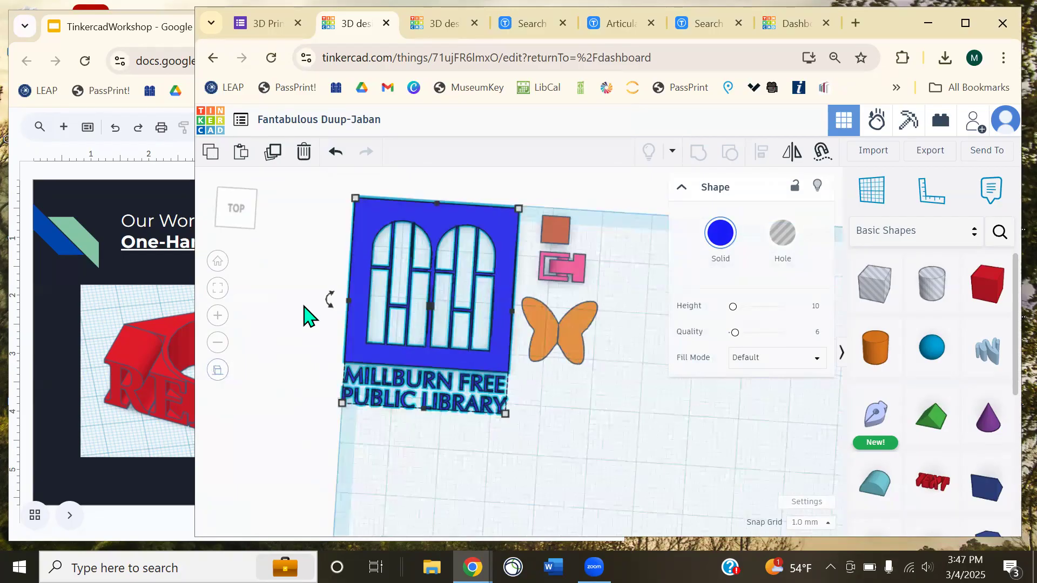
- Pan, orbit and zoom in toward the blue plaque's window frames
{"action": "scroll", "coordinate": [324, 332], "scroll_direction": "up", "scroll_amount": 5}
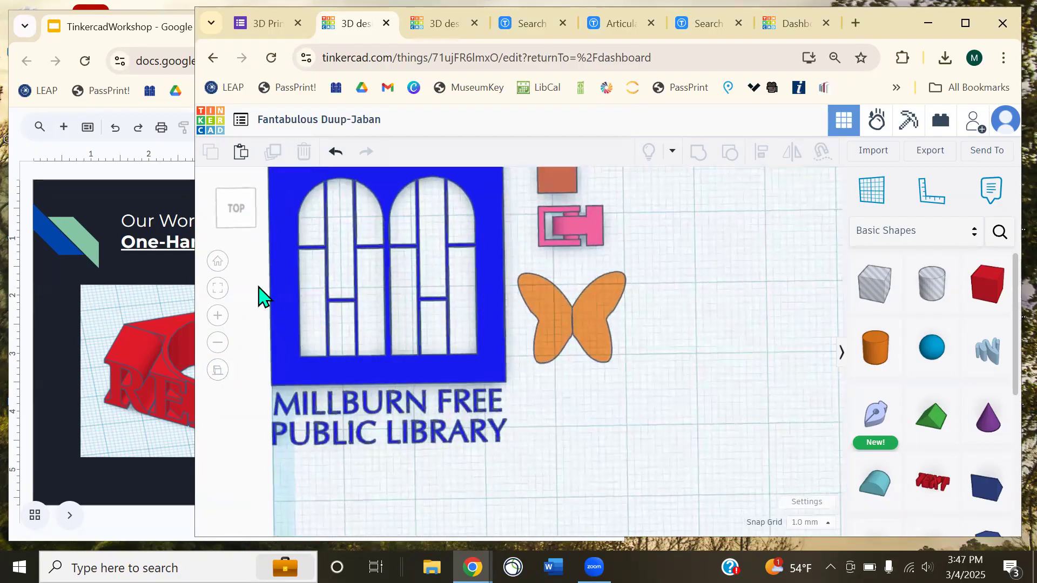
{"action": "middle_click_drag", "start_coordinate": [262, 294], "coordinate": [331, 352]}
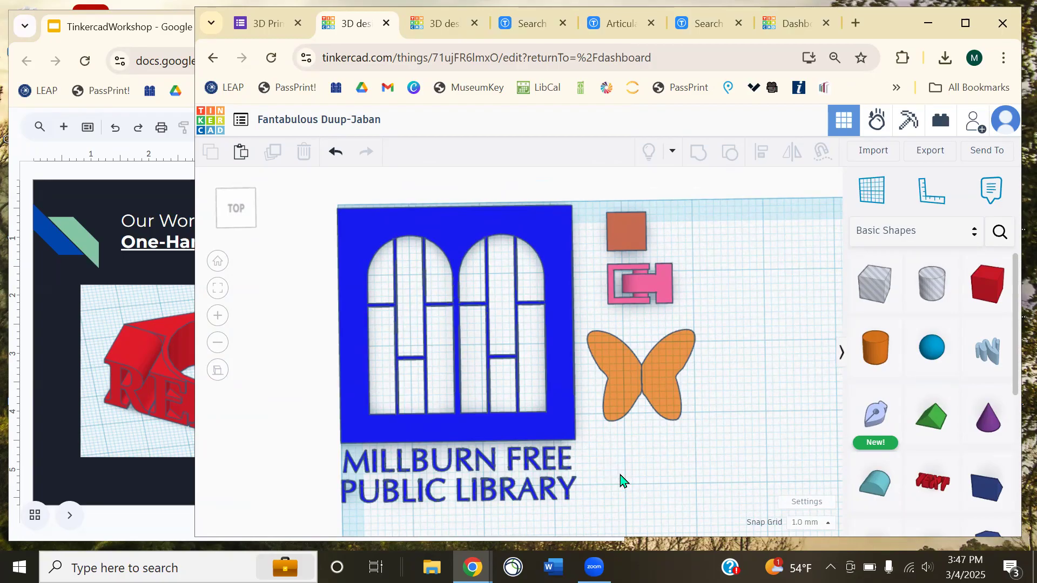
{"action": "right_click_drag", "start_coordinate": [676, 482], "coordinate": [549, 450]}
{"action": "scroll", "coordinate": [549, 450], "scroll_direction": "up", "scroll_amount": 5}
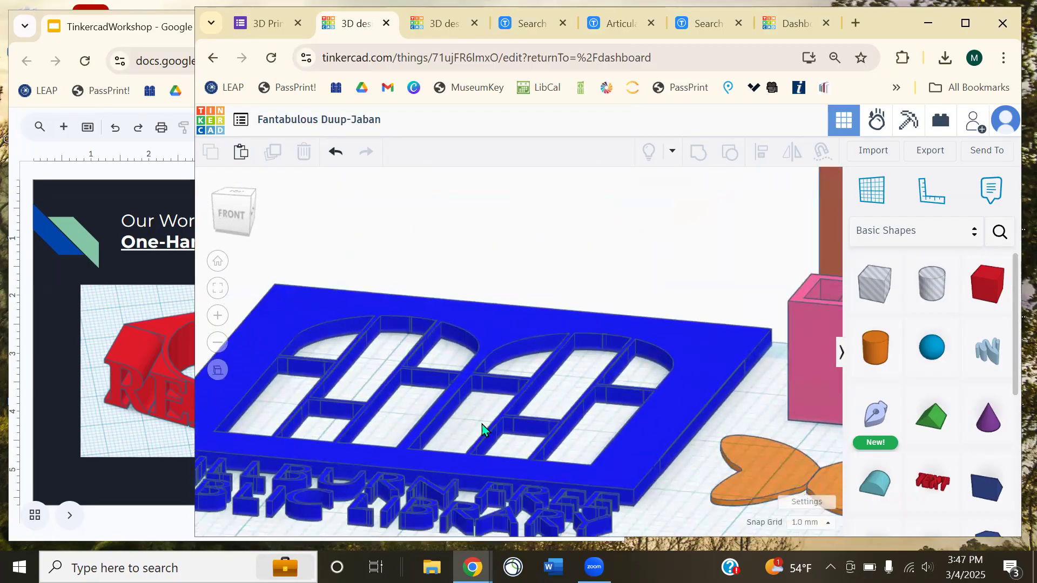
{"action": "middle_click_drag", "start_coordinate": [481, 428], "coordinate": [528, 357]}
{"action": "scroll", "coordinate": [532, 351], "scroll_direction": "up", "scroll_amount": 2}
- Try raising the plaque's height, undo it with Ctrl+Z, deselect, and open Import
{"action": "left_click", "coordinate": [472, 342]}
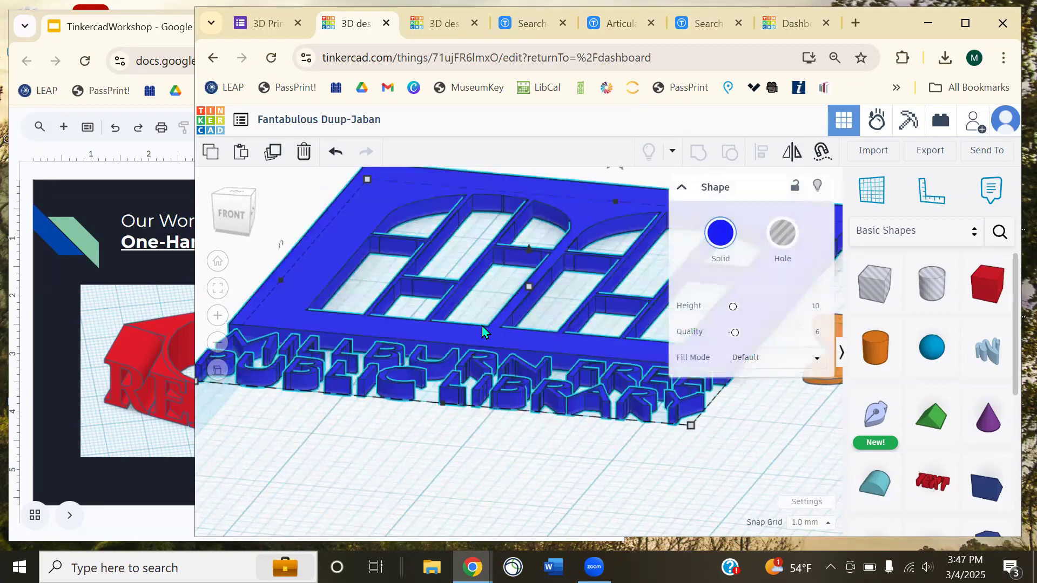
{"action": "left_click_drag", "start_coordinate": [529, 287], "coordinate": [543, 202]}
{"action": "key", "text": "ctrl+z"}
{"action": "left_click", "coordinate": [293, 207]}
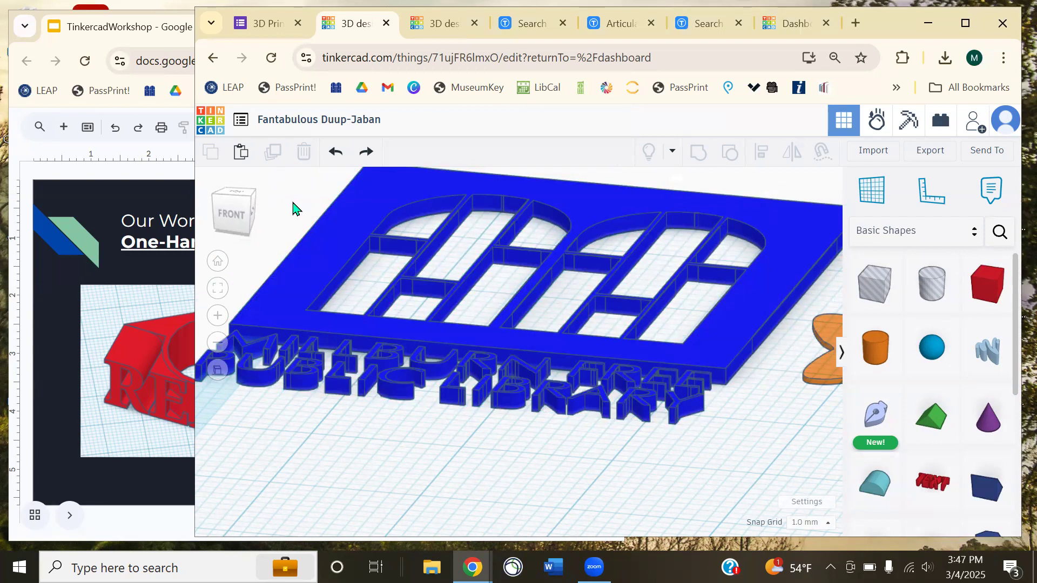
{"action": "left_click", "coordinate": [863, 153]}
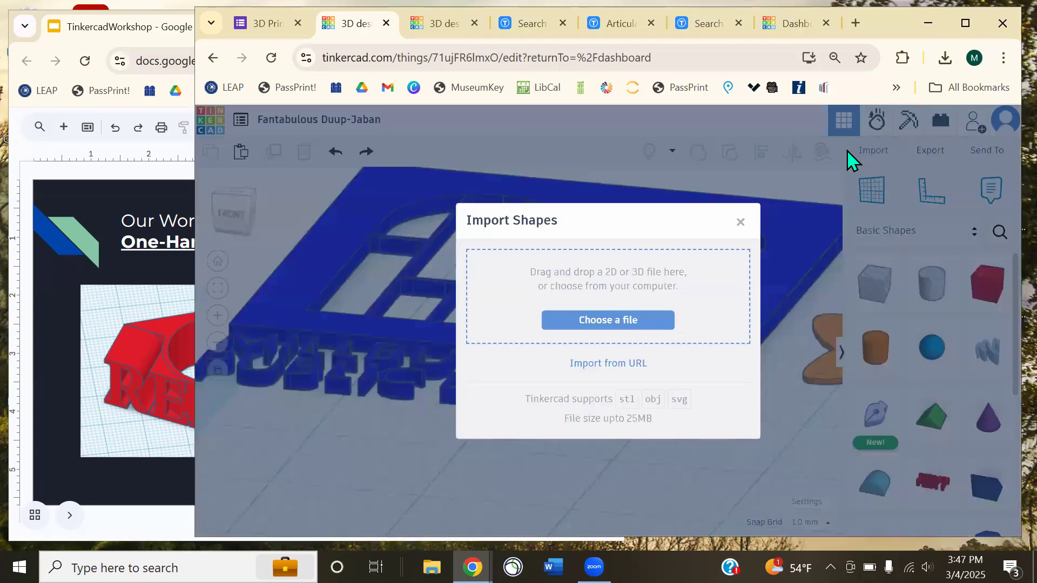
- Browse for a file, cancel the file browser, and close Import Shapes with nothing imported
{"action": "left_click", "coordinate": [608, 273]}
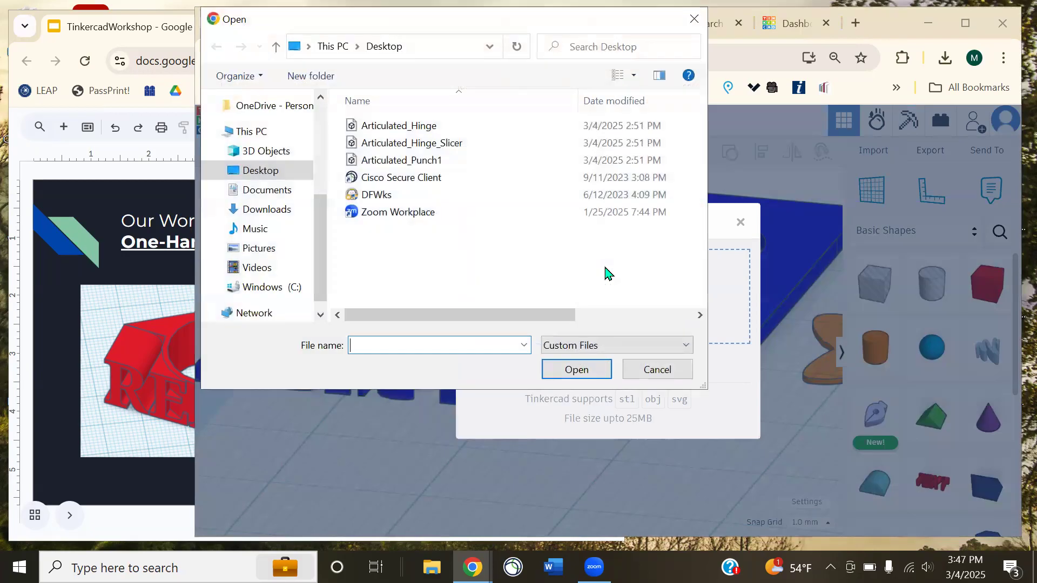
{"action": "left_click", "coordinate": [656, 369]}
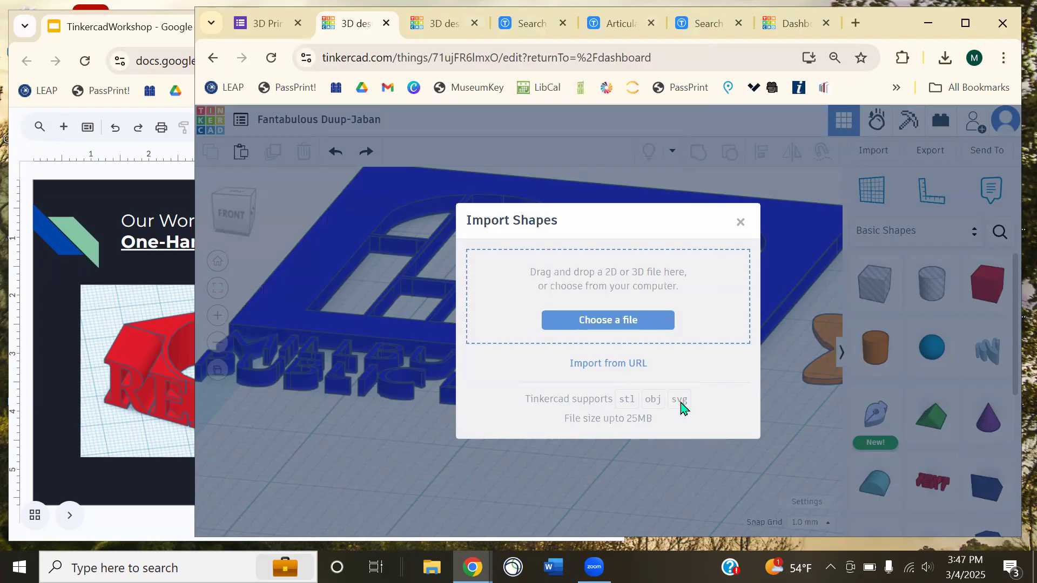
{"action": "left_click", "coordinate": [628, 404]}
- Reset to the Home view, then scroll the workshop slides to the Tinkercad Shortcuts slide
{"action": "left_click", "coordinate": [740, 222]}
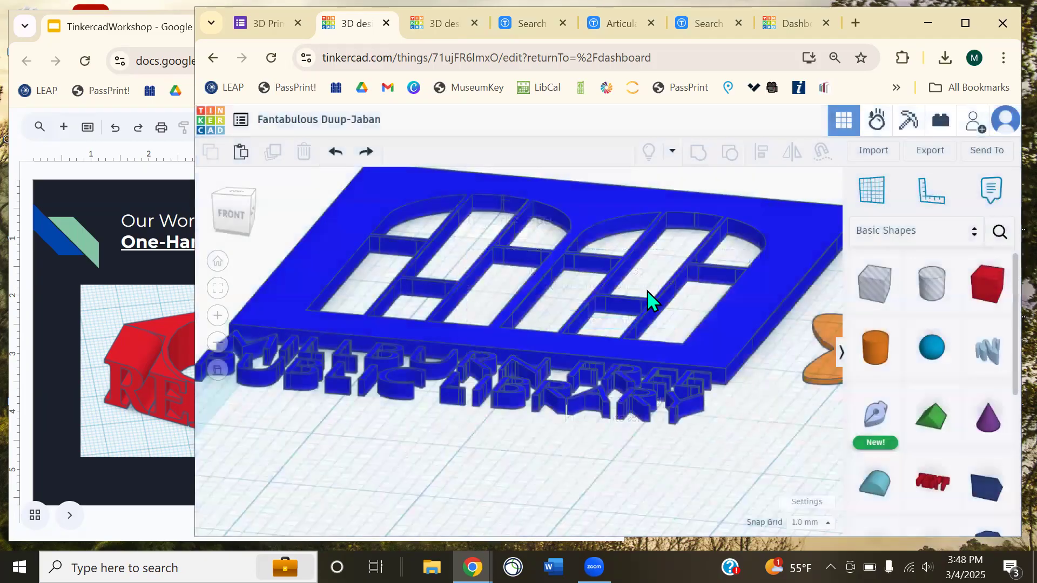
{"action": "right_click_drag", "start_coordinate": [590, 444], "coordinate": [666, 403]}
{"action": "scroll", "coordinate": [658, 386], "scroll_direction": "down", "scroll_amount": 8}
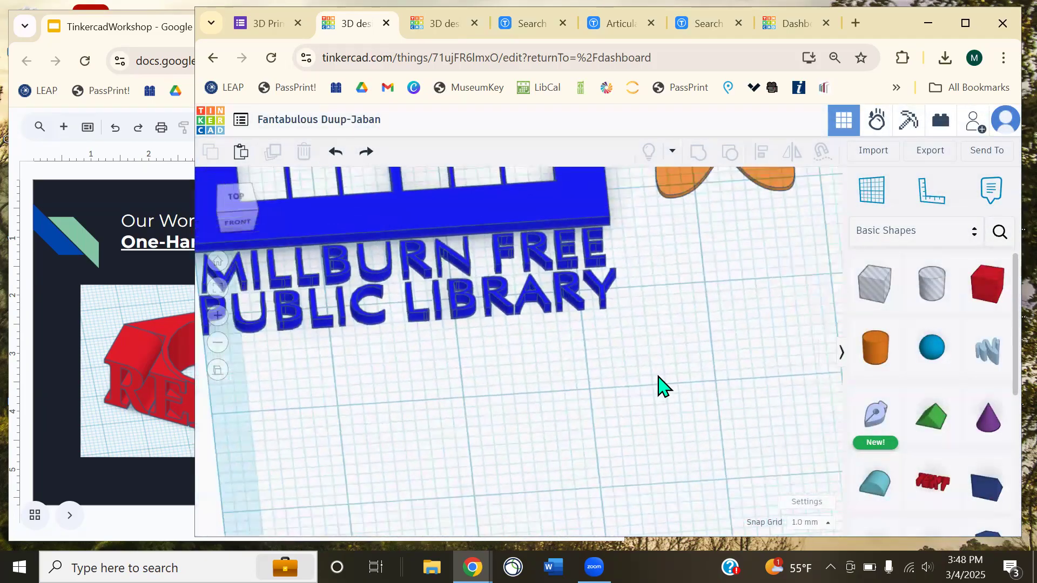
{"action": "left_click", "coordinate": [218, 262]}
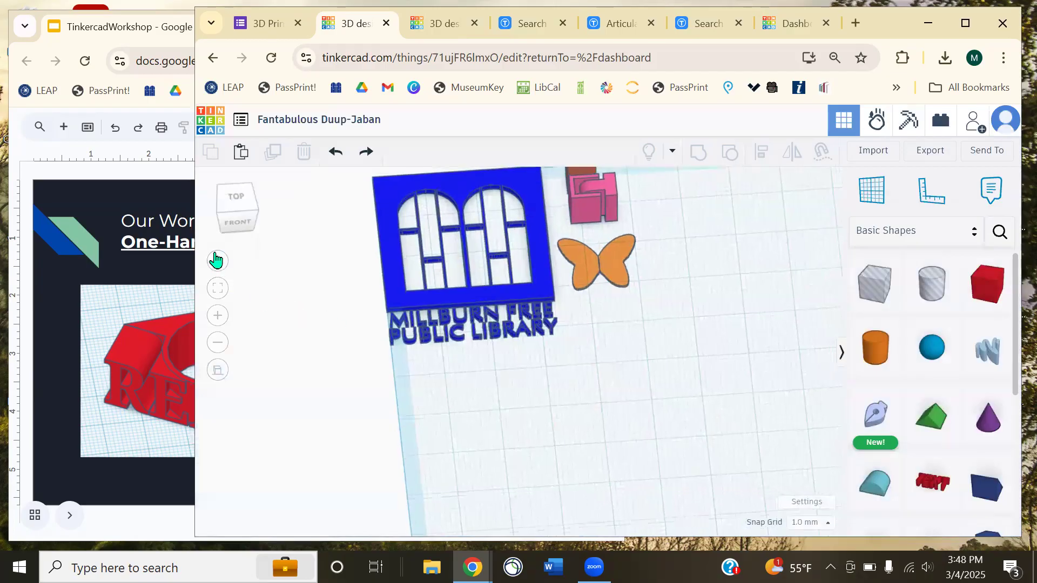
{"action": "left_click", "coordinate": [89, 182]}
{"action": "scroll", "coordinate": [380, 234], "scroll_direction": "down", "scroll_amount": 1}
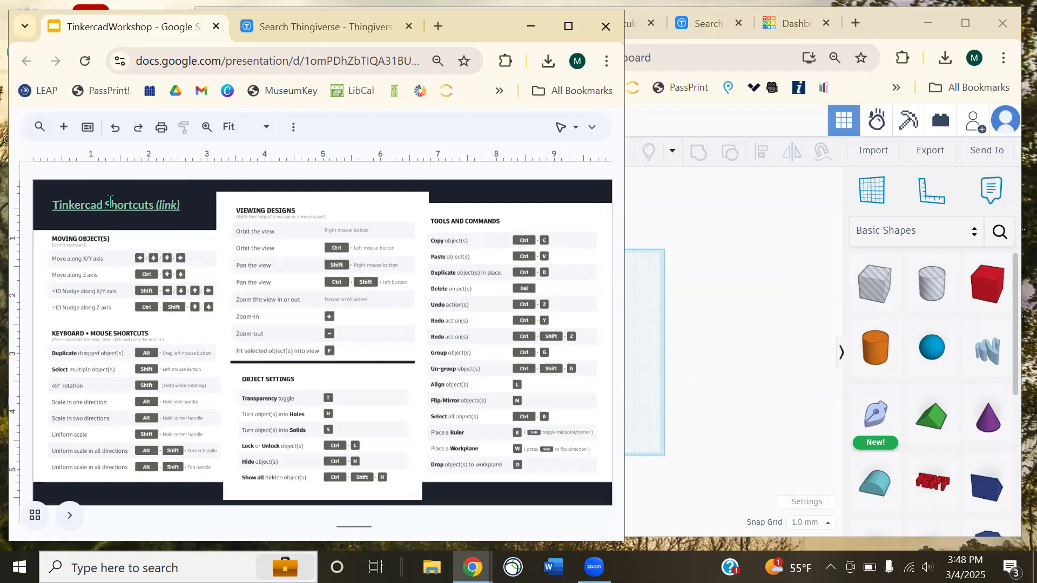
- Switch between the Tinkercad and shortcuts-slide windows, ending on the Tinkercad workplane
{"action": "left_click", "coordinate": [711, 291]}
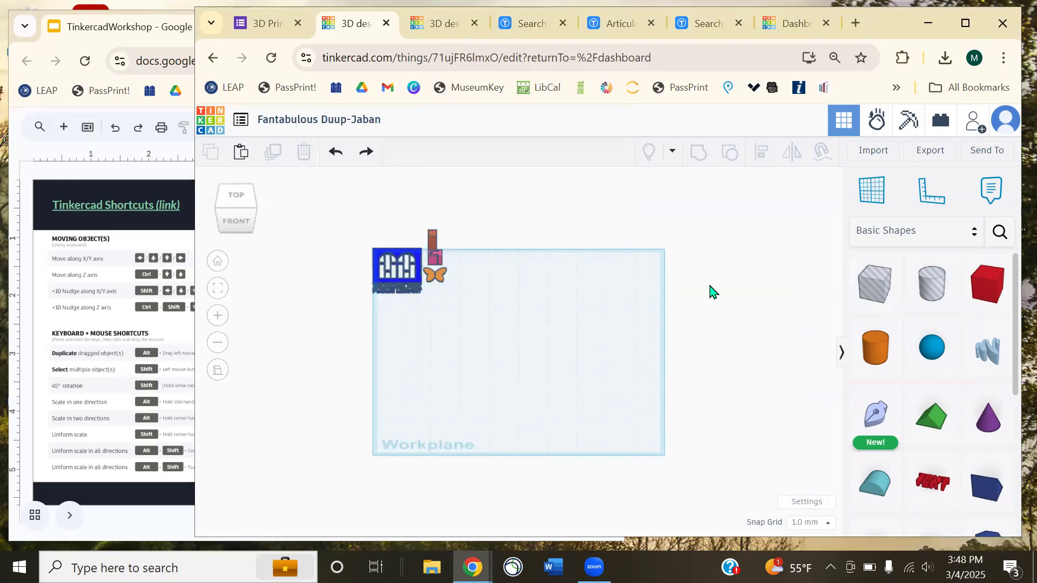
{"action": "left_click", "coordinate": [180, 277]}
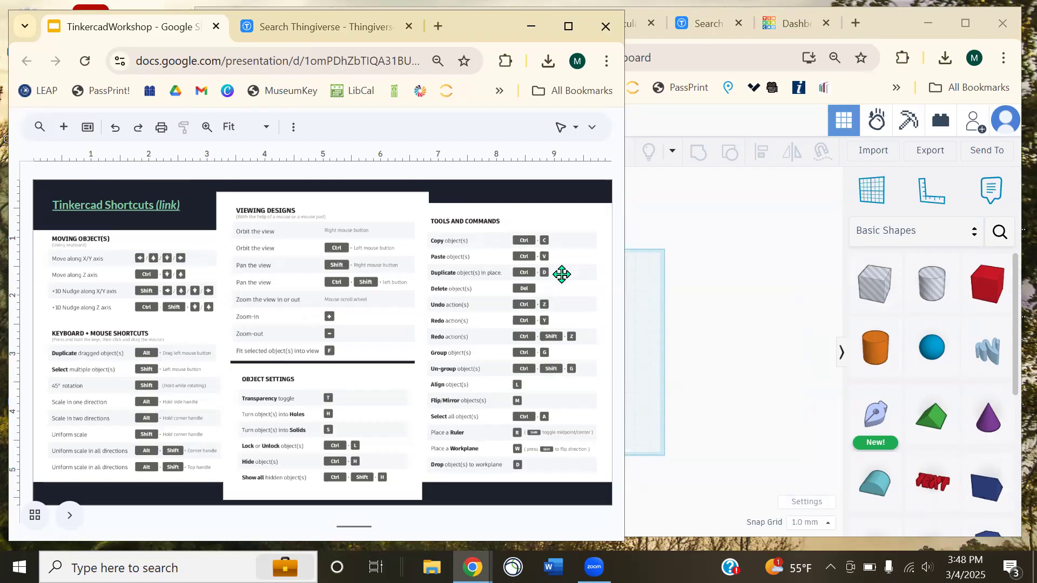
{"action": "left_click", "coordinate": [773, 307]}
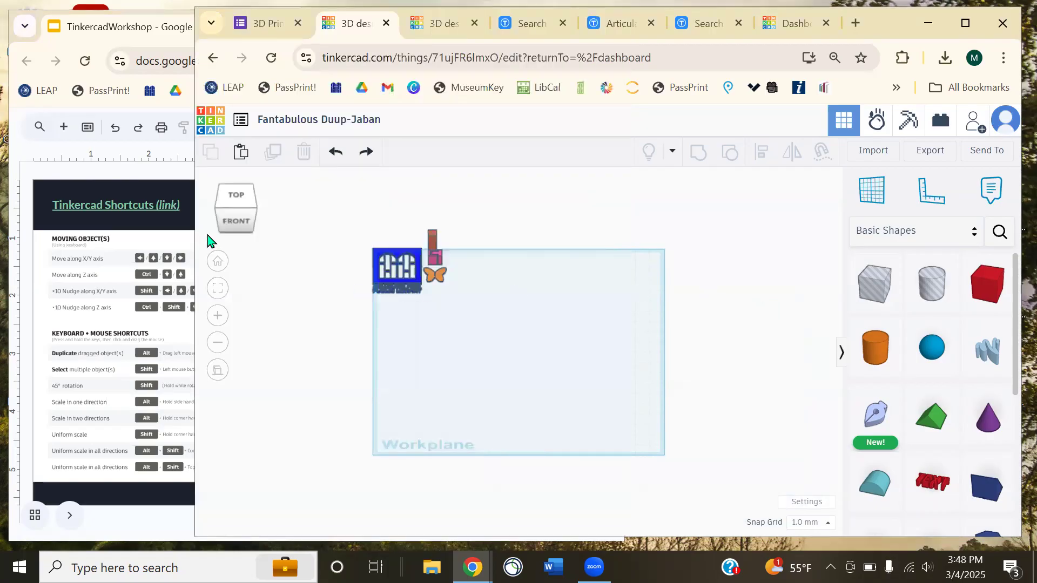
- Widen the Tinkercad window over the slides by dragging its left edge
{"action": "left_click_drag", "start_coordinate": [195, 232], "coordinate": [110, 232]}
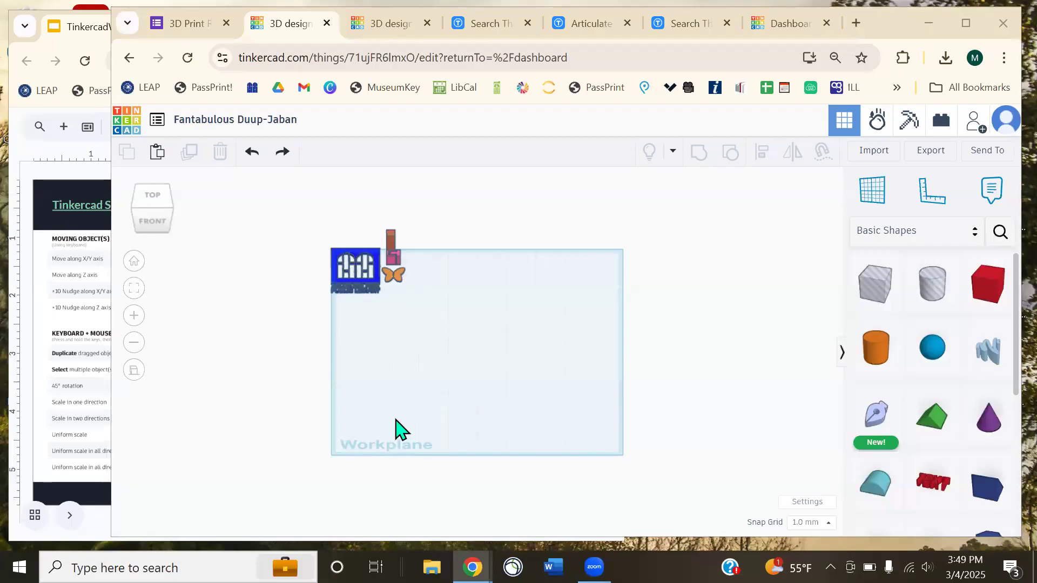
{"action": "scroll", "coordinate": [218, 338], "scroll_direction": "up", "scroll_amount": 2}
{"action": "scroll", "coordinate": [307, 329], "scroll_direction": "up", "scroll_amount": 3}
{"action": "scroll", "coordinate": [299, 331], "scroll_direction": "down", "scroll_amount": 3}
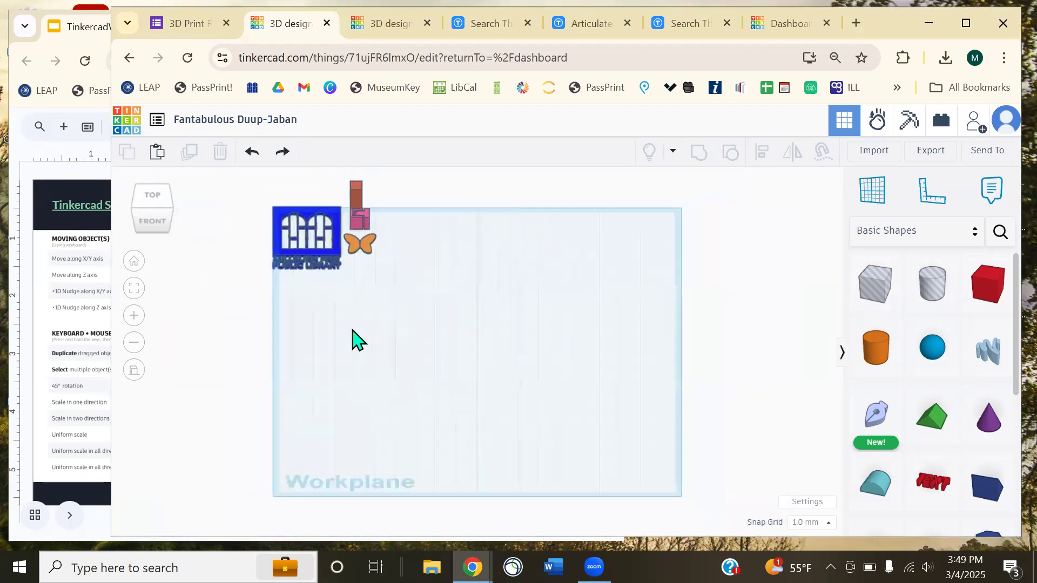
{"action": "scroll", "coordinate": [352, 340], "scroll_direction": "up", "scroll_amount": 4}
{"action": "scroll", "coordinate": [353, 343], "scroll_direction": "down", "scroll_amount": 5}
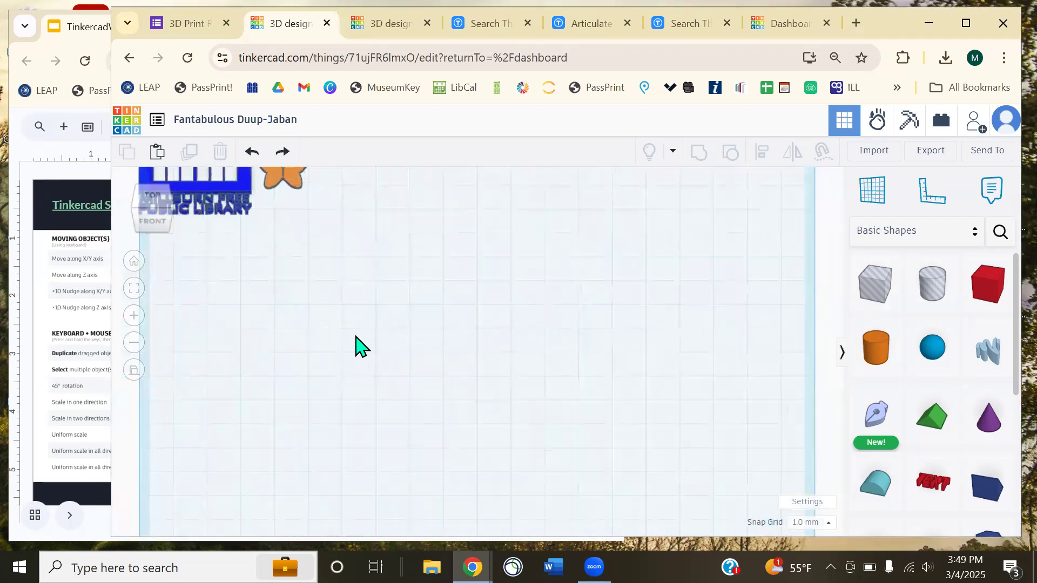
- Box-select the plaque, hinge, orange block and butterfly at the workplane corner
{"action": "left_click", "coordinate": [135, 322]}
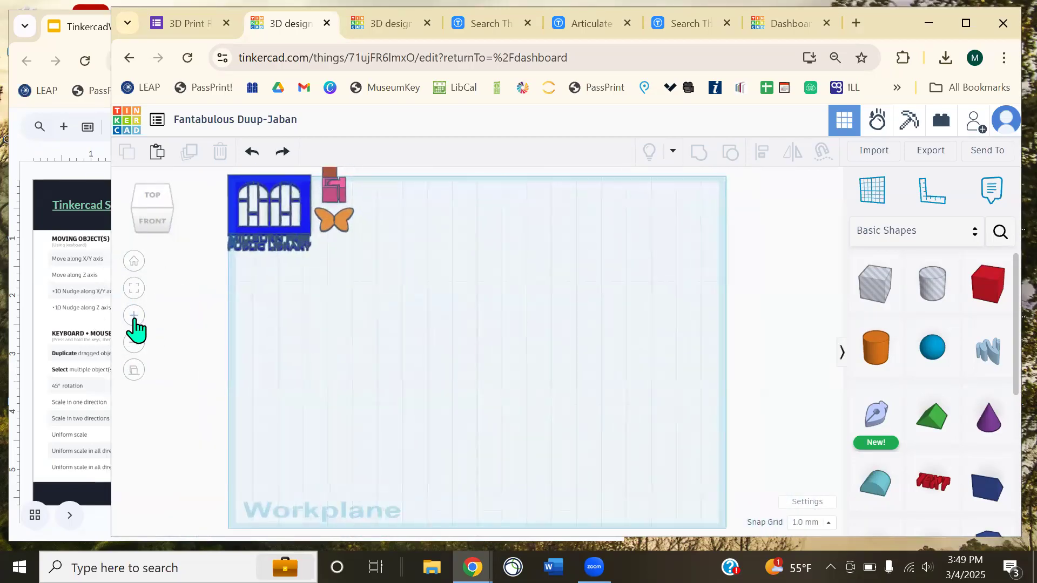
{"action": "left_click", "coordinate": [133, 344]}
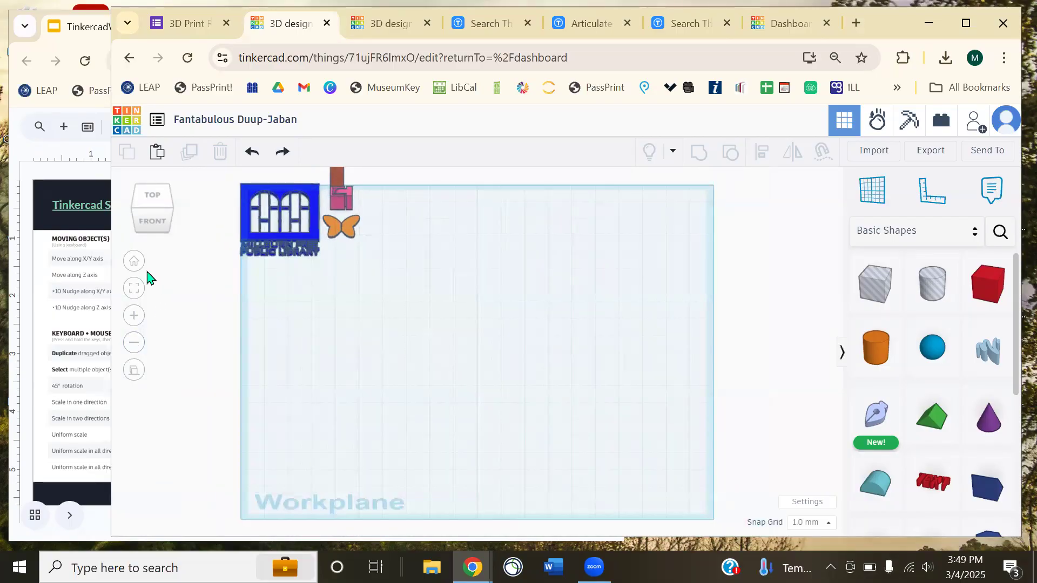
{"action": "left_click", "coordinate": [132, 320]}
{"action": "left_click", "coordinate": [131, 319]}
{"action": "right_click_drag", "start_coordinate": [191, 403], "coordinate": [562, 270]}
{"action": "left_click", "coordinate": [135, 262]}
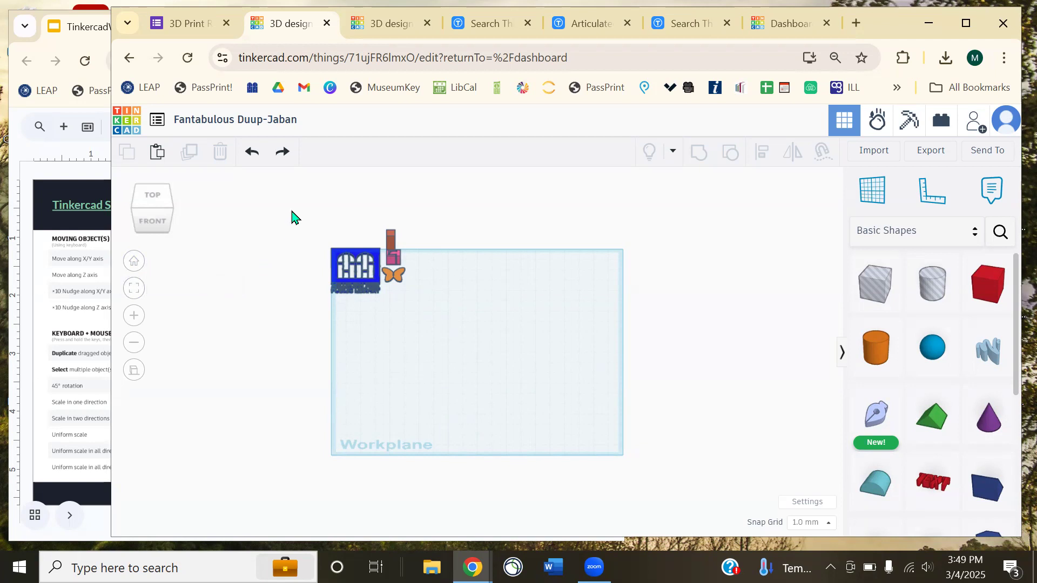
{"action": "left_click_drag", "start_coordinate": [308, 247], "coordinate": [363, 306]}
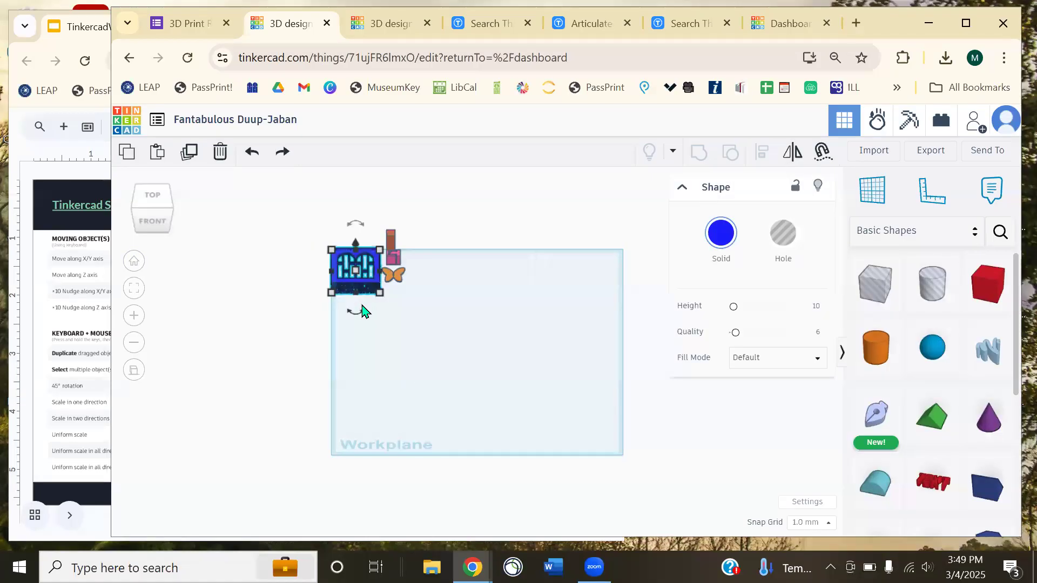
{"action": "left_click_drag", "start_coordinate": [300, 218], "coordinate": [418, 306]}
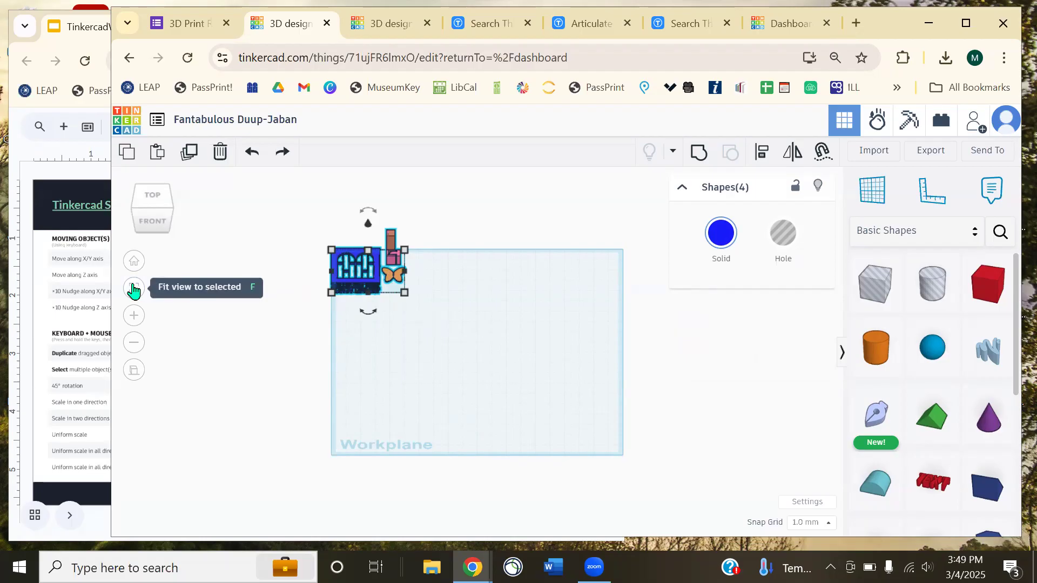
- Frame the four pieces, then deselect them and pan them toward the centre
{"action": "left_click", "coordinate": [134, 290]}
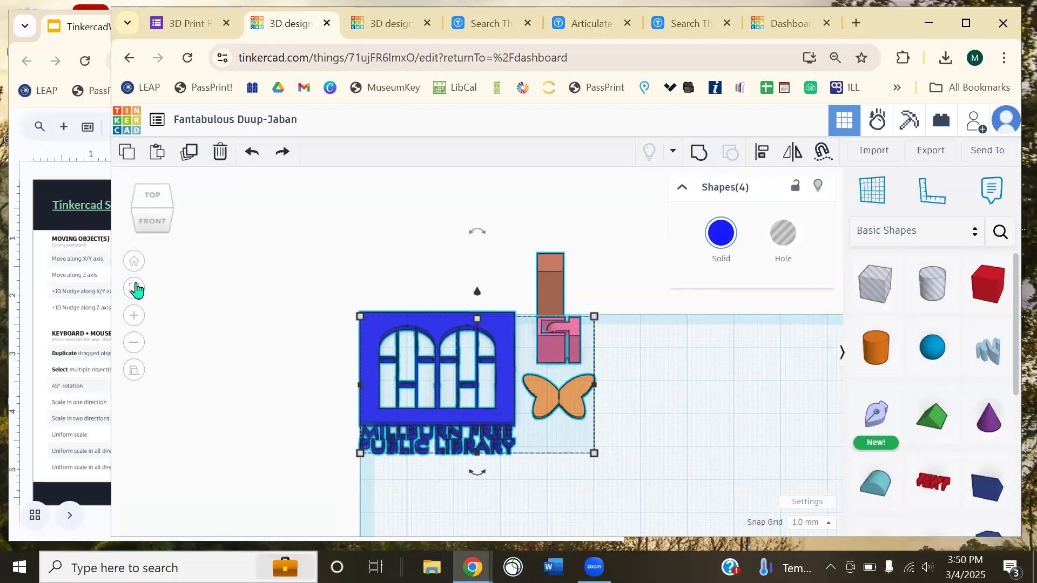
{"action": "left_click", "coordinate": [136, 268]}
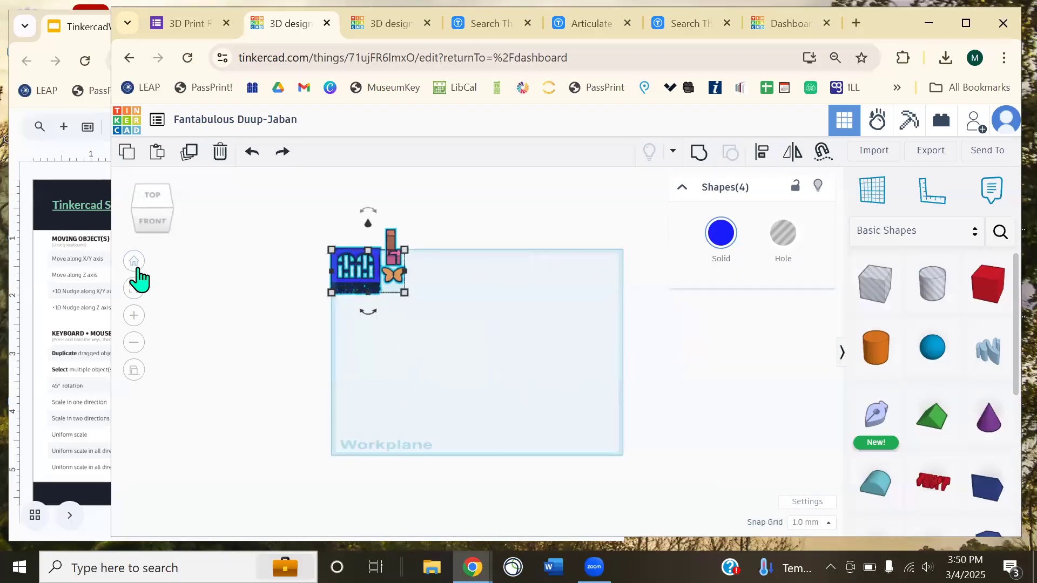
{"action": "left_click", "coordinate": [134, 315]}
{"action": "left_click", "coordinate": [265, 367]}
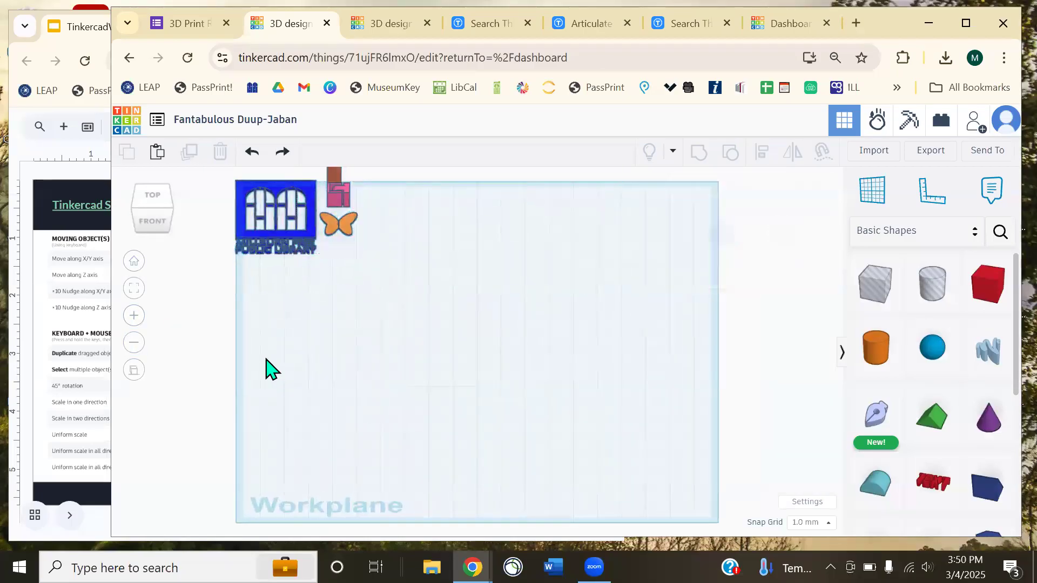
{"action": "middle_click_drag", "start_coordinate": [280, 375], "coordinate": [365, 480]}
{"action": "scroll", "coordinate": [443, 439], "scroll_direction": "up", "scroll_amount": 5}
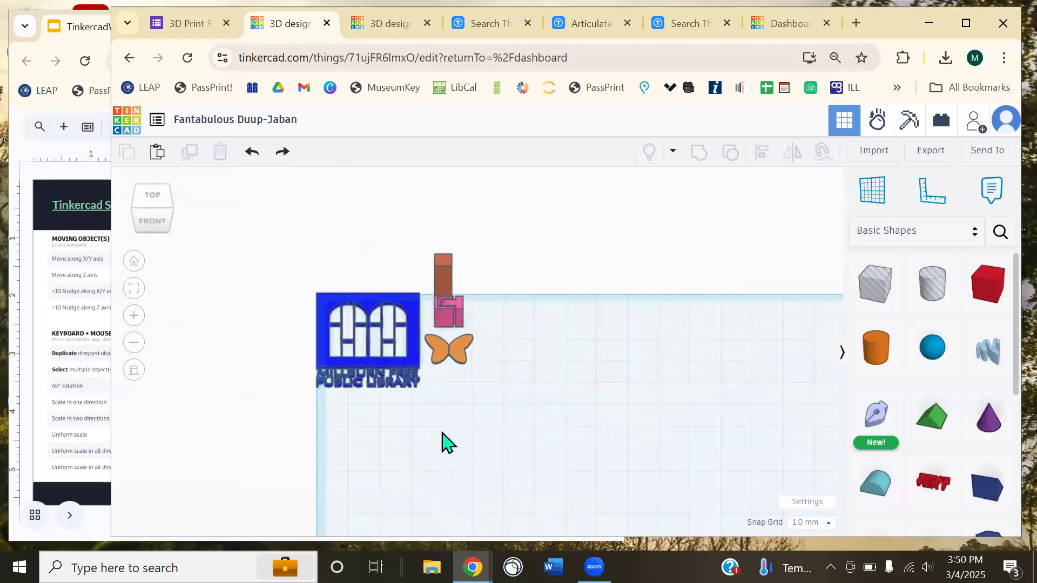
- Orbit to a straight-down view, toggling perspective and orthographic, and zoom in close
{"action": "left_click", "coordinate": [134, 371]}
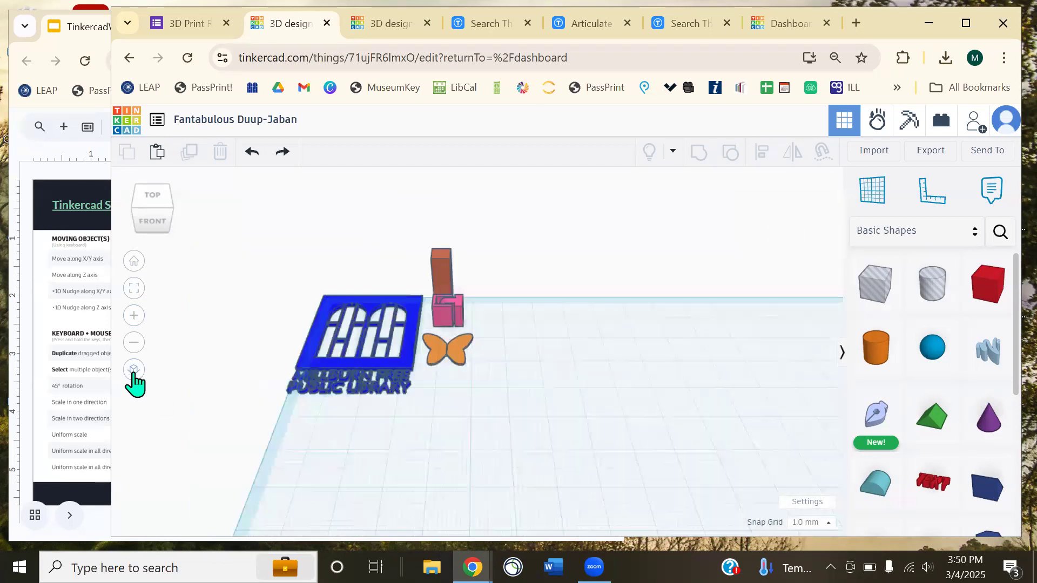
{"action": "left_click", "coordinate": [134, 370]}
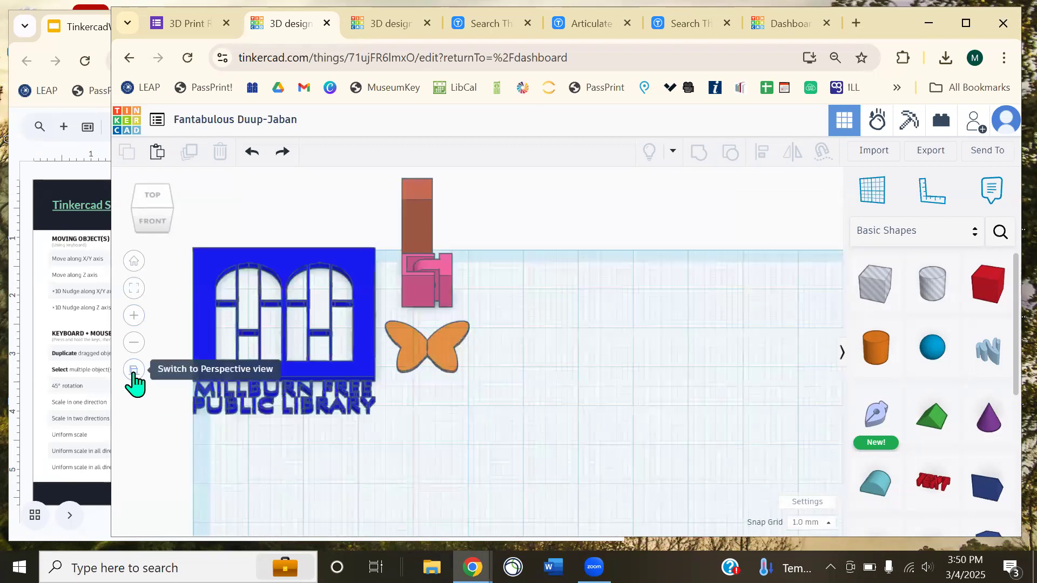
{"action": "right_click_drag", "start_coordinate": [564, 413], "coordinate": [574, 294]}
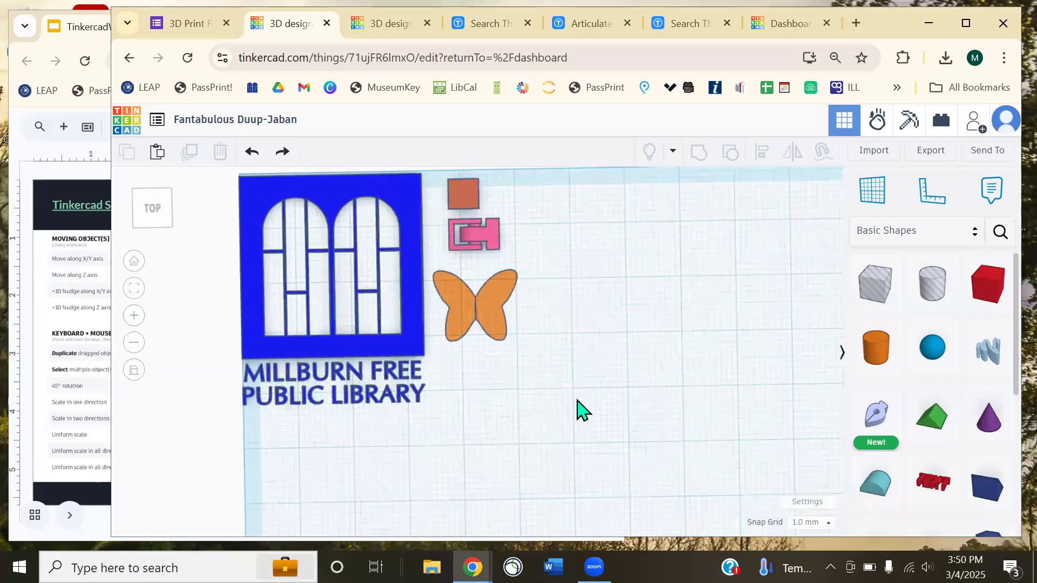
{"action": "left_click", "coordinate": [134, 371]}
{"action": "mouse_move", "coordinate": [518, 363]}
{"action": "right_mouse_down"}
{"action": "mouse_move", "coordinate": [519, 373]}
{"action": "mouse_move", "coordinate": [506, 366]}
{"action": "right_mouse_up"}
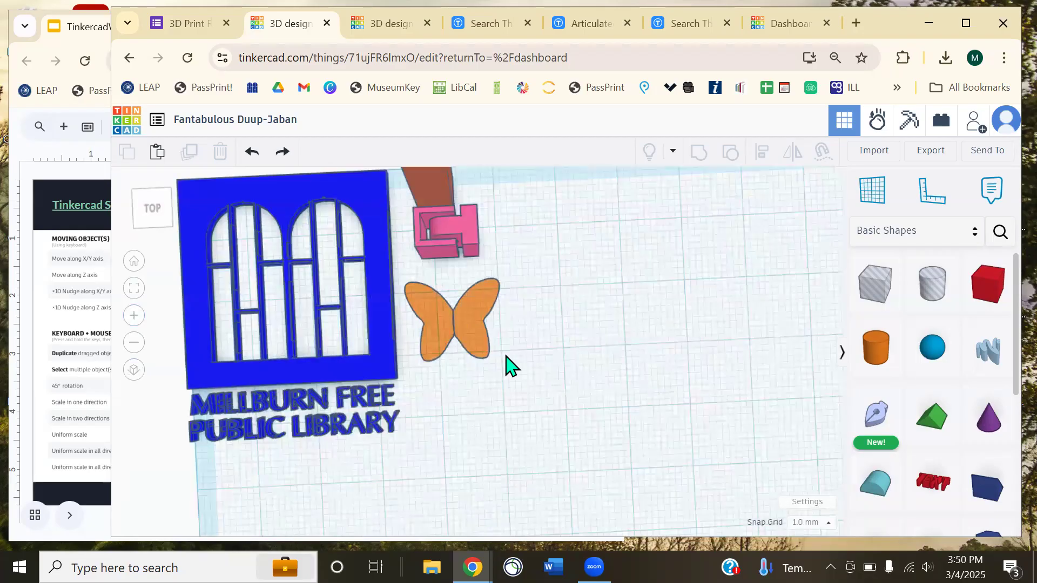
{"action": "left_click", "coordinate": [135, 370]}
{"action": "scroll", "coordinate": [260, 393], "scroll_direction": "up", "scroll_amount": 3}
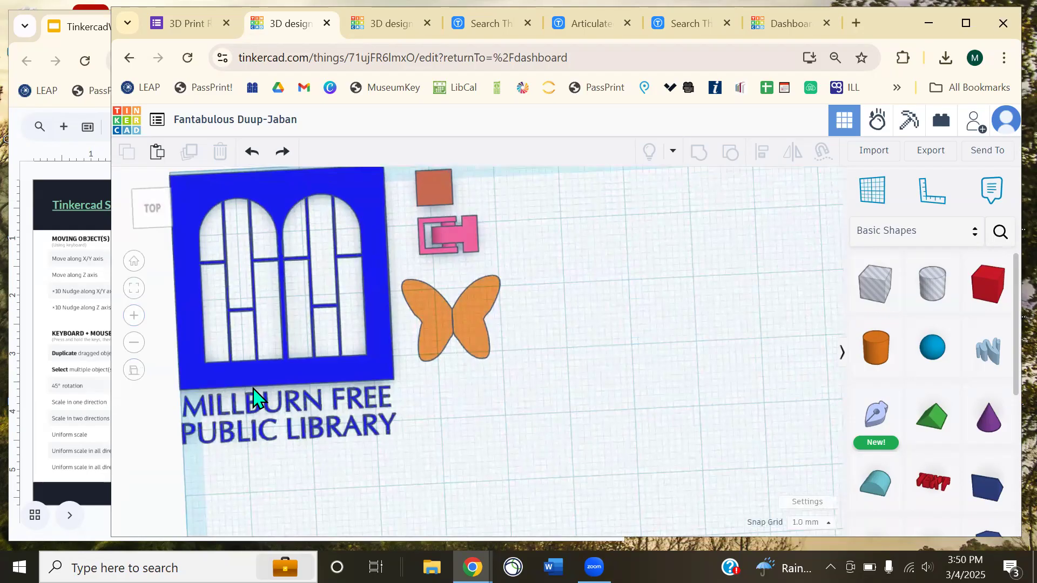
- Switch to orthographic and orbit so the workplane edge runs diagonally behind the pieces
{"action": "left_click", "coordinate": [134, 371]}
{"action": "scroll", "coordinate": [254, 432], "scroll_direction": "down", "scroll_amount": 5}
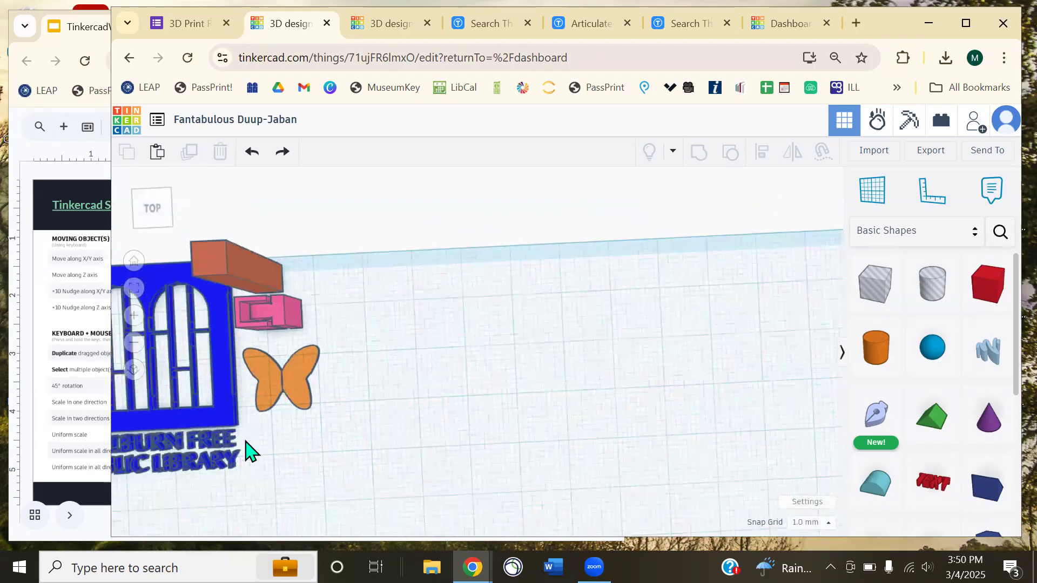
{"action": "scroll", "coordinate": [440, 451], "scroll_direction": "up", "scroll_amount": 2}
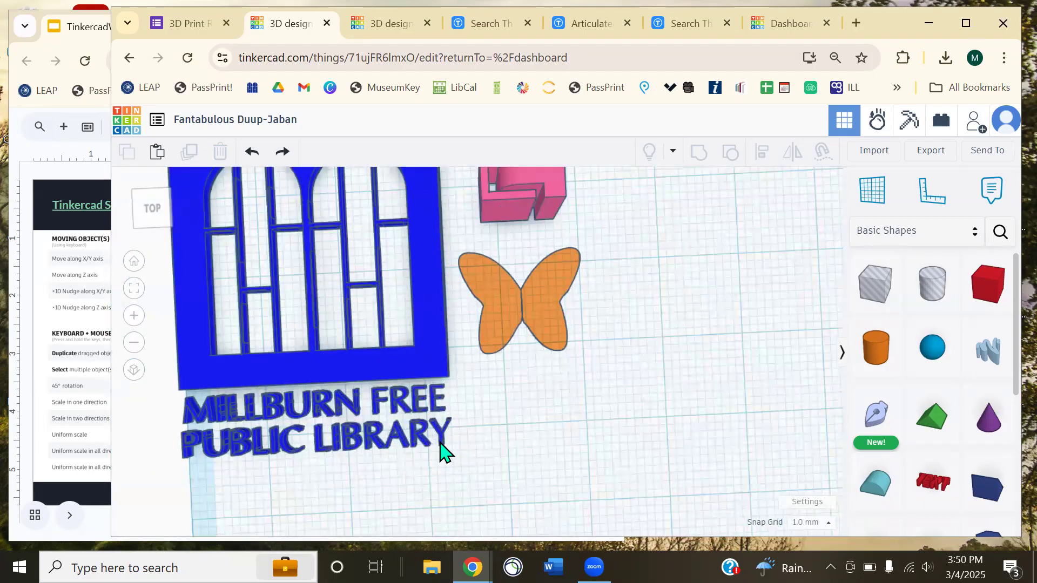
{"action": "left_click", "coordinate": [134, 371]}
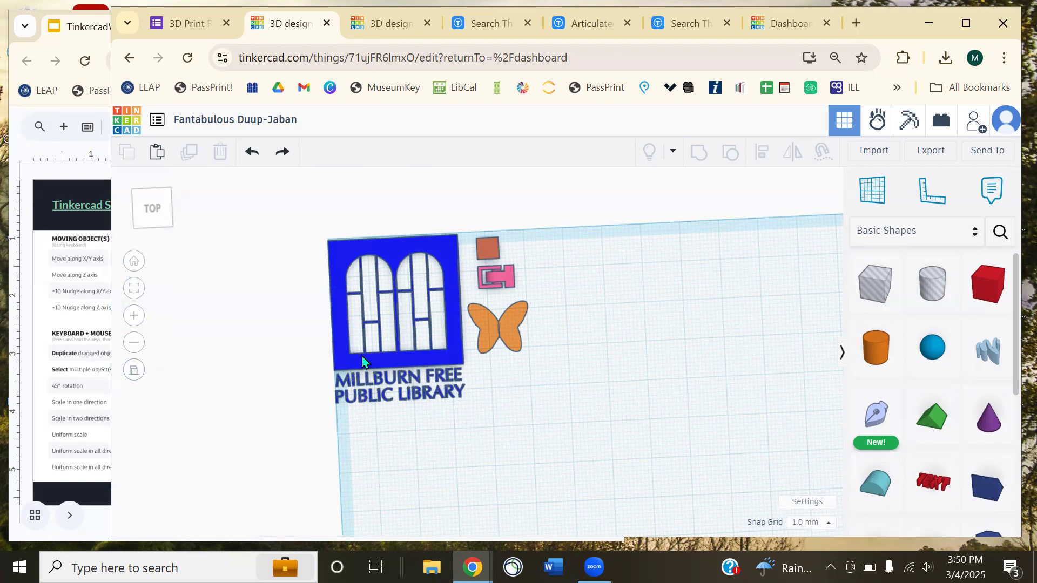
{"action": "right_click_drag", "start_coordinate": [666, 412], "coordinate": [669, 361]}
{"action": "right_click_drag", "start_coordinate": [534, 294], "coordinate": [521, 337]}
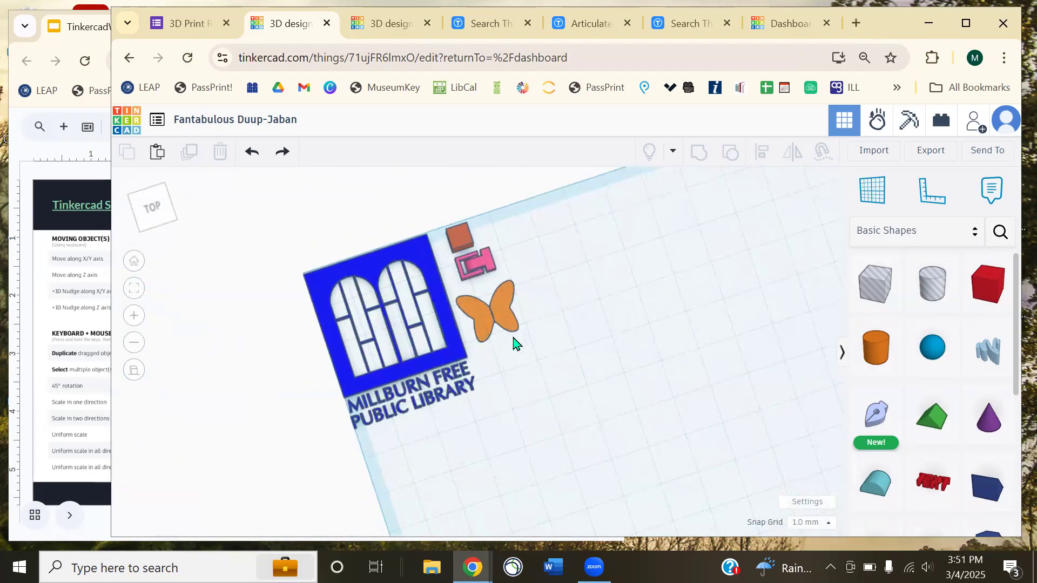
- Inspect the hinge, block and plaque, then nudge the butterfly slightly right
{"action": "left_click", "coordinate": [496, 309]}
{"action": "left_click", "coordinate": [476, 250]}
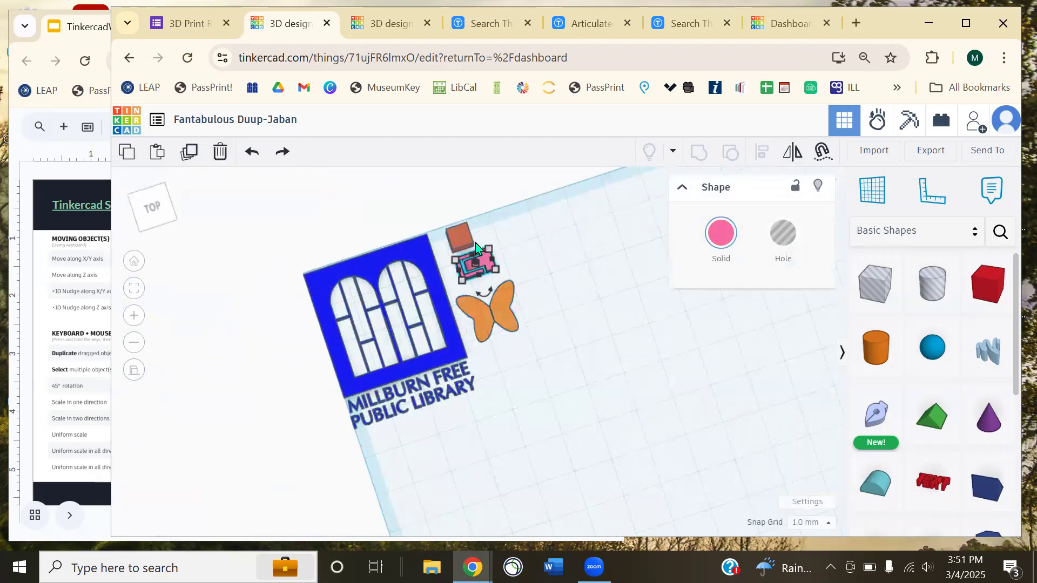
{"action": "left_click", "coordinate": [460, 236]}
{"action": "left_click", "coordinate": [399, 249]}
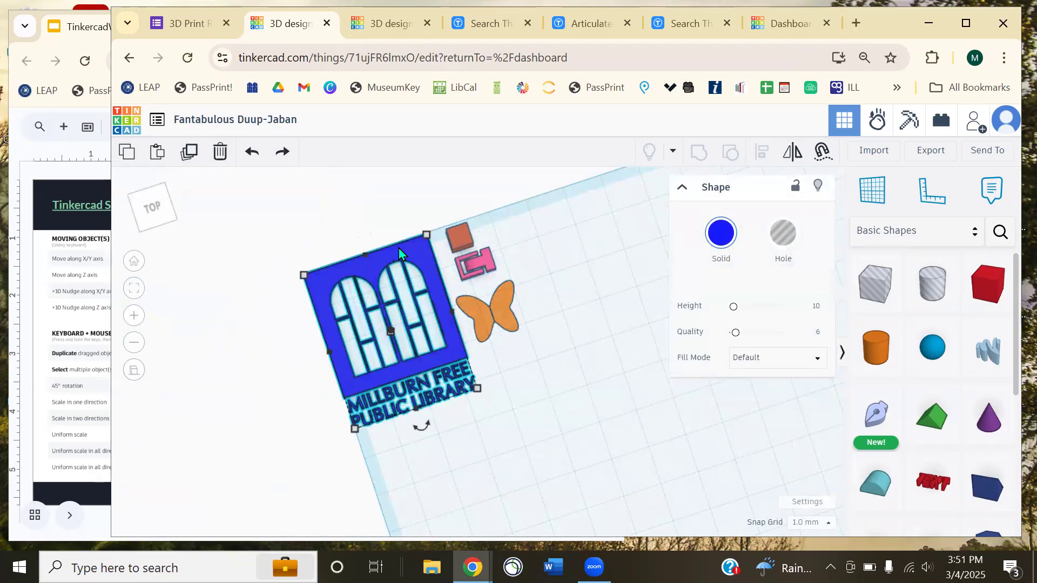
{"action": "left_click", "coordinate": [497, 317]}
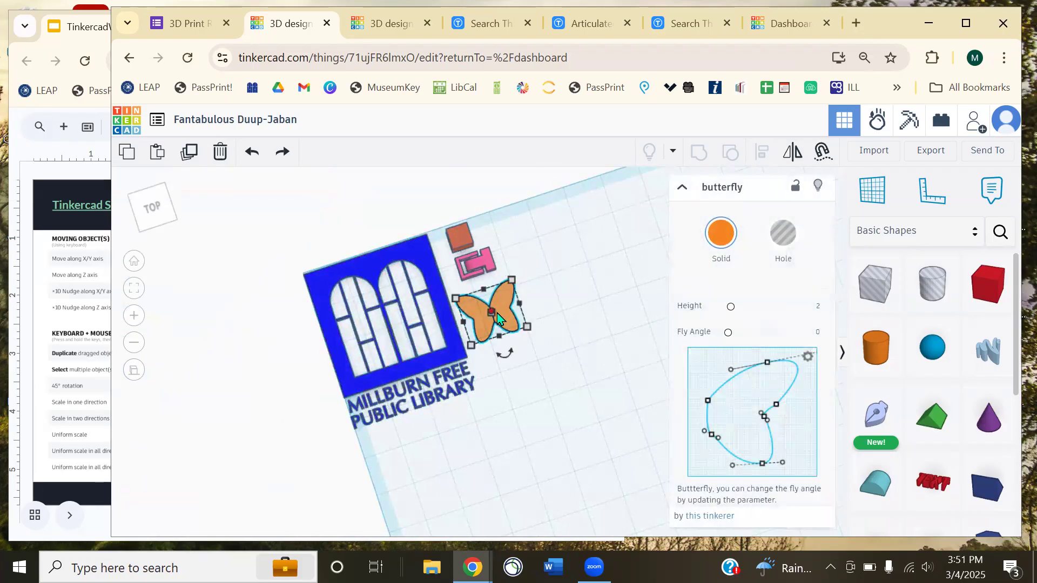
{"action": "mouse_move", "coordinate": [505, 304]}
{"action": "left_mouse_down"}
{"action": "mouse_move", "coordinate": [613, 343]}
{"action": "mouse_move", "coordinate": [516, 307]}
{"action": "left_mouse_up"}
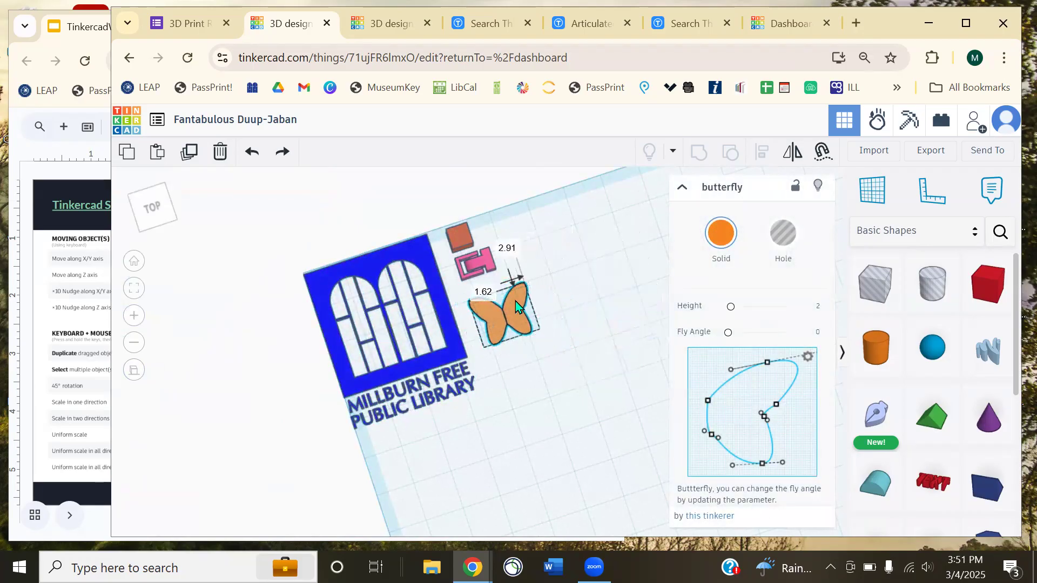
{"action": "left_click", "coordinate": [562, 268]}
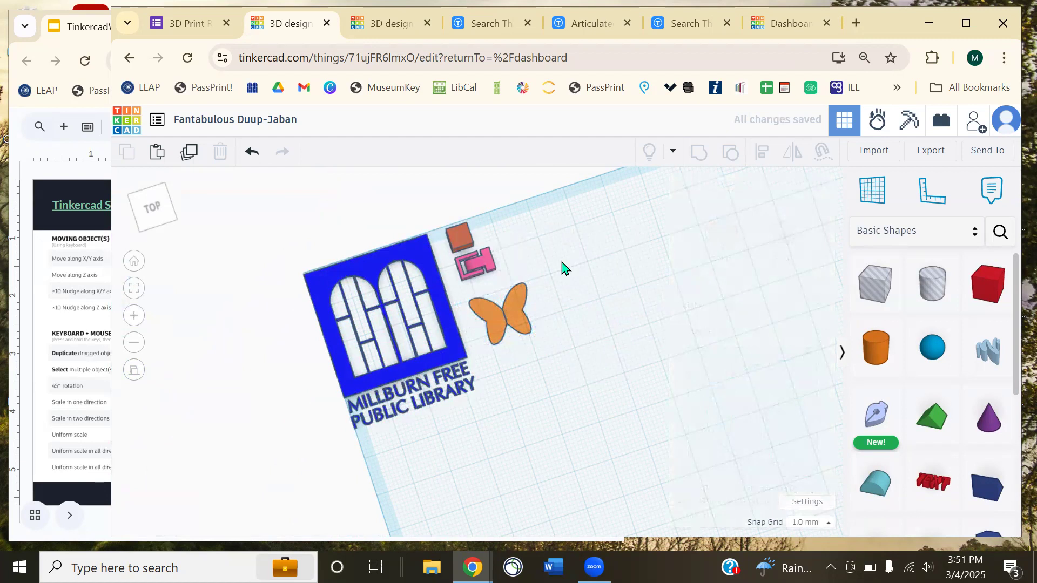
- Orbit and pan to view the design from the left side
{"action": "right_click_drag", "start_coordinate": [664, 344], "coordinate": [639, 322]}
{"action": "right_click_drag", "start_coordinate": [685, 394], "coordinate": [250, 108], "text": "shift"}
{"action": "right_click_drag", "start_coordinate": [593, 424], "coordinate": [378, 246]}
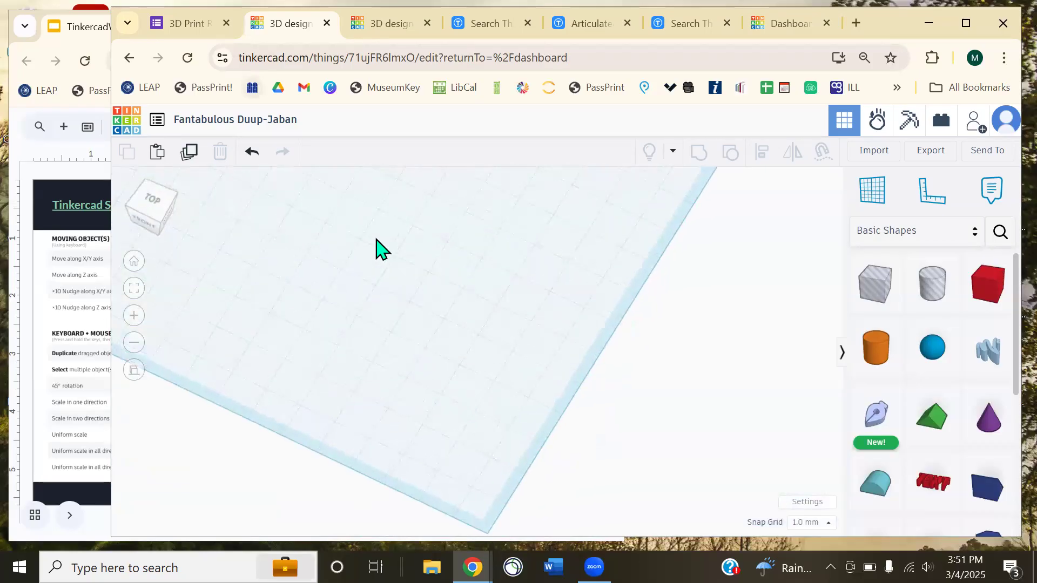
{"action": "key", "text": "ctrl"}
{"action": "scroll", "coordinate": [388, 261], "scroll_direction": "up", "scroll_amount": 3}
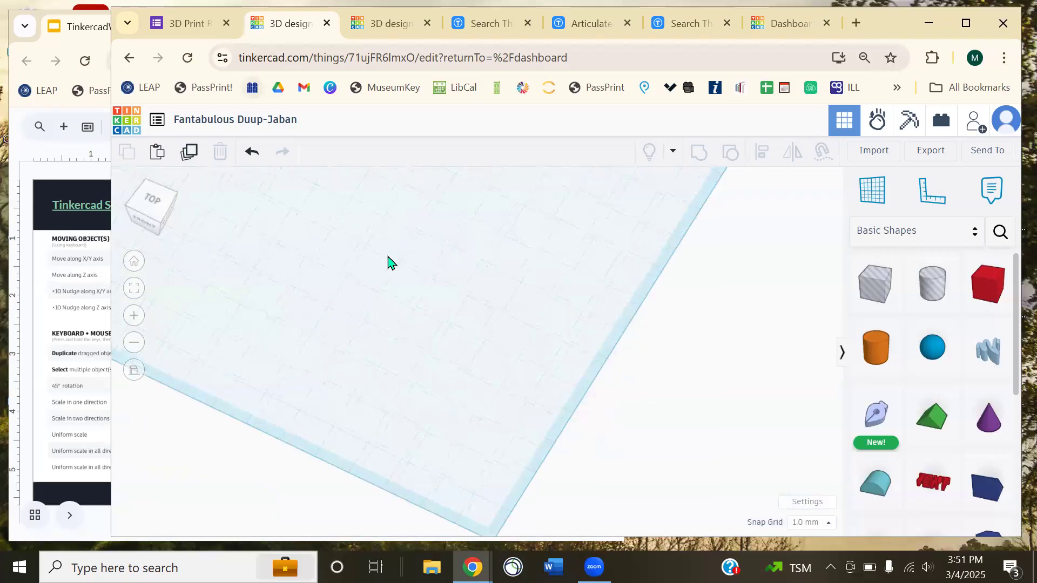
{"action": "middle_click_drag", "start_coordinate": [402, 233], "coordinate": [517, 276]}
{"action": "right_click_drag", "start_coordinate": [517, 277], "coordinate": [565, 391]}
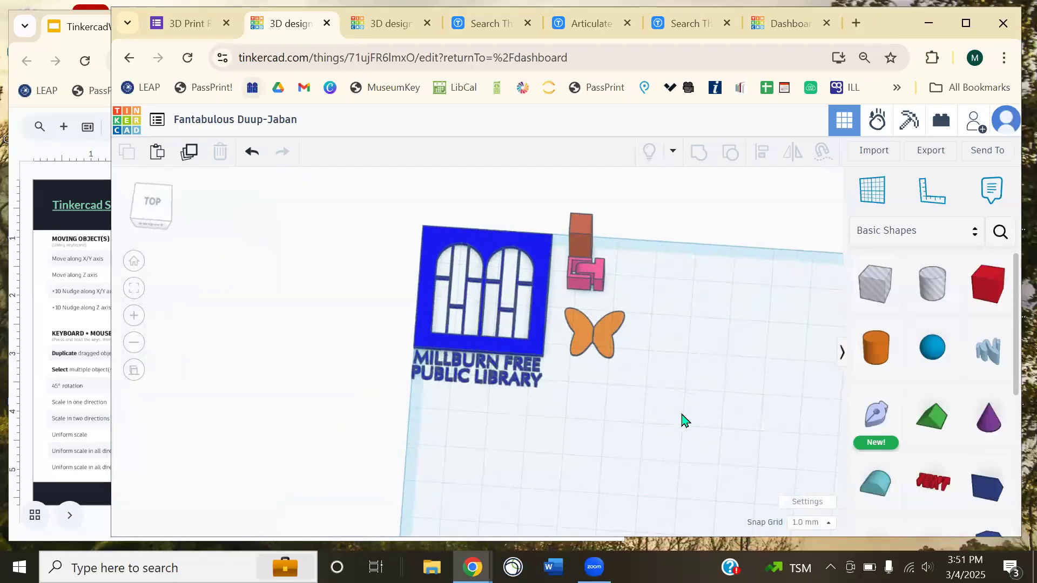
{"action": "middle_click_drag", "start_coordinate": [729, 398], "coordinate": [640, 432]}
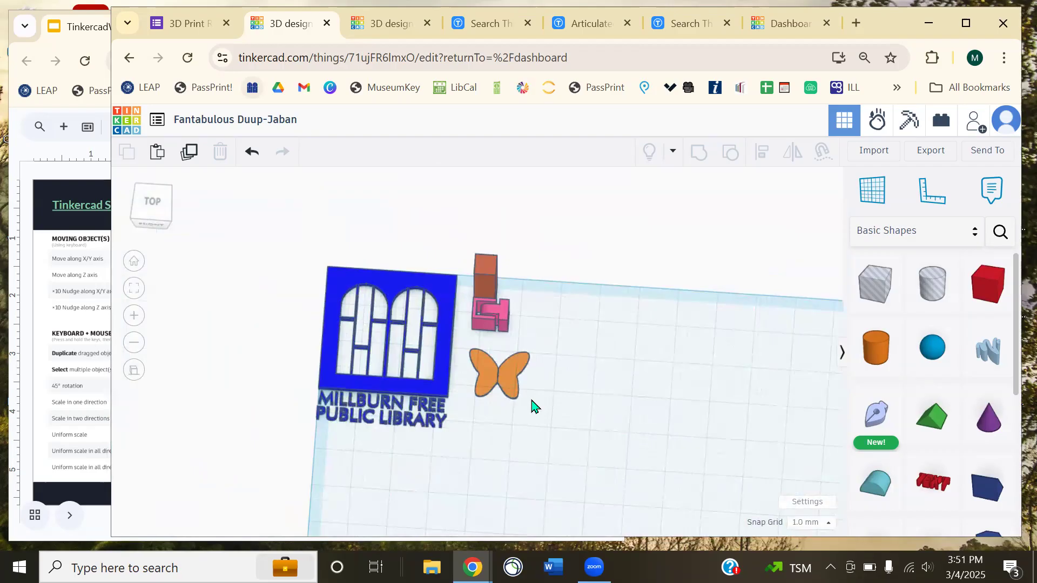
{"action": "right_click_drag", "start_coordinate": [528, 405], "coordinate": [650, 345]}
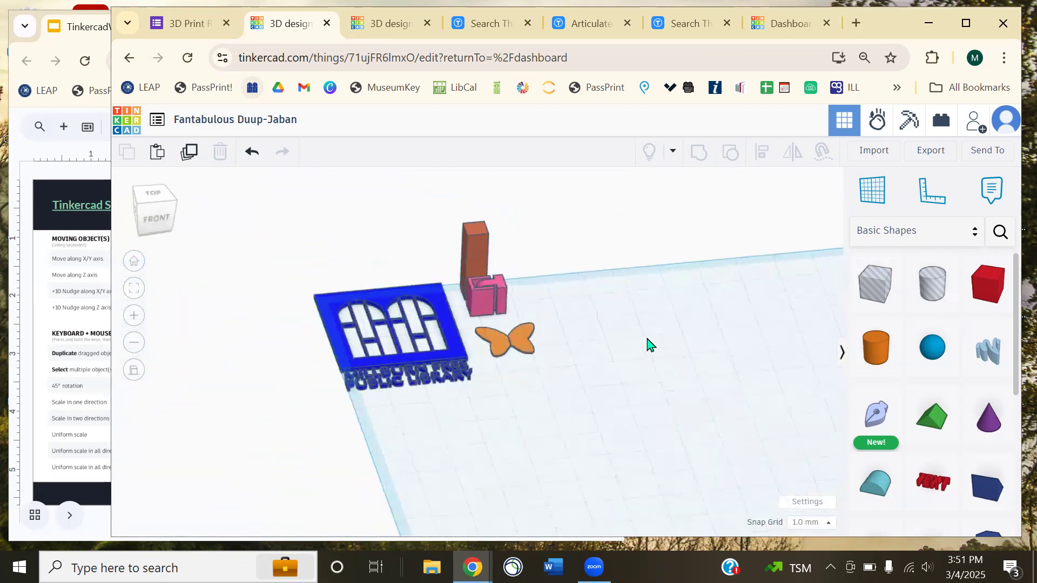
- View the design from the cube's TOP, RIGHT, FRONT and LEFT faces, then return Home
{"action": "left_click", "coordinate": [138, 265]}
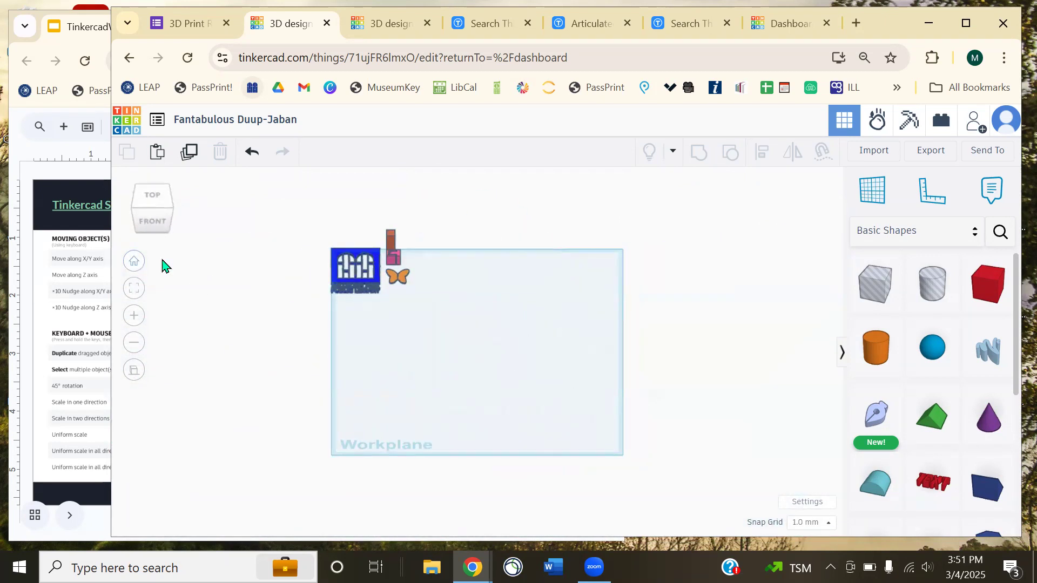
{"action": "left_click", "coordinate": [151, 201]}
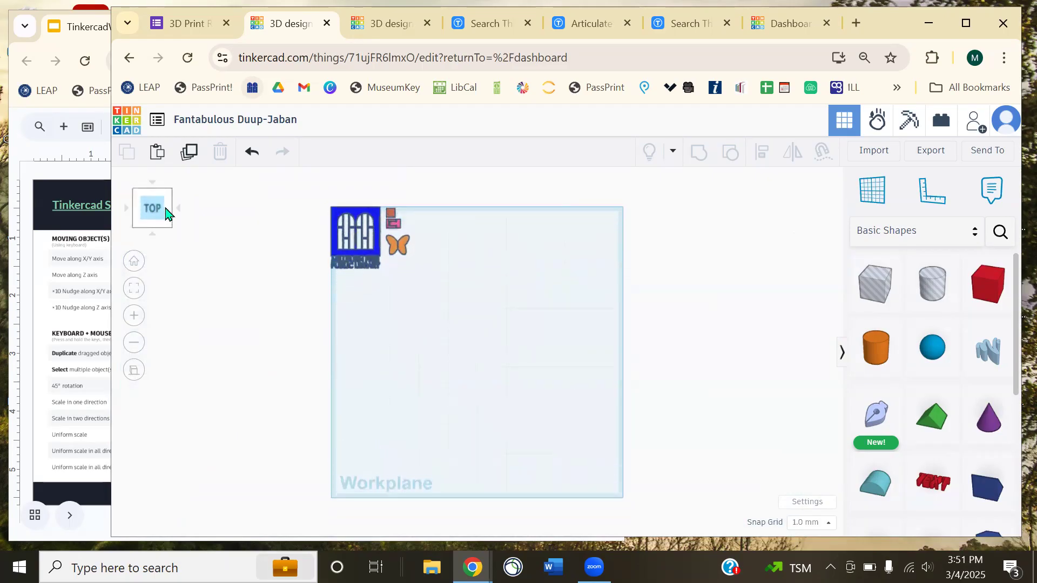
{"action": "left_click", "coordinate": [166, 213]}
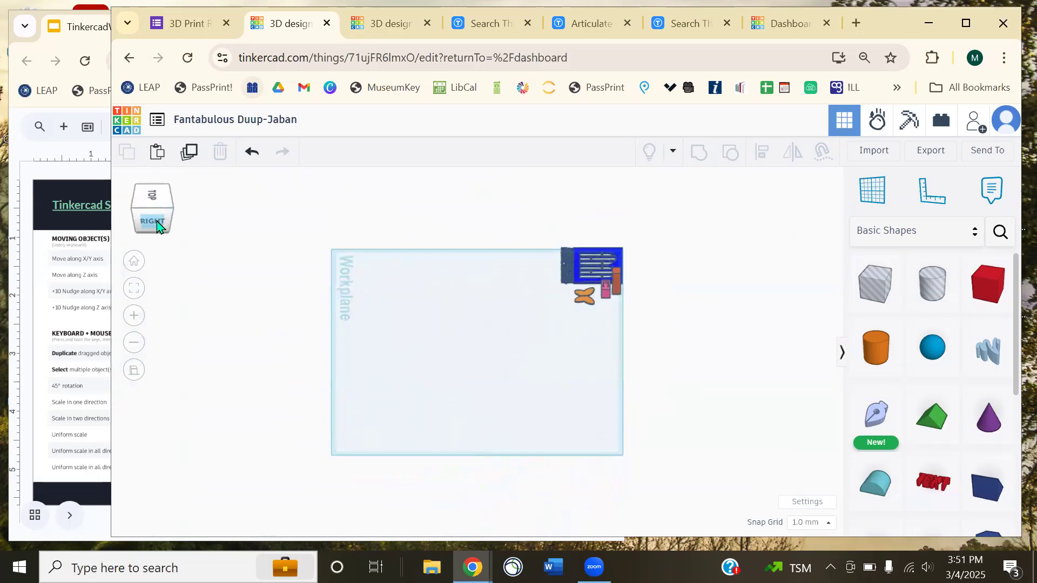
{"action": "left_click", "coordinate": [155, 223]}
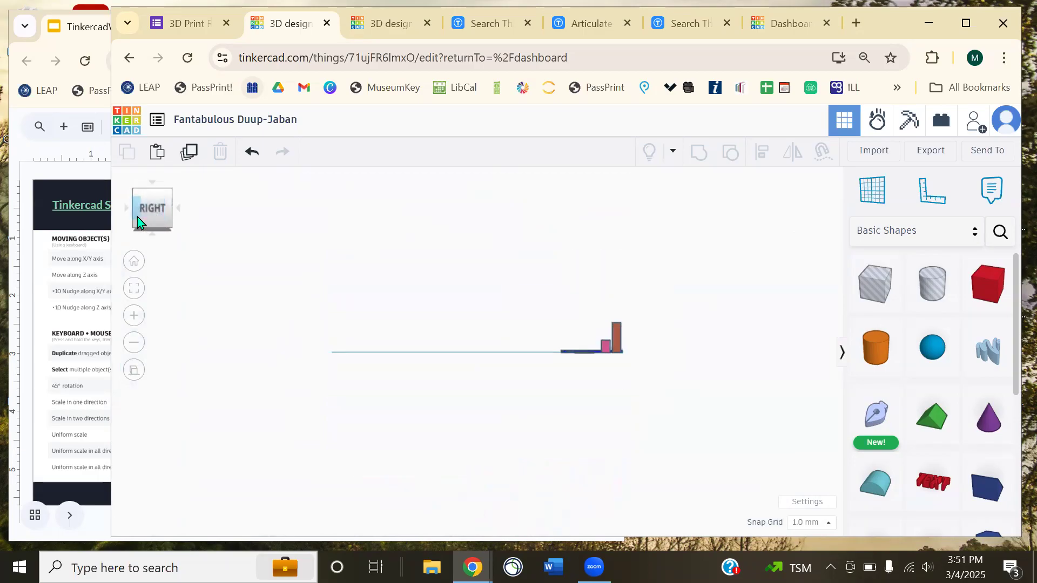
{"action": "left_click", "coordinate": [138, 216]}
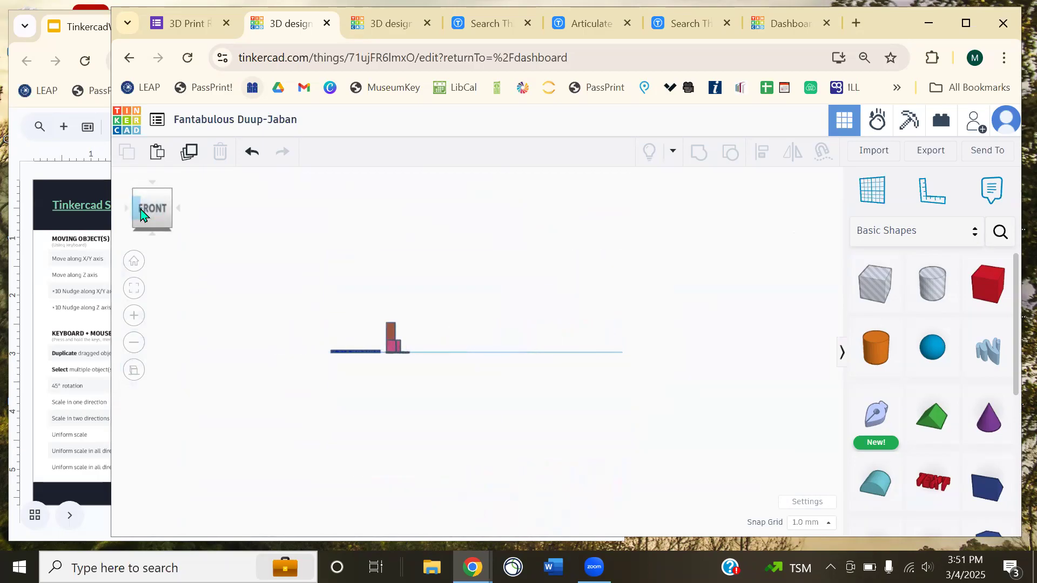
{"action": "left_click", "coordinate": [143, 208]}
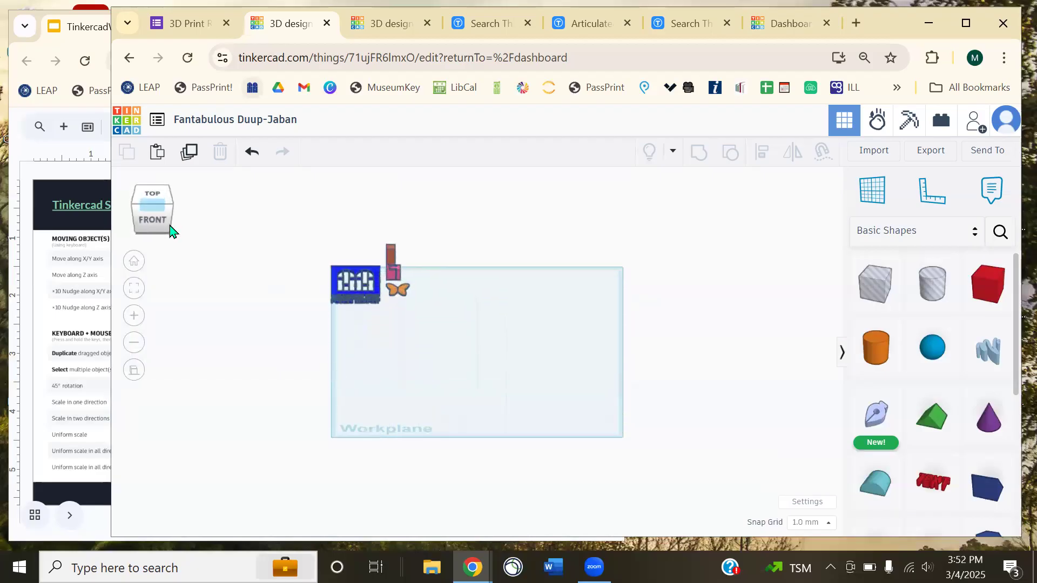
{"action": "left_click", "coordinate": [136, 204]}
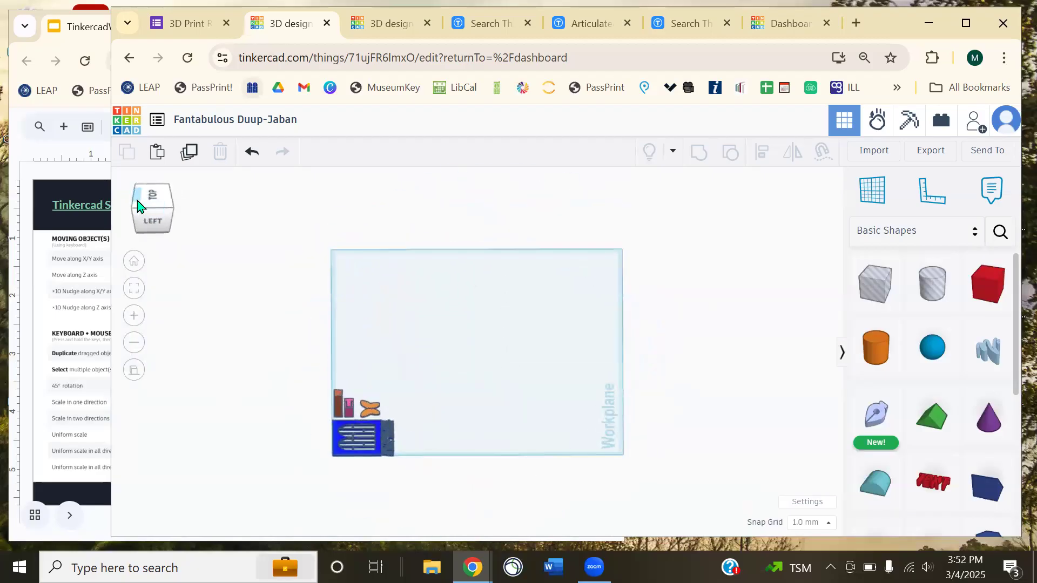
{"action": "left_click", "coordinate": [137, 205]}
{"action": "left_click", "coordinate": [135, 262]}
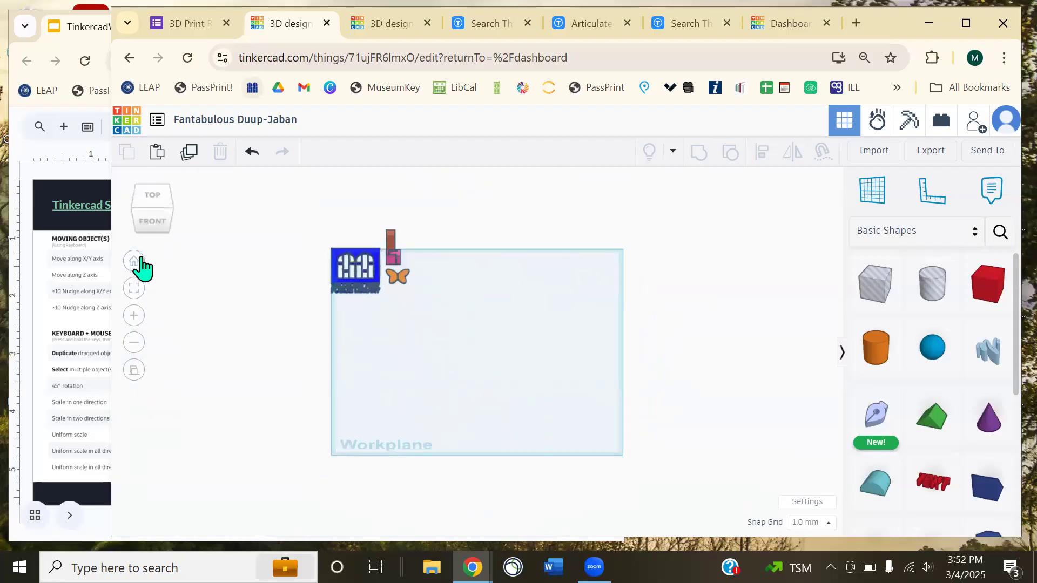
{"action": "left_click_drag", "start_coordinate": [160, 213], "coordinate": [161, 238]}
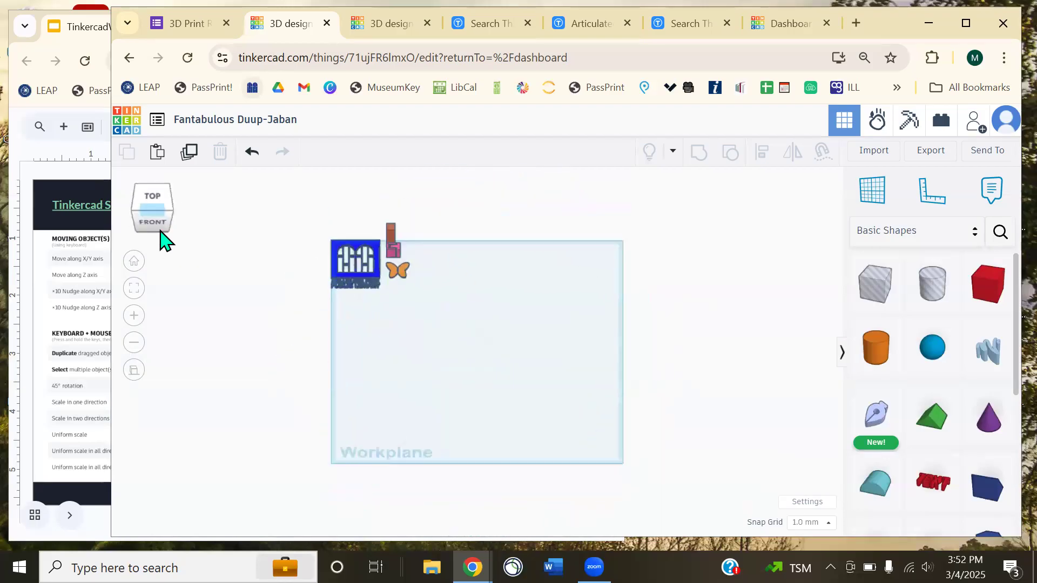
{"action": "scroll", "coordinate": [408, 308], "scroll_direction": "up", "scroll_amount": 1}
{"action": "scroll", "coordinate": [409, 307], "scroll_direction": "up", "scroll_amount": 3}
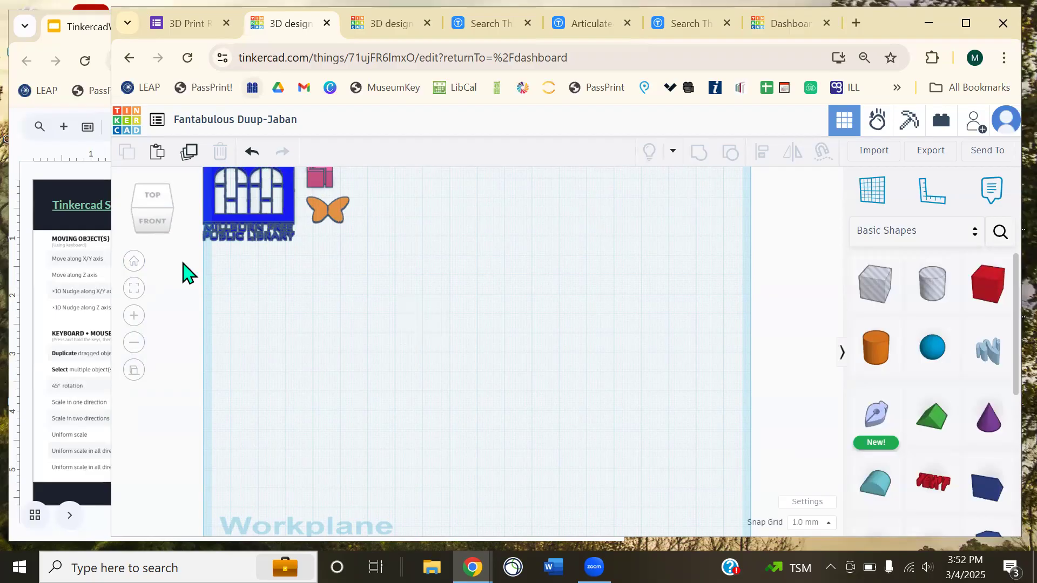
{"action": "left_click", "coordinate": [163, 158]}
{"action": "left_click", "coordinate": [190, 153]}
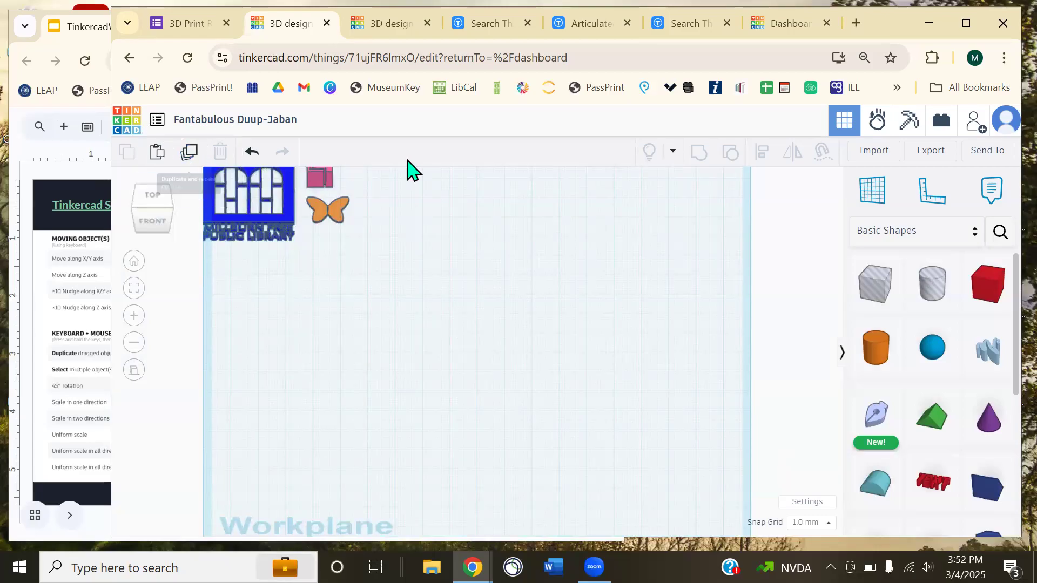
{"action": "left_click", "coordinate": [734, 152]}
{"action": "left_click", "coordinate": [733, 151]}
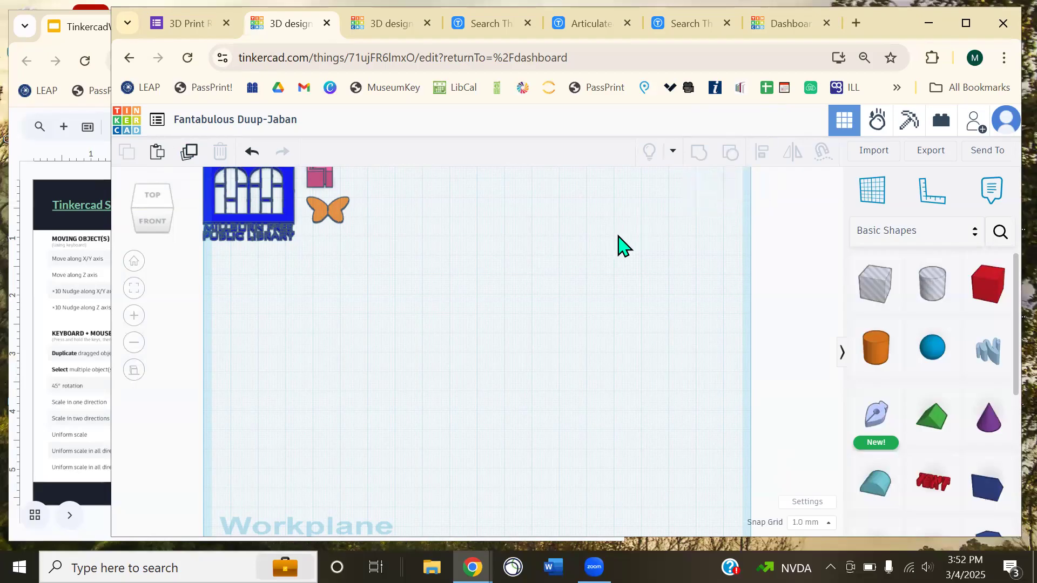
{"action": "left_click", "coordinate": [992, 203]}
{"action": "scroll", "coordinate": [929, 279], "scroll_direction": "down", "scroll_amount": 5}
{"action": "scroll", "coordinate": [903, 313], "scroll_direction": "up", "scroll_amount": 5}
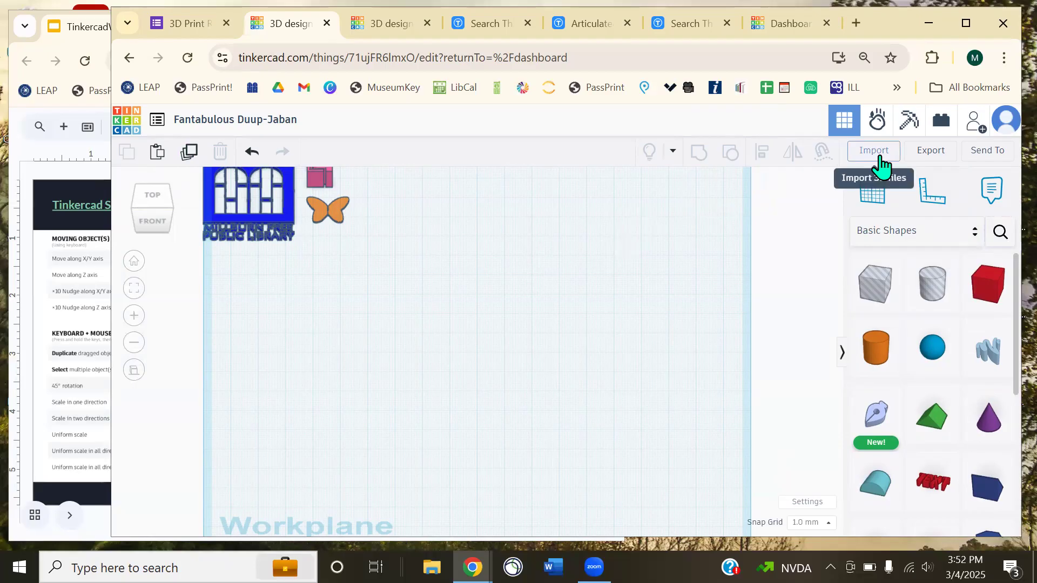
- Check the Export download formats, close them, and open Import Shapes instead
{"action": "left_click", "coordinate": [921, 157]}
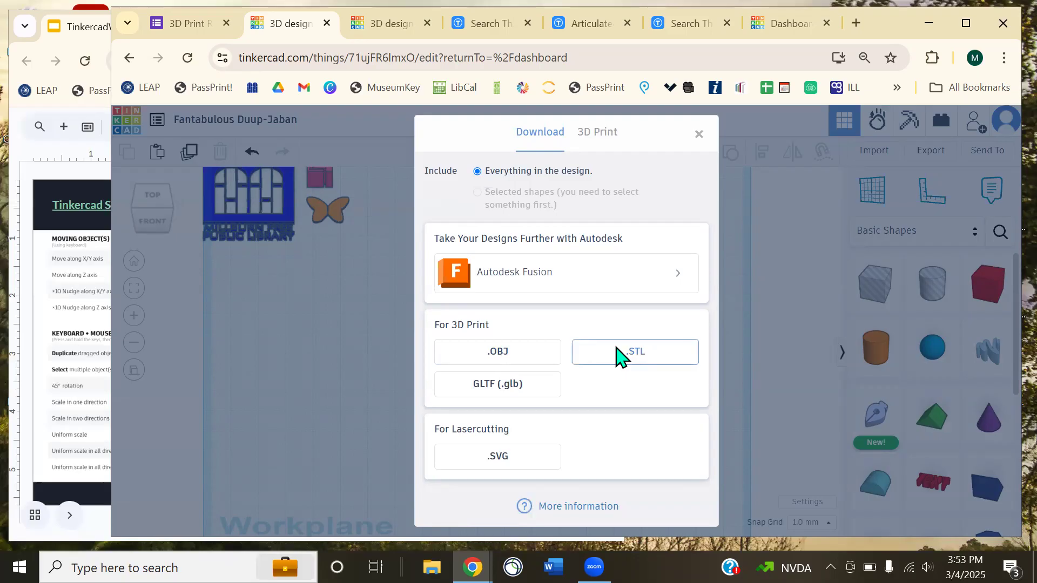
{"action": "left_click", "coordinate": [699, 135]}
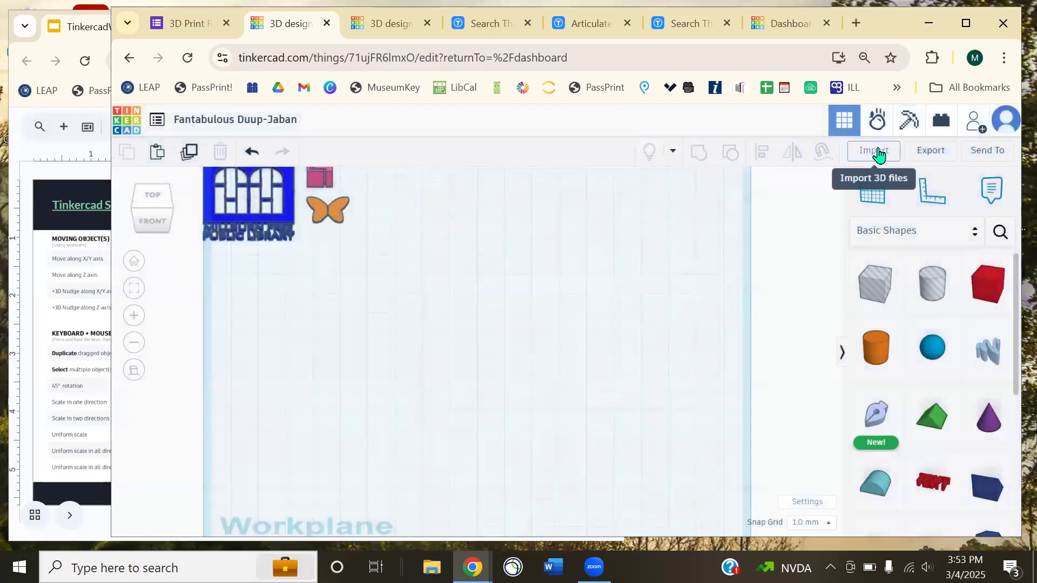
{"action": "left_click", "coordinate": [877, 151]}
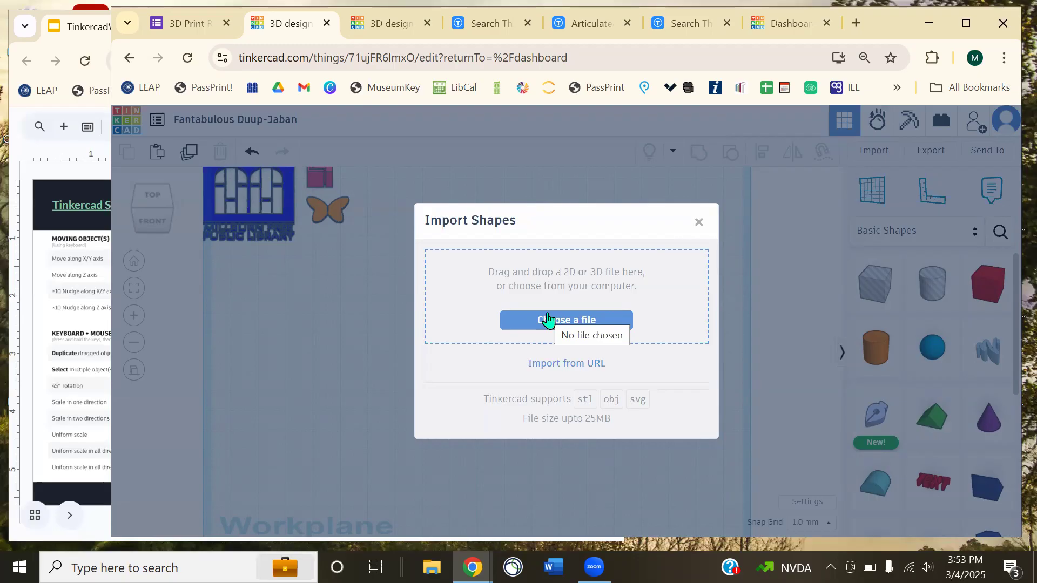
- Flip from the articulated butterfly results back to the Fantabulous Duup-Jaban design
{"action": "left_click", "coordinate": [683, 26]}
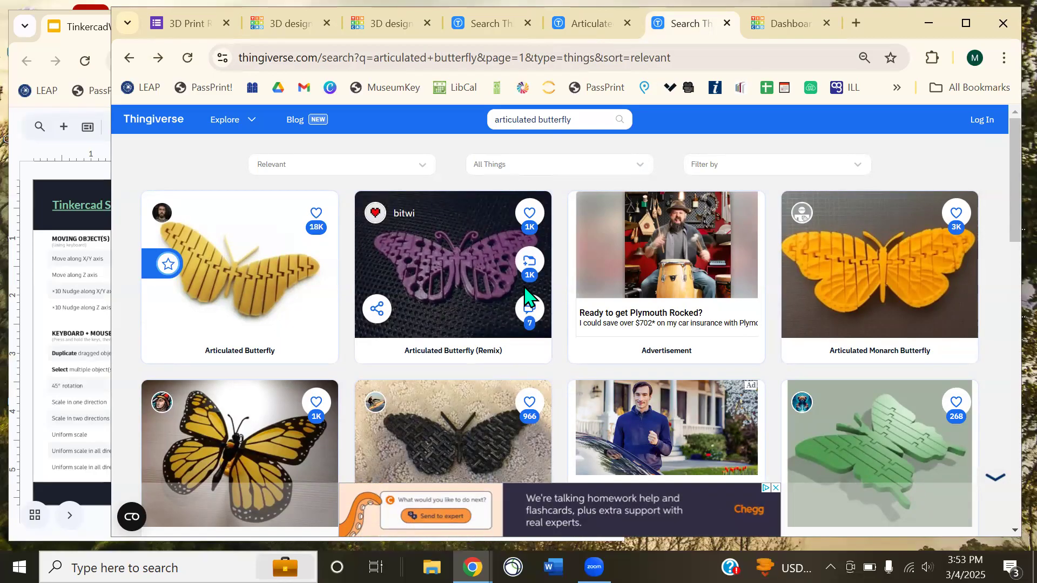
{"action": "left_click", "coordinate": [388, 24]}
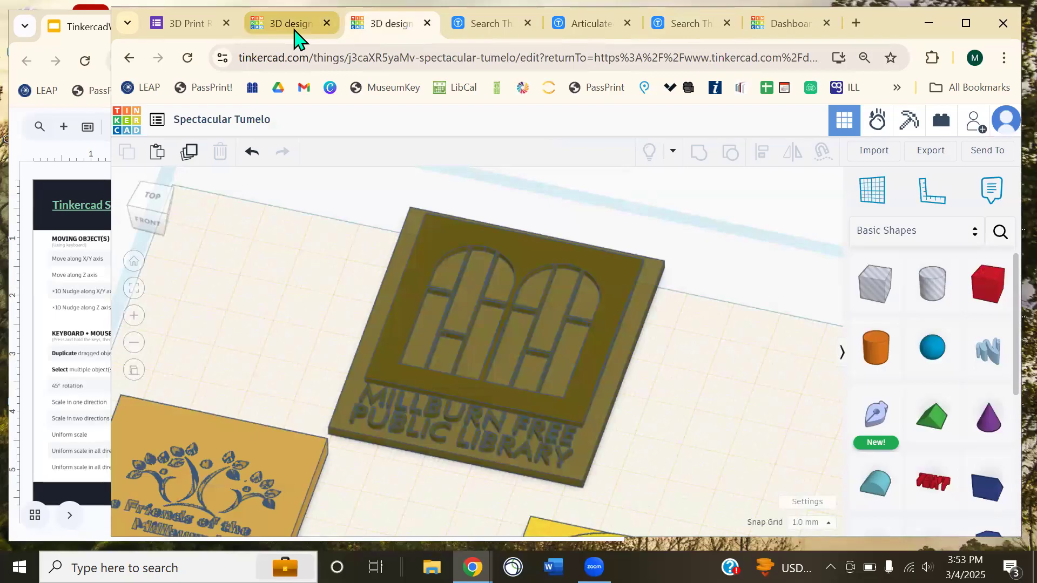
{"action": "left_click", "coordinate": [295, 31]}
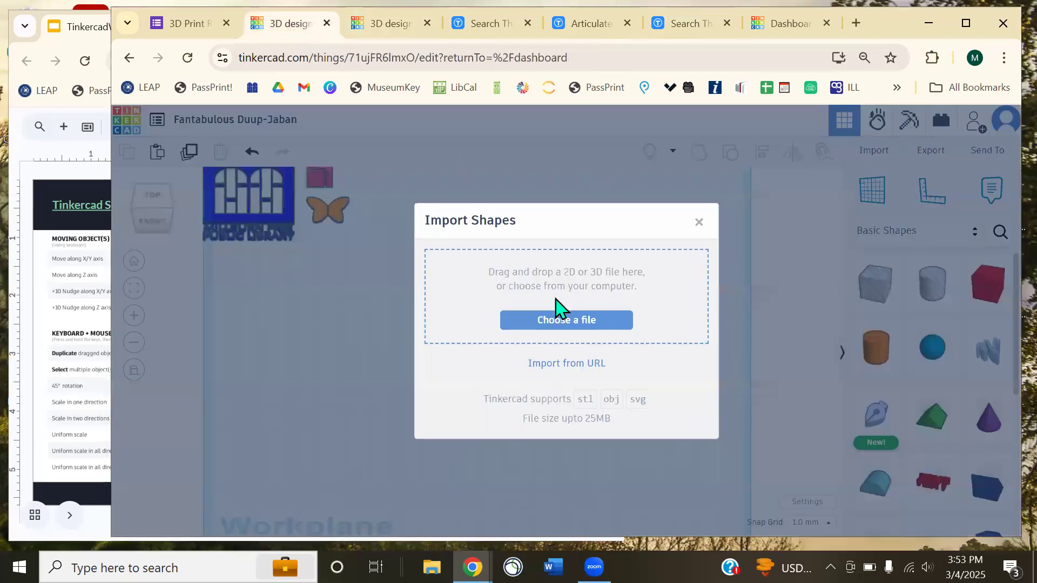
- Start choosing a file in Import Shapes, then close the dialog without importing
{"action": "left_click", "coordinate": [643, 275]}
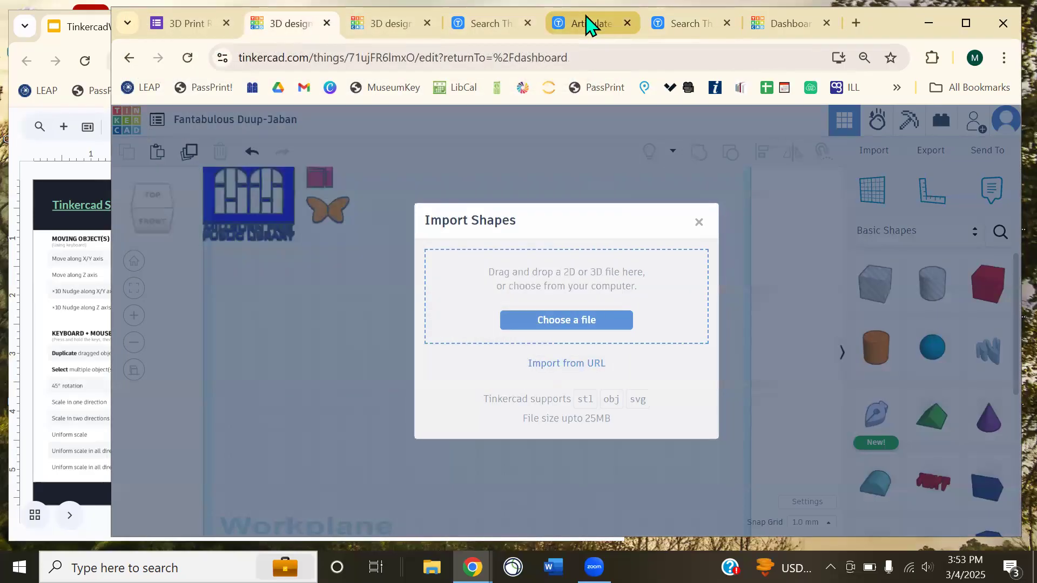
{"action": "mouse_move", "coordinate": [590, 25]}
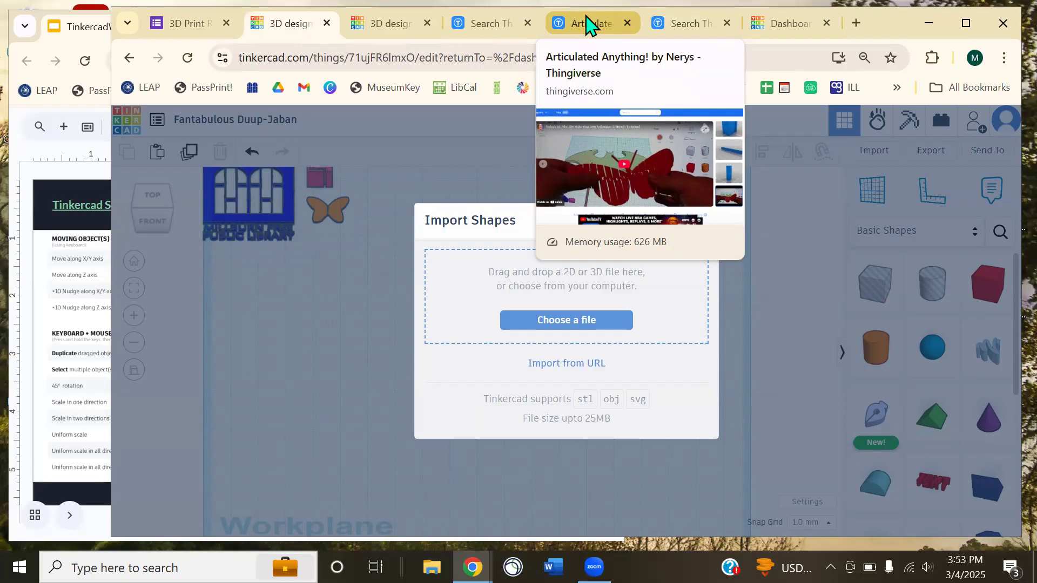
{"action": "left_click", "coordinate": [797, 337]}
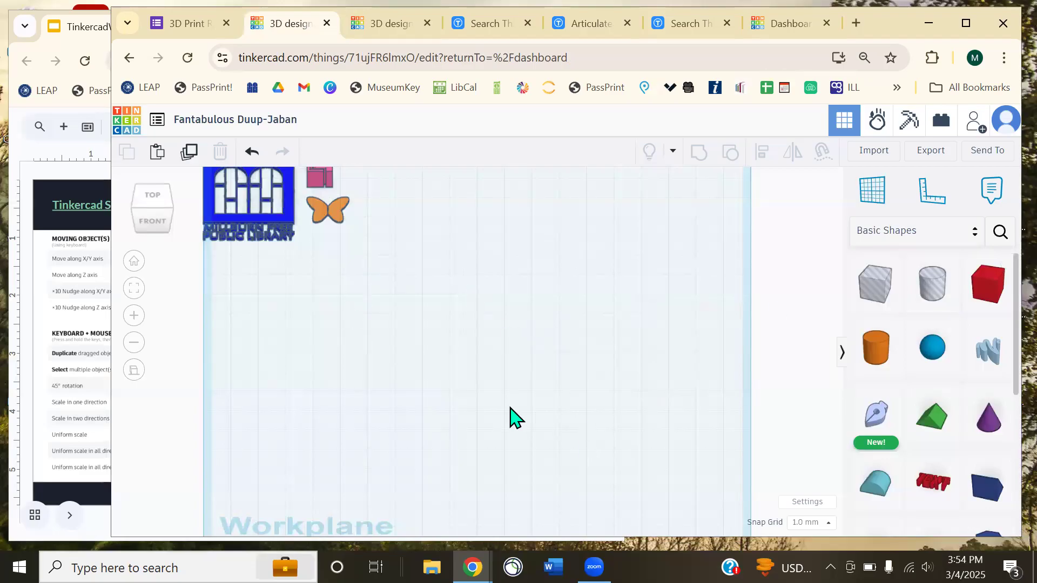
- Scroll through the workshop slides, then return to the Tinkercad workplane
{"action": "left_click", "coordinate": [46, 188]}
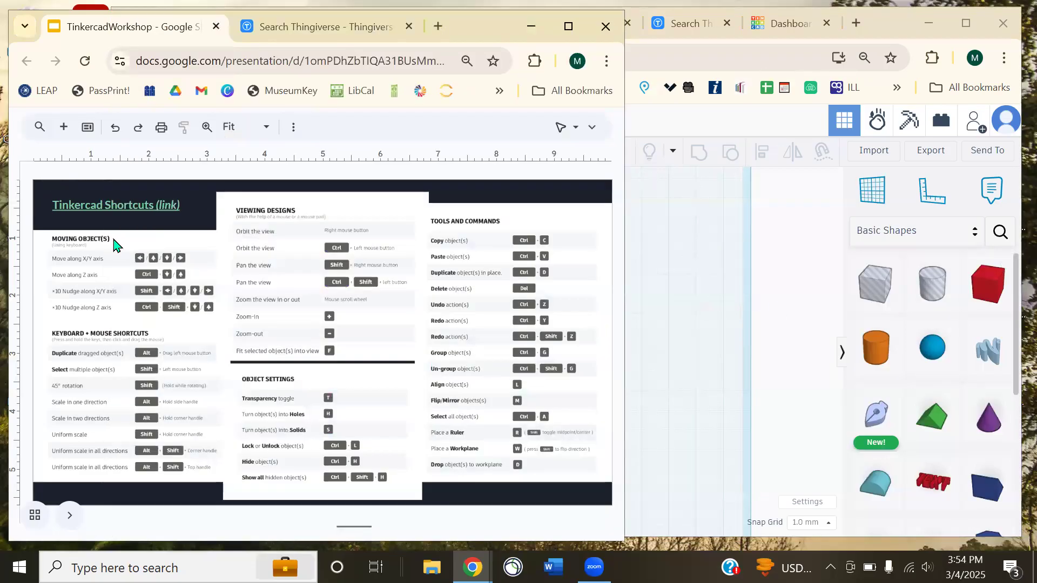
{"action": "scroll", "coordinate": [113, 240], "scroll_direction": "down", "scroll_amount": 1}
{"action": "scroll", "coordinate": [114, 241], "scroll_direction": "down", "scroll_amount": 1}
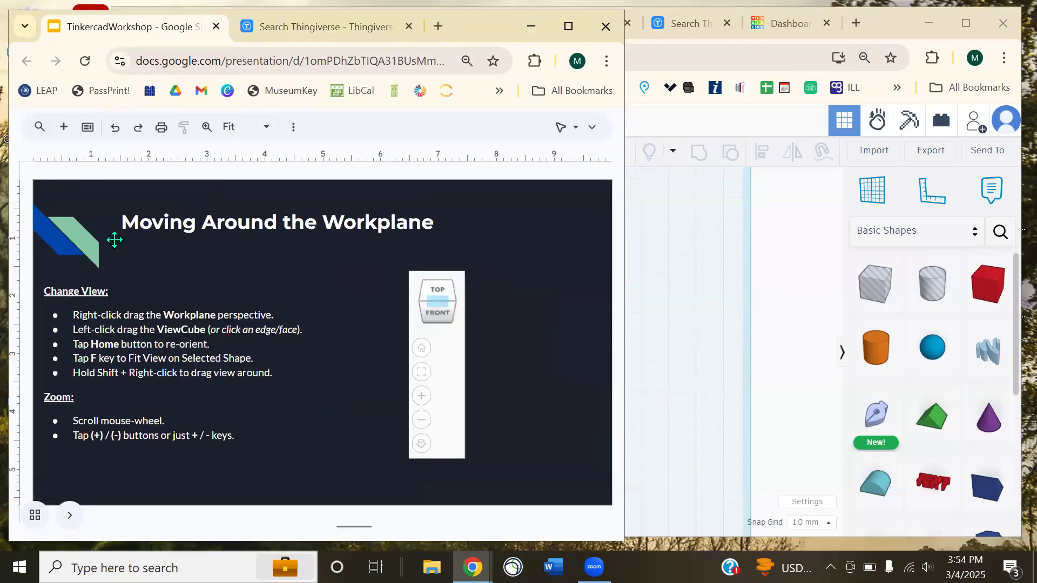
{"action": "scroll", "coordinate": [114, 240], "scroll_direction": "down", "scroll_amount": 1}
{"action": "scroll", "coordinate": [114, 238], "scroll_direction": "down", "scroll_amount": 1}
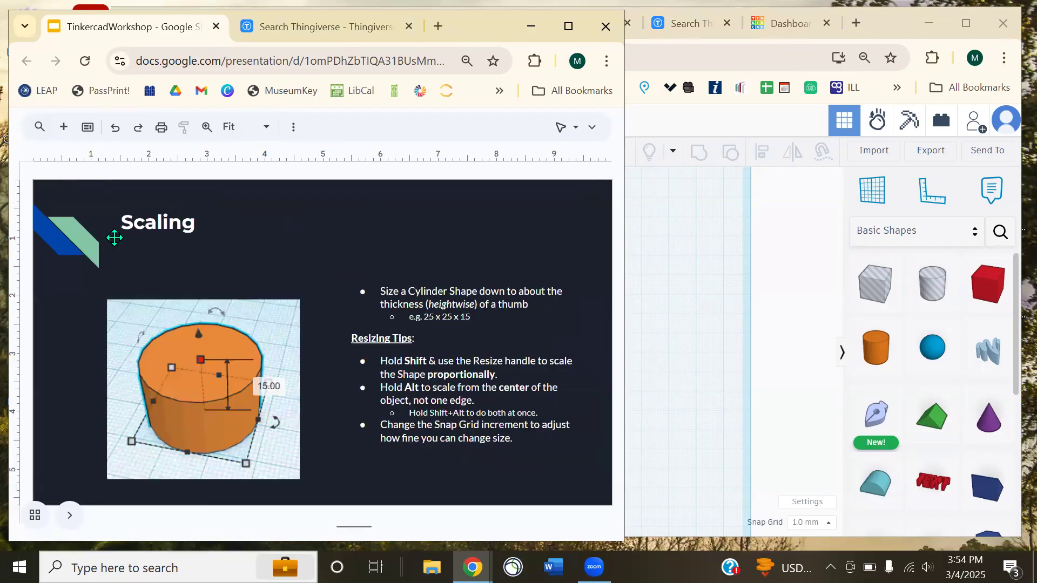
{"action": "scroll", "coordinate": [114, 238], "scroll_direction": "up", "scroll_amount": 1}
{"action": "left_click", "coordinate": [777, 245]}
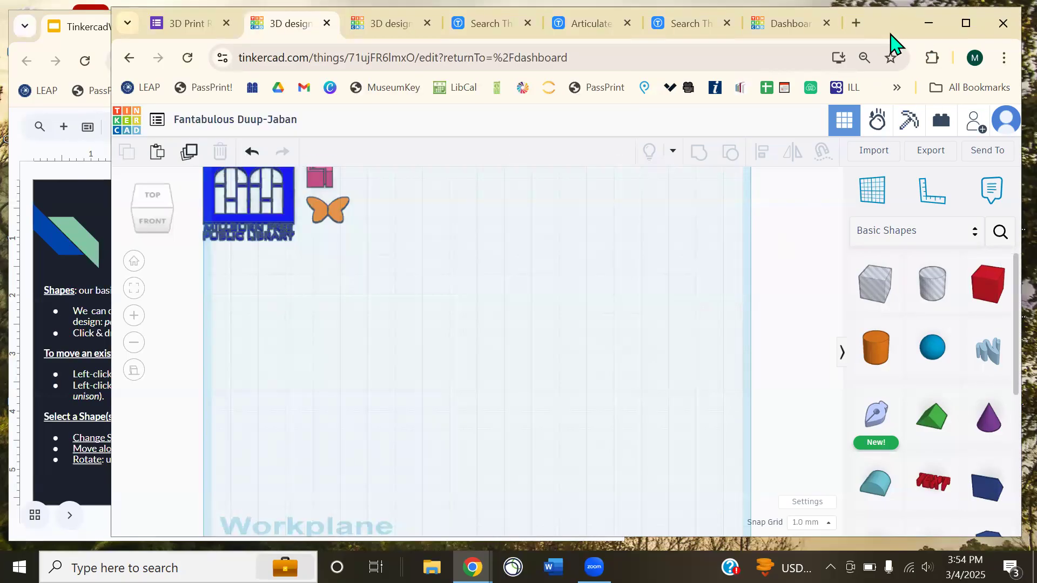
- Browse the Creatures & Characters shapes, then switch back to Basic Shapes
{"action": "scroll", "coordinate": [875, 369], "scroll_direction": "down", "scroll_amount": 5}
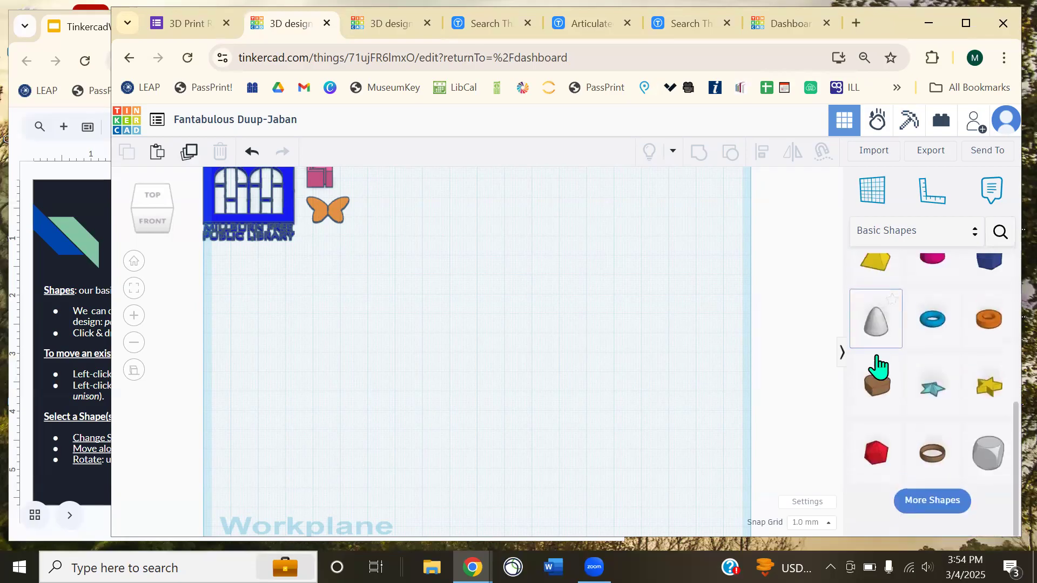
{"action": "scroll", "coordinate": [874, 370], "scroll_direction": "up", "scroll_amount": 1}
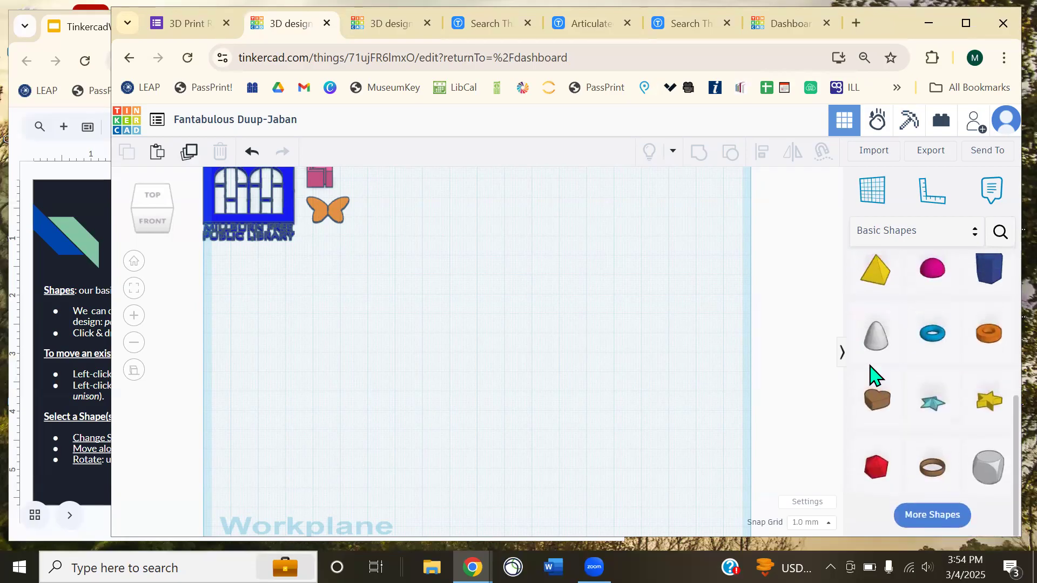
{"action": "scroll", "coordinate": [875, 372], "scroll_direction": "up", "scroll_amount": 4}
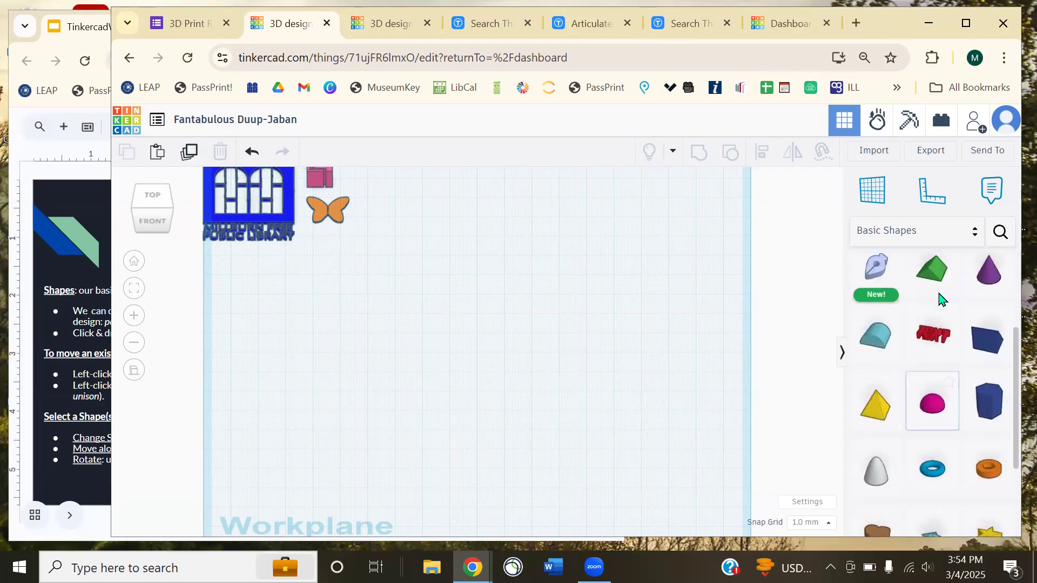
{"action": "left_click", "coordinate": [944, 232]}
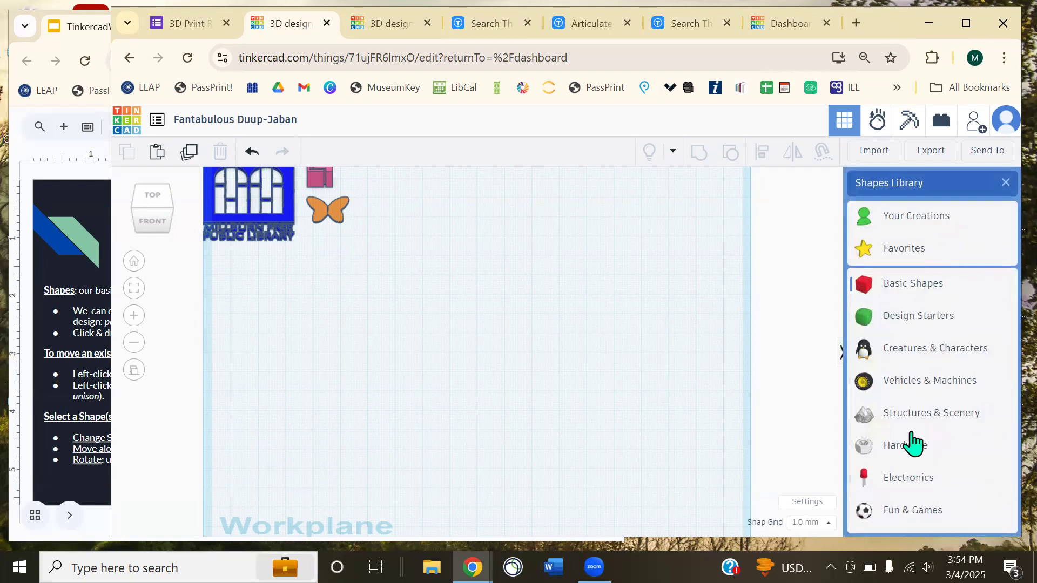
{"action": "left_click", "coordinate": [918, 350]}
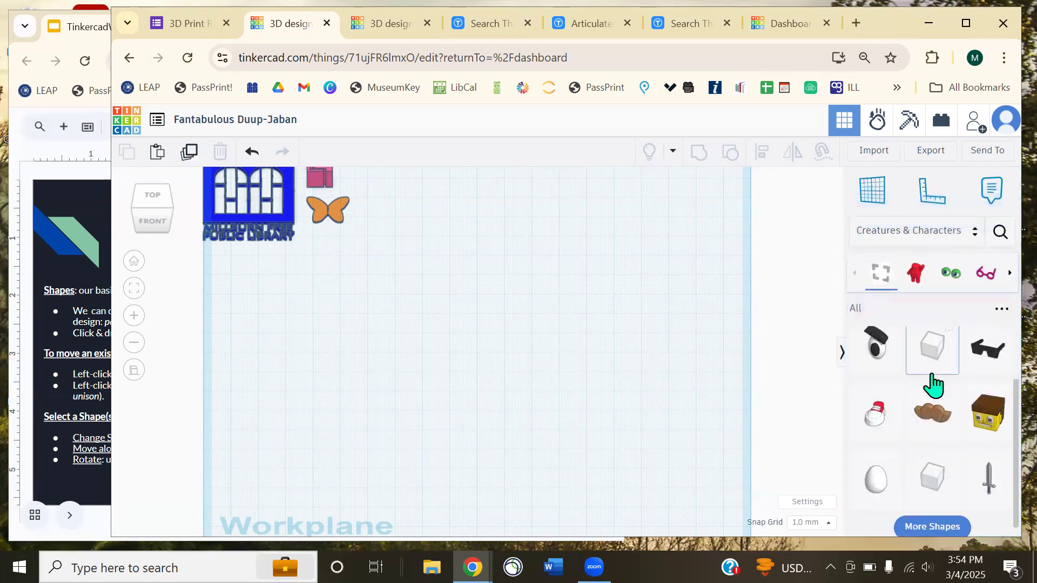
{"action": "left_click", "coordinate": [903, 233]}
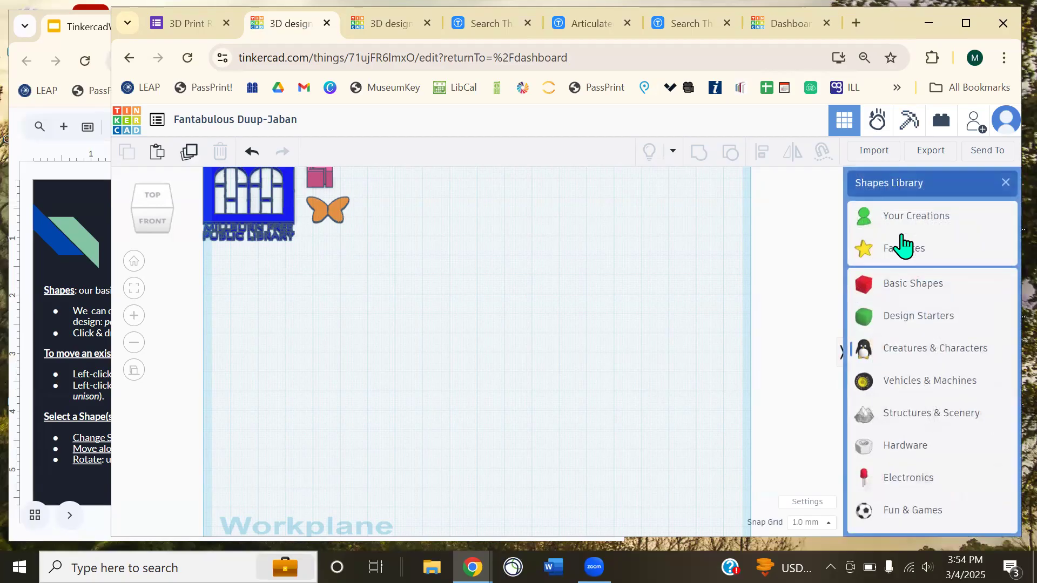
{"action": "left_click", "coordinate": [900, 289]}
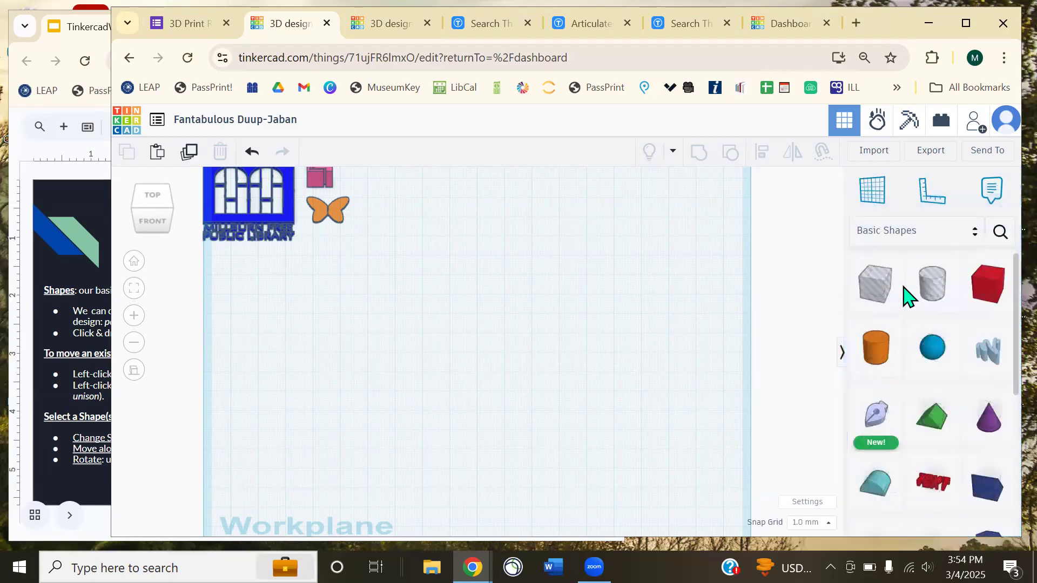
- Search Community shapes for screw, then replace the term with apple
{"action": "left_click", "coordinate": [999, 233]}
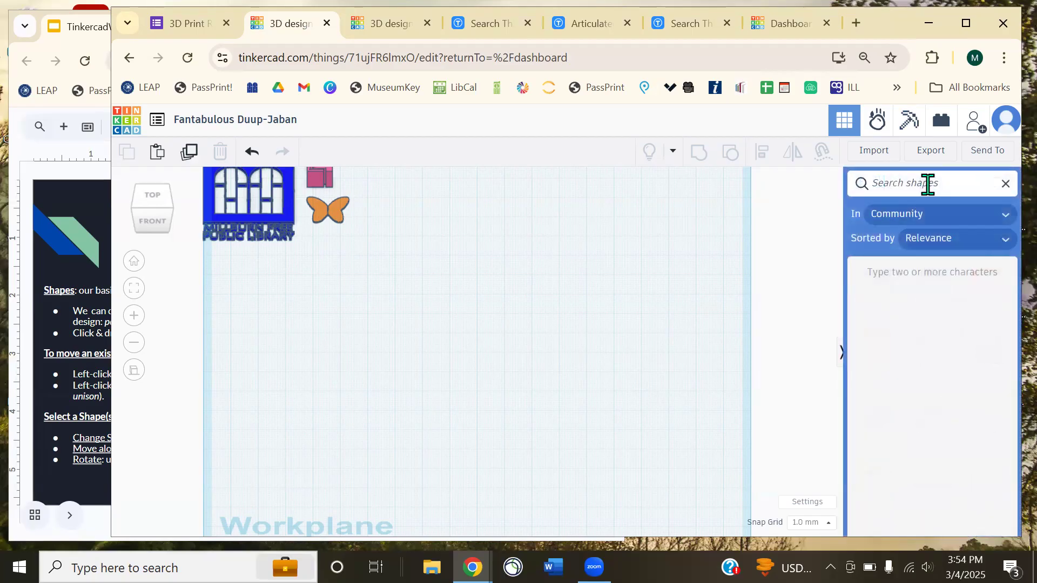
{"action": "type", "text": "screw"}
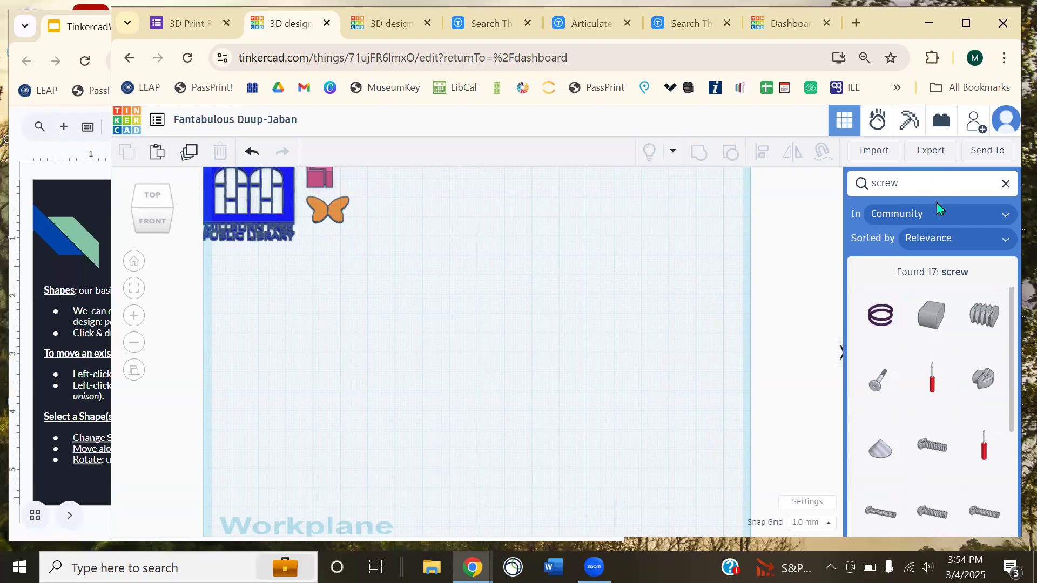
{"action": "double_click", "coordinate": [871, 184]}
{"action": "type", "text": "cap"}
- Clear the search and drag an orange cylinder onto the workplane
{"action": "left_click", "coordinate": [1006, 185]}
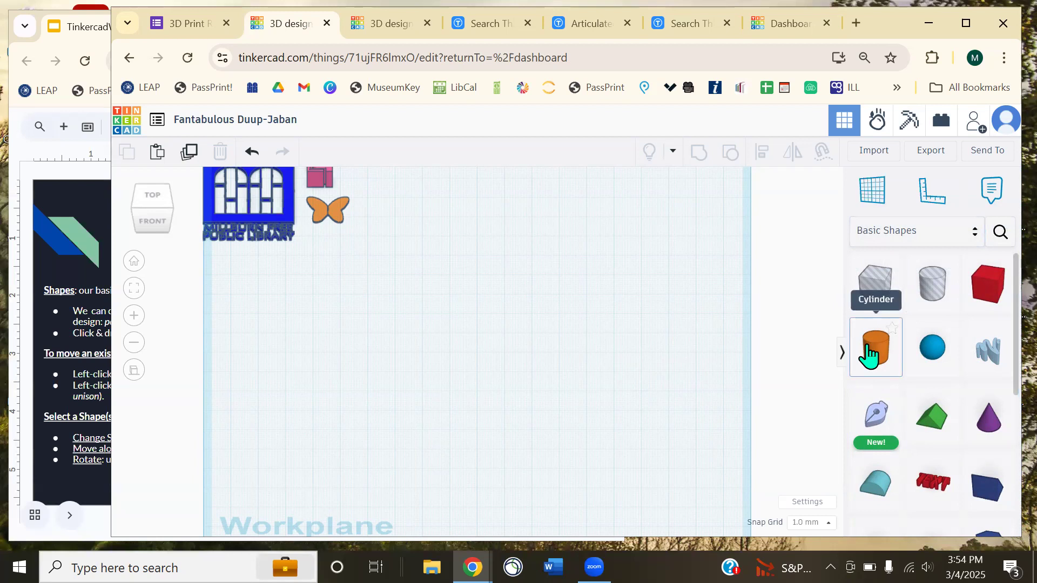
{"action": "left_click_drag", "start_coordinate": [884, 356], "coordinate": [489, 318]}
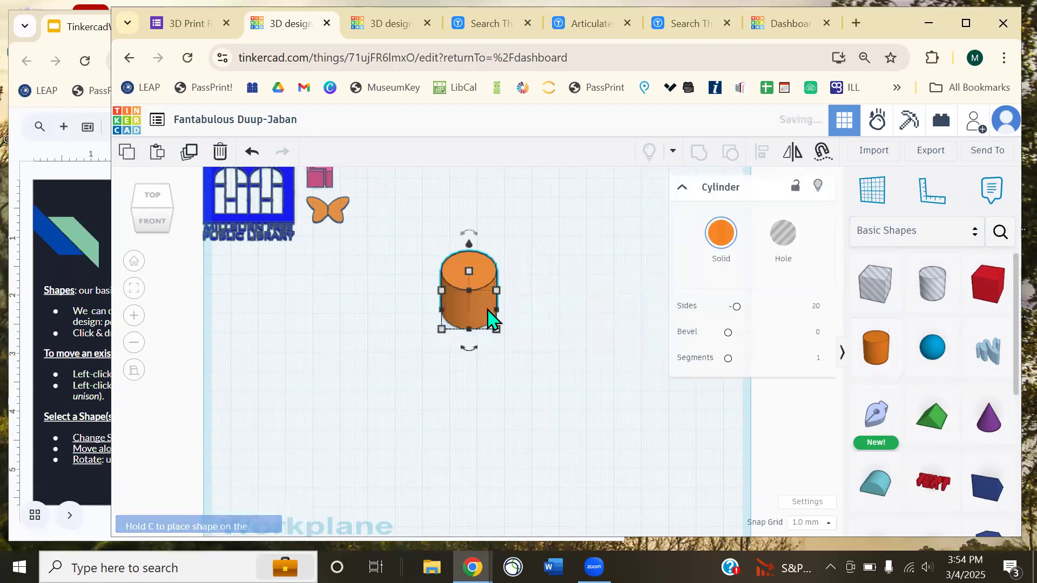
{"action": "left_click", "coordinate": [579, 343]}
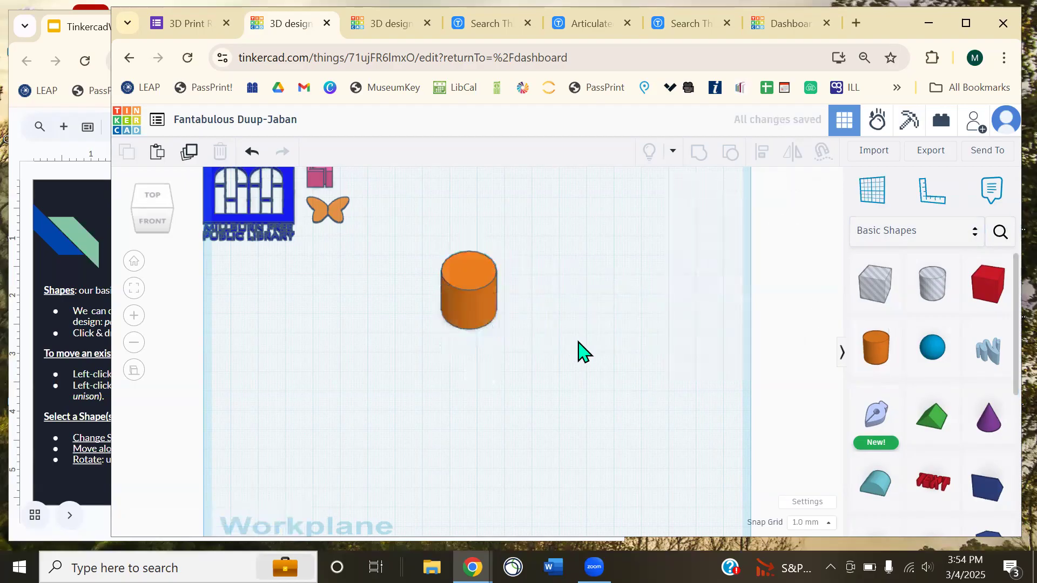
{"action": "scroll", "coordinate": [567, 366], "scroll_direction": "up", "scroll_amount": 2}
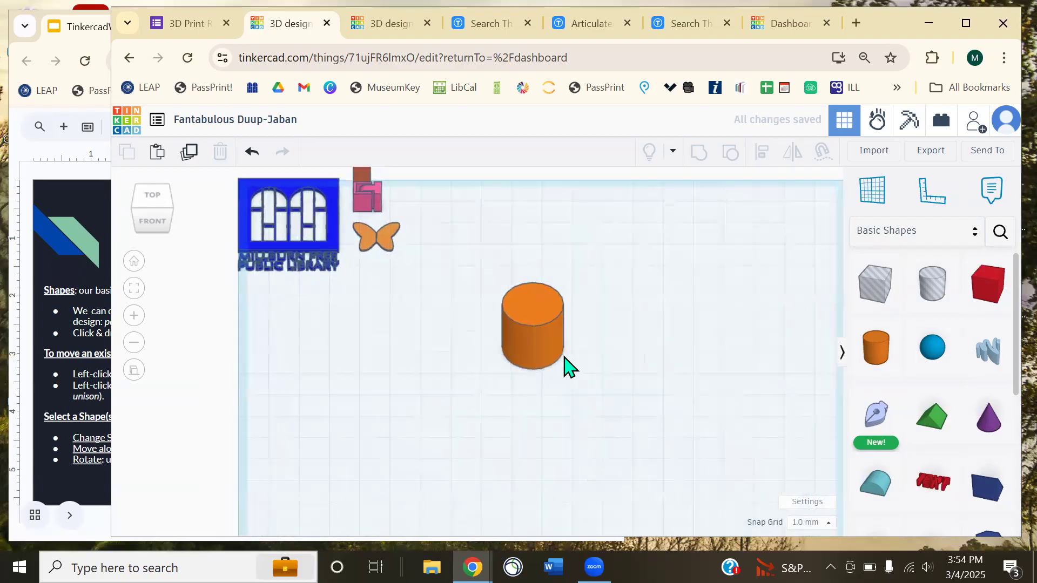
{"action": "scroll", "coordinate": [567, 365], "scroll_direction": "up", "scroll_amount": 2}
{"action": "scroll", "coordinate": [651, 363], "scroll_direction": "up", "scroll_amount": 2}
- Select the cylinder, fit the view to it, and orbit down to a low front angle
{"action": "right_click_drag", "start_coordinate": [654, 363], "coordinate": [694, 332]}
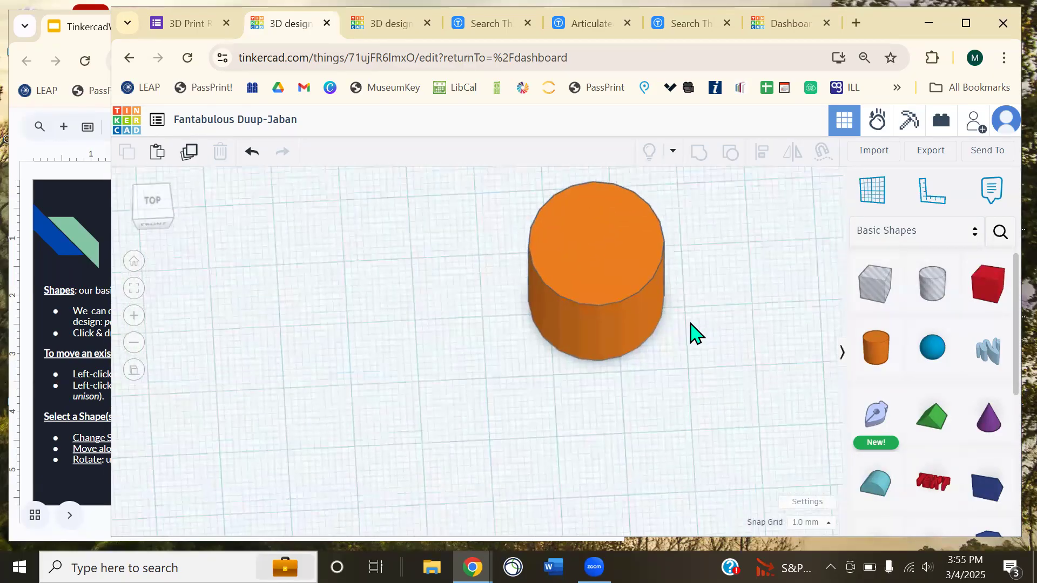
{"action": "scroll", "coordinate": [686, 335], "scroll_direction": "down", "scroll_amount": 3}
{"action": "middle_click_drag", "start_coordinate": [547, 316], "coordinate": [601, 331]}
{"action": "left_click", "coordinate": [449, 328]}
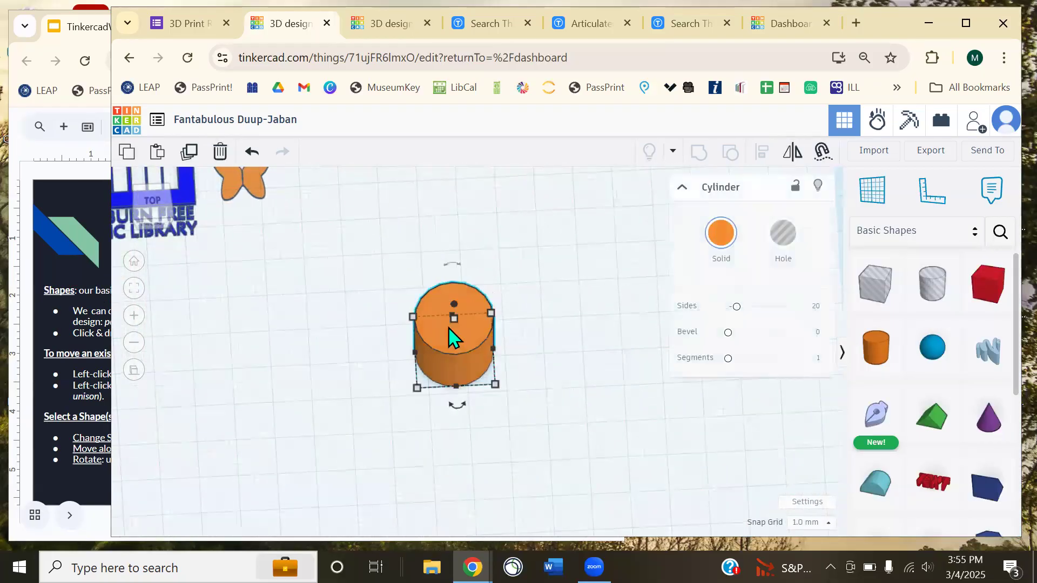
{"action": "left_click", "coordinate": [135, 289]}
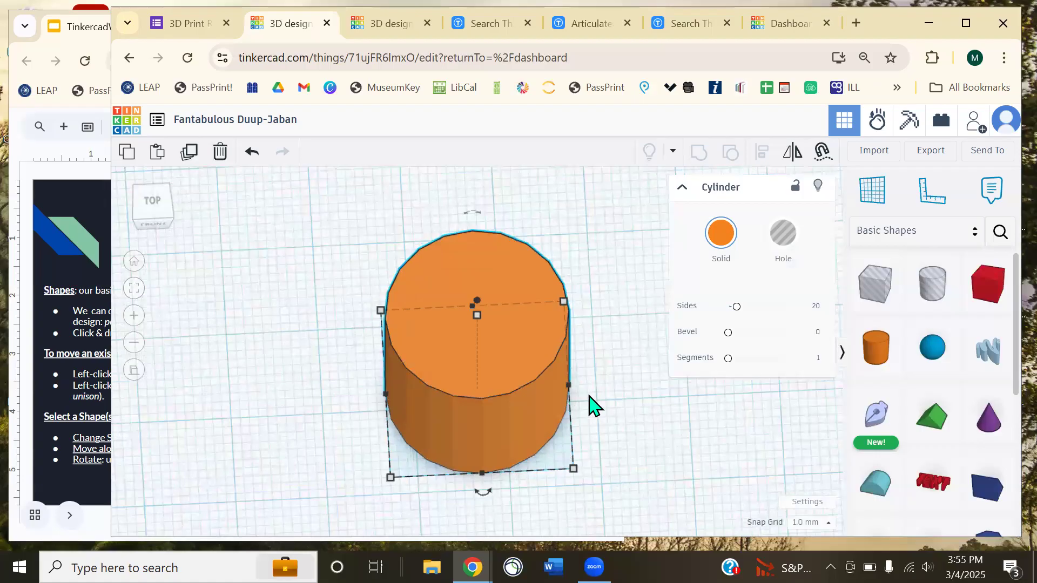
{"action": "right_click_drag", "start_coordinate": [643, 423], "coordinate": [615, 398]}
{"action": "left_click", "coordinate": [616, 398]}
{"action": "left_click", "coordinate": [534, 361]}
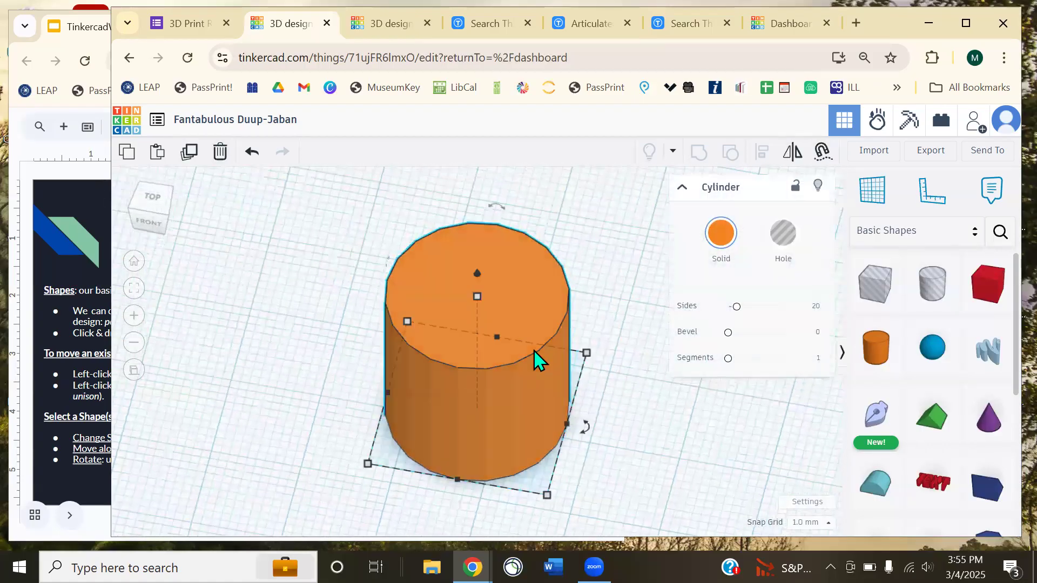
{"action": "right_click_drag", "start_coordinate": [518, 335], "coordinate": [617, 237]}
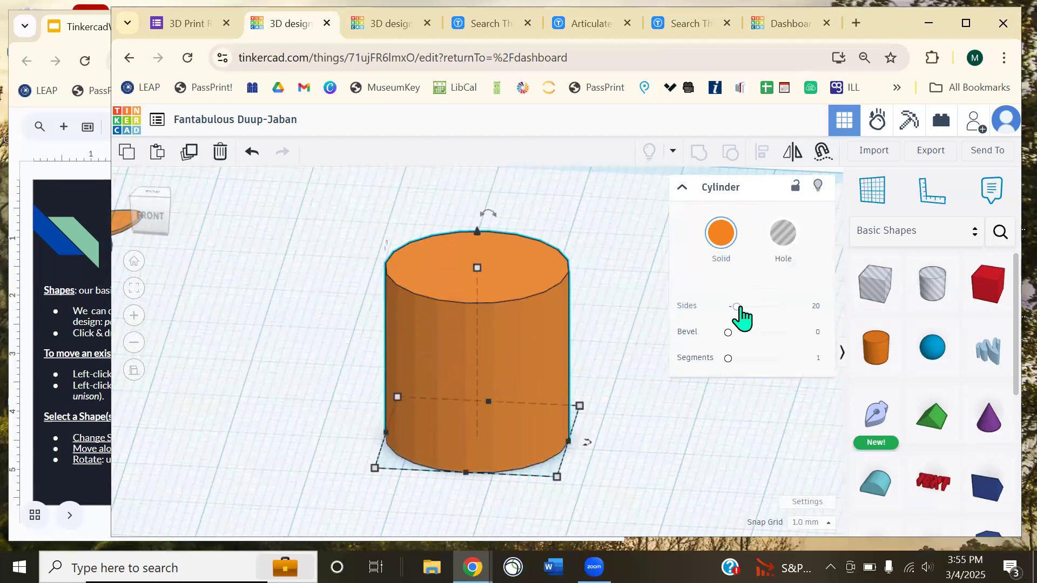
- Set the cylinder to 64 sides with bevel segments at 1, switching Hole back to Solid
{"action": "left_click_drag", "start_coordinate": [741, 315], "coordinate": [799, 319]}
{"action": "left_click_drag", "start_coordinate": [728, 333], "coordinate": [800, 366]}
{"action": "left_click_drag", "start_coordinate": [784, 310], "coordinate": [818, 327]}
{"action": "left_click_drag", "start_coordinate": [785, 359], "coordinate": [705, 335]}
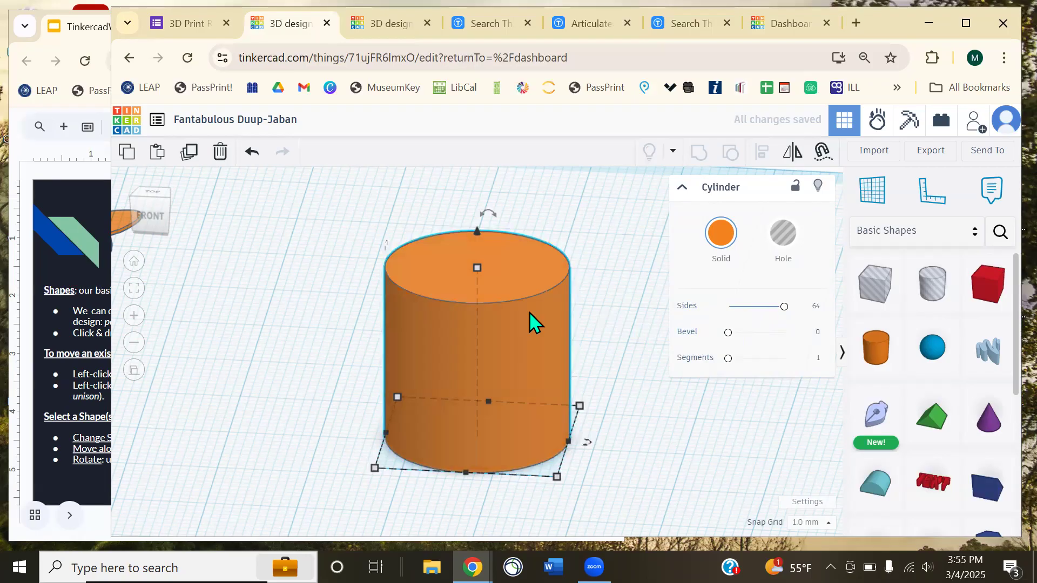
{"action": "left_click", "coordinate": [775, 241]}
{"action": "left_click", "coordinate": [719, 244]}
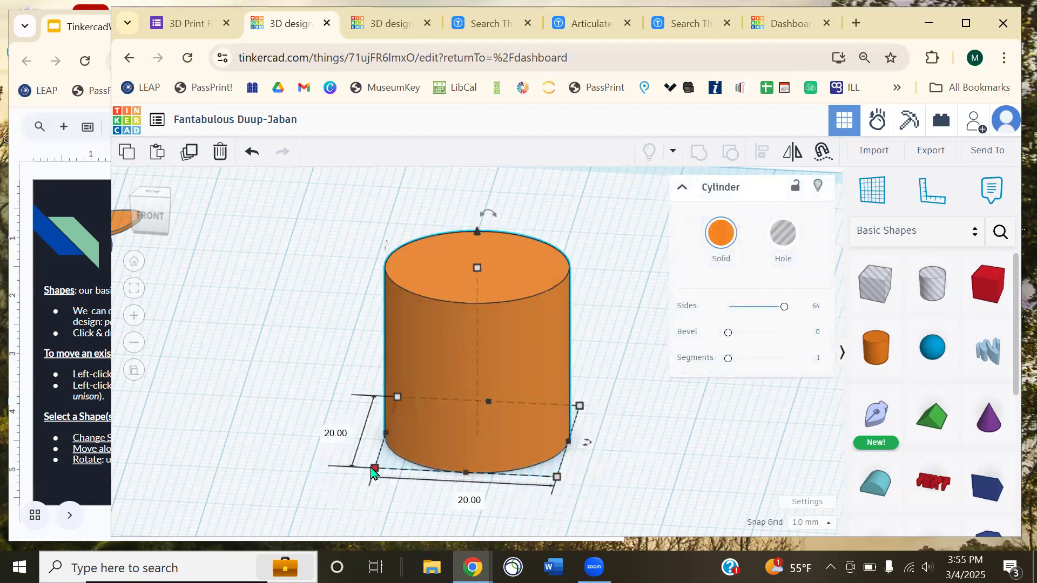
- Move the orange cylinder about 11 mm left across the workplane
{"action": "right_click_drag", "start_coordinate": [678, 440], "coordinate": [562, 394]}
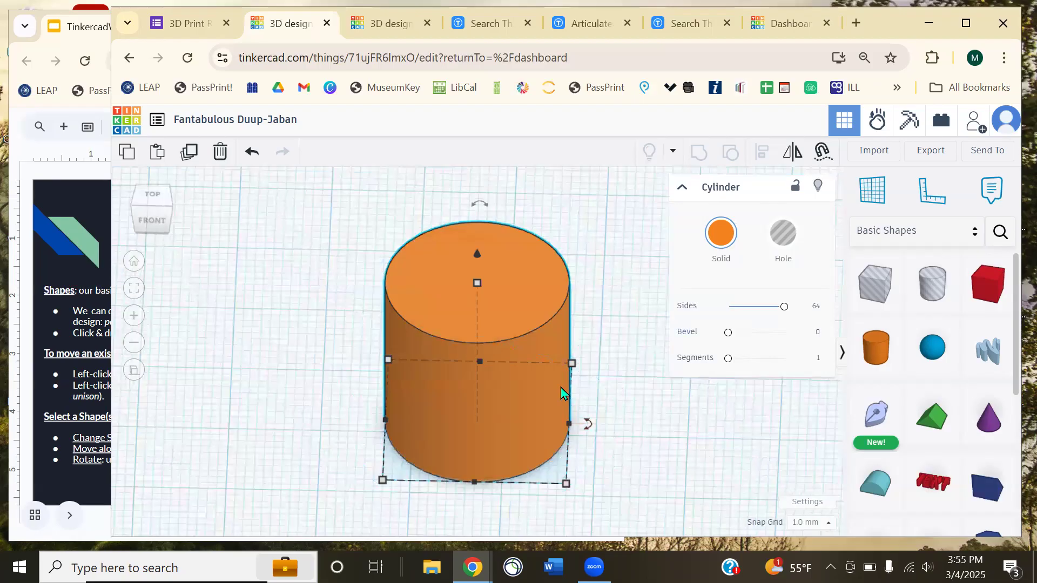
{"action": "left_click", "coordinate": [609, 274]}
{"action": "scroll", "coordinate": [608, 275], "scroll_direction": "down", "scroll_amount": 5}
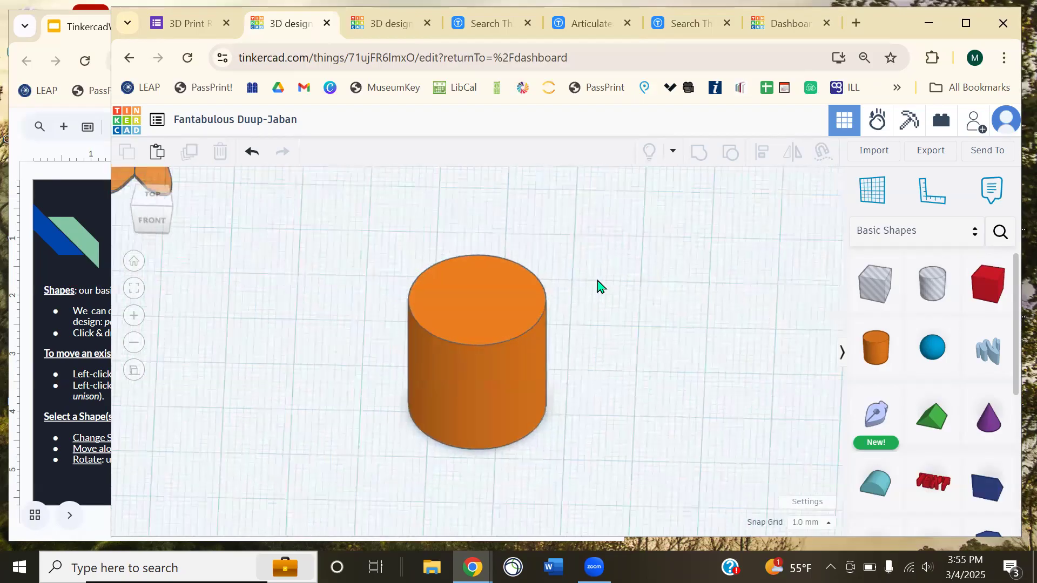
{"action": "left_click", "coordinate": [489, 343]}
{"action": "left_click_drag", "start_coordinate": [507, 322], "coordinate": [444, 331]}
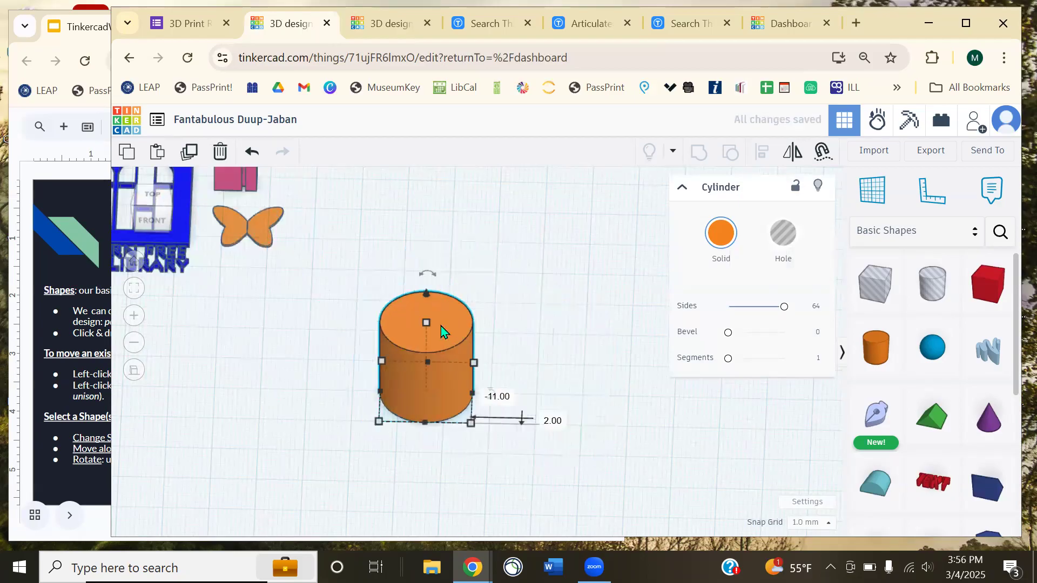
- Stretch the cylinder's footprint to 37 × 32, then undo back to 20 × 20
{"action": "scroll", "coordinate": [454, 331], "scroll_direction": "up", "scroll_amount": 3}
{"action": "right_click_drag", "start_coordinate": [501, 373], "coordinate": [468, 319]}
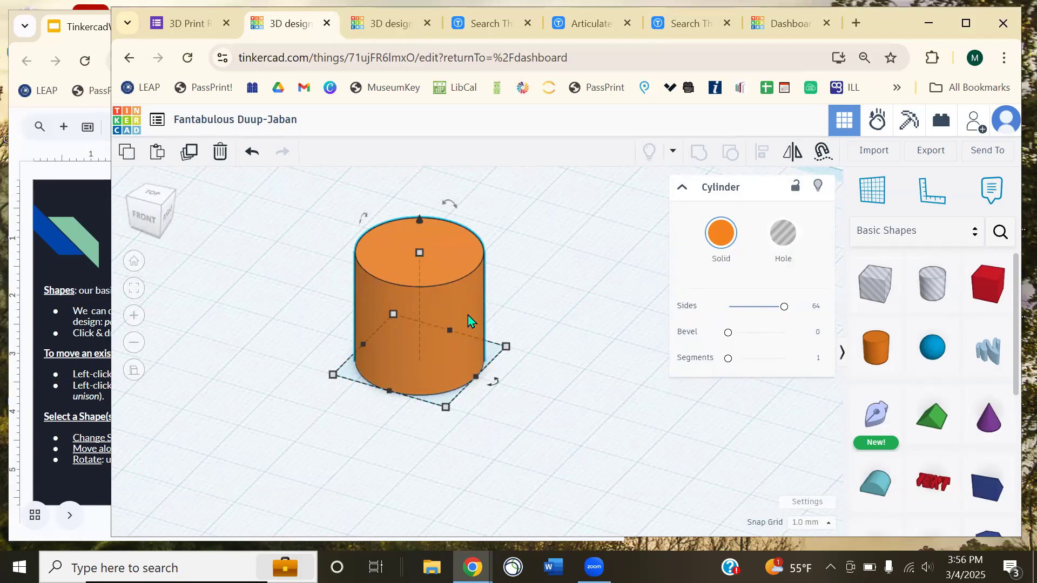
{"action": "left_click", "coordinate": [579, 344]}
{"action": "right_click_drag", "start_coordinate": [578, 344], "coordinate": [426, 326]}
{"action": "left_click", "coordinate": [425, 326]}
{"action": "left_click_drag", "start_coordinate": [456, 414], "coordinate": [537, 493]}
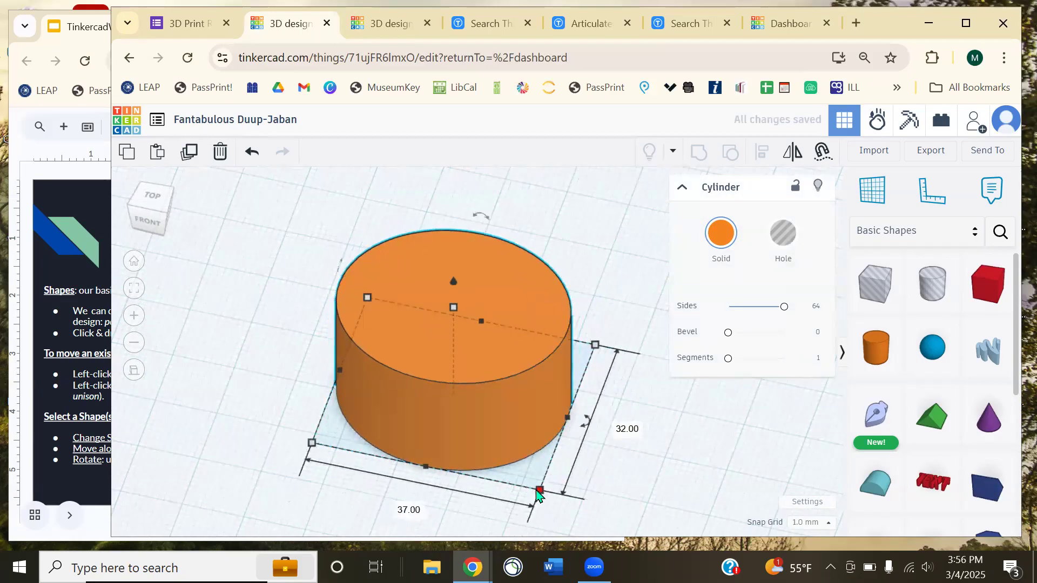
{"action": "key", "text": "ctrl+z"}
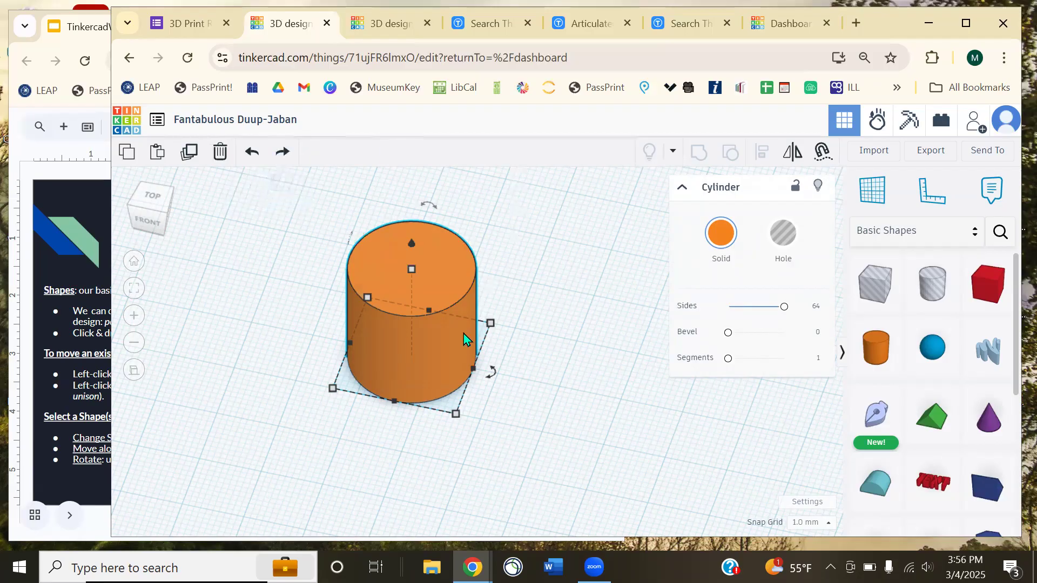
- Try widening the cylinder to 23 mm, then undo to keep its round footprint
{"action": "left_click", "coordinate": [468, 419]}
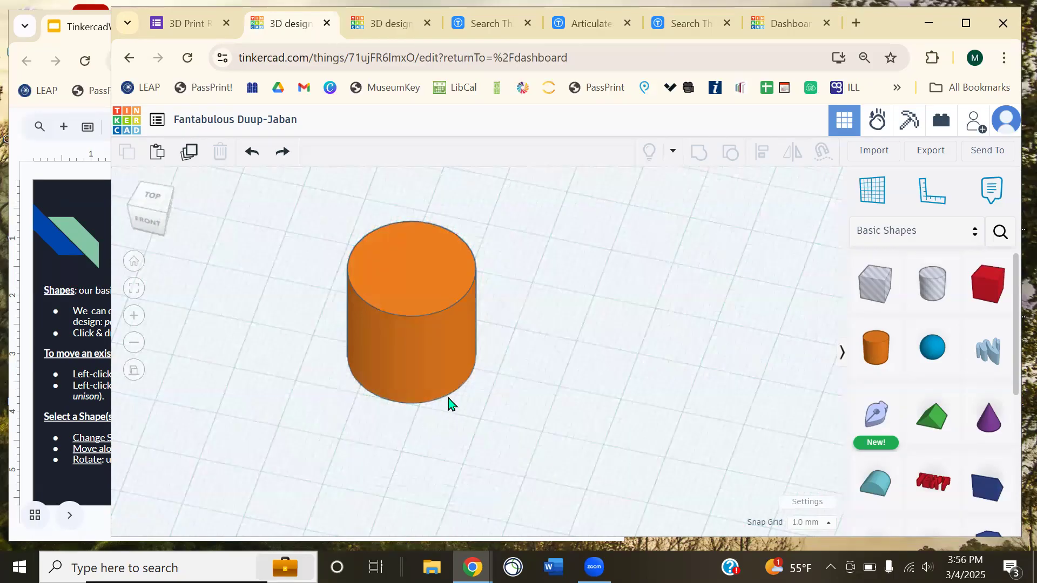
{"action": "left_click", "coordinate": [449, 402]}
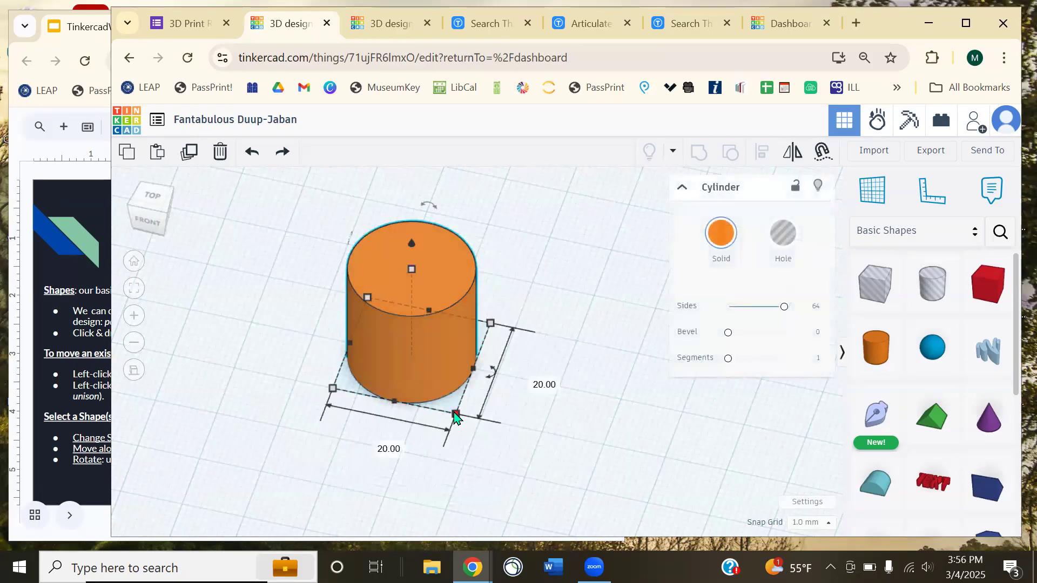
{"action": "mouse_move", "coordinate": [473, 371]}
{"action": "left_mouse_down"}
{"action": "mouse_move", "coordinate": [528, 394]}
{"action": "mouse_move", "coordinate": [703, 428]}
{"action": "mouse_move", "coordinate": [475, 369]}
{"action": "left_mouse_up"}
{"action": "left_click_drag", "start_coordinate": [436, 338], "coordinate": [311, 313]}
{"action": "key", "text": "ctrl+y"}
{"action": "mouse_move", "coordinate": [486, 369]}
{"action": "left_mouse_down"}
{"action": "mouse_move", "coordinate": [378, 318]}
{"action": "mouse_move", "coordinate": [502, 366]}
{"action": "left_mouse_up"}
{"action": "key", "text": "ctrl+z"}
- Change the cylinder's height to 18 mm
{"action": "right_click_drag", "start_coordinate": [537, 398], "coordinate": [465, 307]}
{"action": "left_click_drag", "start_coordinate": [419, 259], "coordinate": [502, 281]}
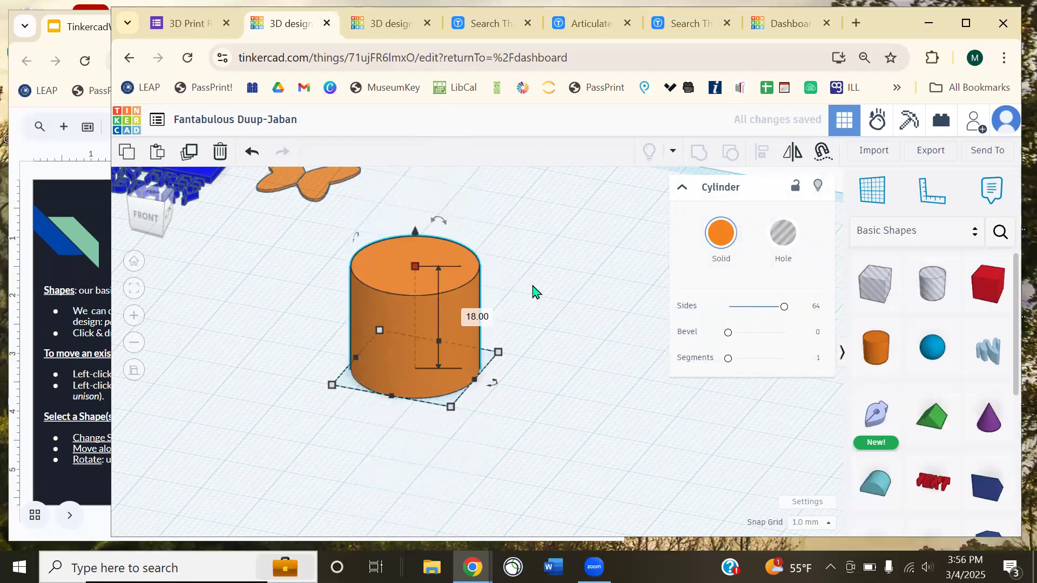
{"action": "left_click", "coordinate": [537, 302]}
{"action": "left_click", "coordinate": [457, 297]}
- Tip the cylinder over with its rotation handle, leaning it to about -55°
{"action": "right_click_drag", "start_coordinate": [478, 298], "coordinate": [456, 338]}
{"action": "left_click_drag", "start_coordinate": [356, 295], "coordinate": [357, 295]}
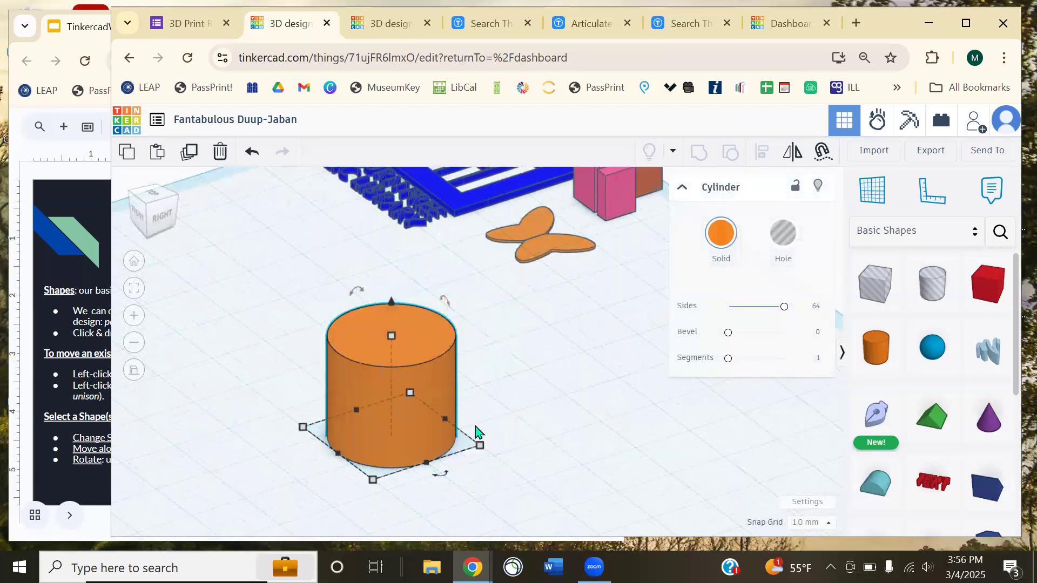
{"action": "right_click_drag", "start_coordinate": [535, 479], "coordinate": [623, 484]}
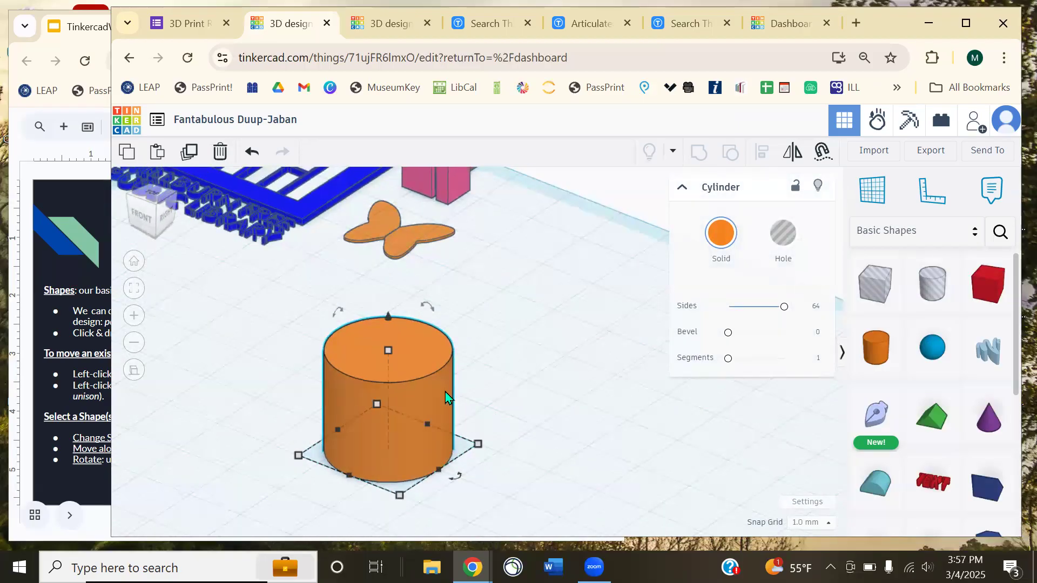
{"action": "right_click_drag", "start_coordinate": [413, 352], "coordinate": [497, 382]}
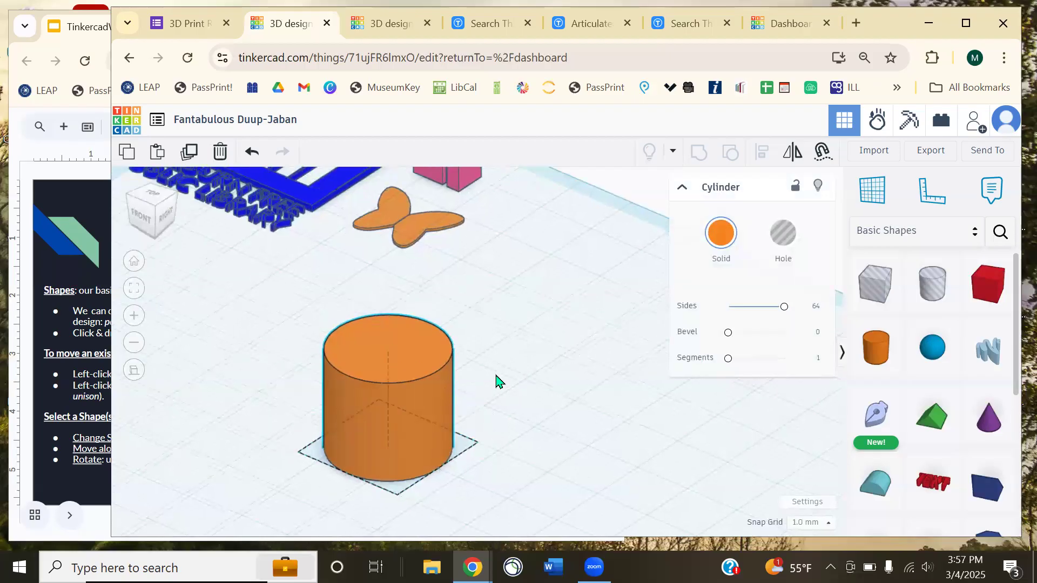
{"action": "left_click", "coordinate": [403, 272]}
{"action": "left_click_drag", "start_coordinate": [406, 272], "coordinate": [548, 248]}
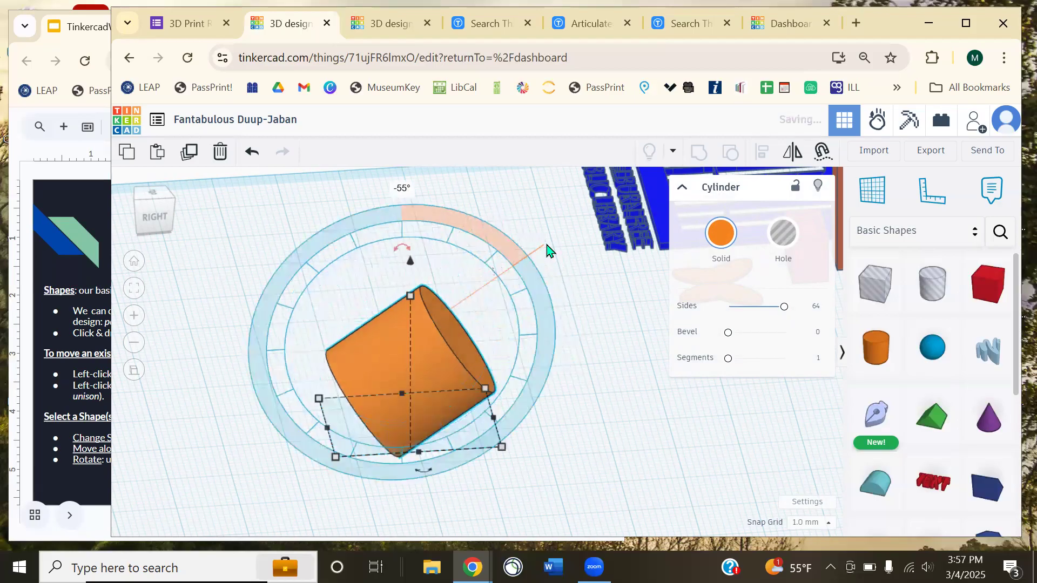
{"action": "left_click", "coordinate": [563, 415]}
{"action": "key", "text": "ctrl+z"}
{"action": "left_click", "coordinate": [452, 374]}
{"action": "left_click", "coordinate": [394, 269]}
{"action": "left_click", "coordinate": [405, 308]}
{"action": "left_click_drag", "start_coordinate": [405, 277], "coordinate": [487, 339]}
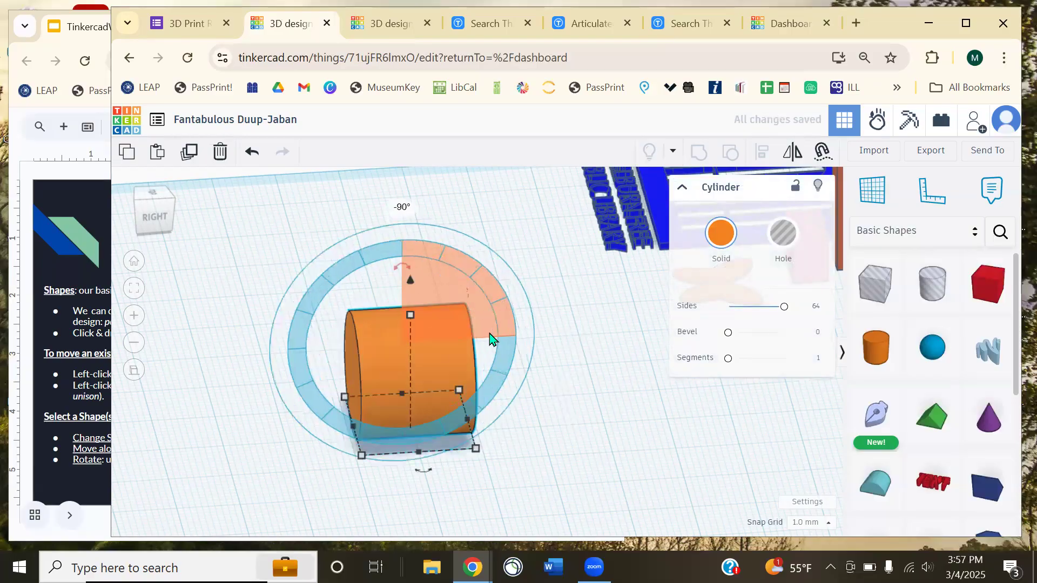
{"action": "left_click", "coordinate": [546, 416]}
{"action": "right_click_drag", "start_coordinate": [546, 416], "coordinate": [523, 414]}
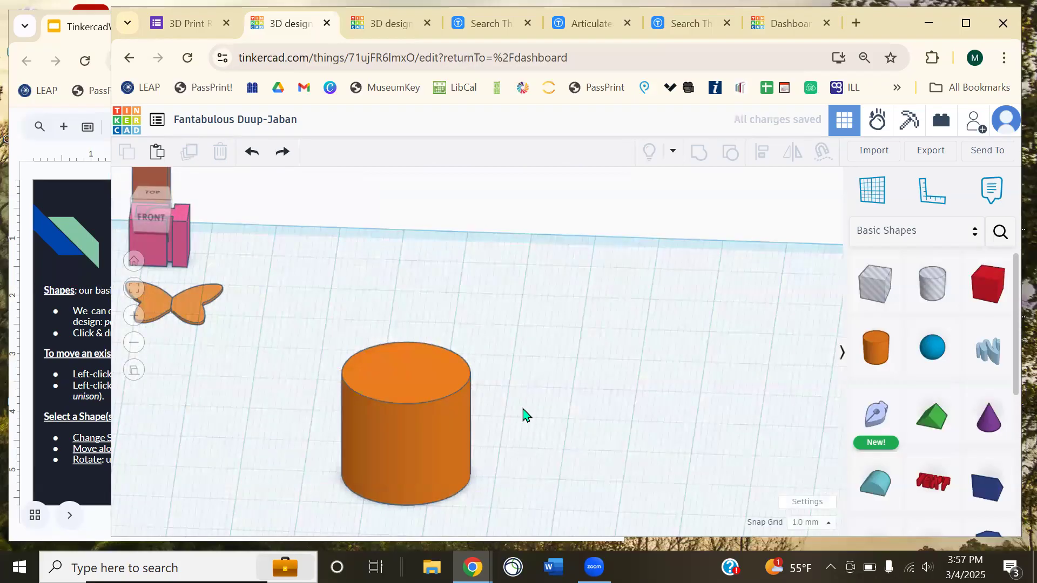
- Move the four pieces beside the cylinder away and back, undoing a group stretch
{"action": "middle_click_drag", "start_coordinate": [352, 285], "coordinate": [450, 319]}
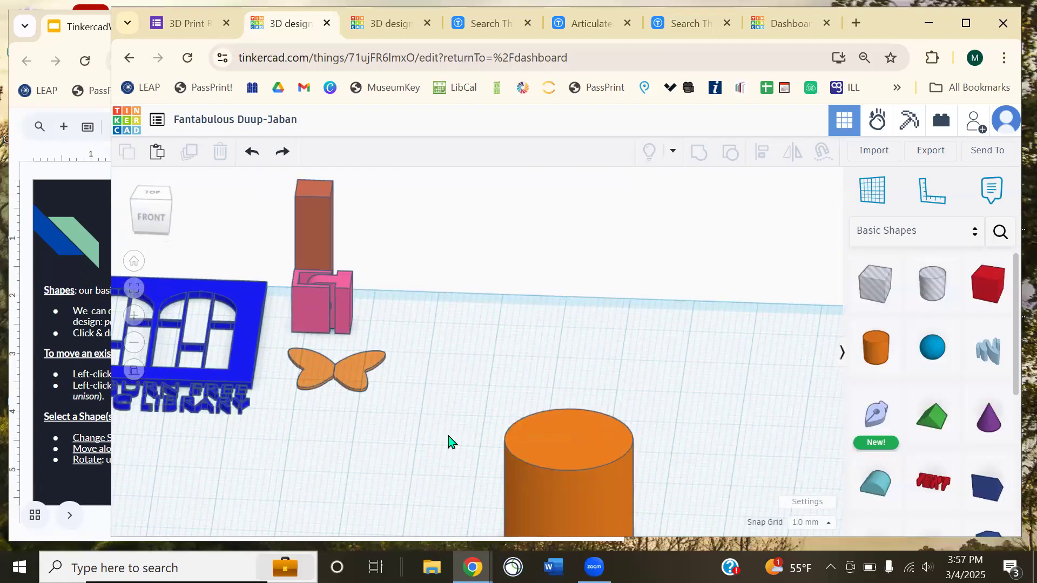
{"action": "left_click_drag", "start_coordinate": [209, 209], "coordinate": [406, 436]}
{"action": "left_click_drag", "start_coordinate": [322, 373], "coordinate": [401, 421]}
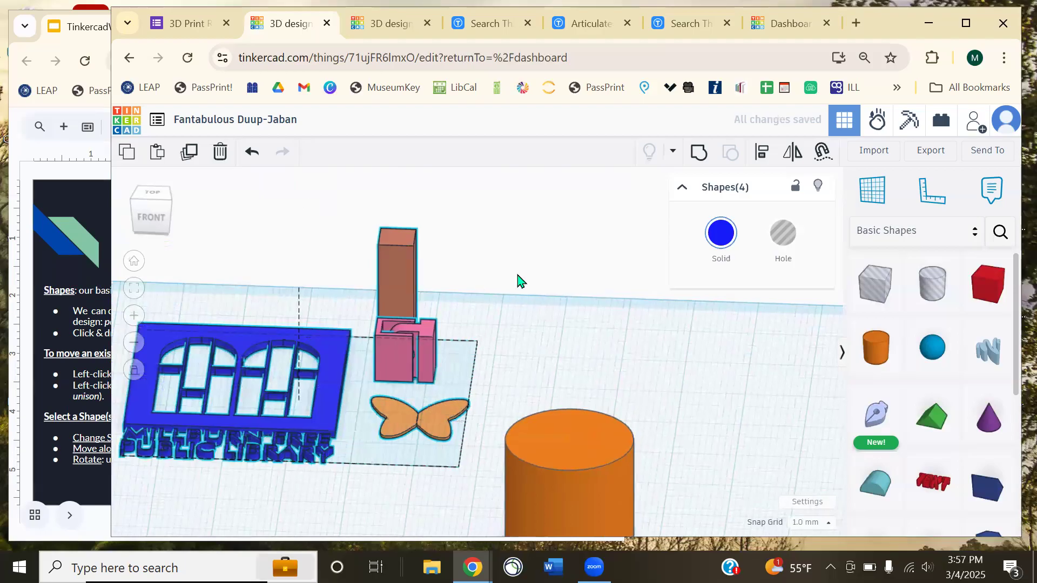
{"action": "middle_click_drag", "start_coordinate": [465, 316], "coordinate": [612, 333]}
{"action": "left_click_drag", "start_coordinate": [552, 432], "coordinate": [473, 396]}
{"action": "right_click_drag", "start_coordinate": [549, 426], "coordinate": [590, 441]}
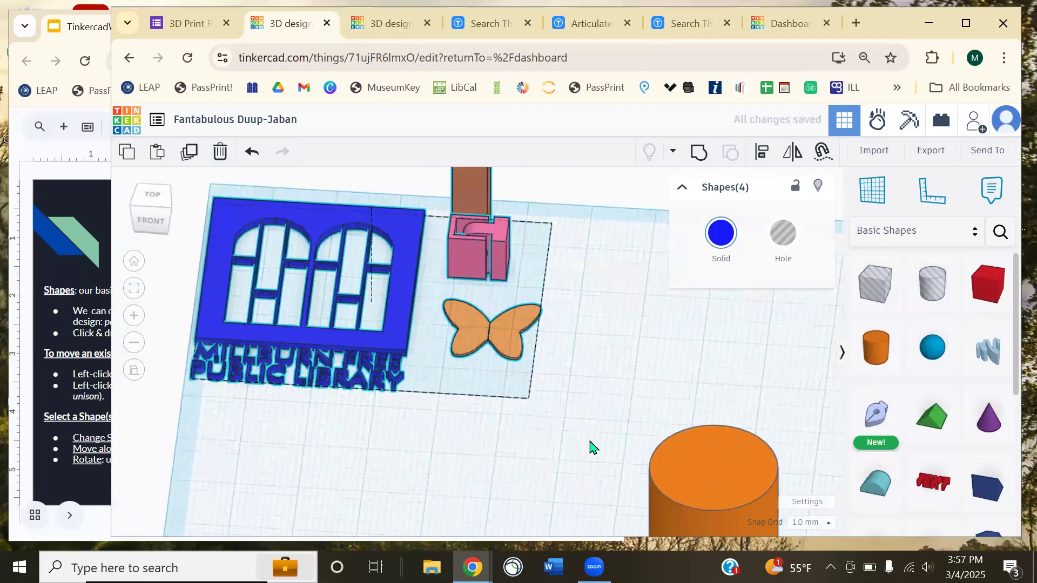
{"action": "left_click_drag", "start_coordinate": [531, 369], "coordinate": [585, 387]}
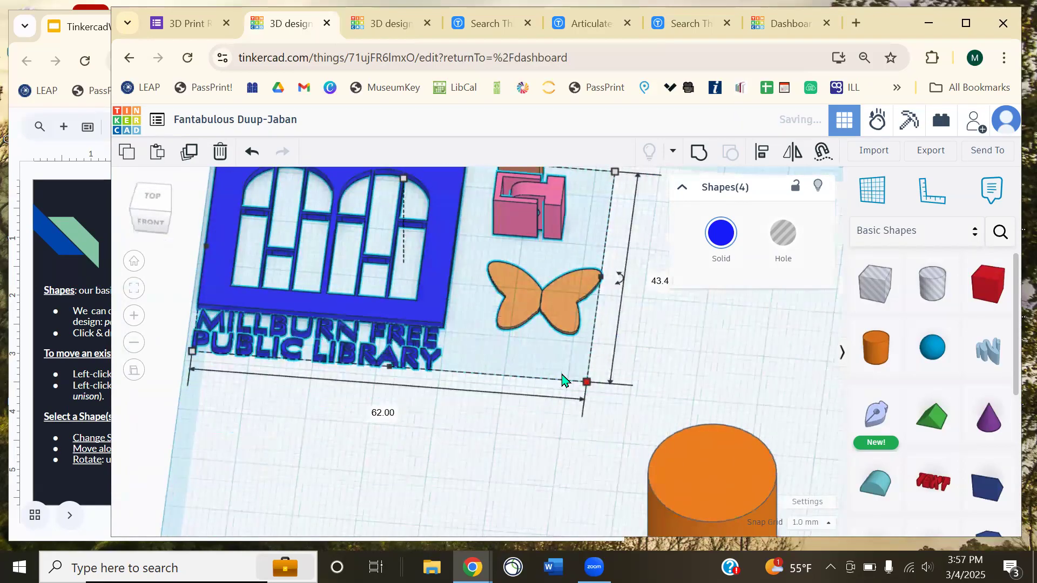
{"action": "key", "text": "ctrl+z"}
- Rotate the four pieces together, then undo the rotation
{"action": "right_click_drag", "start_coordinate": [578, 331], "coordinate": [514, 271]}
{"action": "left_click_drag", "start_coordinate": [504, 255], "coordinate": [336, 423]}
{"action": "left_click", "coordinate": [336, 423]}
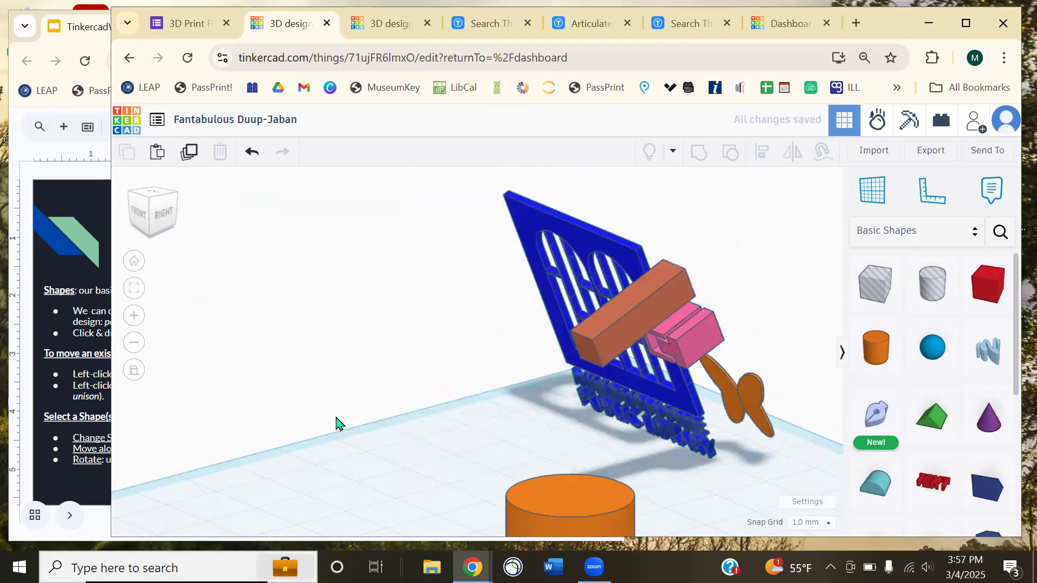
{"action": "key", "text": "ctrl+z"}
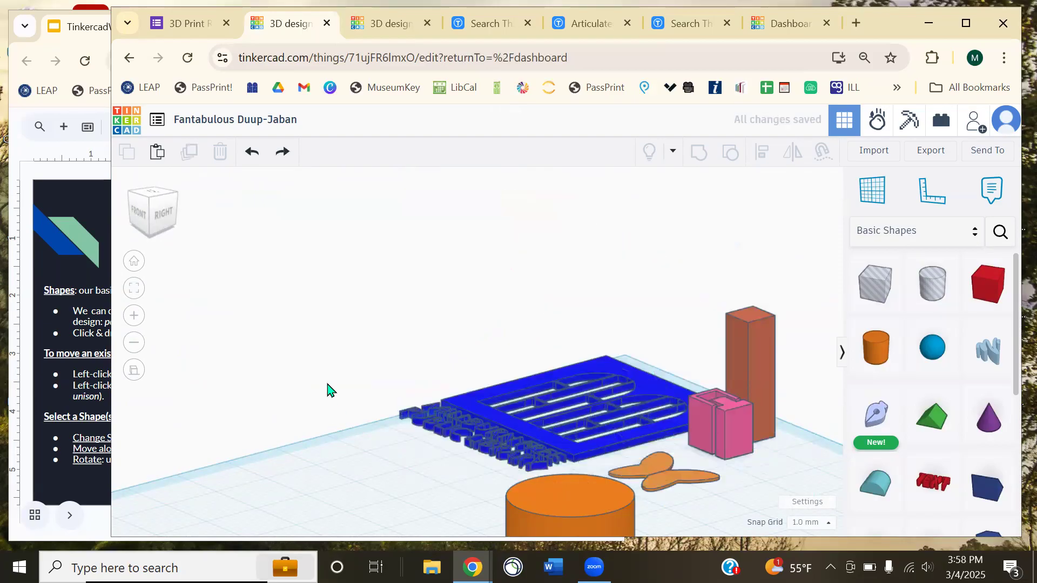
- Rotate the blue library sign about 47°, then undo it so it lies flat
{"action": "scroll", "coordinate": [351, 402], "scroll_direction": "up", "scroll_amount": 3}
{"action": "right_click_drag", "start_coordinate": [393, 421], "coordinate": [486, 294]}
{"action": "left_click", "coordinate": [498, 291]}
{"action": "left_click_drag", "start_coordinate": [532, 294], "coordinate": [533, 490]}
{"action": "left_click", "coordinate": [532, 491]}
{"action": "key", "text": "ctrl+z"}
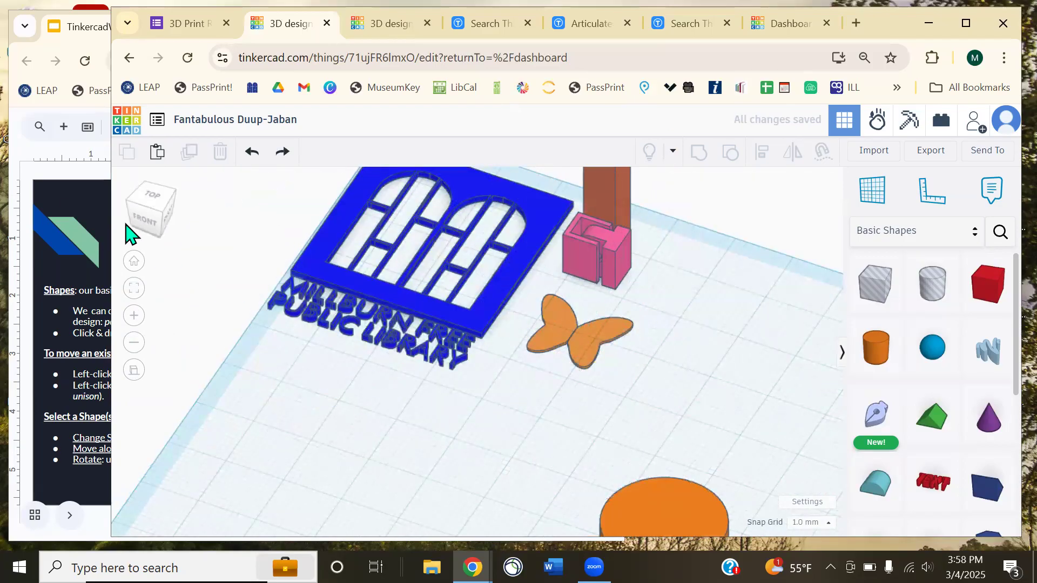
- Scroll through the workshop slides and return to the Tinkercad design
{"action": "left_click", "coordinate": [45, 175]}
{"action": "scroll", "coordinate": [293, 302], "scroll_direction": "down", "scroll_amount": 2}
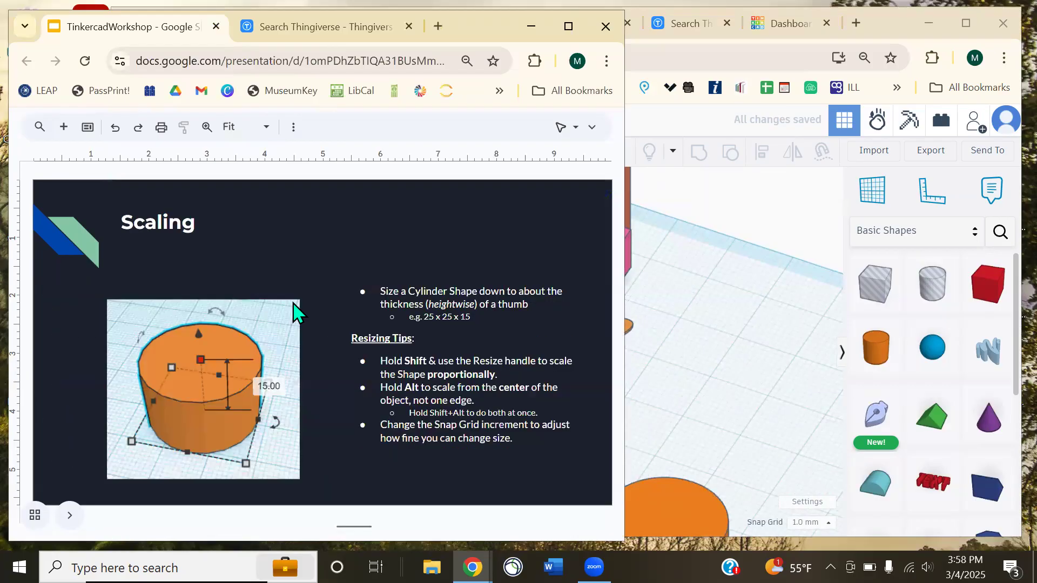
{"action": "scroll", "coordinate": [293, 311], "scroll_direction": "down", "scroll_amount": 1}
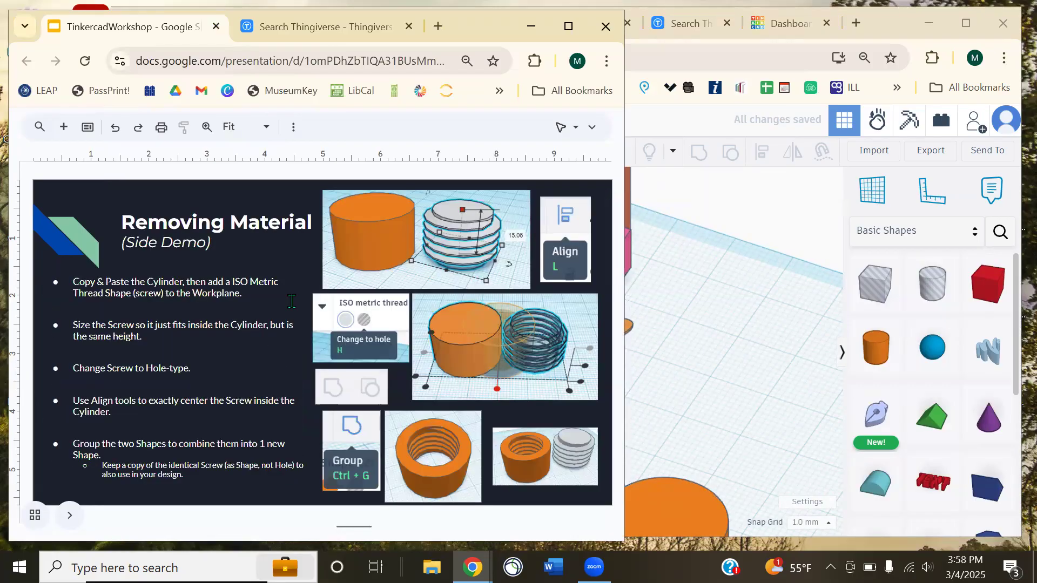
{"action": "scroll", "coordinate": [303, 319], "scroll_direction": "down", "scroll_amount": 1}
{"action": "left_click", "coordinate": [898, 36]}
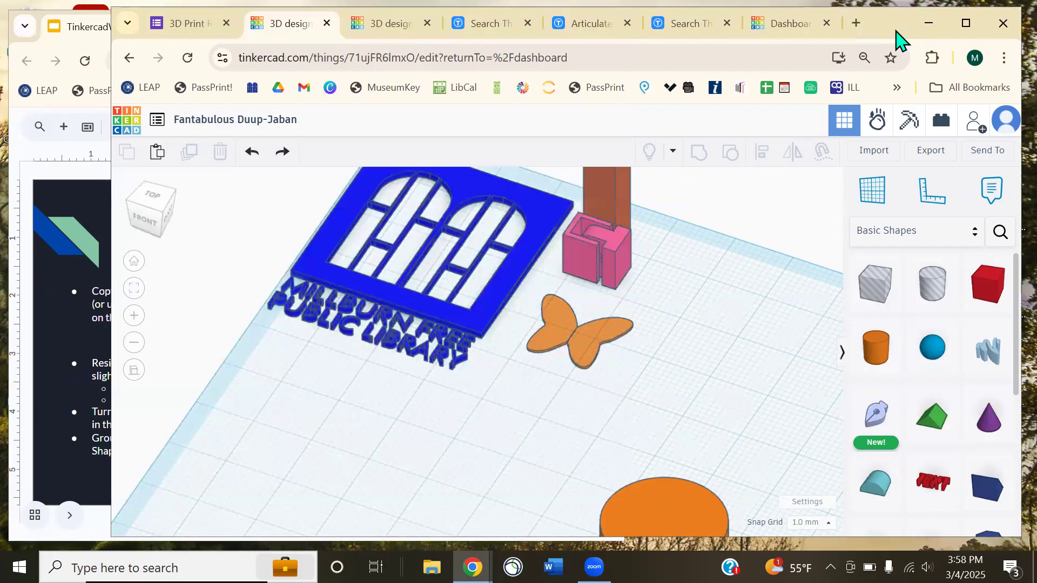
- From Home view, move the cylinder off the workplane and back, undoing an 85 mm lift
{"action": "scroll", "coordinate": [539, 340], "scroll_direction": "down", "scroll_amount": 2}
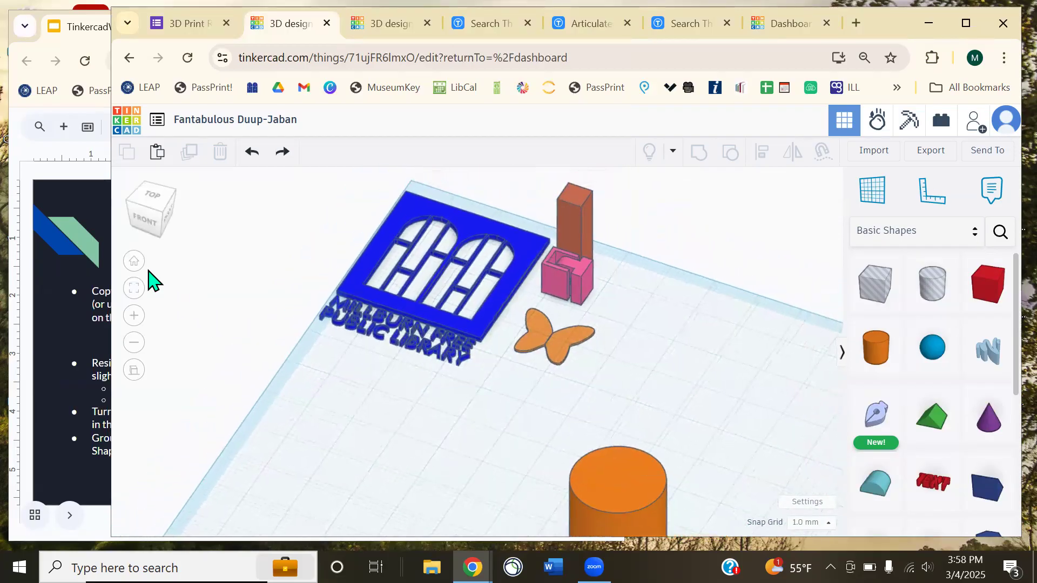
{"action": "left_click", "coordinate": [134, 262]}
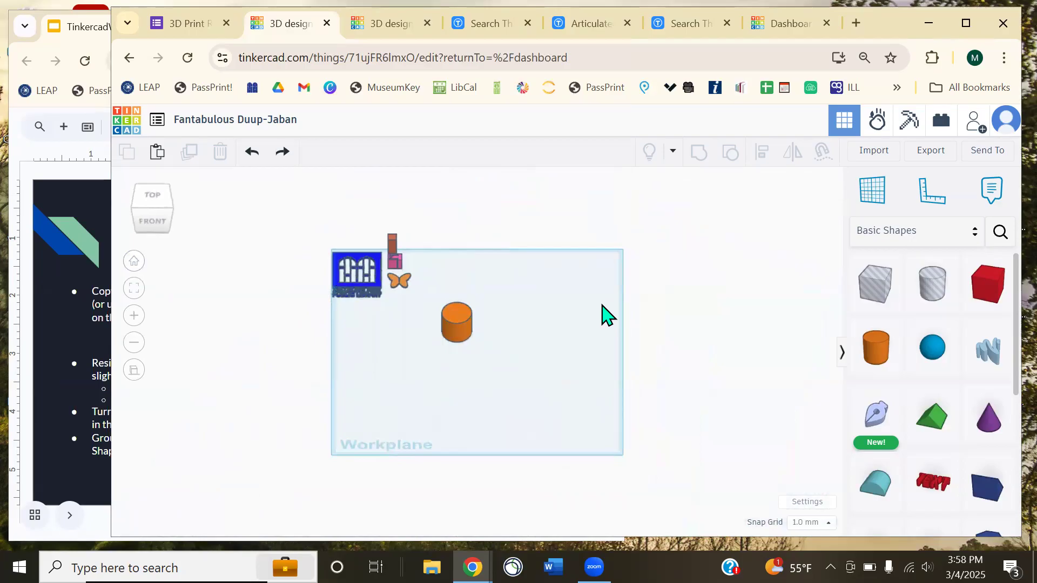
{"action": "left_click_drag", "start_coordinate": [458, 331], "coordinate": [240, 351]}
{"action": "left_click", "coordinate": [364, 340]}
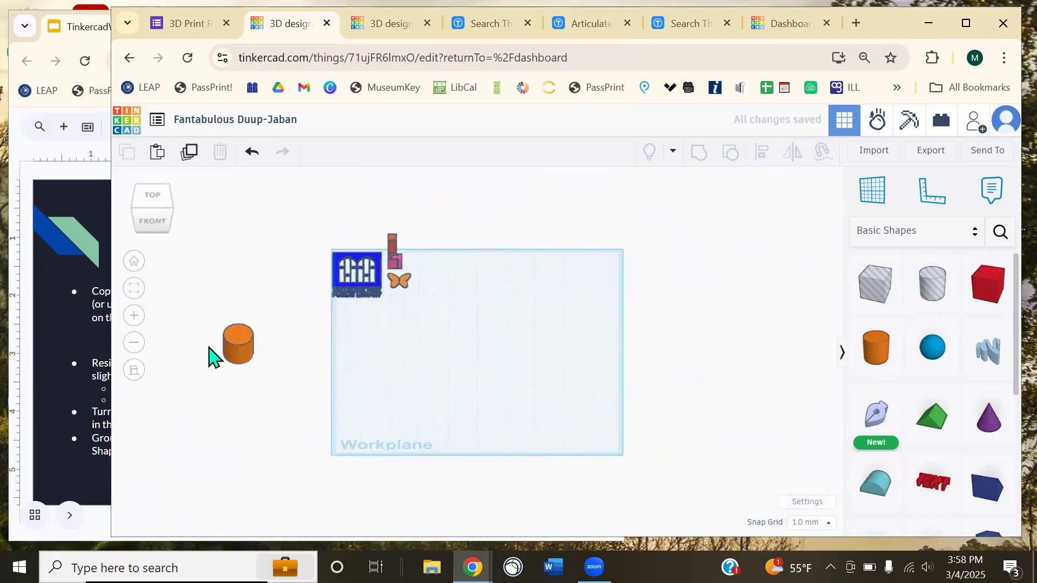
{"action": "left_click_drag", "start_coordinate": [241, 351], "coordinate": [511, 358]}
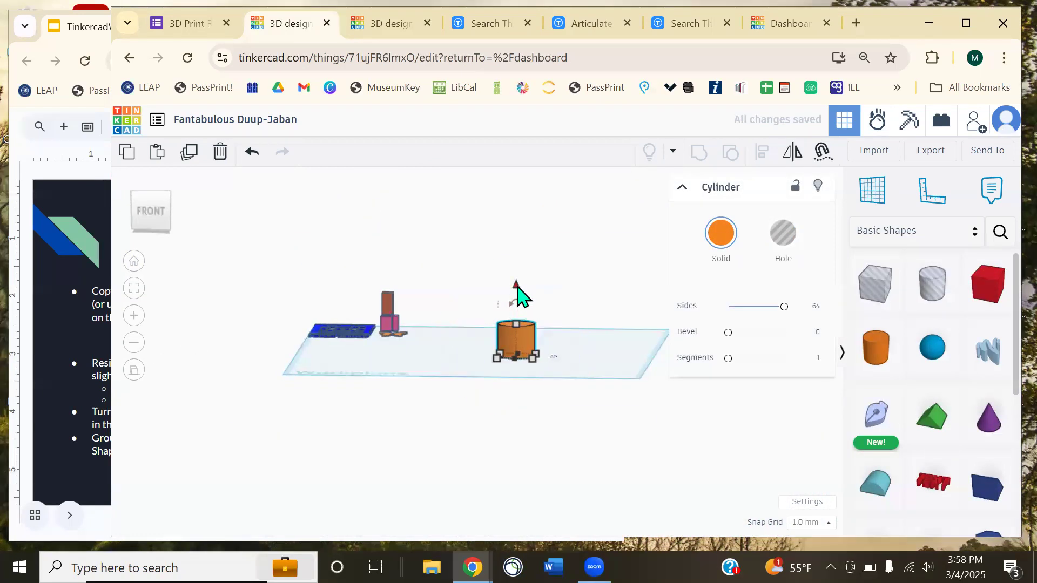
{"action": "left_click_drag", "start_coordinate": [518, 292], "coordinate": [520, 143]}
{"action": "key", "text": "ctrl+z"}
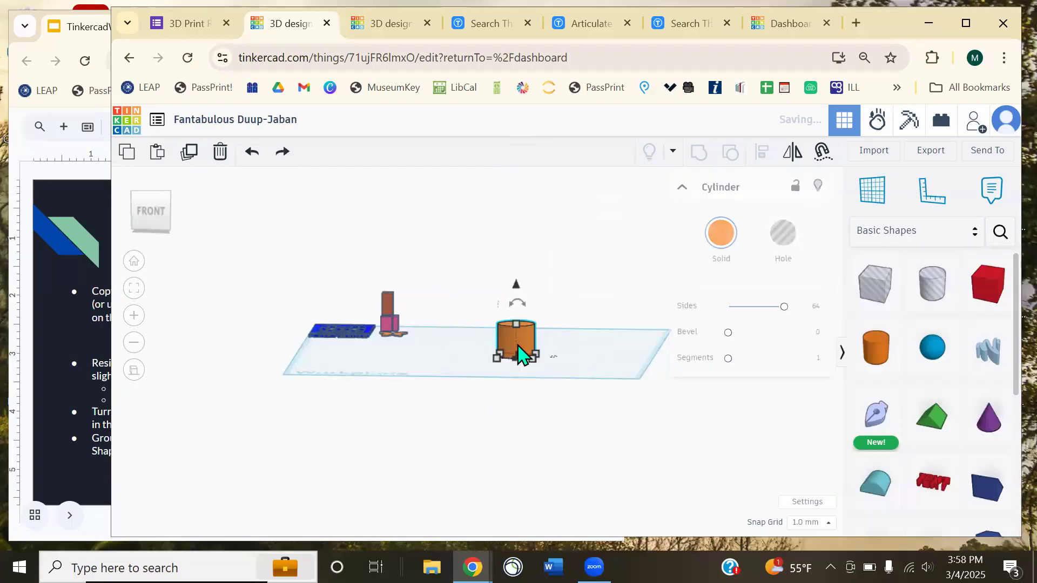
- Drag the cylinder off the workplane to the left again, then undo the move
{"action": "left_click_drag", "start_coordinate": [516, 340], "coordinate": [221, 332]}
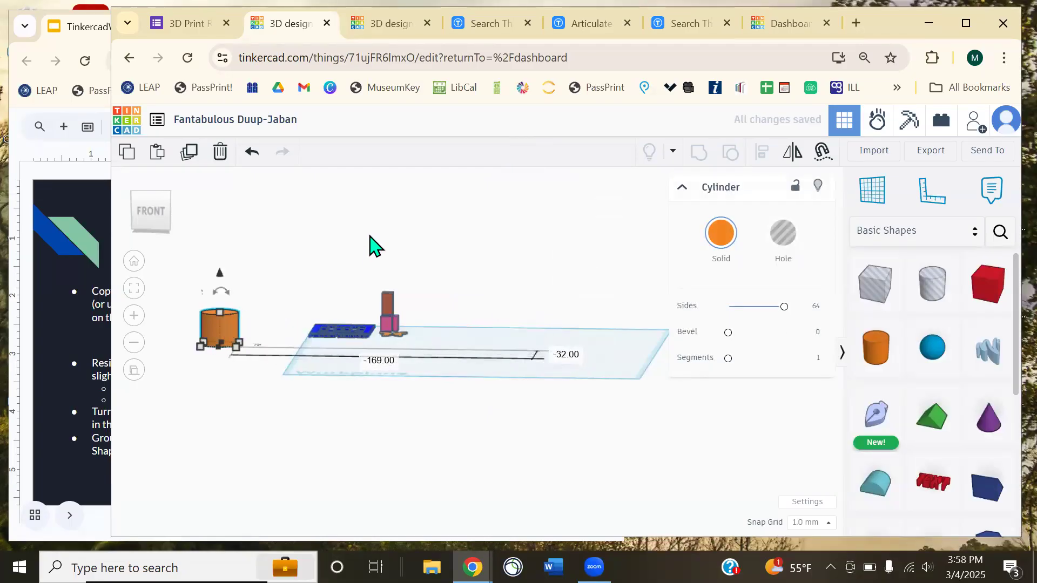
{"action": "right_click_drag", "start_coordinate": [370, 243], "coordinate": [376, 295]}
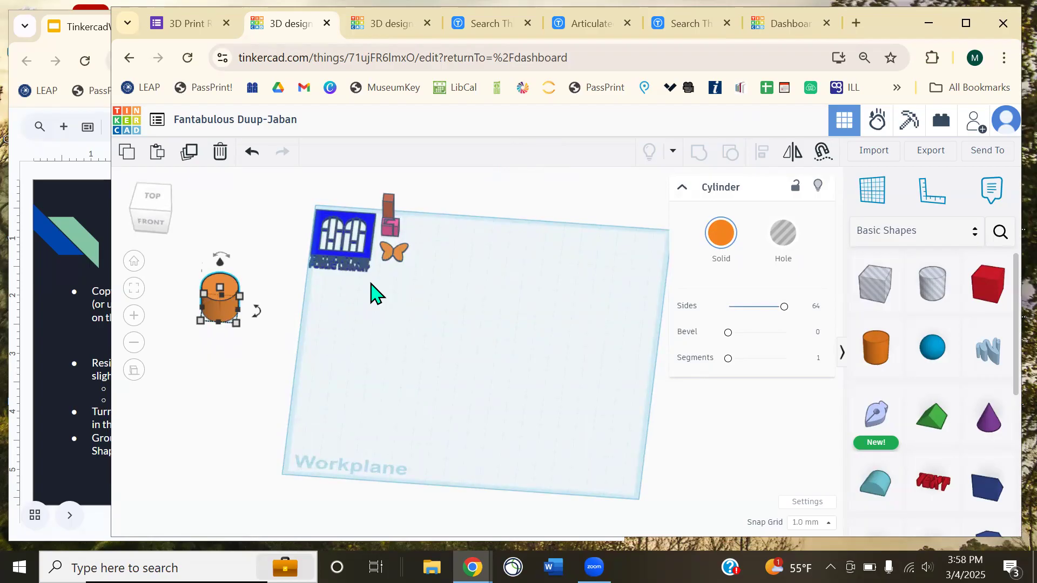
{"action": "key", "text": "ctrl+z"}
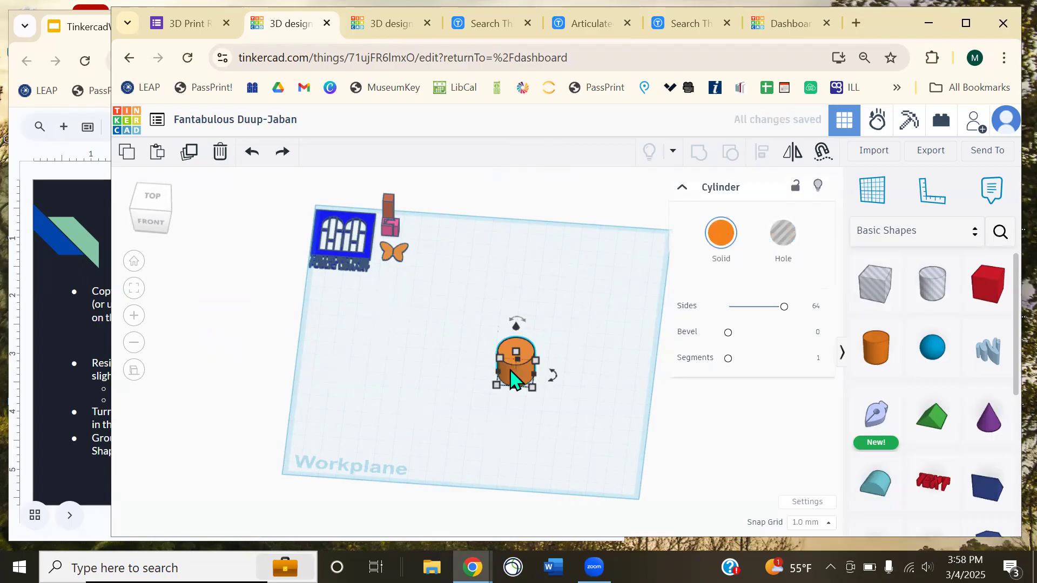
{"action": "left_click", "coordinate": [553, 272]}
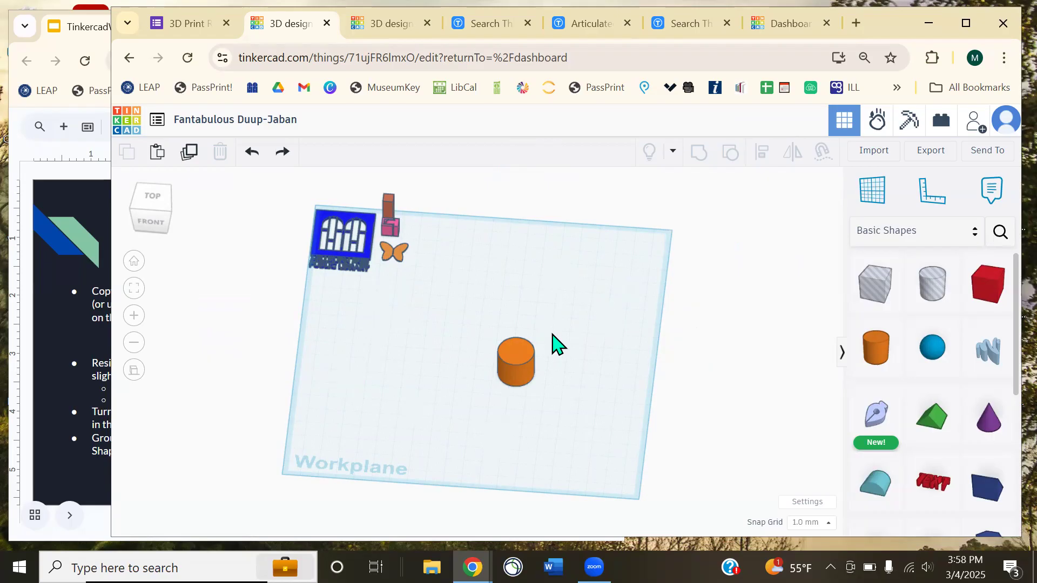
- Shift the cylinder slightly up and left, zoom in, and reselect it
{"action": "left_click_drag", "start_coordinate": [528, 372], "coordinate": [481, 331]}
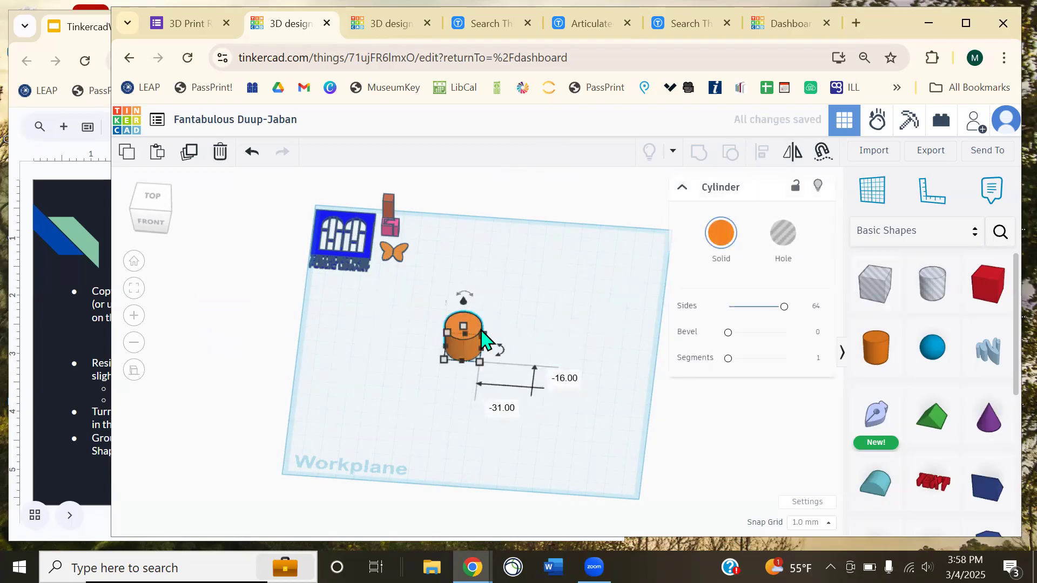
{"action": "scroll", "coordinate": [482, 331], "scroll_direction": "up", "scroll_amount": 5}
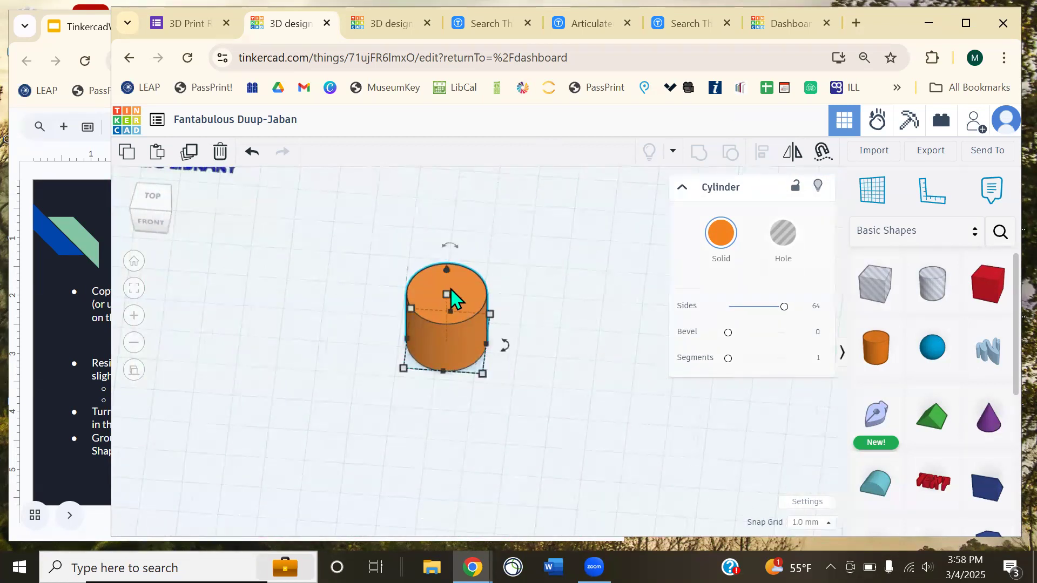
{"action": "left_click", "coordinate": [369, 223]}
{"action": "left_click_drag", "start_coordinate": [556, 427], "coordinate": [357, 264]}
- Move the library sign next to the cylinder, then undo the move
{"action": "middle_click_drag", "start_coordinate": [363, 270], "coordinate": [435, 354]}
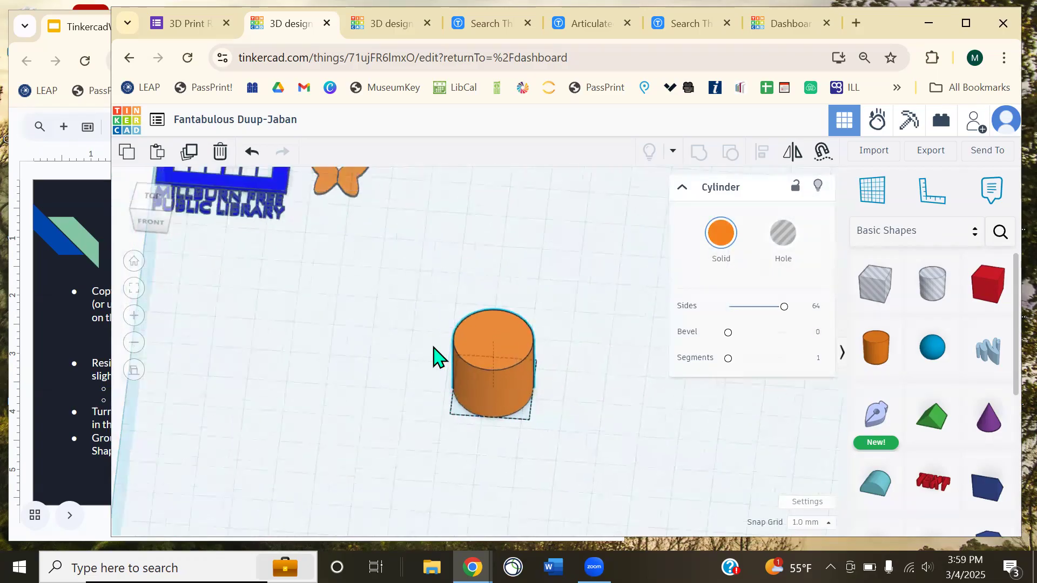
{"action": "left_click_drag", "start_coordinate": [259, 232], "coordinate": [415, 449]}
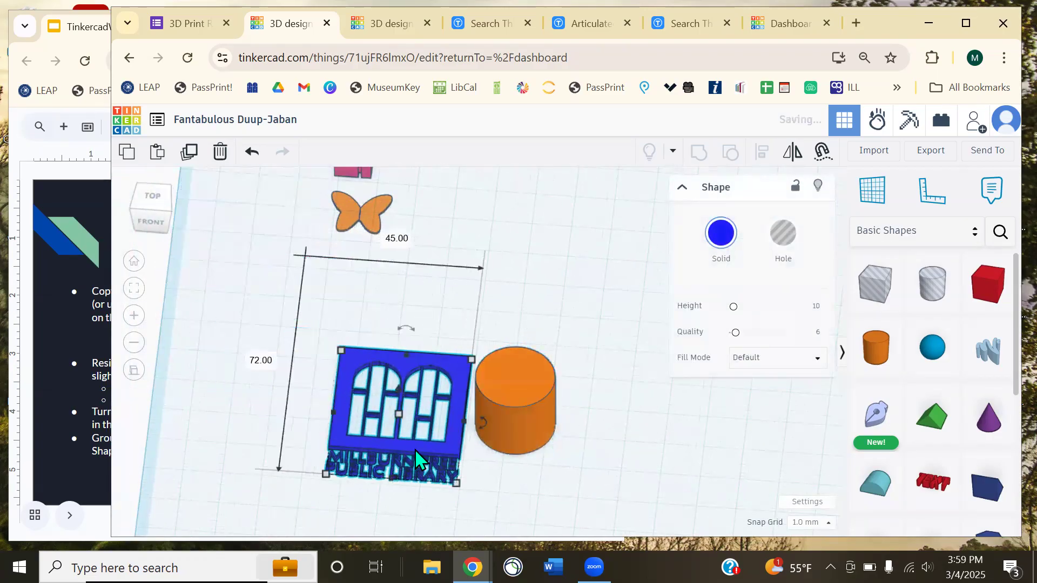
{"action": "left_click_drag", "start_coordinate": [595, 436], "coordinate": [366, 380]}
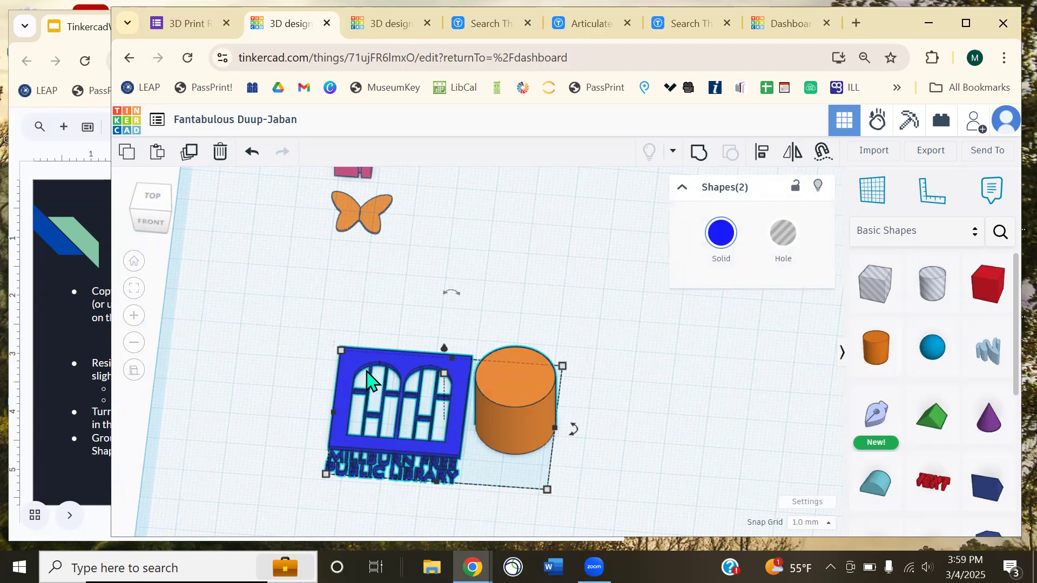
{"action": "key", "text": "ctrl+z"}
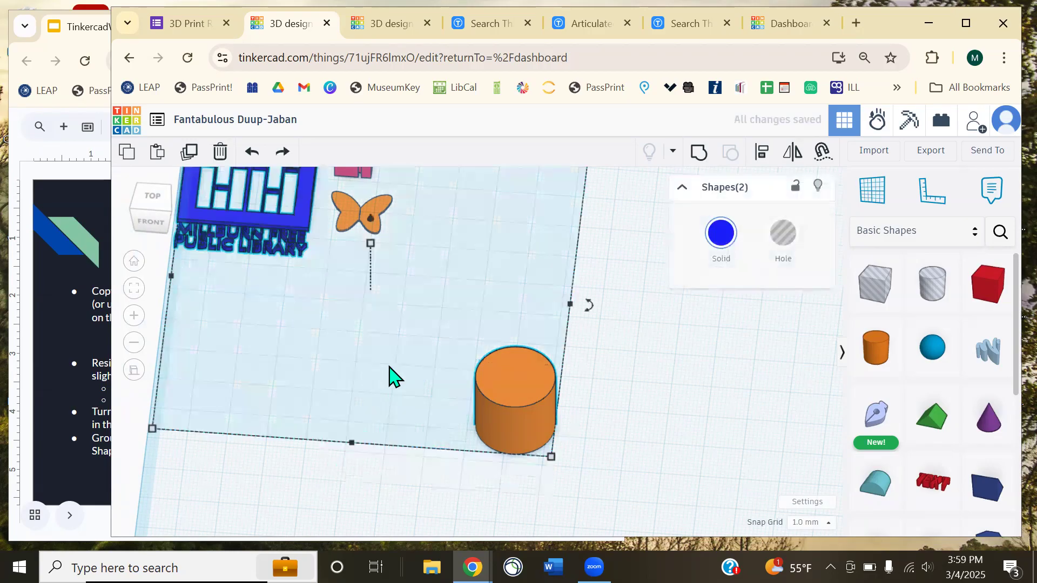
{"action": "left_click", "coordinate": [642, 442]}
{"action": "right_click_drag", "start_coordinate": [642, 443], "coordinate": [533, 410]}
- Select the cylinder, then bring up the workshop slides and page to the Removing Material slide
{"action": "left_click", "coordinate": [533, 410]}
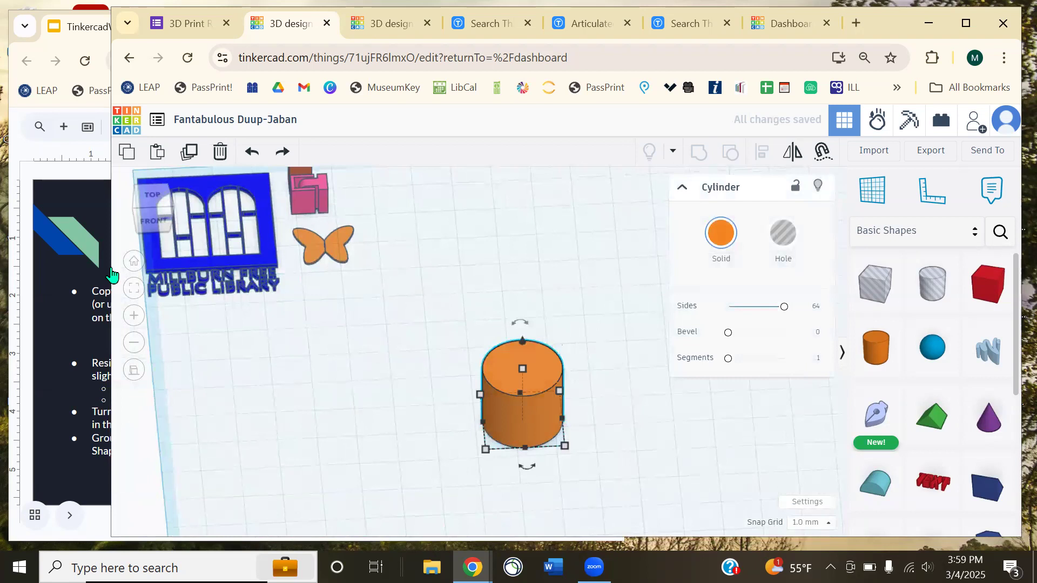
{"action": "left_click", "coordinate": [47, 162]}
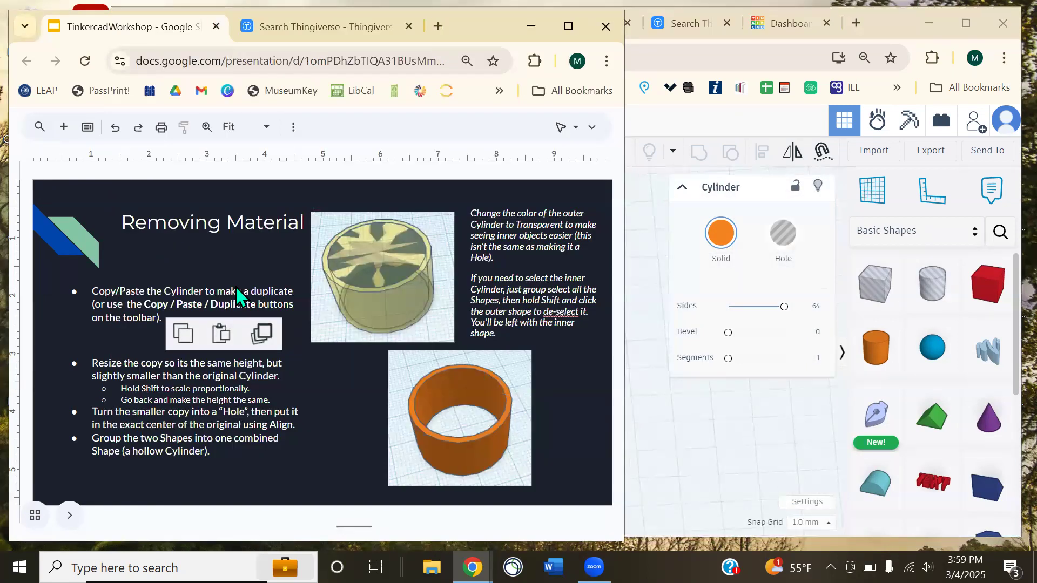
{"action": "key", "text": "Page_Down"}
{"action": "key", "text": "Page_Down"}
{"action": "key", "text": "Page_Down"}
{"action": "key", "text": "Page_Down"}
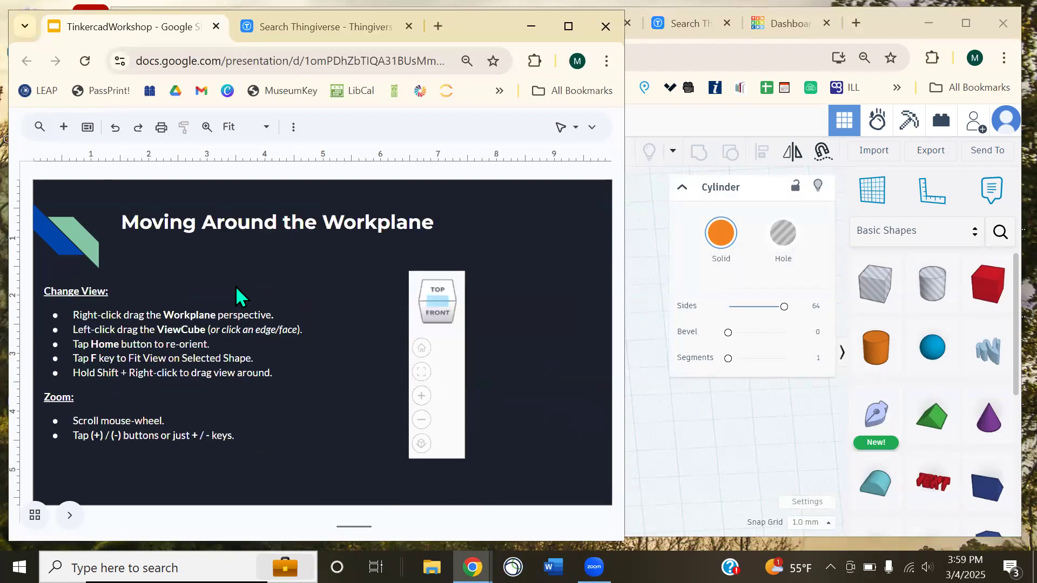
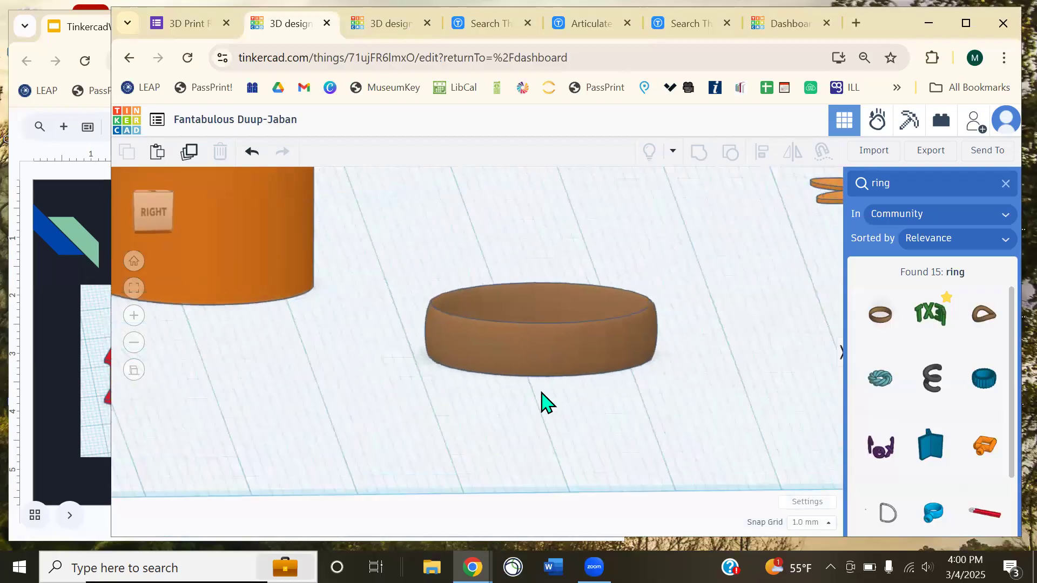
- Close the ring search results to bring back Basic Shapes, viewing the orange cylinder from above
{"action": "right_click_drag", "start_coordinate": [458, 402], "coordinate": [542, 420]}
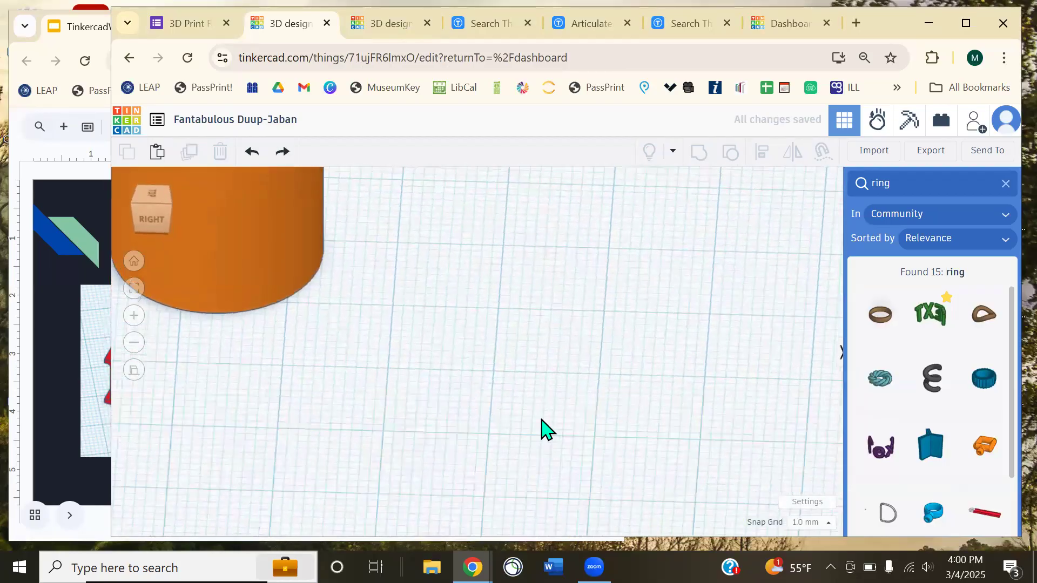
{"action": "left_click", "coordinate": [354, 391]}
{"action": "left_click", "coordinate": [133, 289]}
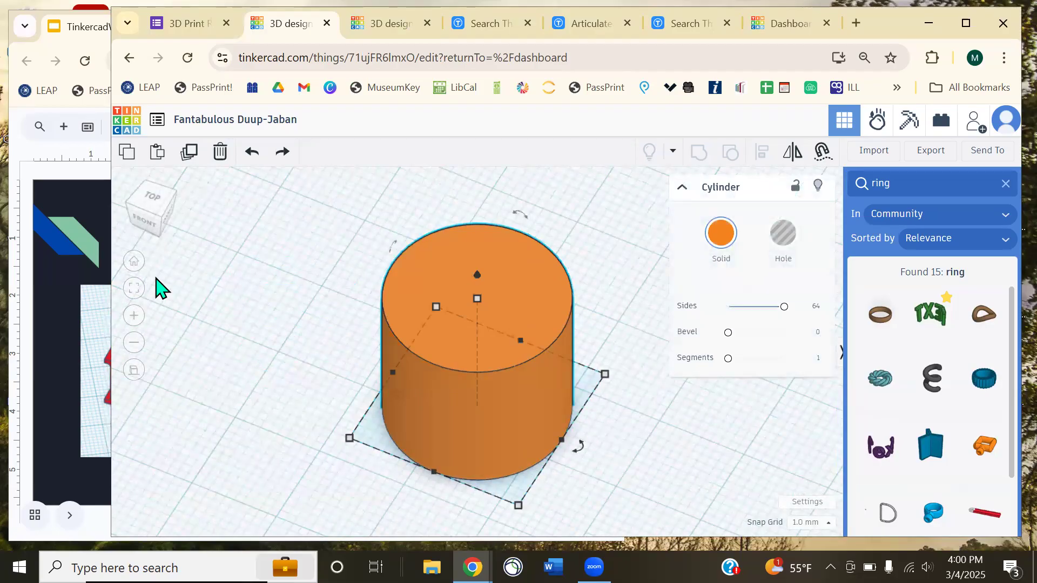
{"action": "left_click", "coordinate": [621, 458]}
{"action": "right_click_drag", "start_coordinate": [664, 435], "coordinate": [611, 411]}
{"action": "scroll", "coordinate": [610, 410], "scroll_direction": "down", "scroll_amount": 2}
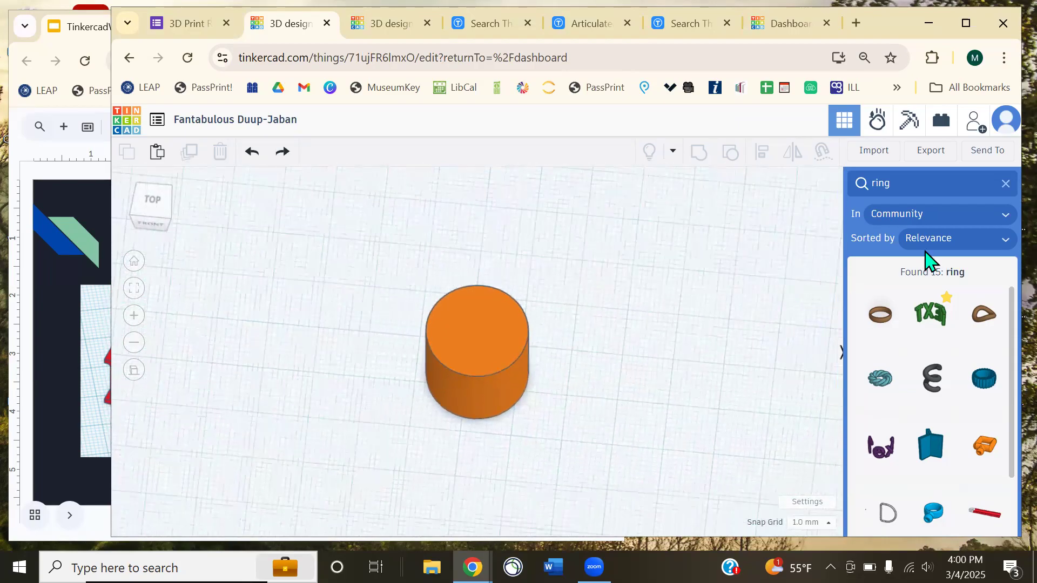
{"action": "left_click", "coordinate": [1006, 185]}
{"action": "right_click_drag", "start_coordinate": [611, 358], "coordinate": [714, 307]}
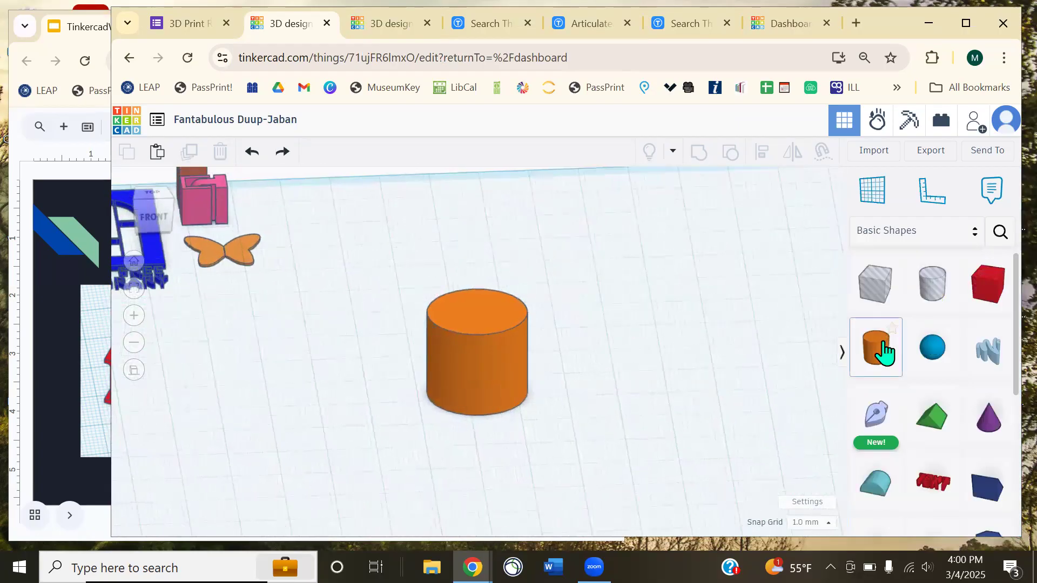
- Duplicate the orange cylinder and place the copy to its right
{"action": "left_click", "coordinate": [488, 369]}
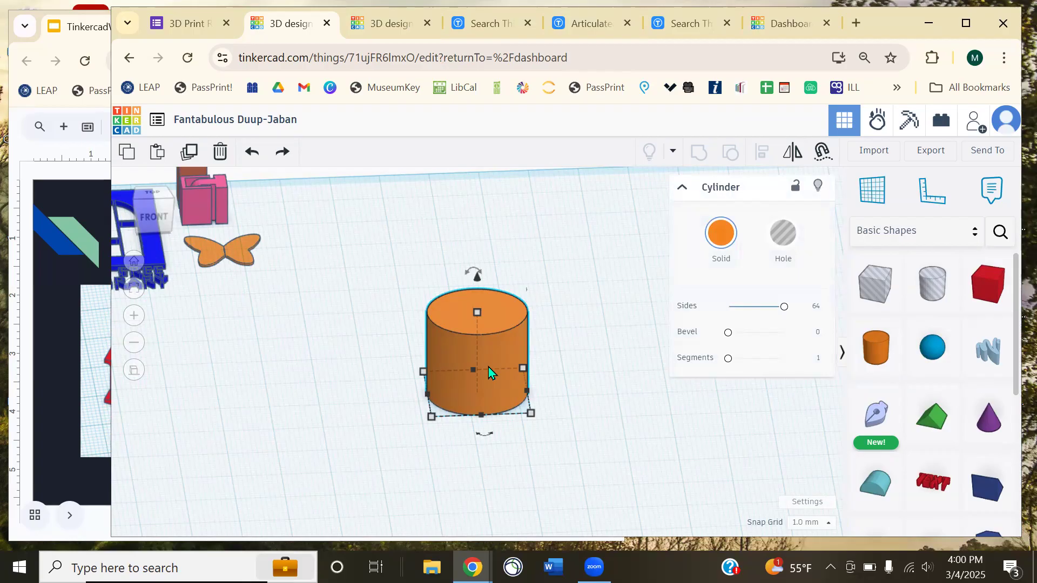
{"action": "key", "text": "ctrl+d"}
{"action": "left_click_drag", "start_coordinate": [488, 368], "coordinate": [635, 338]}
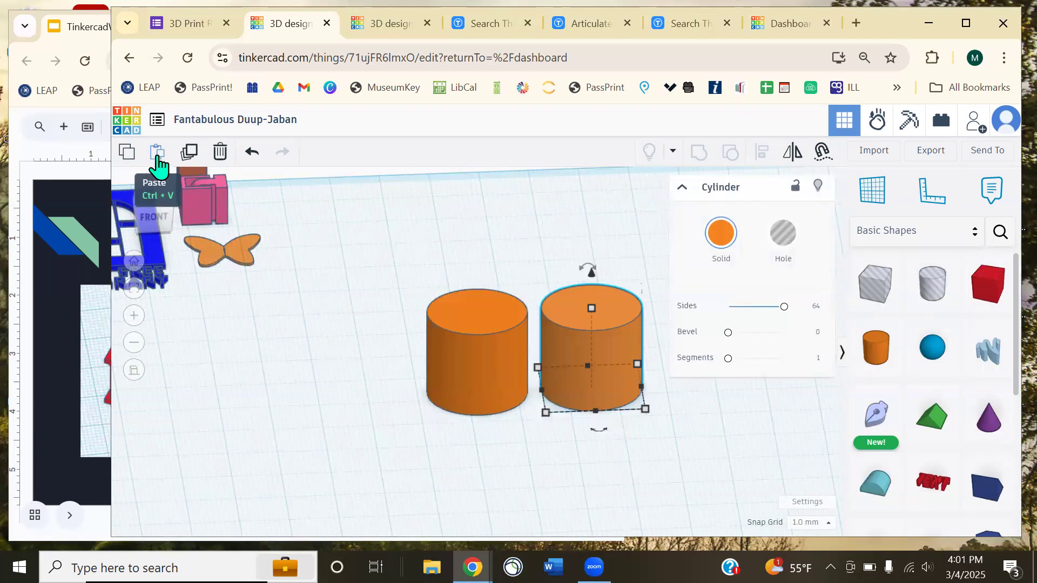
- Turn the right-hand cylinder copy into a hole
{"action": "left_click", "coordinate": [481, 239]}
{"action": "left_click", "coordinate": [573, 338]}
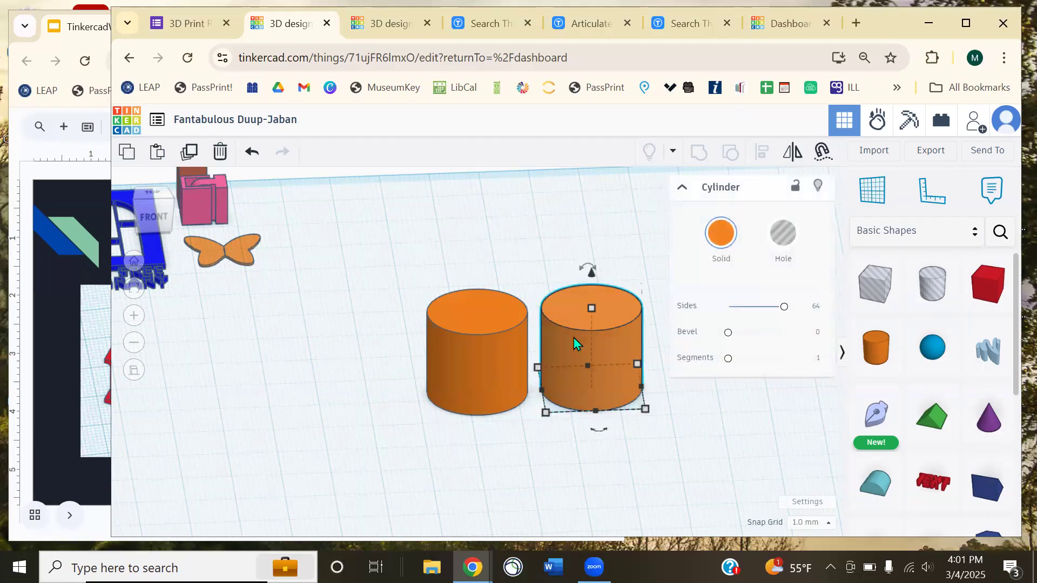
{"action": "left_click", "coordinate": [779, 251]}
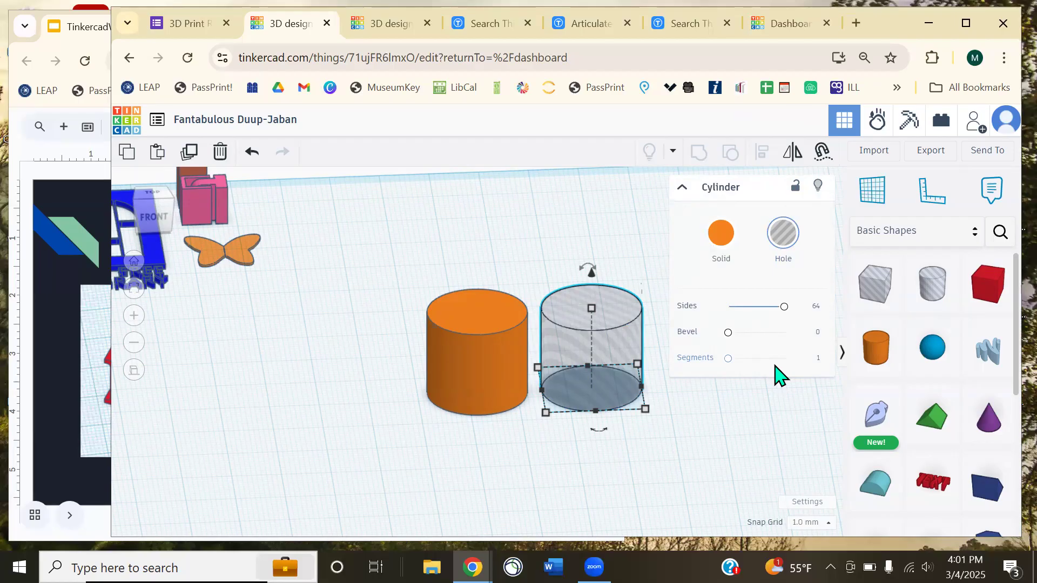
{"action": "left_click", "coordinate": [767, 392]}
{"action": "right_click_drag", "start_coordinate": [648, 243], "coordinate": [661, 300]}
{"action": "scroll", "coordinate": [708, 313], "scroll_direction": "up", "scroll_amount": 2}
{"action": "right_click_drag", "start_coordinate": [723, 345], "coordinate": [651, 400]}
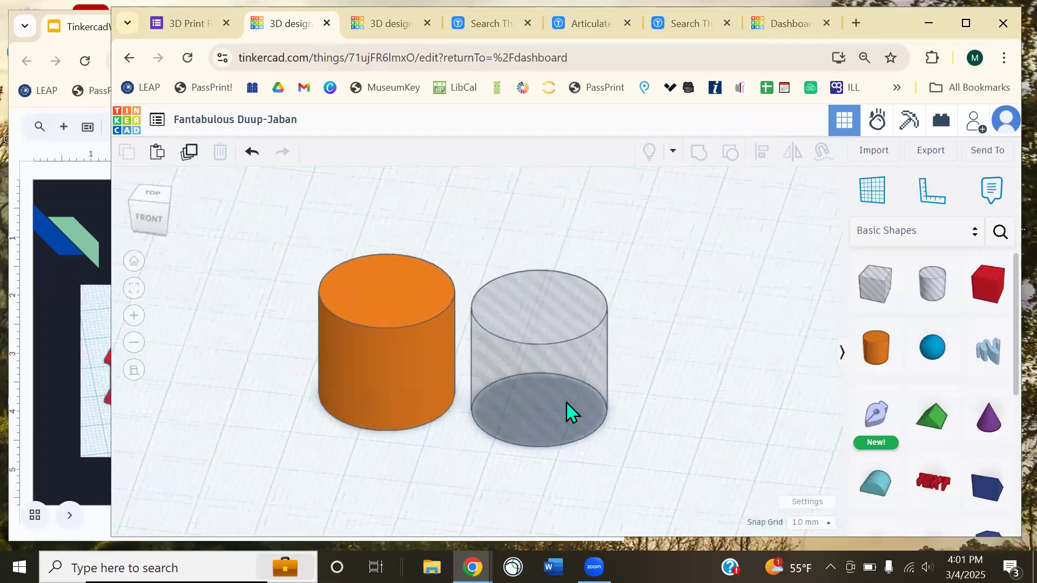
{"action": "left_click", "coordinate": [527, 421]}
- Slide the hole cylinder so it partly overlaps the orange cylinder
{"action": "left_click_drag", "start_coordinate": [516, 424], "coordinate": [422, 409]}
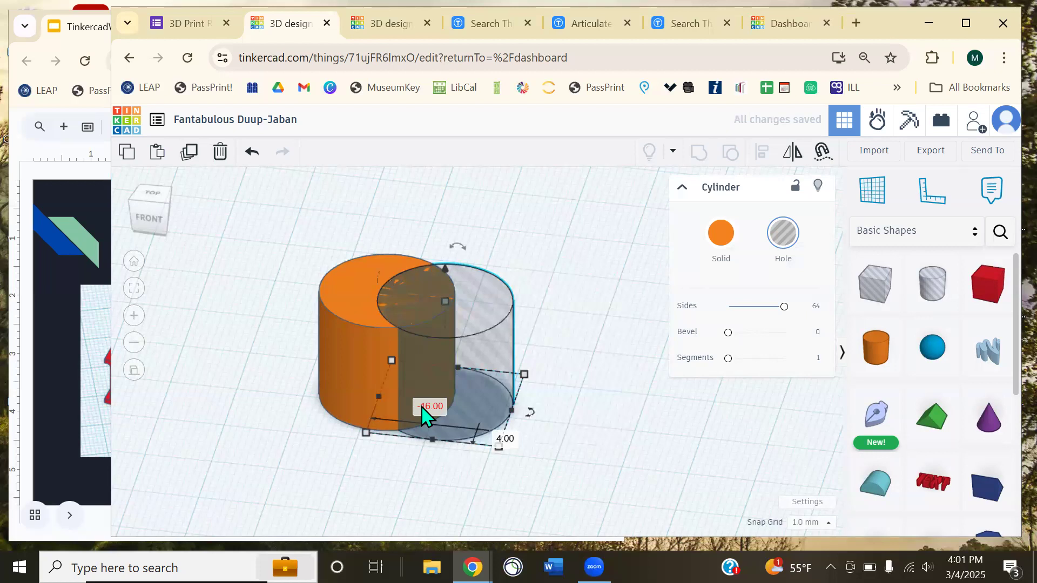
{"action": "left_click", "coordinate": [330, 356]}
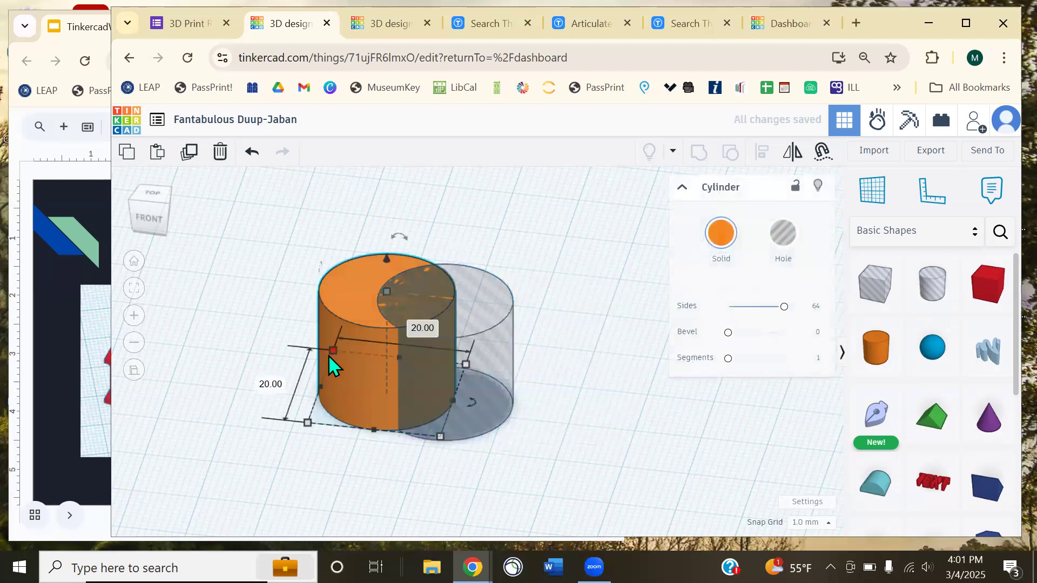
{"action": "left_click", "coordinate": [498, 352]}
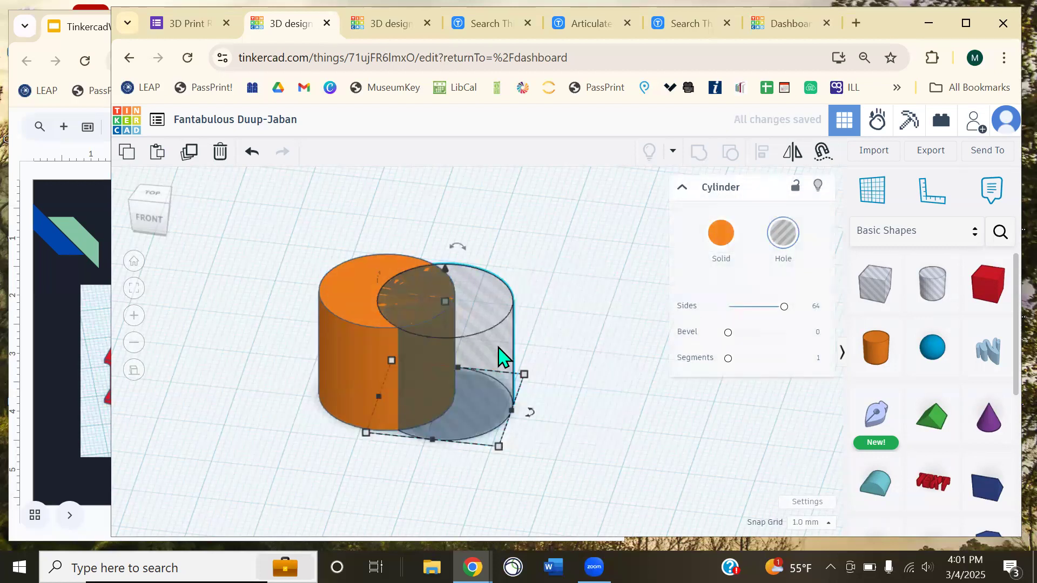
{"action": "left_click", "coordinate": [555, 403]}
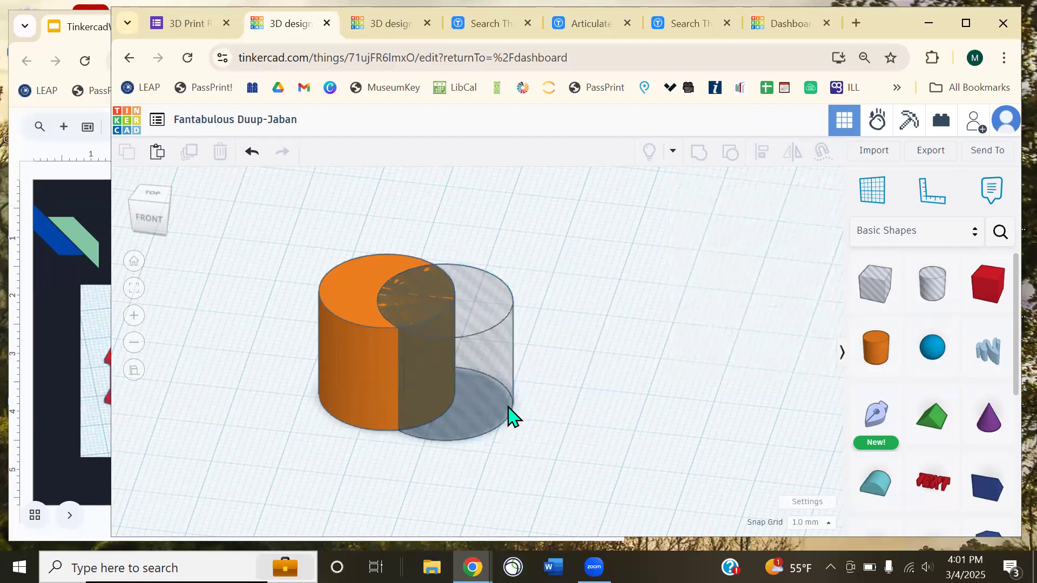
- Select both cylinders and group them into a crescent-cut shape
{"action": "left_click_drag", "start_coordinate": [510, 455], "coordinate": [286, 248]}
{"action": "left_click_drag", "start_coordinate": [344, 337], "coordinate": [363, 286]}
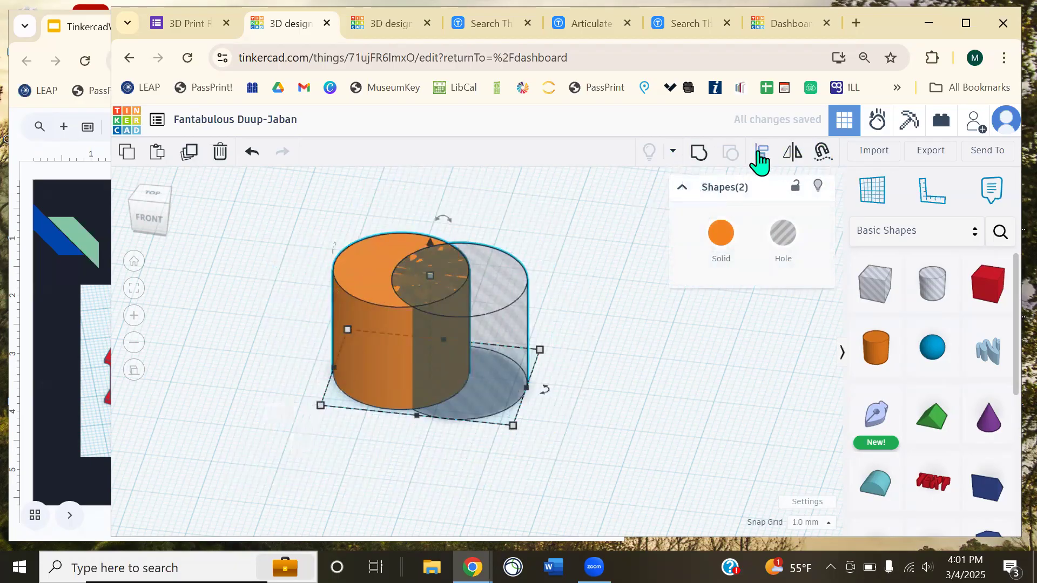
{"action": "left_click", "coordinate": [708, 159]}
{"action": "left_click", "coordinate": [568, 244]}
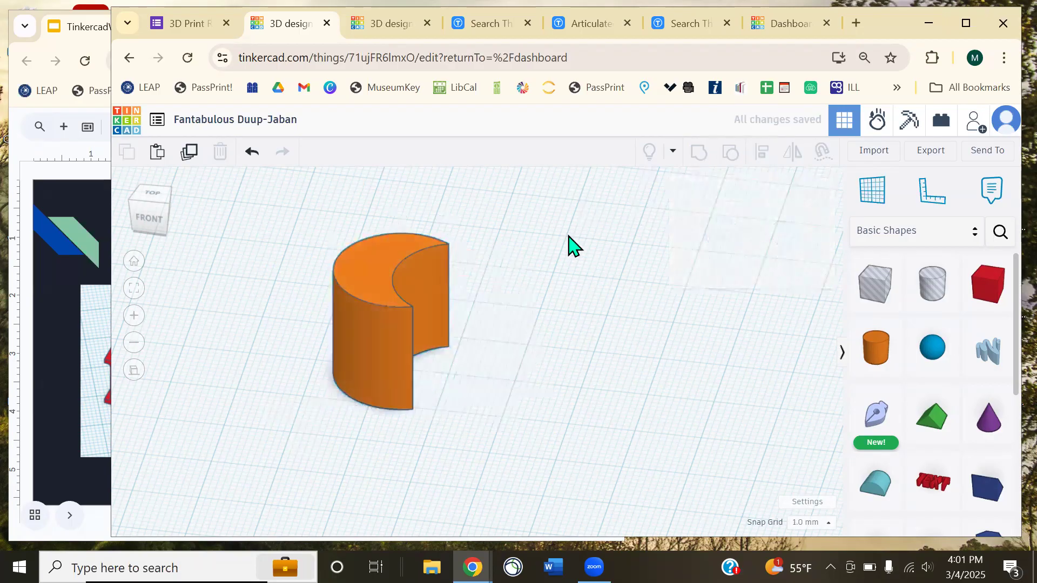
{"action": "right_click_drag", "start_coordinate": [567, 243], "coordinate": [528, 281]}
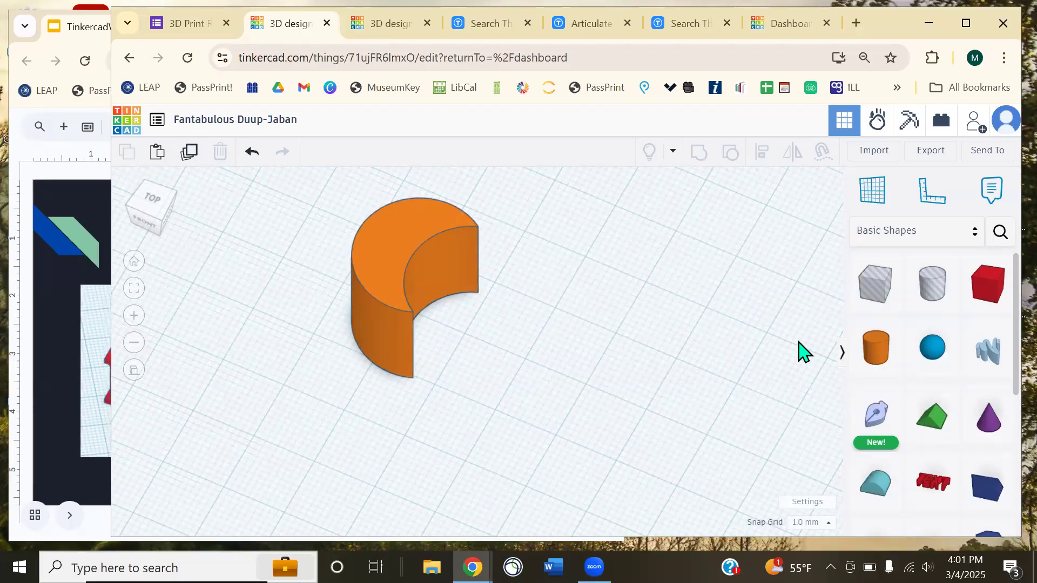
{"action": "left_click_drag", "start_coordinate": [861, 352], "coordinate": [500, 282]}
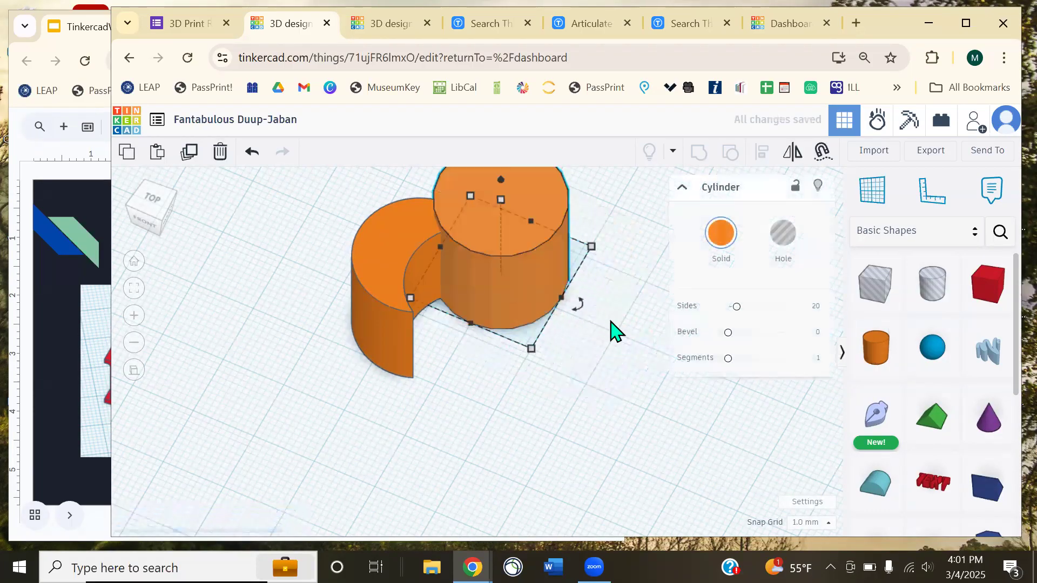
{"action": "left_click", "coordinate": [586, 365]}
{"action": "right_click_drag", "start_coordinate": [586, 361], "coordinate": [611, 354]}
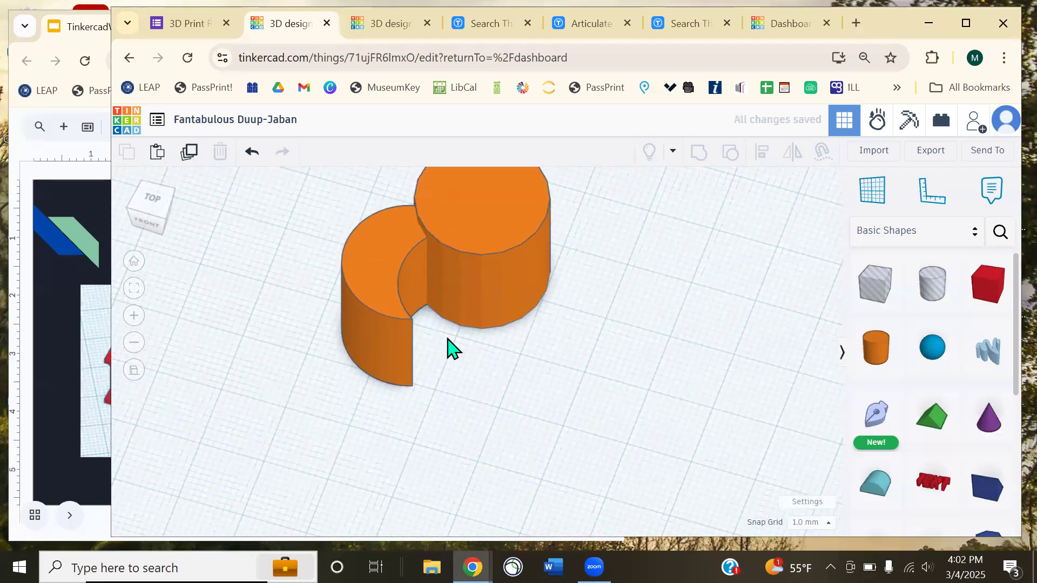
{"action": "right_click_drag", "start_coordinate": [630, 388], "coordinate": [675, 362]}
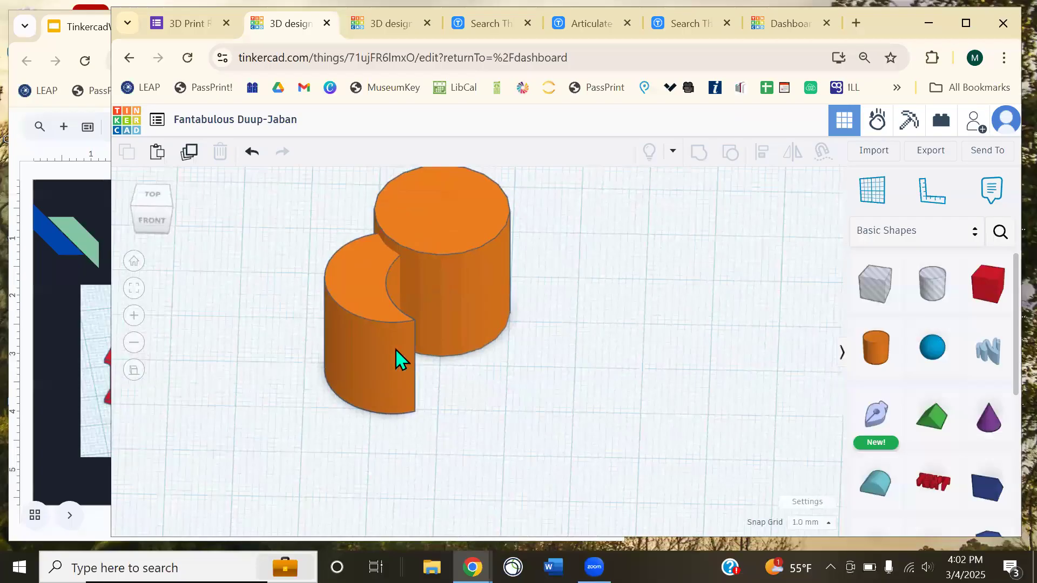
{"action": "left_click_drag", "start_coordinate": [398, 359], "coordinate": [306, 410]}
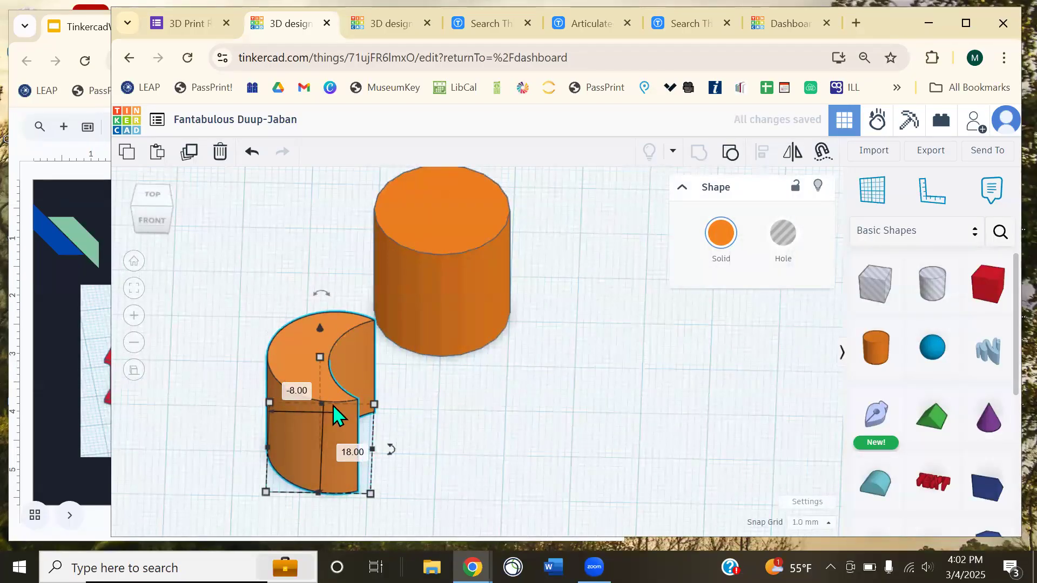
{"action": "left_click_drag", "start_coordinate": [285, 374], "coordinate": [371, 319]}
{"action": "left_click", "coordinate": [517, 379]}
{"action": "right_click_drag", "start_coordinate": [517, 380], "coordinate": [416, 424]}
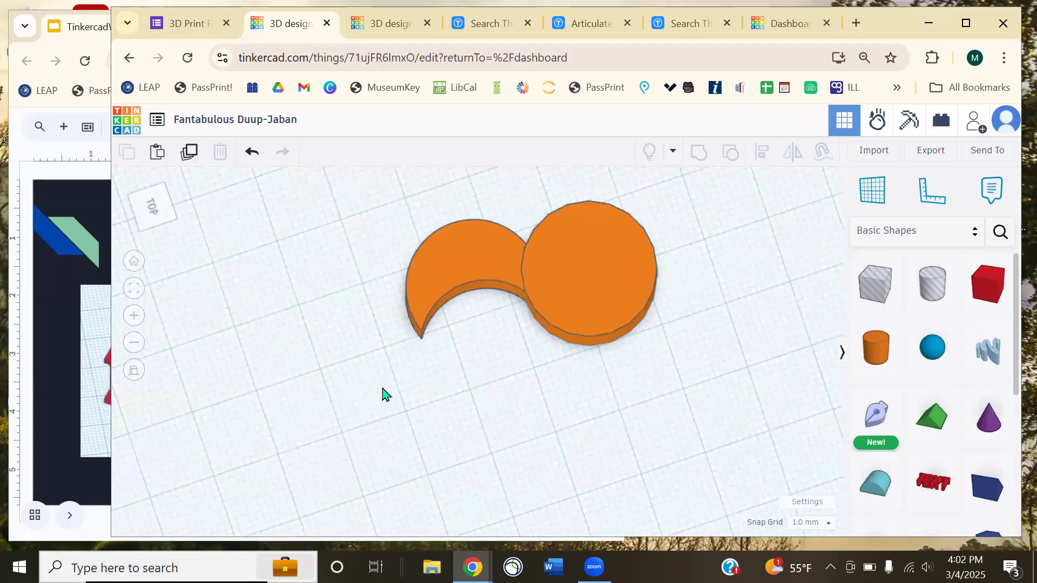
{"action": "left_click_drag", "start_coordinate": [393, 210], "coordinate": [662, 343]}
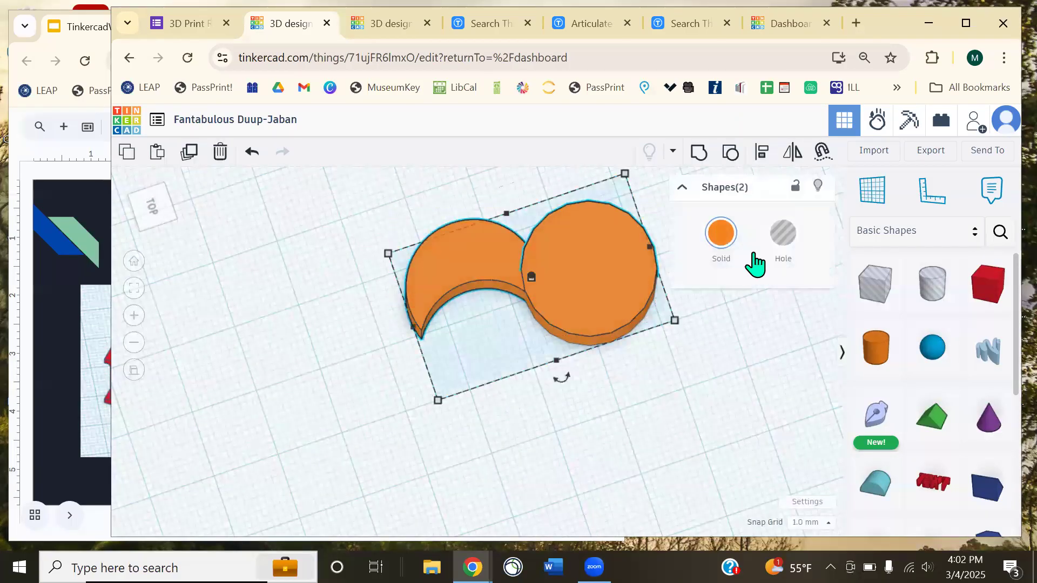
{"action": "left_click", "coordinate": [699, 152]}
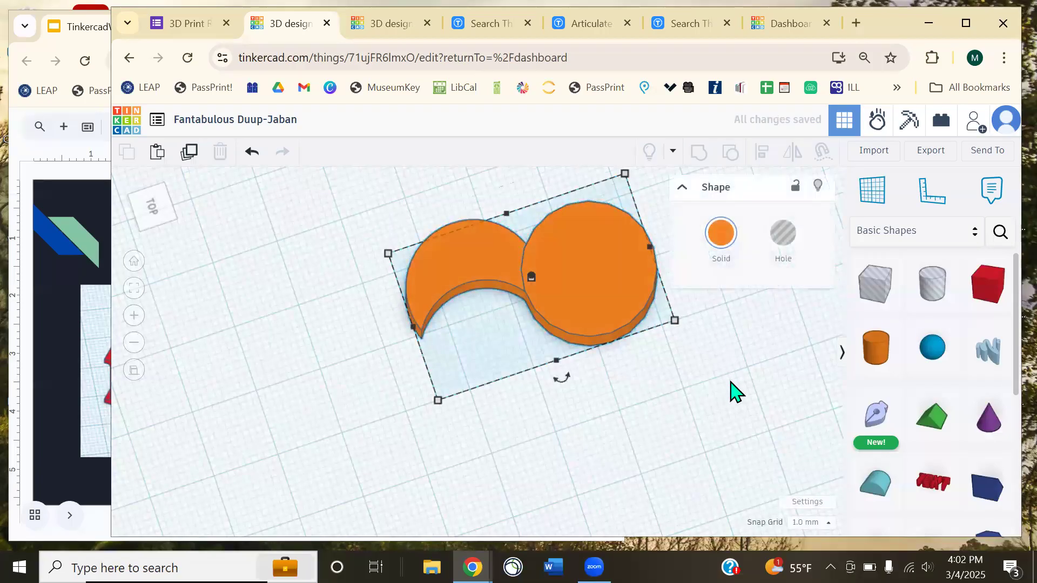
{"action": "left_click", "coordinate": [702, 405]}
{"action": "right_click_drag", "start_coordinate": [578, 407], "coordinate": [477, 356]}
{"action": "left_click", "coordinate": [478, 357]}
{"action": "left_click_drag", "start_coordinate": [478, 356], "coordinate": [415, 298]}
{"action": "left_click_drag", "start_coordinate": [425, 433], "coordinate": [435, 487]}
{"action": "key", "text": "ctrl+z"}
{"action": "key", "text": "ctrl+z"}
{"action": "key", "text": "ctrl+z"}
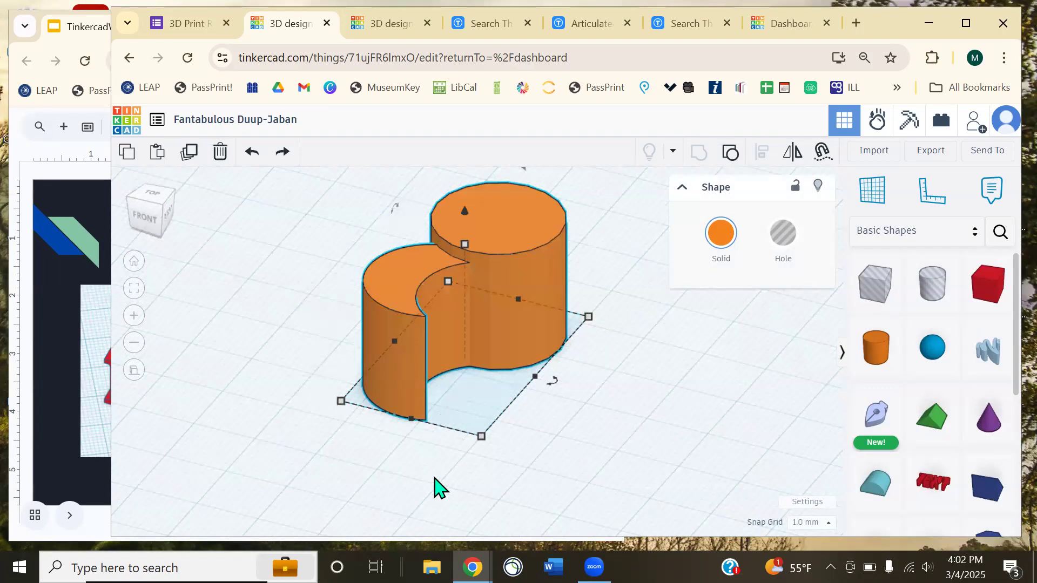
{"action": "left_click", "coordinate": [621, 466]}
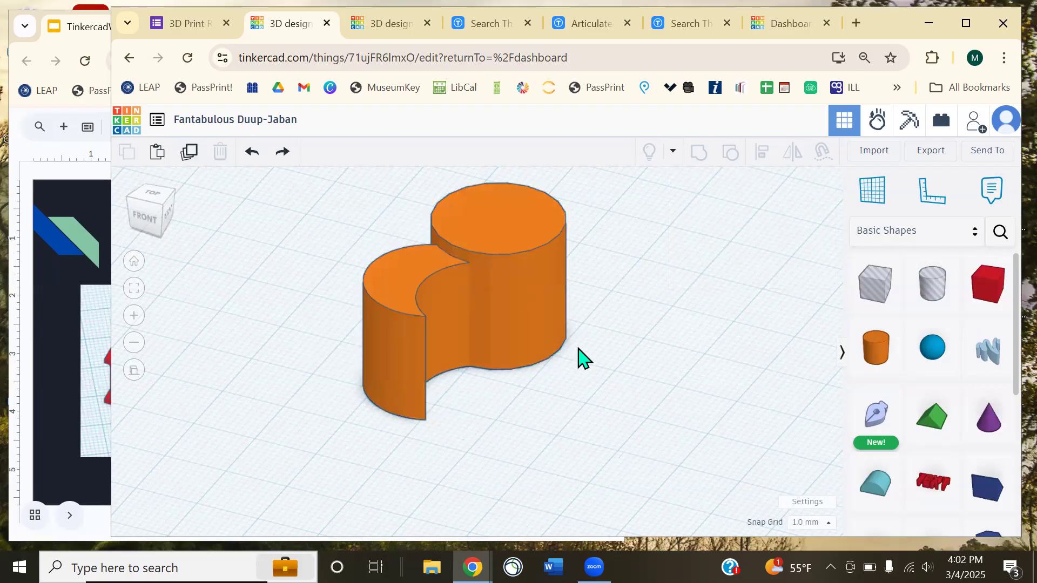
{"action": "key", "text": "ctrl+z"}
{"action": "key", "text": "ctrl+z"}
{"action": "key", "text": "ctrl+z"}
{"action": "key", "text": "ctrl+z"}
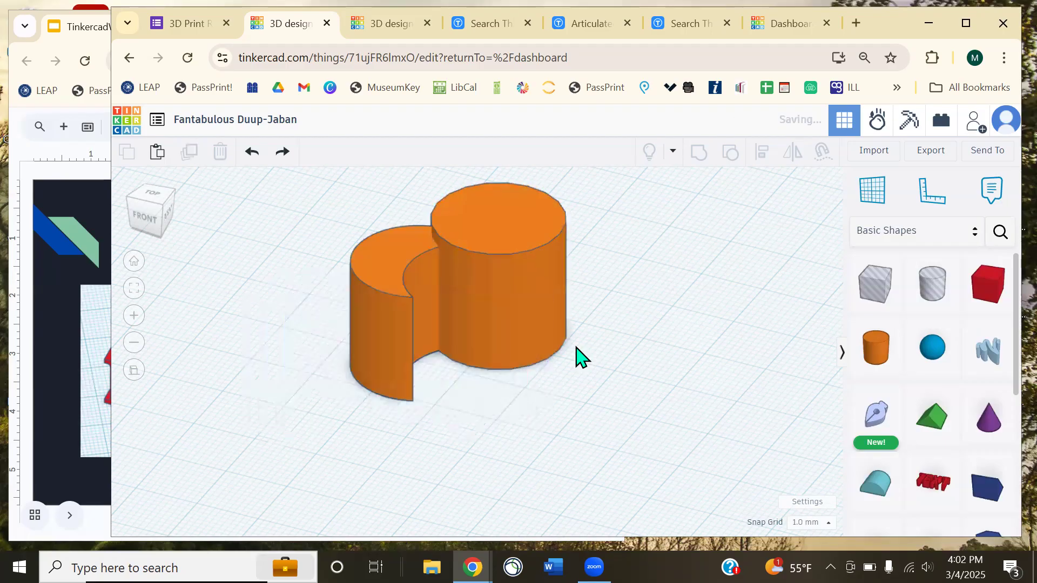
{"action": "key", "text": "ctrl+y"}
{"action": "key", "text": "ctrl+z"}
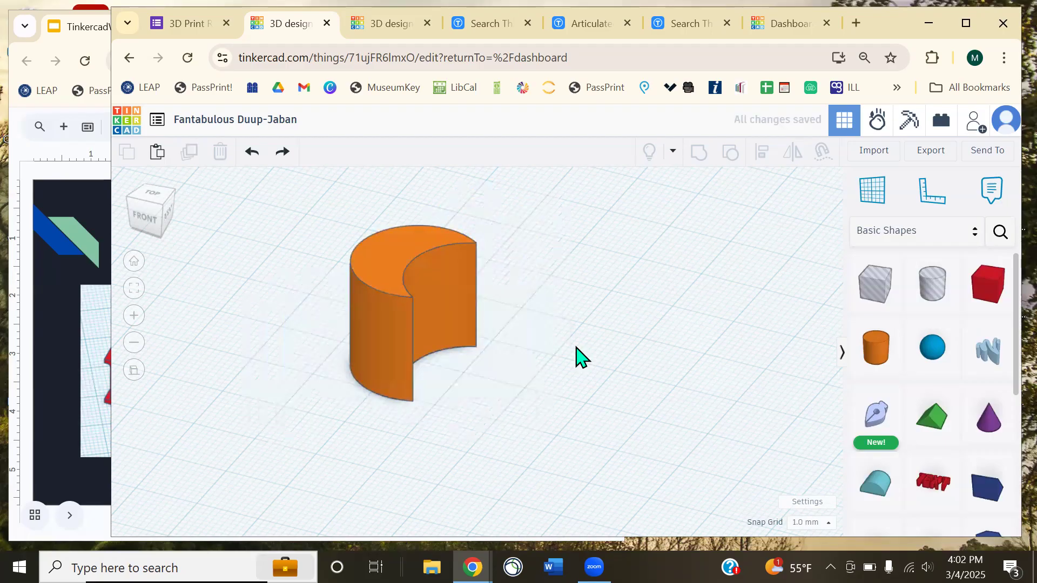
{"action": "left_click", "coordinate": [384, 276]}
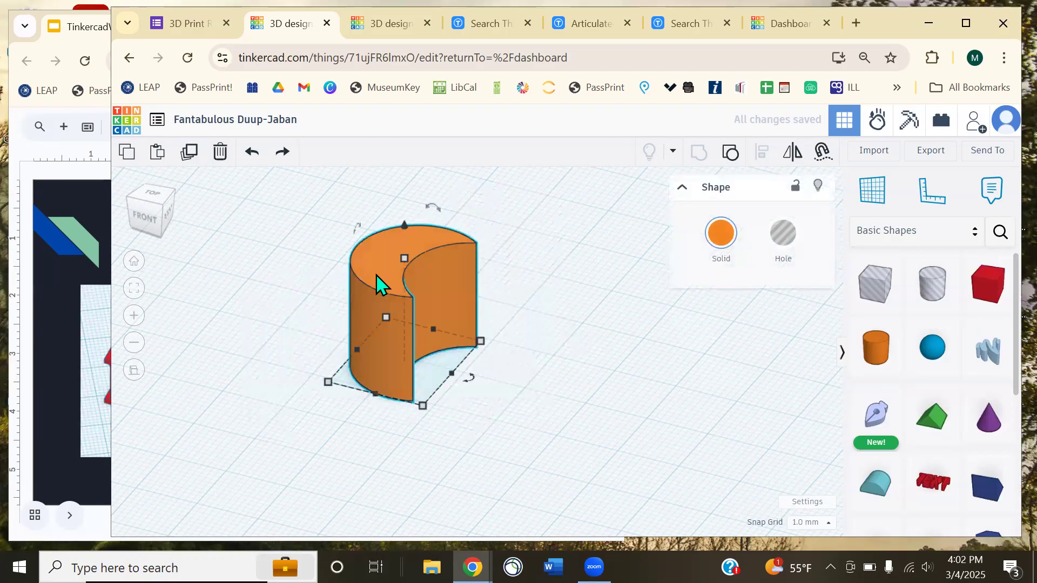
- Ungroup the crescent, realign the hole over the orange cylinder, and regroup them with Ctrl+G
{"action": "left_click", "coordinate": [730, 156]}
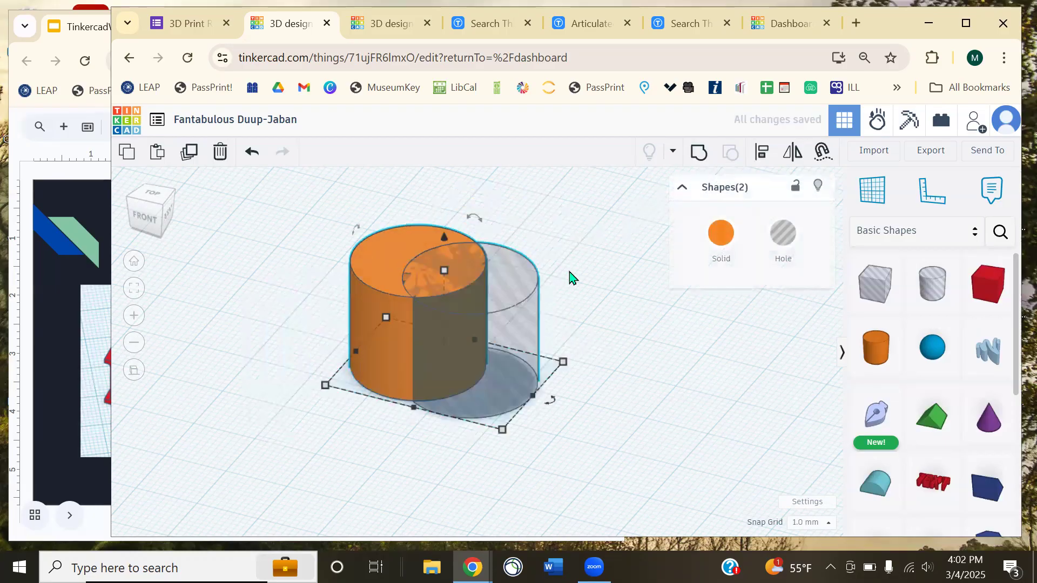
{"action": "left_click", "coordinate": [557, 283]}
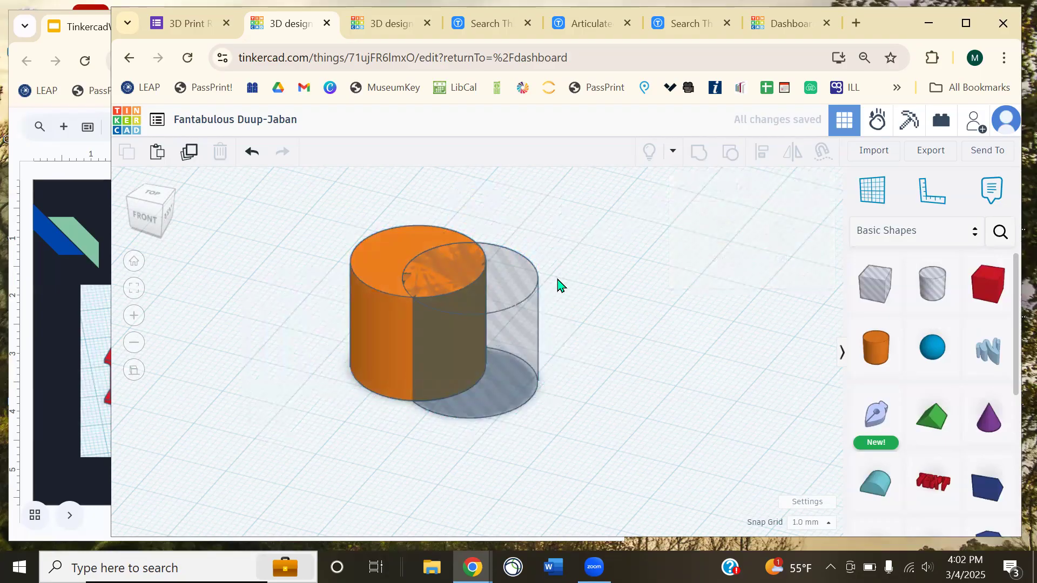
{"action": "left_click_drag", "start_coordinate": [512, 300], "coordinate": [473, 300]}
{"action": "left_click", "coordinate": [524, 298]}
{"action": "key", "text": "ctrl+a"}
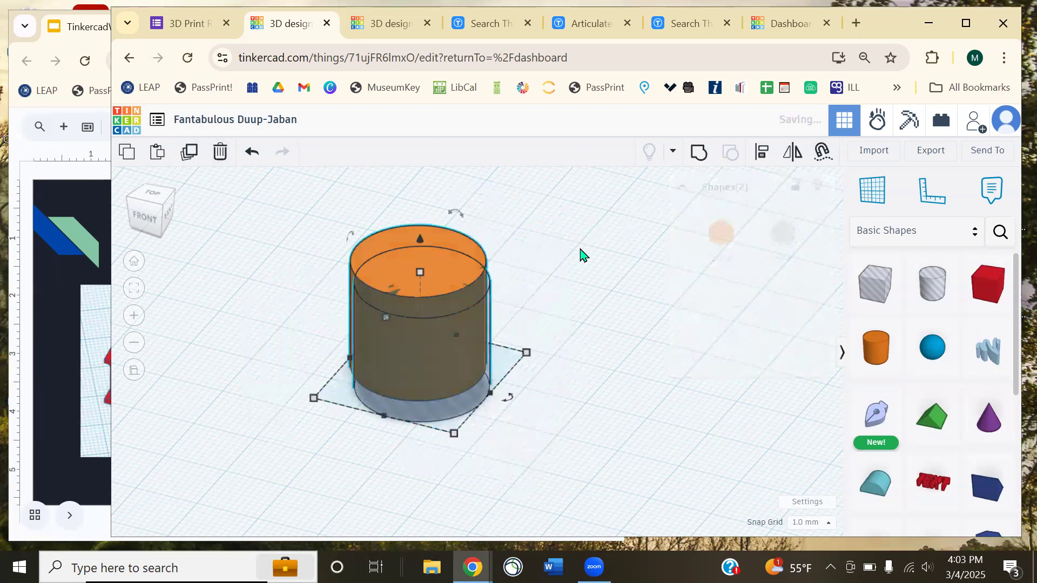
{"action": "key", "text": "ctrl+g"}
{"action": "left_click", "coordinate": [564, 313]}
{"action": "right_click_drag", "start_coordinate": [564, 314], "coordinate": [617, 392]}
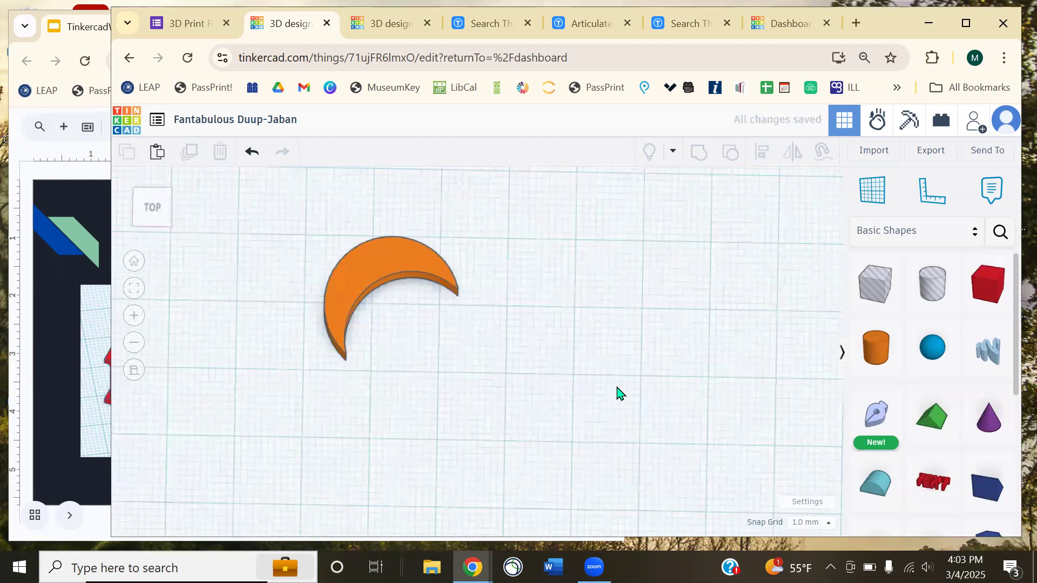
- Ungroup the shape again and move the hole cylinder off to the right of the orange disc
{"action": "left_click", "coordinate": [400, 254]}
{"action": "left_click", "coordinate": [730, 156]}
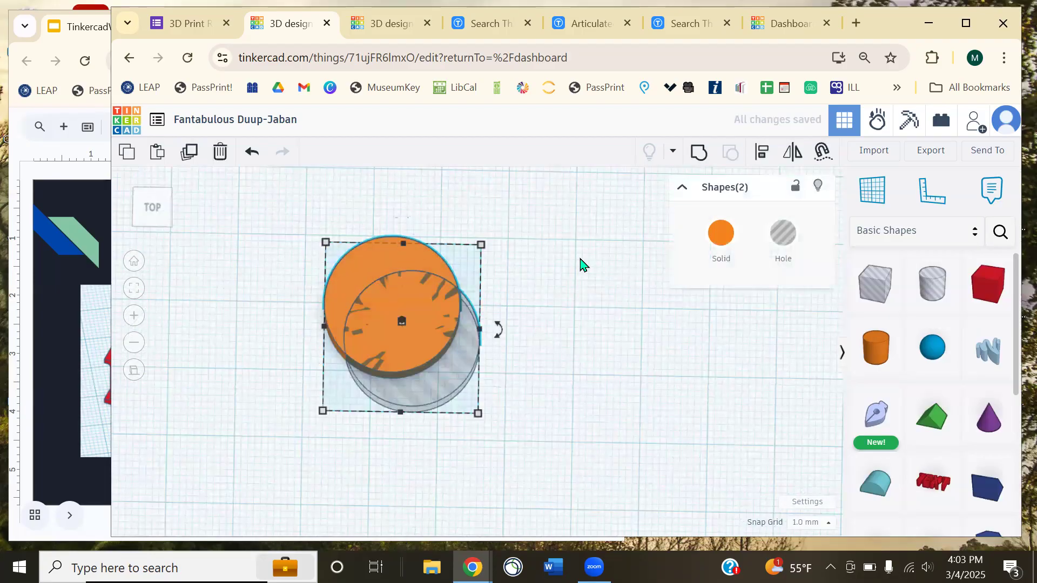
{"action": "left_click_drag", "start_coordinate": [435, 381], "coordinate": [584, 350]}
{"action": "right_click_drag", "start_coordinate": [481, 494], "coordinate": [470, 416]}
{"action": "left_click", "coordinate": [491, 435]}
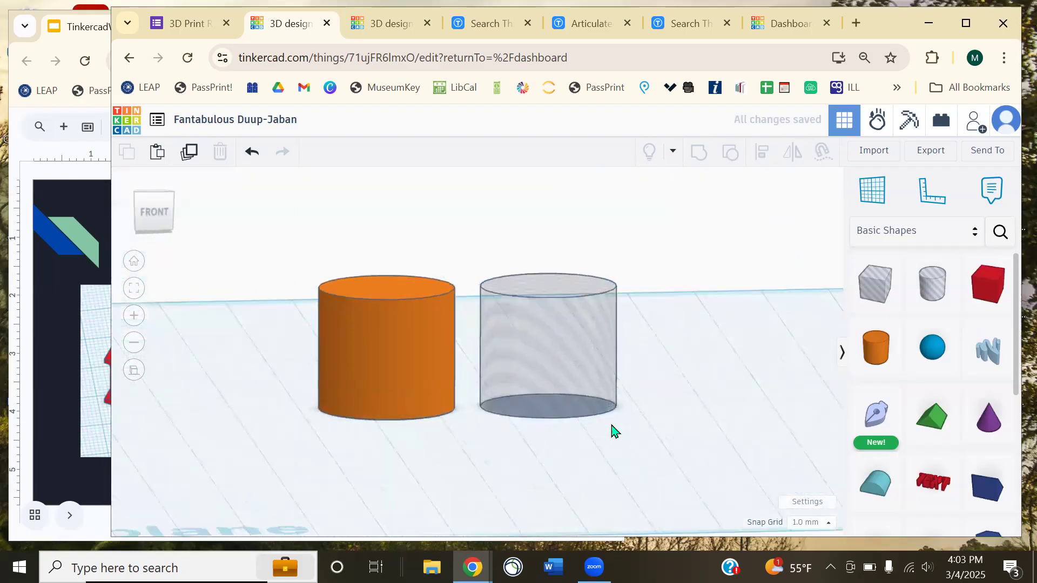
{"action": "right_click_drag", "start_coordinate": [613, 428], "coordinate": [133, 307]}
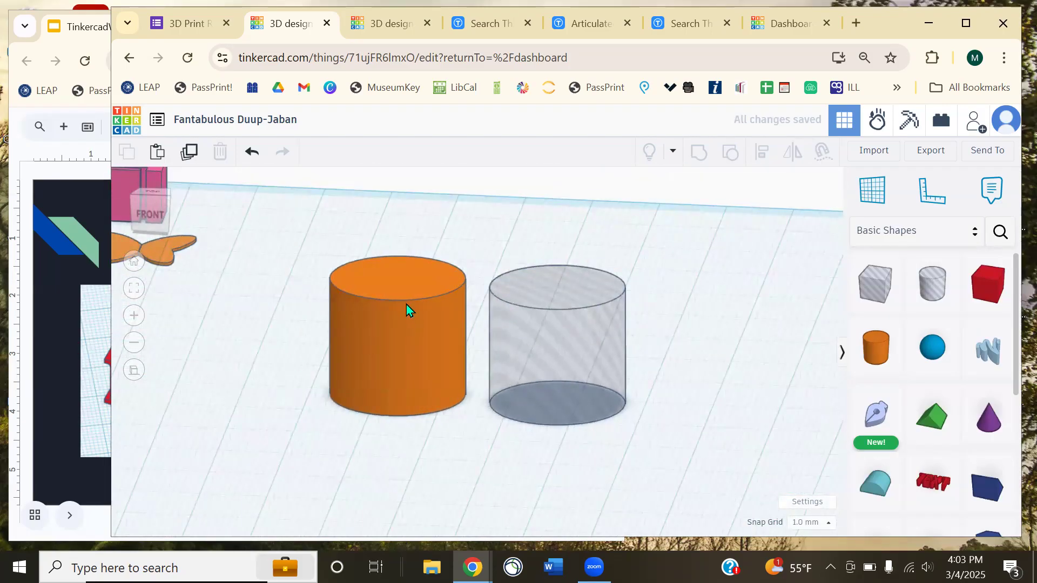
- Shrink the hole cylinder from 20 mm to about 14 by 13 mm, undoing a stray move
{"action": "right_click_drag", "start_coordinate": [643, 371], "coordinate": [582, 361]}
{"action": "left_click", "coordinate": [582, 361]}
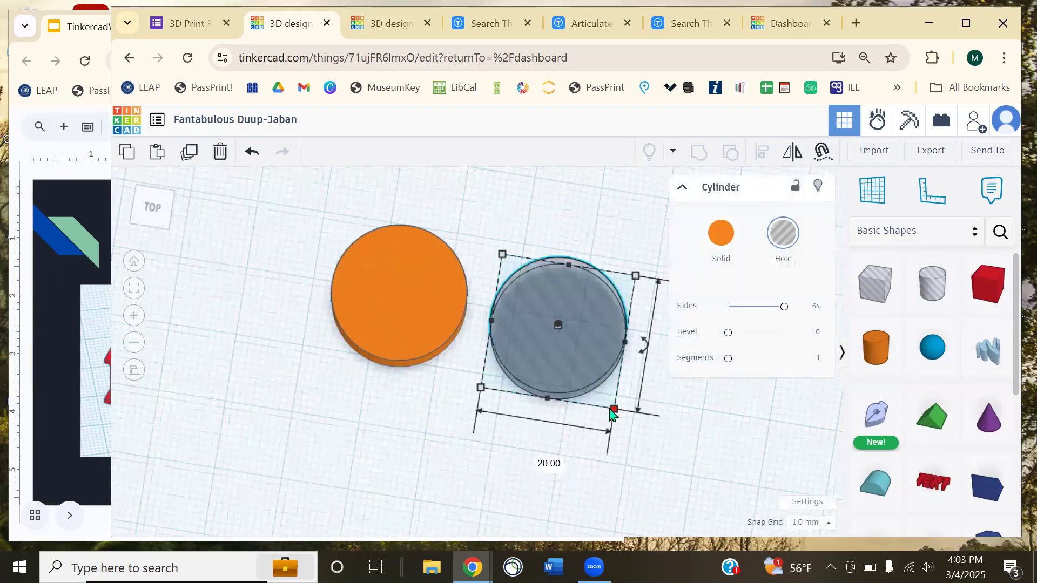
{"action": "left_click_drag", "start_coordinate": [614, 411], "coordinate": [588, 363]}
{"action": "left_click_drag", "start_coordinate": [554, 333], "coordinate": [411, 319]}
{"action": "key", "text": "ctrl+z"}
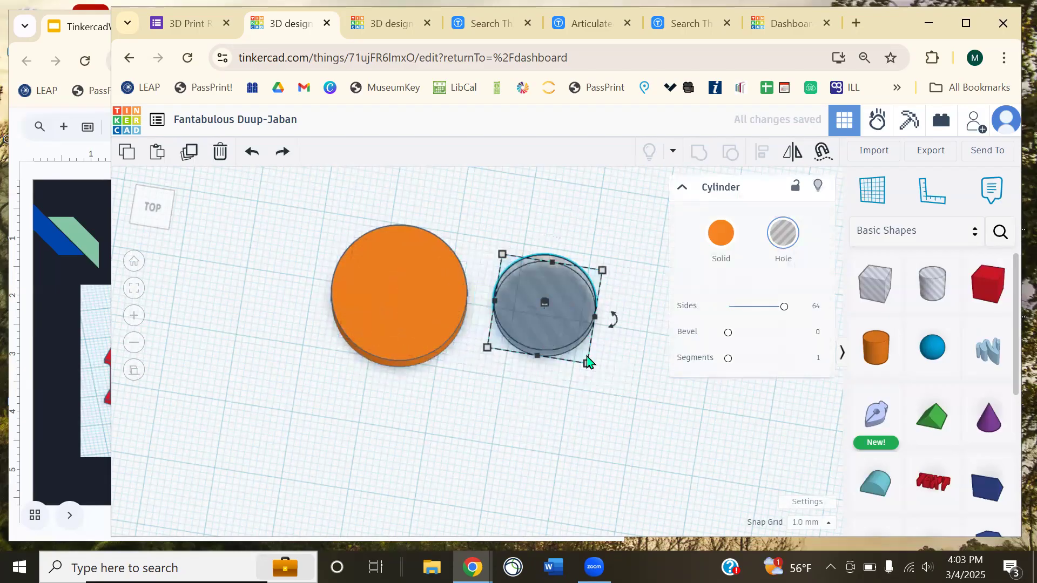
{"action": "key", "text": "ctrl+z"}
{"action": "mouse_move", "coordinate": [614, 411]}
{"action": "left_mouse_down"}
{"action": "mouse_move", "coordinate": [567, 408]}
{"action": "mouse_move", "coordinate": [552, 366]}
{"action": "mouse_move", "coordinate": [606, 358]}
{"action": "mouse_move", "coordinate": [616, 417]}
{"action": "mouse_move", "coordinate": [617, 394]}
{"action": "left_mouse_up"}
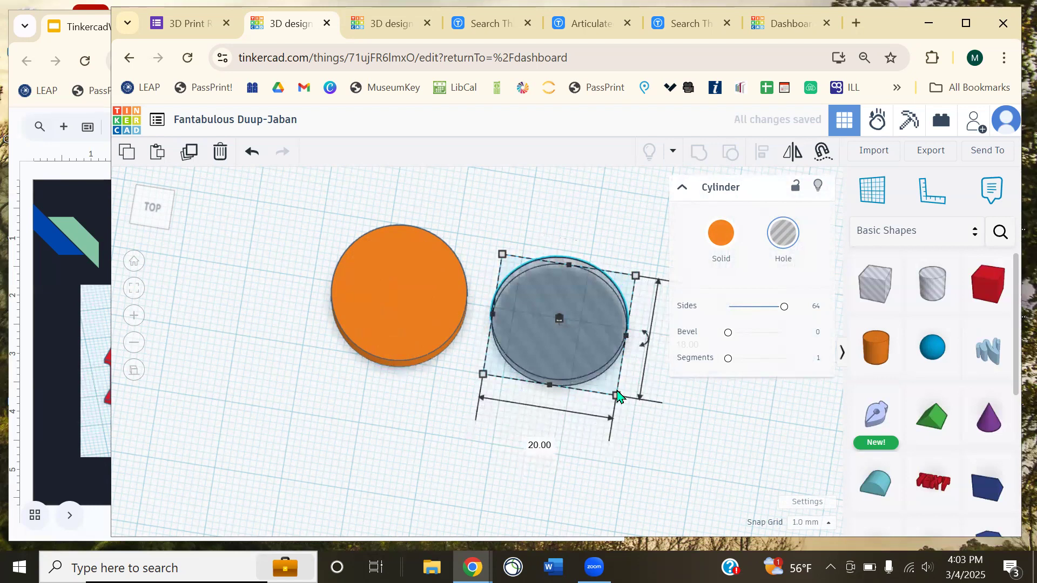
{"action": "left_click_drag", "start_coordinate": [617, 397], "coordinate": [586, 358]}
- Set the hole's 13 mm dimension to 14, then resize it to about 15 by 15 mm
{"action": "middle_click_drag", "start_coordinate": [622, 367], "coordinate": [516, 386]}
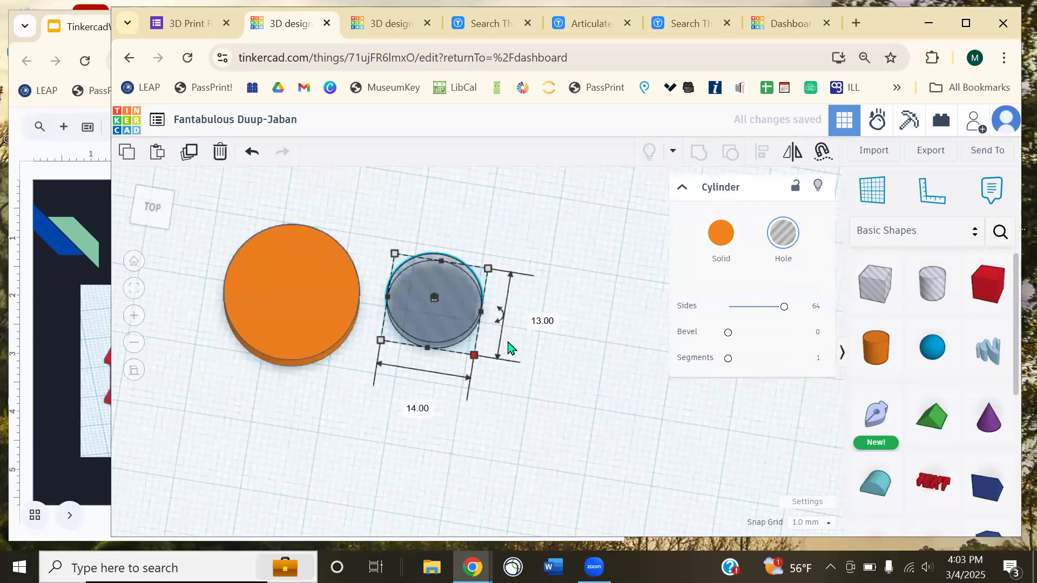
{"action": "left_click", "coordinate": [543, 322]}
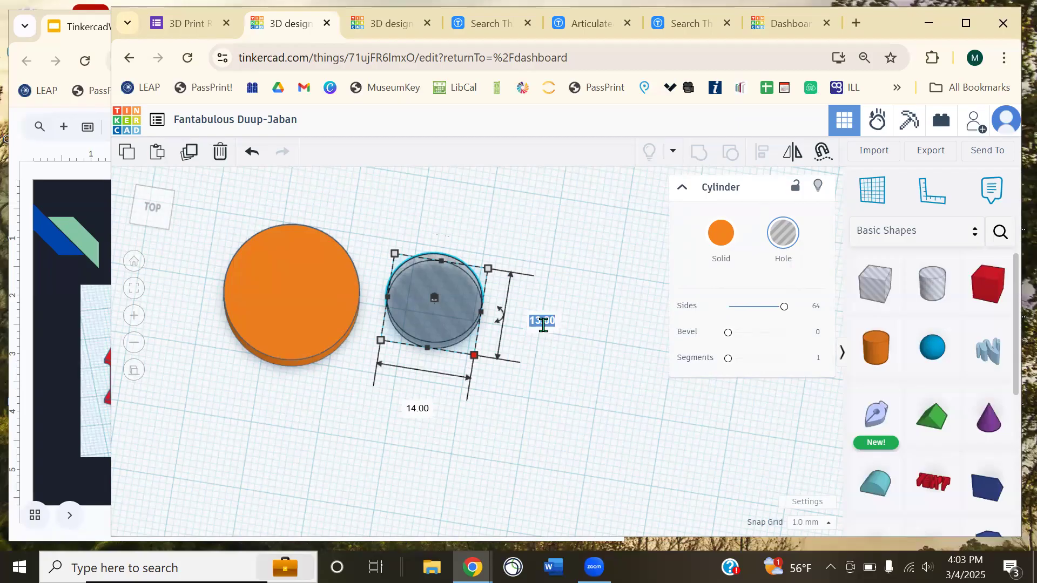
{"action": "type", "text": "14"}
{"action": "key", "text": "Return"}
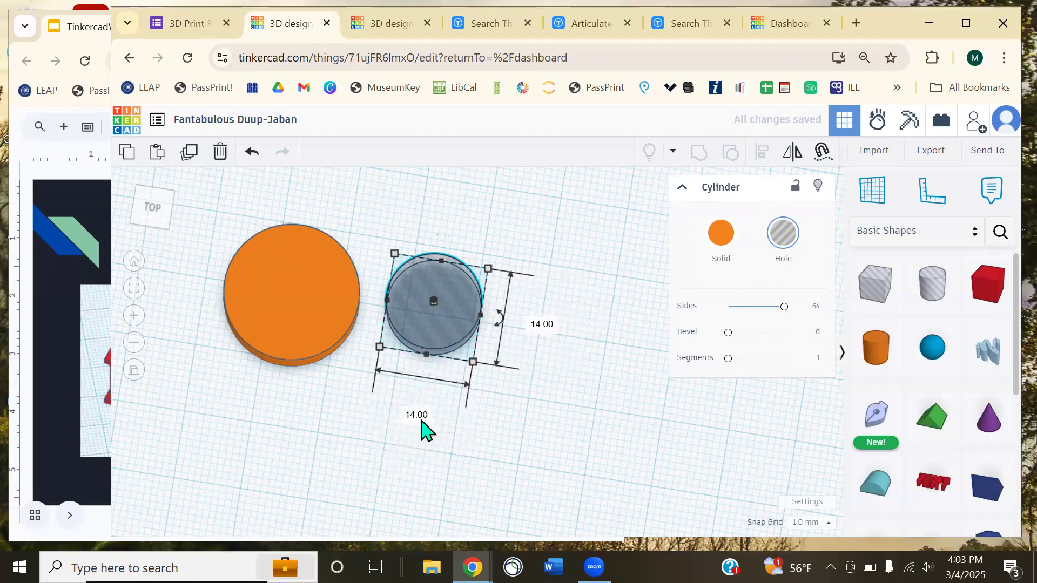
{"action": "left_click", "coordinate": [513, 440]}
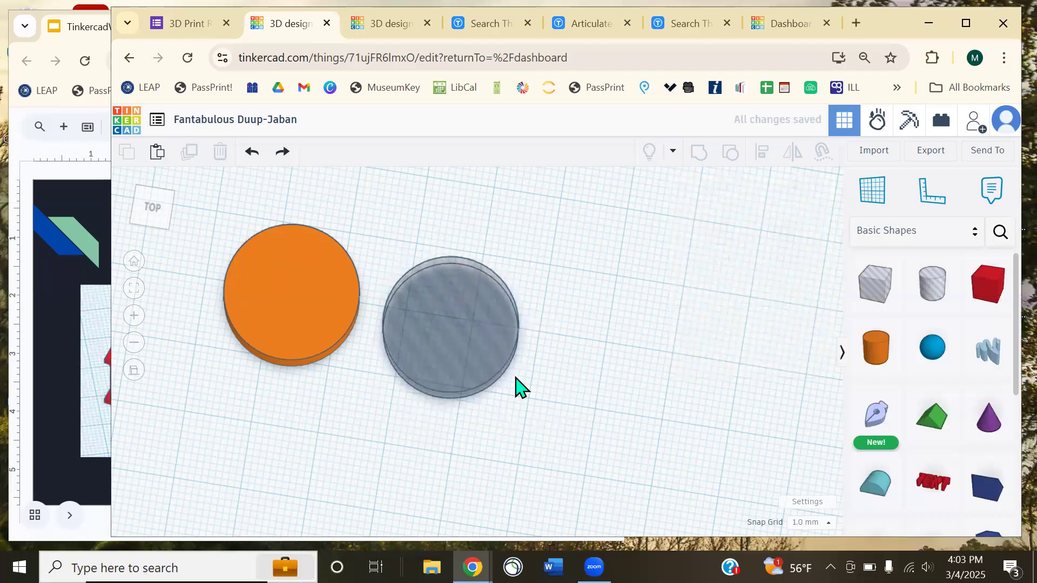
{"action": "left_click", "coordinate": [505, 370]}
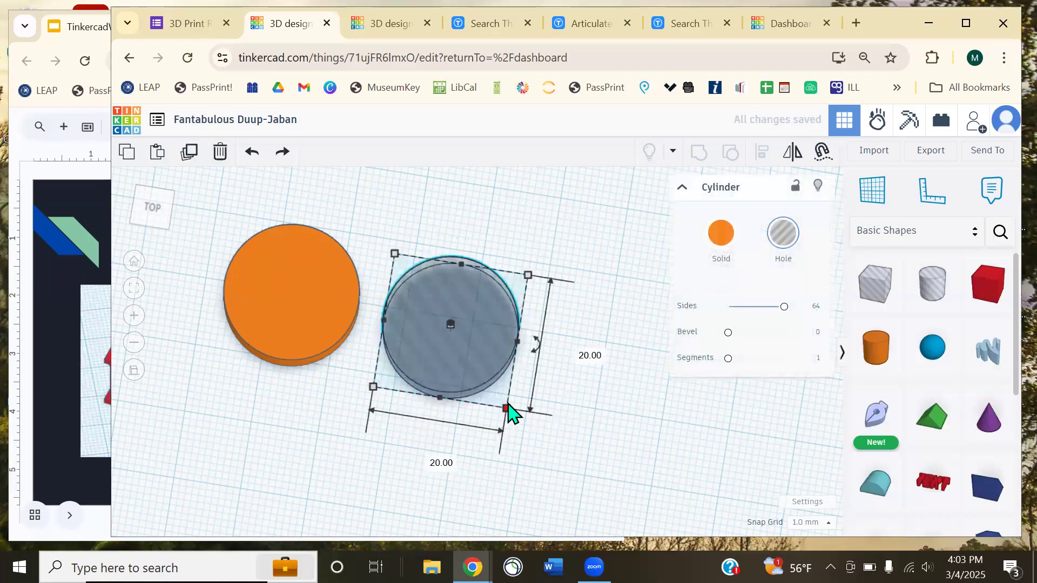
{"action": "left_click_drag", "start_coordinate": [506, 414], "coordinate": [484, 370]}
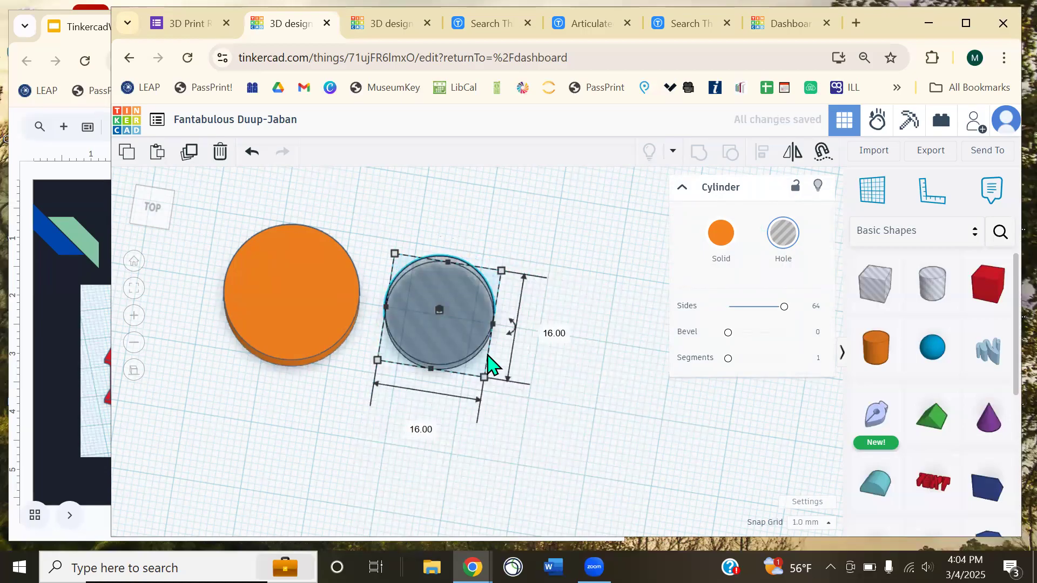
{"action": "left_click_drag", "start_coordinate": [484, 380], "coordinate": [492, 463]}
{"action": "key", "text": "ctrl+z"}
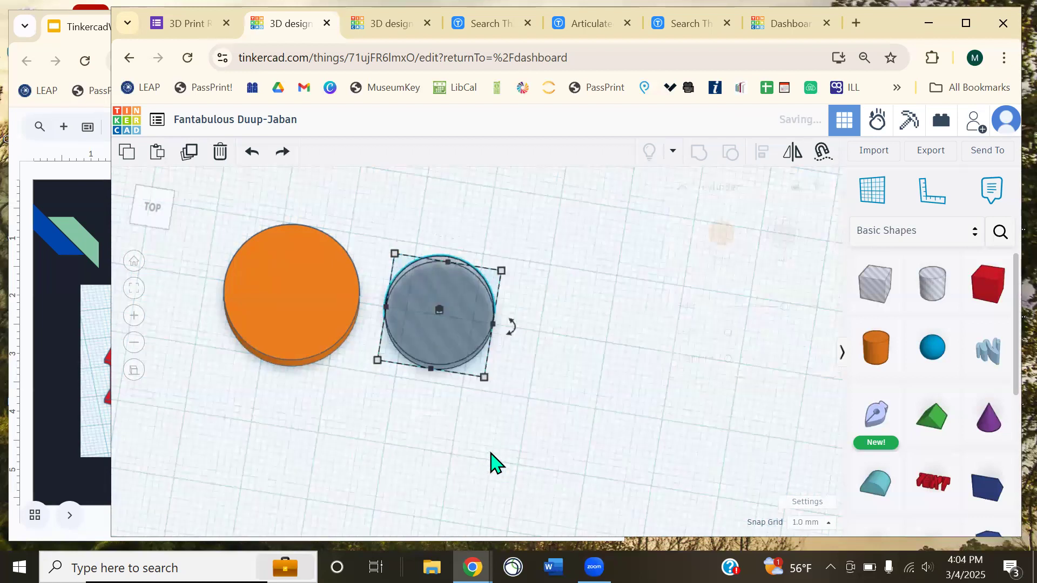
{"action": "left_click_drag", "start_coordinate": [485, 378], "coordinate": [472, 348]}
{"action": "left_click", "coordinate": [537, 384]}
{"action": "right_click_drag", "start_coordinate": [537, 384], "coordinate": [475, 283]}
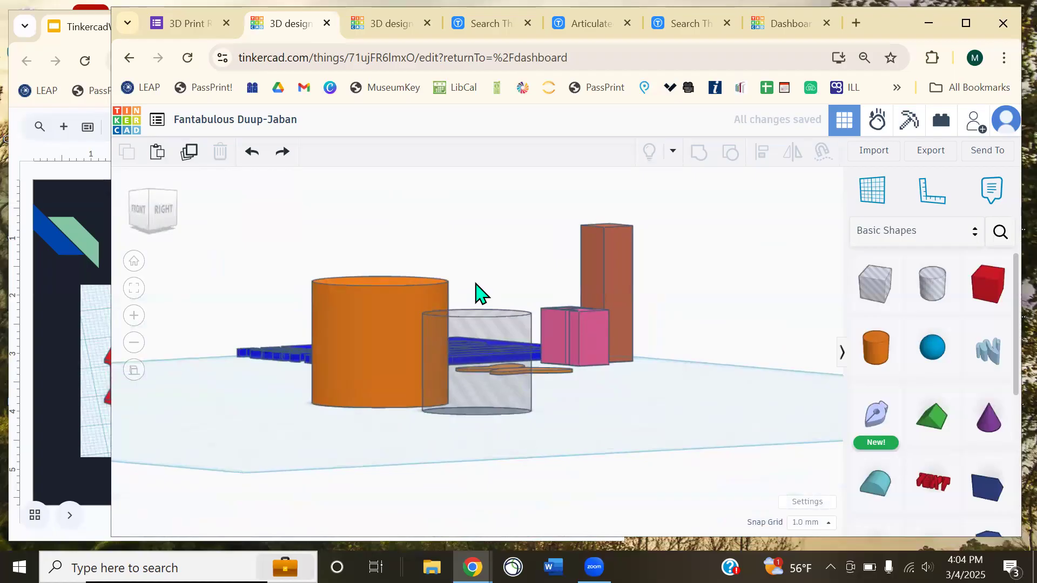
{"action": "right_click_drag", "start_coordinate": [501, 373], "coordinate": [517, 459]}
{"action": "left_click", "coordinate": [419, 319]}
{"action": "left_click", "coordinate": [459, 338]}
{"action": "left_click_drag", "start_coordinate": [458, 339], "coordinate": [301, 328]}
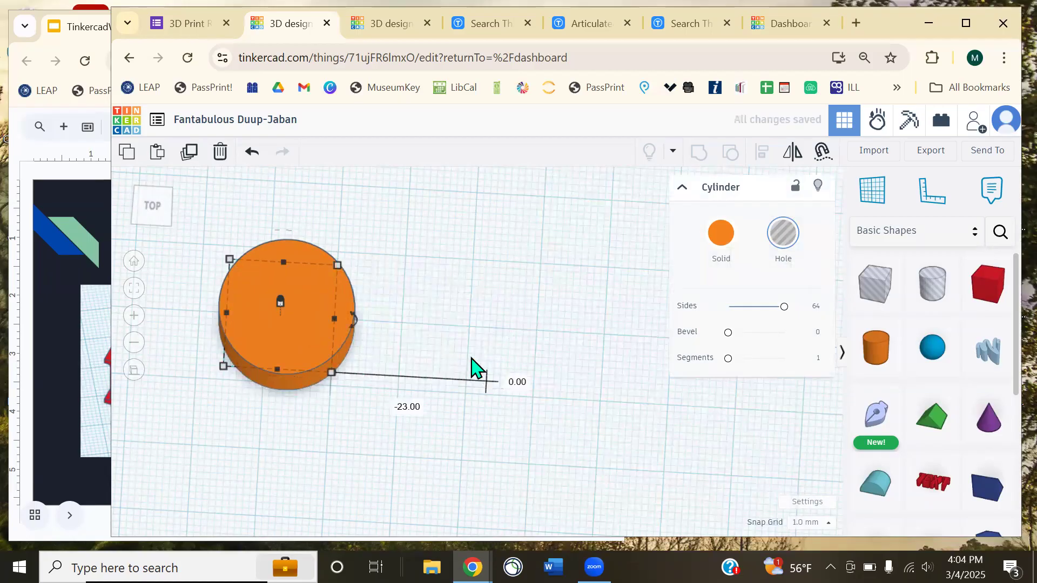
{"action": "left_click", "coordinate": [376, 447]}
{"action": "middle_click_drag", "start_coordinate": [351, 436], "coordinate": [495, 461]}
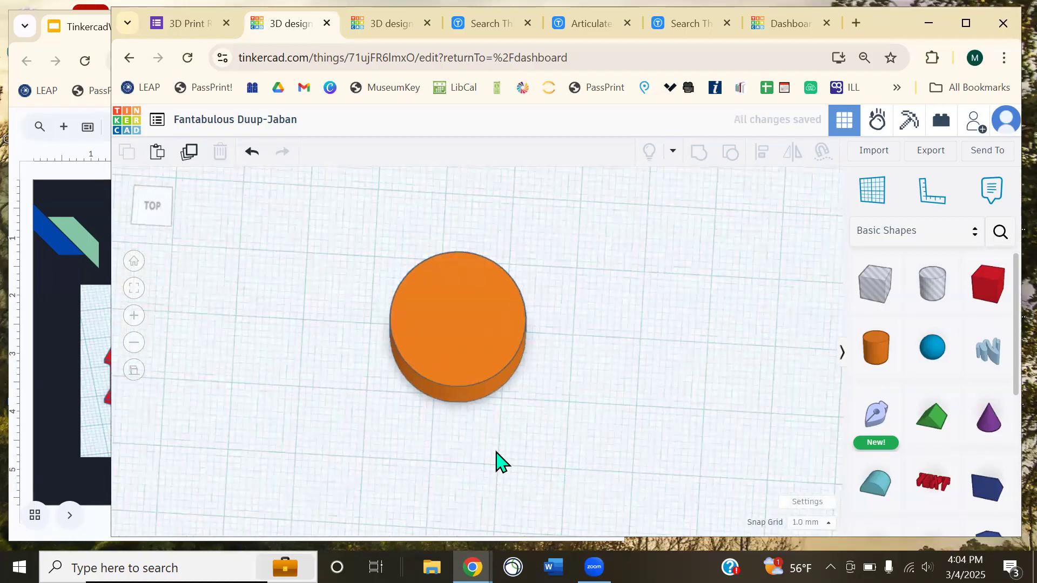
{"action": "right_click_drag", "start_coordinate": [551, 456], "coordinate": [511, 437]}
{"action": "key", "text": "ctrl+z"}
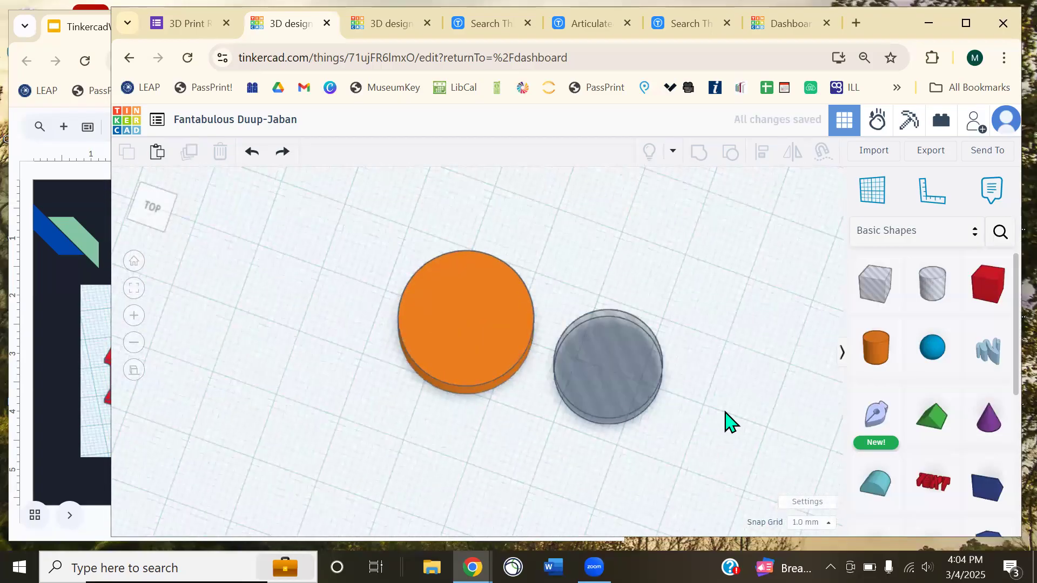
{"action": "right_click_drag", "start_coordinate": [724, 411], "coordinate": [523, 322]}
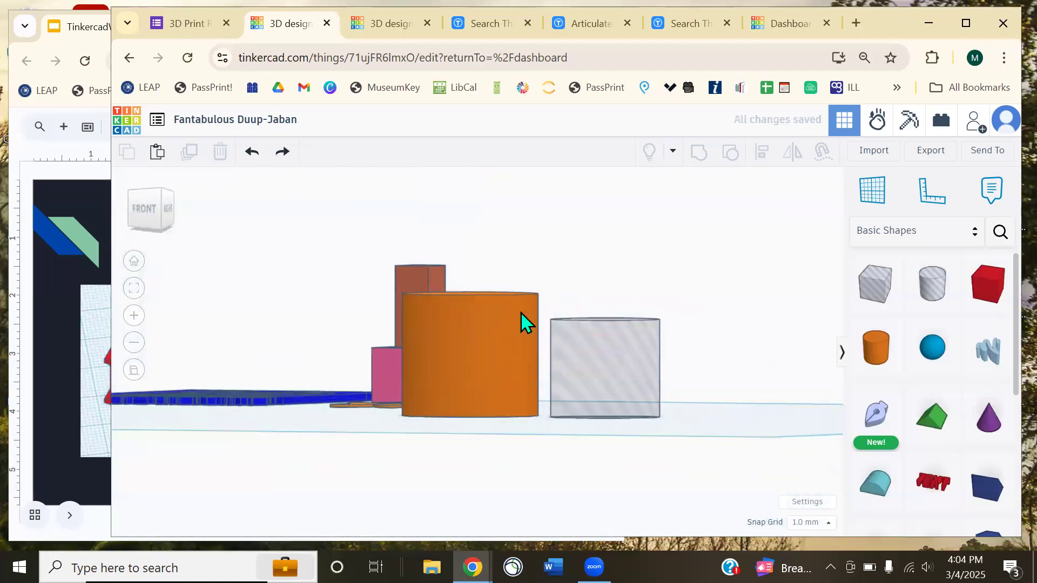
{"action": "left_click", "coordinate": [489, 323]}
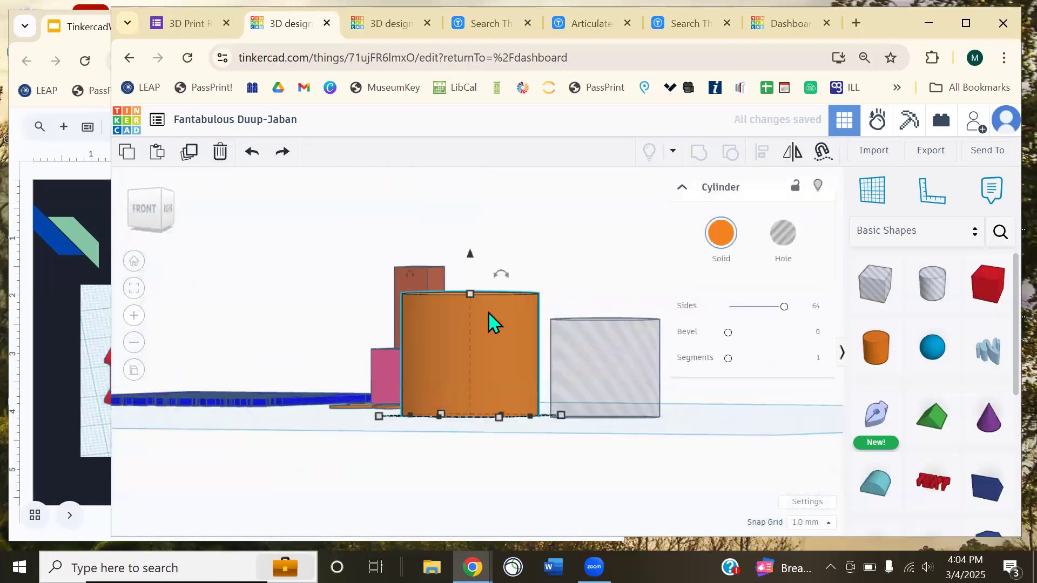
{"action": "left_click", "coordinate": [618, 366]}
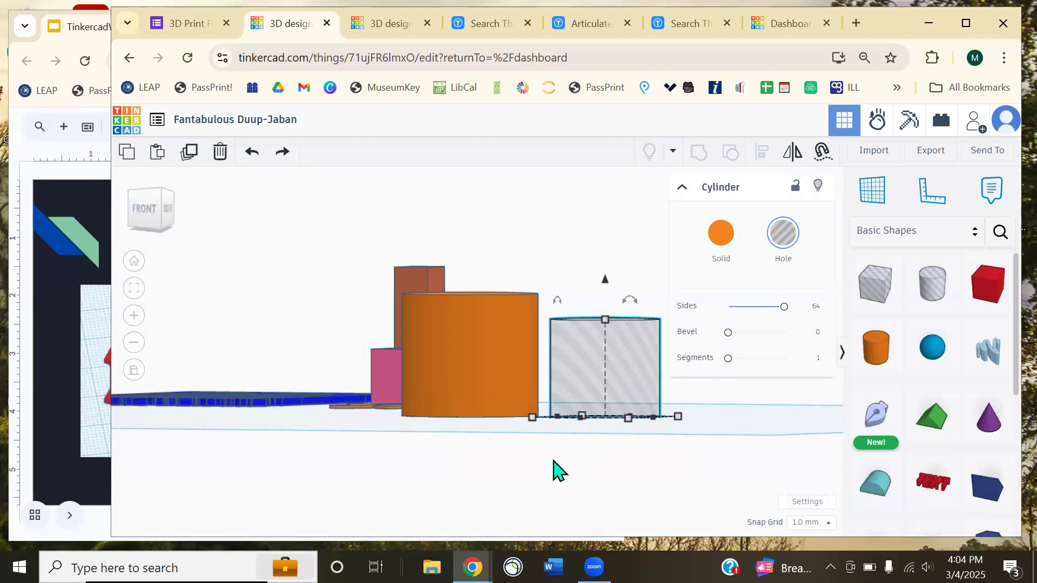
{"action": "middle_click_drag", "start_coordinate": [580, 467], "coordinate": [535, 498]}
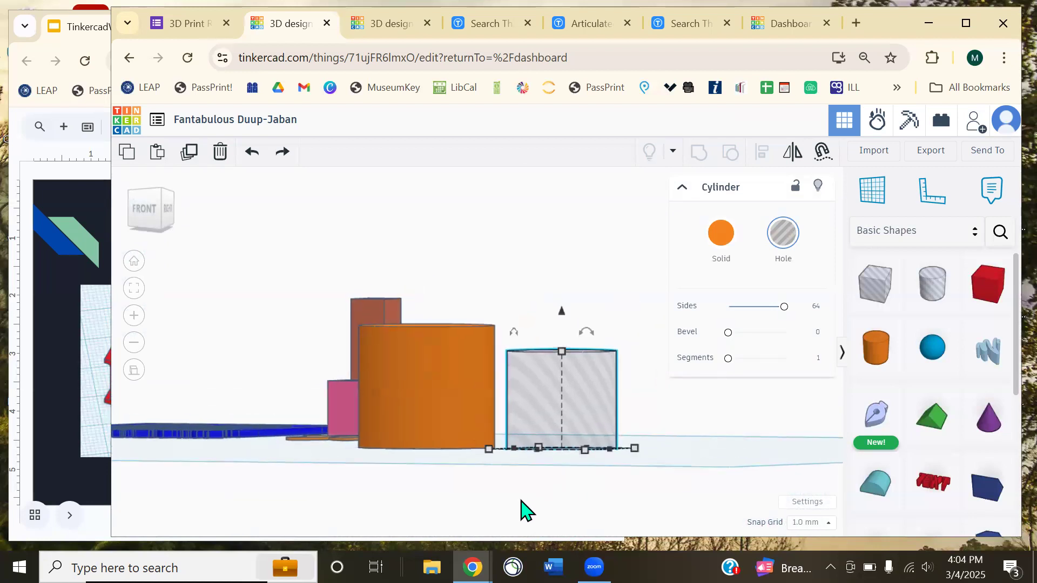
{"action": "left_click", "coordinate": [456, 389]}
{"action": "right_click_drag", "start_coordinate": [419, 463], "coordinate": [486, 504]}
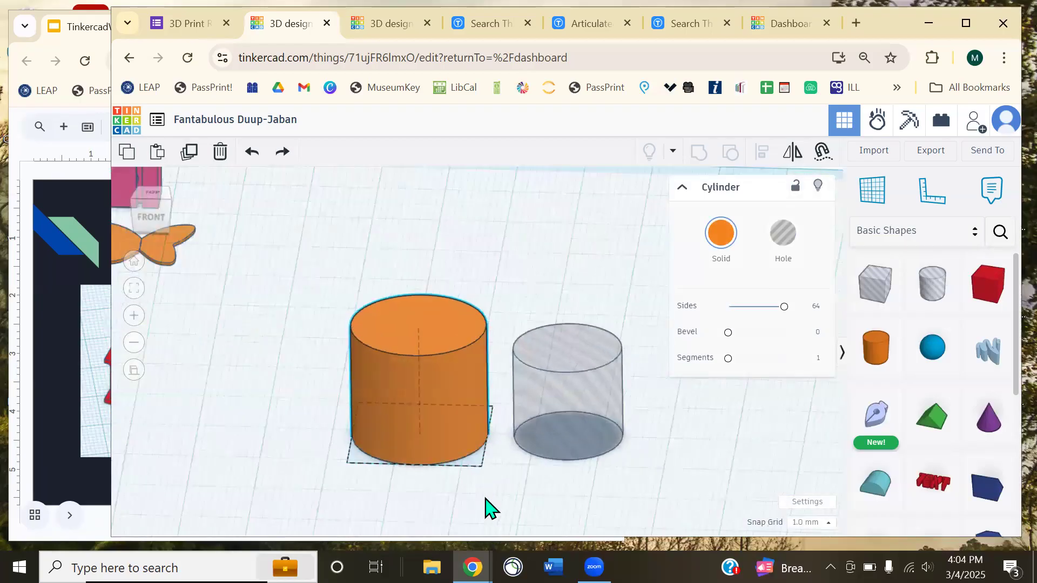
{"action": "left_click", "coordinate": [568, 414]}
{"action": "scroll", "coordinate": [636, 474], "scroll_direction": "up", "scroll_amount": 5}
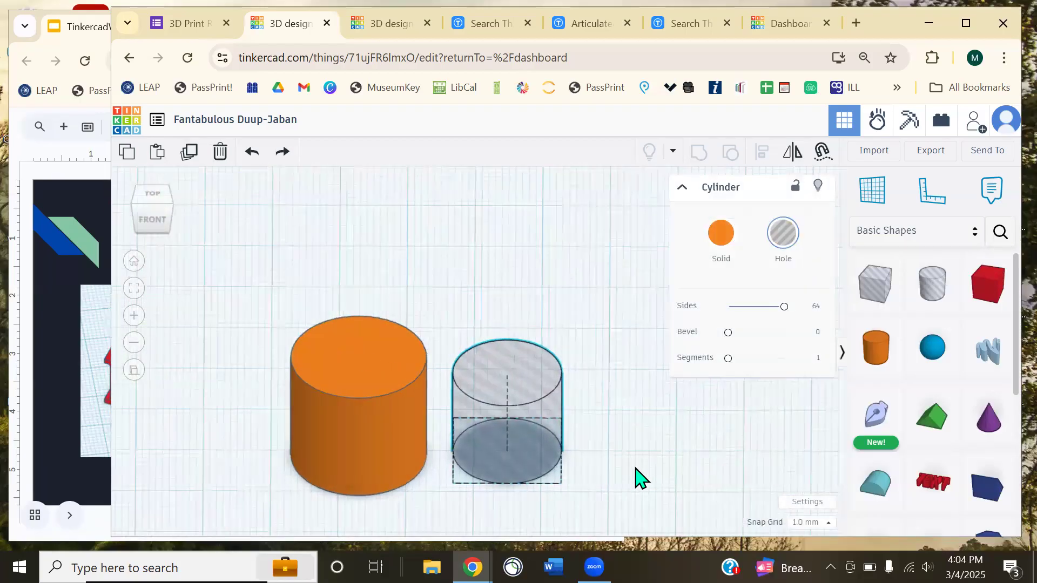
{"action": "middle_click_drag", "start_coordinate": [637, 409], "coordinate": [582, 367]}
{"action": "right_click_drag", "start_coordinate": [615, 432], "coordinate": [617, 391]}
{"action": "left_click", "coordinate": [279, 338]}
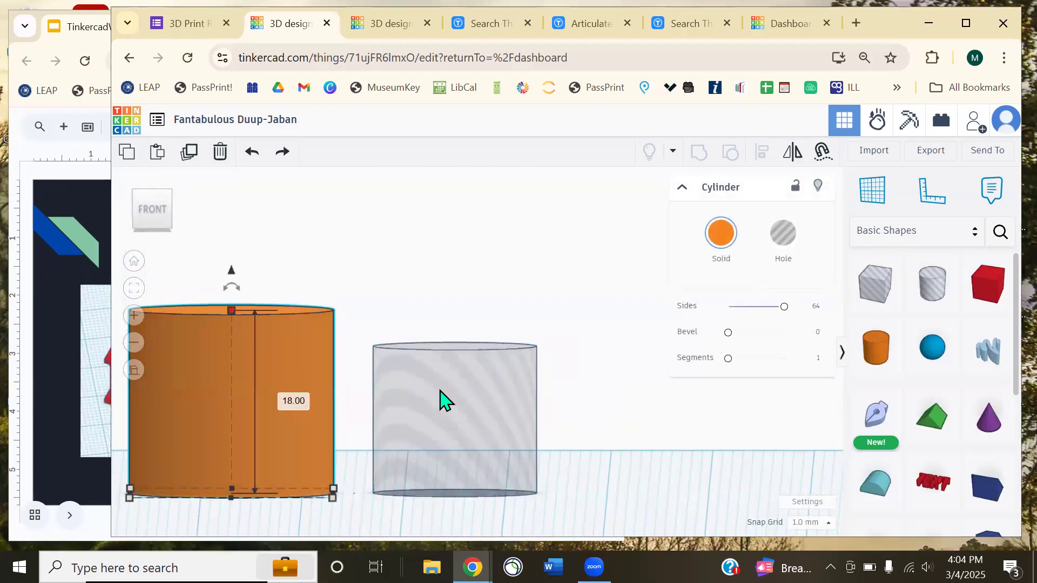
- Raise the hole cylinder's height to 18 mm
{"action": "left_click", "coordinate": [456, 360]}
{"action": "left_click_drag", "start_coordinate": [456, 347], "coordinate": [475, 199]}
{"action": "left_click", "coordinate": [561, 324]}
{"action": "right_click_drag", "start_coordinate": [562, 324], "coordinate": [455, 398]}
- Try the hole cylinder on the orange cylinder, return it beside it, and reselect the hole
{"action": "left_click", "coordinate": [449, 388]}
{"action": "left_click", "coordinate": [277, 344]}
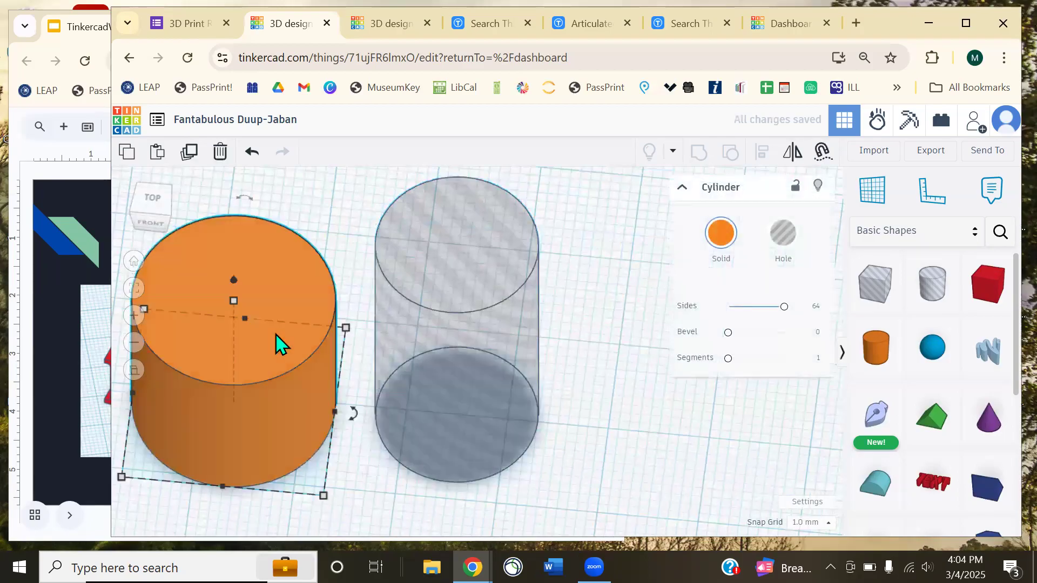
{"action": "left_click", "coordinate": [465, 277]}
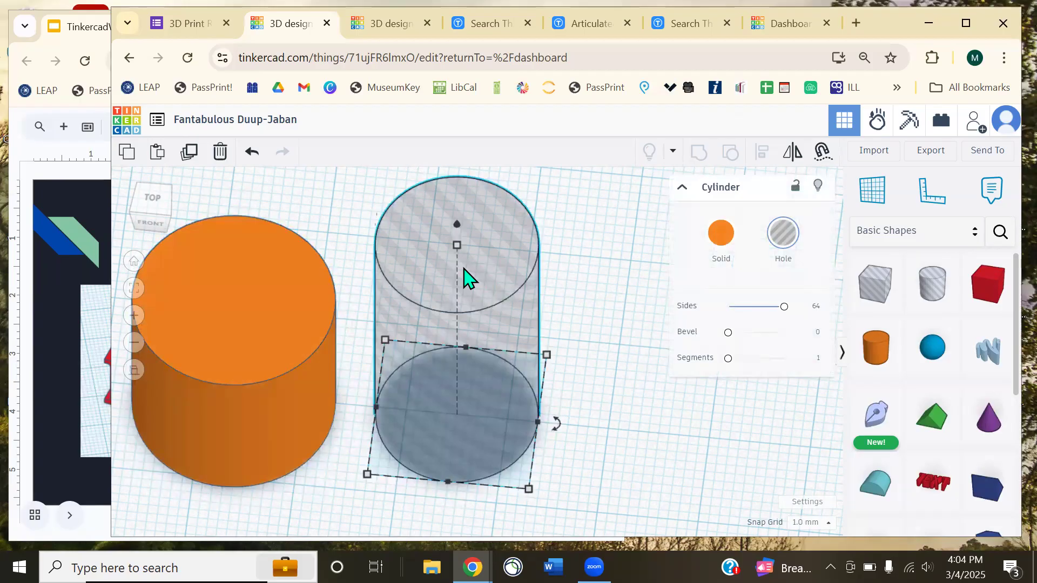
{"action": "left_click", "coordinate": [626, 316]}
{"action": "right_click_drag", "start_coordinate": [627, 315], "coordinate": [646, 354]}
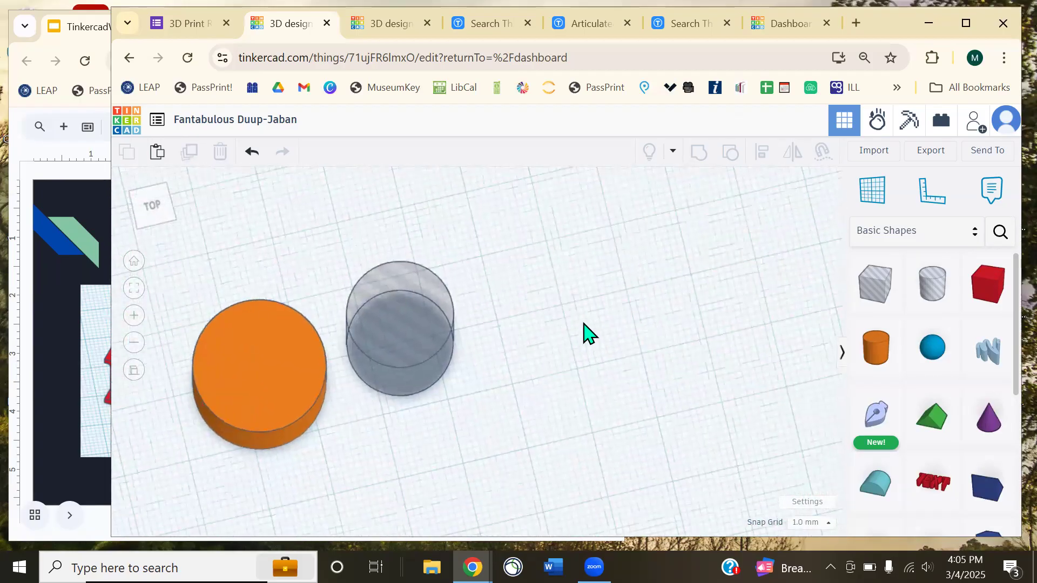
{"action": "left_click_drag", "start_coordinate": [416, 358], "coordinate": [275, 397]}
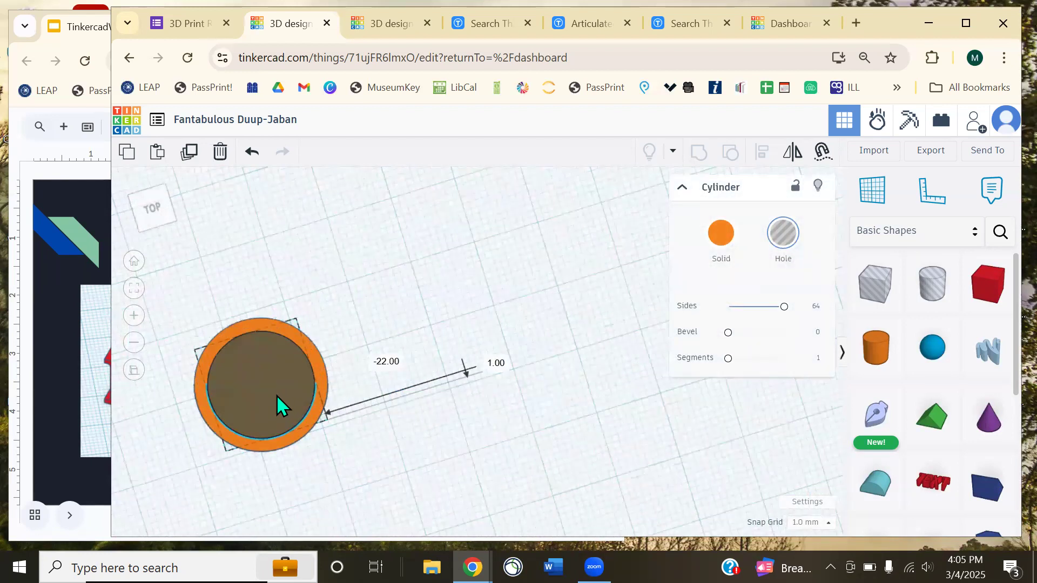
{"action": "left_click_drag", "start_coordinate": [278, 398], "coordinate": [464, 343]}
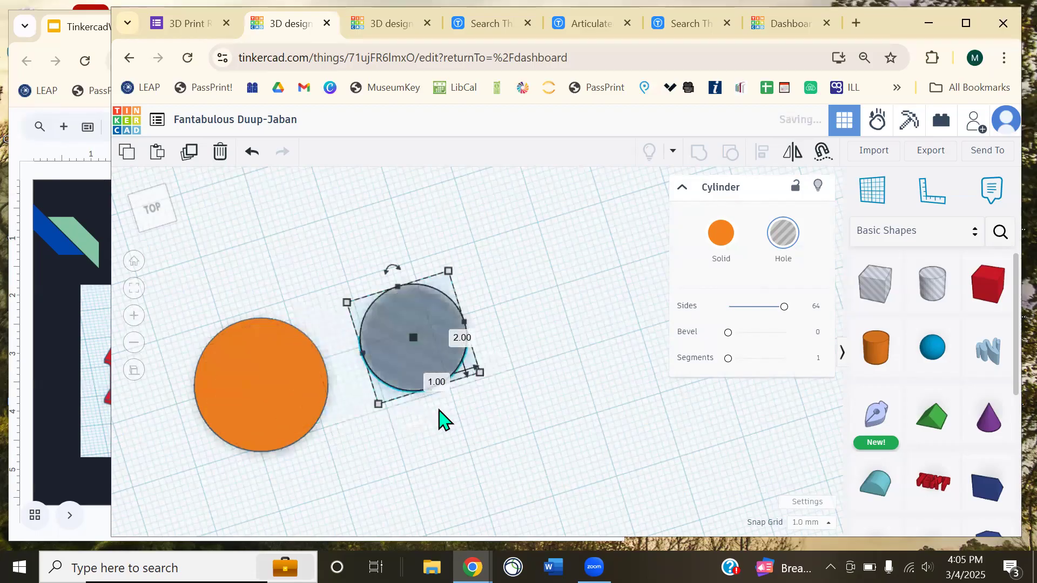
{"action": "left_click", "coordinate": [439, 419]}
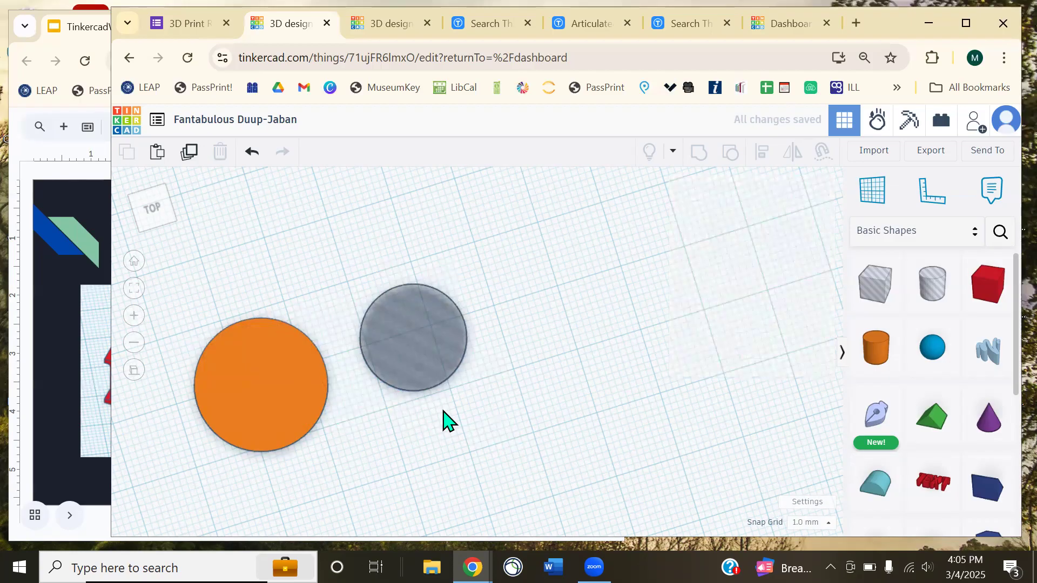
{"action": "right_click_drag", "start_coordinate": [443, 420], "coordinate": [523, 375]}
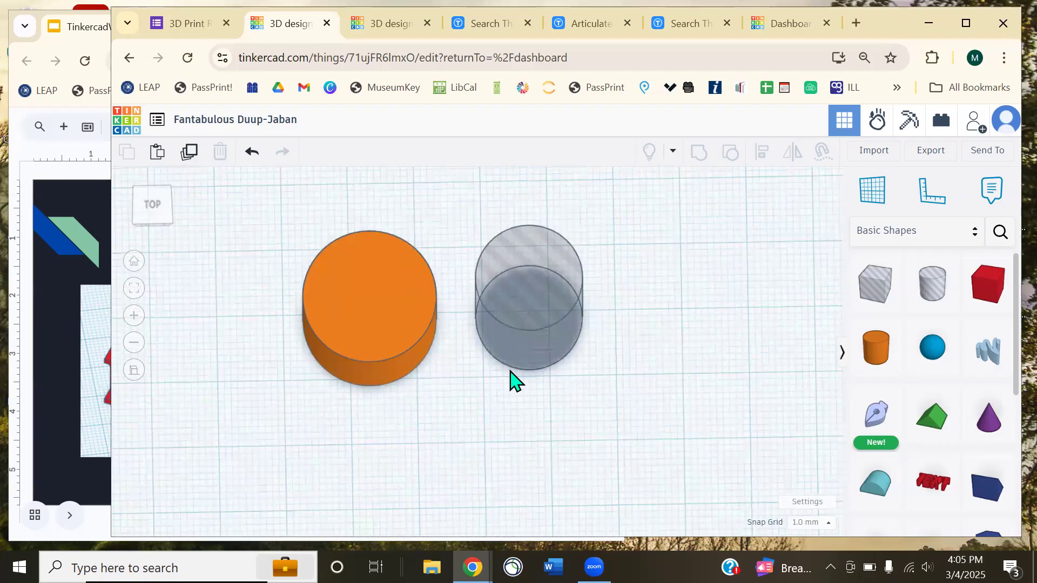
{"action": "right_click_drag", "start_coordinate": [511, 378], "coordinate": [587, 367]}
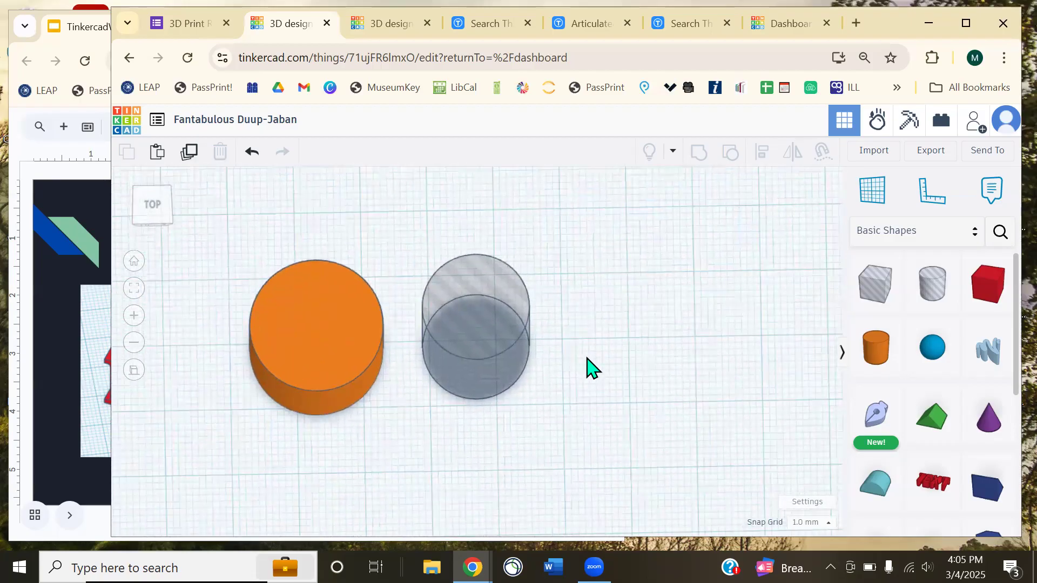
{"action": "left_click", "coordinate": [473, 370]}
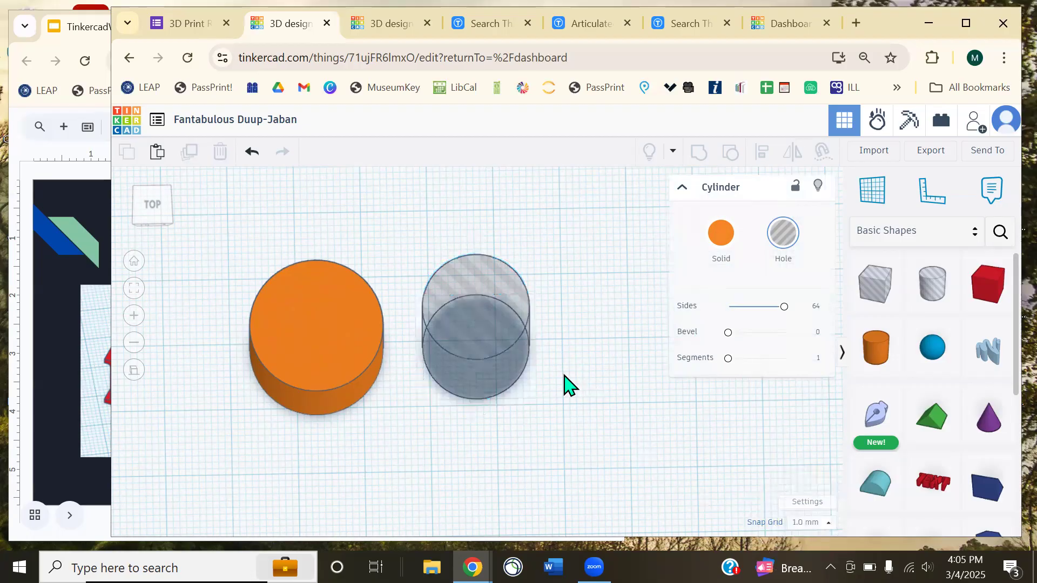
- Nudge the hole cylinder around with the arrow keys and a short drag
{"action": "key", "text": "Left"}
{"action": "key", "text": "Left"}
{"action": "key", "text": "Left"}
{"action": "key", "text": "Left"}
{"action": "key", "text": "Right"}
{"action": "key", "text": "Right"}
{"action": "key", "text": "Right"}
{"action": "key", "text": "Right"}
{"action": "key", "text": "Up"}
{"action": "key", "text": "Up"}
{"action": "key", "text": "Up"}
{"action": "key", "text": "Right"}
{"action": "key", "text": "Right"}
{"action": "key", "text": "Right"}
{"action": "key", "text": "Right"}
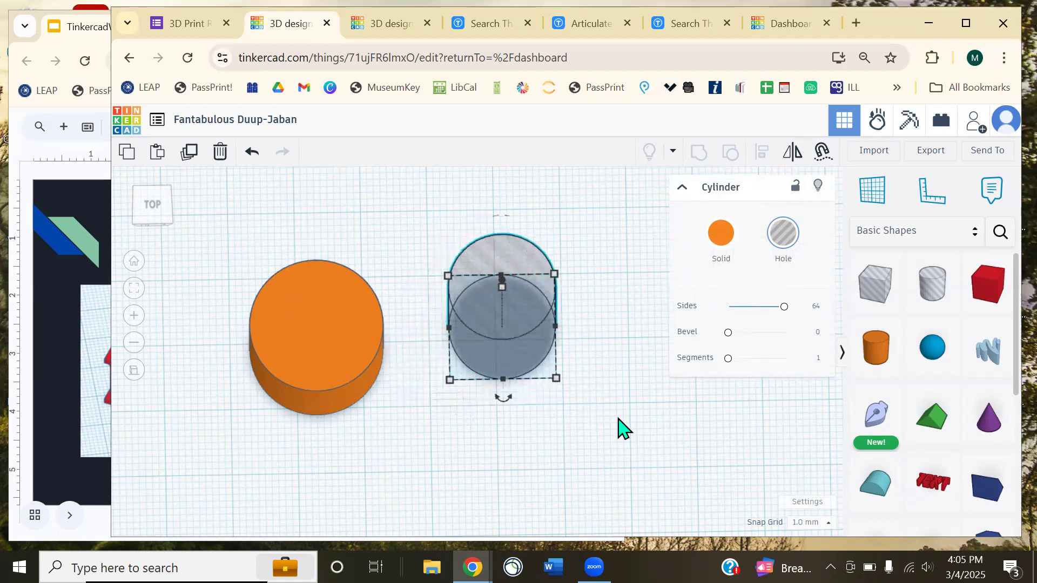
{"action": "left_click_drag", "start_coordinate": [528, 365], "coordinate": [578, 373]}
{"action": "key", "text": "Up"}
{"action": "key", "text": "Up"}
{"action": "key", "text": "Left"}
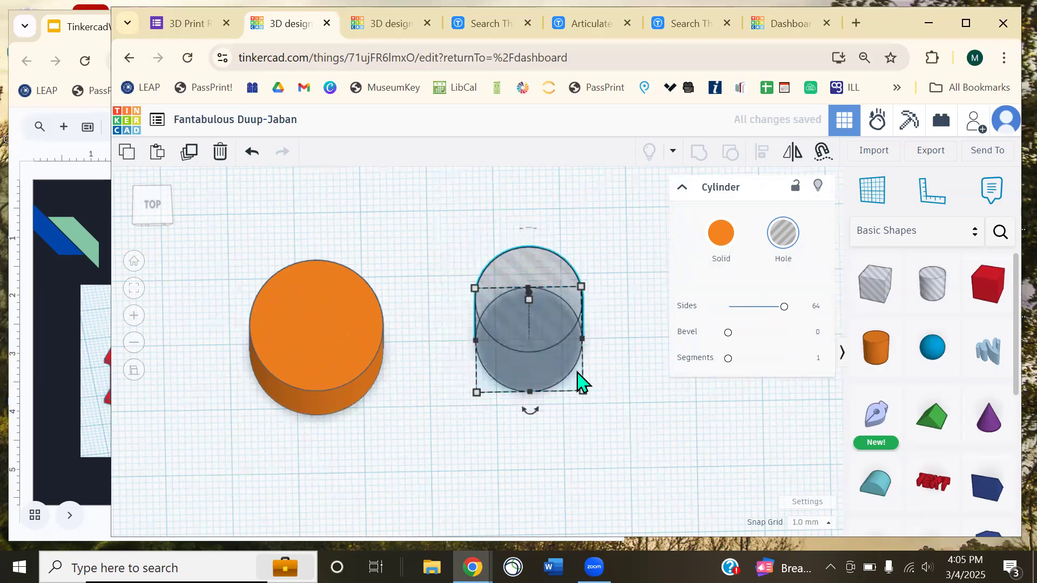
{"action": "key", "text": "Left"}
{"action": "key", "text": "Left"}
{"action": "key", "text": "Down"}
{"action": "key", "text": "Down"}
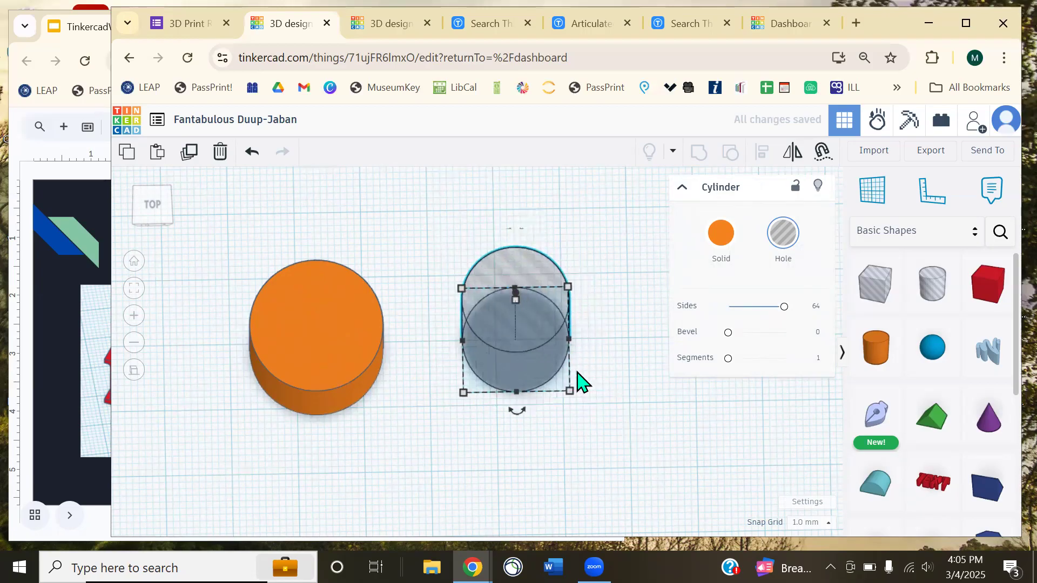
- Set Snap Grid to 5.0 mm and move the hole onto the orange cylinder
{"action": "left_click", "coordinate": [815, 523]}
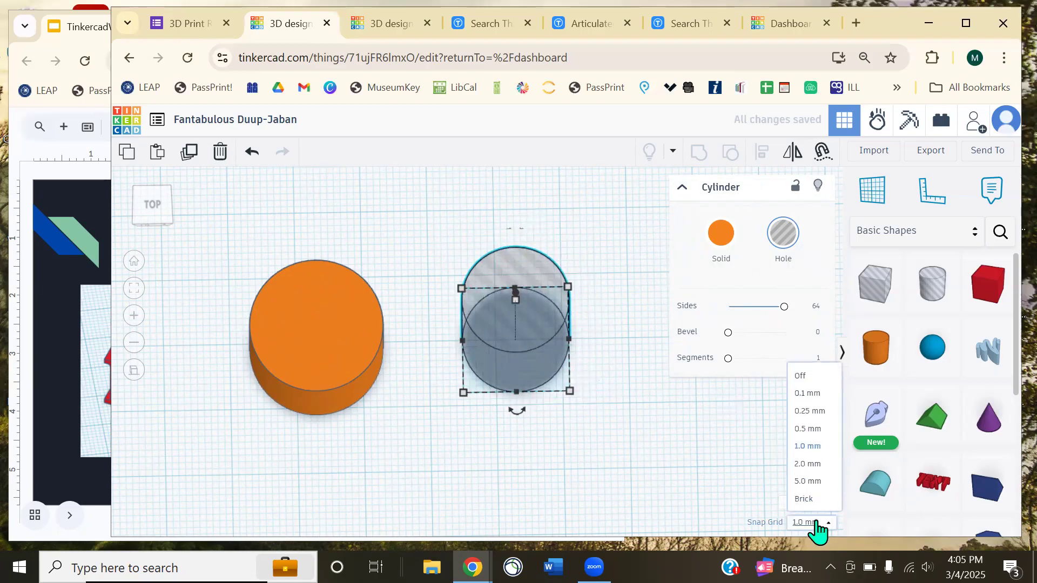
{"action": "left_click", "coordinate": [814, 481]}
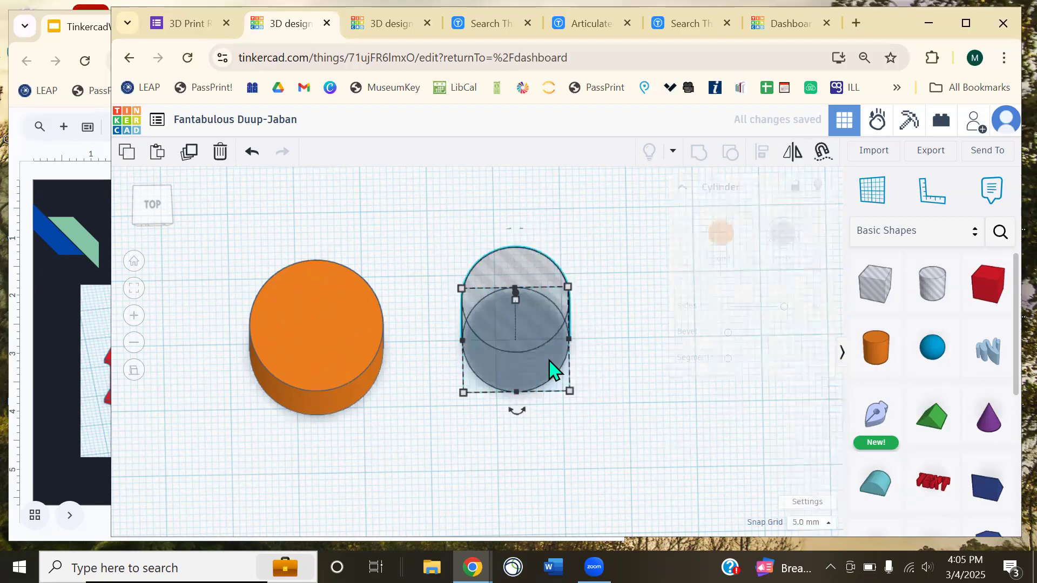
{"action": "key", "text": "Left"}
{"action": "key", "text": "Left"}
{"action": "key", "text": "Right"}
{"action": "key", "text": "Right"}
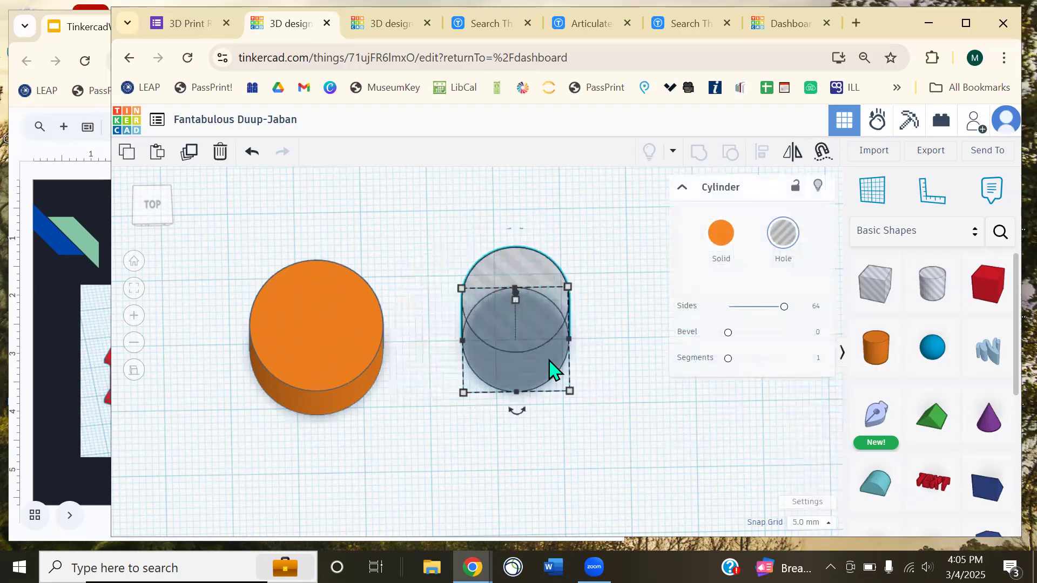
{"action": "left_click_drag", "start_coordinate": [551, 370], "coordinate": [342, 365]}
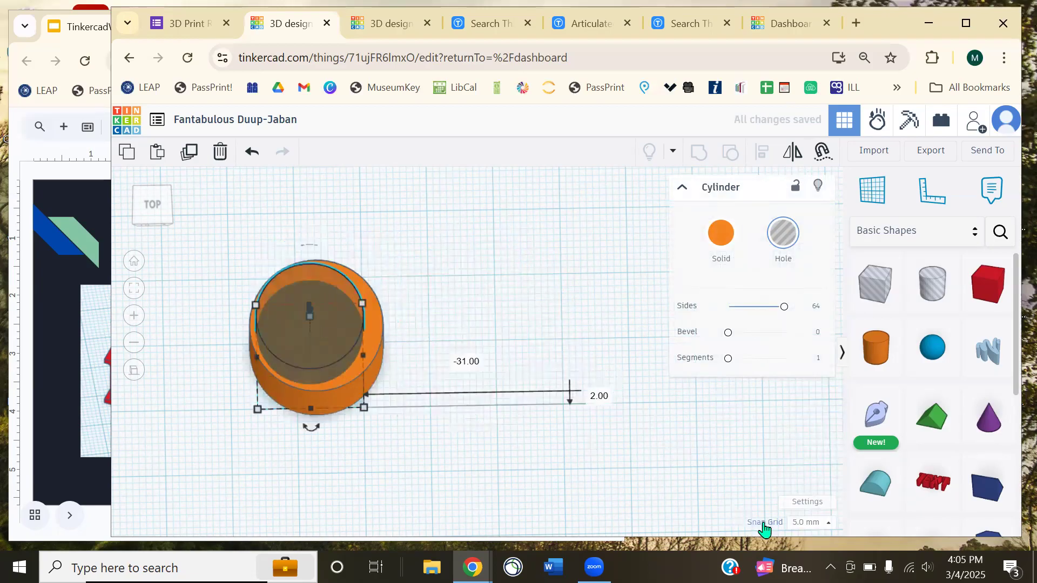
- Switch Snap Grid to 0.1 mm and fine-tune the hole's position over the orange cylinder
{"action": "left_click", "coordinate": [830, 523]}
{"action": "left_click", "coordinate": [809, 394]}
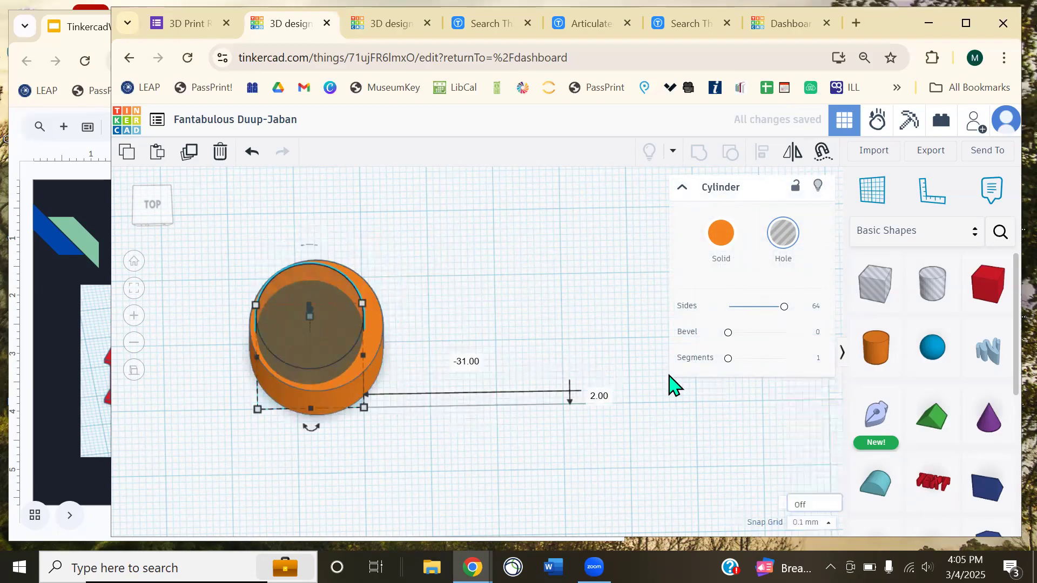
{"action": "left_click", "coordinate": [468, 324]}
{"action": "middle_click_drag", "start_coordinate": [412, 315], "coordinate": [540, 338]}
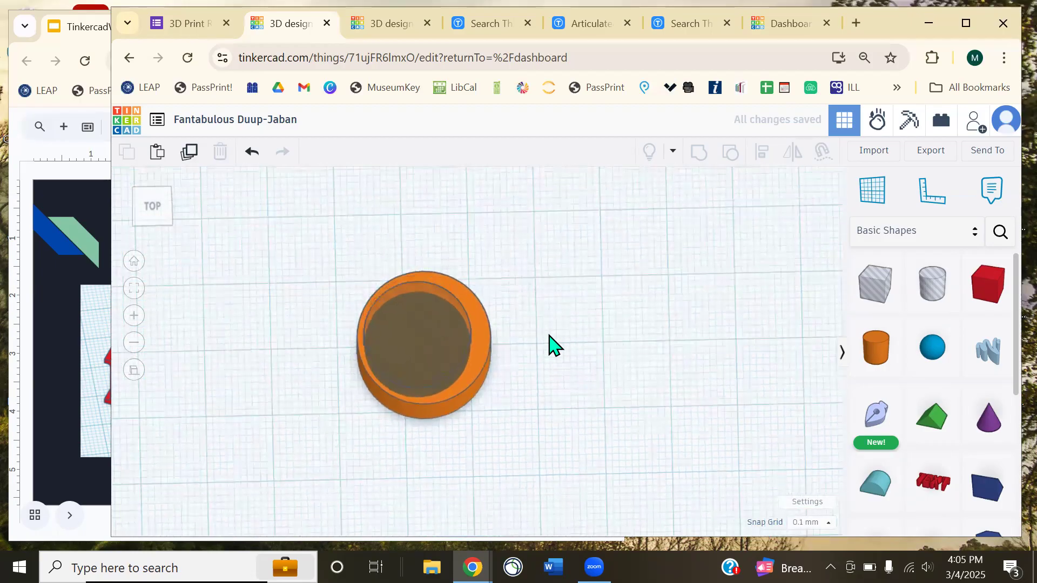
{"action": "left_click_drag", "start_coordinate": [429, 359], "coordinate": [440, 329]}
{"action": "scroll", "coordinate": [436, 350], "scroll_direction": "up", "scroll_amount": 3}
{"action": "left_click", "coordinate": [564, 323]}
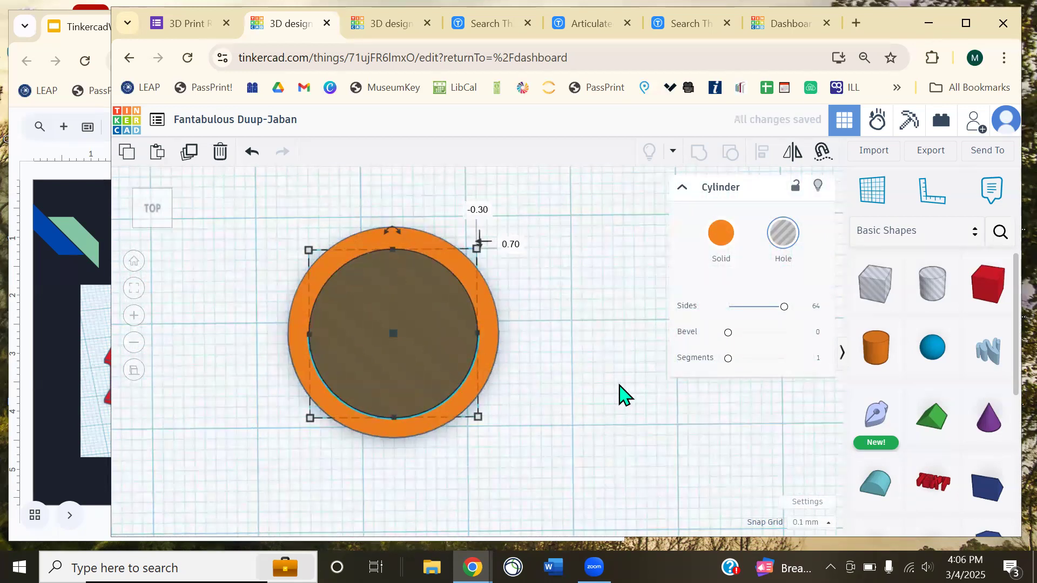
- Undo the hole's last move so it stands beside the orange cylinder again
{"action": "left_click", "coordinate": [616, 397]}
{"action": "key", "text": "ctrl+z"}
{"action": "key", "text": "ctrl+z"}
{"action": "right_click_drag", "start_coordinate": [593, 419], "coordinate": [591, 369]}
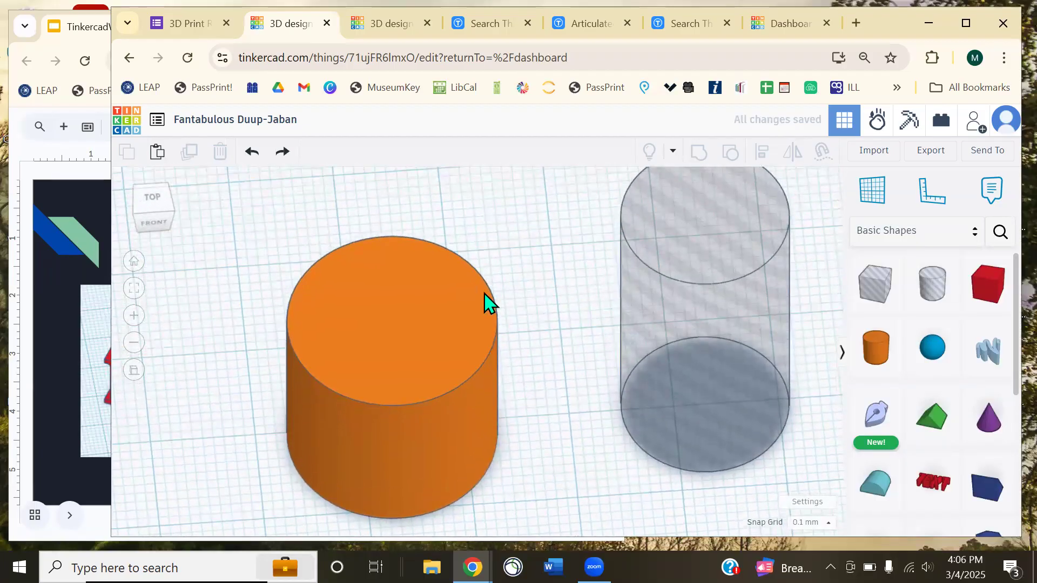
{"action": "scroll", "coordinate": [486, 307], "scroll_direction": "down", "scroll_amount": 5}
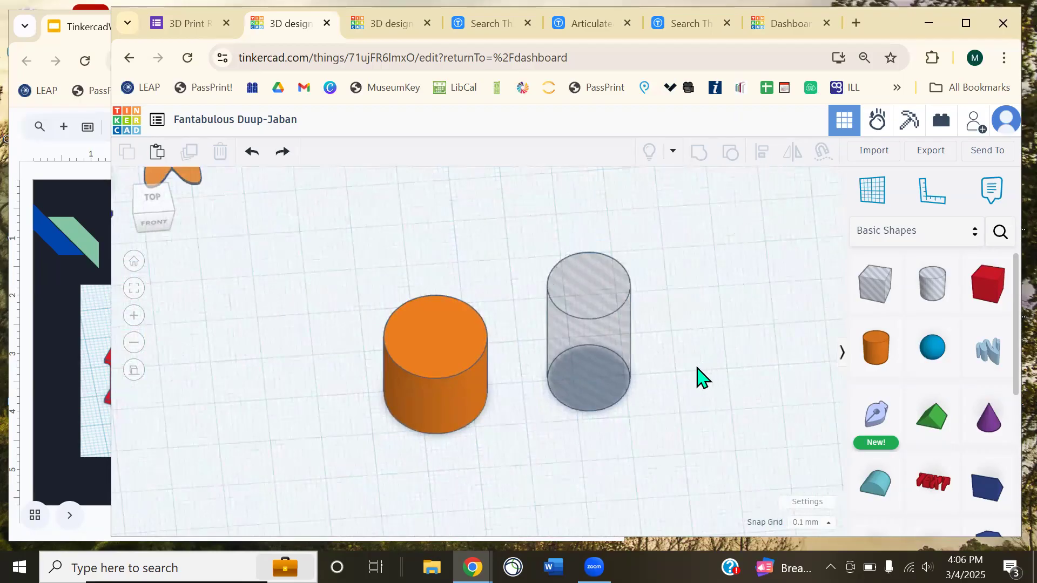
- Marquee-select both cylinders and shift them left together
{"action": "left_click_drag", "start_coordinate": [675, 424], "coordinate": [423, 351]}
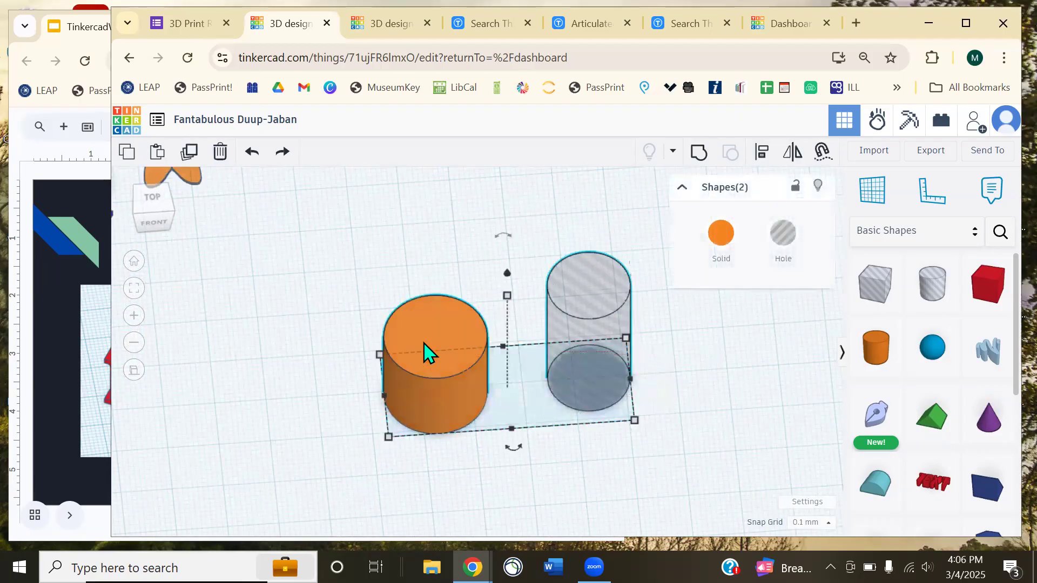
{"action": "right_click_drag", "start_coordinate": [730, 399], "coordinate": [695, 409]}
{"action": "left_click", "coordinate": [701, 427]}
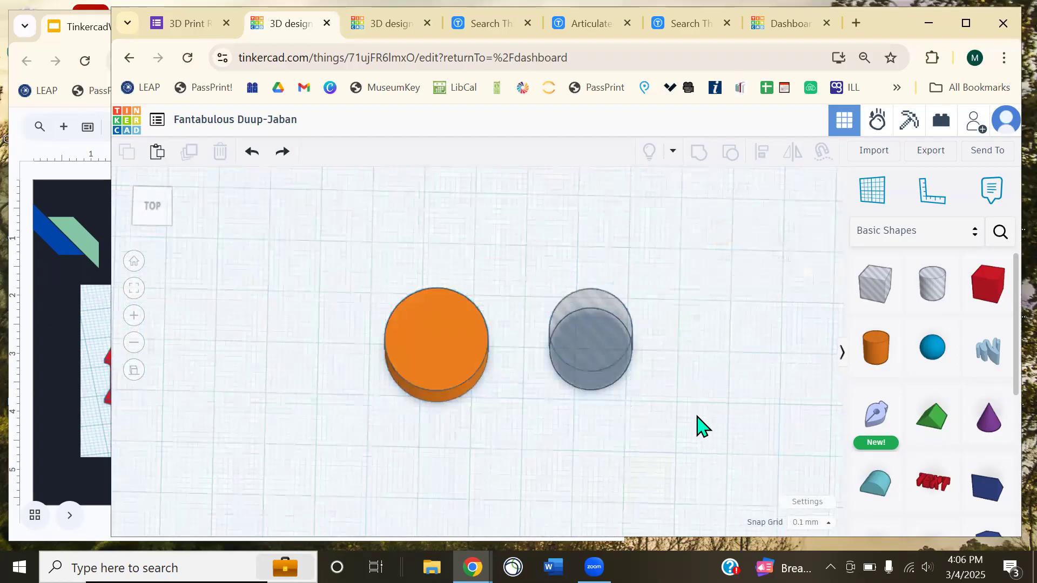
{"action": "left_click_drag", "start_coordinate": [675, 424], "coordinate": [361, 262]}
{"action": "right_click_drag", "start_coordinate": [694, 322], "coordinate": [614, 371]}
{"action": "left_click_drag", "start_coordinate": [613, 371], "coordinate": [573, 340]}
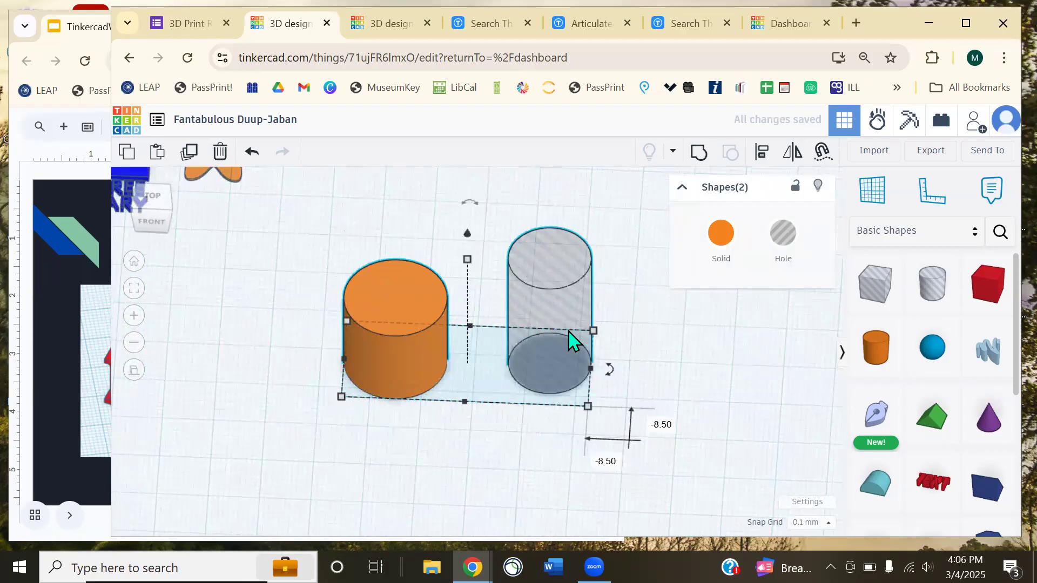
- Use Align on both cylinders to centre the hole in the orange one, leaving an even rim
{"action": "left_click", "coordinate": [759, 157]}
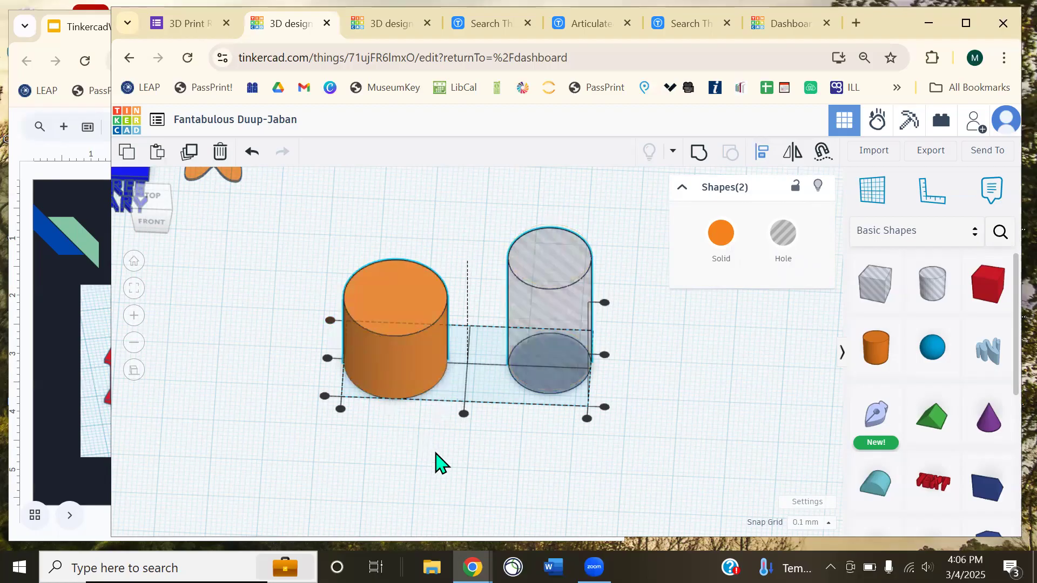
{"action": "right_click_drag", "start_coordinate": [439, 462], "coordinate": [428, 539]}
{"action": "left_click_drag", "start_coordinate": [328, 287], "coordinate": [330, 296]}
{"action": "left_click", "coordinate": [562, 426]}
{"action": "left_click_drag", "start_coordinate": [553, 331], "coordinate": [573, 239]}
{"action": "left_click_drag", "start_coordinate": [428, 234], "coordinate": [637, 342]}
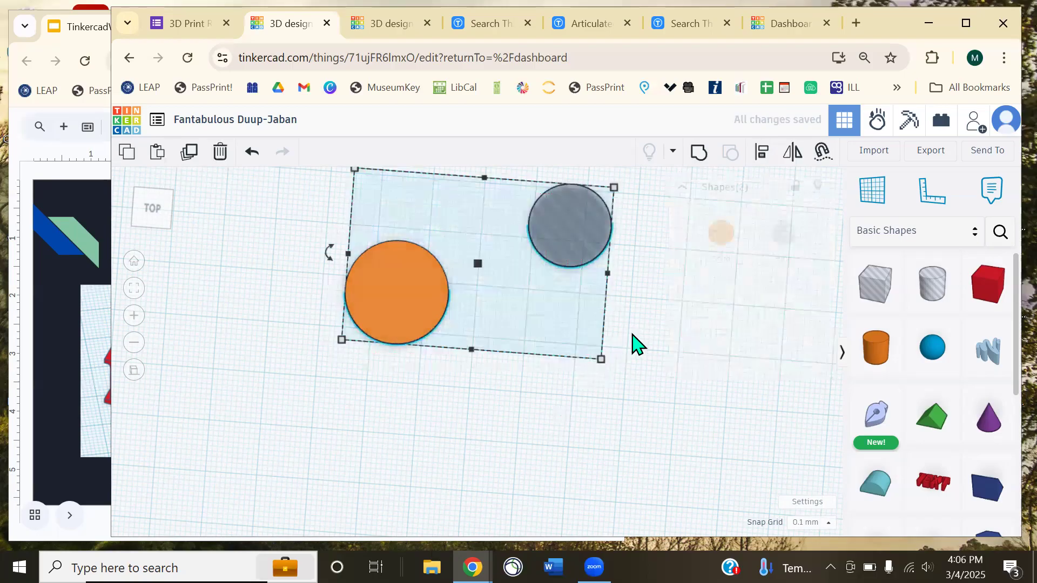
{"action": "left_click_drag", "start_coordinate": [607, 273], "coordinate": [626, 276]}
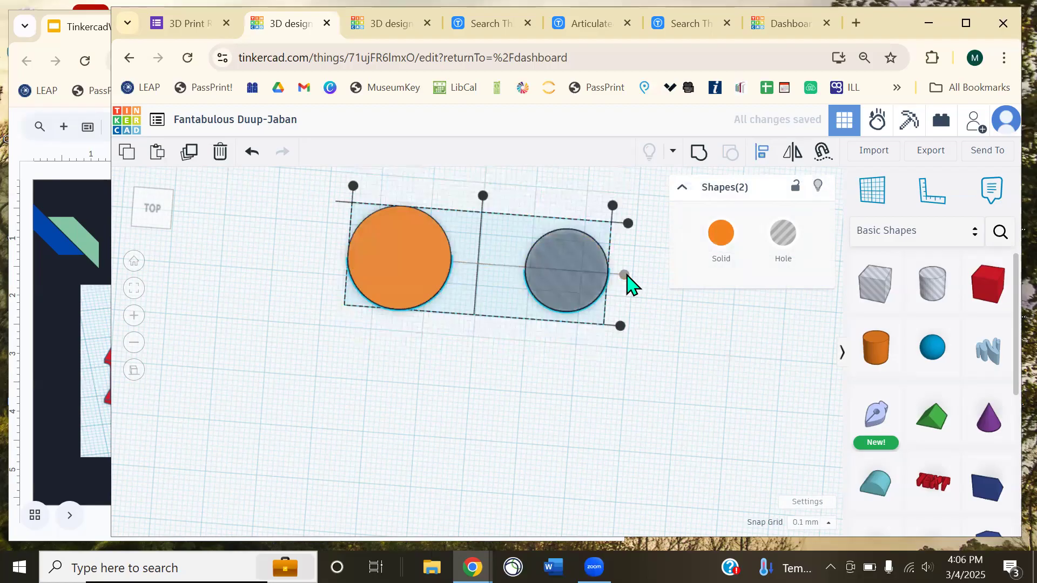
{"action": "left_click", "coordinate": [482, 194]}
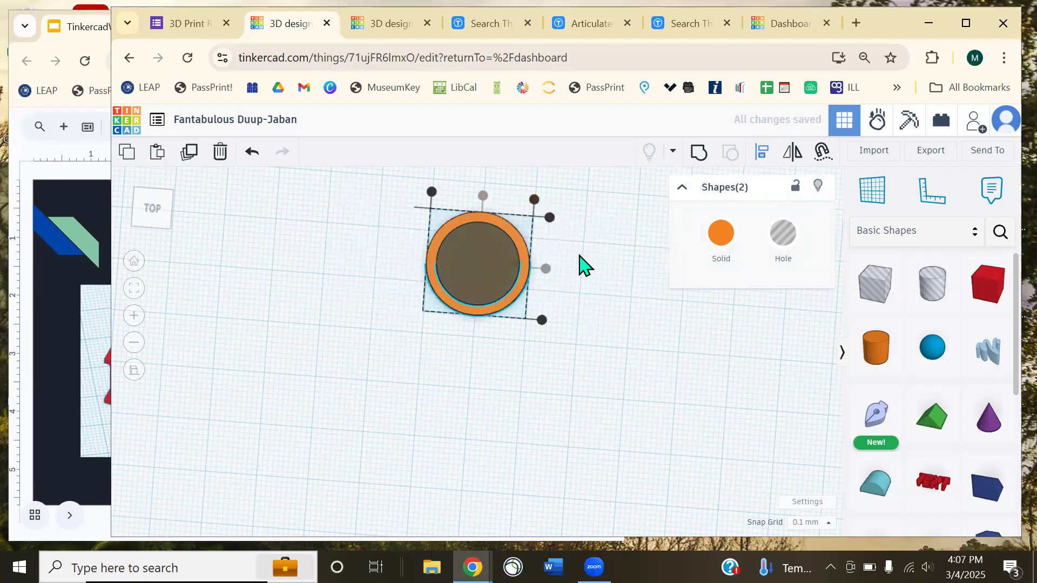
{"action": "right_click_drag", "start_coordinate": [579, 265], "coordinate": [598, 233]}
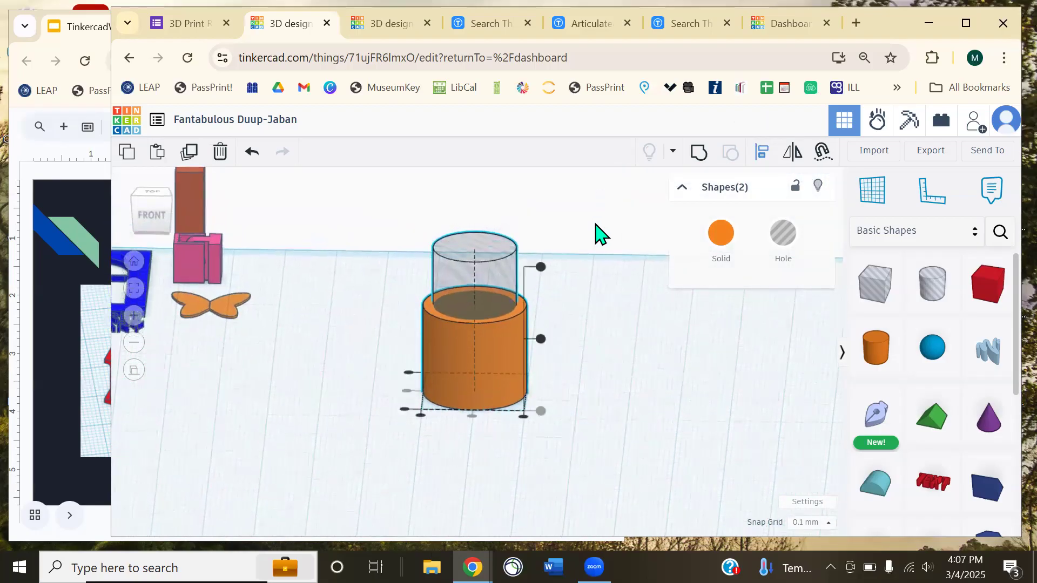
{"action": "scroll", "coordinate": [556, 342], "scroll_direction": "up", "scroll_amount": 3}
- Adjust the hole's top height handle so it rises about 20.40 above the orange cylinder
{"action": "scroll", "coordinate": [610, 324], "scroll_direction": "up", "scroll_amount": 2}
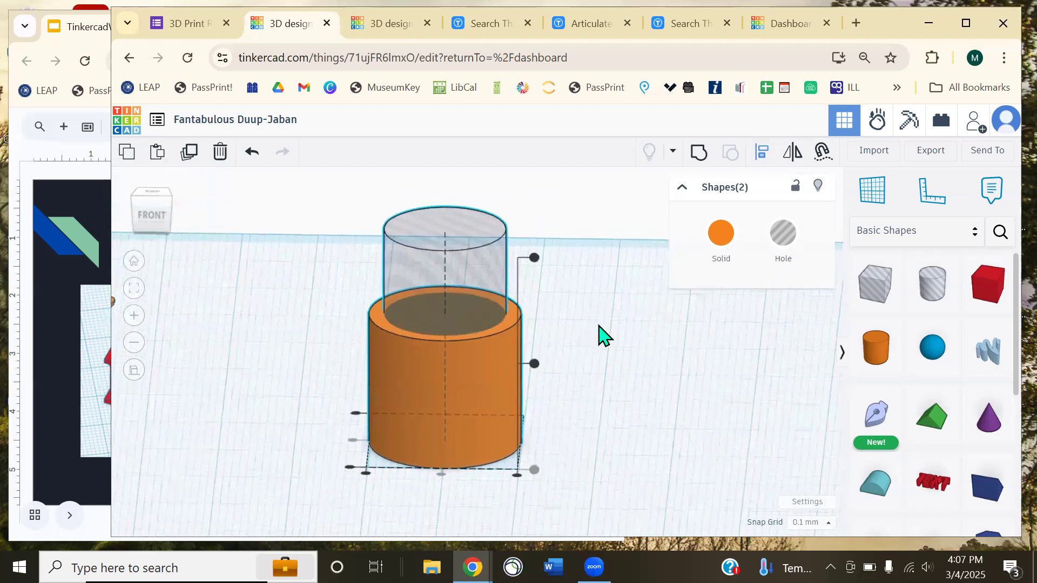
{"action": "right_click_drag", "start_coordinate": [600, 335], "coordinate": [524, 426]}
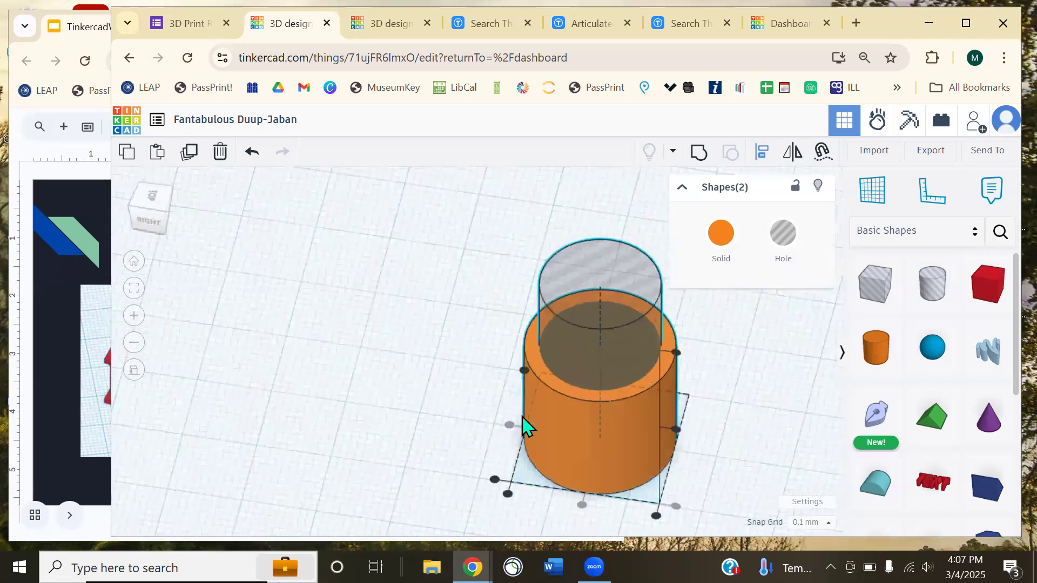
{"action": "left_click", "coordinate": [740, 400]}
{"action": "middle_click_drag", "start_coordinate": [736, 400], "coordinate": [621, 405]}
{"action": "right_click_drag", "start_coordinate": [501, 388], "coordinate": [601, 444]}
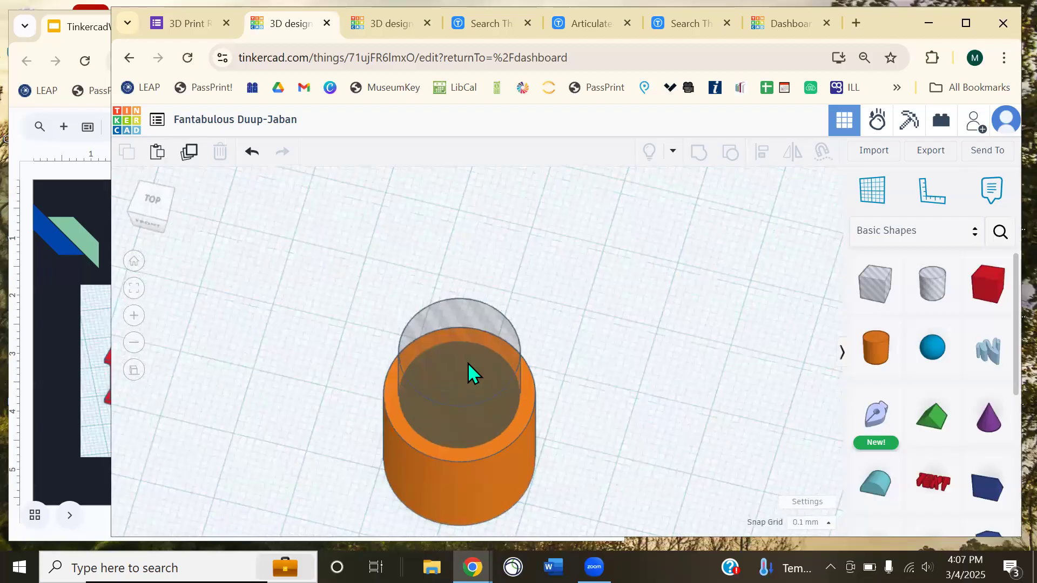
{"action": "left_click", "coordinate": [472, 373]}
{"action": "right_click_drag", "start_coordinate": [567, 335], "coordinate": [471, 294]}
{"action": "left_click_drag", "start_coordinate": [467, 294], "coordinate": [495, 354]}
{"action": "left_click", "coordinate": [616, 459]}
{"action": "right_click_drag", "start_coordinate": [626, 465], "coordinate": [629, 267]}
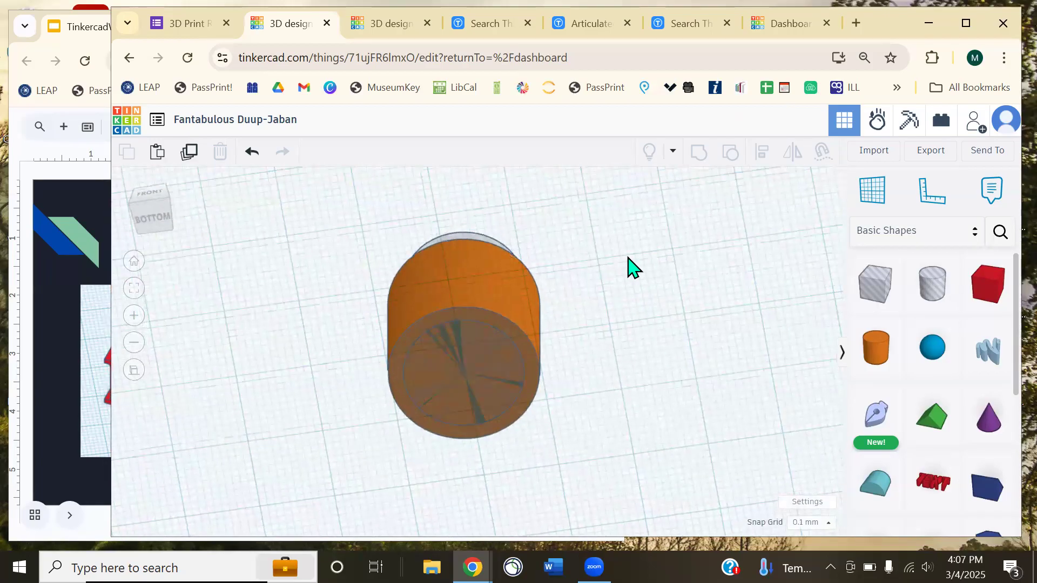
{"action": "right_click_drag", "start_coordinate": [638, 264], "coordinate": [685, 432]}
- Select both shapes and group them into a hollow orange ring
{"action": "left_click_drag", "start_coordinate": [597, 452], "coordinate": [366, 265]}
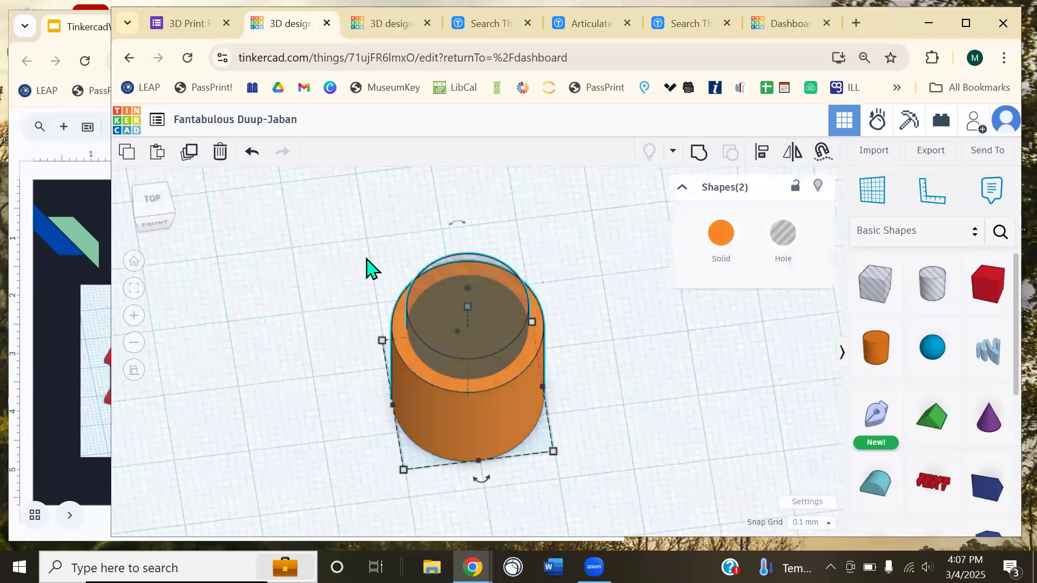
{"action": "left_click", "coordinate": [691, 158]}
{"action": "left_click", "coordinate": [646, 313]}
{"action": "right_click_drag", "start_coordinate": [645, 312], "coordinate": [586, 410]}
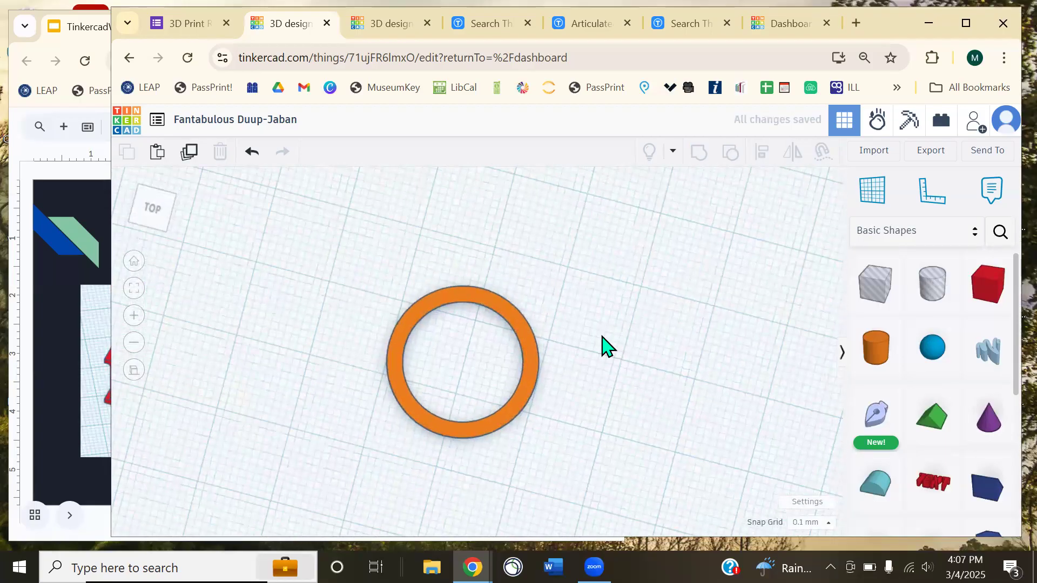
{"action": "right_click_drag", "start_coordinate": [629, 307], "coordinate": [618, 224]}
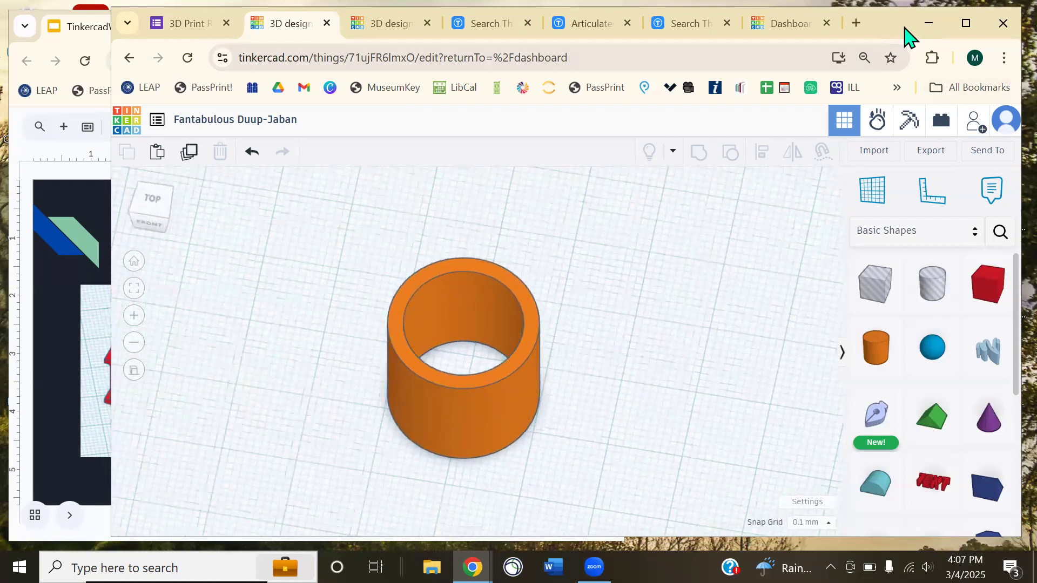
{"action": "left_click_drag", "start_coordinate": [905, 29], "coordinate": [924, 29]}
{"action": "left_click", "coordinate": [40, 307]}
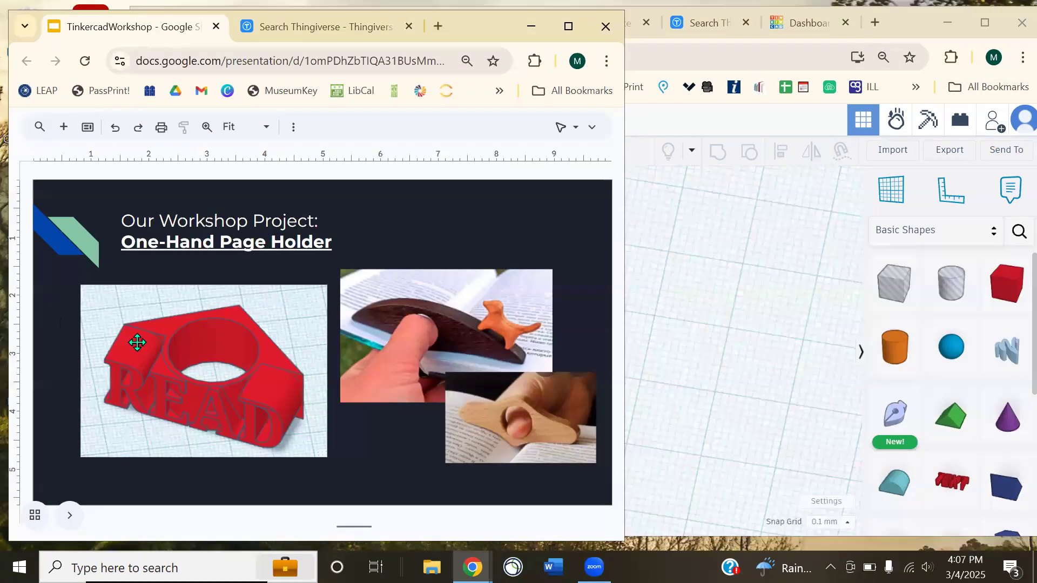
{"action": "left_click", "coordinate": [202, 385]}
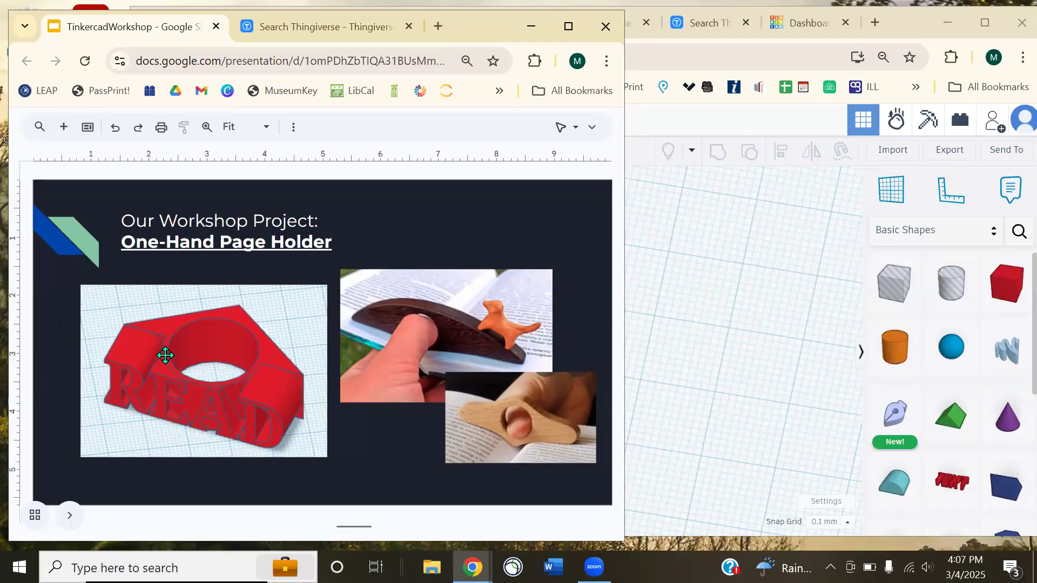
{"action": "left_click", "coordinate": [675, 353]}
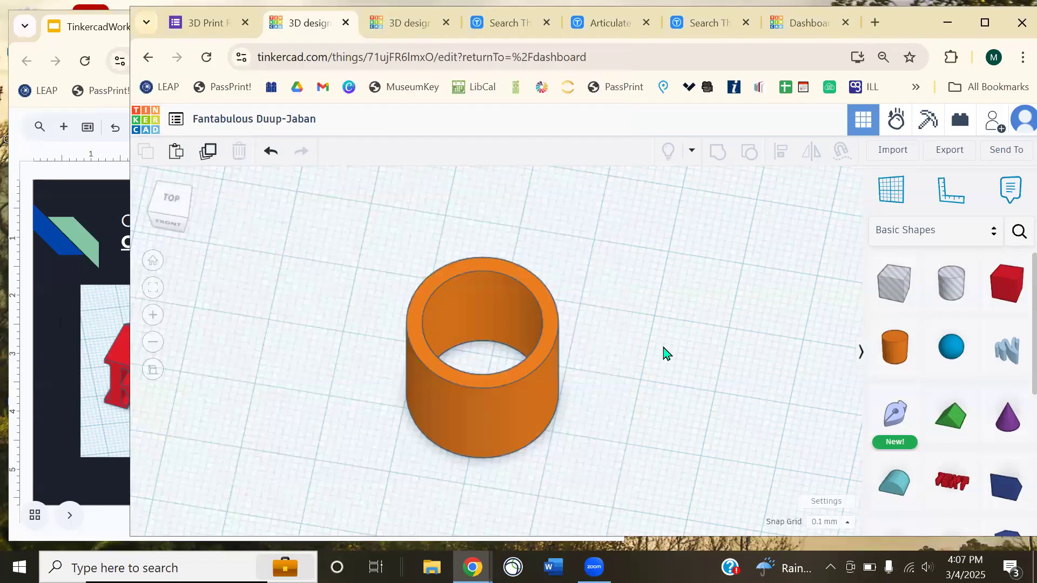
- Undo the ring grouping and resize the inner hole to 18.20 so it nearly fills the cylinder
{"action": "key", "text": "ctrl+z"}
{"action": "right_click_drag", "start_coordinate": [666, 316], "coordinate": [689, 378]}
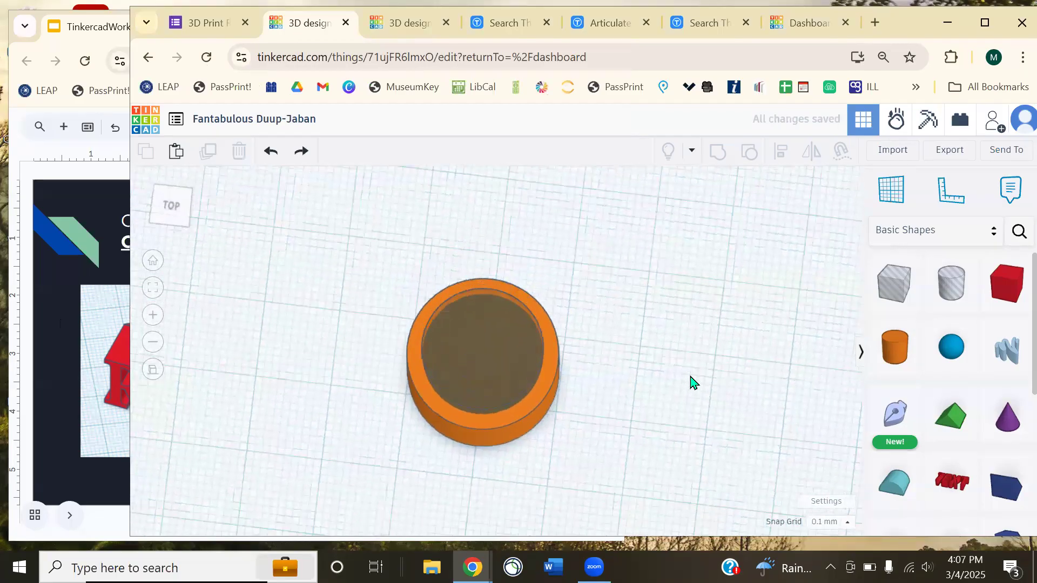
{"action": "left_click", "coordinate": [500, 364]}
{"action": "scroll", "coordinate": [516, 365], "scroll_direction": "up", "scroll_amount": 5}
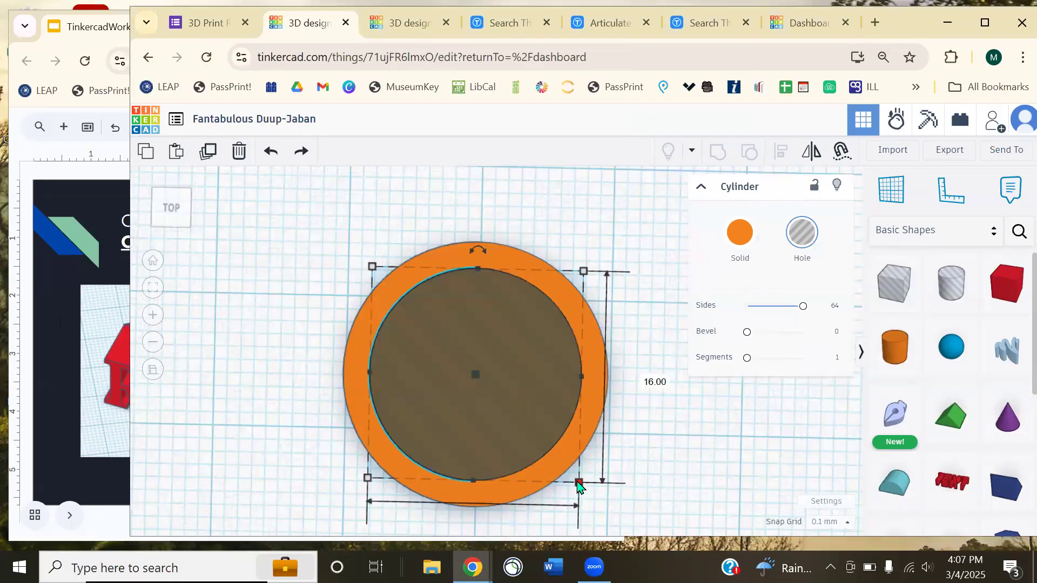
{"action": "left_click_drag", "start_coordinate": [578, 485], "coordinate": [608, 432]}
{"action": "key", "text": "ctrl+z"}
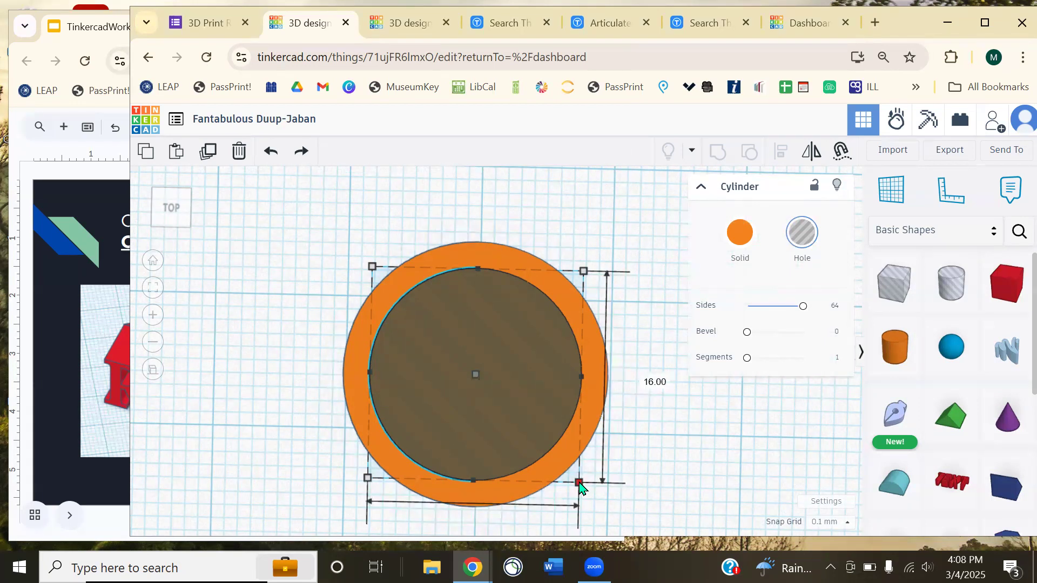
{"action": "left_click_drag", "start_coordinate": [579, 486], "coordinate": [578, 462]}
{"action": "left_click_drag", "start_coordinate": [578, 270], "coordinate": [490, 382]}
{"action": "key", "text": "ctrl+z"}
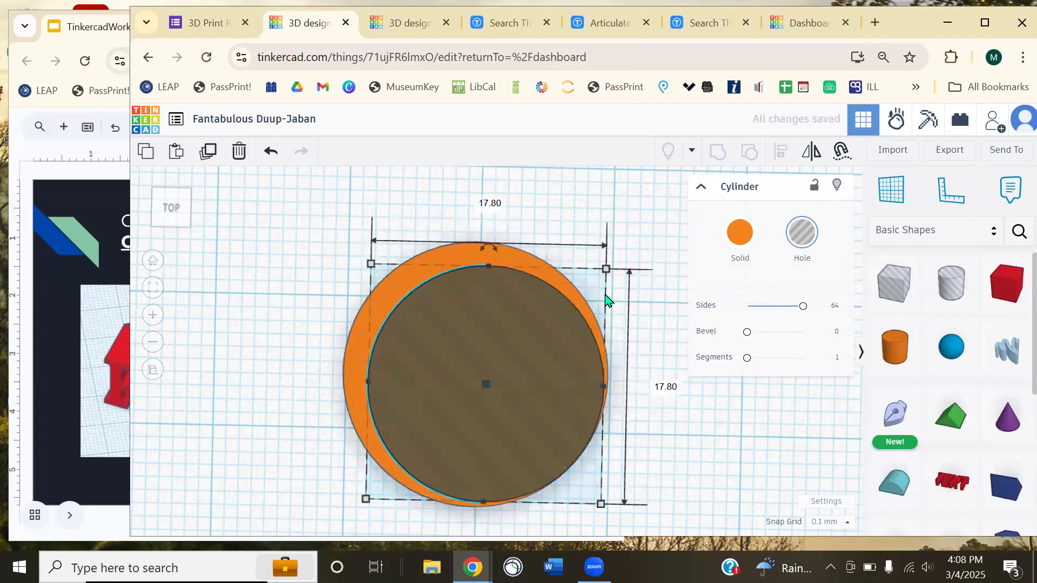
{"action": "key", "text": "ctrl+z"}
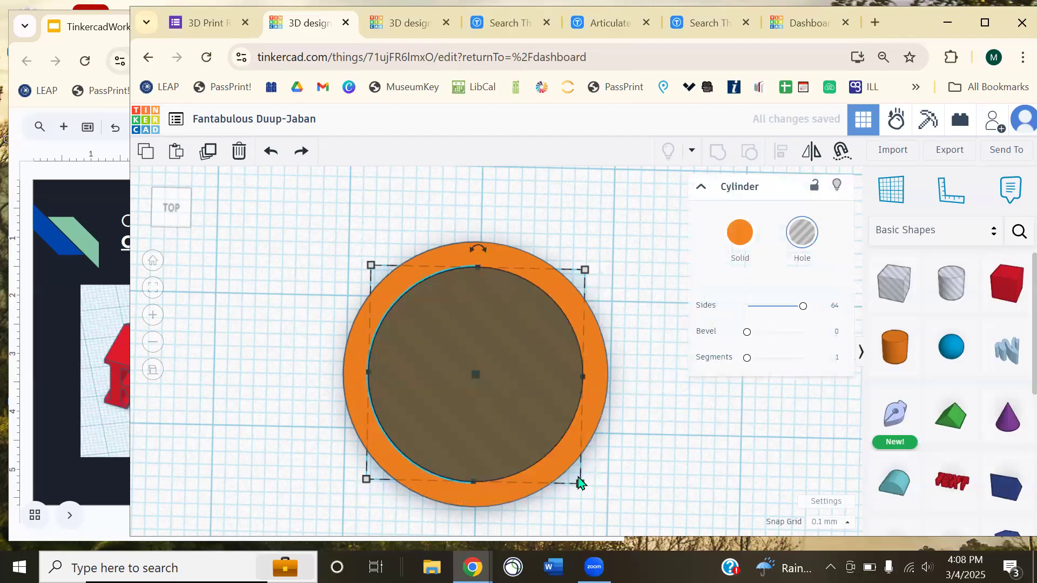
{"action": "left_click_drag", "start_coordinate": [581, 480], "coordinate": [594, 452]}
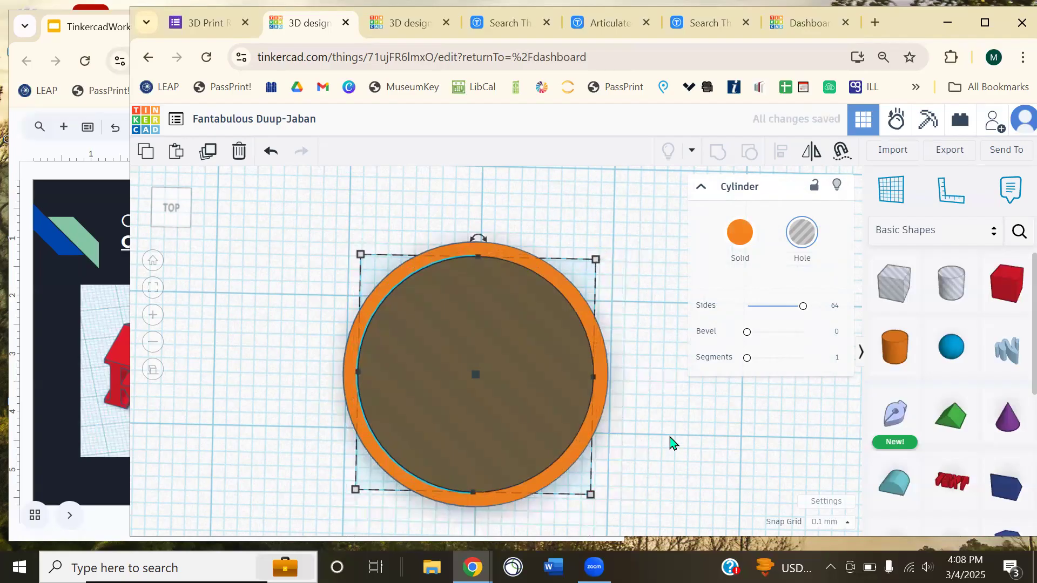
- Marquee-select both the orange cylinder and the hole, fitting the view around them
{"action": "right_click_drag", "start_coordinate": [669, 443], "coordinate": [675, 370]}
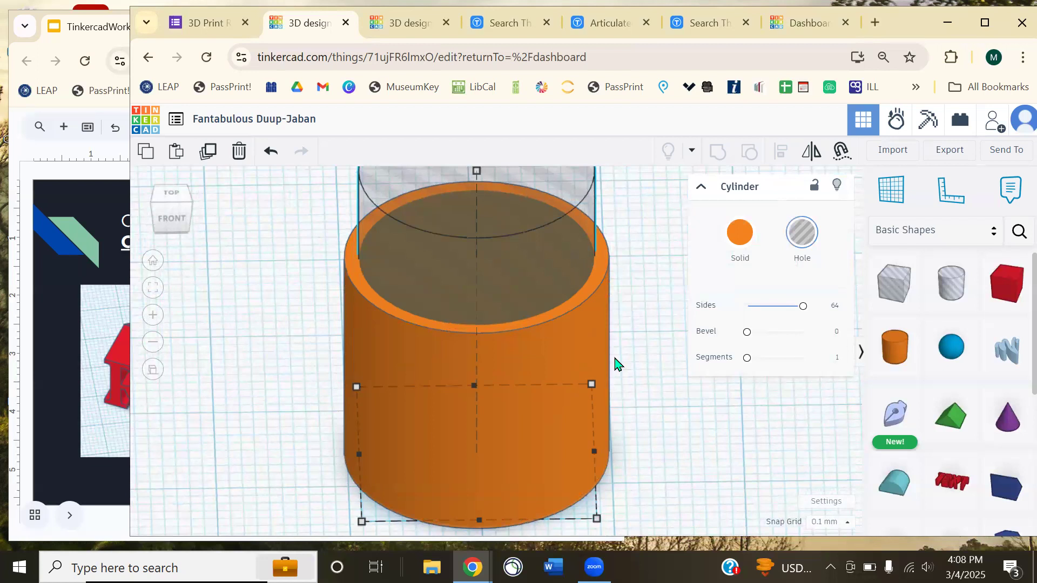
{"action": "left_click", "coordinate": [98, 365]}
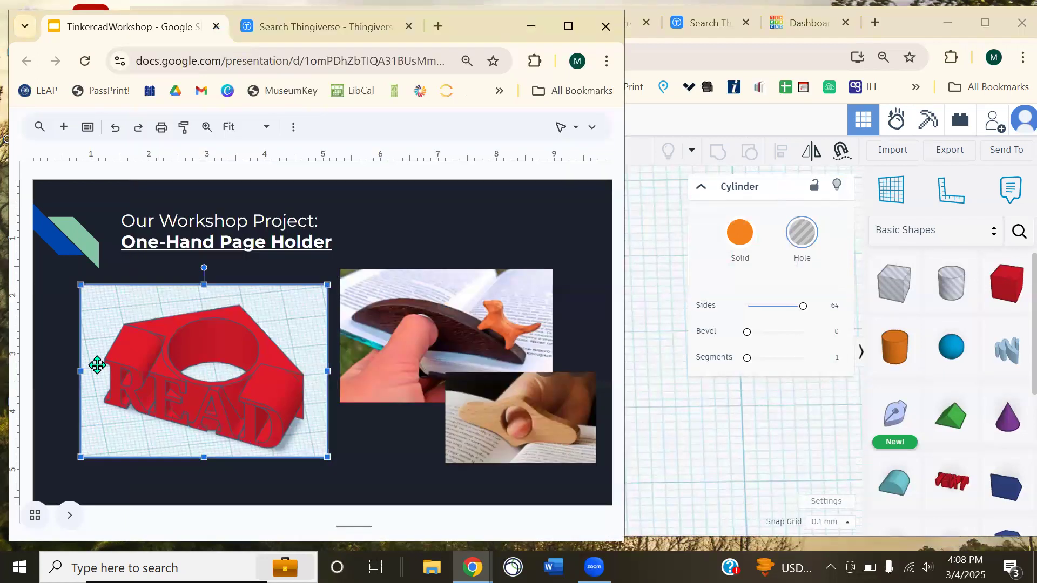
{"action": "left_click", "coordinate": [647, 292]}
{"action": "left_click", "coordinate": [650, 305]}
{"action": "left_click_drag", "start_coordinate": [640, 282], "coordinate": [414, 351]}
{"action": "scroll", "coordinate": [467, 322], "scroll_direction": "down", "scroll_amount": 3}
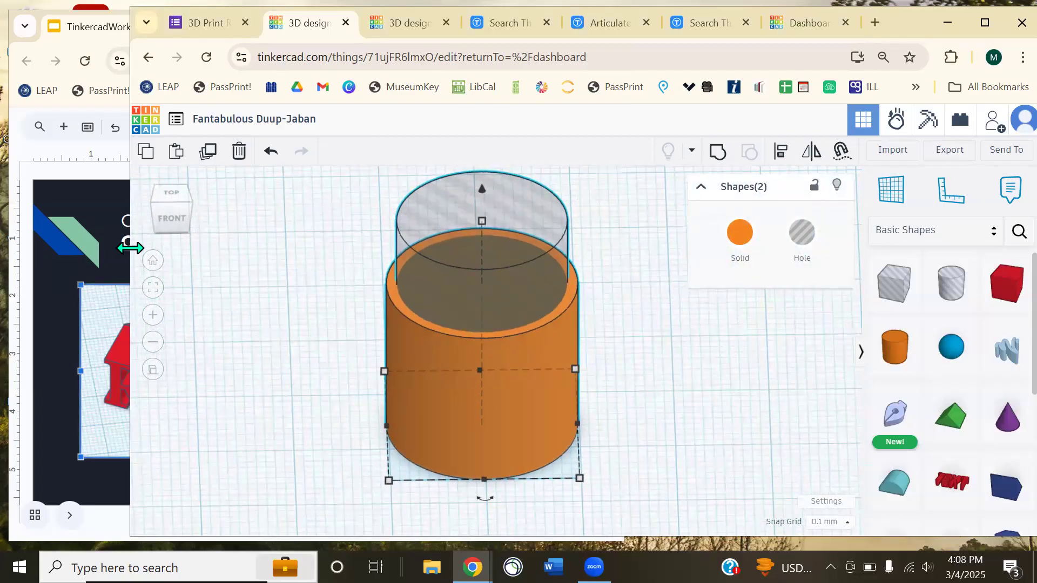
{"action": "left_click", "coordinate": [153, 292]}
- Group the cylinder and hole into one hollow orange tube and inspect it
{"action": "left_click", "coordinate": [718, 153]}
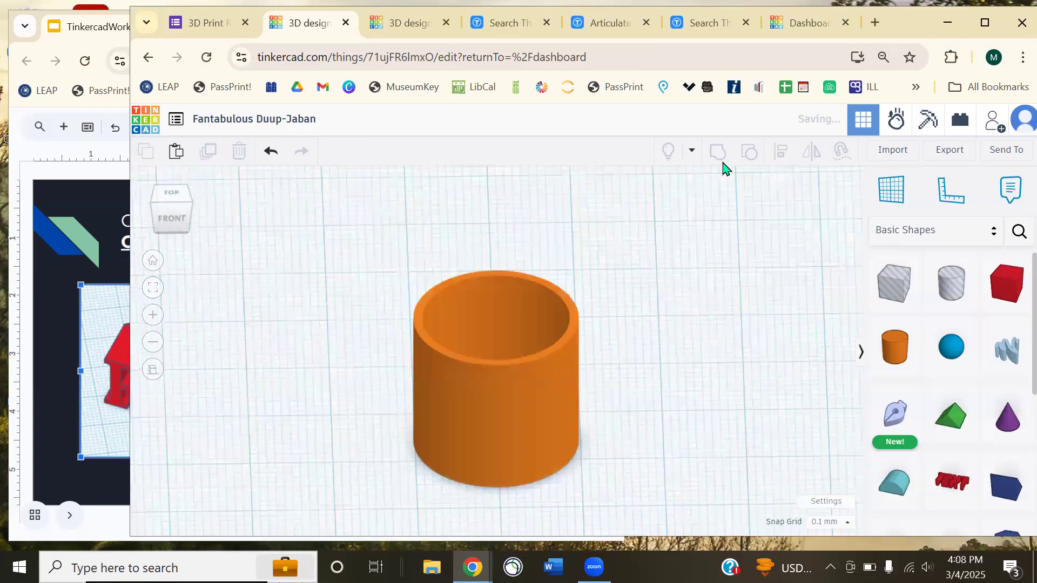
{"action": "left_click", "coordinate": [659, 322]}
{"action": "right_click_drag", "start_coordinate": [657, 333], "coordinate": [637, 294]}
{"action": "right_click_drag", "start_coordinate": [695, 326], "coordinate": [558, 296]}
{"action": "mouse_move", "coordinate": [517, 368]}
{"action": "left_mouse_down"}
{"action": "mouse_move", "coordinate": [491, 400]}
{"action": "mouse_move", "coordinate": [479, 391]}
{"action": "mouse_move", "coordinate": [503, 373]}
{"action": "left_mouse_up"}
{"action": "left_click", "coordinate": [750, 152]}
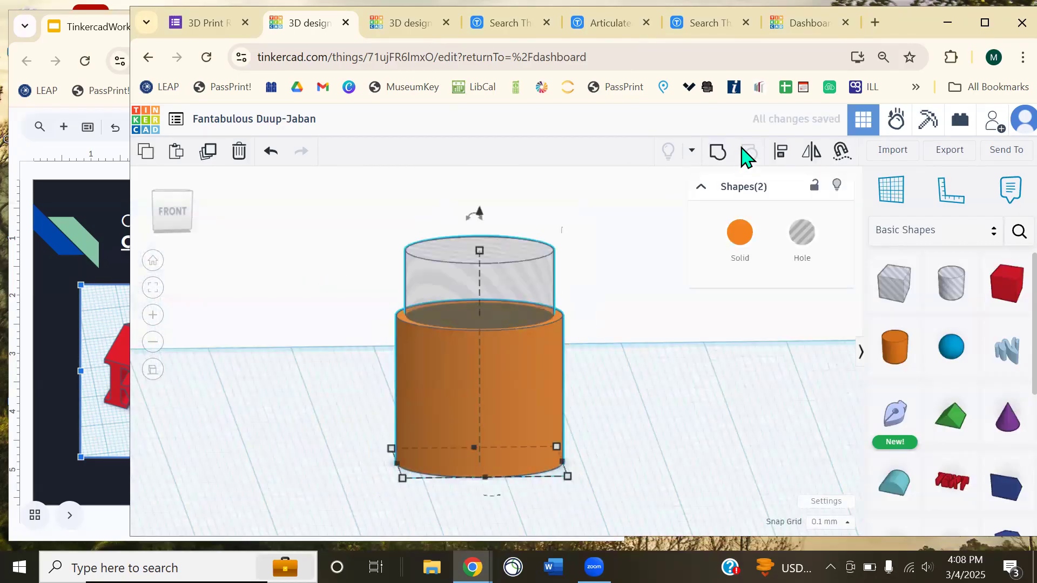
{"action": "left_click", "coordinate": [717, 153]}
{"action": "left_click", "coordinate": [598, 352]}
{"action": "left_click", "coordinate": [552, 359]}
{"action": "right_click_drag", "start_coordinate": [672, 368], "coordinate": [500, 389]}
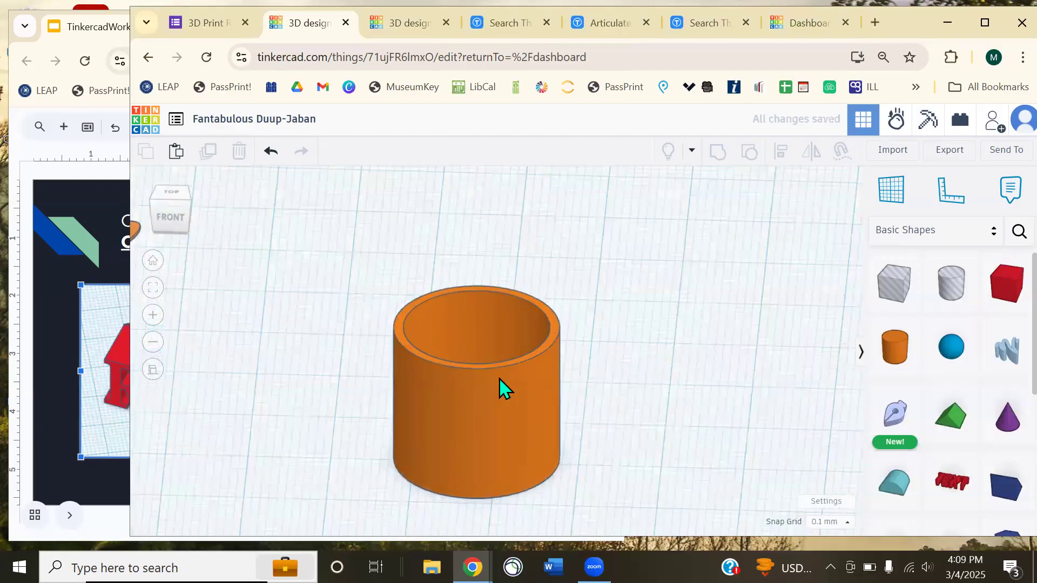
{"action": "left_click", "coordinate": [477, 336]}
- Drag the tube's height handle, trying heights of 10.00, 28.30 and 8.00
{"action": "left_click_drag", "start_coordinate": [476, 359], "coordinate": [478, 383]}
{"action": "left_click", "coordinate": [578, 387]}
{"action": "right_click_drag", "start_coordinate": [579, 387], "coordinate": [475, 435]}
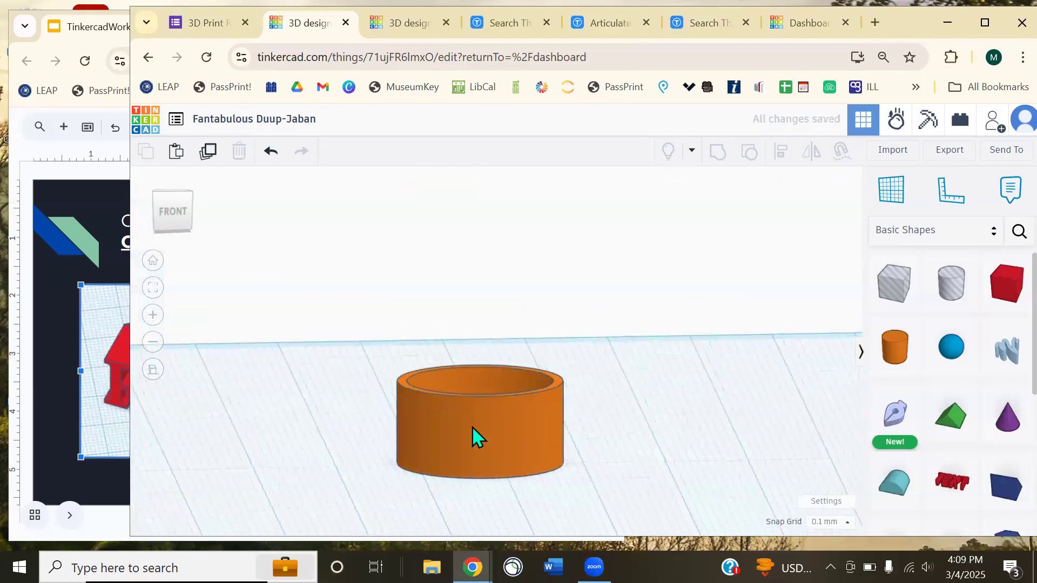
{"action": "left_click", "coordinate": [481, 387]}
{"action": "left_click_drag", "start_coordinate": [496, 307], "coordinate": [510, 229]}
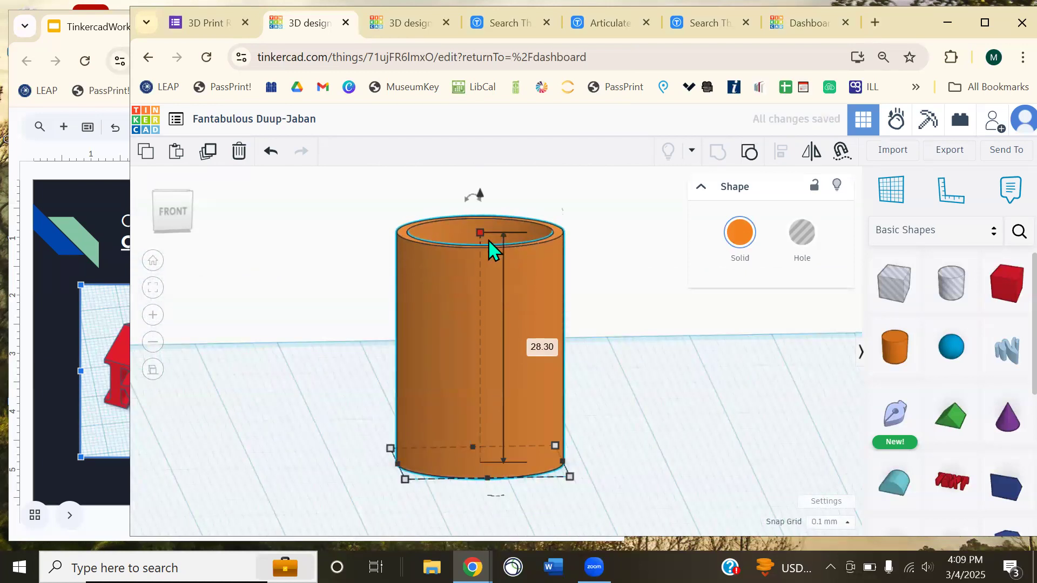
{"action": "left_click_drag", "start_coordinate": [480, 231], "coordinate": [482, 394]}
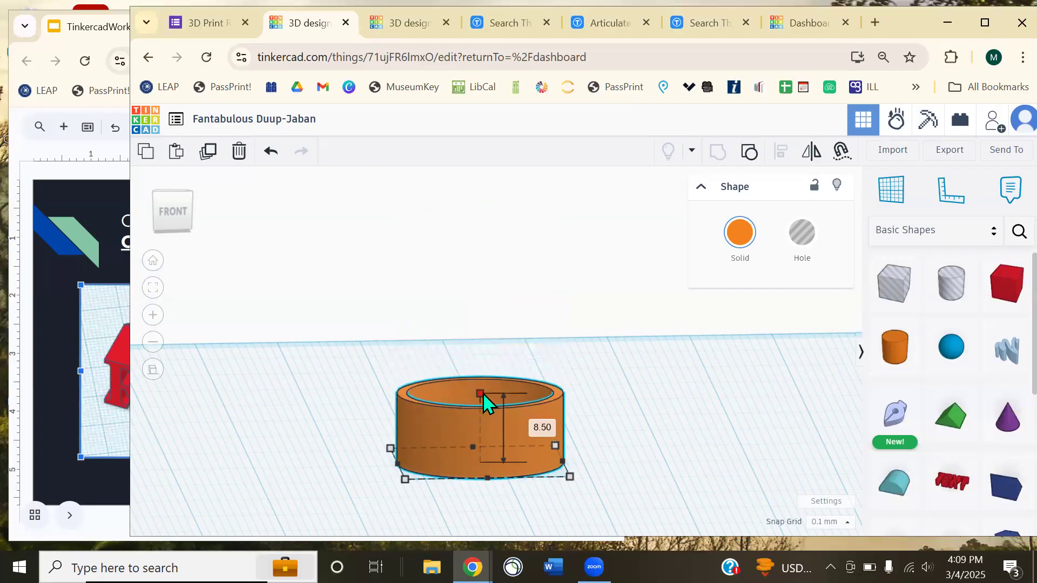
{"action": "left_click", "coordinate": [621, 409]}
{"action": "right_click_drag", "start_coordinate": [621, 400], "coordinate": [625, 479]}
{"action": "right_click_drag", "start_coordinate": [621, 394], "coordinate": [529, 427]}
- Enter an exact height of 10 for the hollow tube
{"action": "left_click", "coordinate": [529, 426]}
{"action": "mouse_move", "coordinate": [480, 395]}
{"action": "left_click", "coordinate": [547, 427]}
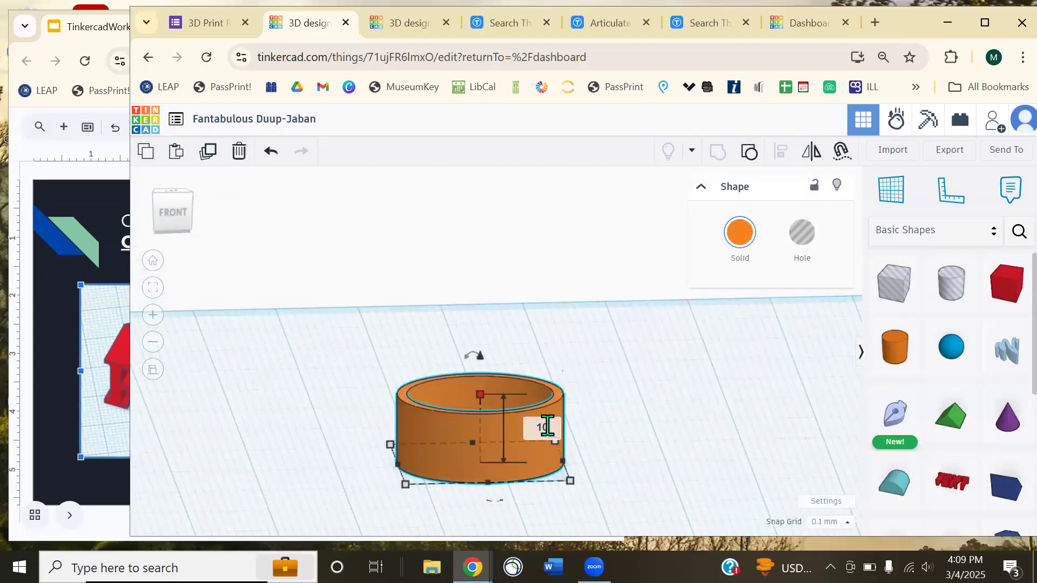
{"action": "type", "text": "10"}
{"action": "key", "text": "Return"}
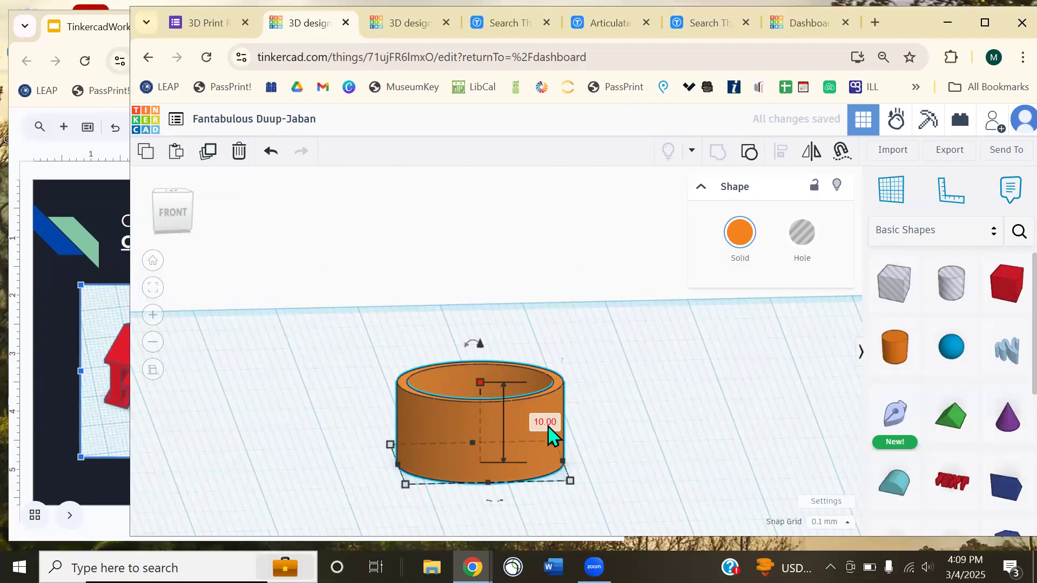
{"action": "left_click", "coordinate": [63, 329]}
- Scroll the workshop slides to 'Add the Page-Holder Wedge' and return to the ring design
{"action": "scroll", "coordinate": [202, 310], "scroll_direction": "down", "scroll_amount": 1}
{"action": "scroll", "coordinate": [203, 319], "scroll_direction": "down", "scroll_amount": 4}
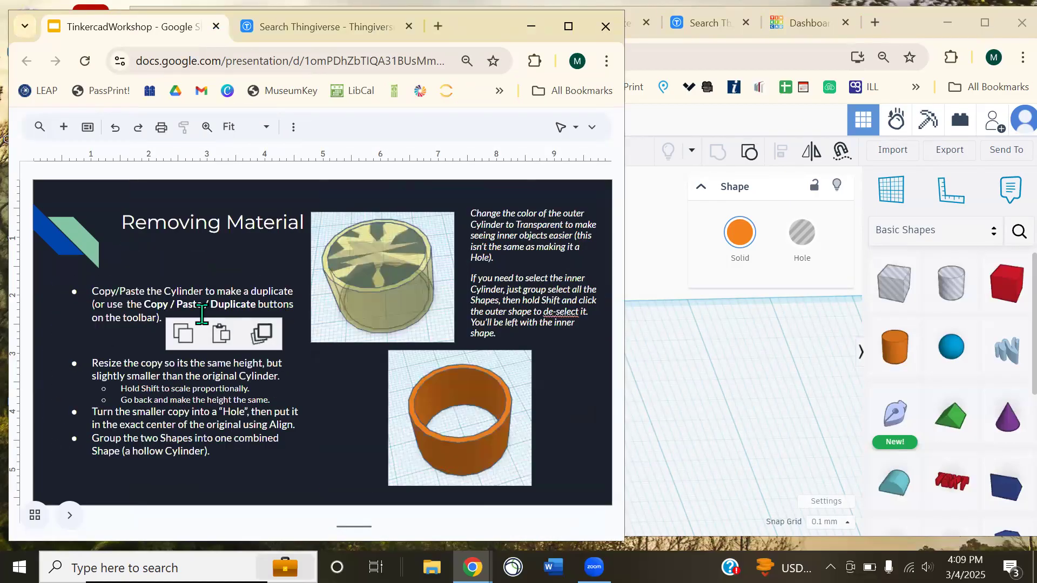
{"action": "scroll", "coordinate": [202, 314], "scroll_direction": "down", "scroll_amount": 1}
{"action": "scroll", "coordinate": [202, 315], "scroll_direction": "up", "scroll_amount": 1}
{"action": "scroll", "coordinate": [202, 314], "scroll_direction": "down", "scroll_amount": 1}
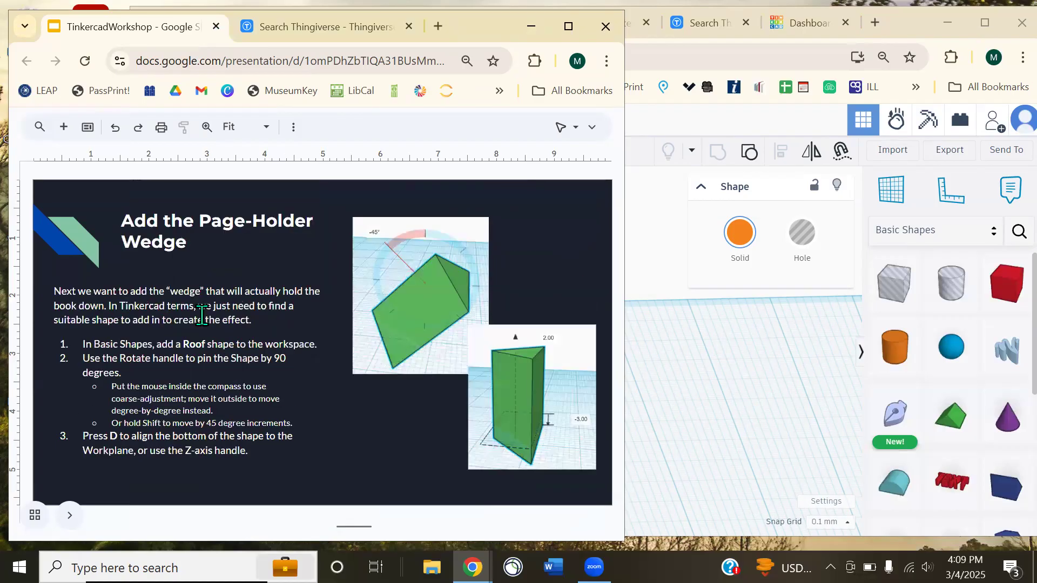
{"action": "left_click", "coordinate": [673, 357]}
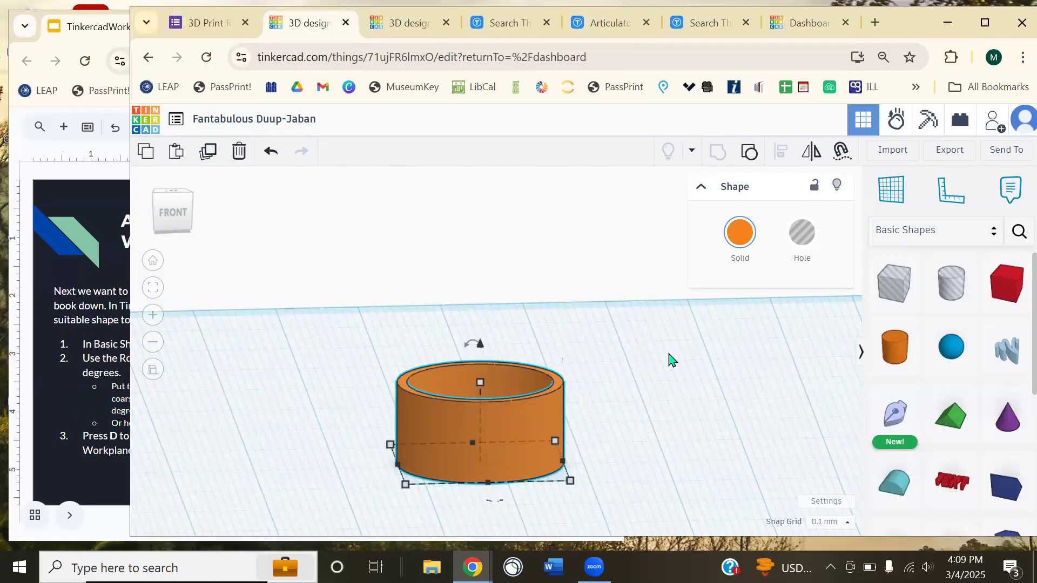
{"action": "right_click_drag", "start_coordinate": [668, 356], "coordinate": [675, 390]}
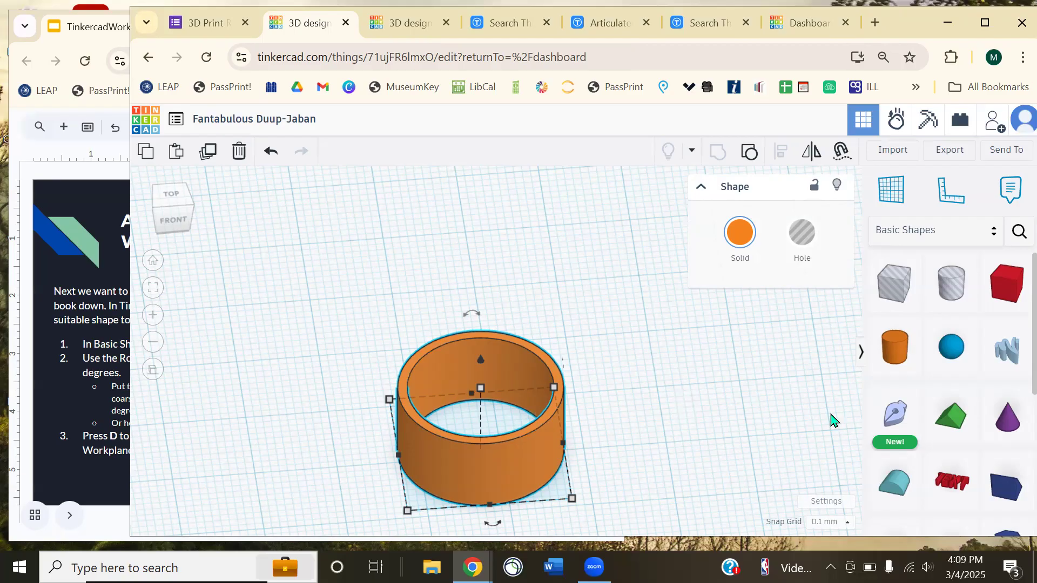
{"action": "left_click", "coordinate": [52, 383]}
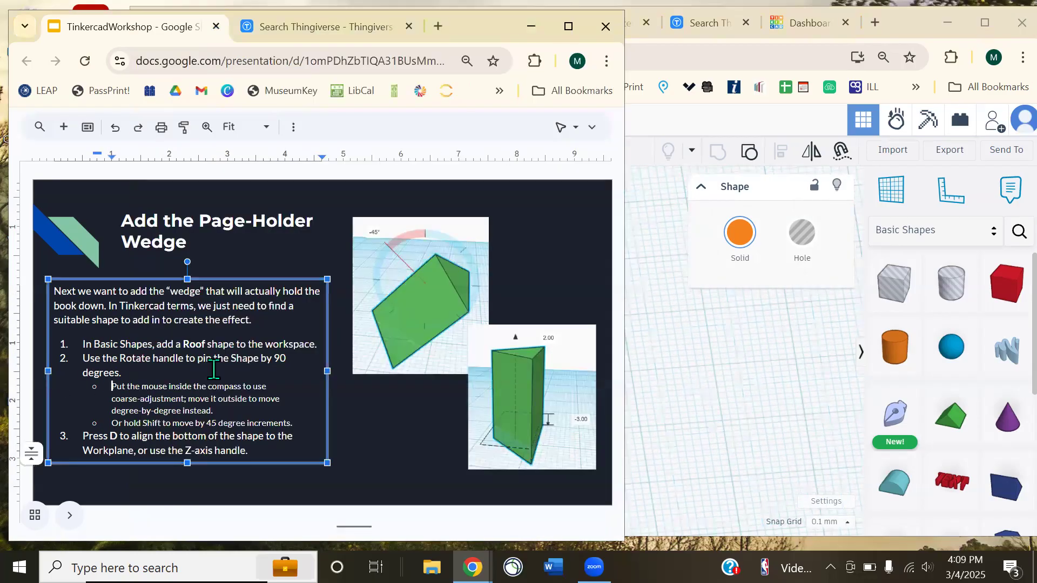
{"action": "left_click", "coordinate": [751, 400]}
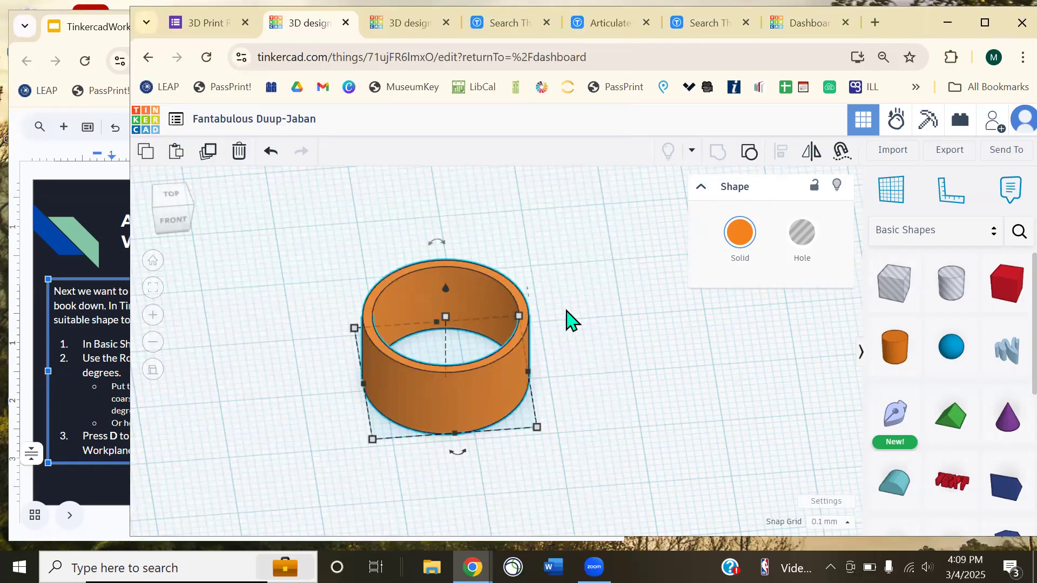
- Place a green Roof shape beside the orange ring and advance the slides to the next instruction
{"action": "scroll", "coordinate": [950, 416], "scroll_direction": "down", "scroll_amount": 1}
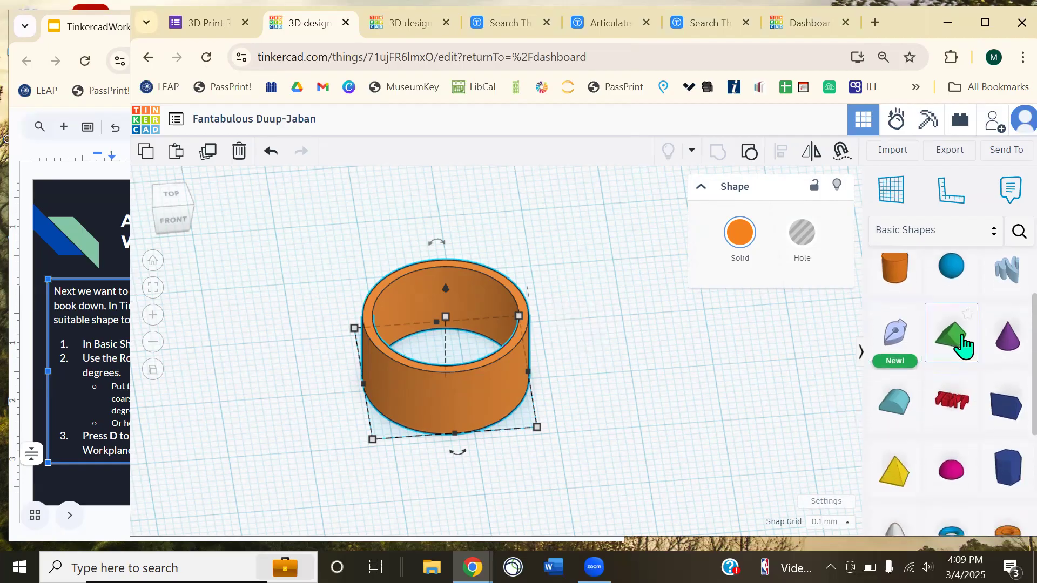
{"action": "left_click_drag", "start_coordinate": [960, 344], "coordinate": [669, 352]}
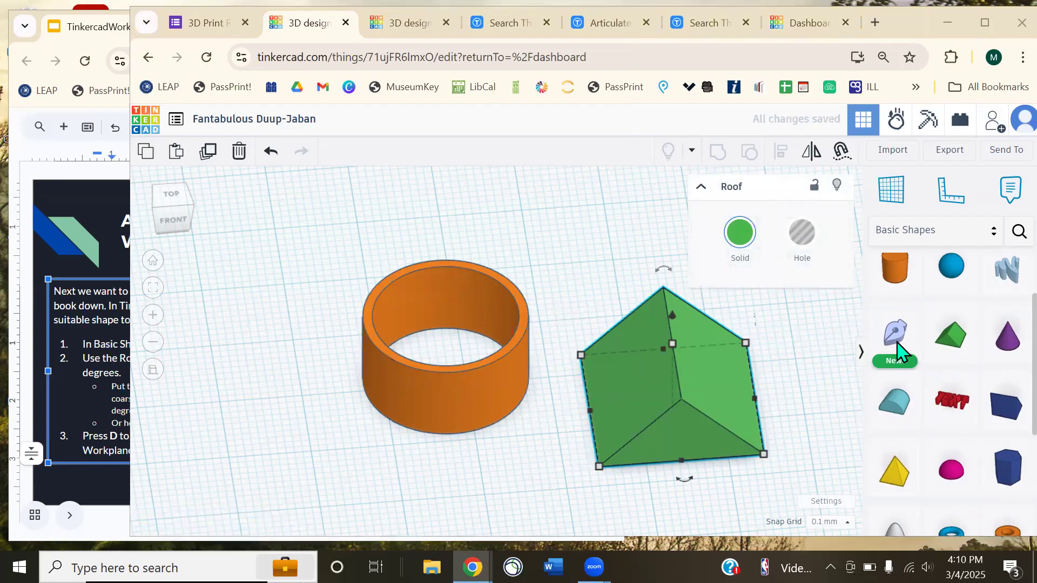
{"action": "left_click", "coordinate": [791, 392]}
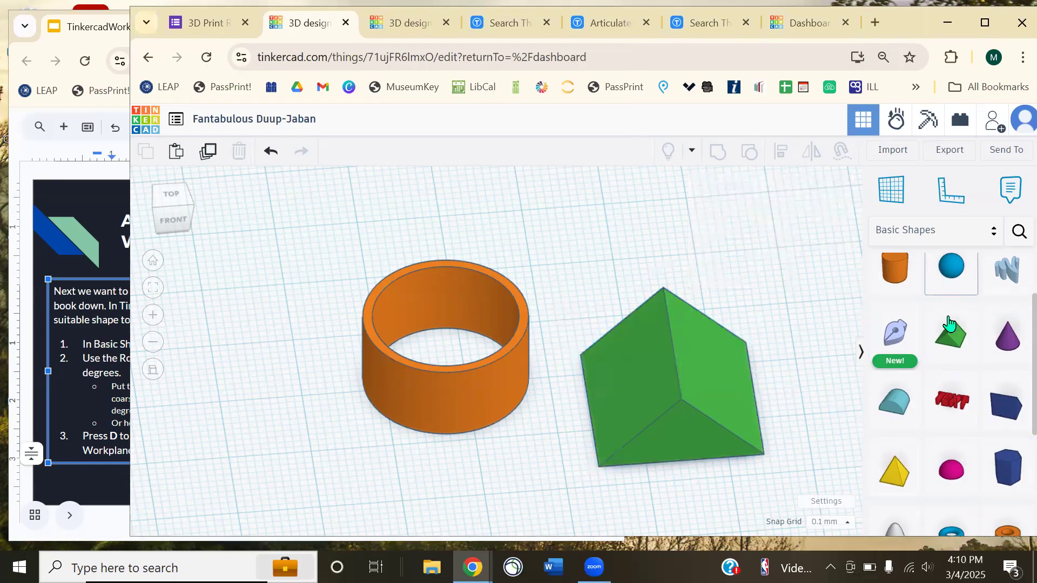
{"action": "left_click_drag", "start_coordinate": [736, 411], "coordinate": [667, 380]}
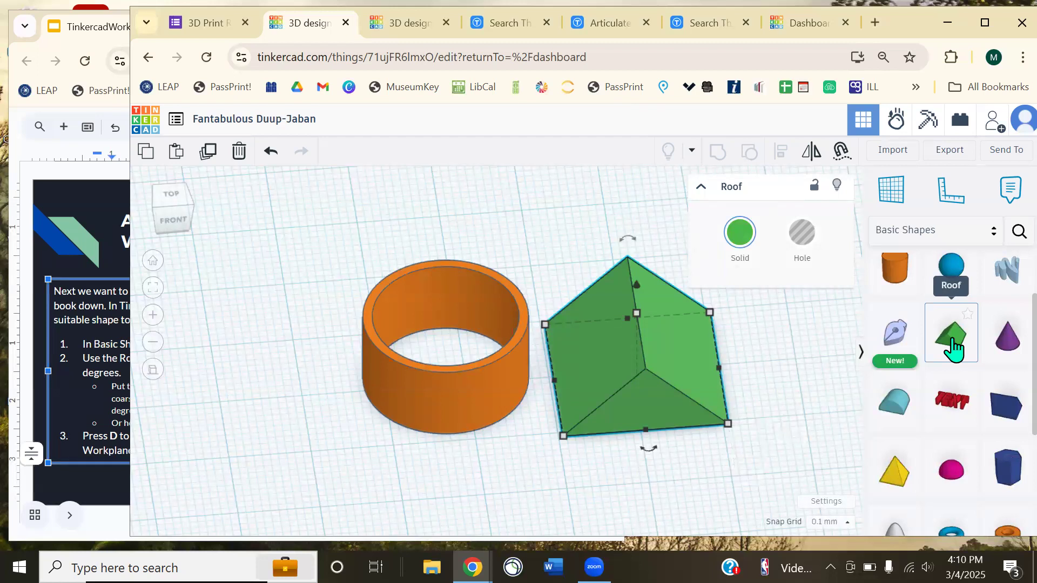
{"action": "left_click", "coordinate": [88, 163]}
{"action": "scroll", "coordinate": [245, 331], "scroll_direction": "down", "scroll_amount": 1}
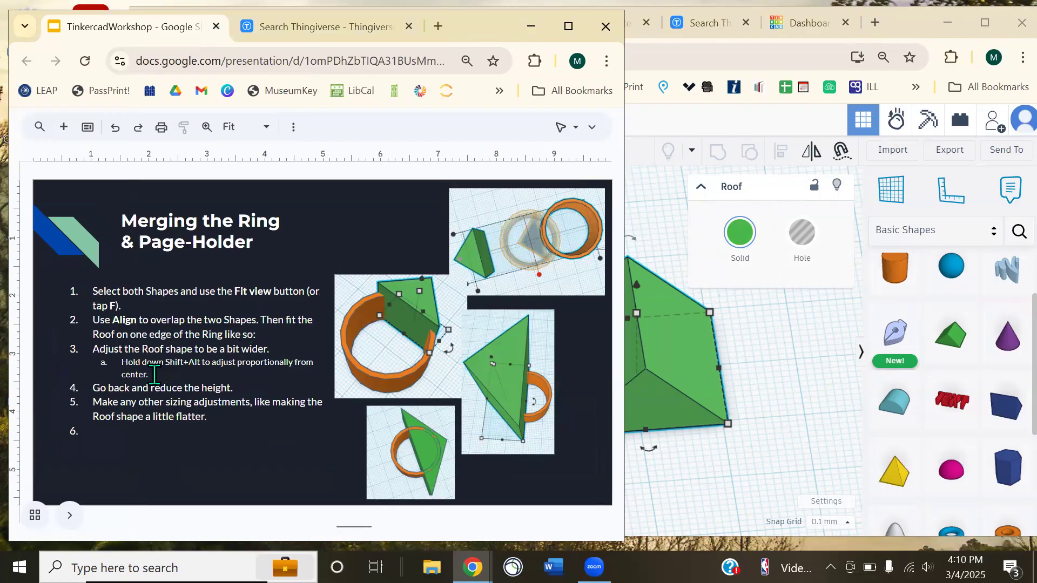
- Select the green roof and orbit to a perspective view of the ring and roof
{"action": "key", "text": "alt+Tab"}
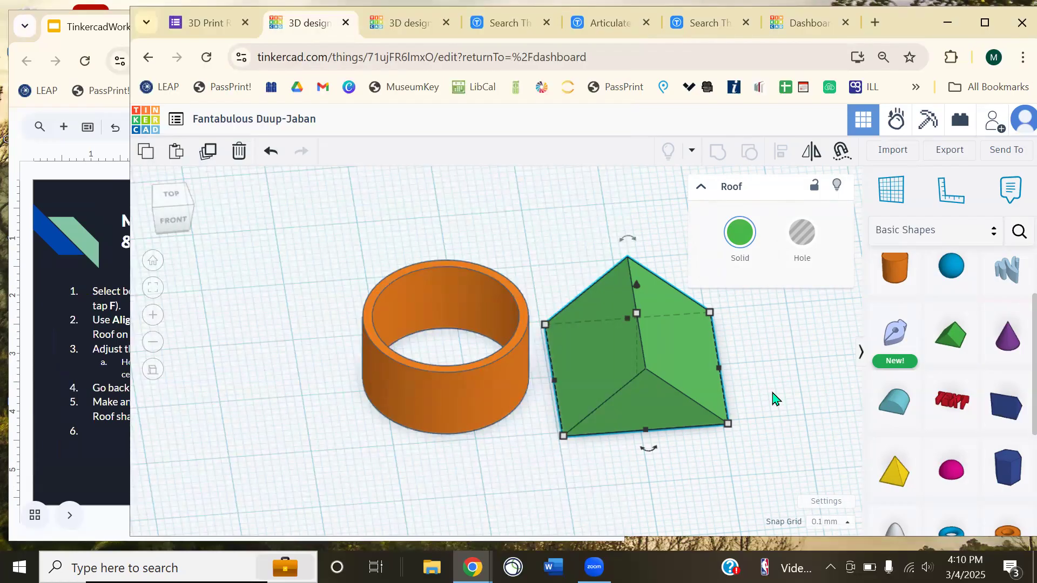
{"action": "left_click", "coordinate": [702, 188]}
{"action": "left_click", "coordinate": [764, 367]}
{"action": "right_click_drag", "start_coordinate": [759, 393], "coordinate": [613, 400]}
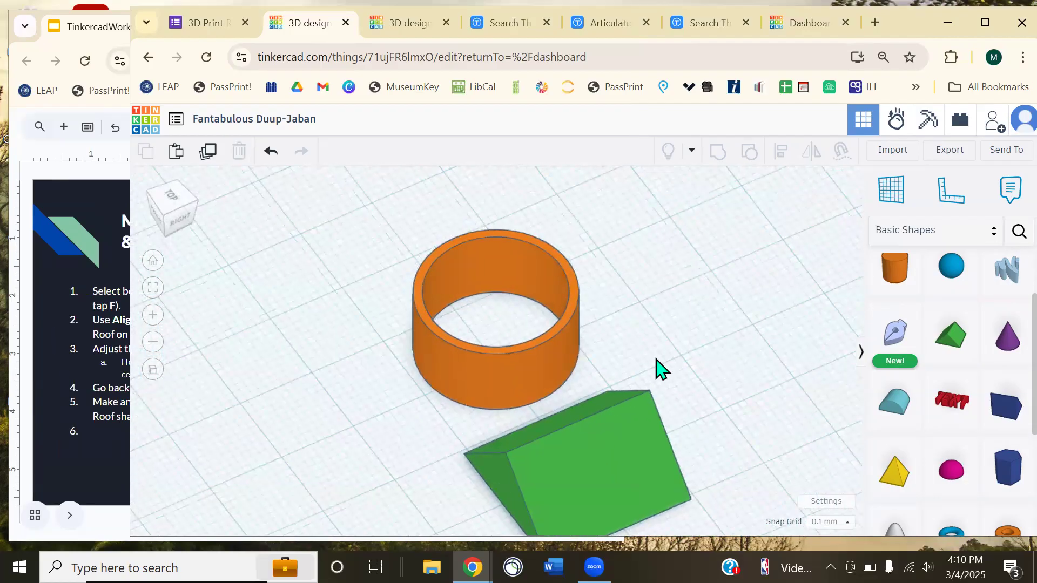
{"action": "middle_click_drag", "start_coordinate": [657, 367], "coordinate": [599, 281]}
{"action": "right_click_drag", "start_coordinate": [620, 349], "coordinate": [553, 354]}
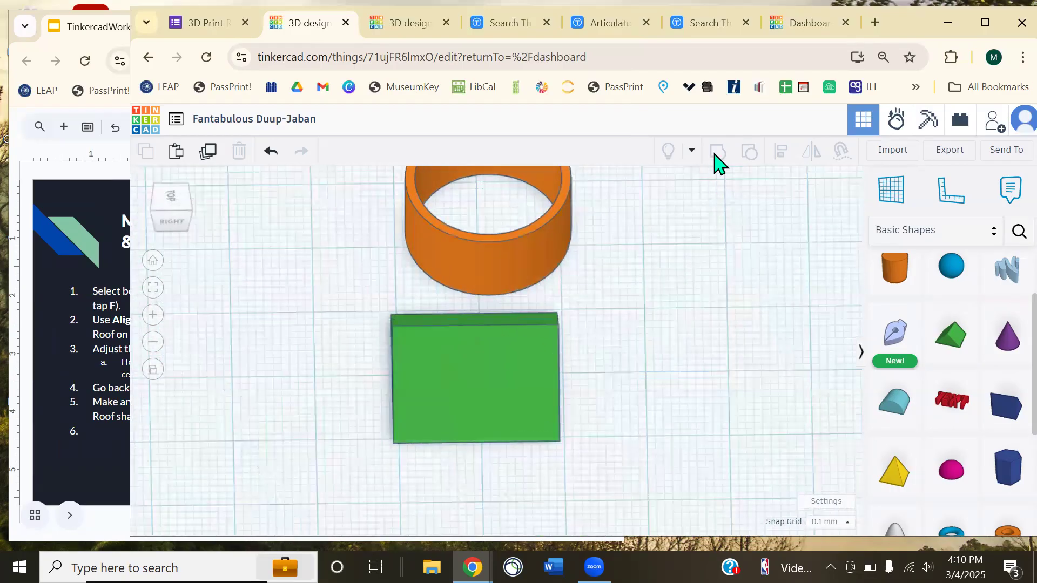
{"action": "left_click", "coordinate": [400, 405]}
{"action": "left_click", "coordinate": [110, 424]}
{"action": "left_click", "coordinate": [691, 394]}
{"action": "right_click_drag", "start_coordinate": [340, 423], "coordinate": [483, 301]}
- Rotate the green roof to -67.5° and adjust its elevation above the workplane
{"action": "left_click_drag", "start_coordinate": [466, 238], "coordinate": [549, 282]}
{"action": "left_click", "coordinate": [595, 409]}
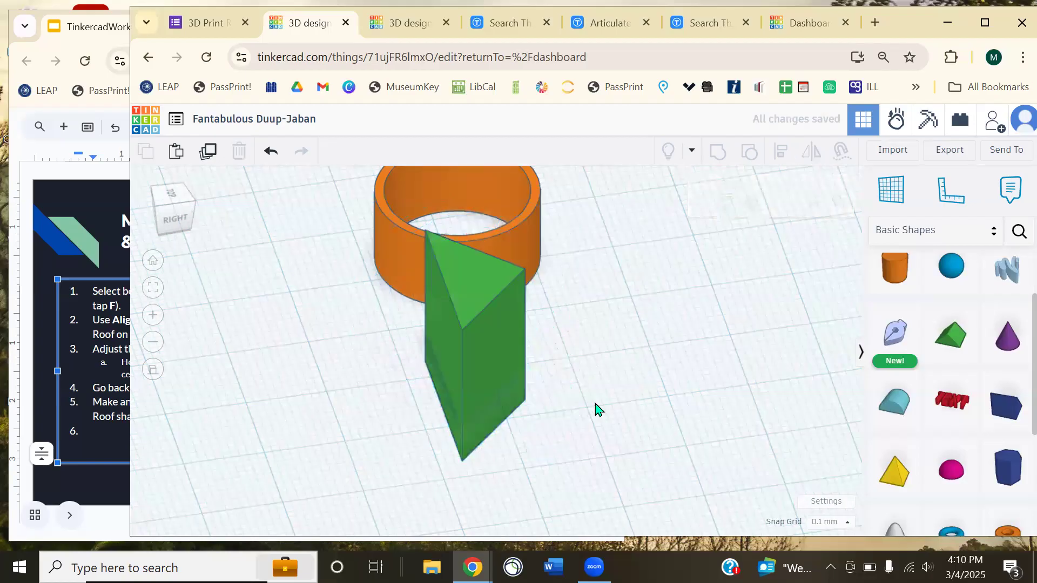
{"action": "right_click_drag", "start_coordinate": [424, 432], "coordinate": [432, 389]}
{"action": "left_click", "coordinate": [486, 323]}
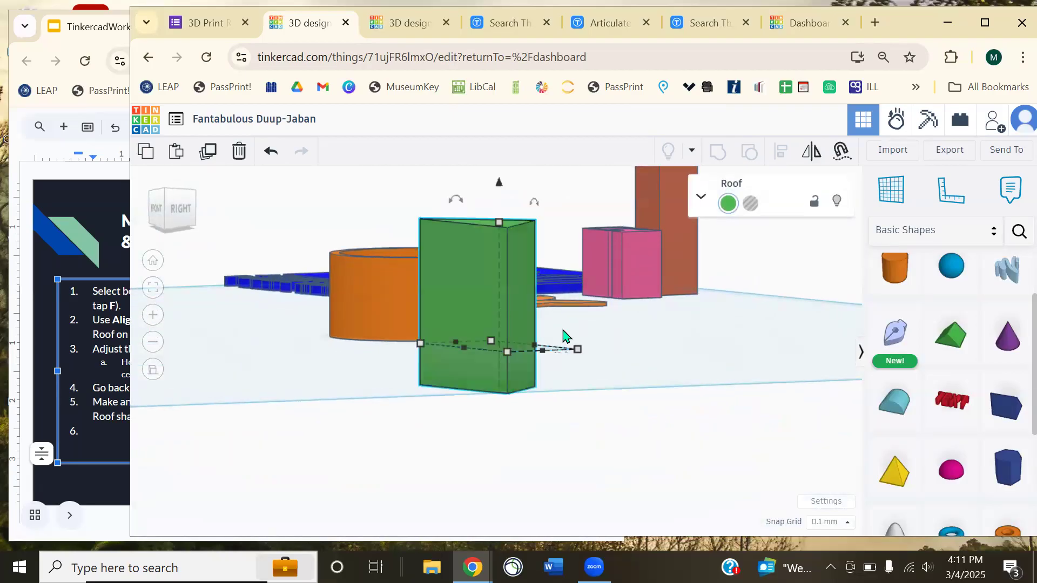
{"action": "middle_click_drag", "start_coordinate": [563, 336], "coordinate": [593, 383]}
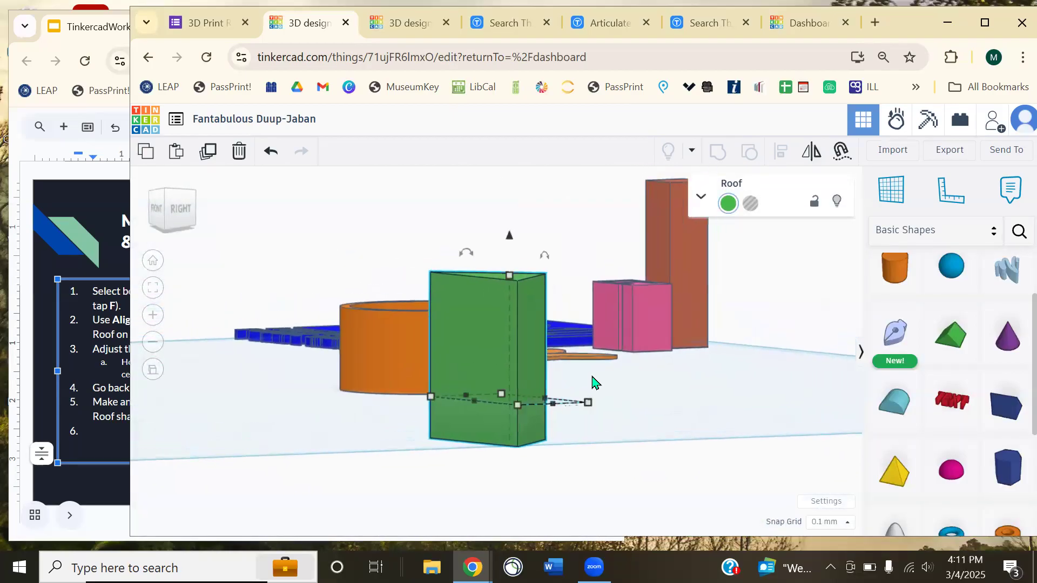
{"action": "key", "text": "ctrl"}
{"action": "left_click_drag", "start_coordinate": [512, 243], "coordinate": [536, 204]}
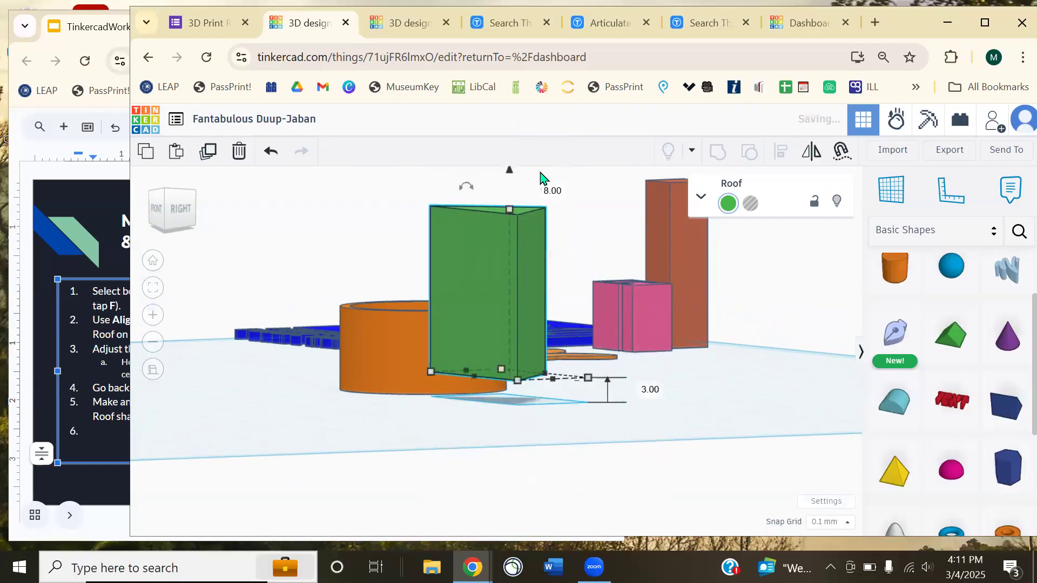
{"action": "left_click_drag", "start_coordinate": [510, 171], "coordinate": [512, 199]}
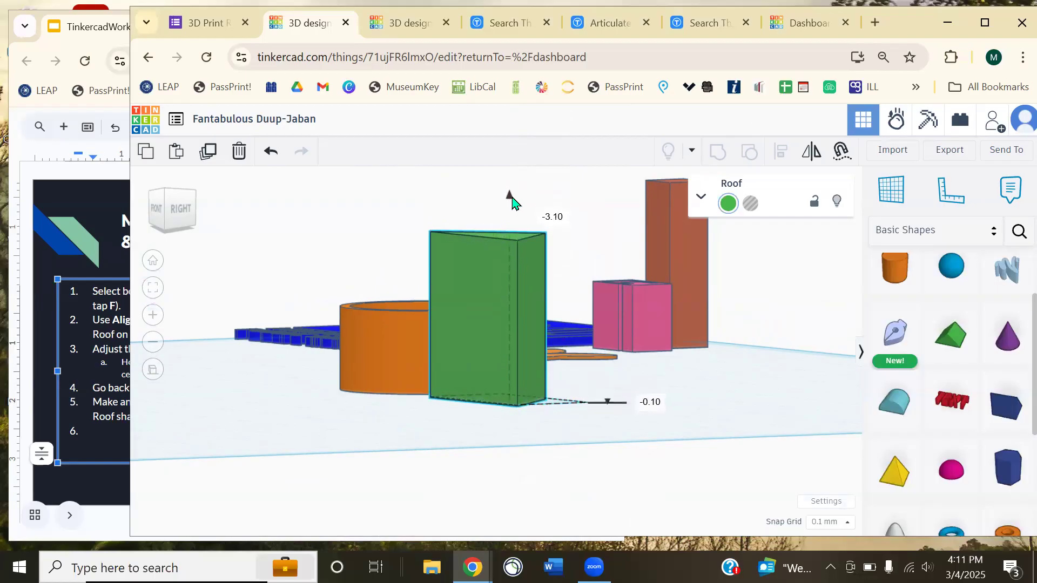
{"action": "left_click_drag", "start_coordinate": [513, 201], "coordinate": [514, 245]}
- Drop the roof flat onto the workplane with D, checking it from low and side angles
{"action": "left_click", "coordinate": [689, 406]}
{"action": "right_click_drag", "start_coordinate": [690, 401], "coordinate": [716, 453]}
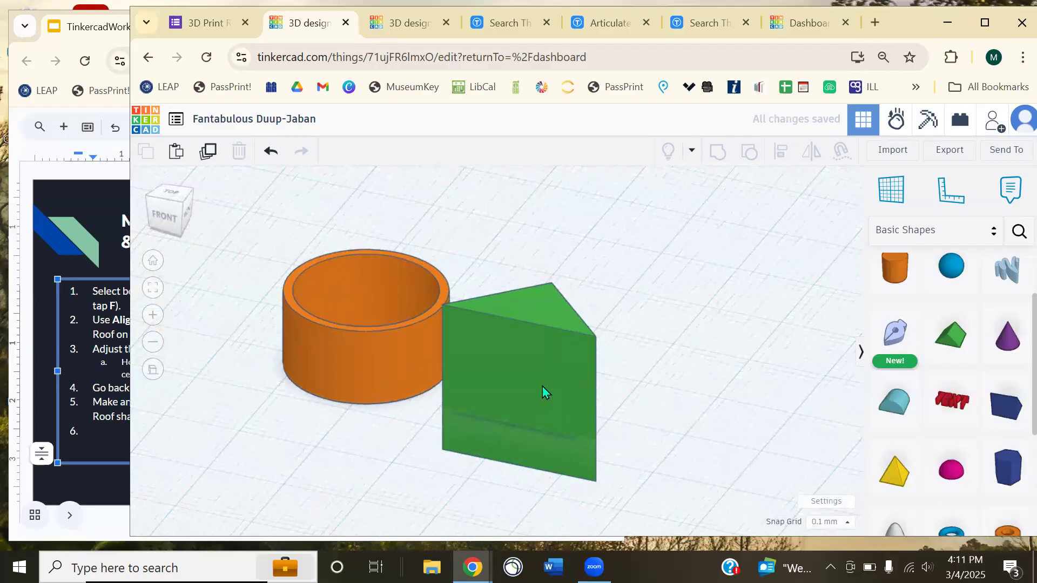
{"action": "left_click", "coordinate": [542, 386]}
{"action": "key", "text": "d"}
{"action": "right_click_drag", "start_coordinate": [740, 382], "coordinate": [587, 369]}
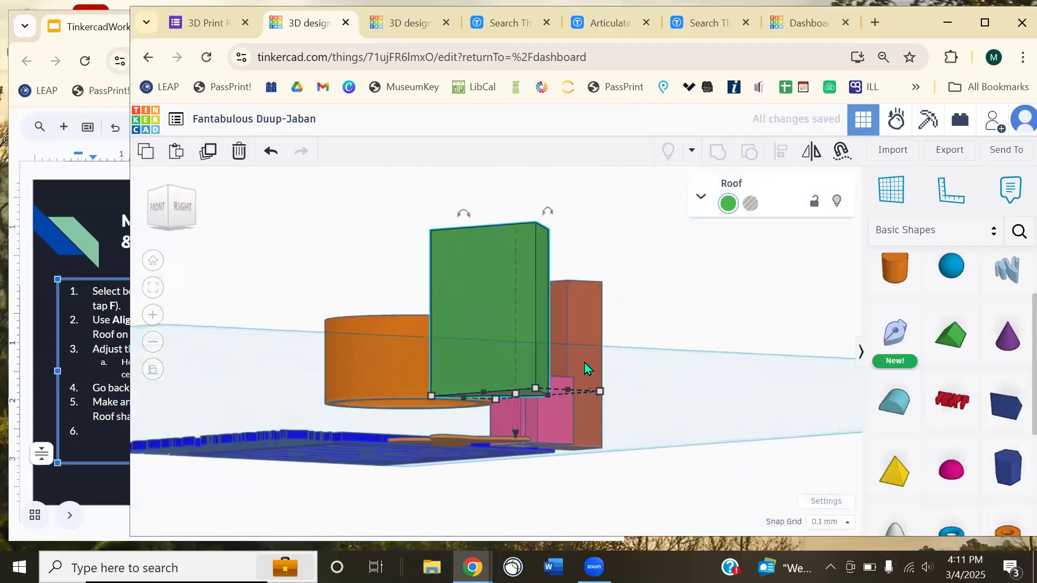
{"action": "right_click_drag", "start_coordinate": [501, 291], "coordinate": [485, 242]}
{"action": "left_click_drag", "start_coordinate": [506, 231], "coordinate": [497, 185]}
{"action": "left_click", "coordinate": [641, 344]}
{"action": "right_click_drag", "start_coordinate": [641, 345], "coordinate": [593, 345]}
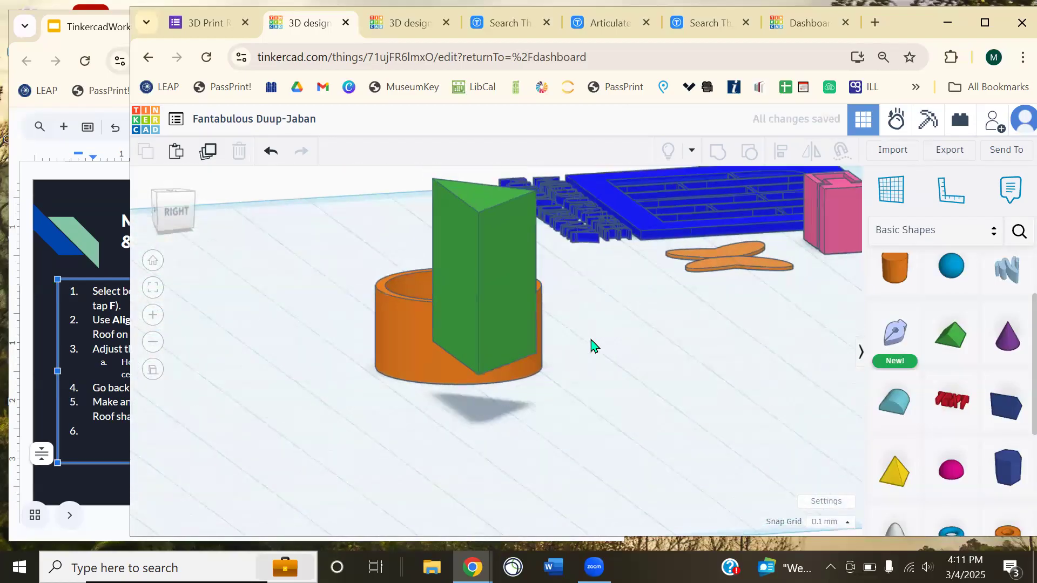
{"action": "left_click", "coordinate": [511, 318]}
{"action": "key", "text": "d"}
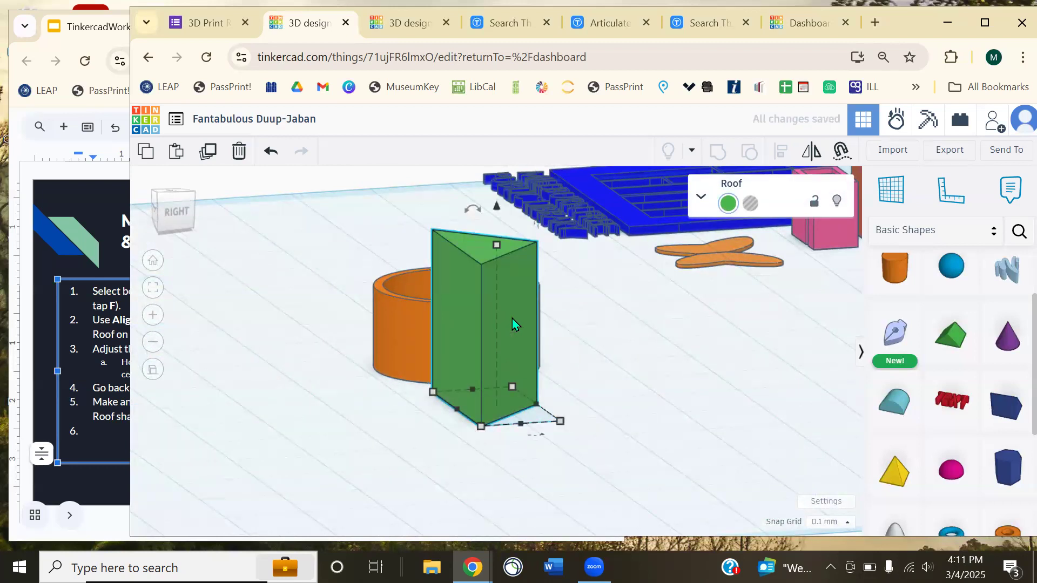
{"action": "left_click", "coordinate": [575, 381]}
{"action": "right_click_drag", "start_coordinate": [575, 381], "coordinate": [695, 371]}
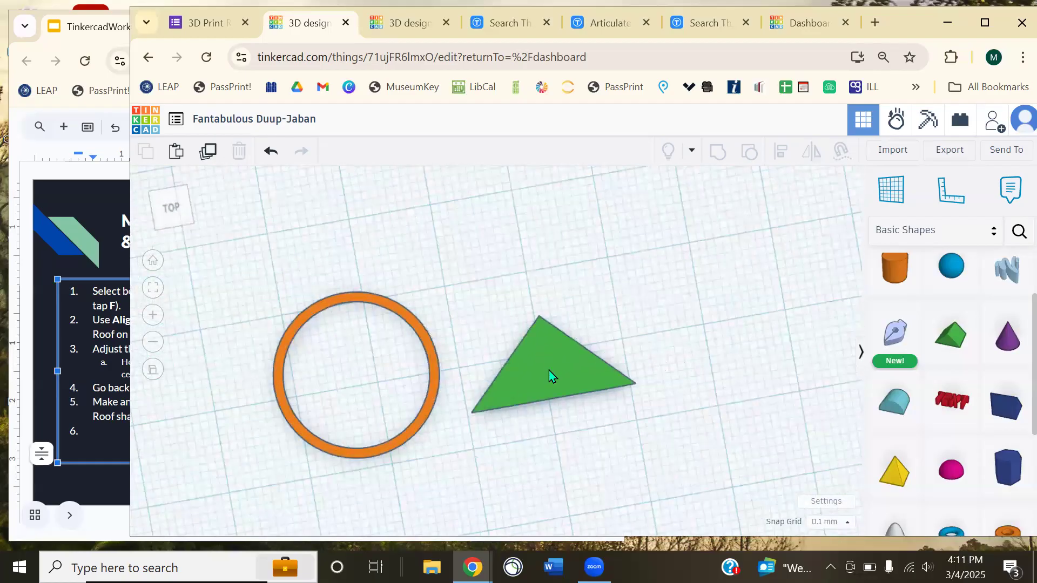
- Move the roof triangle above the ring and switch to a straight top view
{"action": "left_click_drag", "start_coordinate": [549, 370], "coordinate": [311, 231]}
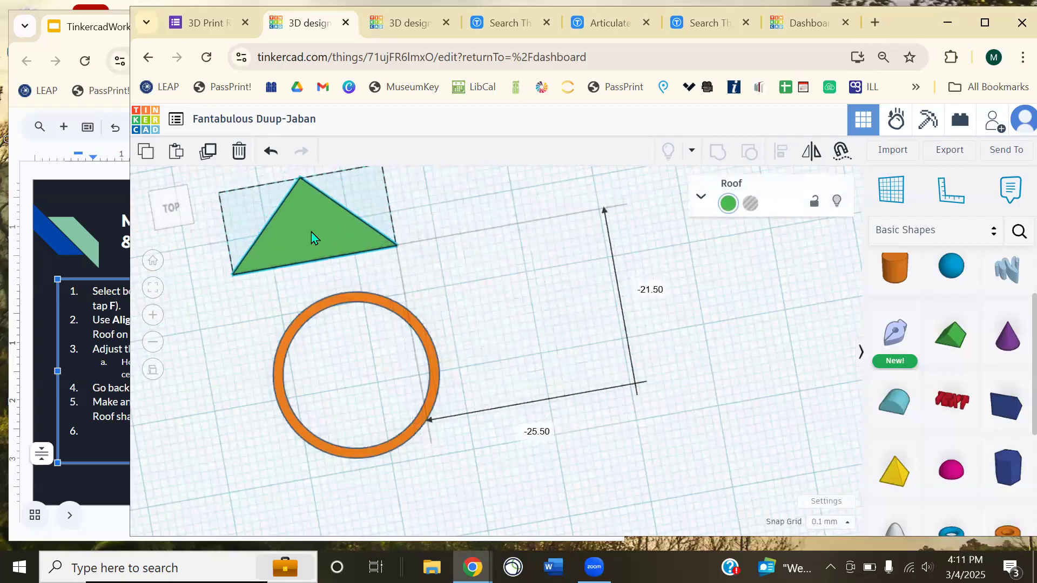
{"action": "left_click", "coordinate": [162, 218]}
{"action": "left_click", "coordinate": [110, 176]}
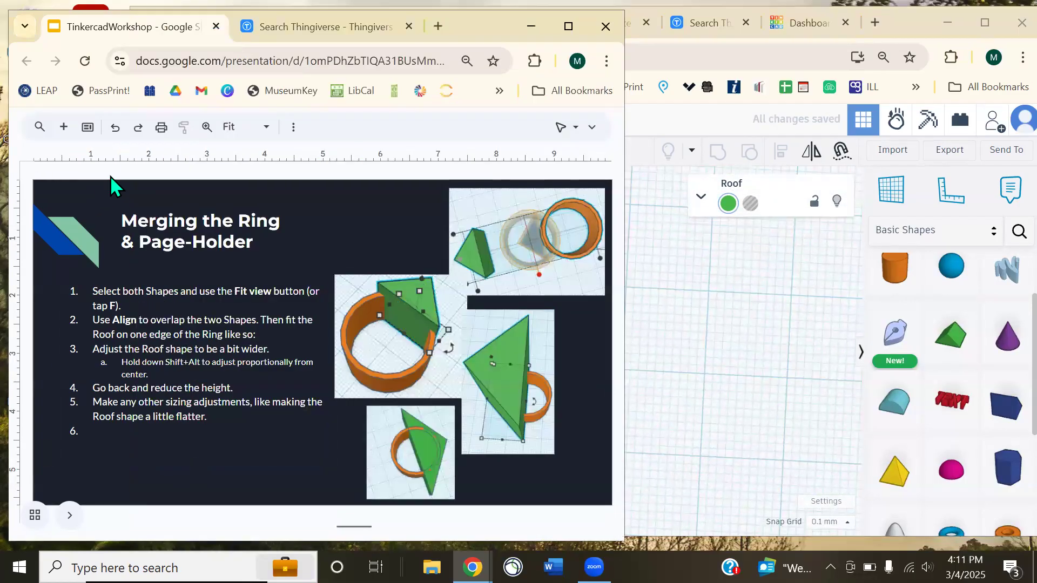
{"action": "key", "text": "alt+Tab"}
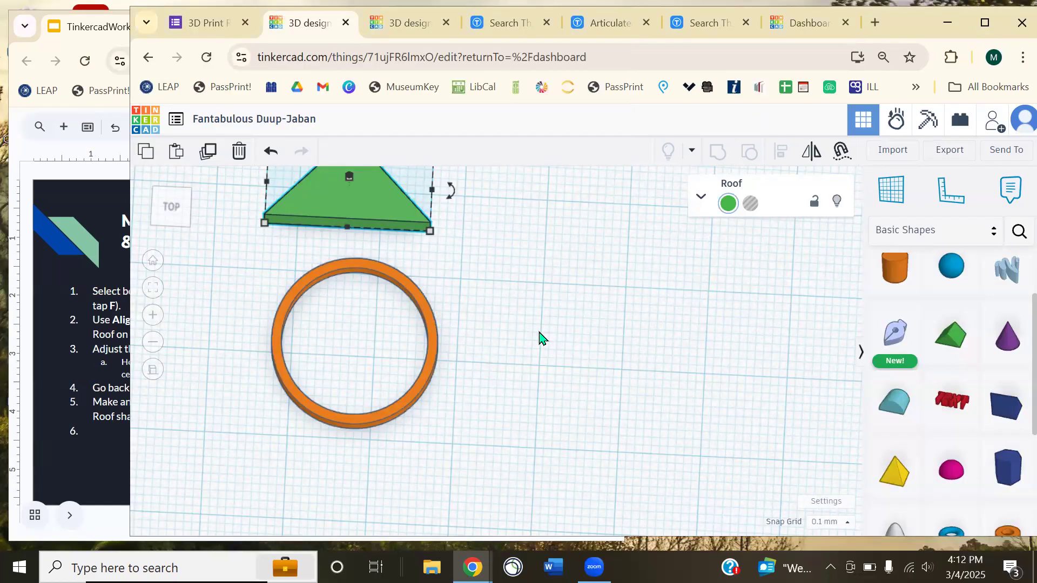
{"action": "middle_click_drag", "start_coordinate": [539, 337], "coordinate": [532, 371]}
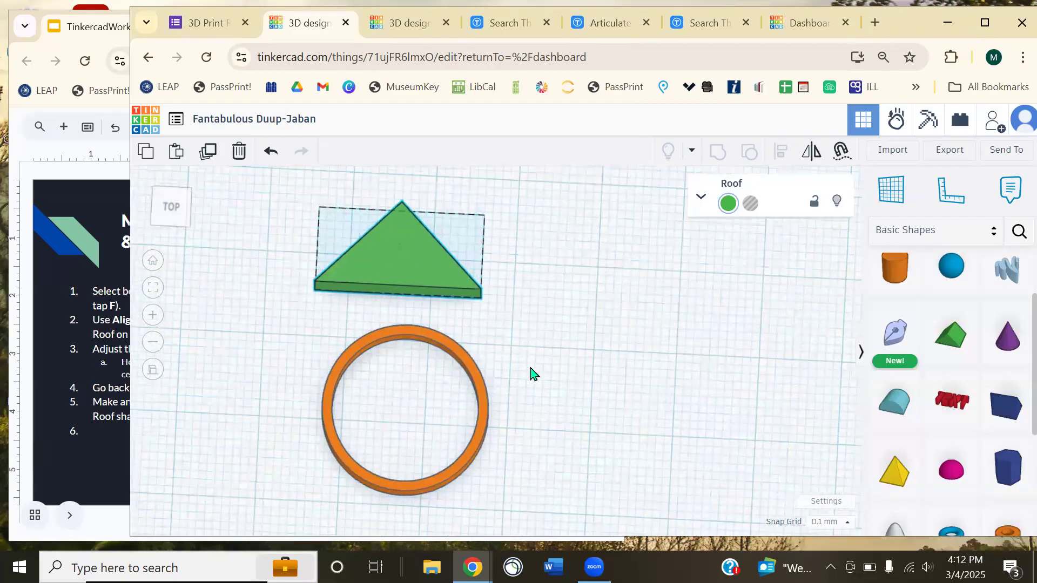
- Widen the roof, lengthen it to 14, and push its long edge against the ring
{"action": "left_click_drag", "start_coordinate": [481, 264], "coordinate": [607, 268]}
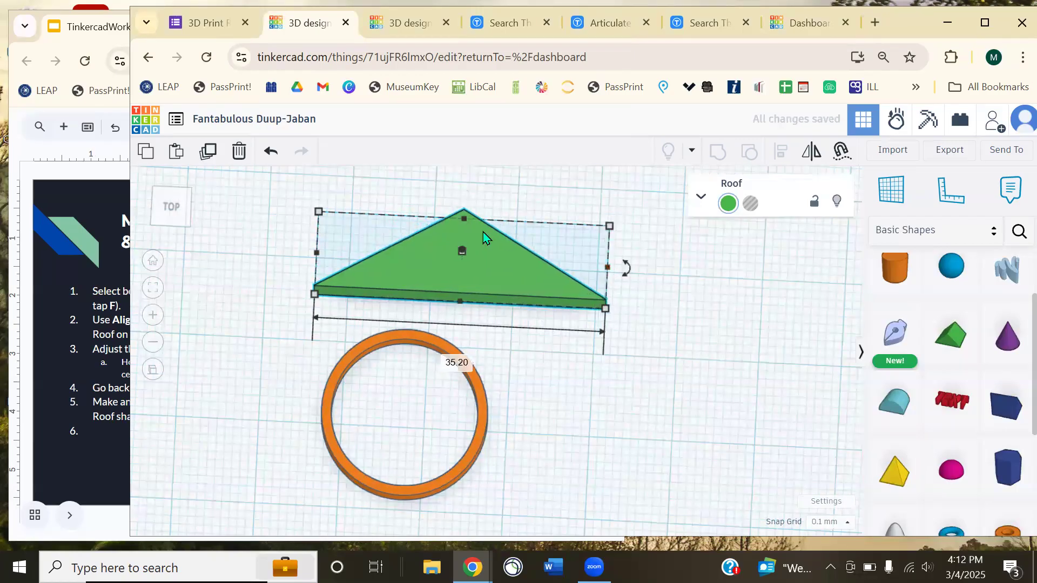
{"action": "left_click_drag", "start_coordinate": [466, 224], "coordinate": [468, 184]}
{"action": "left_click_drag", "start_coordinate": [490, 241], "coordinate": [440, 300]}
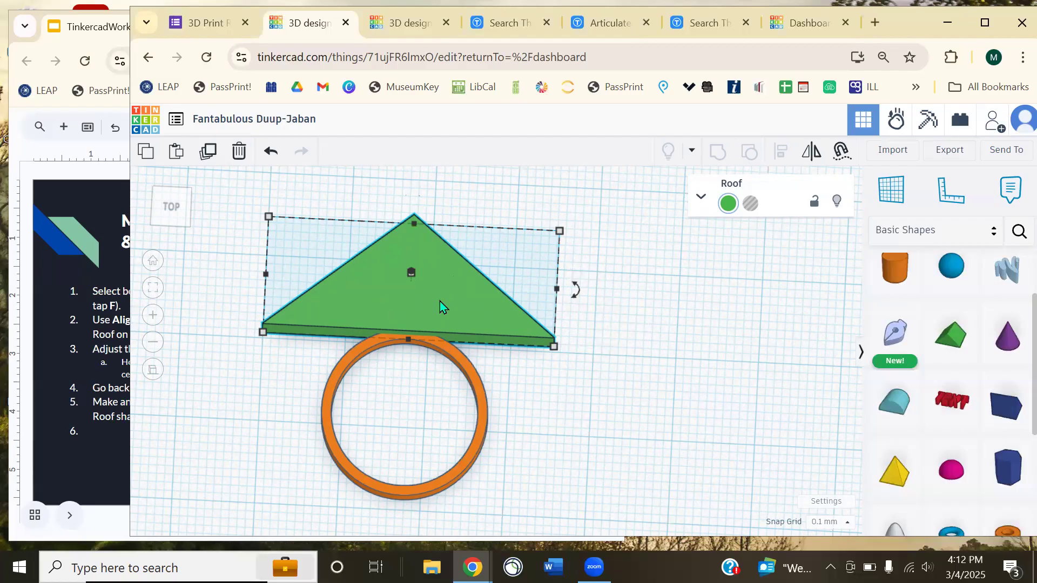
{"action": "left_click", "coordinate": [602, 377]}
{"action": "right_click_drag", "start_coordinate": [588, 381], "coordinate": [619, 377]}
{"action": "right_click_drag", "start_coordinate": [635, 320], "coordinate": [421, 380]}
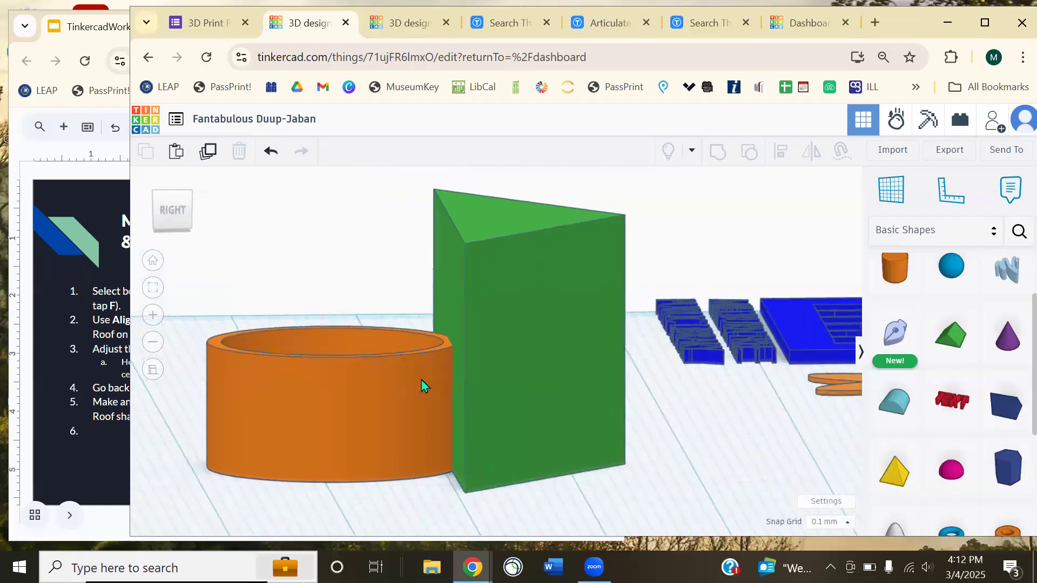
- Check the ring's height, then change the green roof's height from 20.00 to 10
{"action": "left_click", "coordinate": [336, 388]}
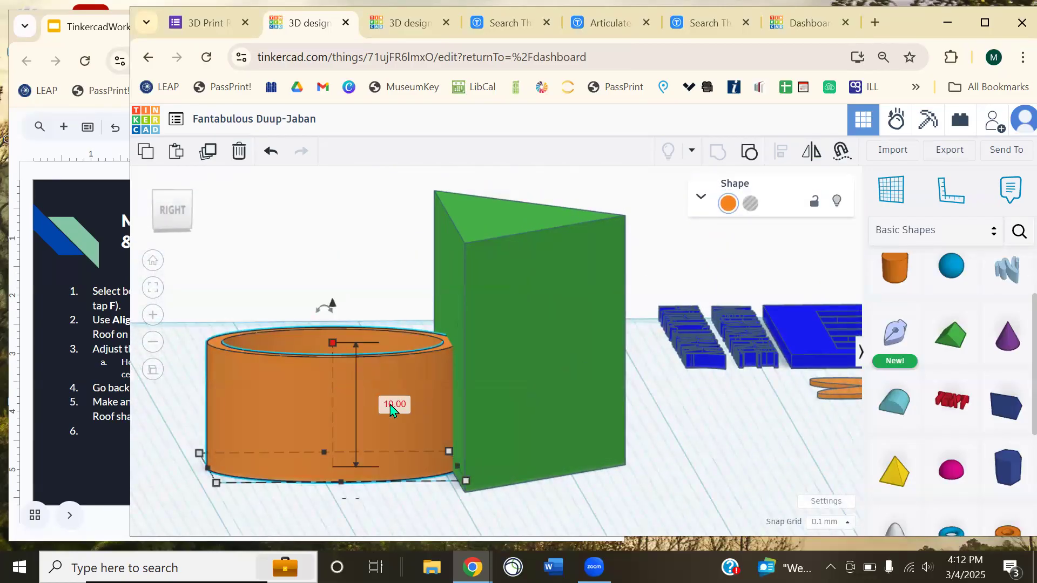
{"action": "left_click", "coordinate": [562, 355]}
{"action": "left_click", "coordinate": [594, 336]}
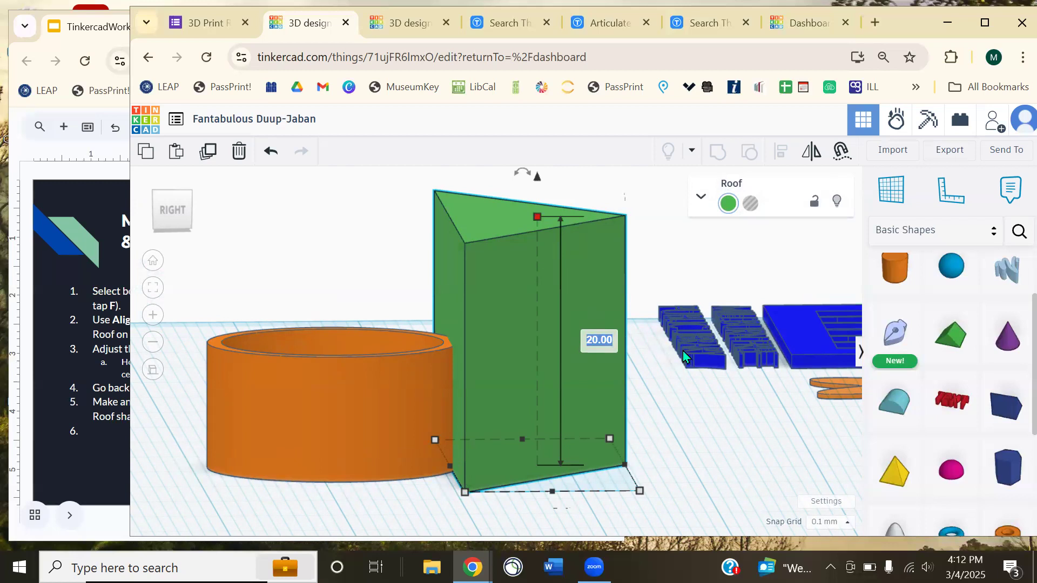
{"action": "type", "text": "10"}
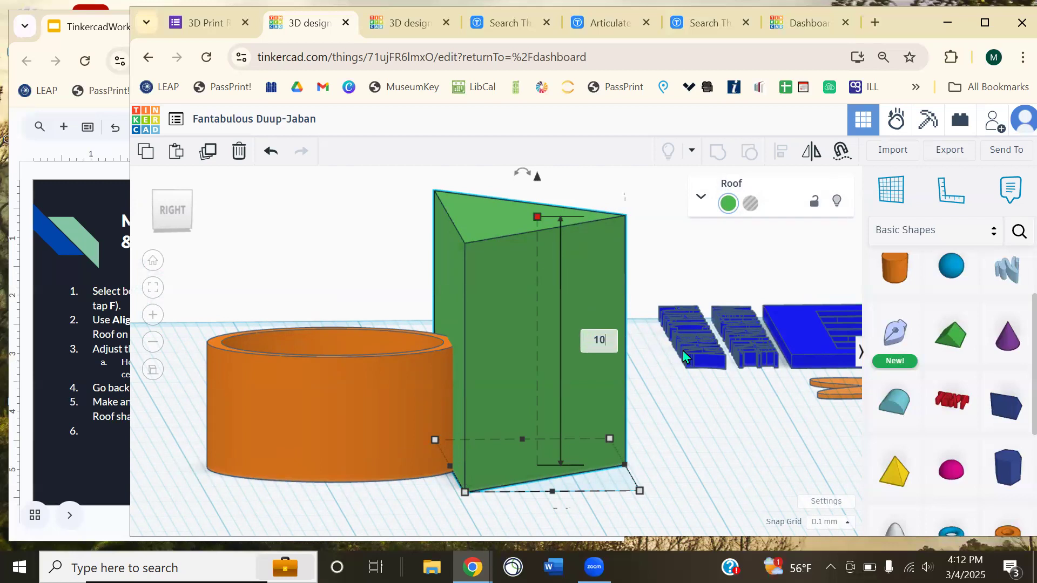
{"action": "key", "text": "Return"}
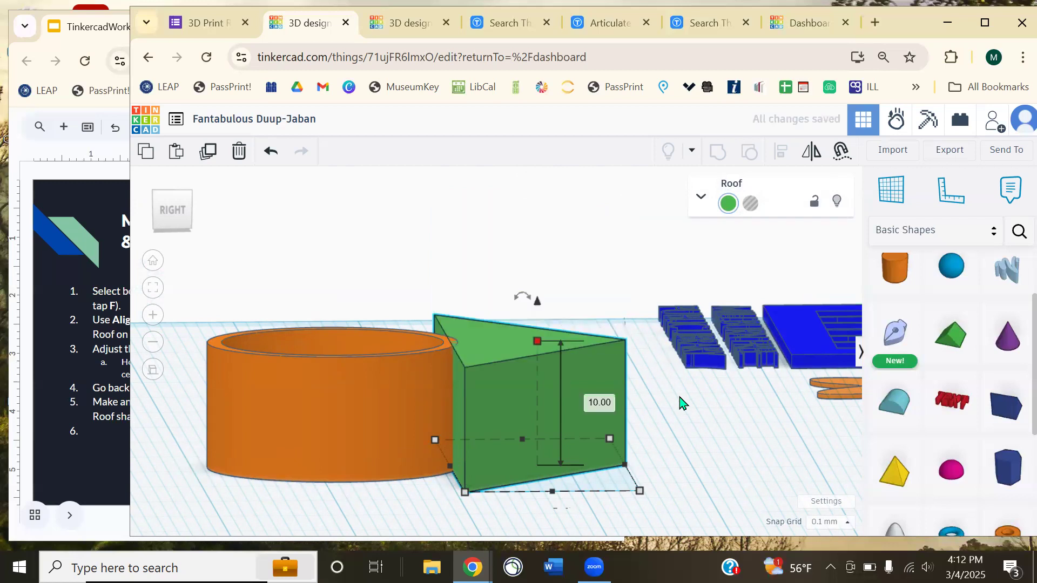
{"action": "left_click", "coordinate": [645, 438]}
{"action": "right_click_drag", "start_coordinate": [646, 439], "coordinate": [596, 361]}
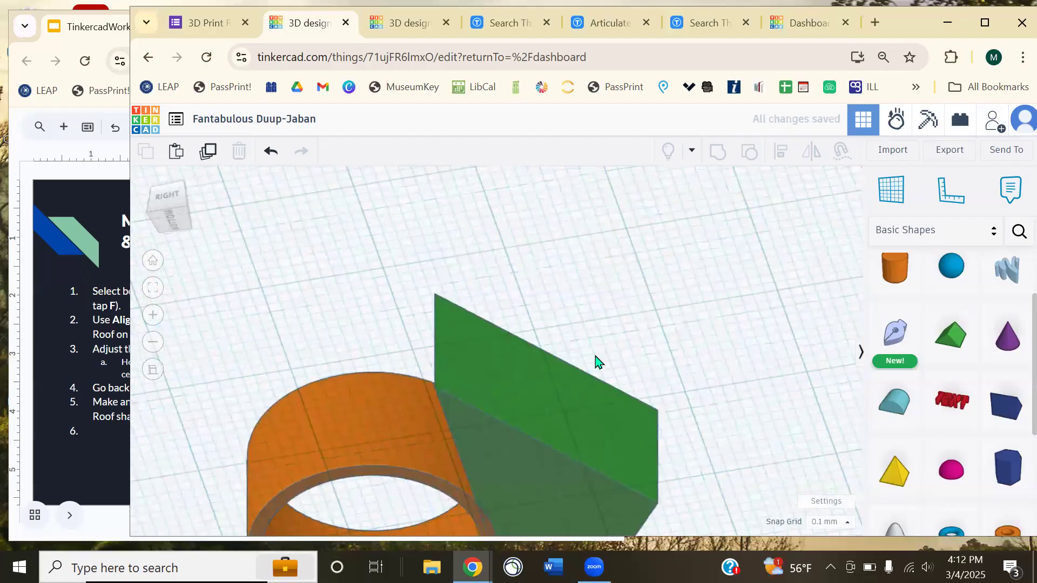
{"action": "right_click_drag", "start_coordinate": [400, 371], "coordinate": [592, 393]}
{"action": "scroll", "coordinate": [647, 361], "scroll_direction": "down", "scroll_amount": 4}
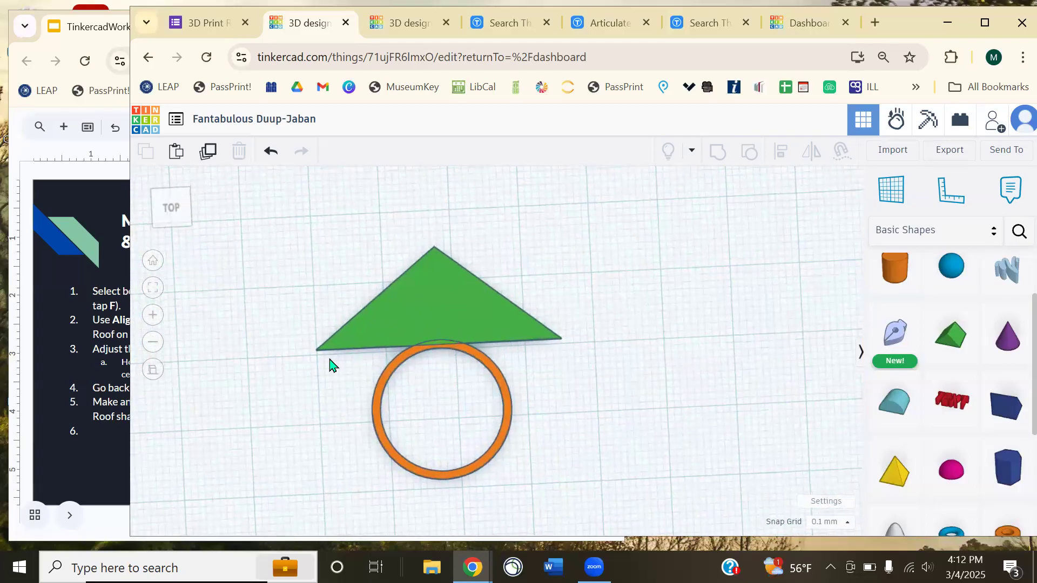
- Nudge the green roof downward so its base crosses the top of the ring
{"action": "left_click", "coordinate": [70, 196]}
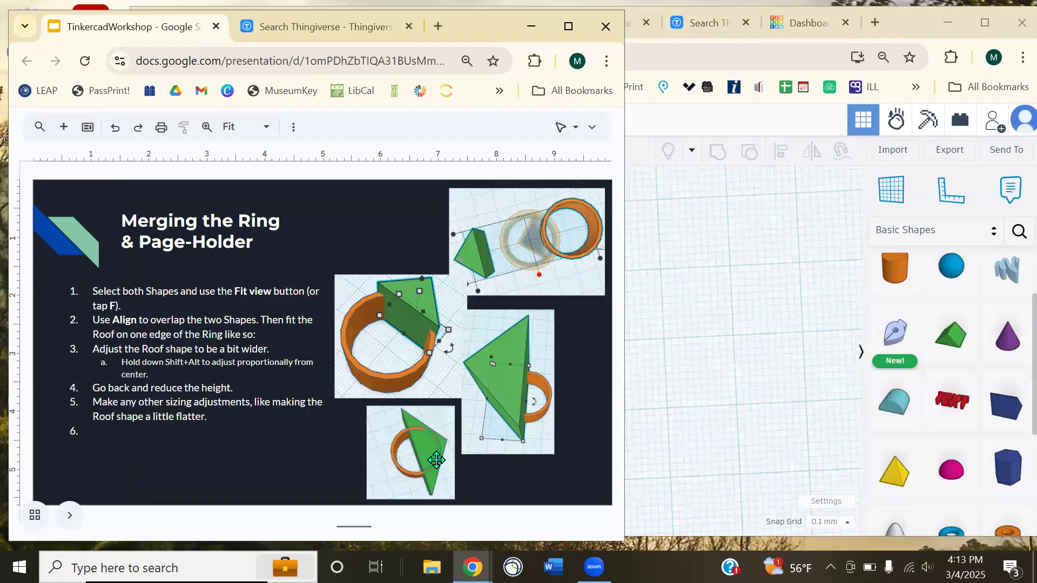
{"action": "left_click", "coordinate": [708, 402]}
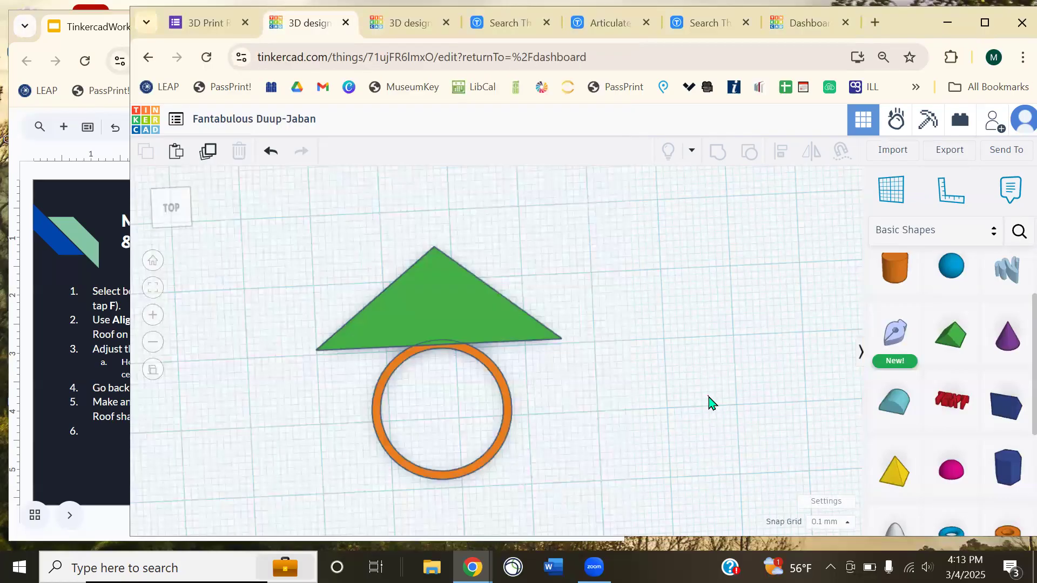
{"action": "left_click", "coordinate": [458, 309]}
{"action": "key", "text": "Down"}
{"action": "key", "text": "Down"}
{"action": "key", "text": "Down"}
{"action": "key", "text": "Down"}
{"action": "key", "text": "Down"}
{"action": "key", "text": "Down"}
{"action": "left_click_drag", "start_coordinate": [492, 346], "coordinate": [491, 371]}
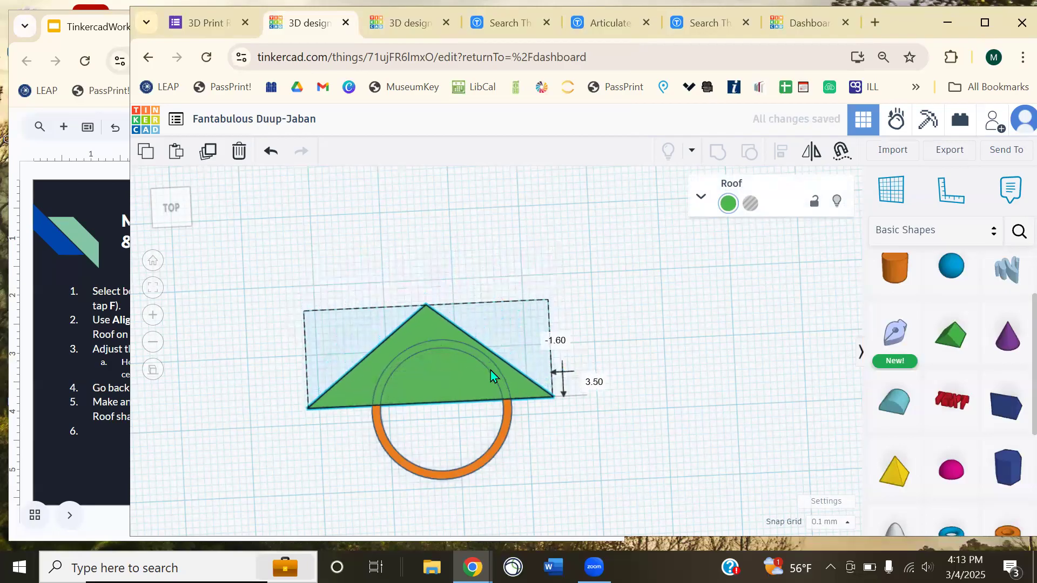
{"action": "left_click", "coordinate": [643, 381]}
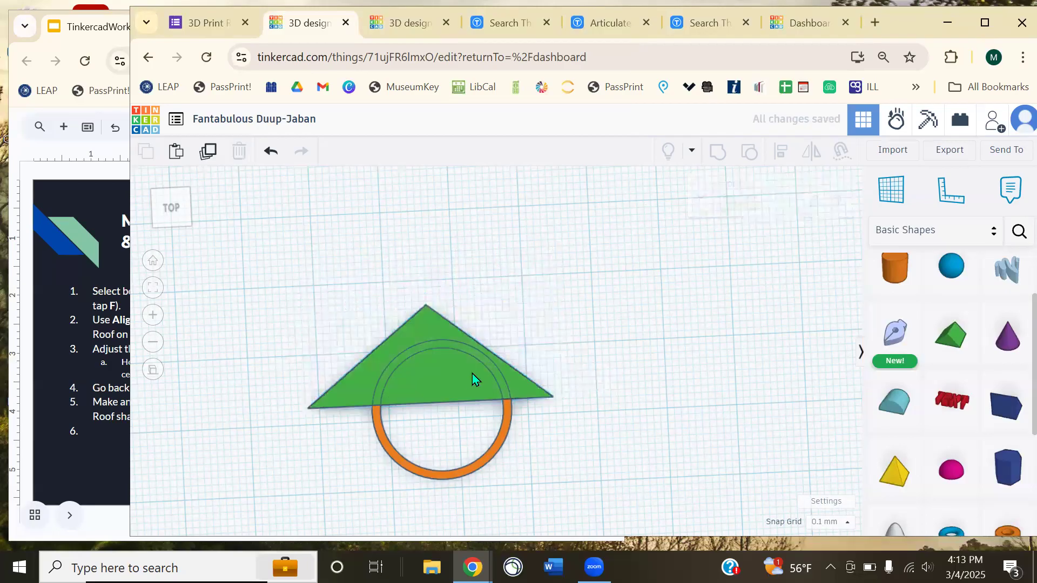
- Centre the roof across the ring, then select both shapes together
{"action": "right_click_drag", "start_coordinate": [501, 387], "coordinate": [417, 316]}
{"action": "left_click", "coordinate": [427, 313]}
{"action": "left_click_drag", "start_coordinate": [426, 314], "coordinate": [451, 299]}
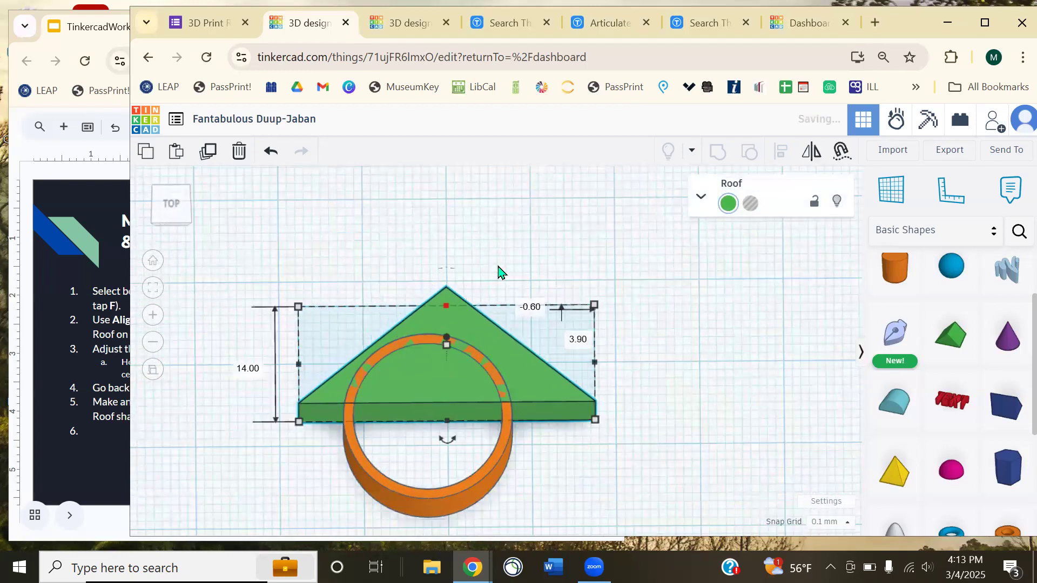
{"action": "left_click", "coordinate": [360, 259]}
{"action": "left_click_drag", "start_coordinate": [404, 362], "coordinate": [513, 451]}
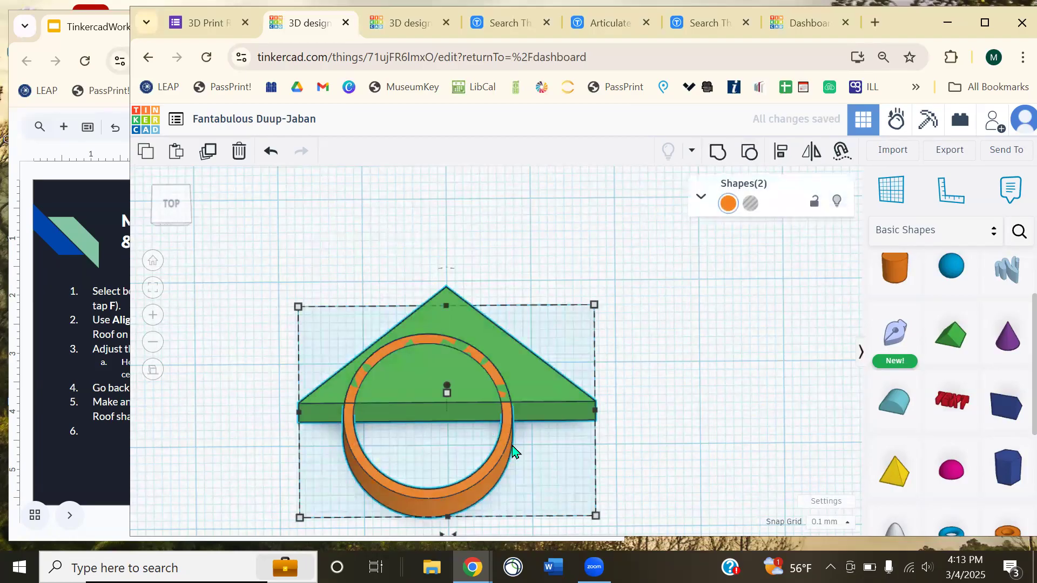
- Centre the ring and roof horizontally with Align, undoing the vertical centring
{"action": "left_click", "coordinate": [787, 159]}
{"action": "scroll", "coordinate": [594, 304], "scroll_direction": "down", "scroll_amount": 2}
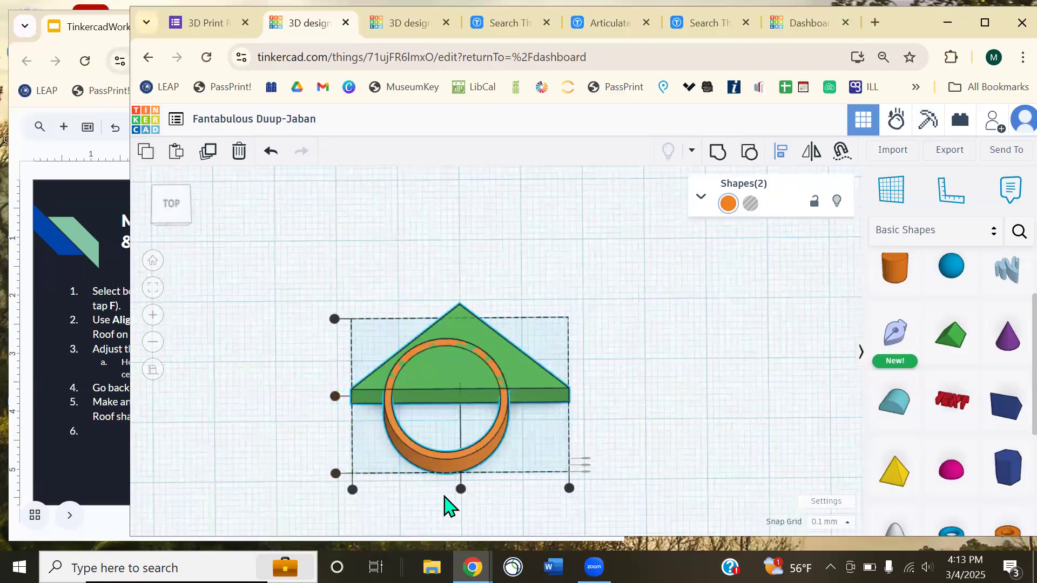
{"action": "left_click", "coordinate": [460, 488]}
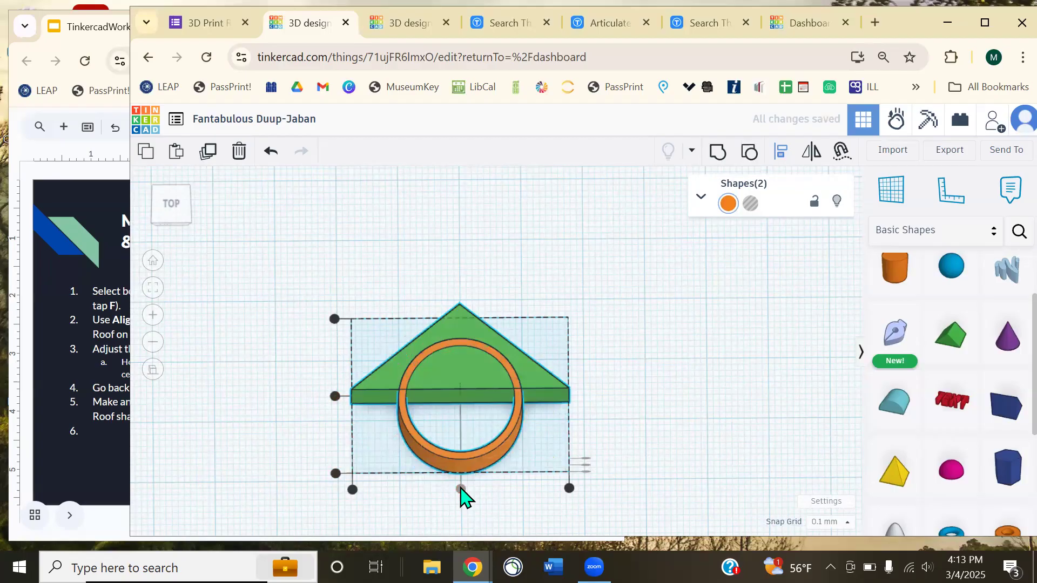
{"action": "left_click", "coordinate": [335, 396]}
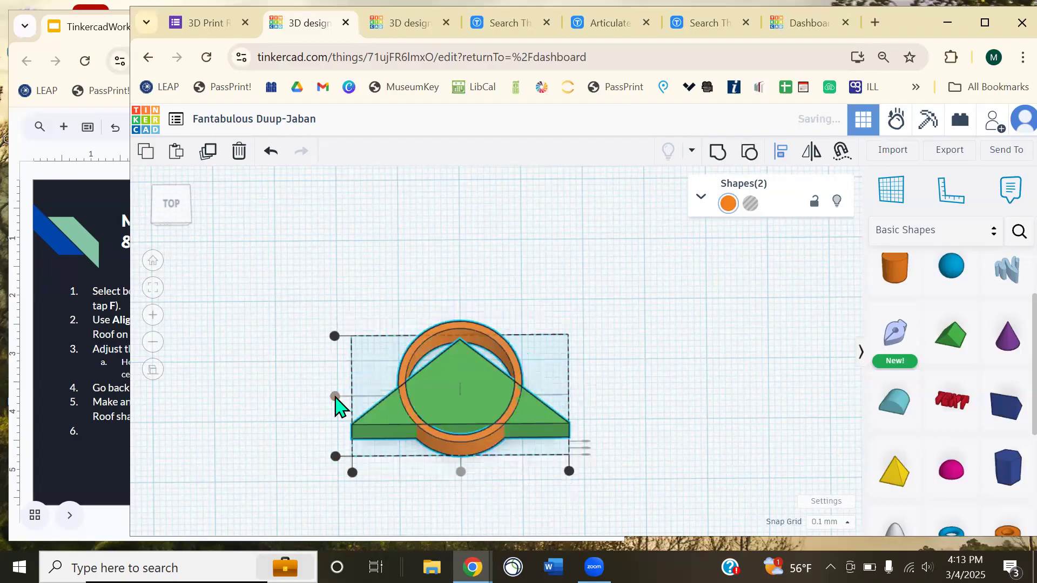
{"action": "key", "text": "ctrl+z"}
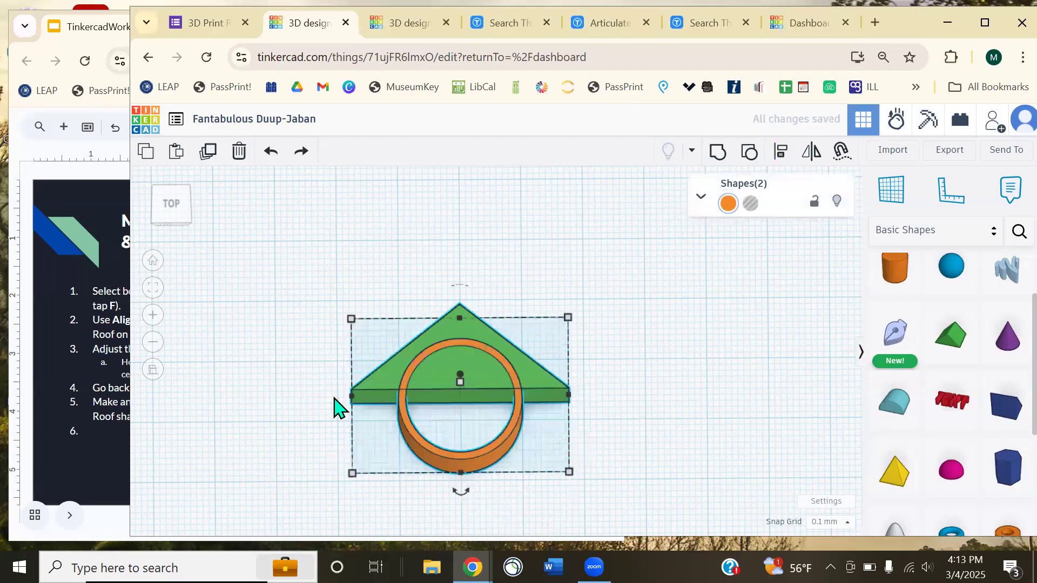
- Trial-group the roof and ring, inspect the result, then undo the grouping
{"action": "left_click", "coordinate": [617, 401]}
{"action": "right_click_drag", "start_coordinate": [622, 387], "coordinate": [643, 380]}
{"action": "scroll", "coordinate": [678, 377], "scroll_direction": "up", "scroll_amount": 3}
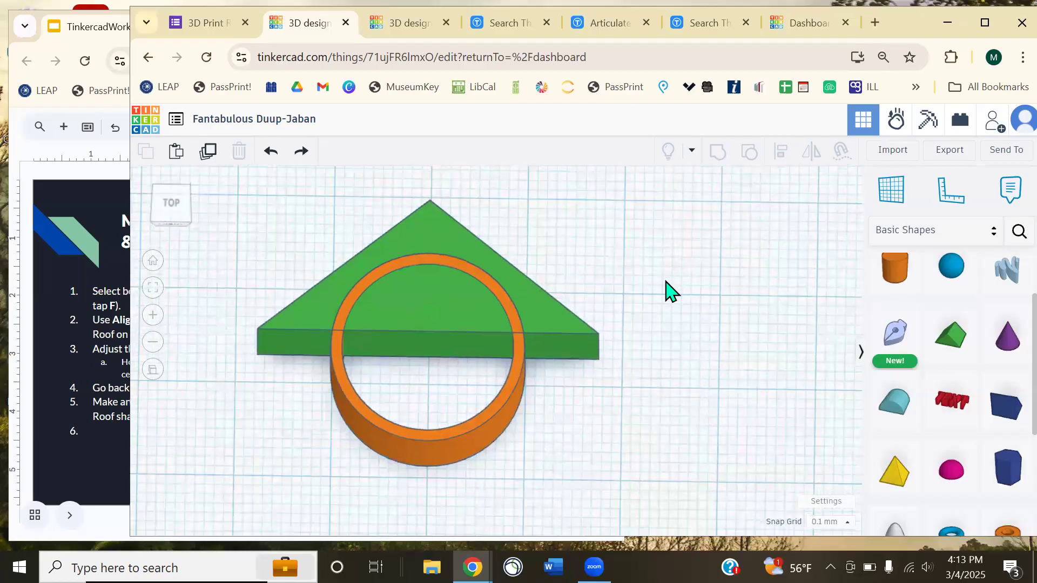
{"action": "left_click_drag", "start_coordinate": [291, 231], "coordinate": [528, 386]}
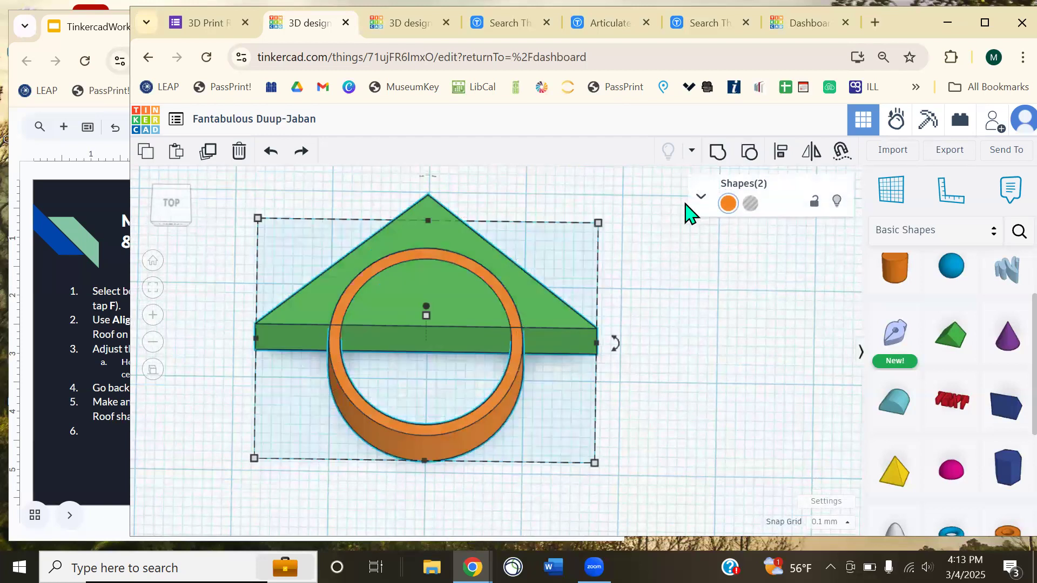
{"action": "left_click", "coordinate": [717, 153]}
{"action": "left_click", "coordinate": [711, 375]}
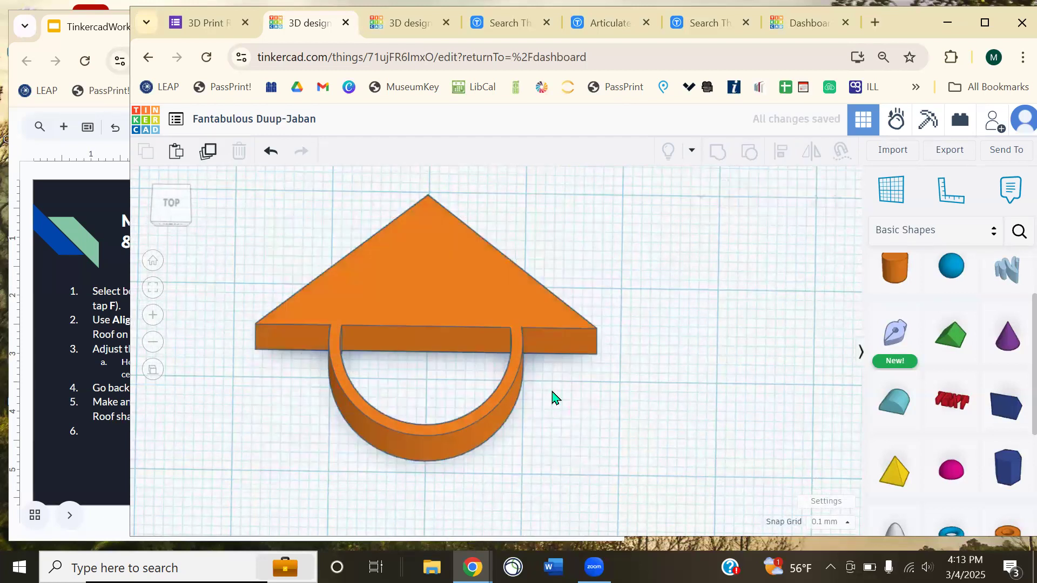
{"action": "right_click_drag", "start_coordinate": [526, 359], "coordinate": [455, 347]}
{"action": "right_click_drag", "start_coordinate": [562, 366], "coordinate": [590, 324]}
{"action": "key", "text": "ctrl+z"}
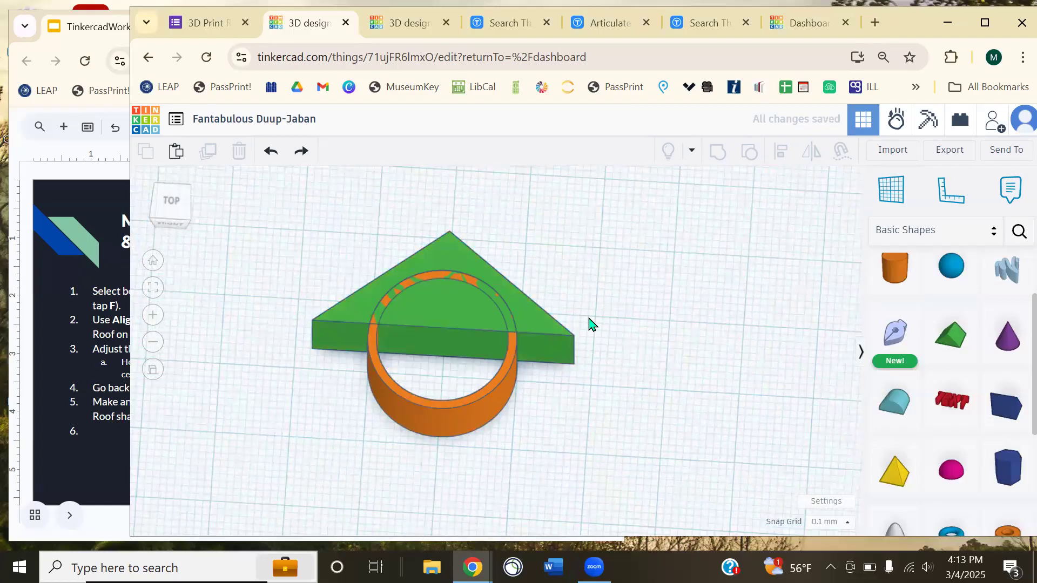
- Remove the stray extra cylinder and ungroup the orange ring into its solid and hole
{"action": "left_click_drag", "start_coordinate": [888, 276], "coordinate": [464, 325]}
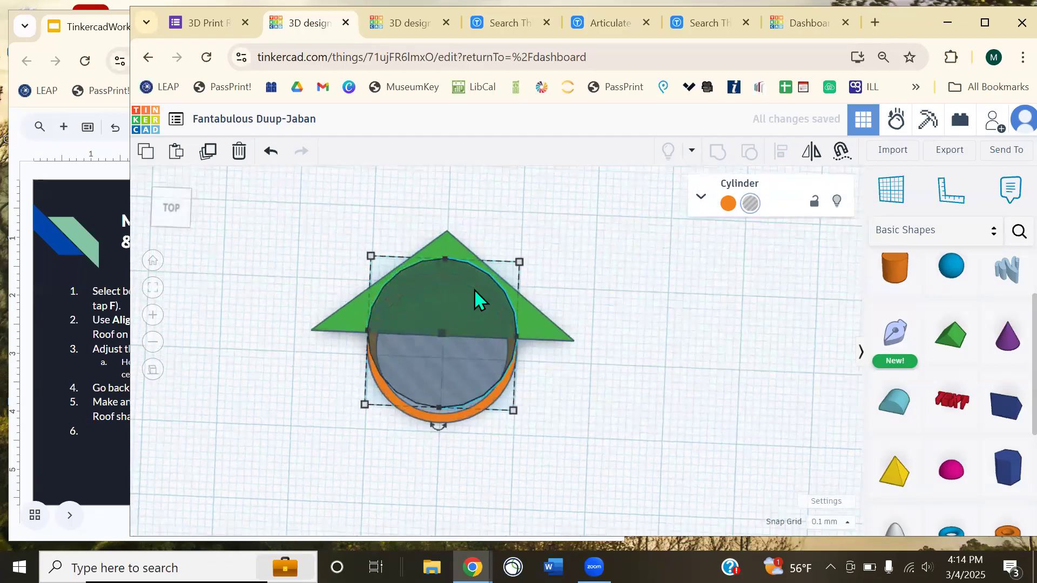
{"action": "left_click_drag", "start_coordinate": [490, 323], "coordinate": [676, 330]}
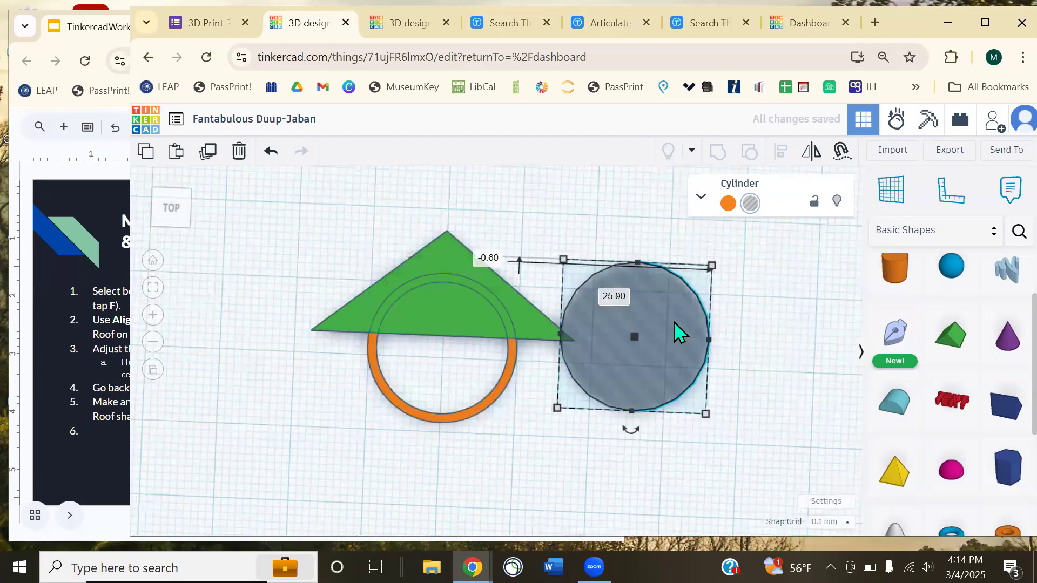
{"action": "key", "text": "Delete"}
{"action": "left_click", "coordinate": [432, 420]}
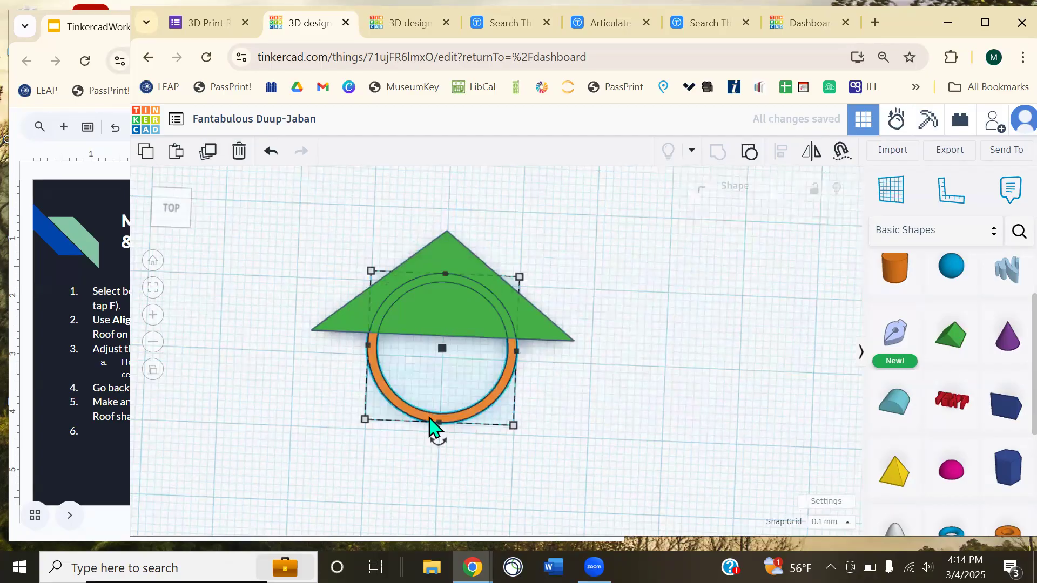
{"action": "left_click", "coordinate": [749, 153]}
{"action": "left_click", "coordinate": [527, 352]}
- Try pulling the hole cylinder out of the ring, undo it, and inspect the hole from above
{"action": "scroll", "coordinate": [564, 372], "scroll_direction": "up", "scroll_amount": 5}
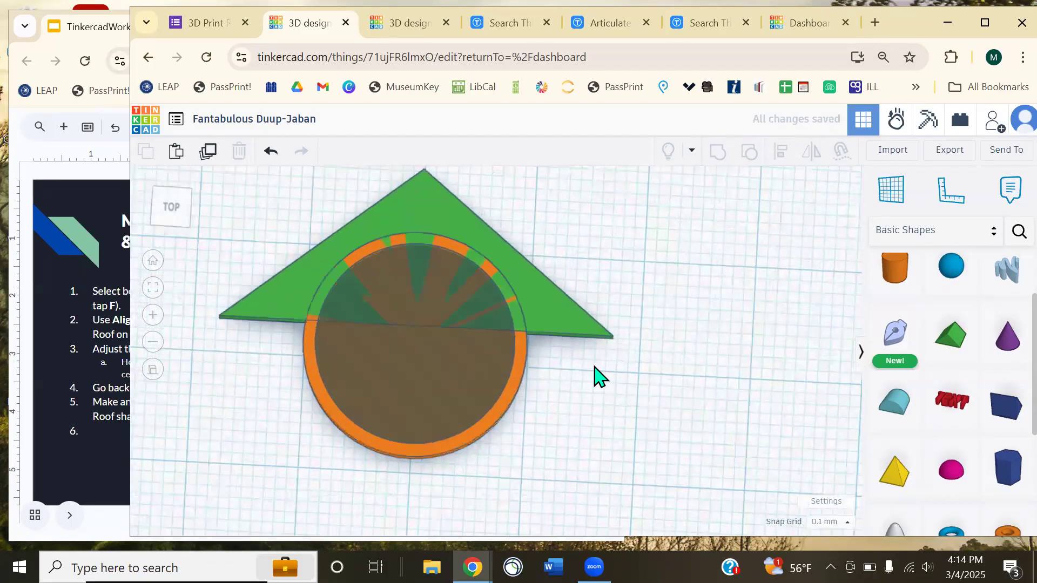
{"action": "right_click_drag", "start_coordinate": [594, 372], "coordinate": [458, 352]}
{"action": "left_click_drag", "start_coordinate": [380, 325], "coordinate": [259, 374]}
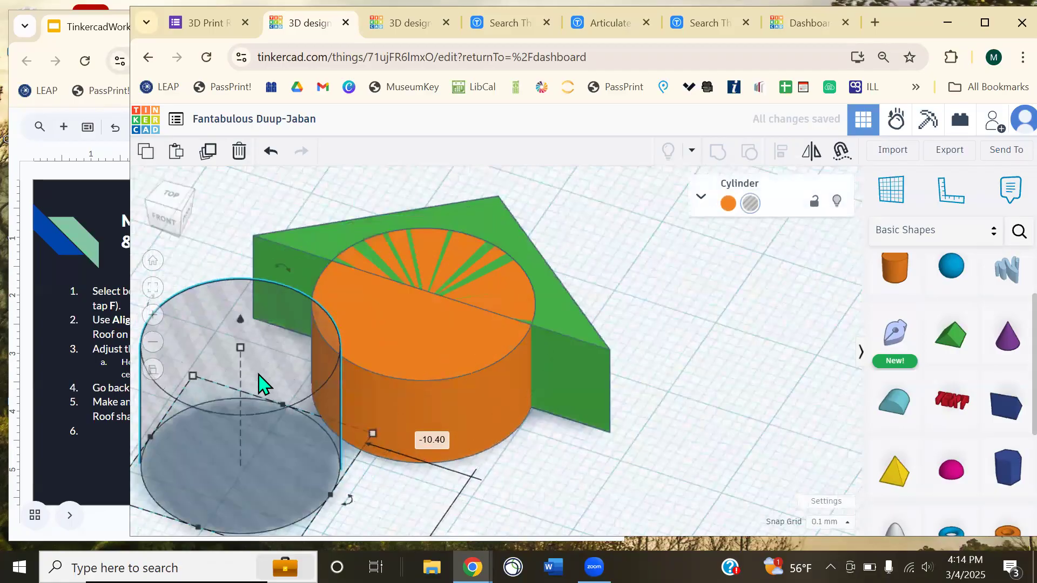
{"action": "key", "text": "ctrl+z"}
{"action": "left_click", "coordinate": [706, 345]}
{"action": "left_click", "coordinate": [441, 215]}
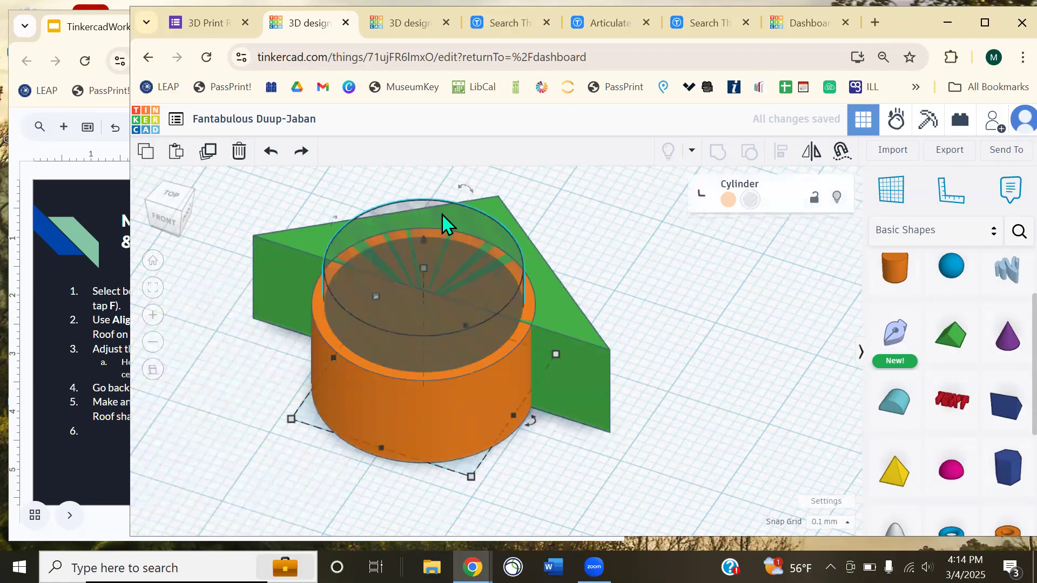
{"action": "right_click_drag", "start_coordinate": [601, 239], "coordinate": [515, 313]}
{"action": "left_click", "coordinate": [629, 253]}
- Marquee-select the roof, ring cylinder and hole, and group them into one green ring
{"action": "left_click", "coordinate": [424, 432]}
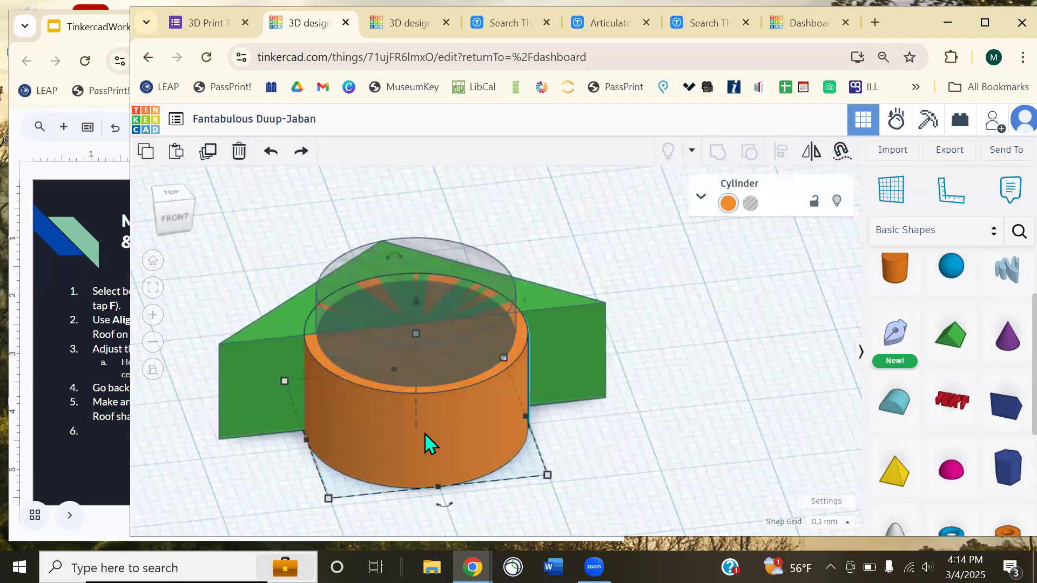
{"action": "left_click", "coordinate": [552, 370]}
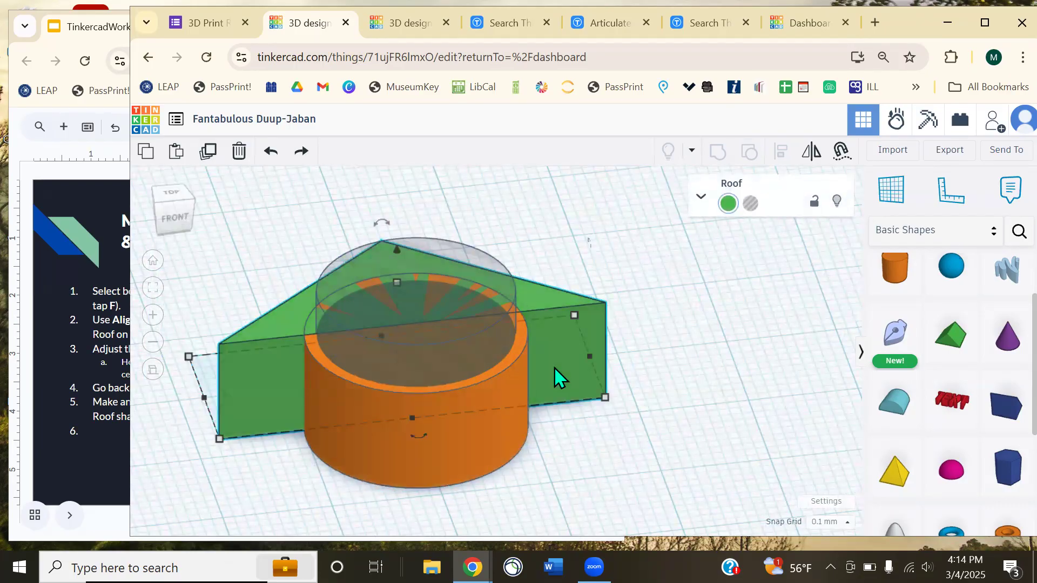
{"action": "left_click", "coordinate": [653, 305]}
{"action": "right_click_drag", "start_coordinate": [652, 305], "coordinate": [611, 405]}
{"action": "left_click_drag", "start_coordinate": [277, 185], "coordinate": [549, 436]}
{"action": "right_click_drag", "start_coordinate": [669, 440], "coordinate": [659, 351]}
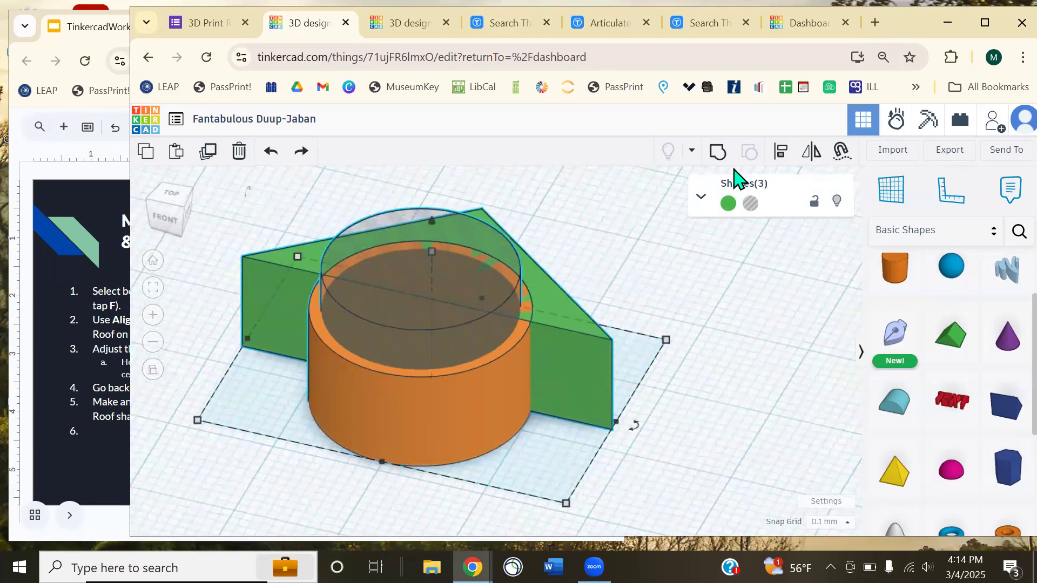
{"action": "left_click", "coordinate": [717, 154]}
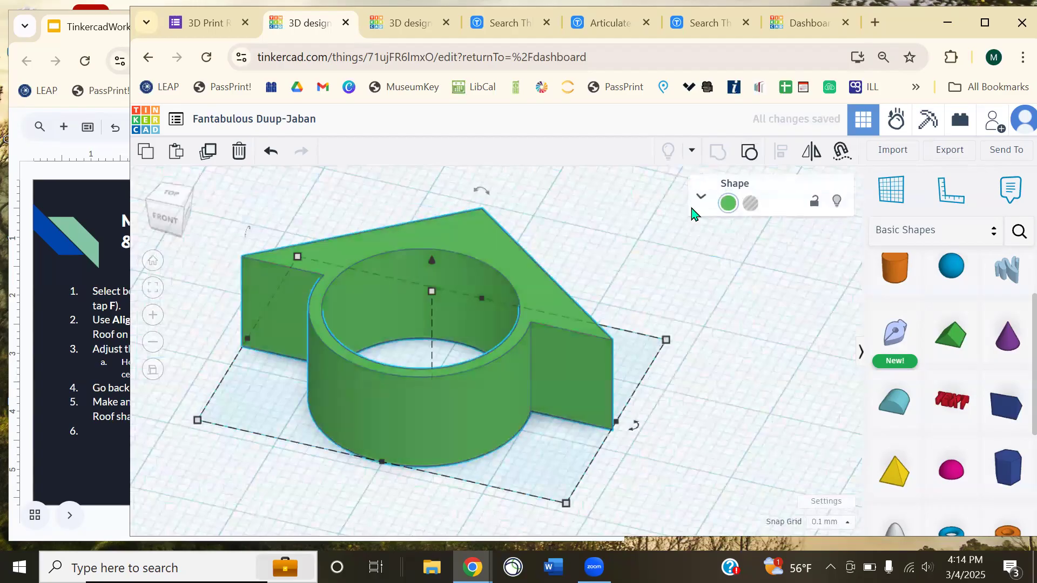
{"action": "left_click", "coordinate": [634, 244]}
{"action": "right_click_drag", "start_coordinate": [563, 282], "coordinate": [386, 297]}
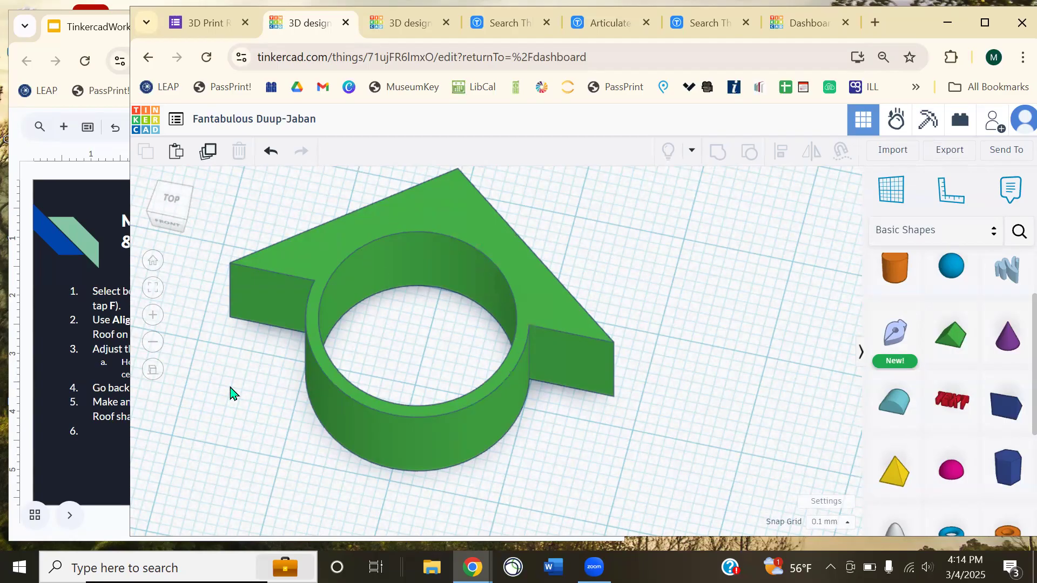
- Step the workshop slides past Grouping Again to the Extras slide, then go back to Tinkercad
{"action": "left_click", "coordinate": [56, 183]}
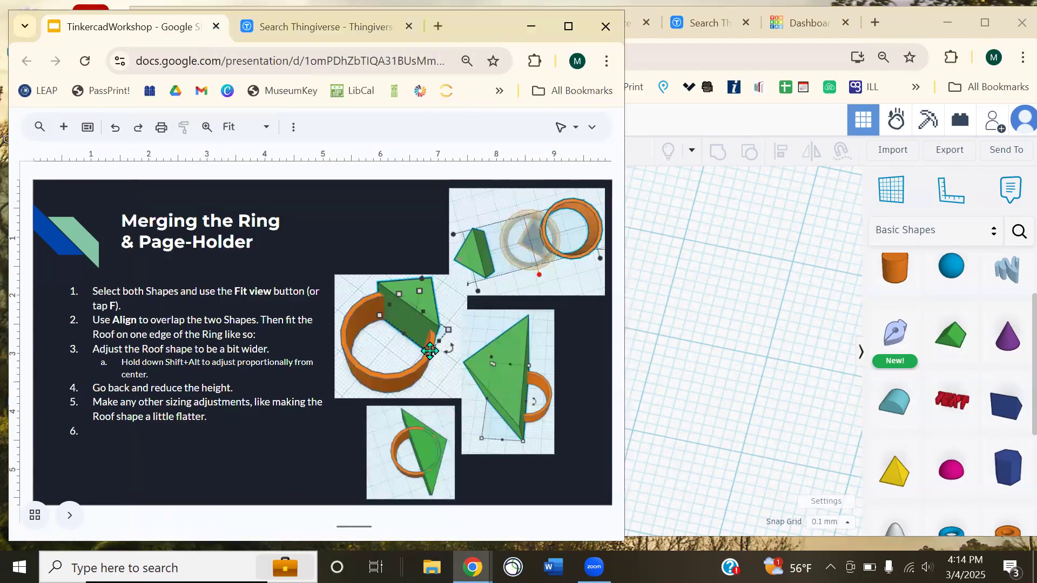
{"action": "key", "text": "Down"}
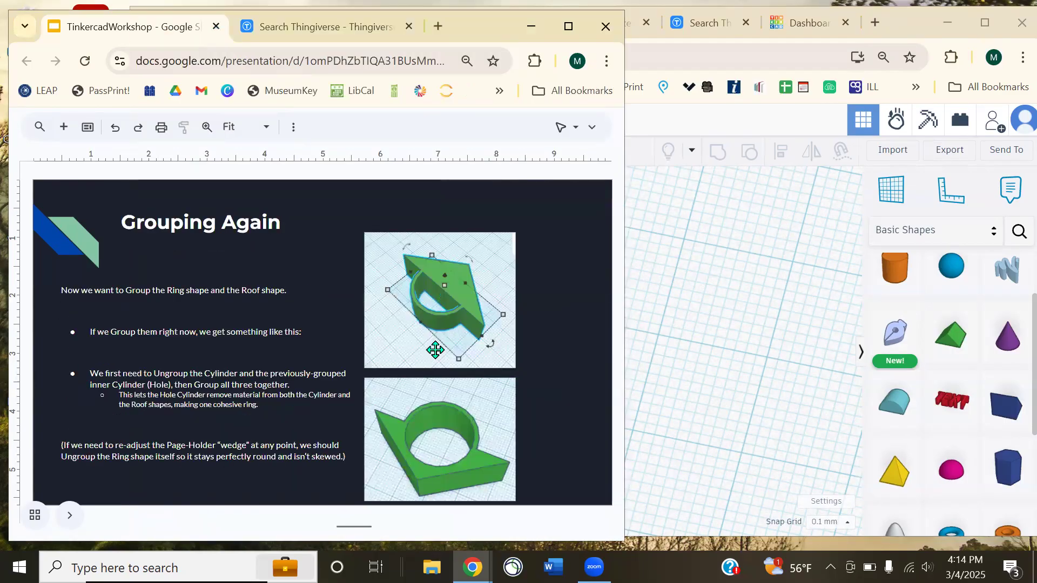
{"action": "key", "text": "Down"}
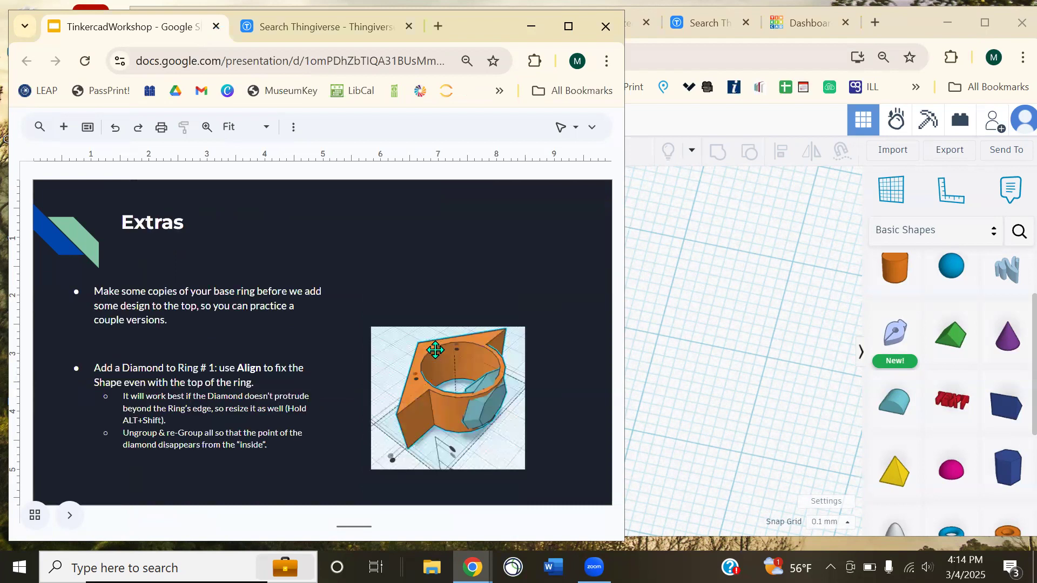
{"action": "left_click", "coordinate": [719, 346]}
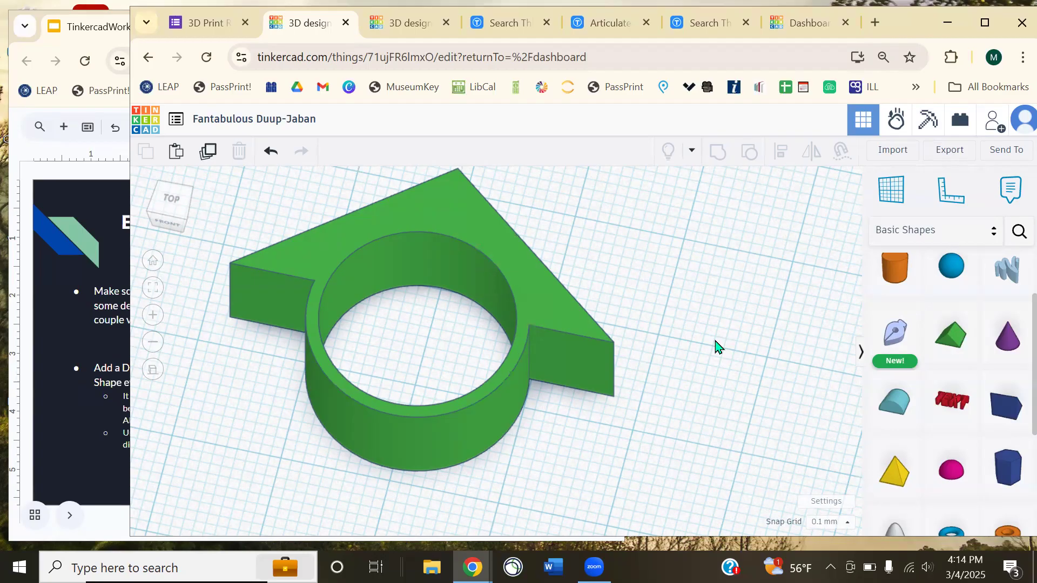
{"action": "right_click_drag", "start_coordinate": [679, 351], "coordinate": [592, 361]}
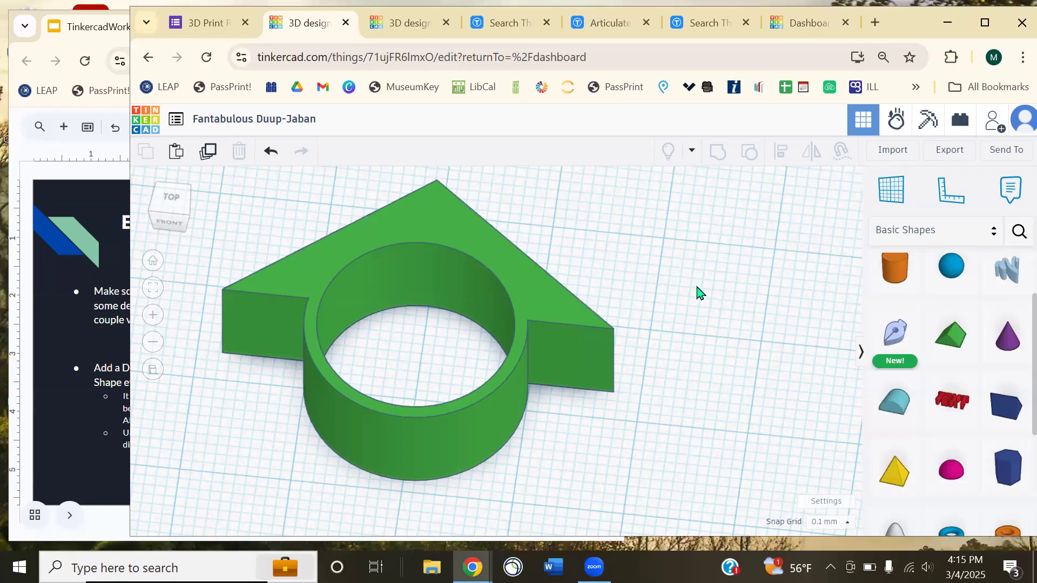
{"action": "right_click_drag", "start_coordinate": [639, 310], "coordinate": [539, 355]}
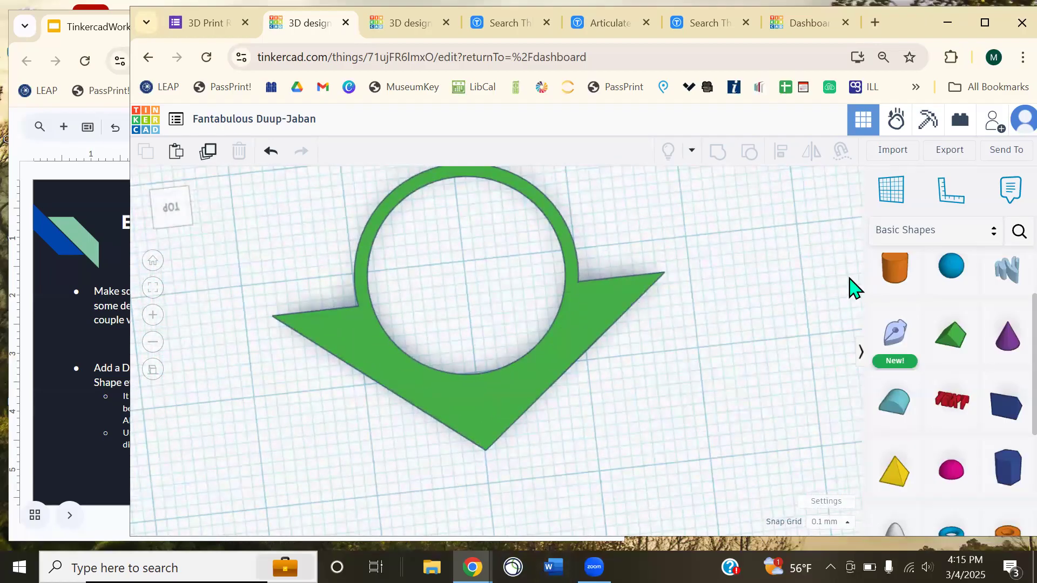
{"action": "middle_click_drag", "start_coordinate": [452, 287], "coordinate": [537, 365]}
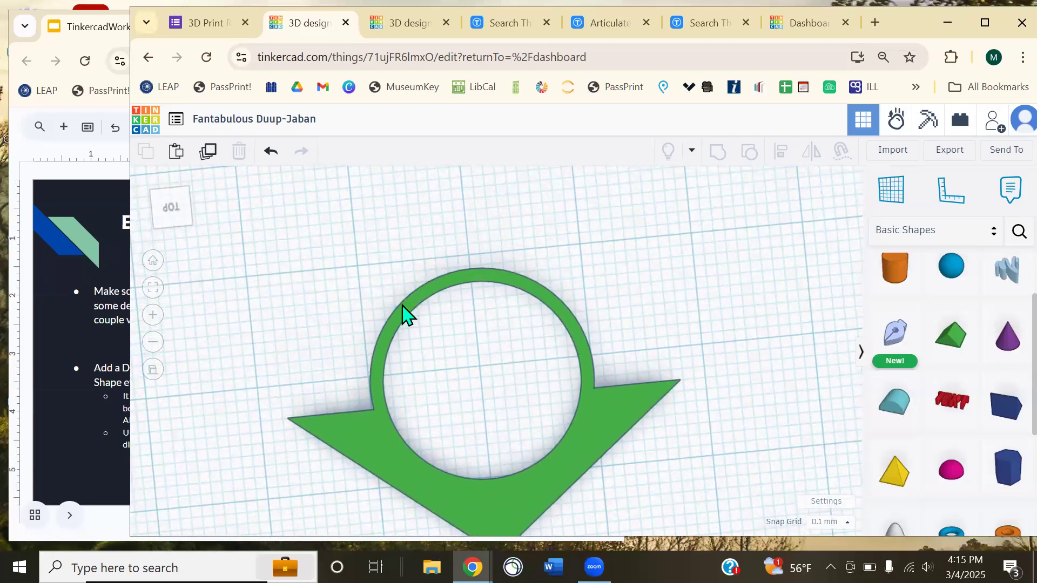
{"action": "right_click_drag", "start_coordinate": [402, 313], "coordinate": [467, 454]}
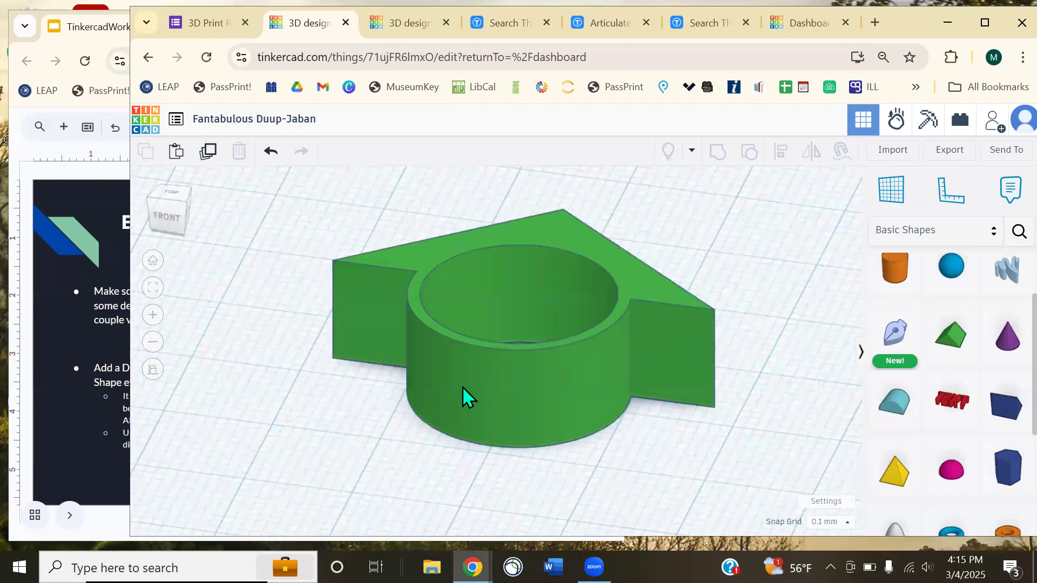
{"action": "left_click", "coordinate": [53, 174]}
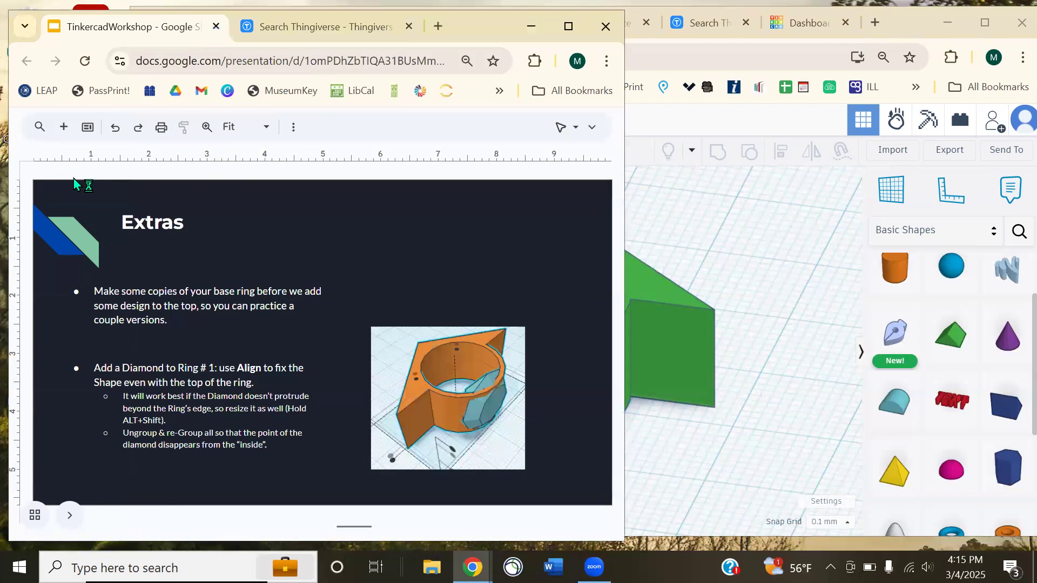
{"action": "left_click", "coordinate": [713, 274]}
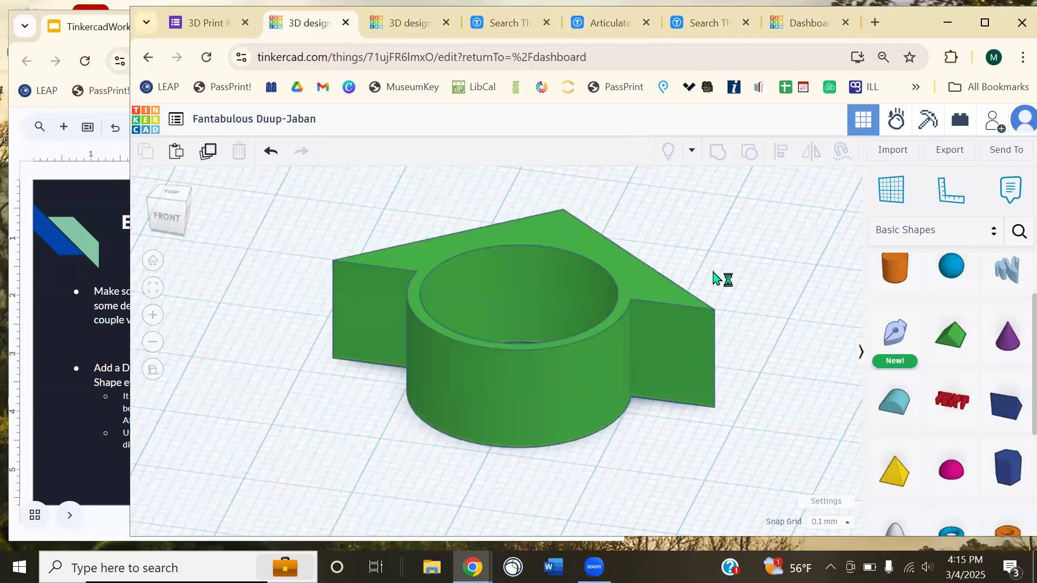
- Search shapes for 'diamond' and place a Diamond on the workplane beside the ring
{"action": "left_click", "coordinate": [1016, 231]}
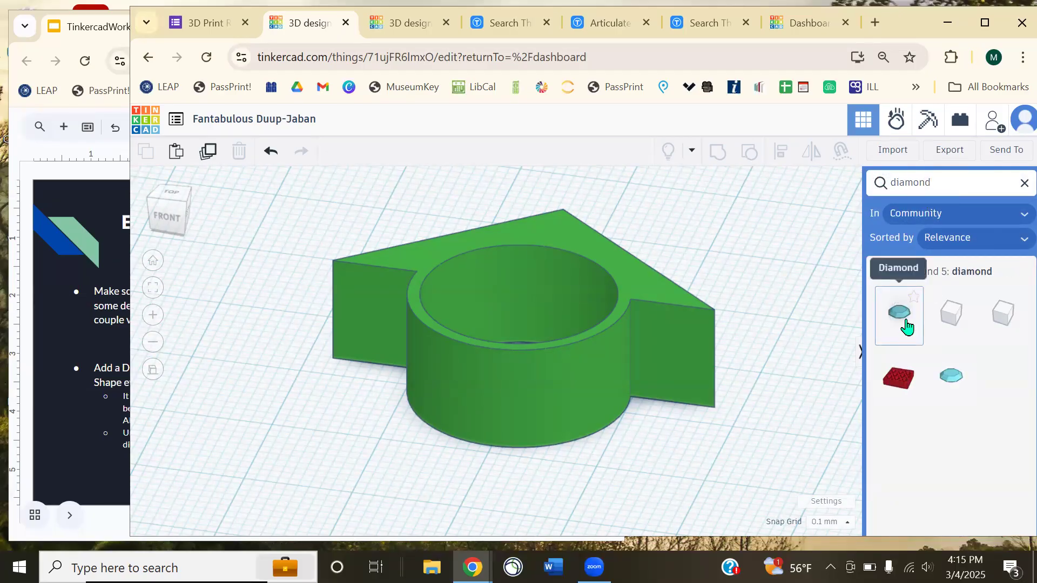
{"action": "left_click_drag", "start_coordinate": [906, 326], "coordinate": [260, 468]}
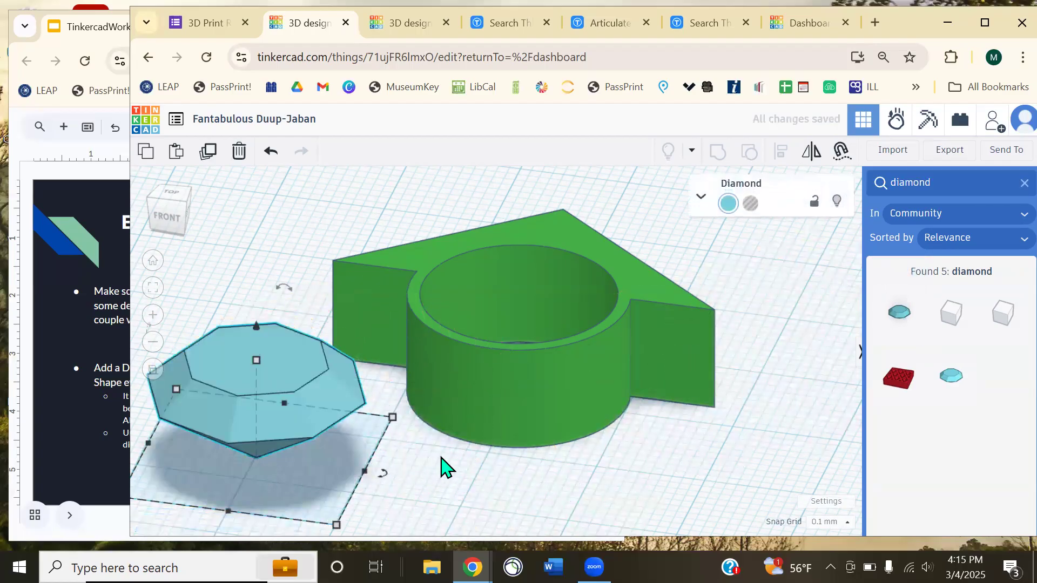
{"action": "middle_click_drag", "start_coordinate": [456, 470], "coordinate": [498, 429]}
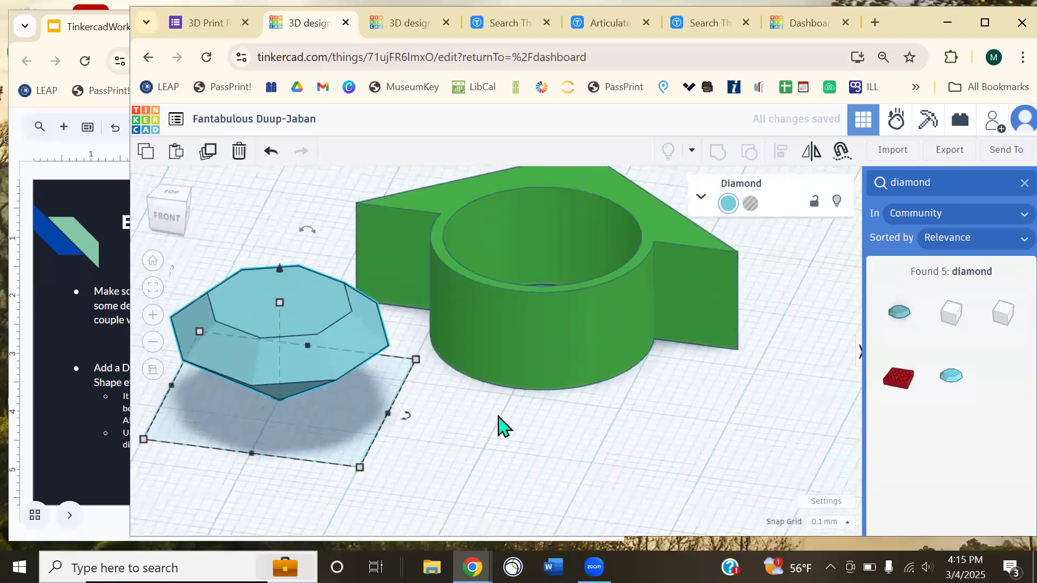
{"action": "left_click", "coordinate": [488, 455]}
{"action": "right_click_drag", "start_coordinate": [481, 451], "coordinate": [519, 405]}
- Shrink the Diamond to 10.40 by 10.40 with a corner handle
{"action": "scroll", "coordinate": [519, 396], "scroll_direction": "down", "scroll_amount": 3}
{"action": "left_click", "coordinate": [442, 341]}
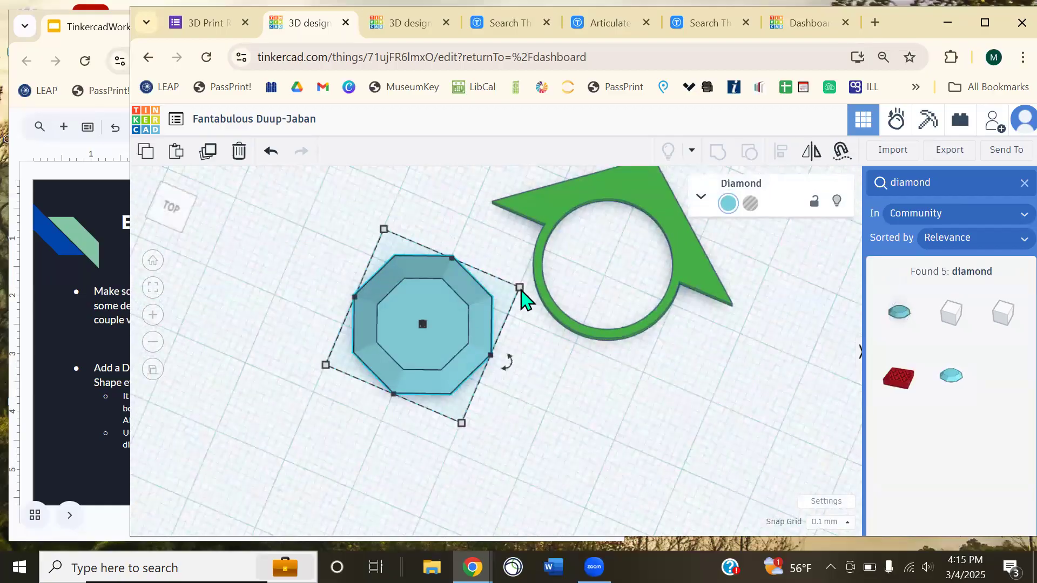
{"action": "left_click_drag", "start_coordinate": [520, 286], "coordinate": [473, 307]}
{"action": "left_click", "coordinate": [588, 398]}
{"action": "right_click_drag", "start_coordinate": [588, 398], "coordinate": [467, 363]}
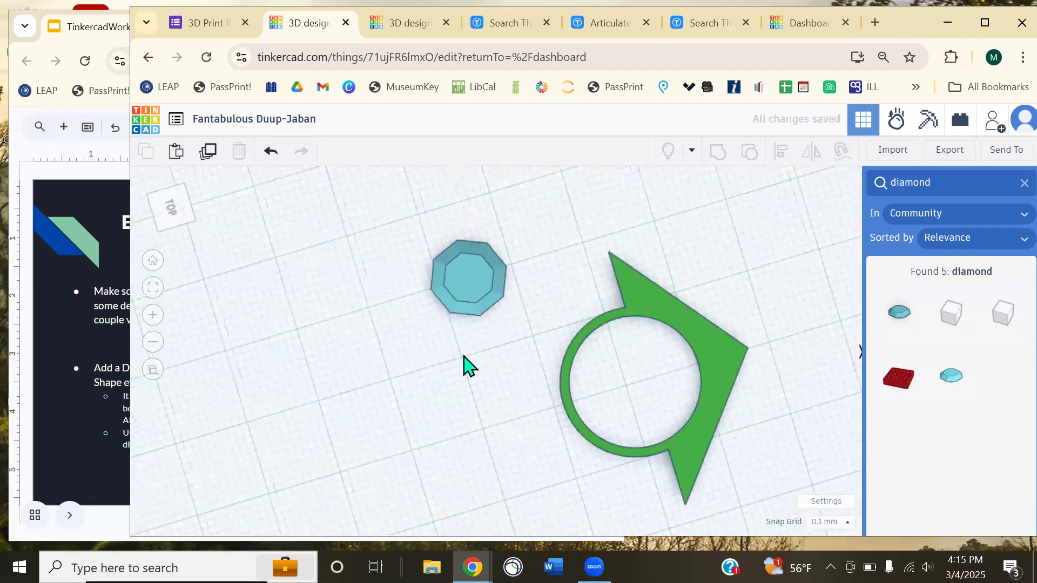
{"action": "scroll", "coordinate": [524, 375], "scroll_direction": "up", "scroll_amount": 4}
- Rotate the Diamond 90° so it stands on its edge
{"action": "right_click_drag", "start_coordinate": [486, 326], "coordinate": [486, 286]}
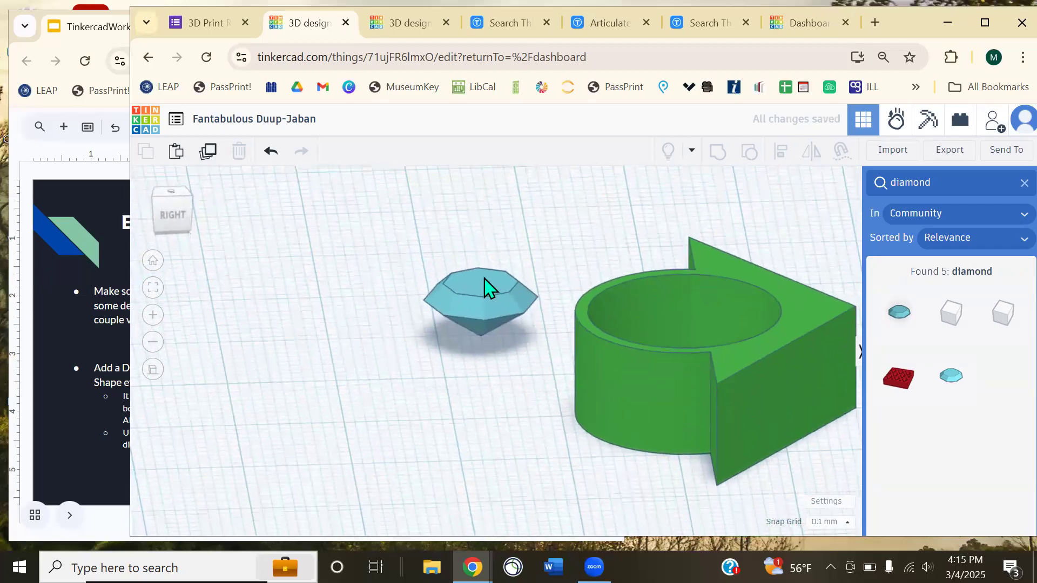
{"action": "left_click", "coordinate": [486, 287]}
{"action": "left_click_drag", "start_coordinate": [475, 248], "coordinate": [419, 372]}
{"action": "left_click", "coordinate": [398, 412]}
{"action": "right_click_drag", "start_coordinate": [398, 412], "coordinate": [539, 383]}
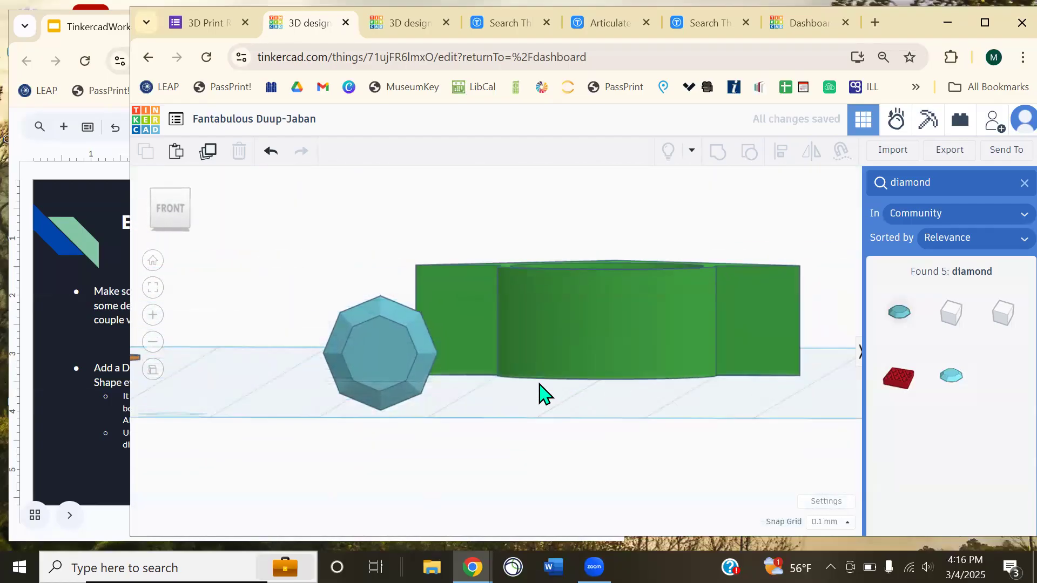
- Move the Diamond into the ring and up against its front band
{"action": "left_click_drag", "start_coordinate": [397, 363], "coordinate": [594, 347]}
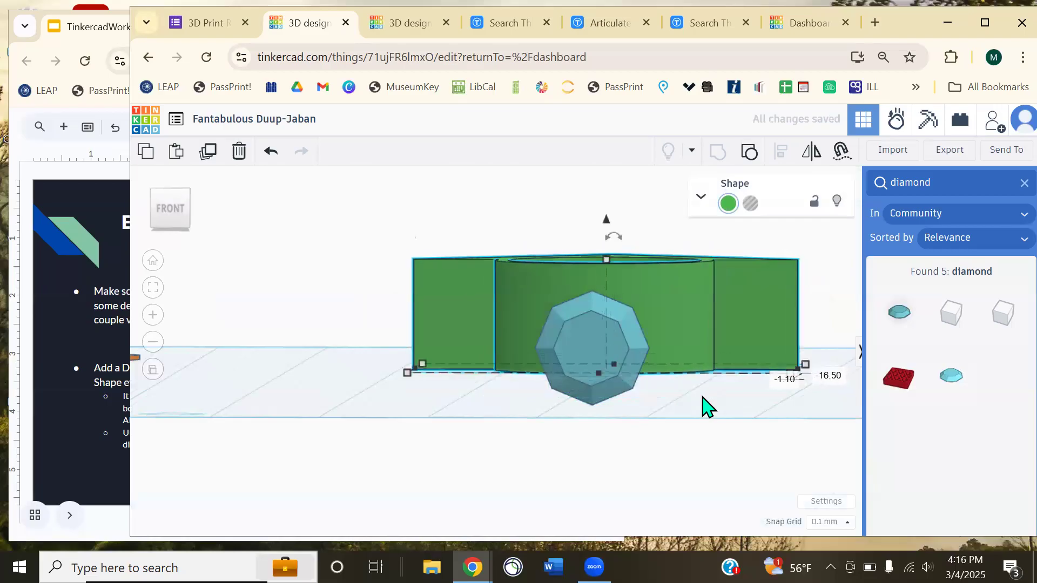
{"action": "left_click", "coordinate": [707, 429]}
{"action": "right_click_drag", "start_coordinate": [707, 429], "coordinate": [643, 412]}
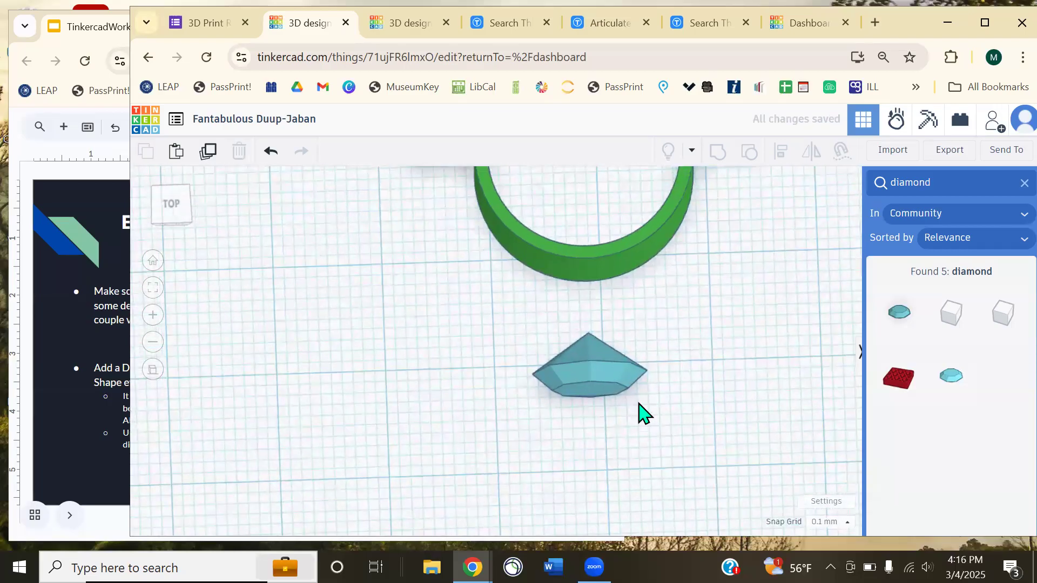
{"action": "left_click_drag", "start_coordinate": [594, 381], "coordinate": [621, 338]}
{"action": "left_click", "coordinate": [696, 347]}
{"action": "right_click_drag", "start_coordinate": [697, 347], "coordinate": [646, 407]}
{"action": "scroll", "coordinate": [736, 465], "scroll_direction": "up", "scroll_amount": 2}
{"action": "right_click_drag", "start_coordinate": [736, 465], "coordinate": [538, 427]}
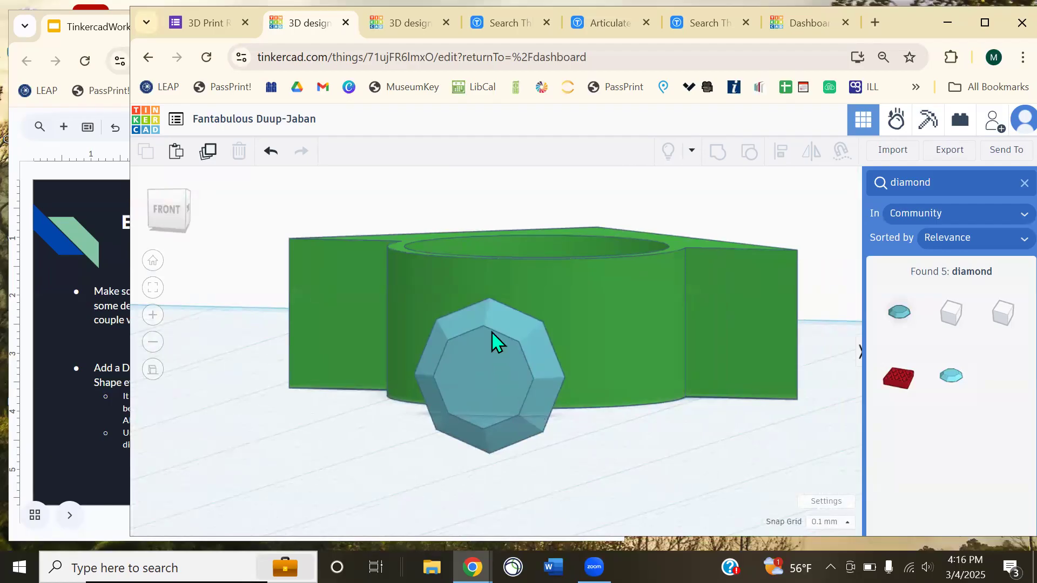
- Lift the Diamond off the workplane with Ctrl+Up
{"action": "left_click", "coordinate": [498, 369]}
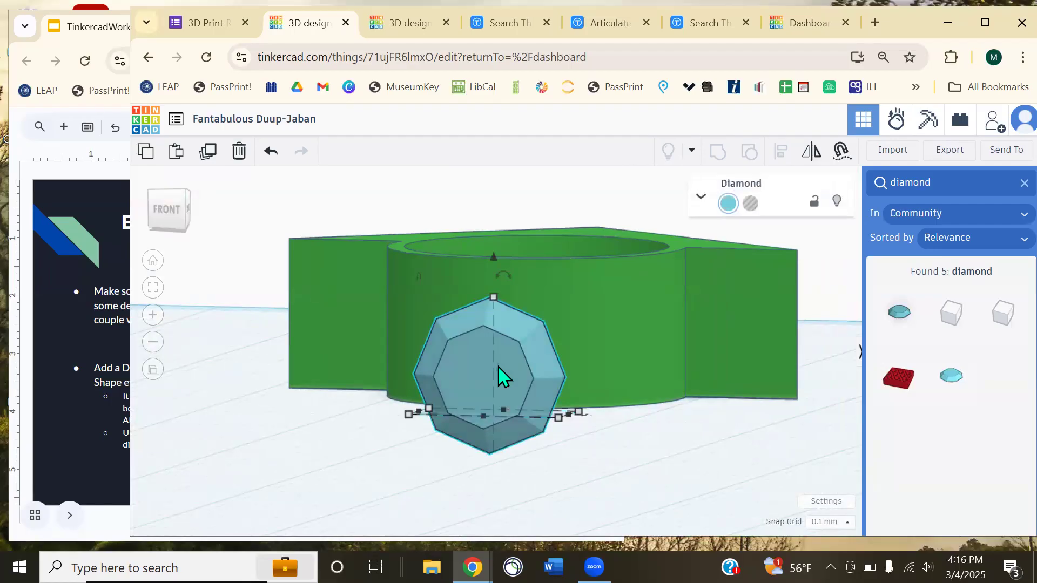
{"action": "key", "text": "ctrl+Up"}
{"action": "left_click", "coordinate": [603, 429]}
{"action": "right_click_drag", "start_coordinate": [626, 445], "coordinate": [499, 332]}
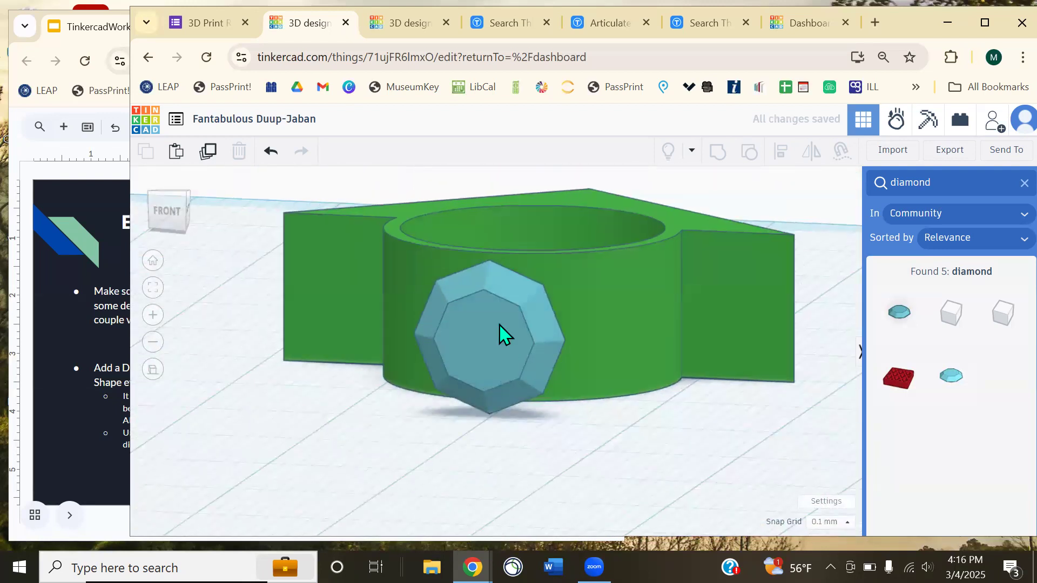
- Set the Diamond's height and width to 10 mm each
{"action": "left_click", "coordinate": [500, 332]}
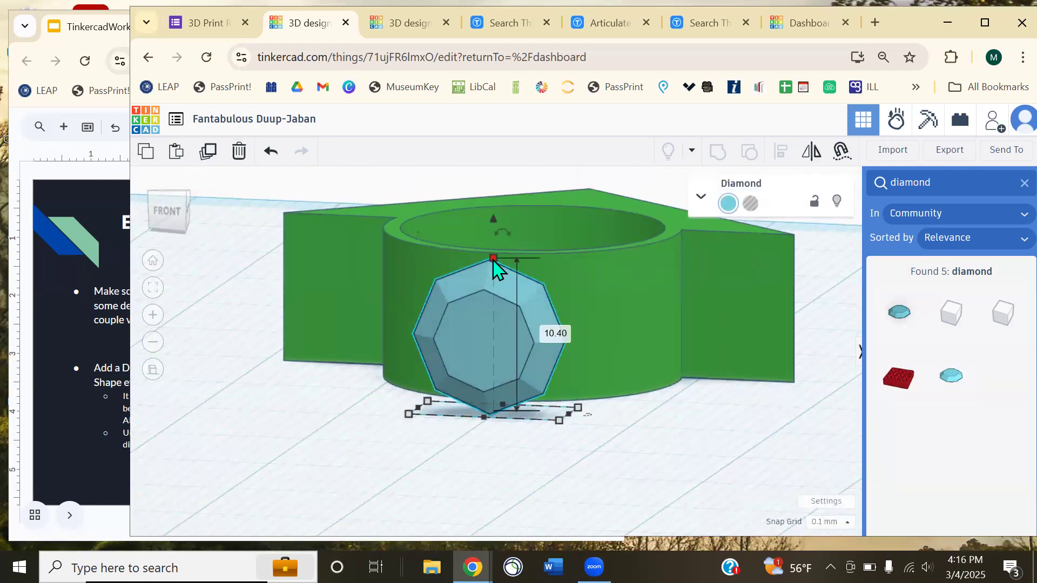
{"action": "left_click", "coordinate": [560, 333]}
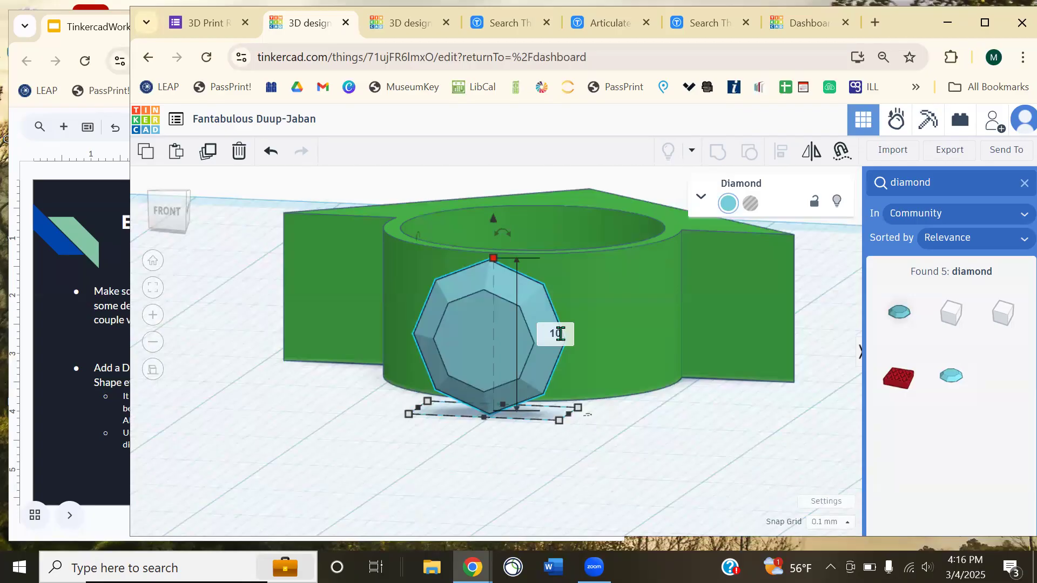
{"action": "key", "text": "Return"}
{"action": "left_click", "coordinate": [600, 456]}
{"action": "left_click", "coordinate": [494, 399]}
{"action": "left_click", "coordinate": [469, 428]}
{"action": "key", "text": "Return"}
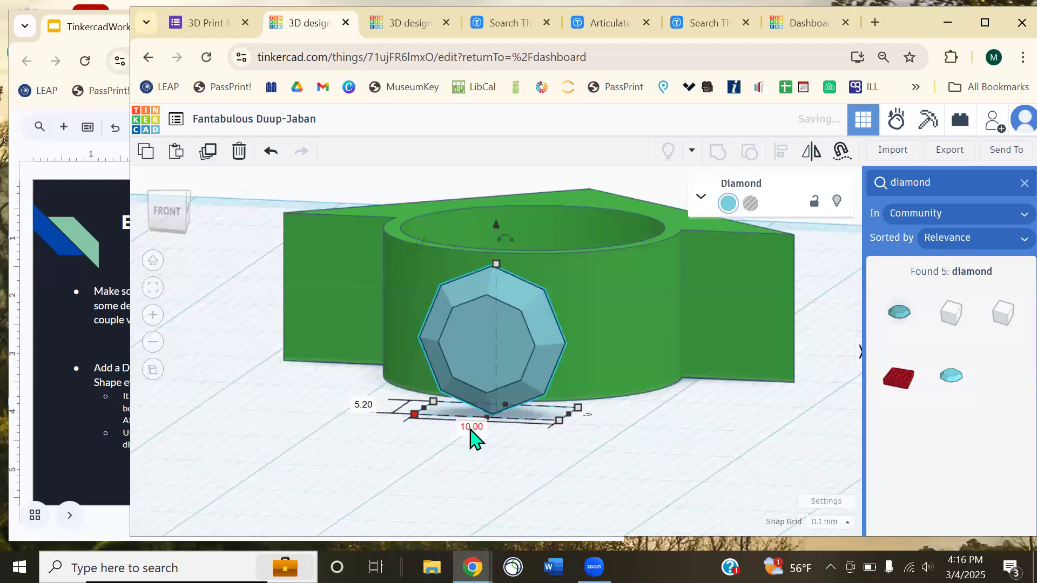
{"action": "left_click", "coordinate": [683, 452]}
{"action": "right_click_drag", "start_coordinate": [683, 452], "coordinate": [578, 397]}
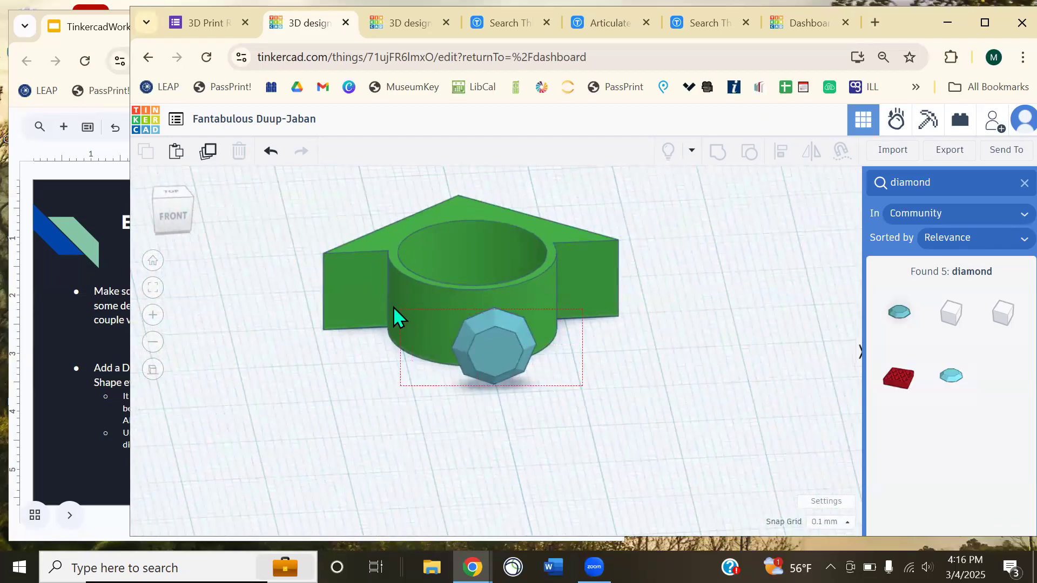
- Select the ring and diamond and orbit between top and front views to inspect them
{"action": "left_click_drag", "start_coordinate": [393, 306], "coordinate": [377, 297]}
{"action": "right_click_drag", "start_coordinate": [700, 394], "coordinate": [505, 409]}
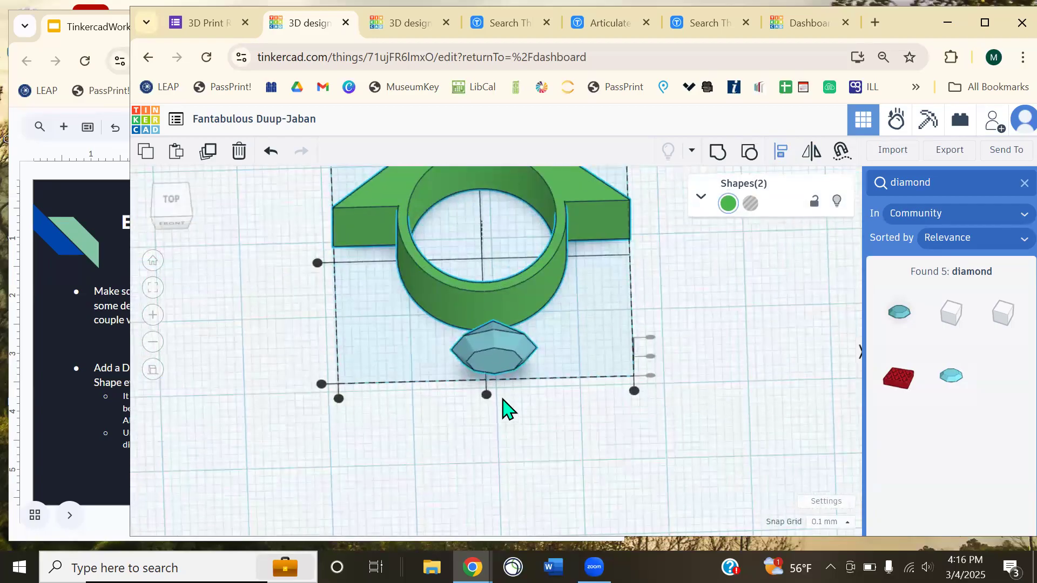
{"action": "right_click_drag", "start_coordinate": [624, 415], "coordinate": [622, 336]}
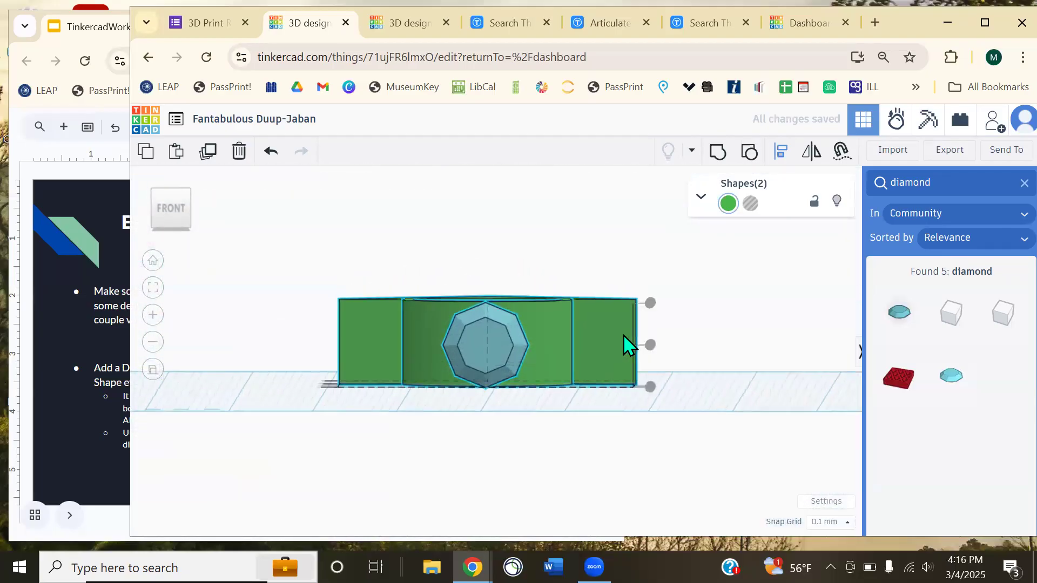
{"action": "left_click", "coordinate": [651, 347]}
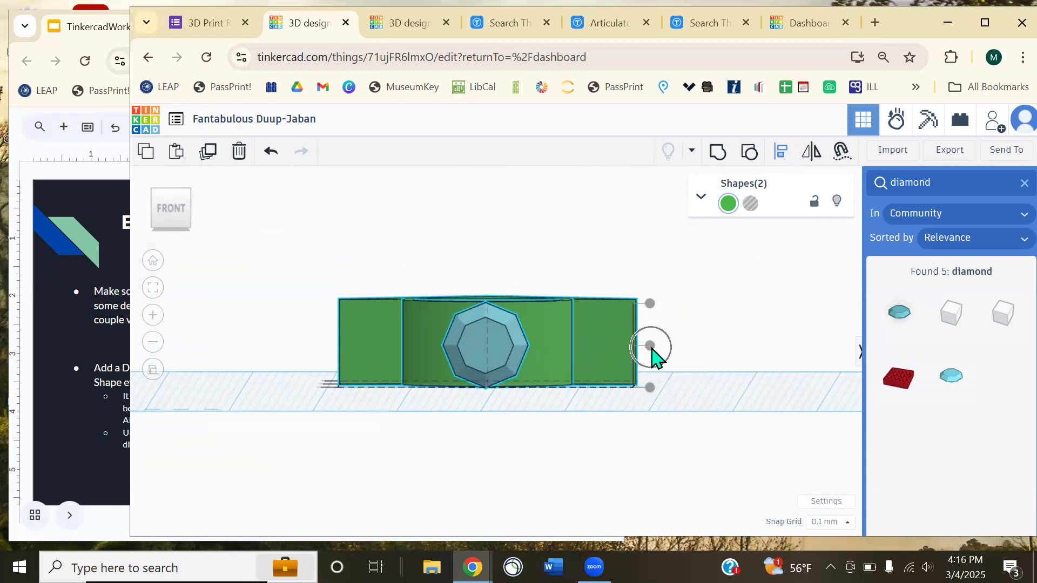
{"action": "right_click_drag", "start_coordinate": [646, 365], "coordinate": [556, 347]}
{"action": "scroll", "coordinate": [562, 262], "scroll_direction": "up", "scroll_amount": 5}
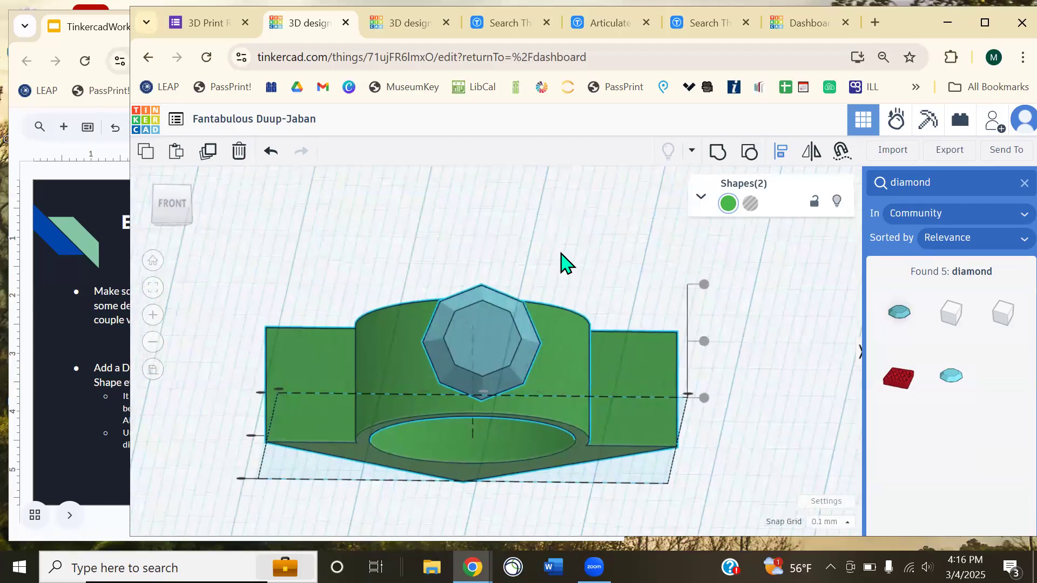
{"action": "right_click_drag", "start_coordinate": [563, 239], "coordinate": [495, 347]}
- Shrink the Diamond to 7.00 by 3.64 and check it against the ring
{"action": "left_click", "coordinate": [494, 348]}
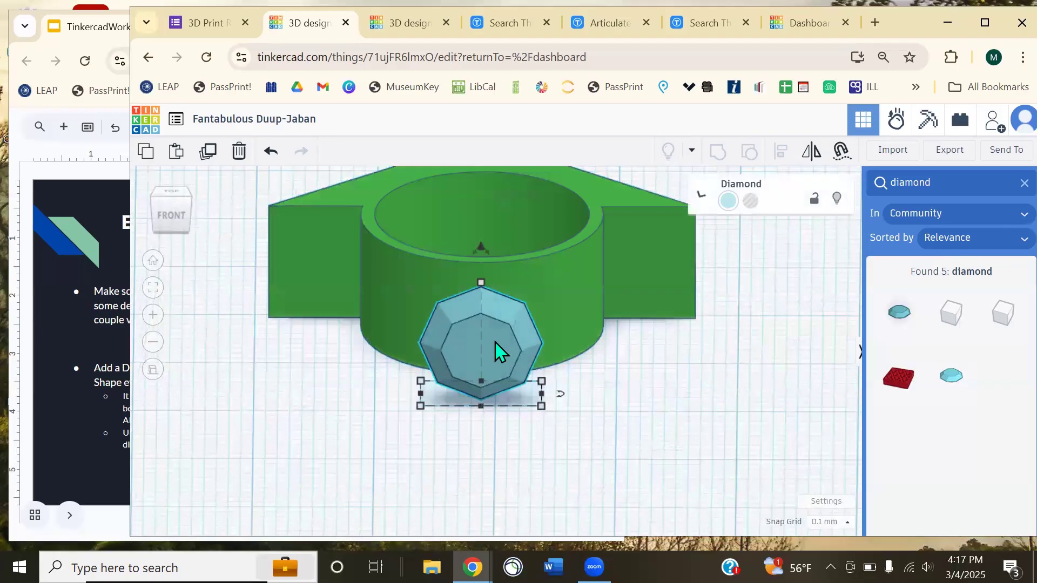
{"action": "left_click_drag", "start_coordinate": [541, 406], "coordinate": [524, 404]}
{"action": "left_click", "coordinate": [590, 435]}
{"action": "right_click_drag", "start_coordinate": [590, 435], "coordinate": [569, 420]}
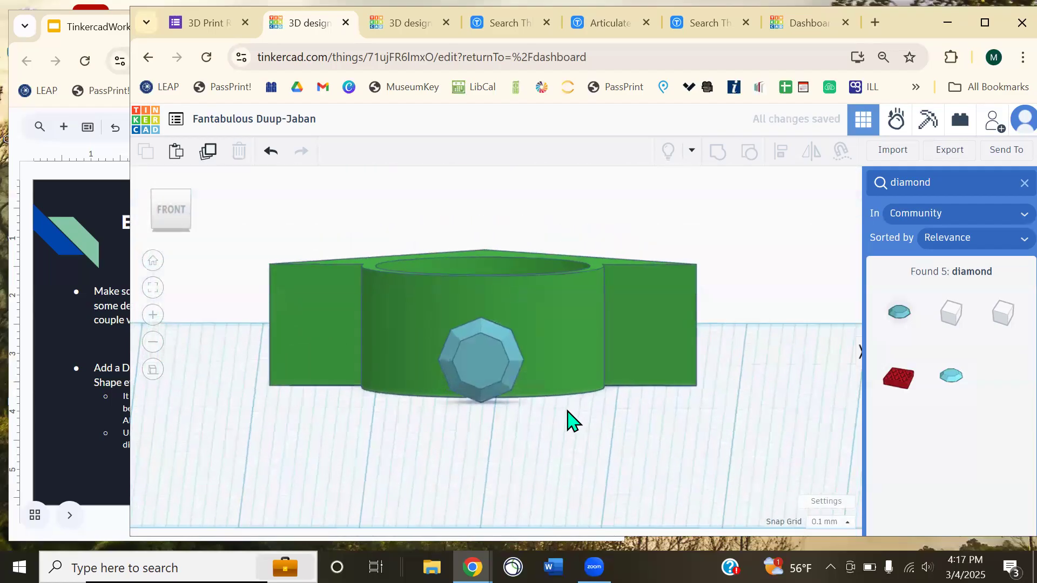
{"action": "left_click_drag", "start_coordinate": [430, 319], "coordinate": [428, 317]}
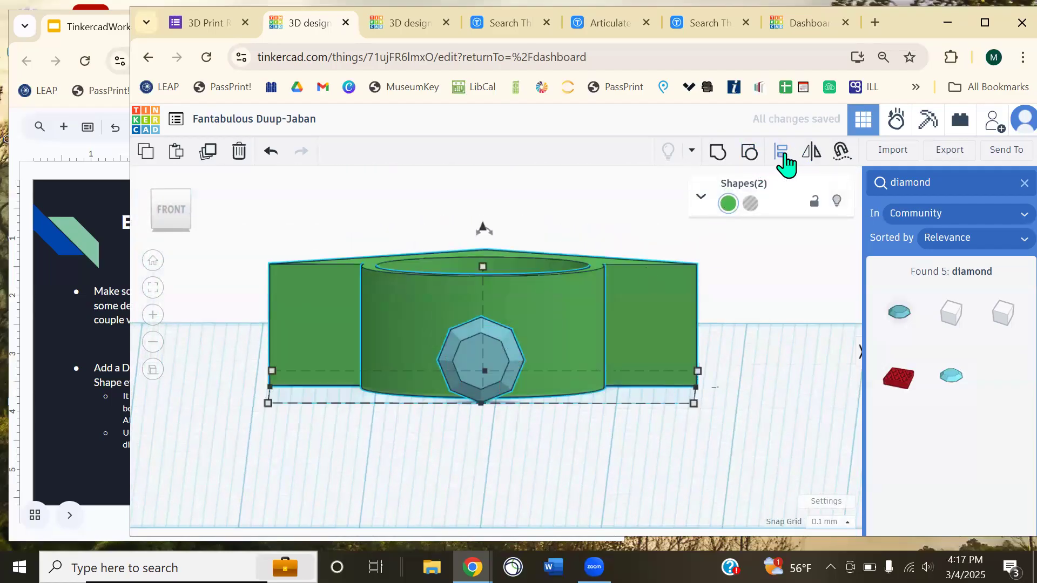
{"action": "left_click", "coordinate": [623, 447]}
{"action": "right_click_drag", "start_coordinate": [622, 447], "coordinate": [401, 416]}
{"action": "right_click_drag", "start_coordinate": [379, 411], "coordinate": [482, 326]}
- Undo the Diamond resize, then select both shapes and show the Align guides
{"action": "left_click", "coordinate": [482, 326]}
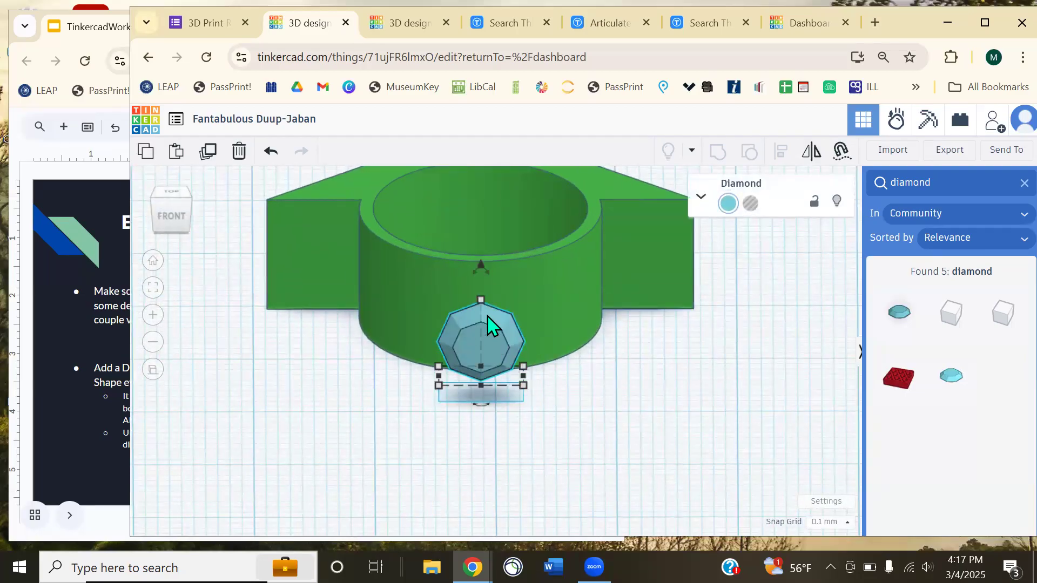
{"action": "key", "text": "ctrl+z"}
{"action": "key", "text": "ctrl+z"}
{"action": "left_click_drag", "start_coordinate": [656, 397], "coordinate": [375, 282]}
{"action": "left_click", "coordinate": [782, 151]}
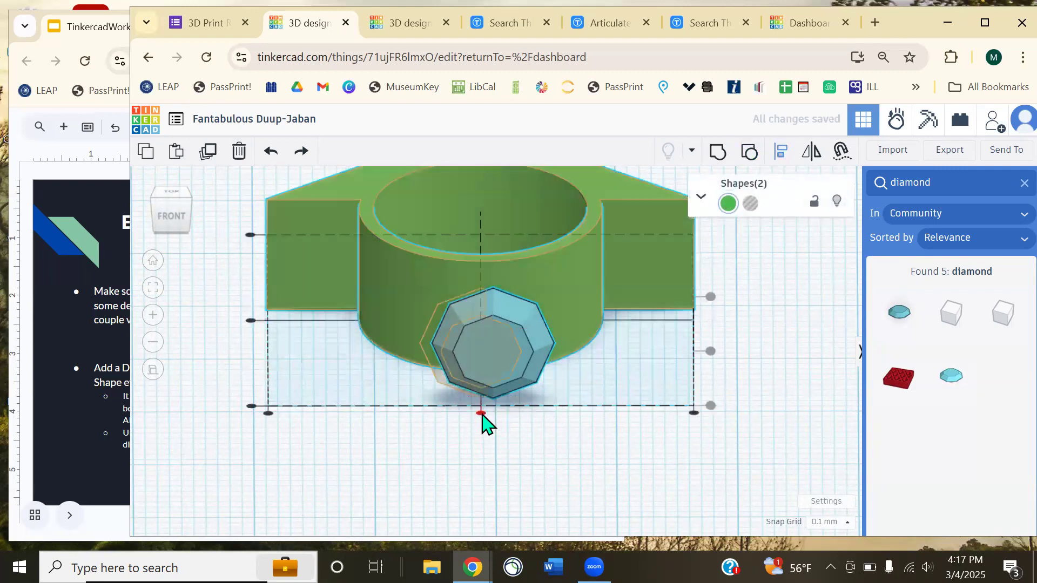
- Centre the Diamond on the ring with the Align handle and nudge it right toward the band
{"action": "left_click", "coordinate": [481, 414]}
{"action": "left_click", "coordinate": [458, 450]}
{"action": "right_click_drag", "start_coordinate": [616, 419], "coordinate": [440, 449]}
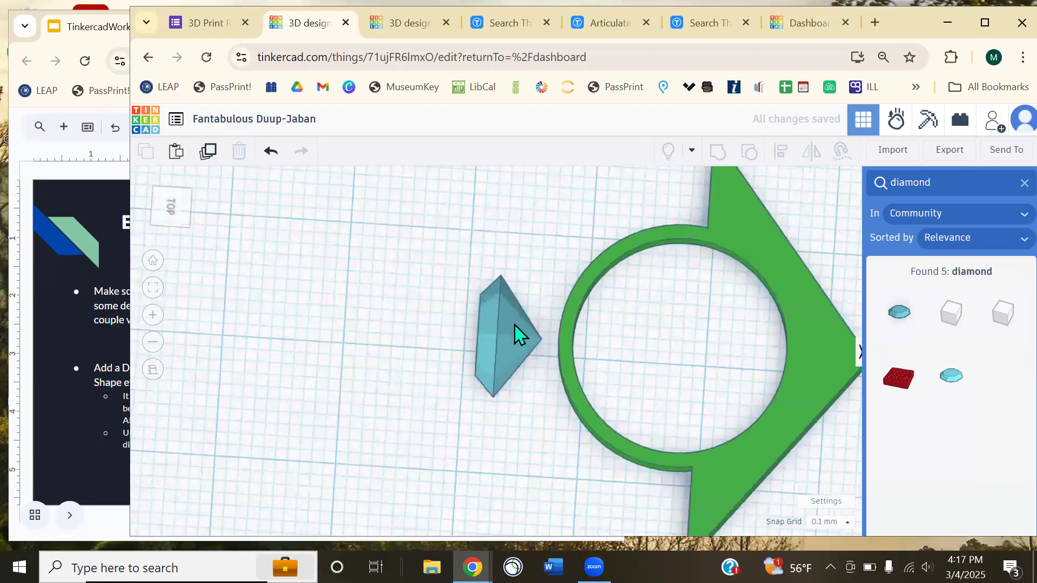
{"action": "left_click", "coordinate": [518, 333]}
{"action": "key", "text": "Right"}
{"action": "key", "text": "Right"}
{"action": "key", "text": "Right"}
{"action": "key", "text": "Right"}
{"action": "key", "text": "Right"}
{"action": "key", "text": "Right"}
{"action": "key", "text": "Right"}
{"action": "key", "text": "Right"}
{"action": "key", "text": "Right"}
{"action": "key", "text": "Right"}
{"action": "key", "text": "Right"}
{"action": "key", "text": "Right"}
{"action": "key", "text": "Right"}
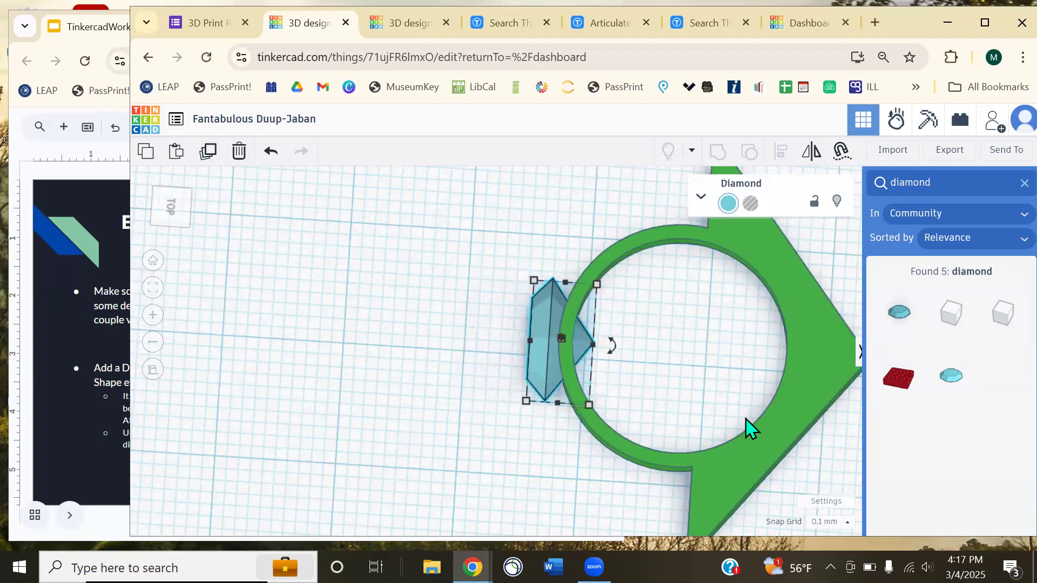
{"action": "left_click", "coordinate": [361, 416]}
{"action": "right_click_drag", "start_coordinate": [414, 403], "coordinate": [453, 358]}
- Check the Diamond's position against the ring from front and overhead views
{"action": "left_click", "coordinate": [454, 358]}
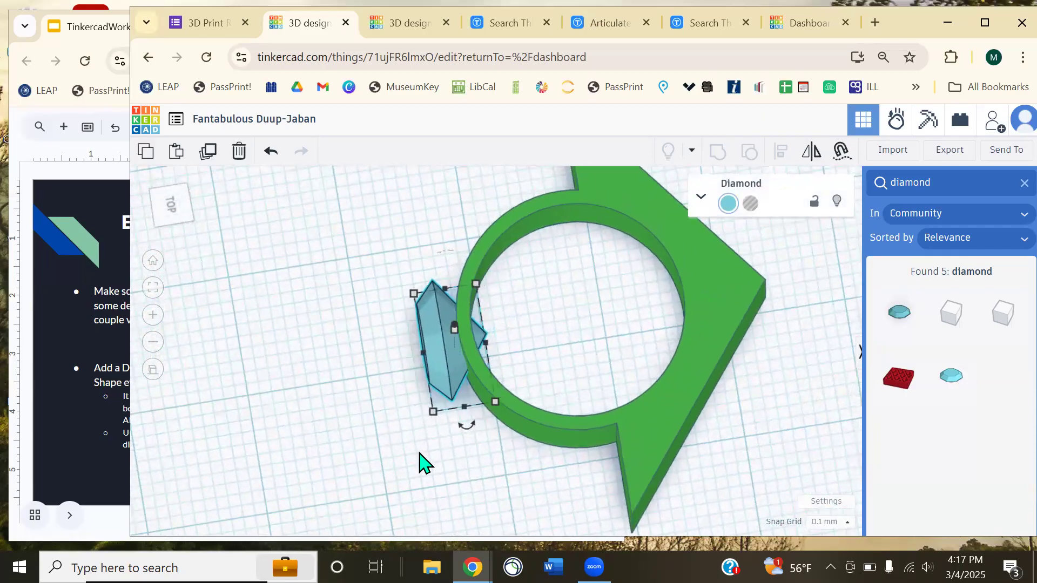
{"action": "left_click", "coordinate": [359, 447]}
{"action": "right_click_drag", "start_coordinate": [412, 440], "coordinate": [412, 387]}
{"action": "scroll", "coordinate": [492, 398], "scroll_direction": "up", "scroll_amount": 5}
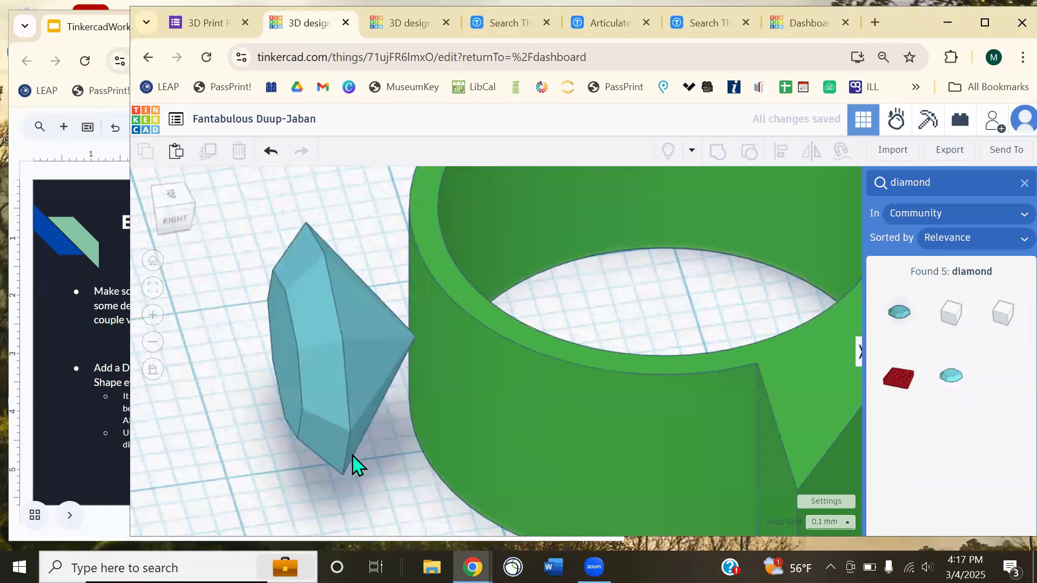
{"action": "scroll", "coordinate": [410, 343], "scroll_direction": "up", "scroll_amount": 1}
{"action": "mouse_move", "coordinate": [420, 336]}
{"action": "right_mouse_down"}
{"action": "mouse_move", "coordinate": [414, 345]}
{"action": "mouse_move", "coordinate": [411, 322]}
{"action": "right_mouse_up"}
- Nudge the Diamond one more step right so it sinks into the ring band
{"action": "left_click", "coordinate": [294, 341]}
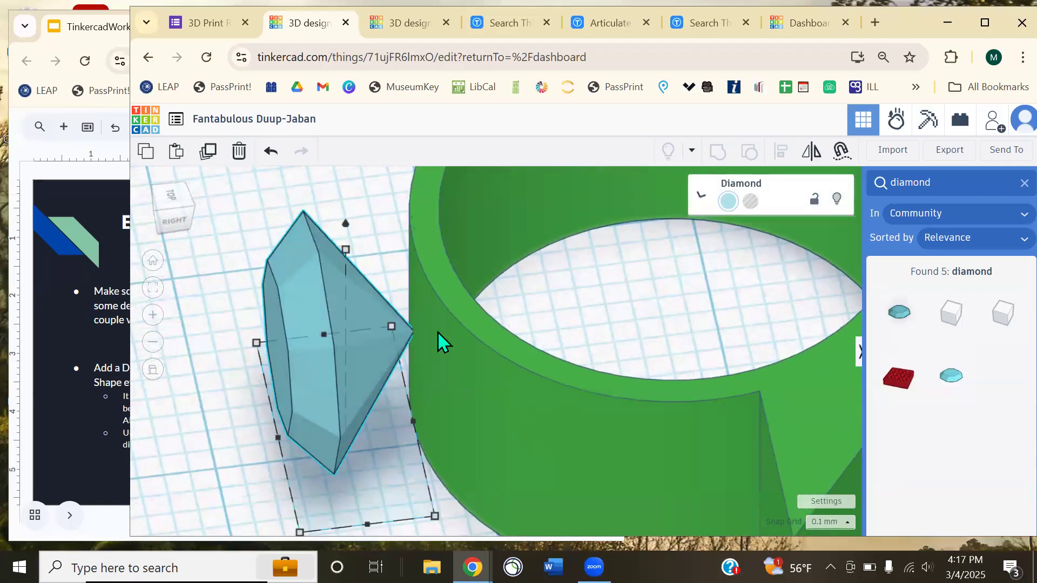
{"action": "left_click", "coordinate": [493, 345]}
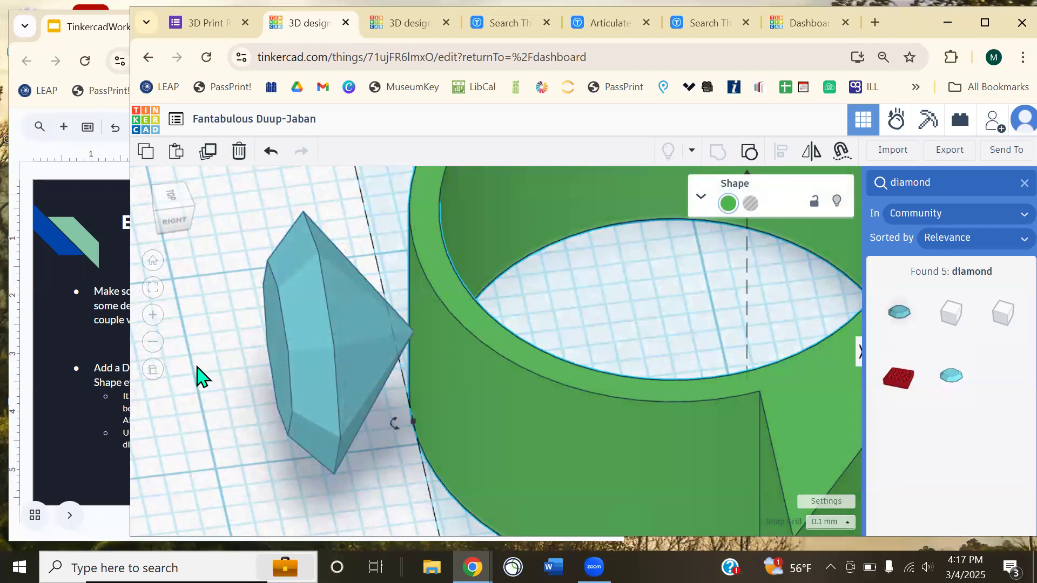
{"action": "left_click", "coordinate": [197, 377]}
{"action": "scroll", "coordinate": [238, 329], "scroll_direction": "down", "scroll_amount": 10}
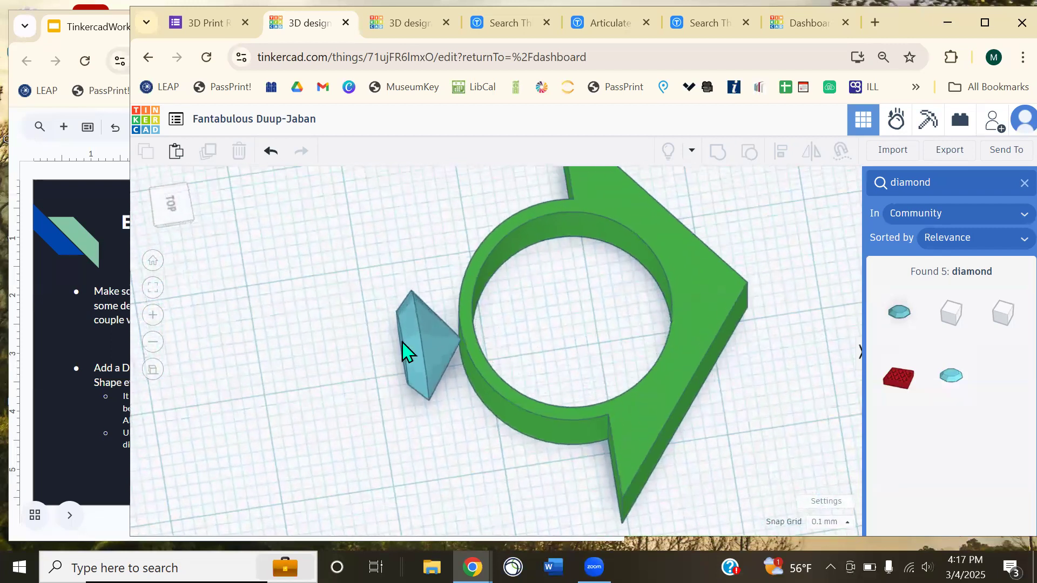
{"action": "left_click", "coordinate": [403, 351]}
{"action": "key", "text": "Right"}
{"action": "key", "text": "Right"}
{"action": "key", "text": "Right"}
{"action": "key", "text": "Right"}
{"action": "key", "text": "Right"}
{"action": "key", "text": "Right"}
{"action": "key", "text": "Right"}
{"action": "key", "text": "Right"}
{"action": "key", "text": "Right"}
{"action": "key", "text": "Right"}
{"action": "key", "text": "Right"}
{"action": "key", "text": "Right"}
{"action": "key", "text": "Right"}
{"action": "key", "text": "Right"}
{"action": "key", "text": "Right"}
{"action": "key", "text": "Right"}
{"action": "key", "text": "Right"}
{"action": "key", "text": "Right"}
{"action": "key", "text": "Right"}
{"action": "key", "text": "Right"}
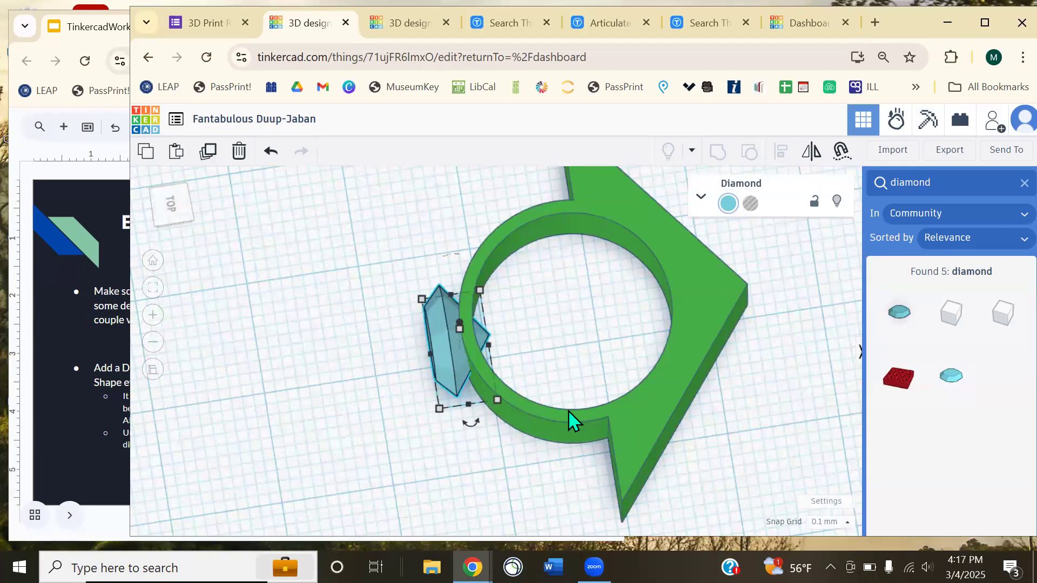
{"action": "left_click", "coordinate": [366, 378]}
{"action": "right_click_drag", "start_coordinate": [366, 377], "coordinate": [553, 356]}
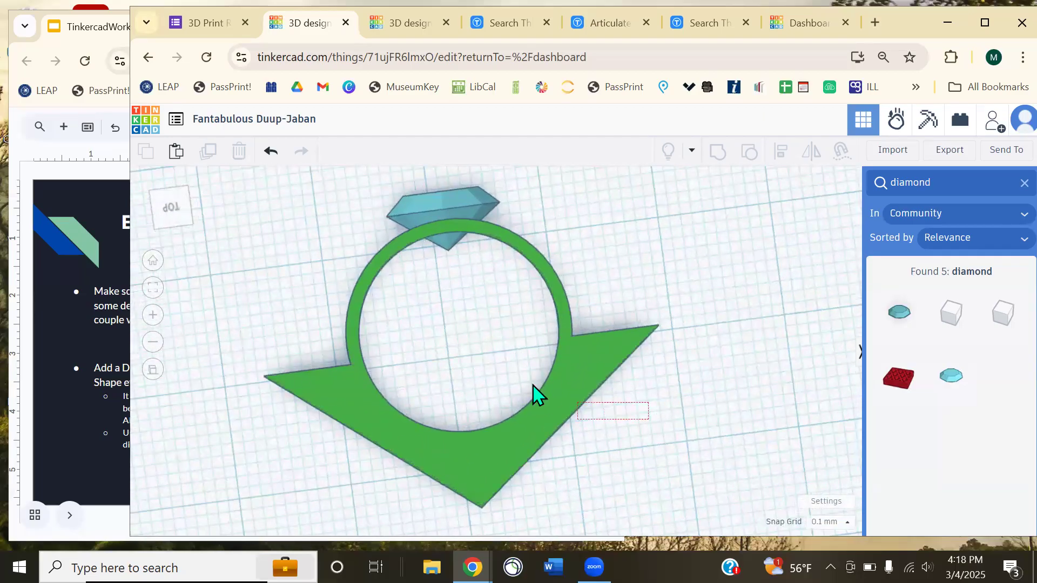
{"action": "left_click", "coordinate": [473, 344]}
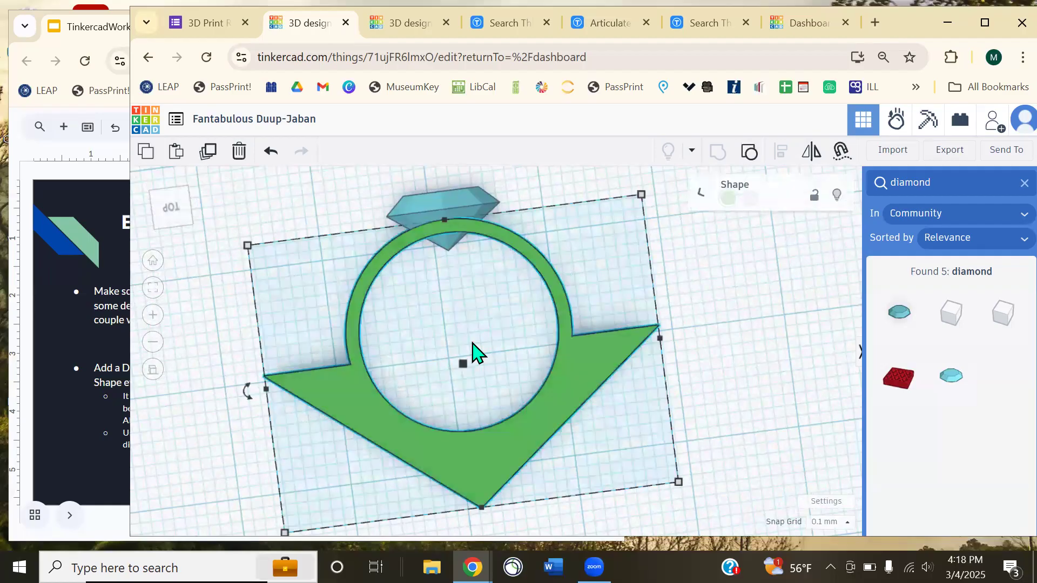
- Ungroup the ring, then regroup all its parts together with the Diamond
{"action": "left_click", "coordinate": [743, 154]}
{"action": "left_click", "coordinate": [747, 315]}
{"action": "right_click_drag", "start_coordinate": [636, 393], "coordinate": [470, 180]}
{"action": "left_click", "coordinate": [470, 184]}
{"action": "right_click_drag", "start_coordinate": [582, 427], "coordinate": [595, 482]}
{"action": "left_click_drag", "start_coordinate": [605, 483], "coordinate": [390, 194]}
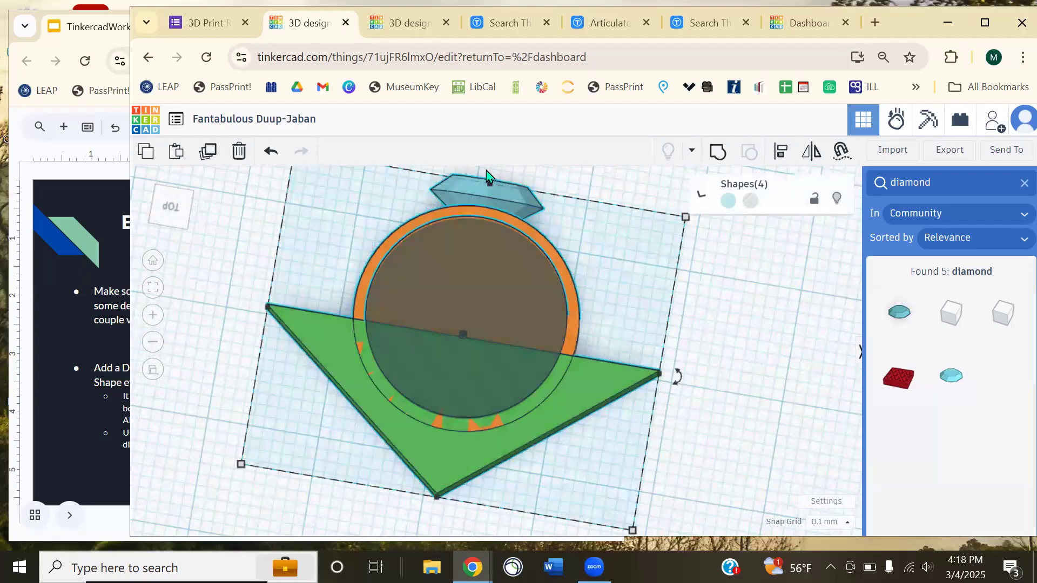
{"action": "left_click", "coordinate": [717, 153]}
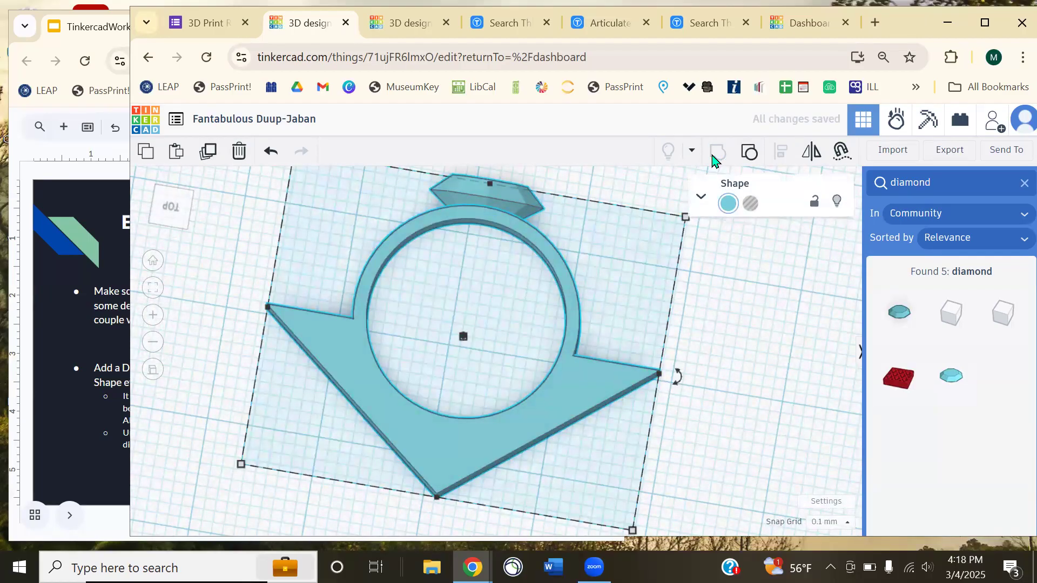
- Widen the grouped ring to 46.60 and reduce its depth to 25.50
{"action": "left_click", "coordinate": [716, 278]}
{"action": "right_click_drag", "start_coordinate": [691, 259], "coordinate": [566, 348]}
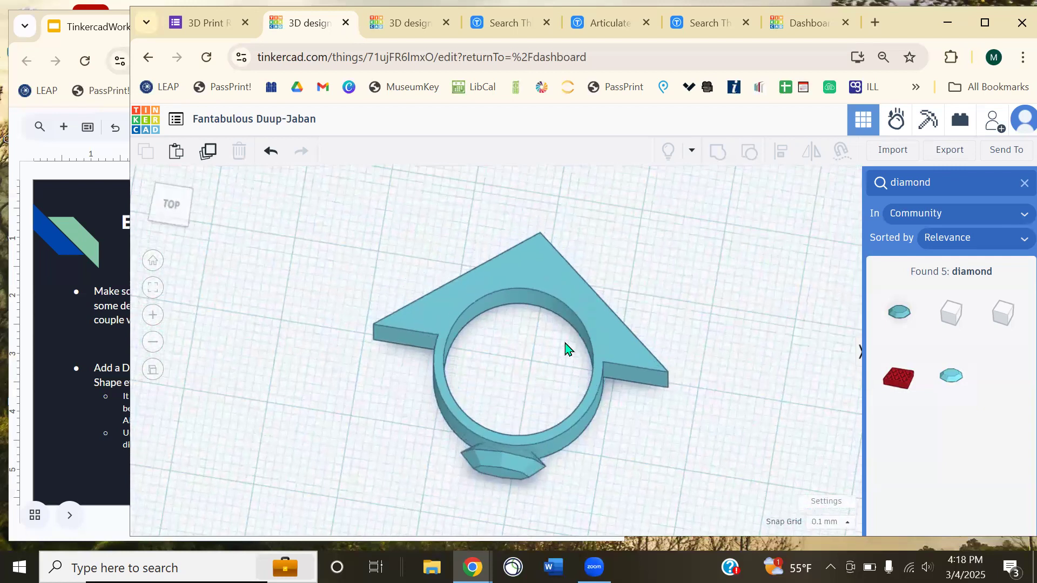
{"action": "left_click", "coordinate": [574, 310]}
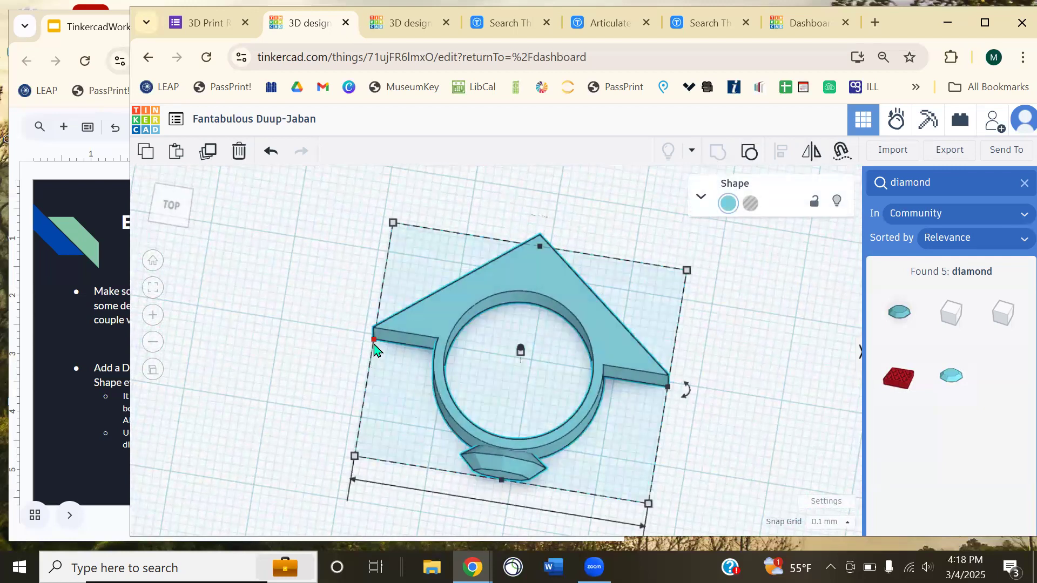
{"action": "left_click_drag", "start_coordinate": [372, 342], "coordinate": [277, 327]}
{"action": "left_click_drag", "start_coordinate": [491, 244], "coordinate": [493, 267]}
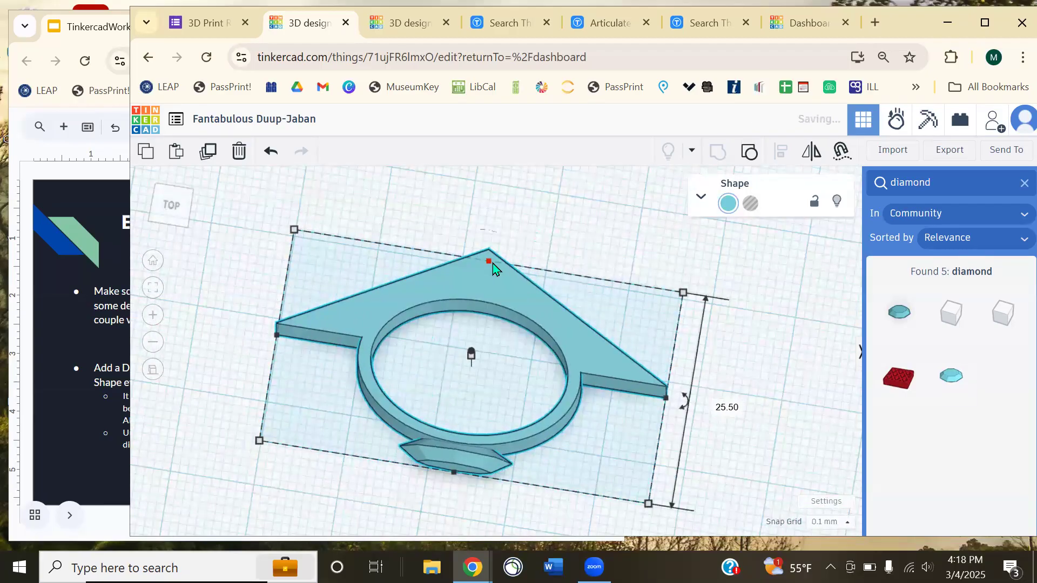
- Undo the ring-and-diamond grouping with Ctrl+Z
{"action": "left_click", "coordinate": [556, 253]}
{"action": "right_click_drag", "start_coordinate": [572, 324], "coordinate": [458, 383]}
{"action": "scroll", "coordinate": [459, 384], "scroll_direction": "down", "scroll_amount": 5}
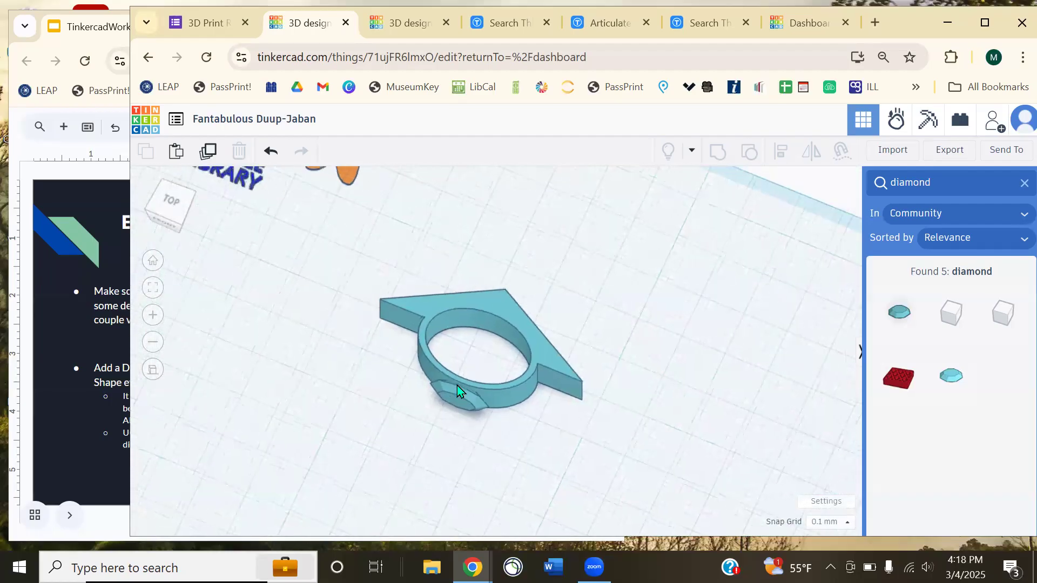
{"action": "key", "text": "ctrl+z"}
{"action": "key", "text": "ctrl+z"}
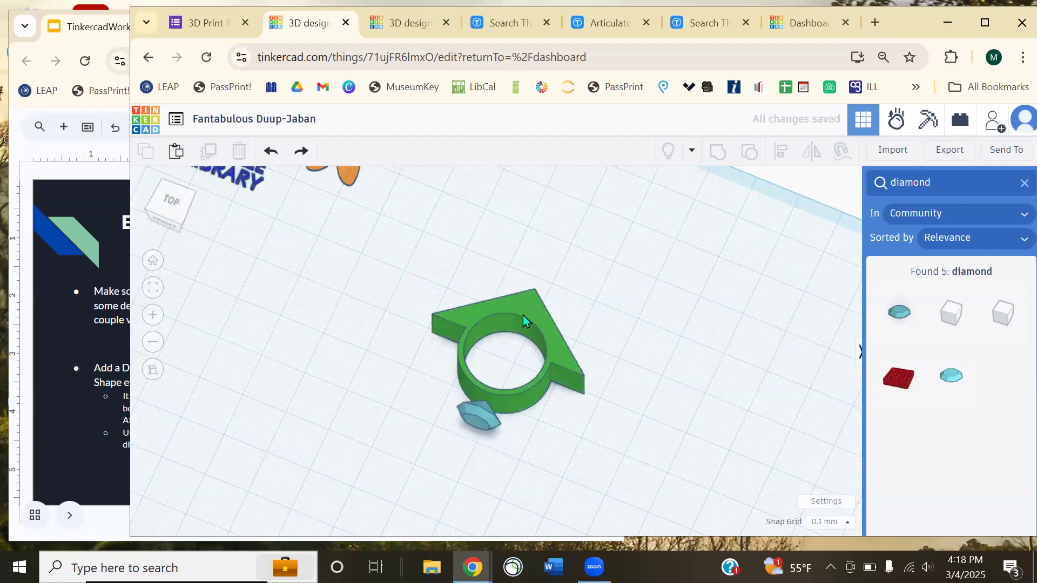
- Alt-drag a spare copy of the green ring aside, then align the original ring with the diamond
{"action": "left_click_drag", "start_coordinate": [528, 287], "coordinate": [509, 162], "text": "alt"}
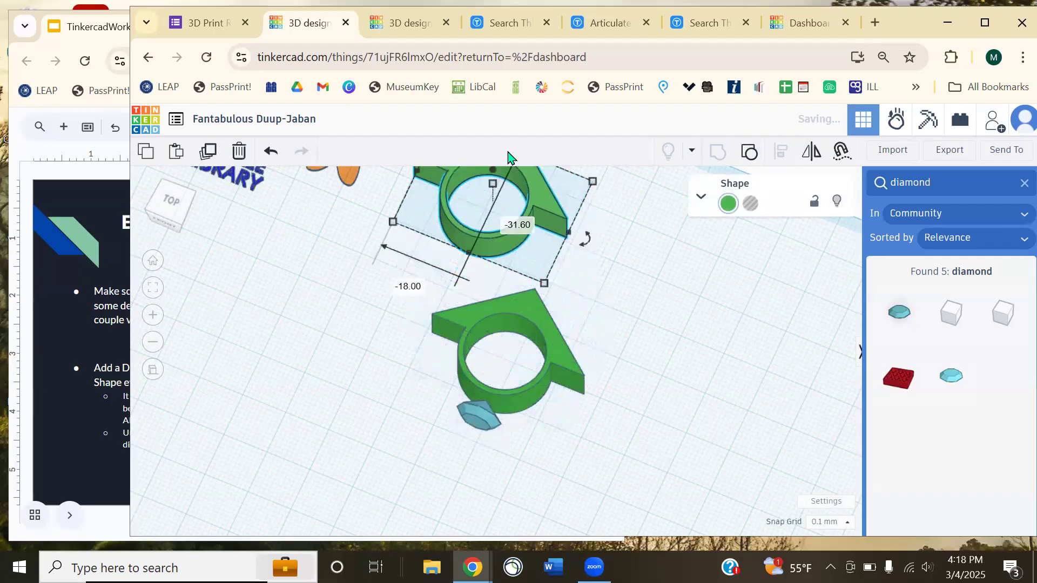
{"action": "left_click", "coordinate": [620, 373]}
{"action": "left_click_drag", "start_coordinate": [442, 362], "coordinate": [443, 363]}
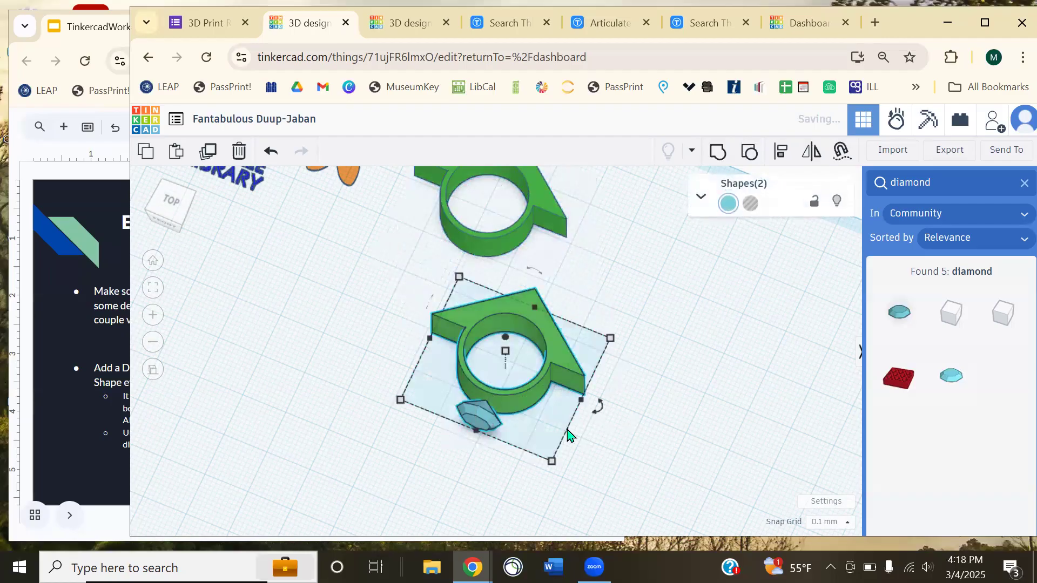
{"action": "scroll", "coordinate": [572, 421], "scroll_direction": "up", "scroll_amount": 5}
{"action": "right_click_drag", "start_coordinate": [675, 429], "coordinate": [808, 324]}
{"action": "left_click", "coordinate": [781, 152]}
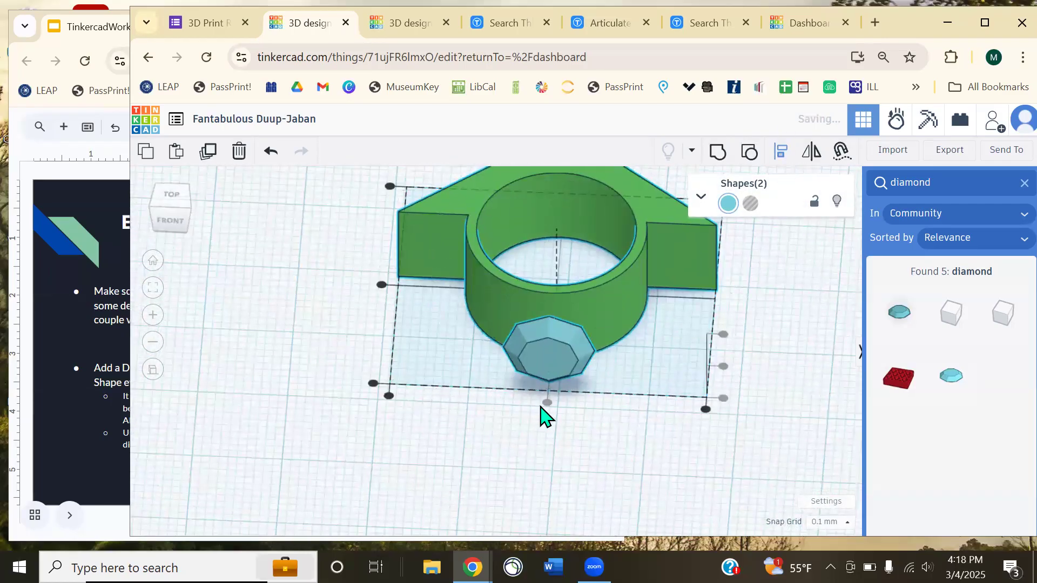
{"action": "left_click", "coordinate": [541, 416]}
- Nudge the diamond up into the band, ungroup the ring, then group ring, hole and diamond
{"action": "right_click_drag", "start_coordinate": [576, 397], "coordinate": [555, 428]}
{"action": "left_click", "coordinate": [556, 421]}
{"action": "key", "text": "Up"}
{"action": "key", "text": "Up"}
{"action": "key", "text": "Up"}
{"action": "key", "text": "Up"}
{"action": "key", "text": "Up"}
{"action": "key", "text": "Up"}
{"action": "key", "text": "Up"}
{"action": "key", "text": "Up"}
{"action": "key", "text": "Up"}
{"action": "key", "text": "Up"}
{"action": "key", "text": "Up"}
{"action": "key", "text": "Up"}
{"action": "key", "text": "Up"}
{"action": "key", "text": "Up"}
{"action": "key", "text": "Up"}
{"action": "key", "text": "Up"}
{"action": "key", "text": "Up"}
{"action": "key", "text": "Up"}
{"action": "key", "text": "Up"}
{"action": "key", "text": "Up"}
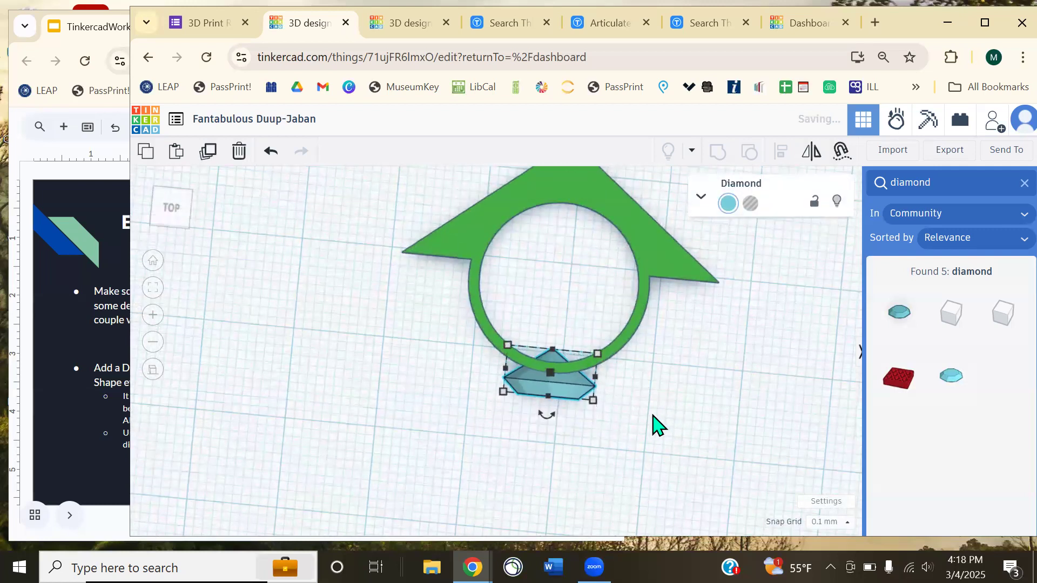
{"action": "left_click", "coordinate": [650, 424]}
{"action": "left_click_drag", "start_coordinate": [583, 276], "coordinate": [581, 272]}
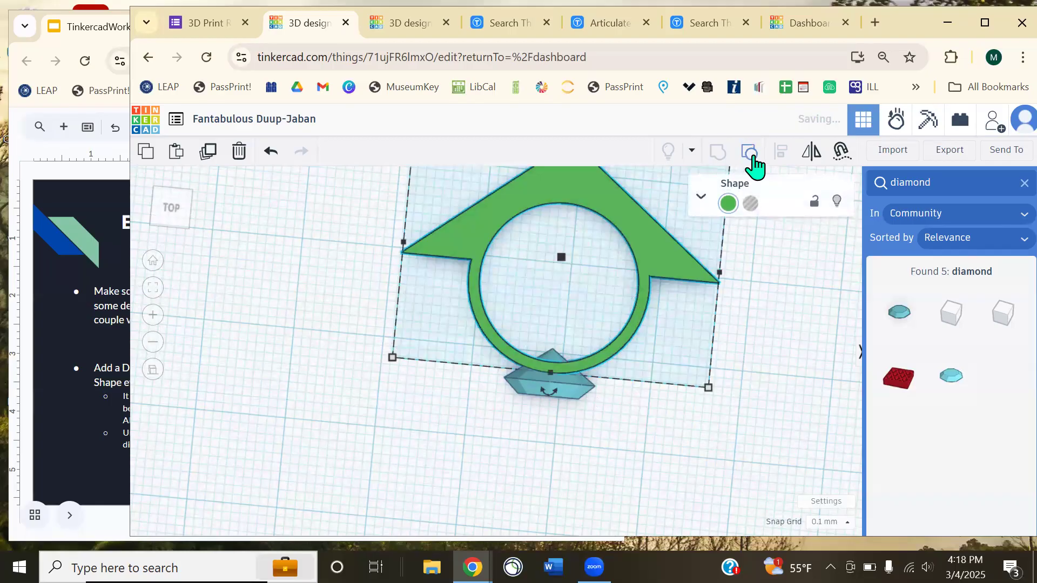
{"action": "left_click", "coordinate": [752, 157]}
{"action": "left_click_drag", "start_coordinate": [578, 416], "coordinate": [534, 304]}
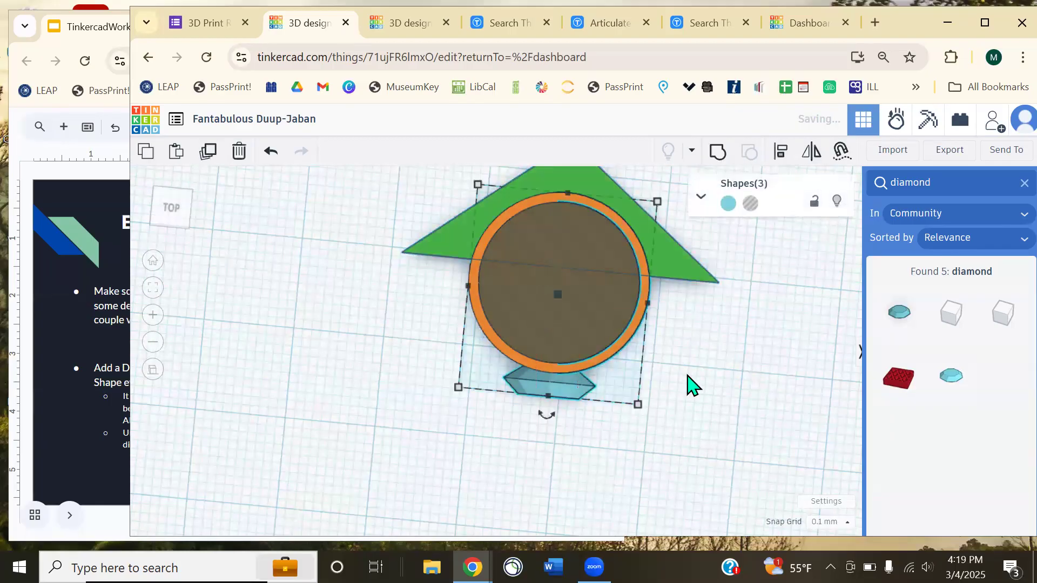
{"action": "left_click", "coordinate": [718, 152]}
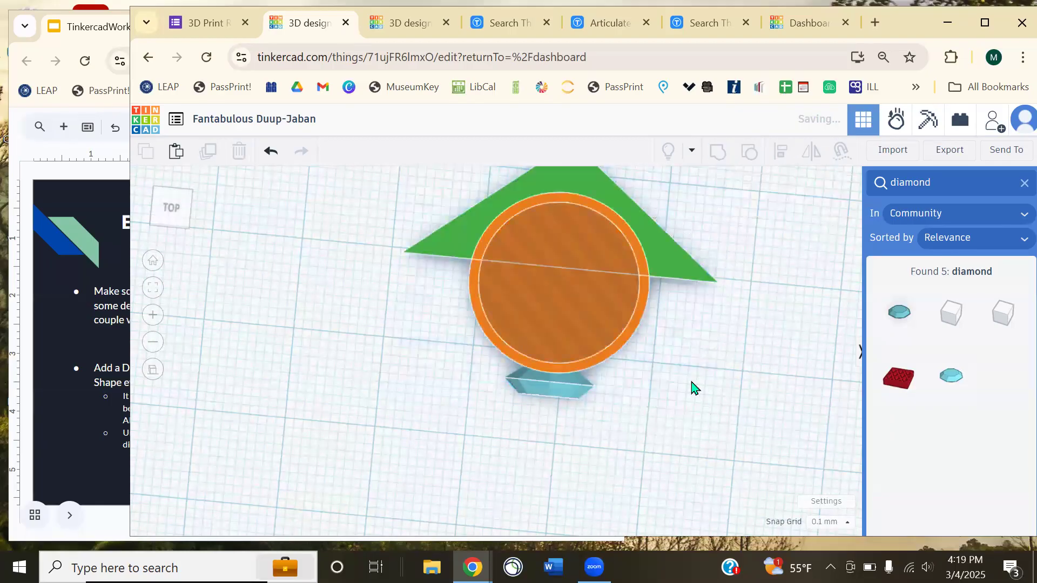
- Reposition the teal gem ring and the green ring copy apart on the workplane
{"action": "right_click_drag", "start_coordinate": [717, 440], "coordinate": [695, 327]}
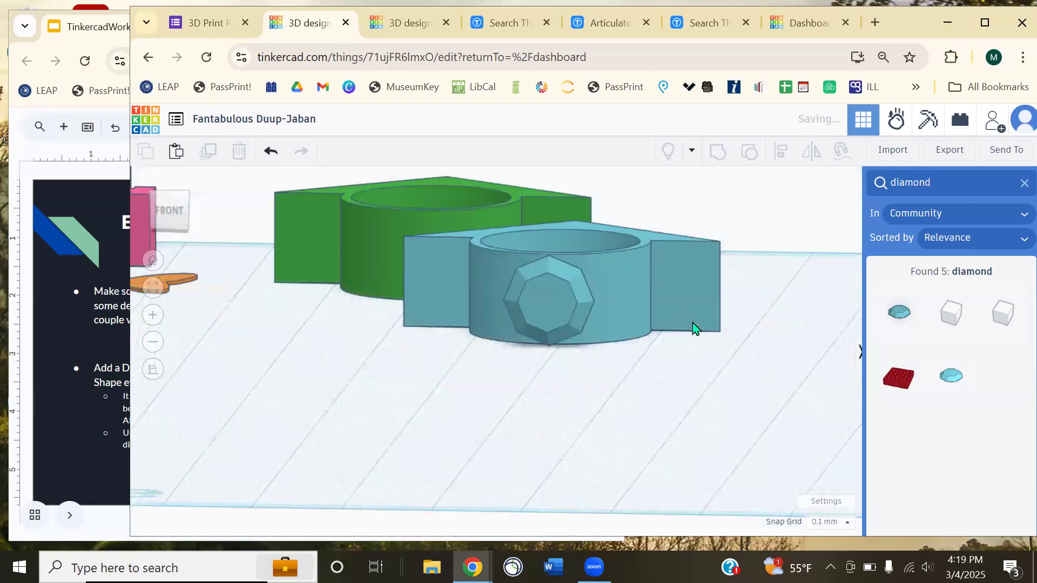
{"action": "scroll", "coordinate": [630, 347], "scroll_direction": "down", "scroll_amount": 3}
{"action": "left_click_drag", "start_coordinate": [430, 272], "coordinate": [672, 381]}
{"action": "right_click_drag", "start_coordinate": [672, 381], "coordinate": [549, 366]}
{"action": "left_click_drag", "start_coordinate": [549, 366], "coordinate": [650, 252]}
{"action": "middle_click_drag", "start_coordinate": [640, 379], "coordinate": [597, 466]}
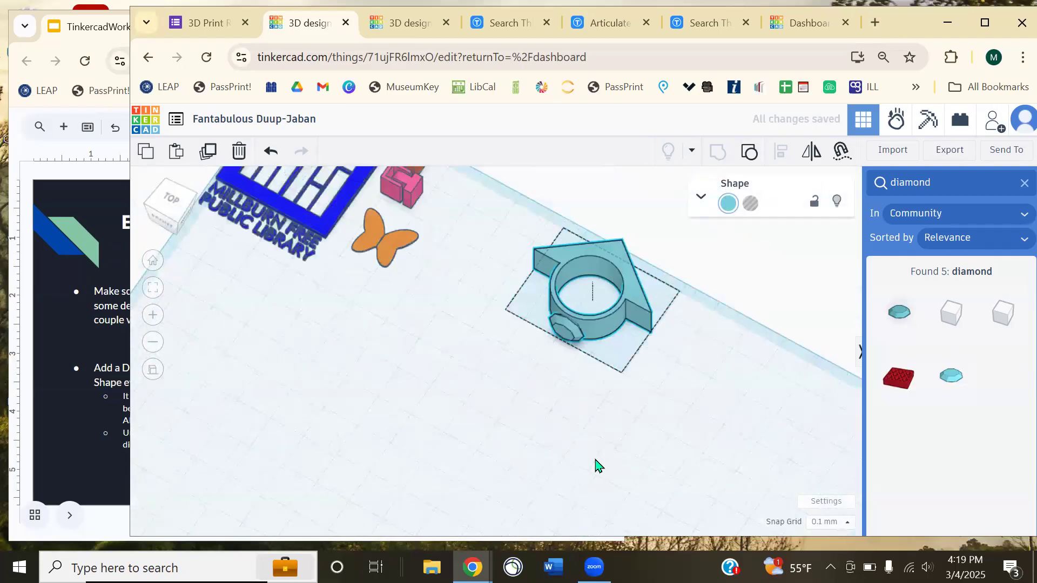
{"action": "left_click_drag", "start_coordinate": [511, 342], "coordinate": [465, 313]}
{"action": "right_click_drag", "start_coordinate": [594, 420], "coordinate": [554, 371]}
{"action": "left_click_drag", "start_coordinate": [554, 370], "coordinate": [410, 304]}
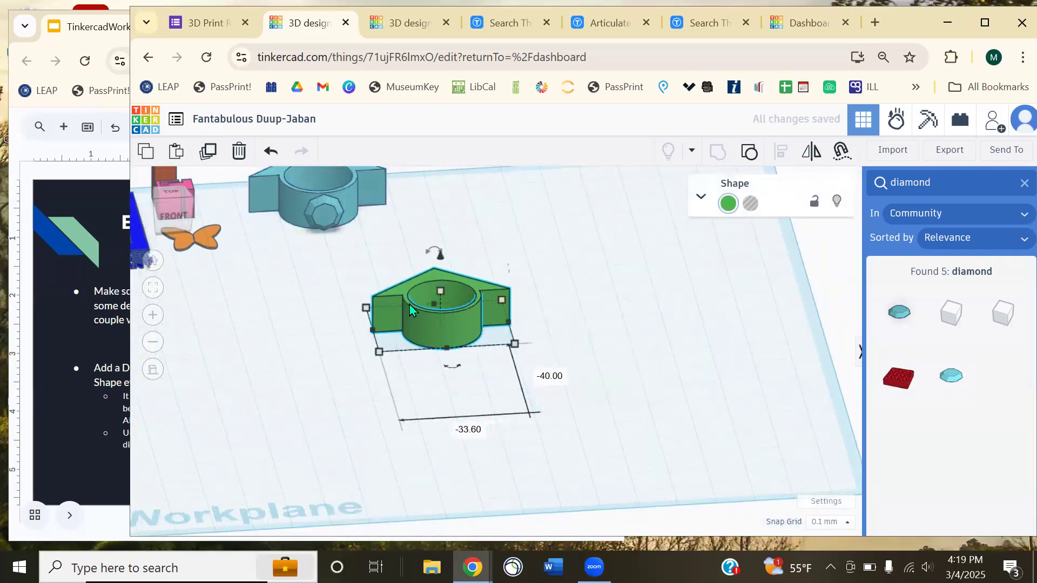
- Scroll the workshop slides past Tricky Details to the 'Text & Squiggles' slide
{"action": "left_click", "coordinate": [48, 189]}
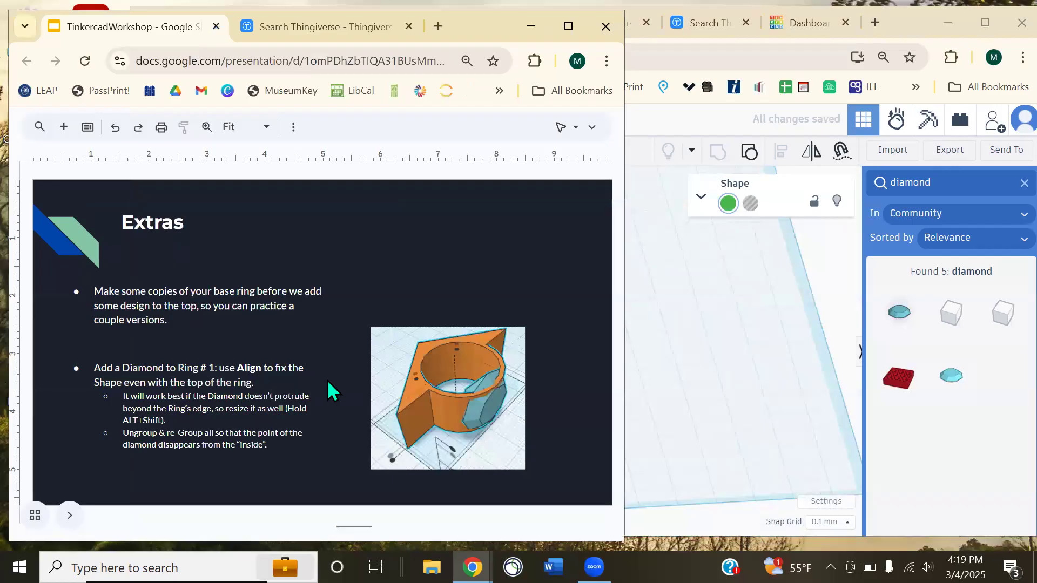
{"action": "scroll", "coordinate": [341, 388], "scroll_direction": "down", "scroll_amount": 2}
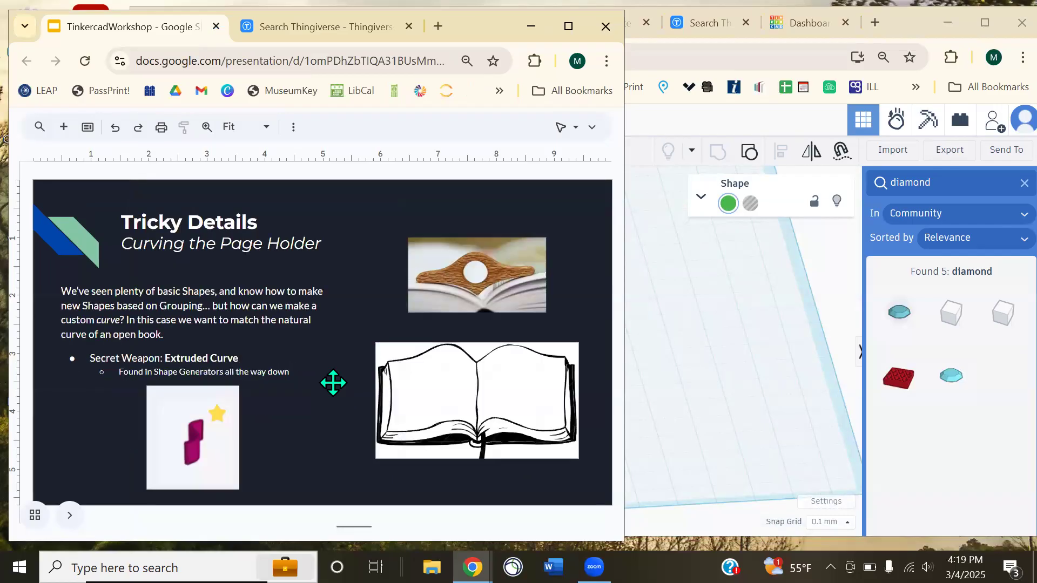
{"action": "scroll", "coordinate": [332, 383], "scroll_direction": "down", "scroll_amount": 1}
{"action": "scroll", "coordinate": [318, 373], "scroll_direction": "down", "scroll_amount": 1}
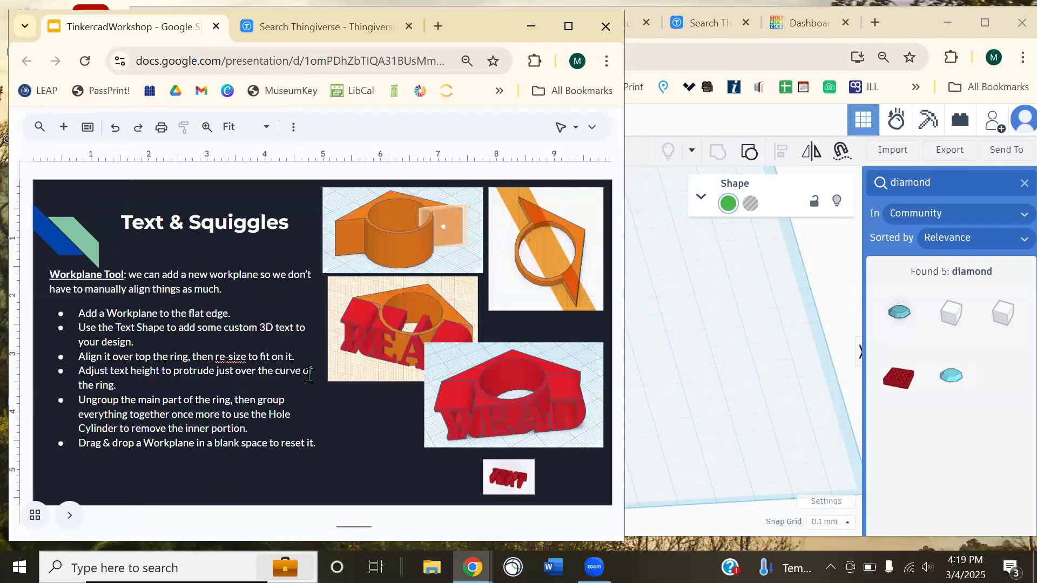
- Search shapes for 'text' and place the red community TEXT shape in front of the green ring
{"action": "left_click", "coordinate": [699, 363]}
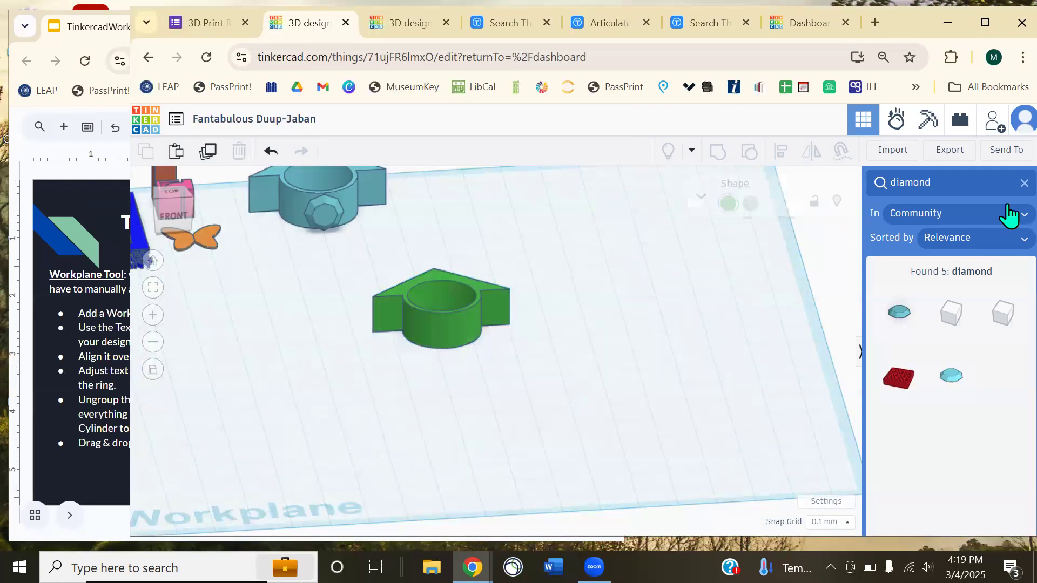
{"action": "left_click", "coordinate": [945, 186]}
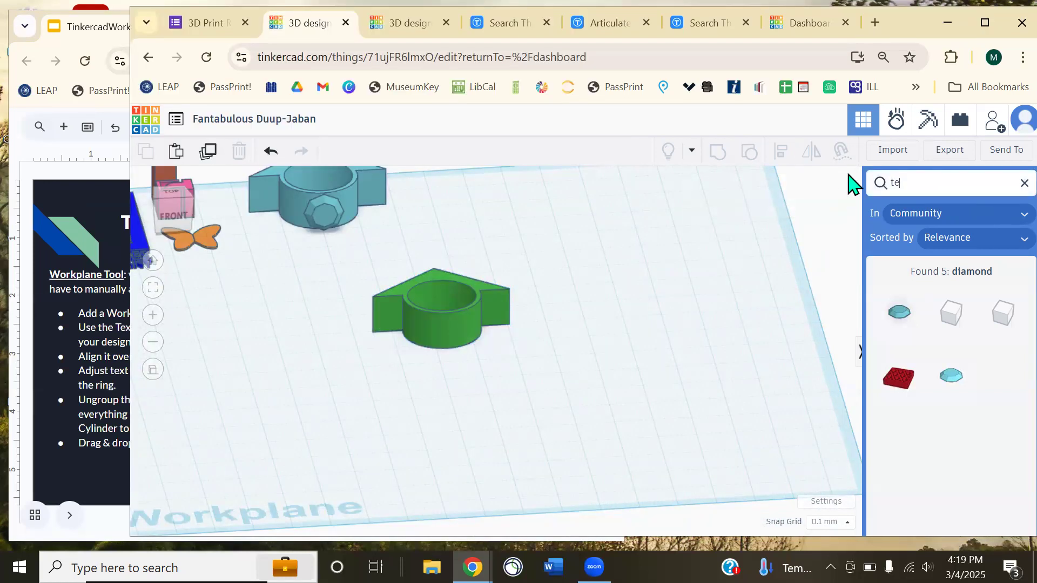
{"action": "type", "text": "text"}
{"action": "key", "text": "Return"}
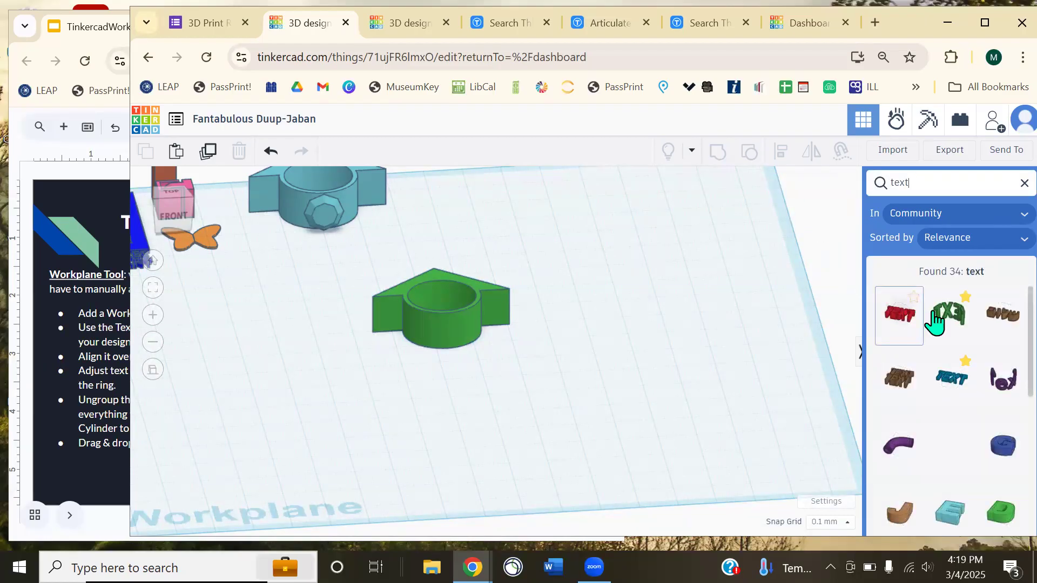
{"action": "left_click_drag", "start_coordinate": [900, 329], "coordinate": [464, 412]}
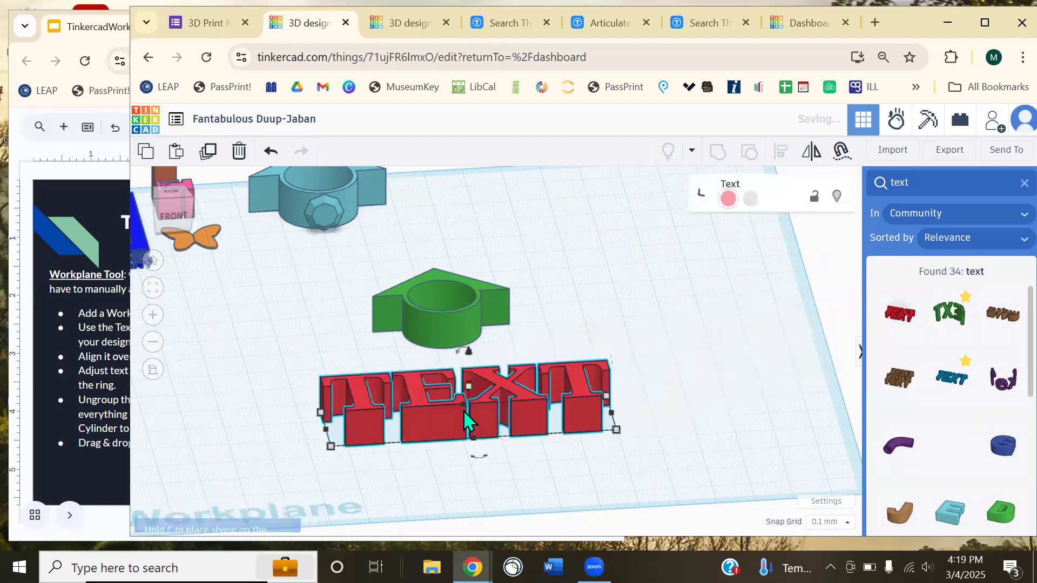
{"action": "right_click_drag", "start_coordinate": [691, 351], "coordinate": [668, 271]}
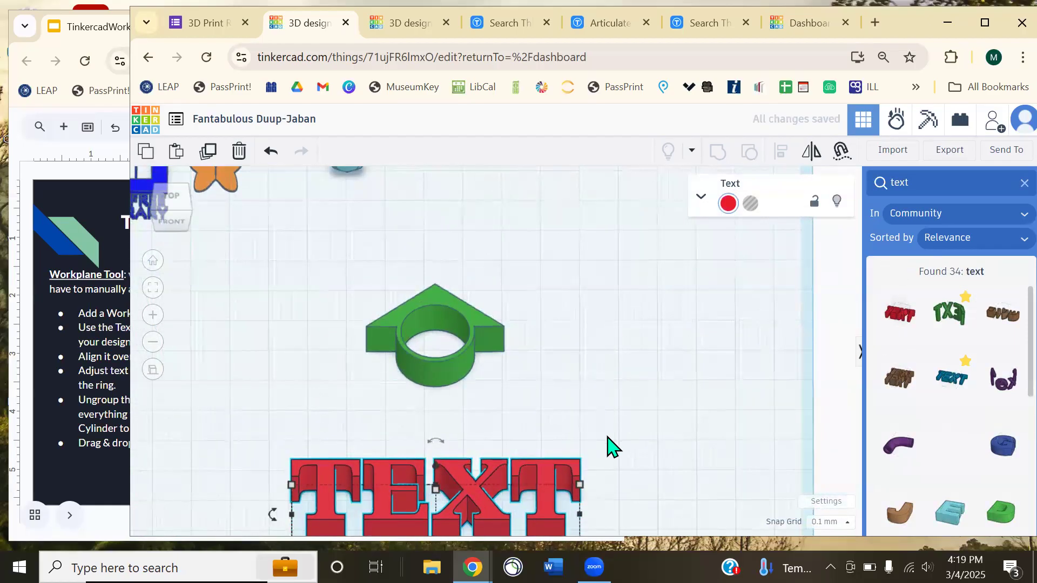
{"action": "key", "text": "f"}
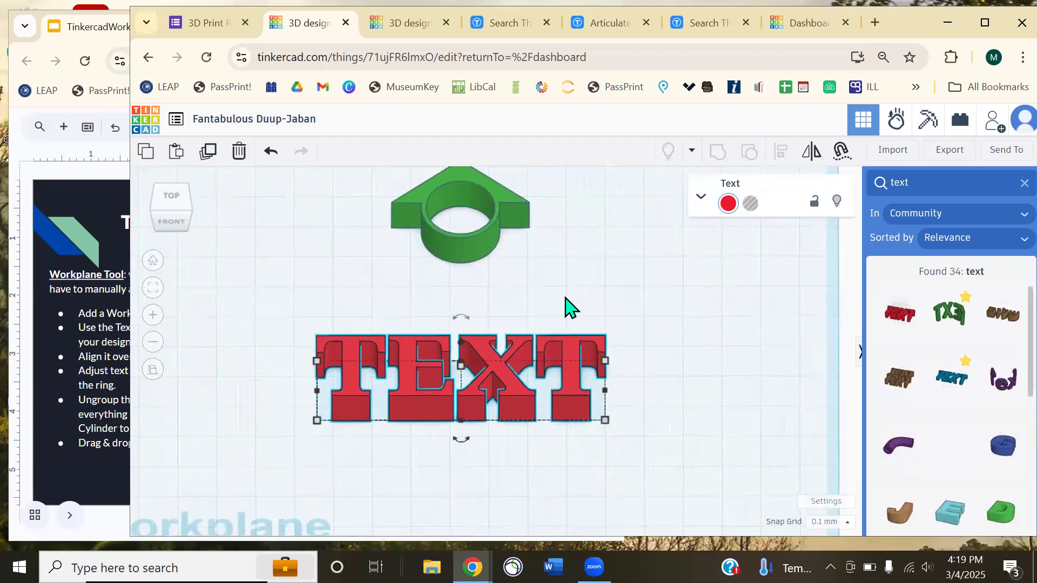
- Change the text shape's content from TEXT to READ
{"action": "left_click", "coordinate": [701, 197]}
{"action": "left_click", "coordinate": [702, 194]}
{"action": "left_click", "coordinate": [703, 195]}
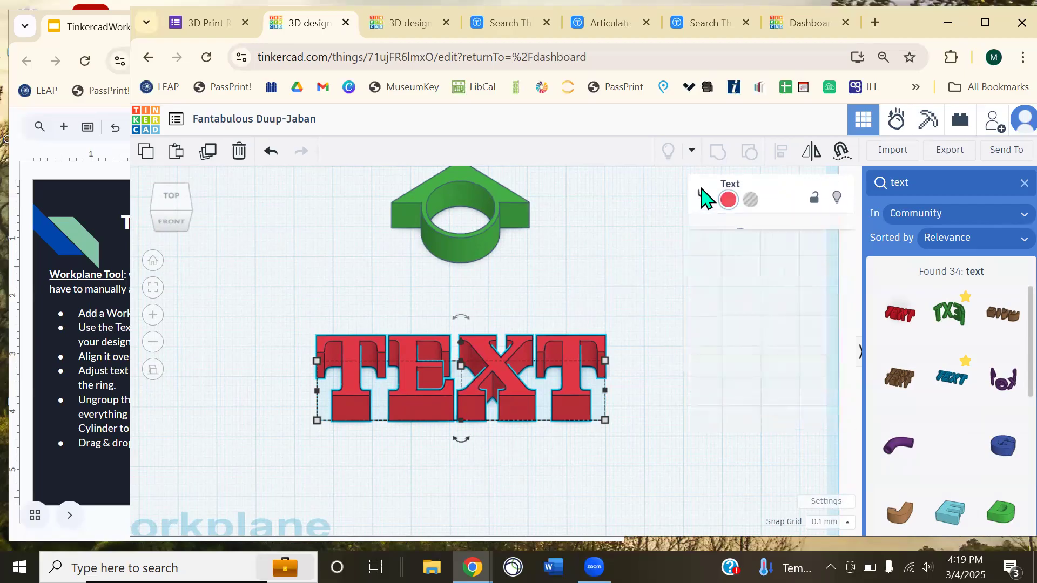
{"action": "left_click", "coordinate": [735, 319]}
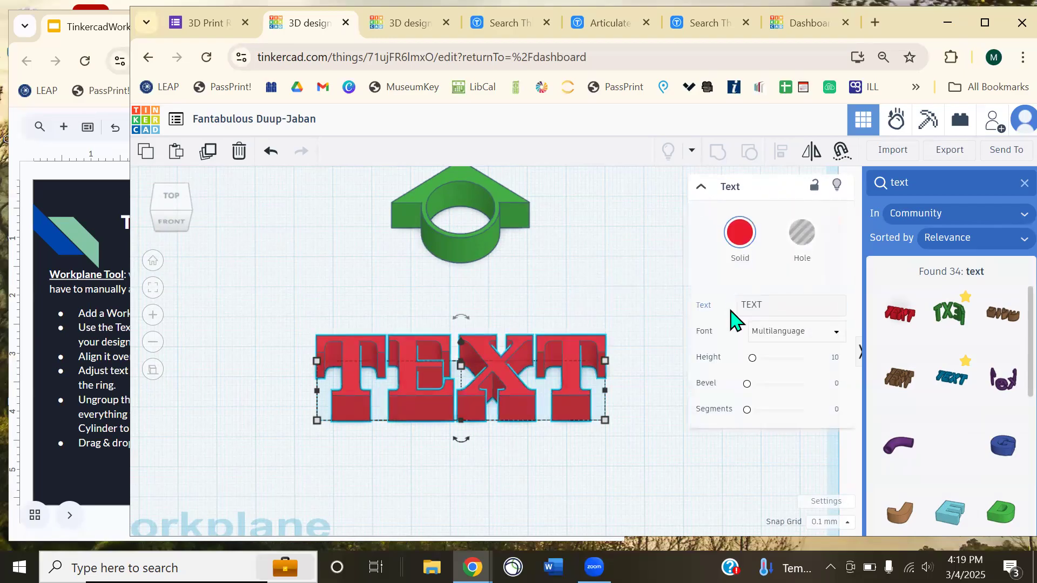
{"action": "left_click", "coordinate": [783, 304]}
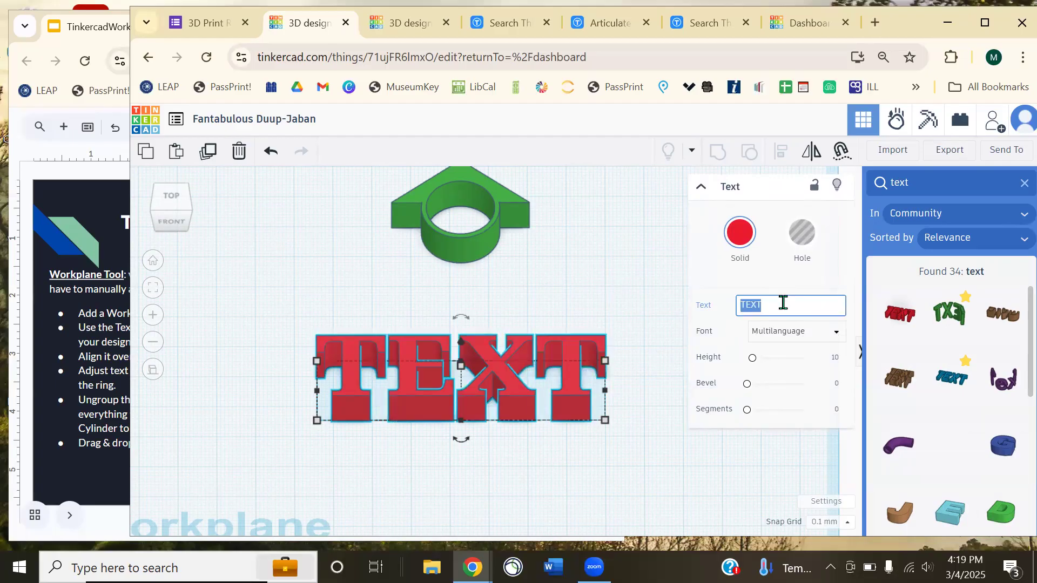
{"action": "type", "text": "READ"}
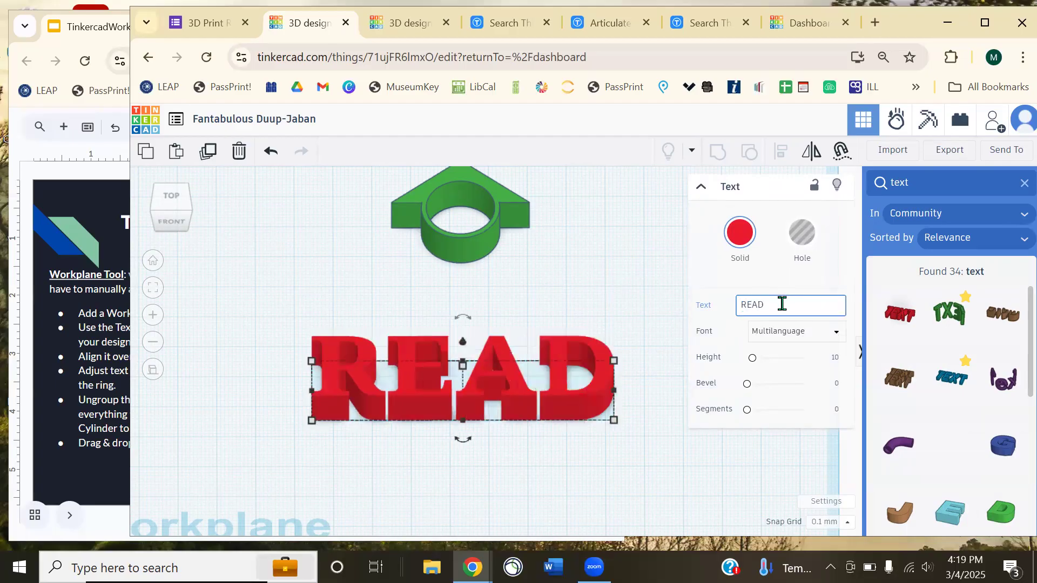
- Try the Sans Mono, Sans and Serif fonts, then settle on Multilanguage
{"action": "left_click", "coordinate": [783, 338]}
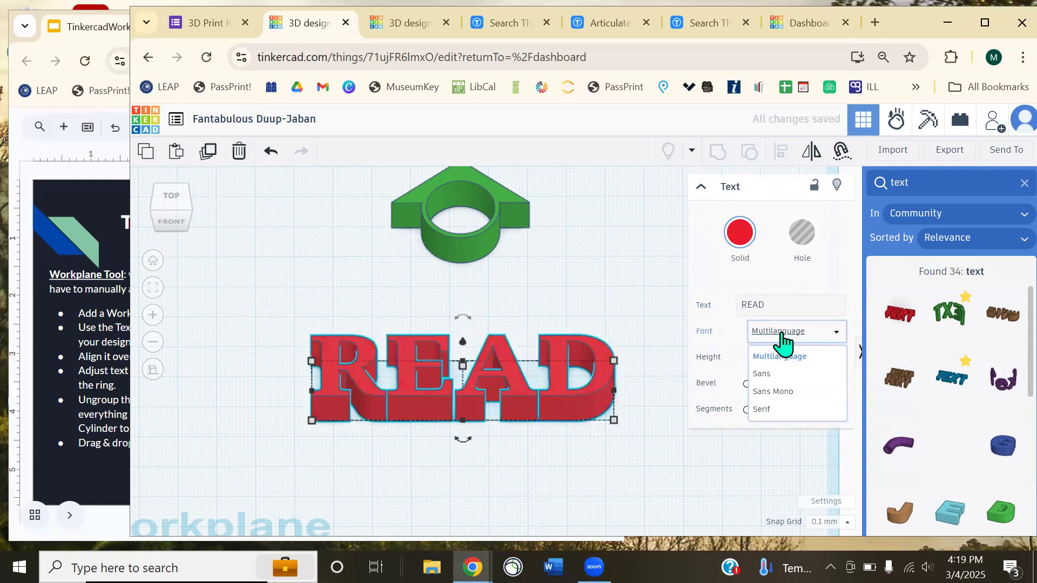
{"action": "left_click", "coordinate": [785, 392]}
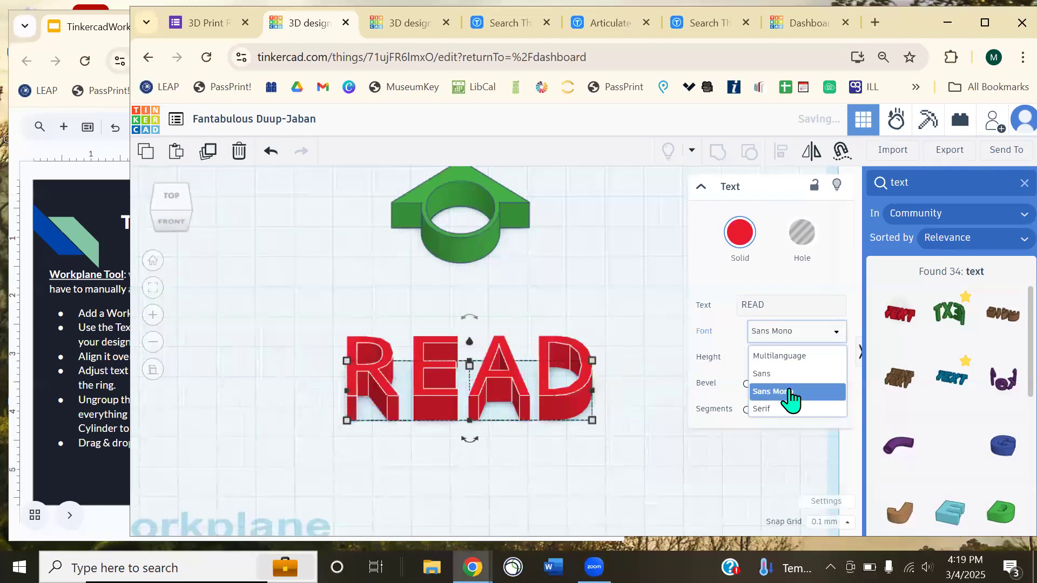
{"action": "left_click", "coordinate": [781, 335]}
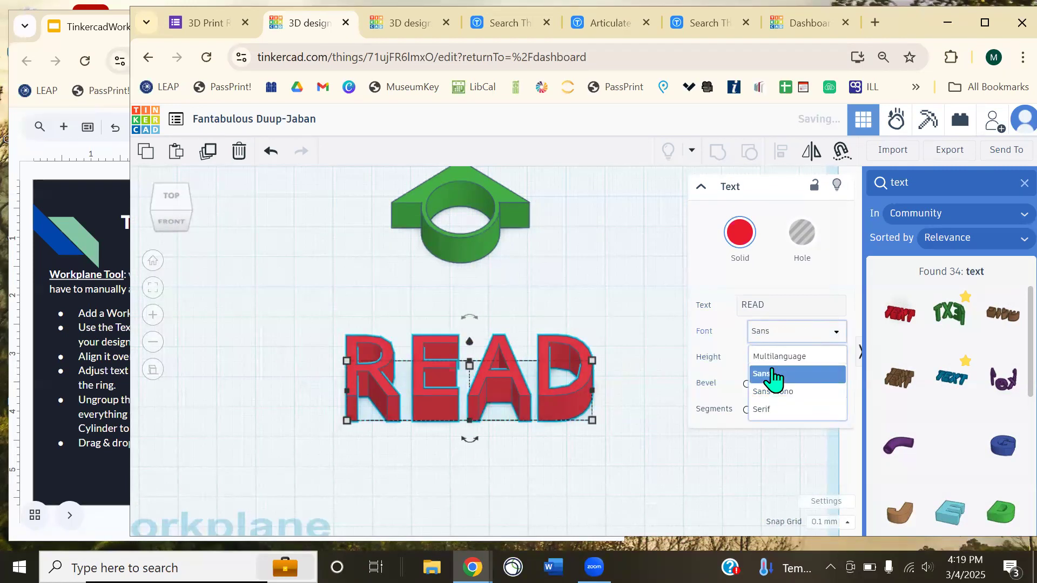
{"action": "left_click", "coordinate": [773, 376]}
{"action": "left_click", "coordinate": [788, 334]}
{"action": "left_click", "coordinate": [785, 410]}
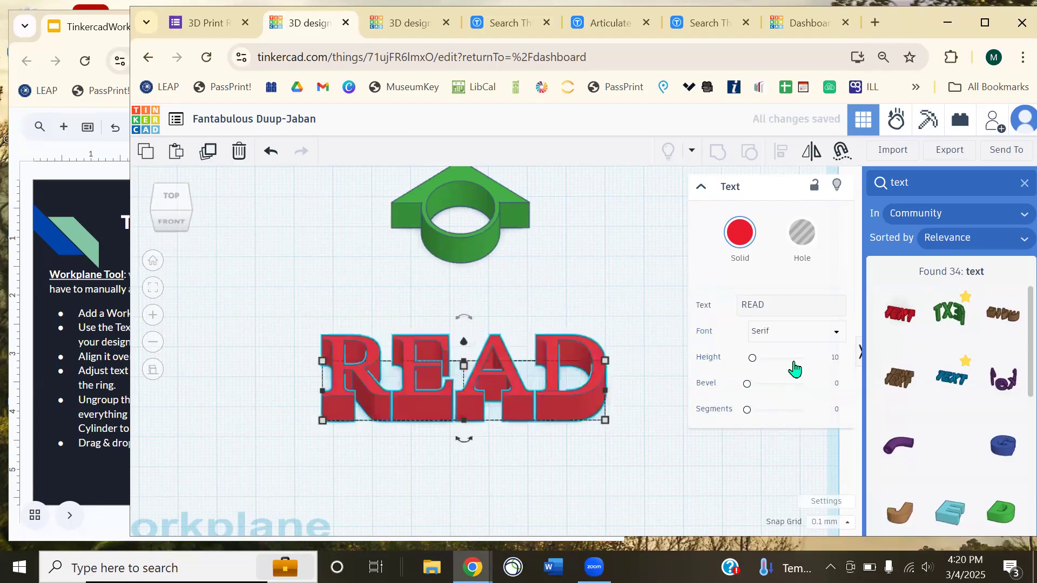
{"action": "left_click", "coordinate": [783, 356]}
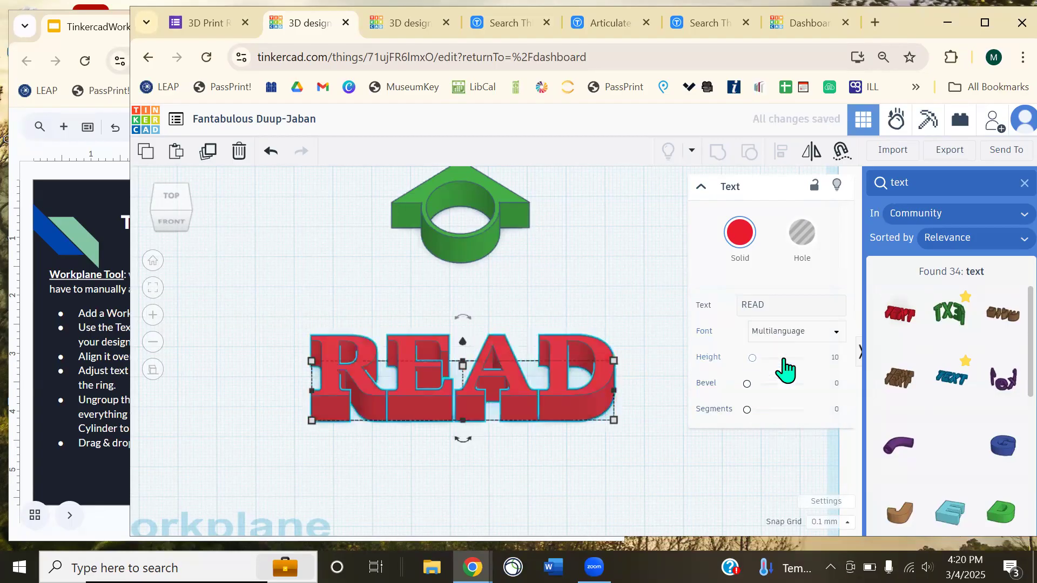
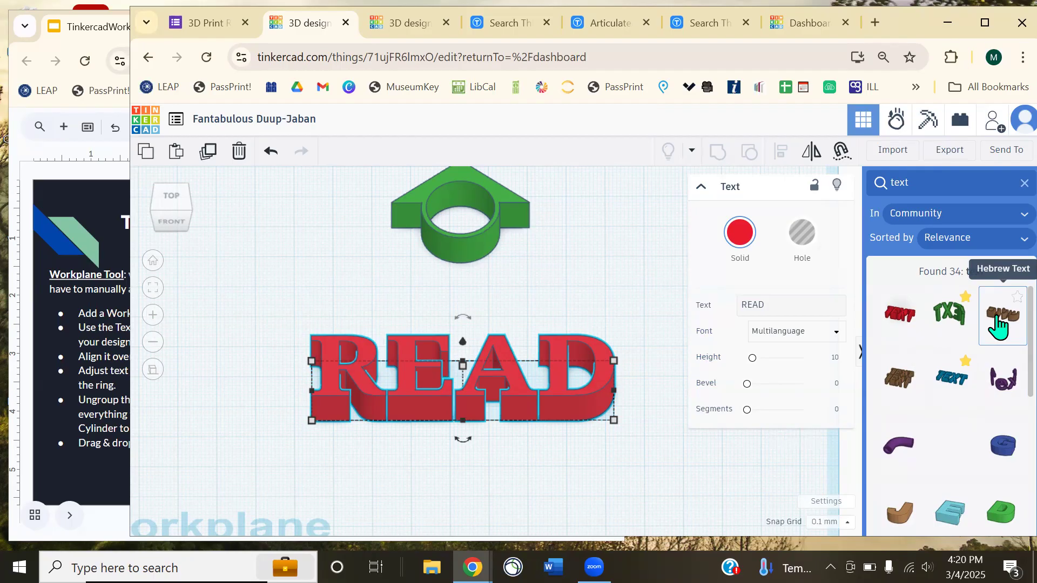
- Dismiss the Import dialog and inspect the imported library logo from above
{"action": "left_click", "coordinate": [892, 152]}
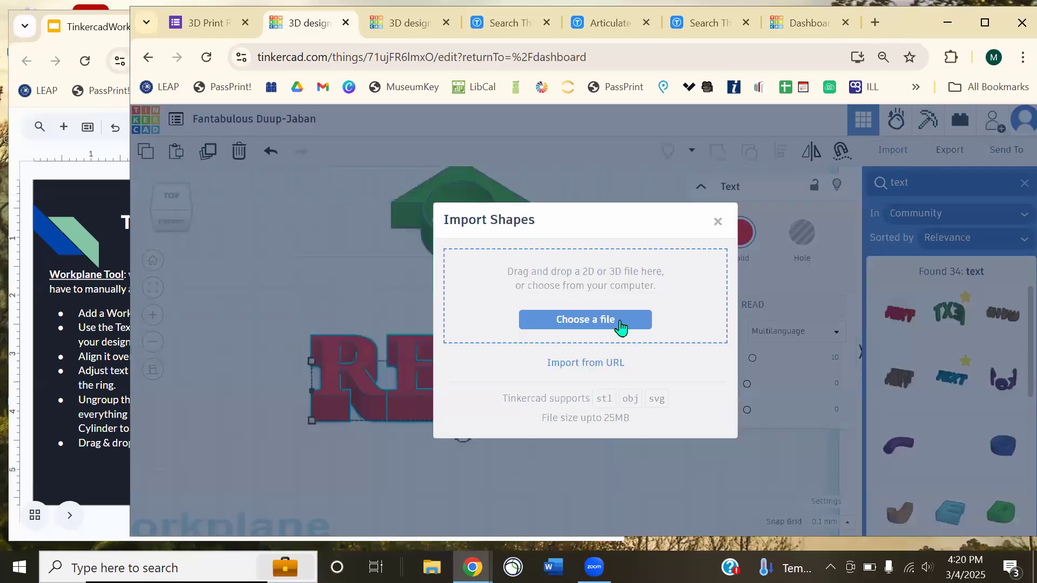
{"action": "left_click", "coordinate": [718, 223]}
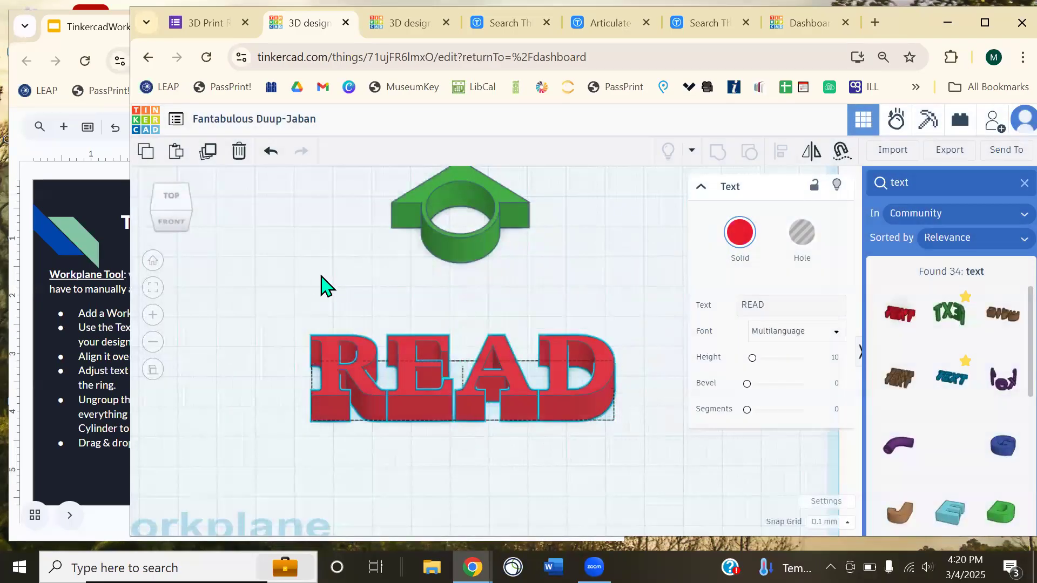
{"action": "right_click_drag", "start_coordinate": [322, 287], "coordinate": [588, 486]}
{"action": "scroll", "coordinate": [546, 439], "scroll_direction": "up", "scroll_amount": 3}
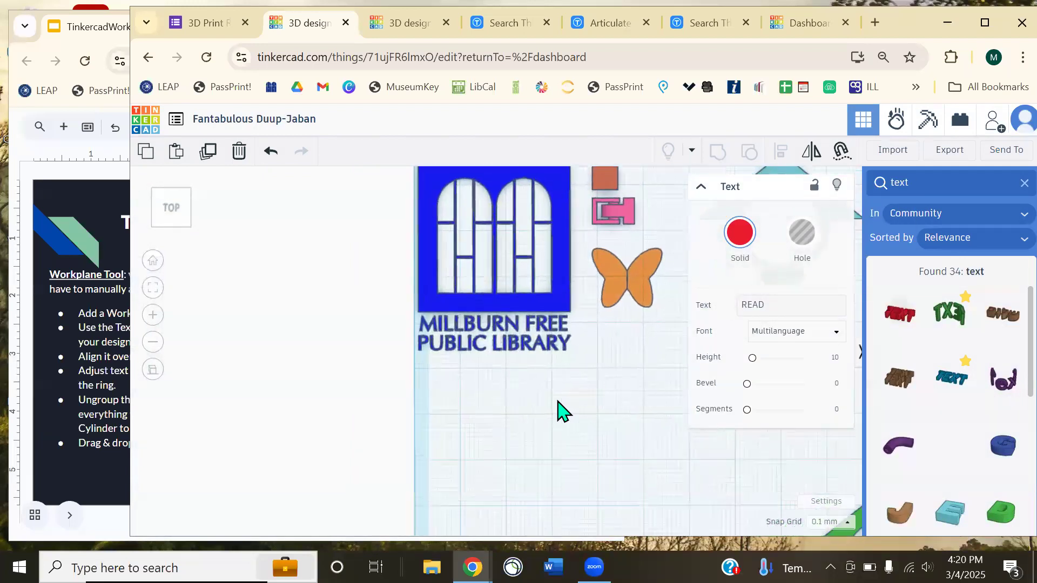
{"action": "scroll", "coordinate": [559, 411], "scroll_direction": "up", "scroll_amount": 5}
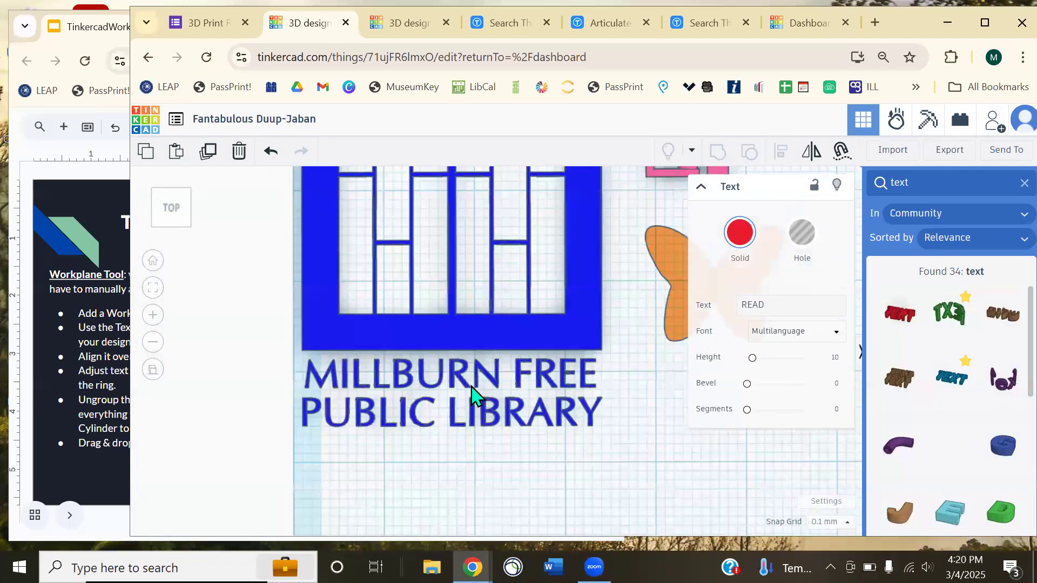
{"action": "right_click_drag", "start_coordinate": [495, 439], "coordinate": [468, 368]}
{"action": "scroll", "coordinate": [469, 367], "scroll_direction": "up", "scroll_amount": 2}
{"action": "mouse_move", "coordinate": [434, 416]}
{"action": "right_mouse_down"}
{"action": "mouse_move", "coordinate": [417, 490]}
{"action": "mouse_move", "coordinate": [451, 444]}
{"action": "mouse_move", "coordinate": [461, 470]}
{"action": "mouse_move", "coordinate": [424, 474]}
{"action": "mouse_move", "coordinate": [523, 440]}
{"action": "mouse_move", "coordinate": [442, 418]}
{"action": "right_mouse_up"}
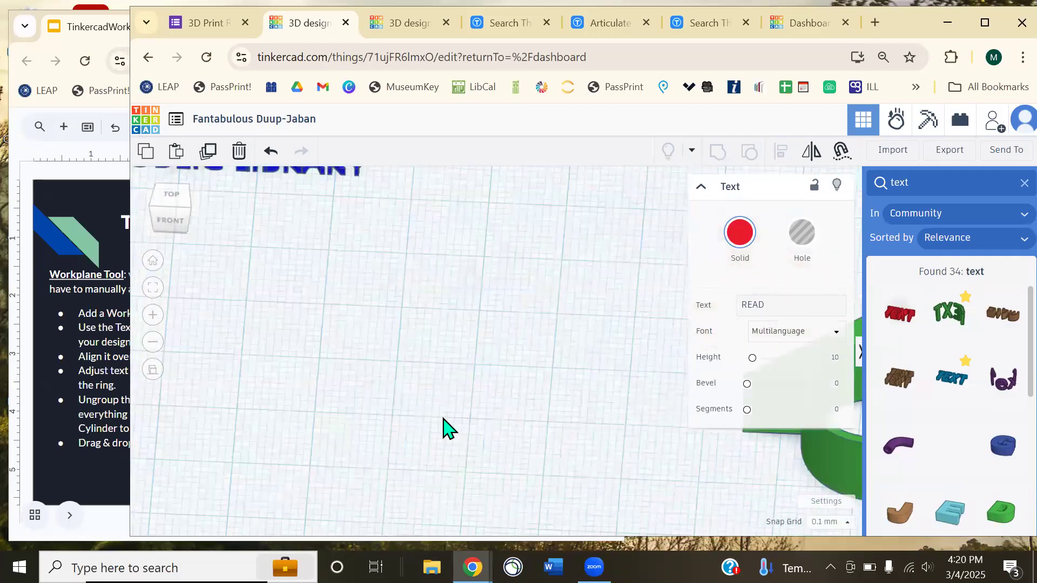
{"action": "right_click_drag", "start_coordinate": [607, 373], "coordinate": [338, 306]}
{"action": "right_click_drag", "start_coordinate": [465, 355], "coordinate": [515, 357]}
- Raise READ's Height setting to about 20, return Segments to 0, then start lowering it
{"action": "left_click", "coordinate": [549, 431]}
{"action": "right_click_drag", "start_coordinate": [499, 456], "coordinate": [533, 391]}
{"action": "left_click", "coordinate": [533, 391]}
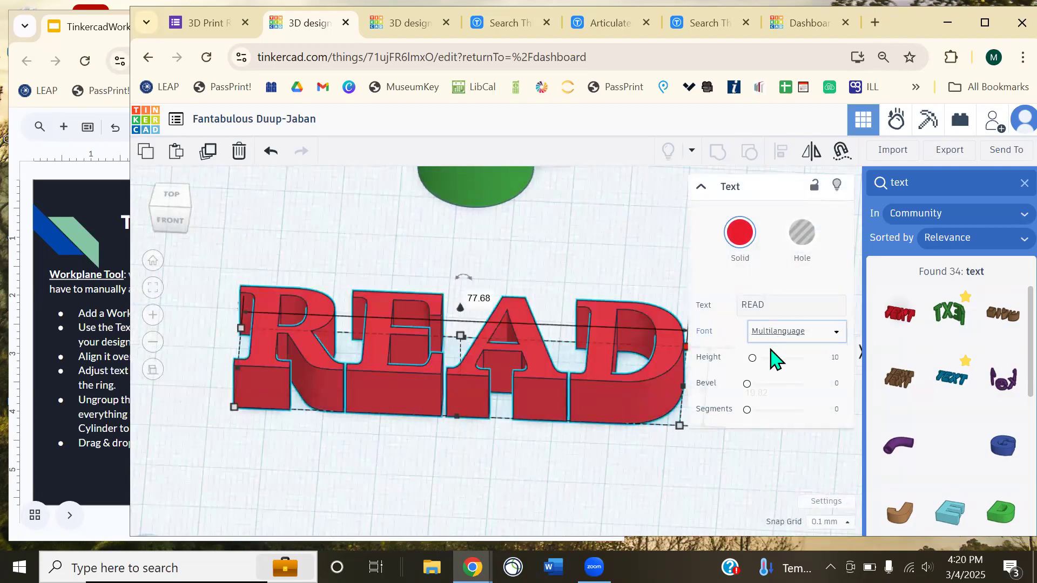
{"action": "left_click_drag", "start_coordinate": [762, 370], "coordinate": [800, 419]}
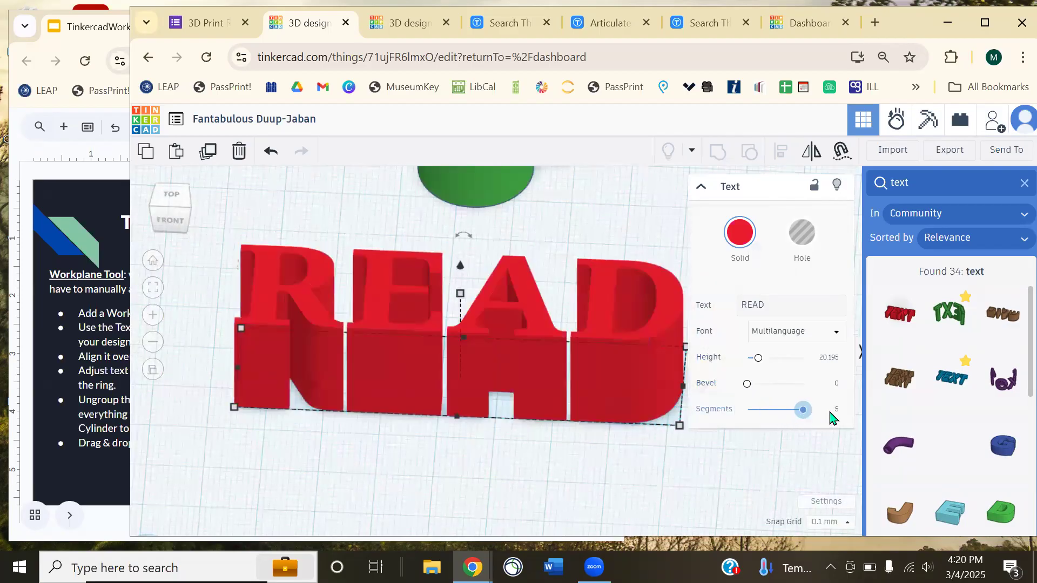
{"action": "left_click_drag", "start_coordinate": [713, 402], "coordinate": [656, 467]}
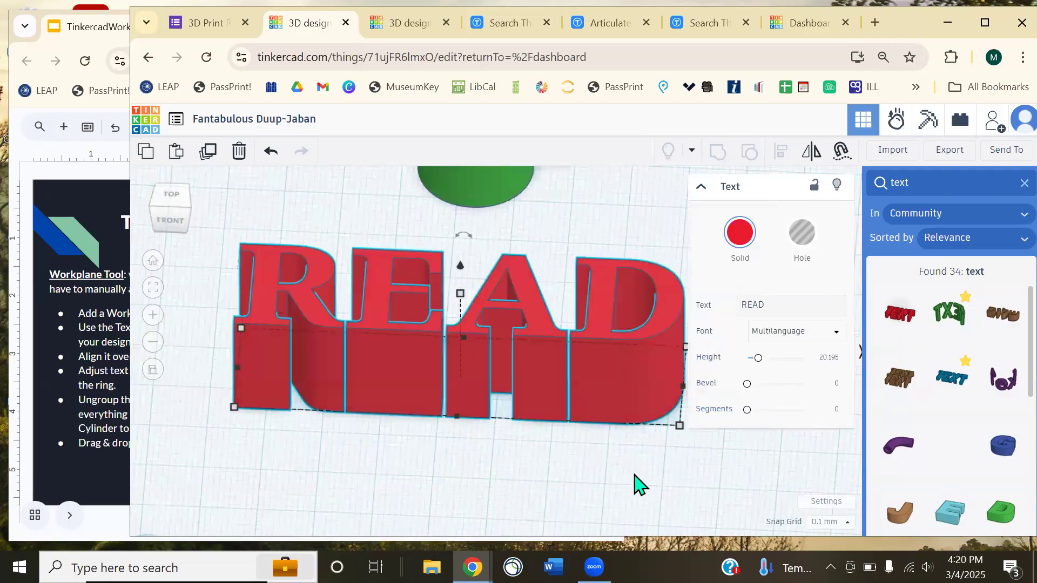
{"action": "left_click_drag", "start_coordinate": [460, 294], "coordinate": [463, 334]}
- Rotate the READ text 90 degrees so it stands upright
{"action": "left_click", "coordinate": [566, 407]}
{"action": "mouse_move", "coordinate": [614, 355]}
{"action": "right_mouse_down"}
{"action": "mouse_move", "coordinate": [594, 396]}
{"action": "mouse_move", "coordinate": [528, 314]}
{"action": "mouse_move", "coordinate": [616, 360]}
{"action": "mouse_move", "coordinate": [493, 357]}
{"action": "mouse_move", "coordinate": [606, 365]}
{"action": "right_mouse_up"}
{"action": "left_click", "coordinate": [431, 331]}
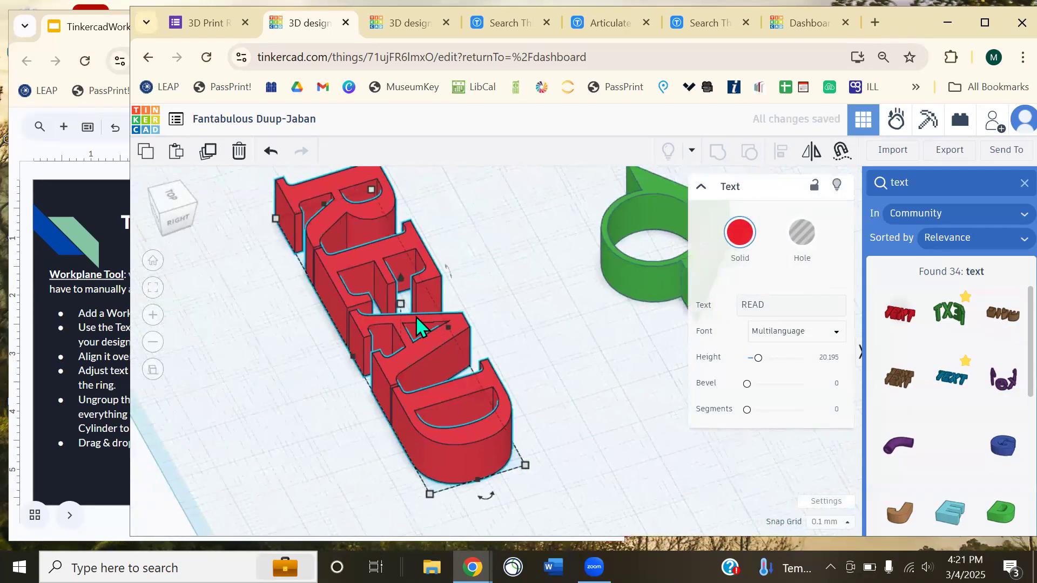
{"action": "right_click_drag", "start_coordinate": [415, 316], "coordinate": [440, 293]}
{"action": "left_click_drag", "start_coordinate": [361, 189], "coordinate": [322, 246]}
{"action": "left_click", "coordinate": [334, 348]}
- Drop READ onto the workplane and narrow it slightly from its corner
{"action": "right_click_drag", "start_coordinate": [388, 370], "coordinate": [598, 399]}
{"action": "scroll", "coordinate": [597, 355], "scroll_direction": "up", "scroll_amount": 3}
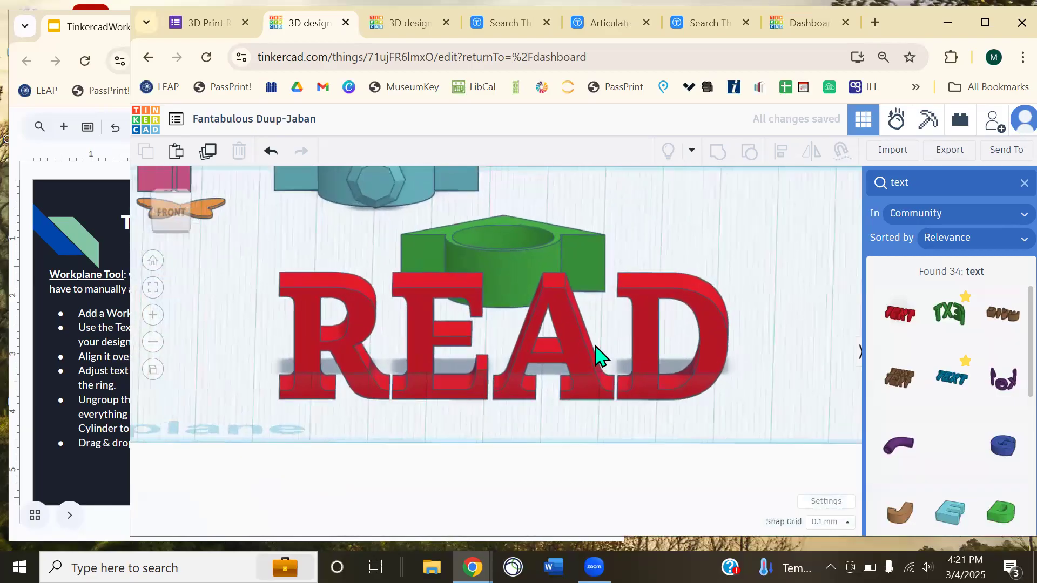
{"action": "left_click", "coordinate": [570, 336]}
{"action": "key", "text": "d"}
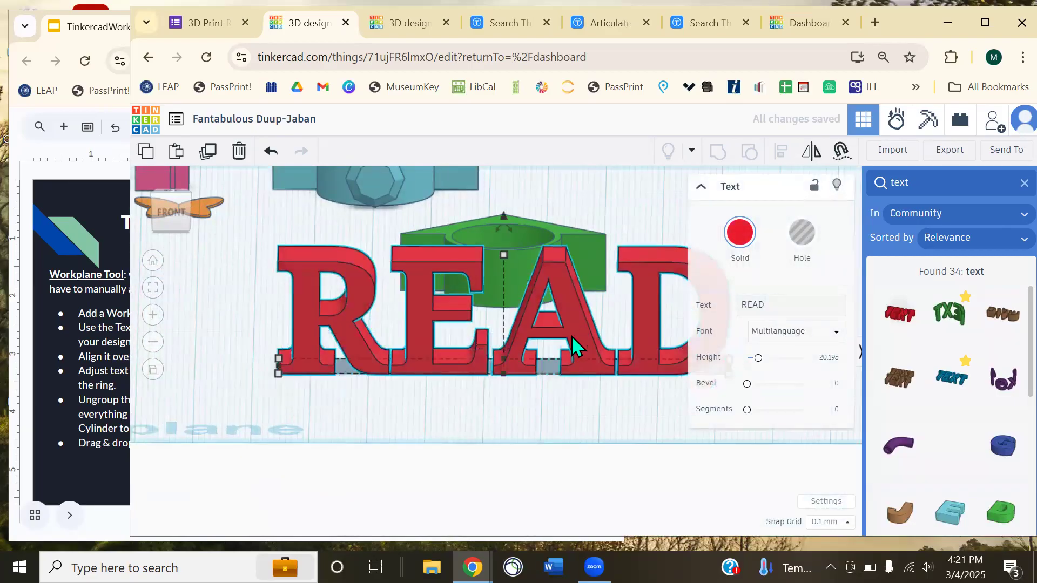
{"action": "left_click", "coordinate": [521, 416]}
{"action": "left_click", "coordinate": [503, 258]}
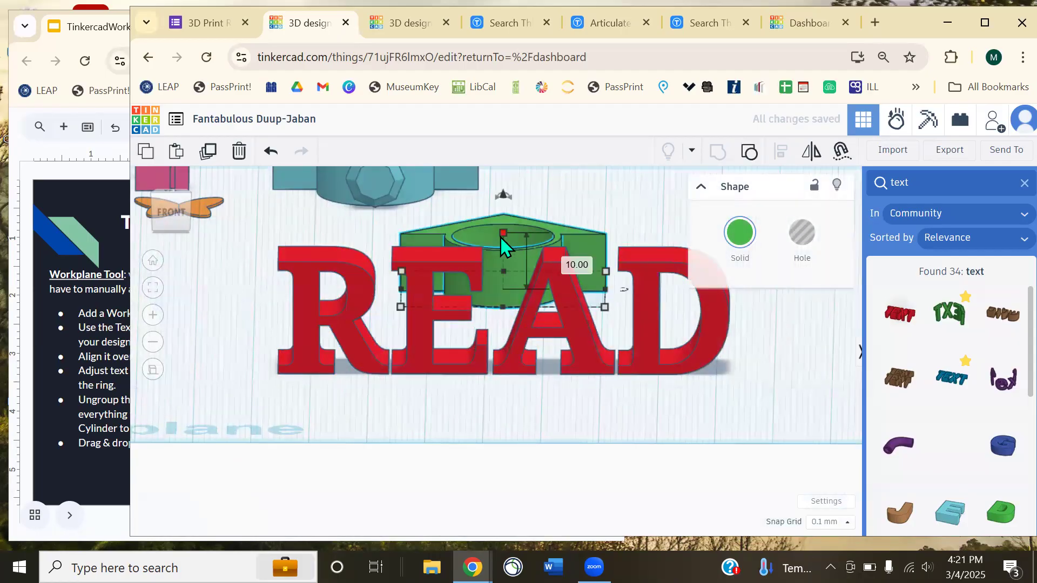
{"action": "left_click", "coordinate": [580, 332]}
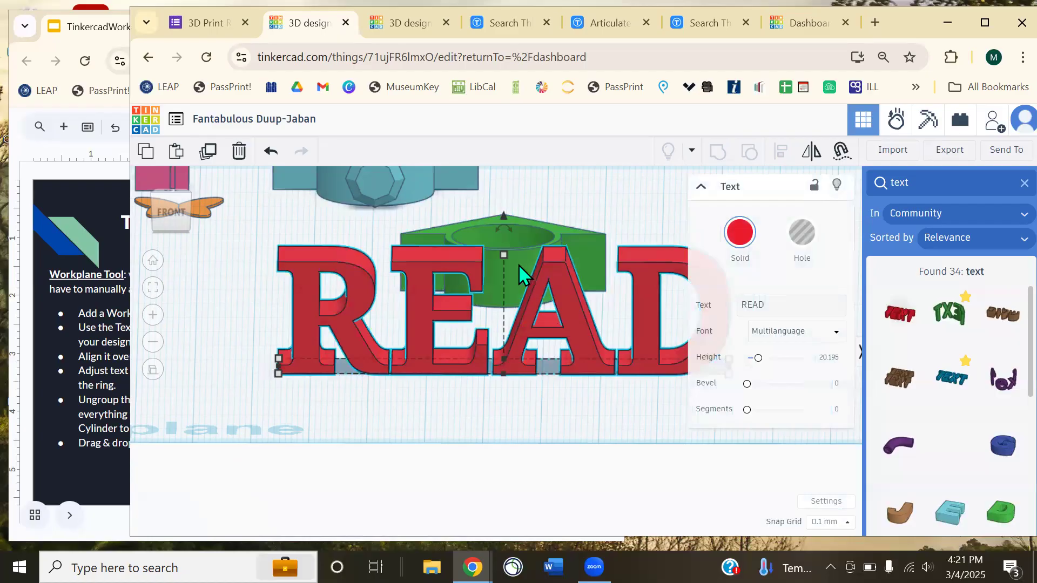
{"action": "middle_click_drag", "start_coordinate": [457, 417], "coordinate": [419, 419]}
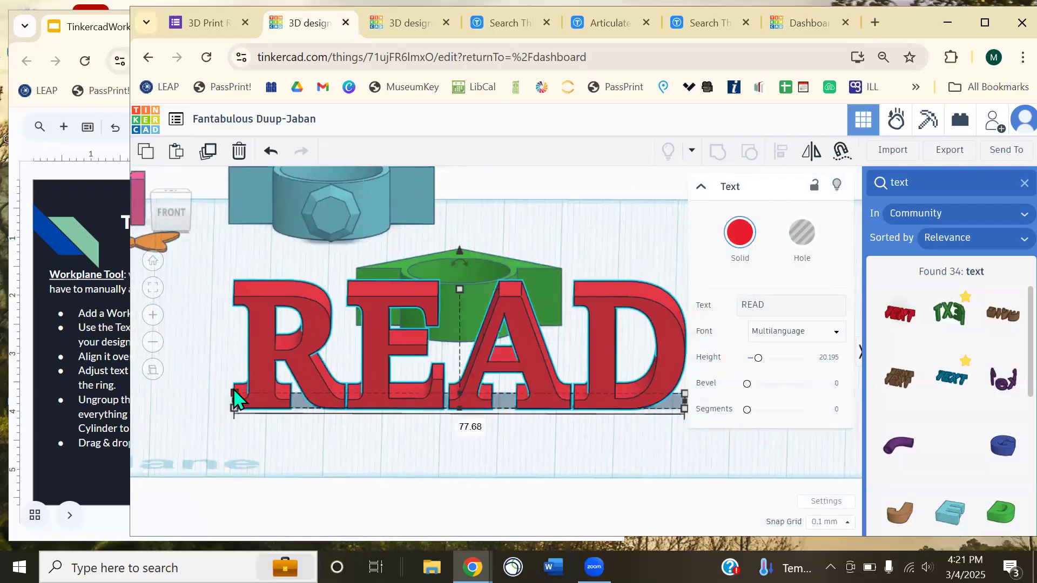
{"action": "left_click_drag", "start_coordinate": [233, 391], "coordinate": [347, 396]}
- Set the READ text's height to 10
{"action": "left_click", "coordinate": [451, 451]}
{"action": "right_click_drag", "start_coordinate": [451, 451], "coordinate": [461, 415]}
{"action": "scroll", "coordinate": [469, 407], "scroll_direction": "up", "scroll_amount": 1}
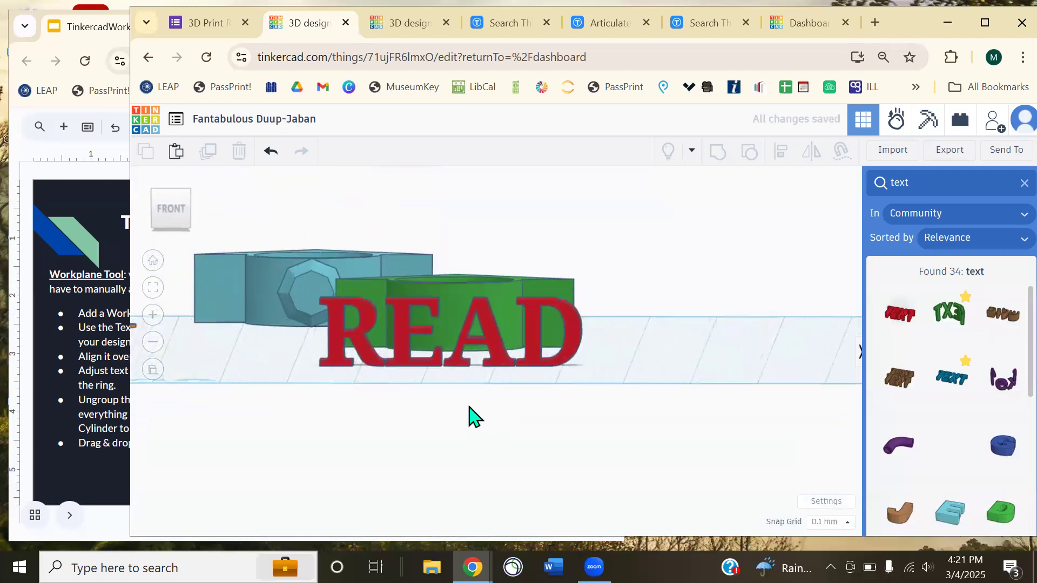
{"action": "scroll", "coordinate": [470, 399], "scroll_direction": "up", "scroll_amount": 3}
{"action": "left_click", "coordinate": [474, 286]}
{"action": "left_click", "coordinate": [487, 317]}
{"action": "type", "text": "10"}
{"action": "key", "text": "Return"}
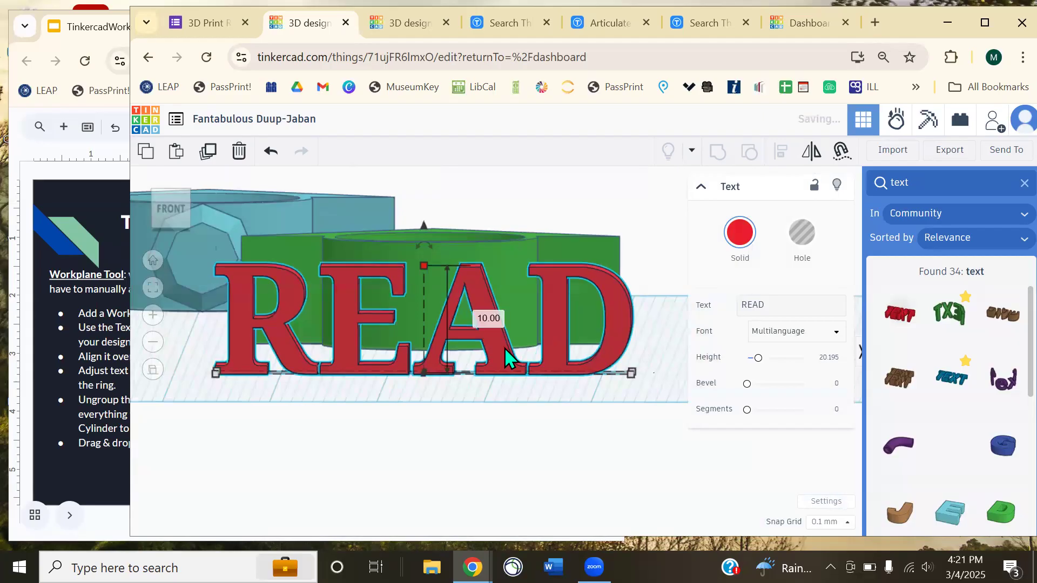
- Move READ up against the green ring and select both pieces together
{"action": "left_click", "coordinate": [486, 435]}
{"action": "right_click_drag", "start_coordinate": [556, 401], "coordinate": [570, 446]}
{"action": "scroll", "coordinate": [520, 361], "scroll_direction": "down", "scroll_amount": 2}
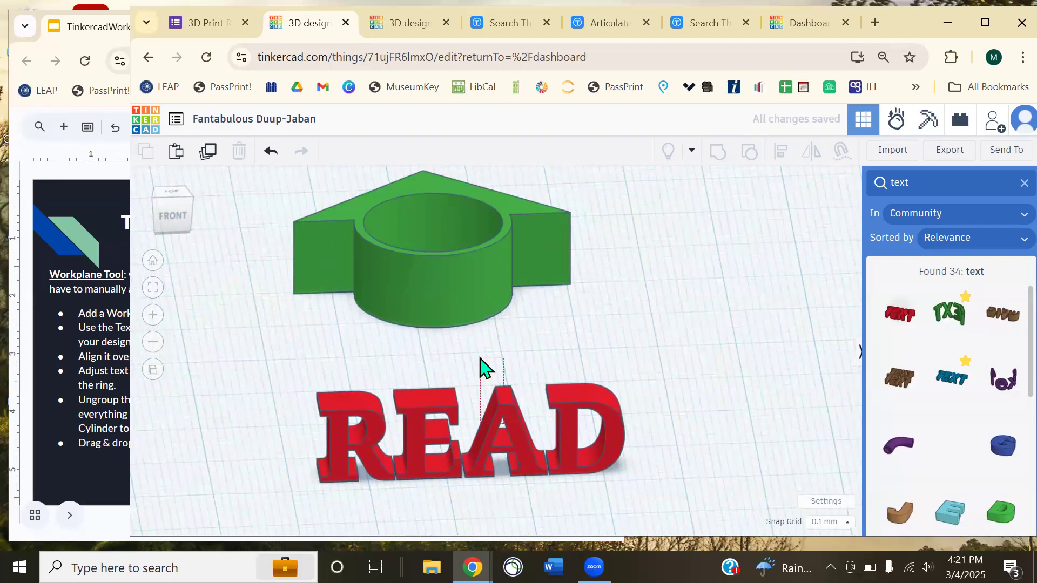
{"action": "left_click", "coordinate": [480, 366]}
{"action": "left_click_drag", "start_coordinate": [523, 431], "coordinate": [497, 329]}
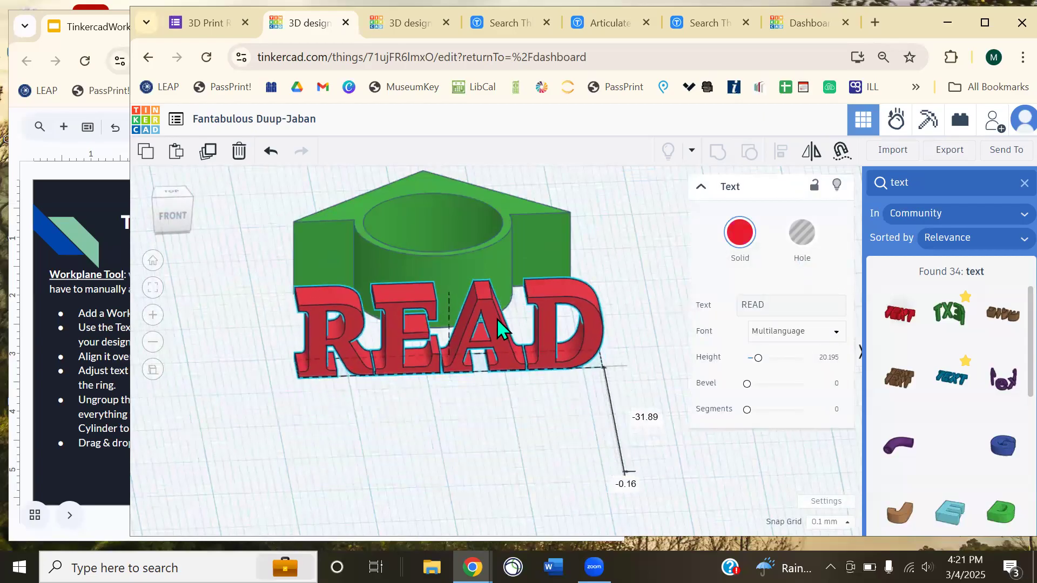
{"action": "left_click", "coordinate": [497, 413]}
{"action": "right_click_drag", "start_coordinate": [488, 444], "coordinate": [619, 398]}
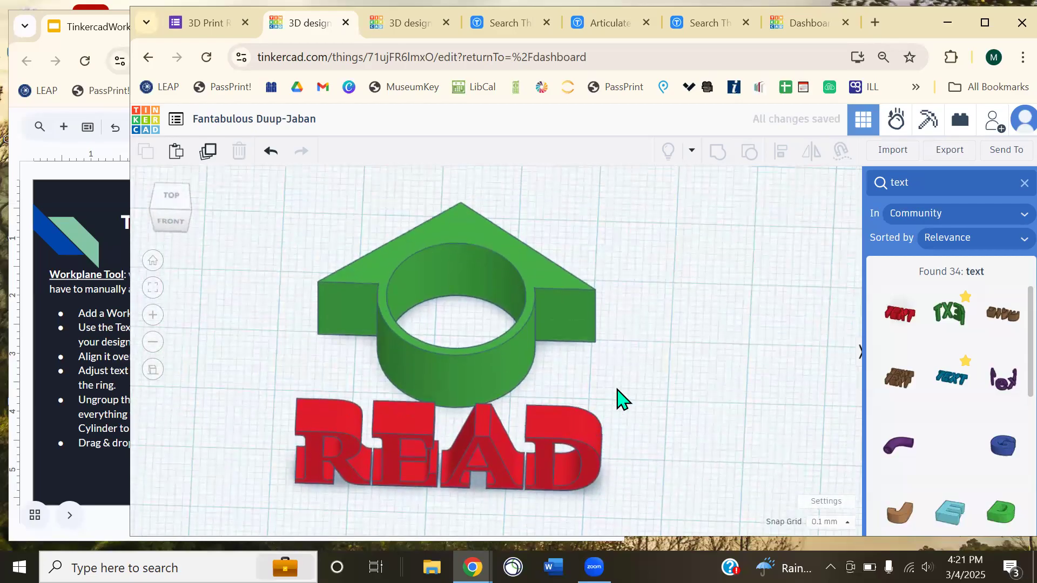
{"action": "left_click_drag", "start_coordinate": [495, 345], "coordinate": [475, 323]}
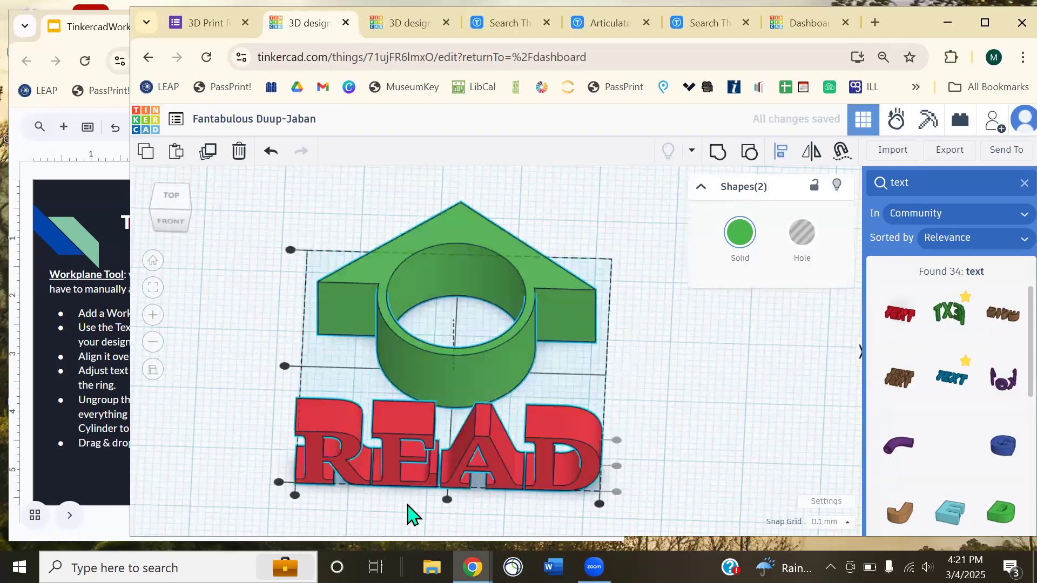
- Centre READ on the ring, nudge it further over, and stretch its depth to about 16
{"action": "left_click", "coordinate": [285, 366]}
{"action": "right_click_drag", "start_coordinate": [556, 451], "coordinate": [620, 421]}
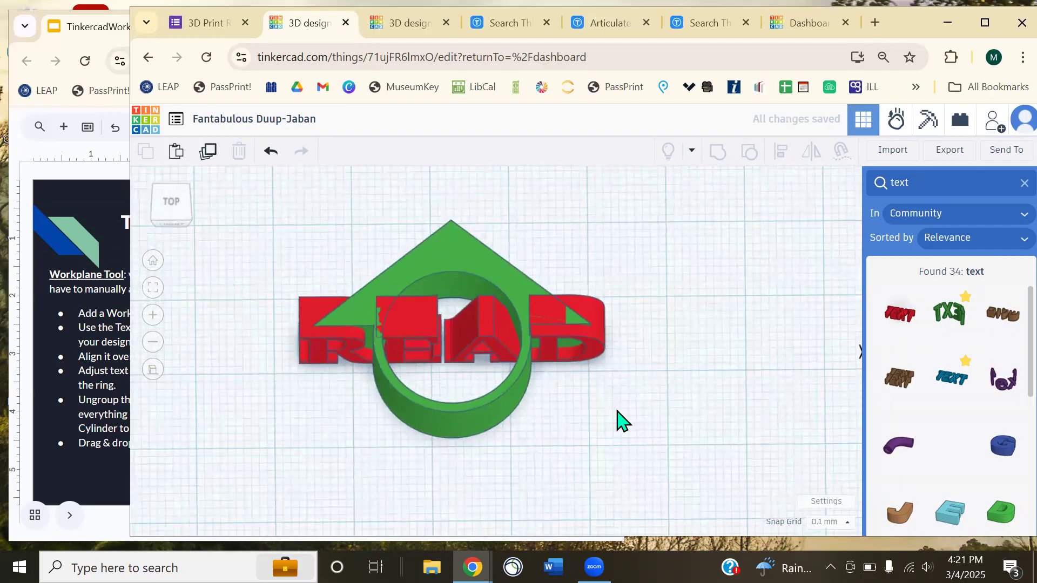
{"action": "left_click", "coordinate": [486, 332]}
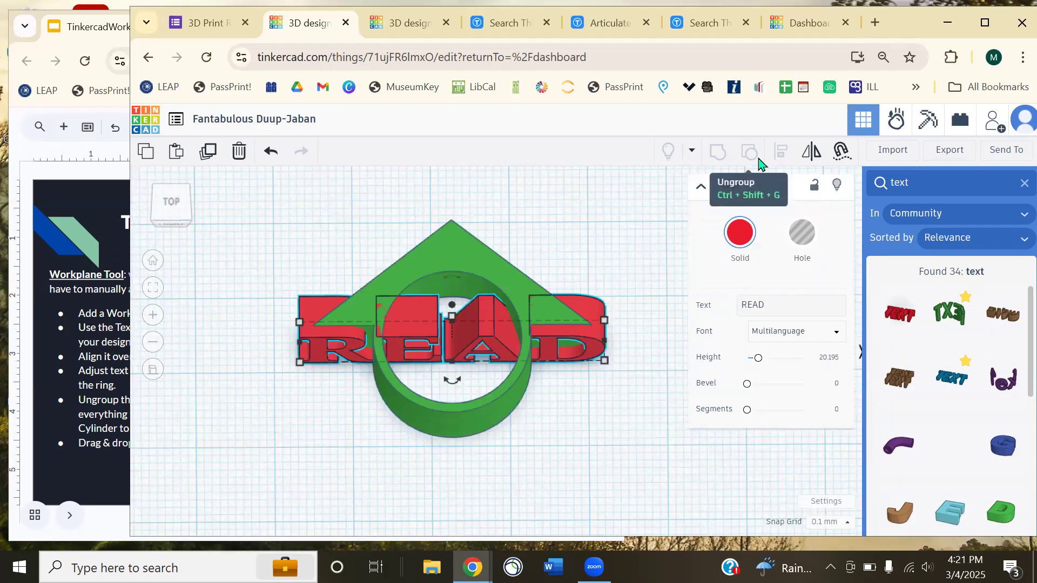
{"action": "left_click", "coordinate": [600, 474]}
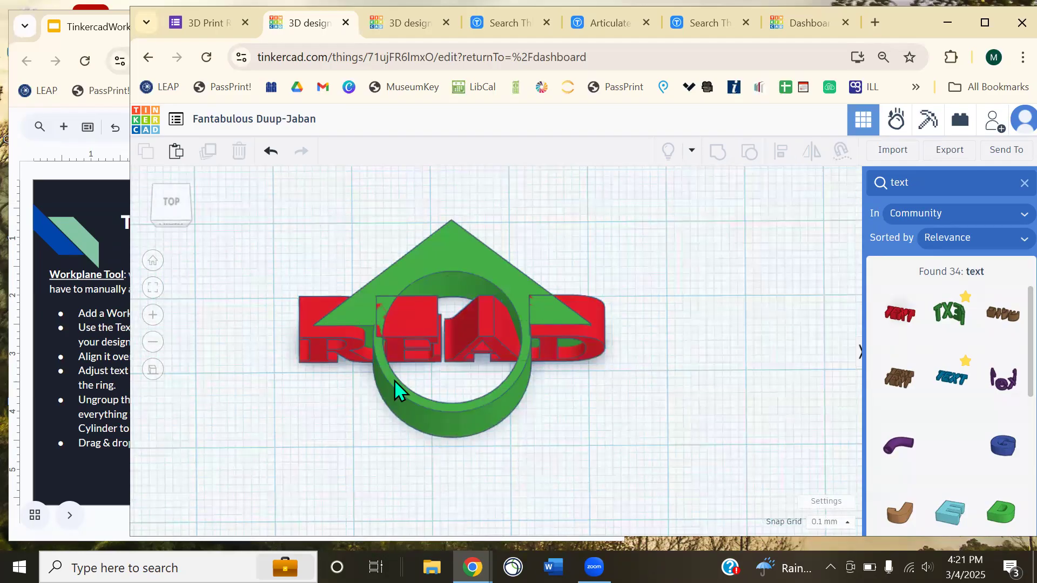
{"action": "left_click", "coordinate": [407, 336]}
{"action": "key", "text": "Down"}
{"action": "key", "text": "Down"}
{"action": "key", "text": "Down"}
{"action": "key", "text": "Down"}
{"action": "key", "text": "Down"}
{"action": "key", "text": "Down"}
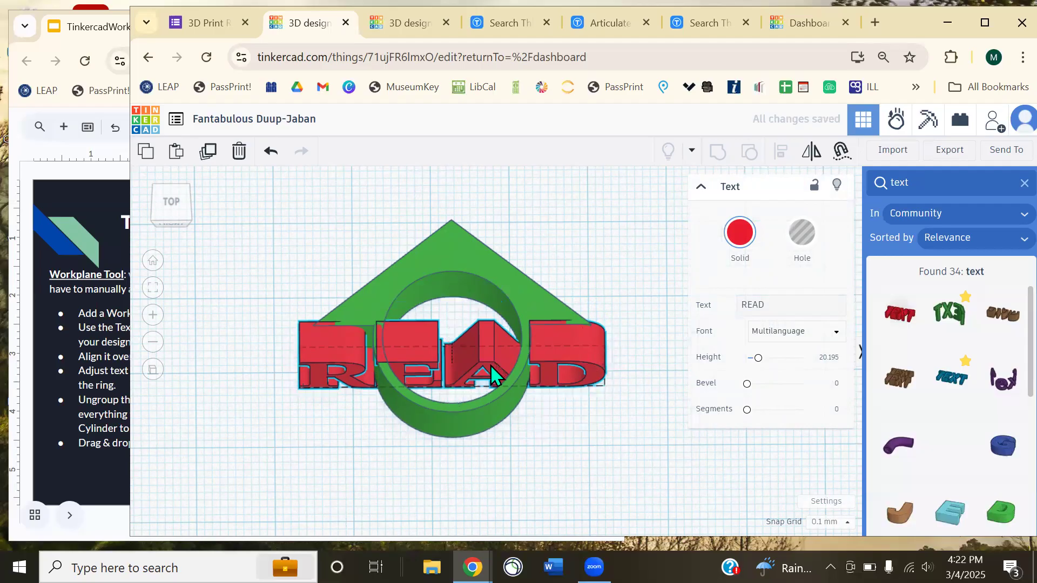
{"action": "left_click_drag", "start_coordinate": [454, 400], "coordinate": [464, 451]}
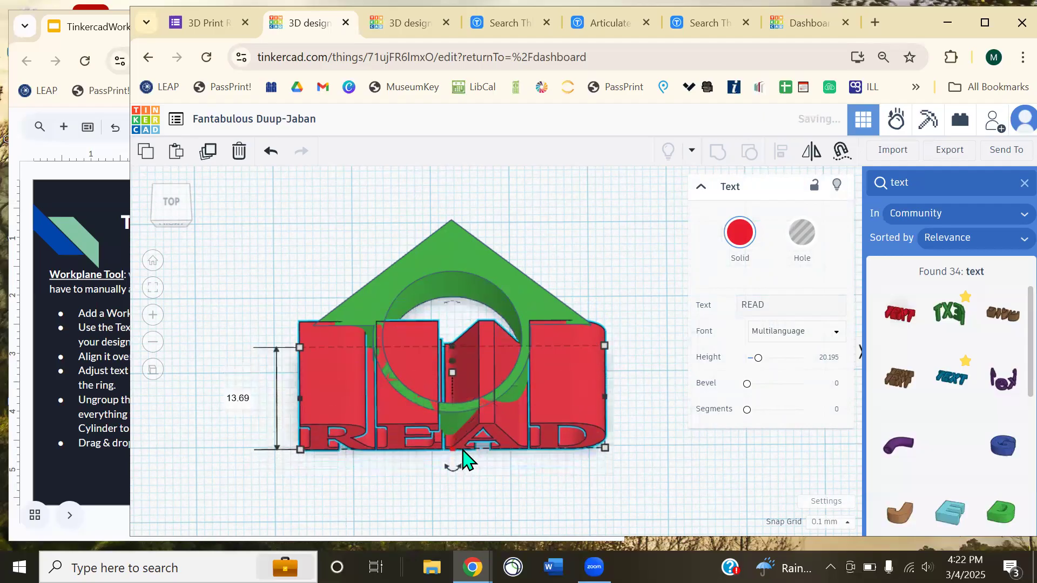
- Shrink READ proportionally, then set its height back to 10
{"action": "left_click", "coordinate": [623, 481]}
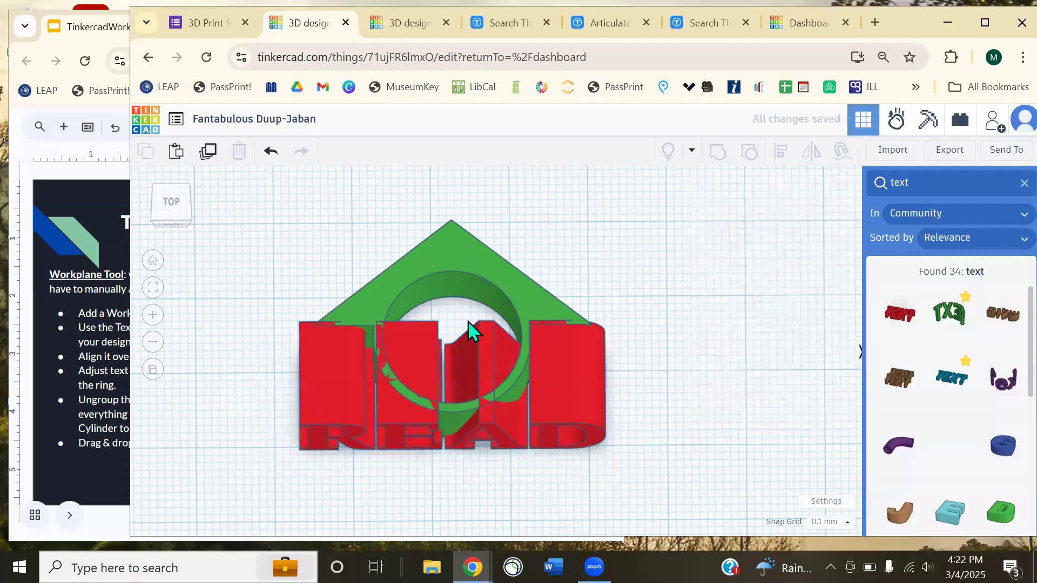
{"action": "right_click_drag", "start_coordinate": [707, 365], "coordinate": [654, 341]}
{"action": "right_click_drag", "start_coordinate": [755, 358], "coordinate": [694, 358]}
{"action": "left_click", "coordinate": [695, 359]}
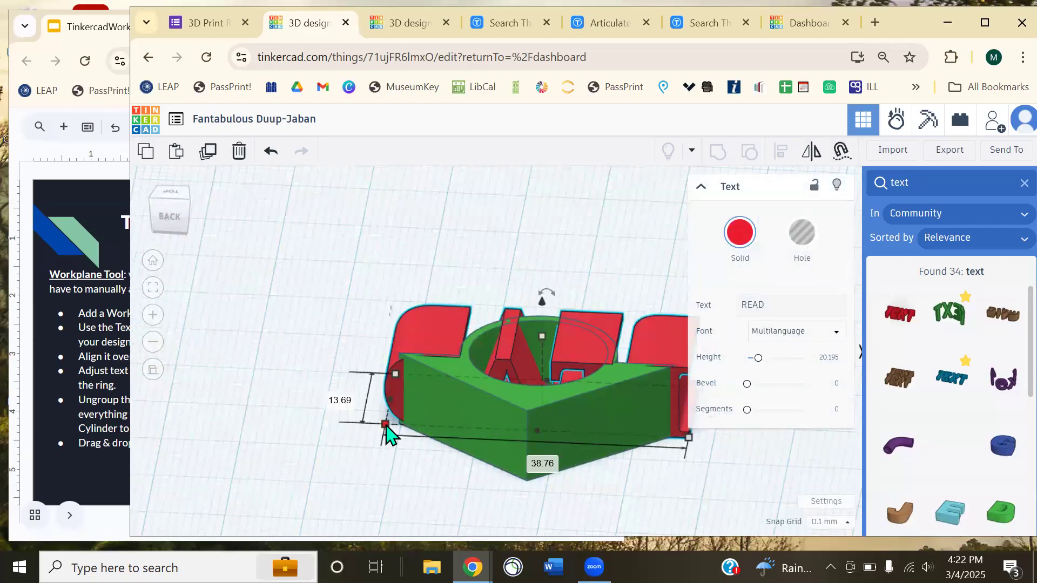
{"action": "left_click_drag", "start_coordinate": [390, 426], "coordinate": [407, 422]}
{"action": "left_click", "coordinate": [747, 486]}
{"action": "right_click_drag", "start_coordinate": [747, 486], "coordinate": [527, 367]}
{"action": "left_click", "coordinate": [527, 367]}
{"action": "mouse_move", "coordinate": [453, 356]}
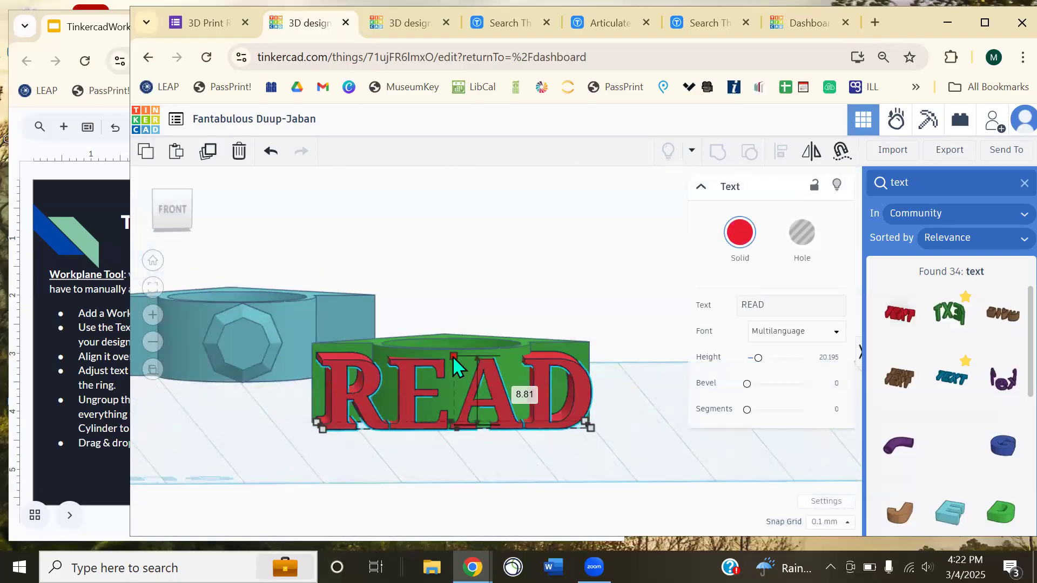
{"action": "left_click", "coordinate": [513, 390]}
{"action": "type", "text": "10"}
{"action": "key", "text": "Return"}
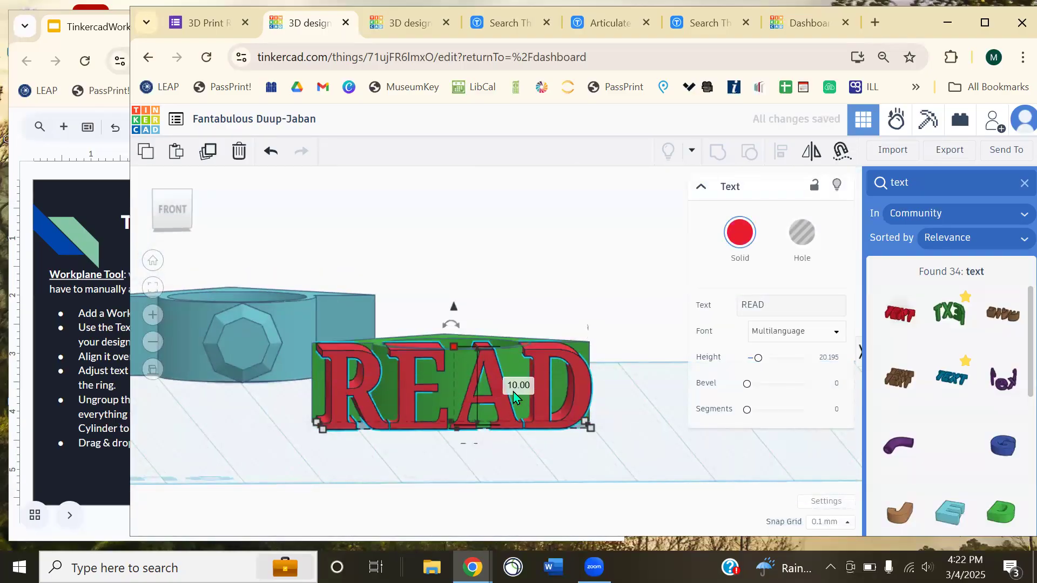
- Nudge READ slightly forward and marquee-select the text, ring and base together
{"action": "left_click", "coordinate": [539, 265]}
{"action": "right_click_drag", "start_coordinate": [562, 266], "coordinate": [496, 323]}
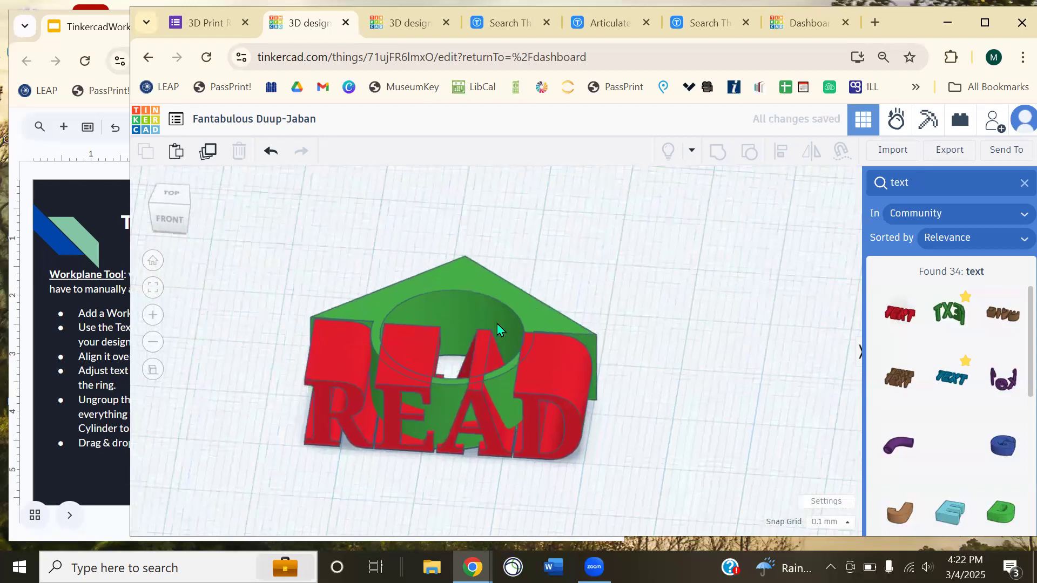
{"action": "right_click_drag", "start_coordinate": [667, 284], "coordinate": [718, 245]}
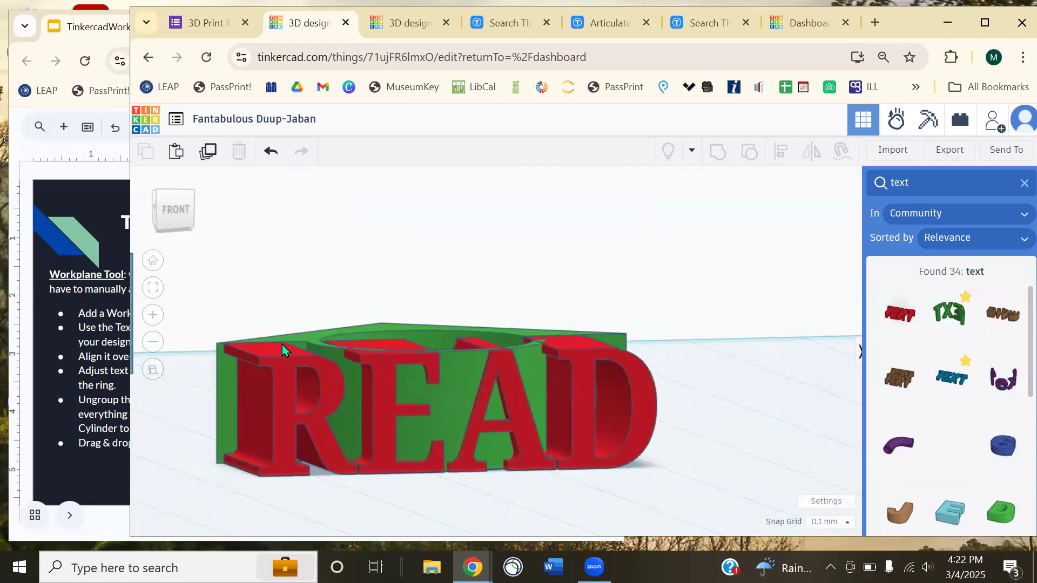
{"action": "right_click_drag", "start_coordinate": [651, 432], "coordinate": [576, 420]}
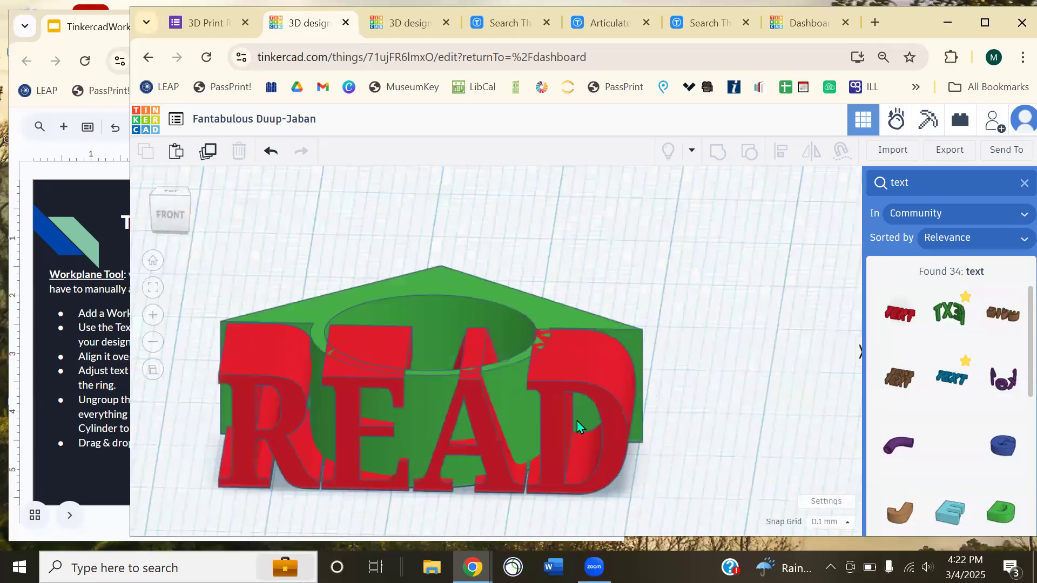
{"action": "left_click", "coordinate": [566, 406]}
{"action": "right_click_drag", "start_coordinate": [710, 392], "coordinate": [476, 430]}
{"action": "left_click_drag", "start_coordinate": [407, 489], "coordinate": [417, 484]}
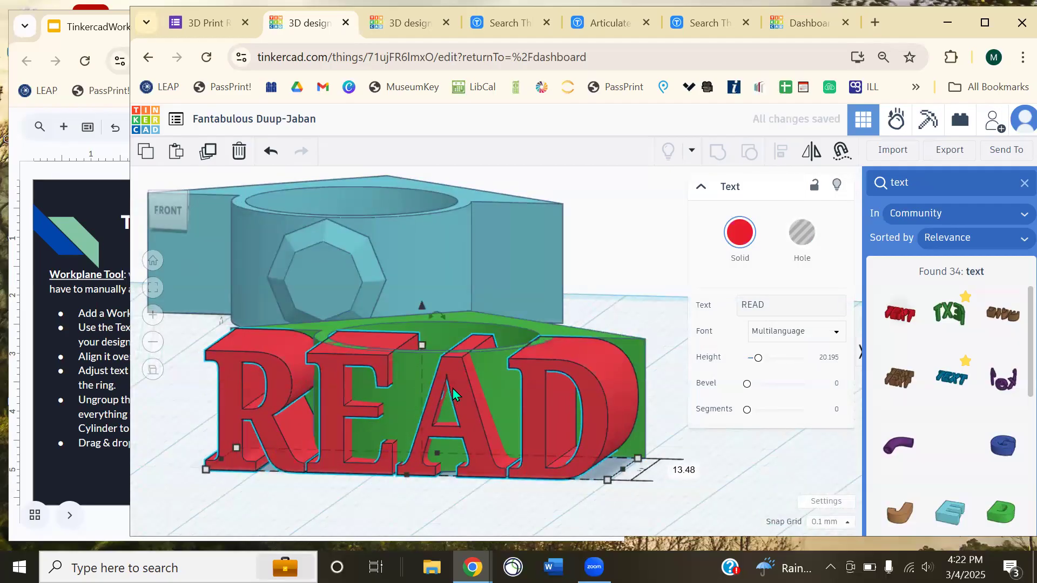
{"action": "right_click_drag", "start_coordinate": [626, 520], "coordinate": [432, 529]}
{"action": "left_click_drag", "start_coordinate": [162, 529], "coordinate": [591, 215]}
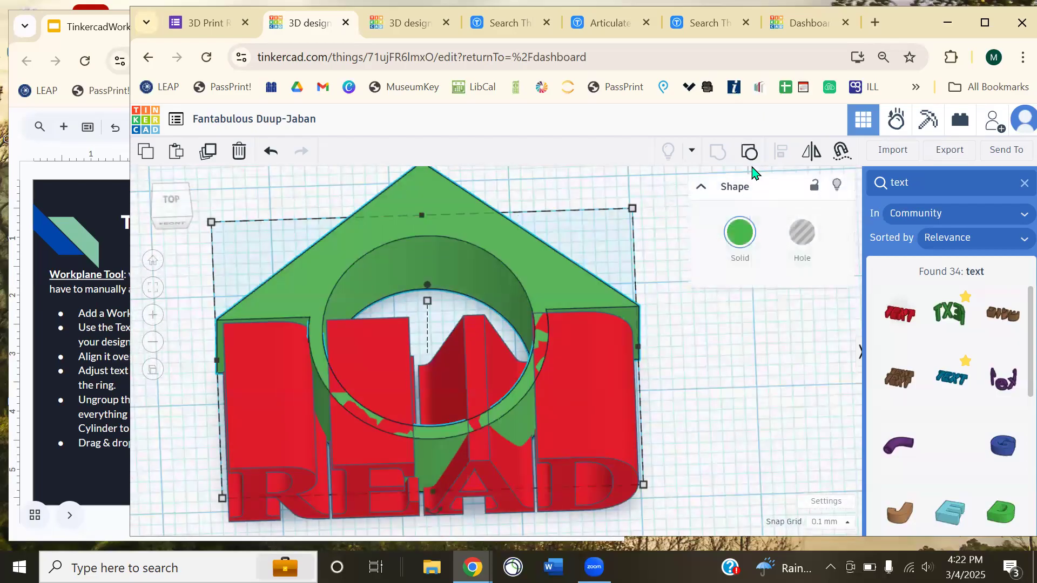
- Group the four shapes, inspect the result from the side, then undo the grouping
{"action": "left_click", "coordinate": [663, 336]}
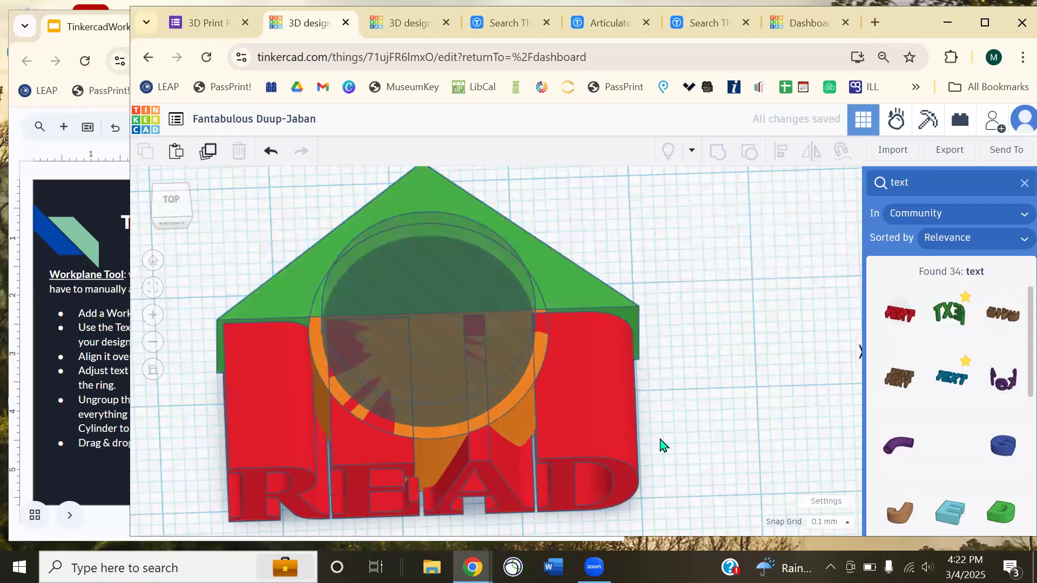
{"action": "left_click_drag", "start_coordinate": [406, 261], "coordinate": [405, 260]}
{"action": "left_click", "coordinate": [719, 153]}
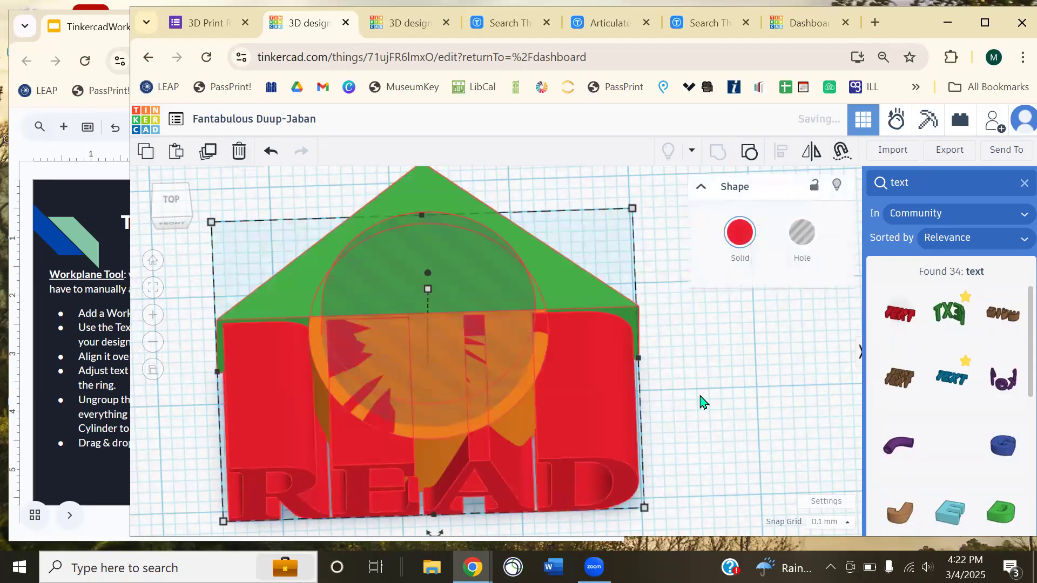
{"action": "left_click", "coordinate": [676, 405]}
{"action": "right_click_drag", "start_coordinate": [732, 396], "coordinate": [579, 448]}
{"action": "scroll", "coordinate": [525, 462], "scroll_direction": "up", "scroll_amount": 3}
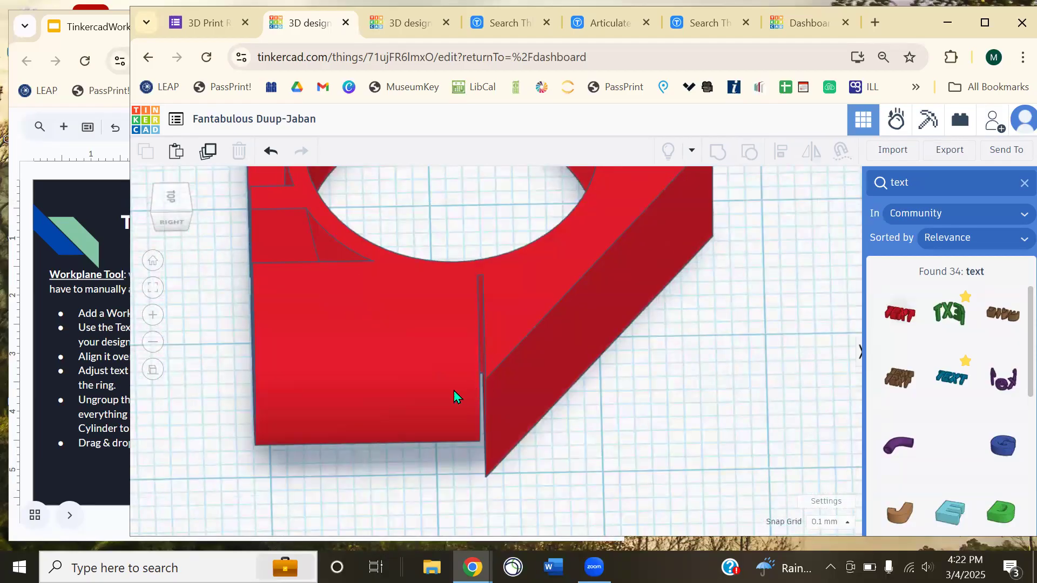
{"action": "key", "text": "ctrl+z"}
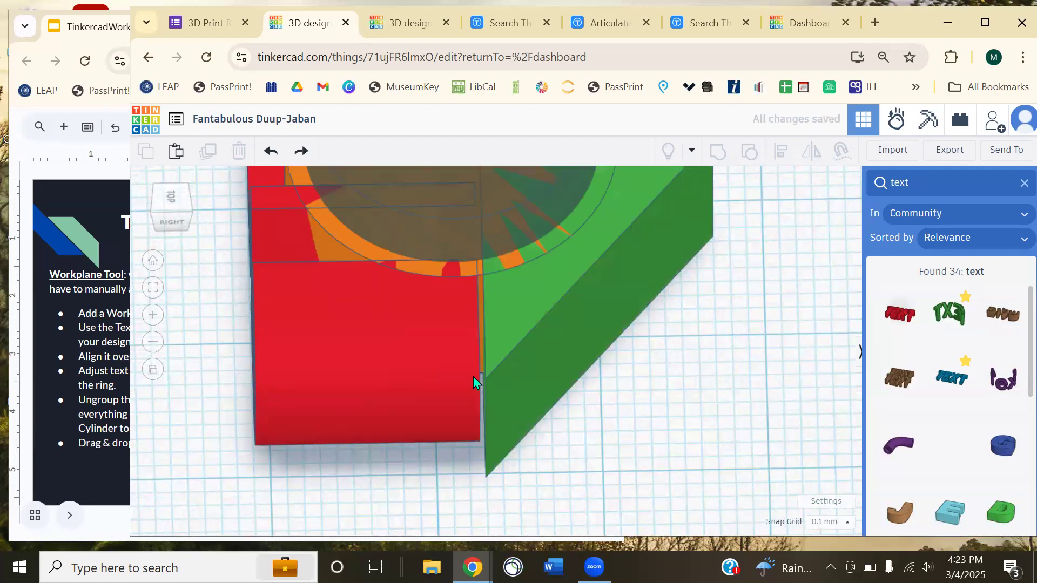
{"action": "key", "text": "ctrl+z"}
{"action": "right_click_drag", "start_coordinate": [537, 393], "coordinate": [666, 387]}
{"action": "scroll", "coordinate": [666, 386], "scroll_direction": "down", "scroll_amount": 5}
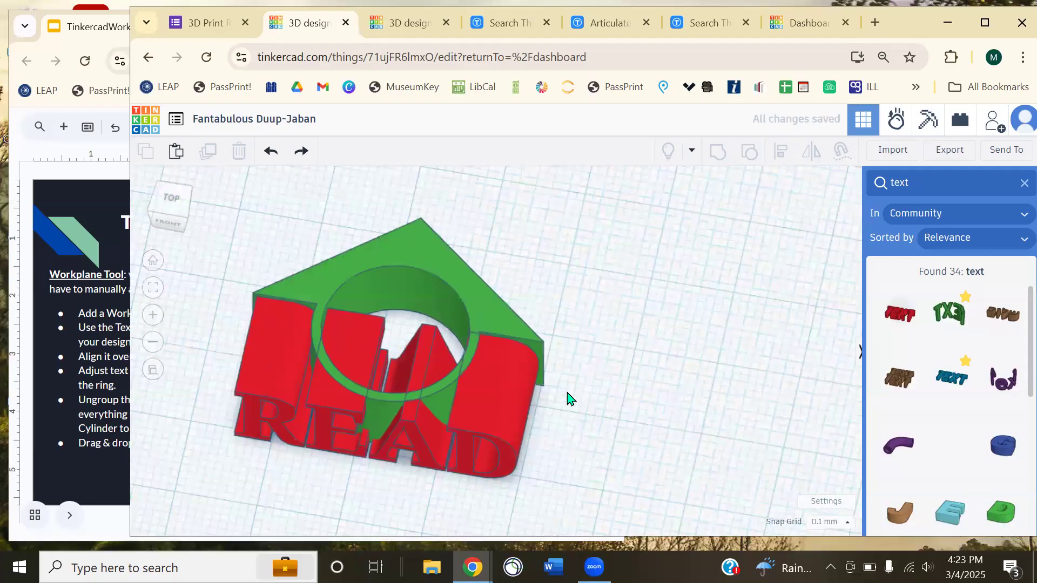
- Ungroup the green ring mount, then group all shapes so the hole cuts through
{"action": "left_click", "coordinate": [498, 397]}
{"action": "right_click_drag", "start_coordinate": [671, 402], "coordinate": [537, 417]}
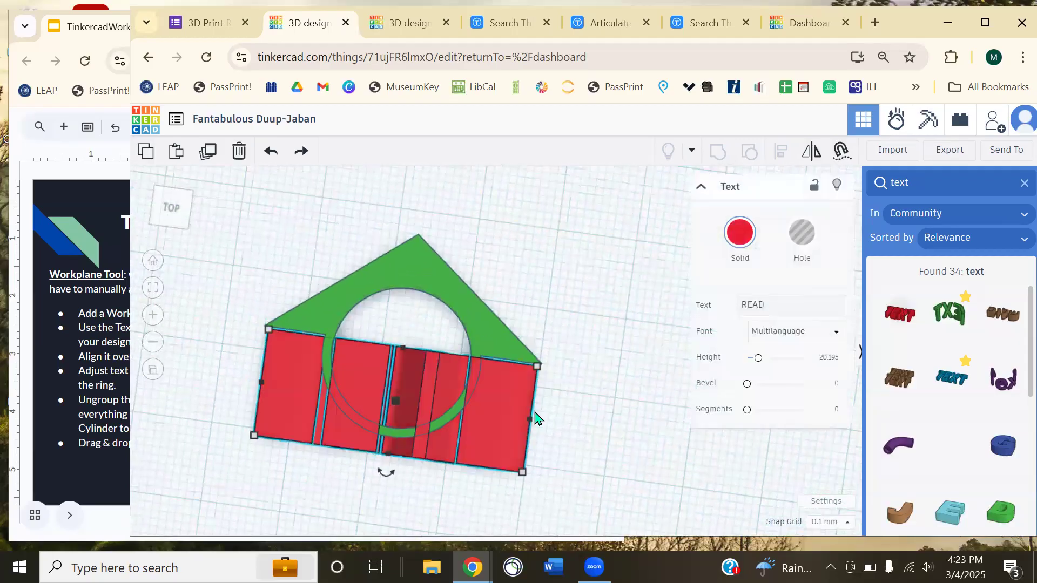
{"action": "left_click", "coordinate": [576, 427]}
{"action": "right_click_drag", "start_coordinate": [593, 421], "coordinate": [351, 335]}
{"action": "right_click_drag", "start_coordinate": [646, 350], "coordinate": [576, 456]}
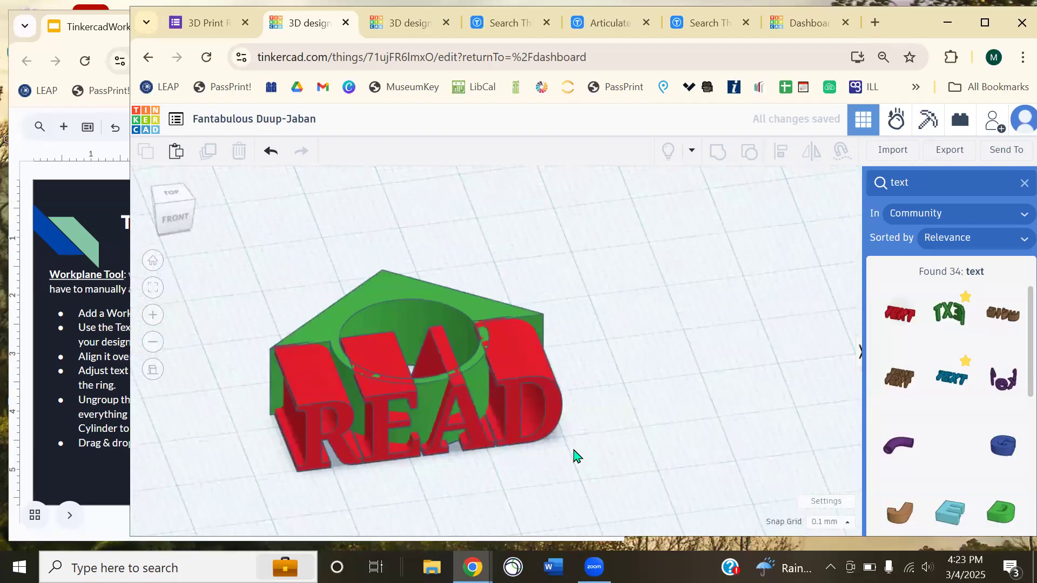
{"action": "left_click", "coordinate": [474, 304]}
{"action": "left_click", "coordinate": [748, 154]}
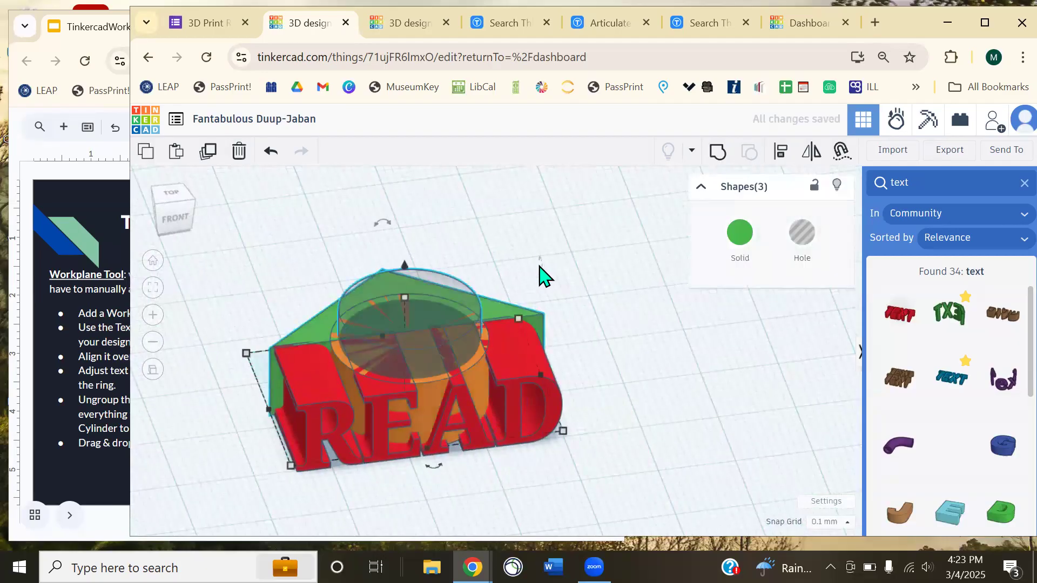
{"action": "left_click", "coordinate": [643, 443]}
{"action": "key", "text": "ctrl+a"}
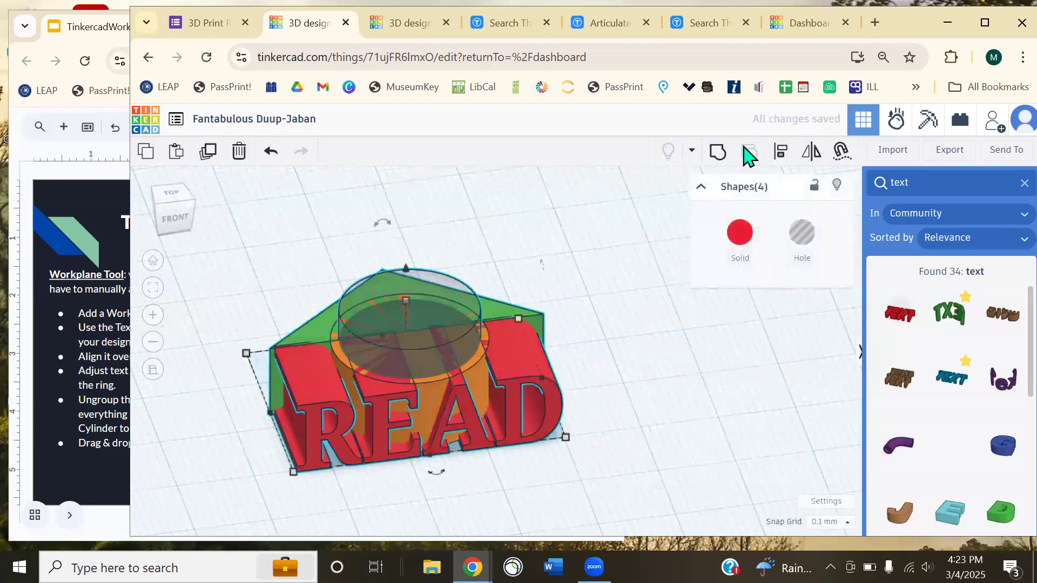
{"action": "left_click", "coordinate": [717, 154]}
{"action": "left_click", "coordinate": [643, 400]}
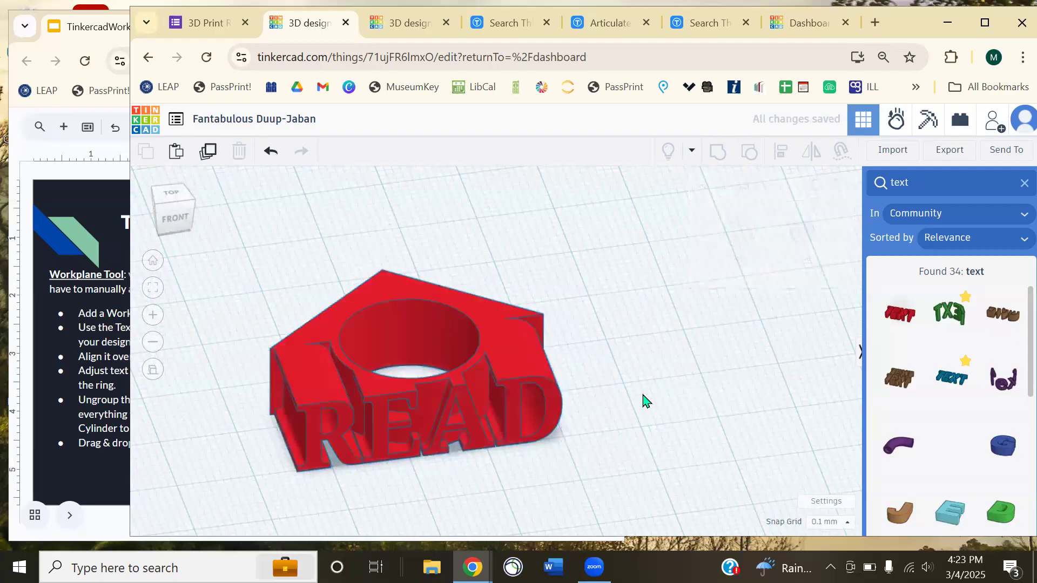
- Move the merged red ring piece into the row of designs
{"action": "right_click_drag", "start_coordinate": [640, 353], "coordinate": [423, 321]}
{"action": "left_click_drag", "start_coordinate": [424, 321], "coordinate": [448, 264]}
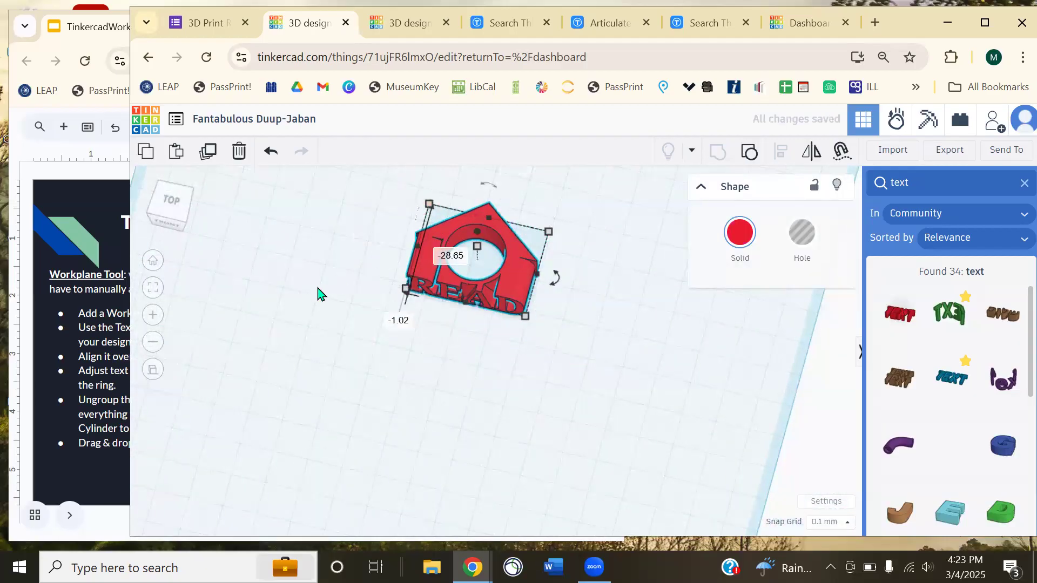
{"action": "scroll", "coordinate": [318, 294], "scroll_direction": "down", "scroll_amount": 5}
{"action": "left_click_drag", "start_coordinate": [504, 378], "coordinate": [598, 268]}
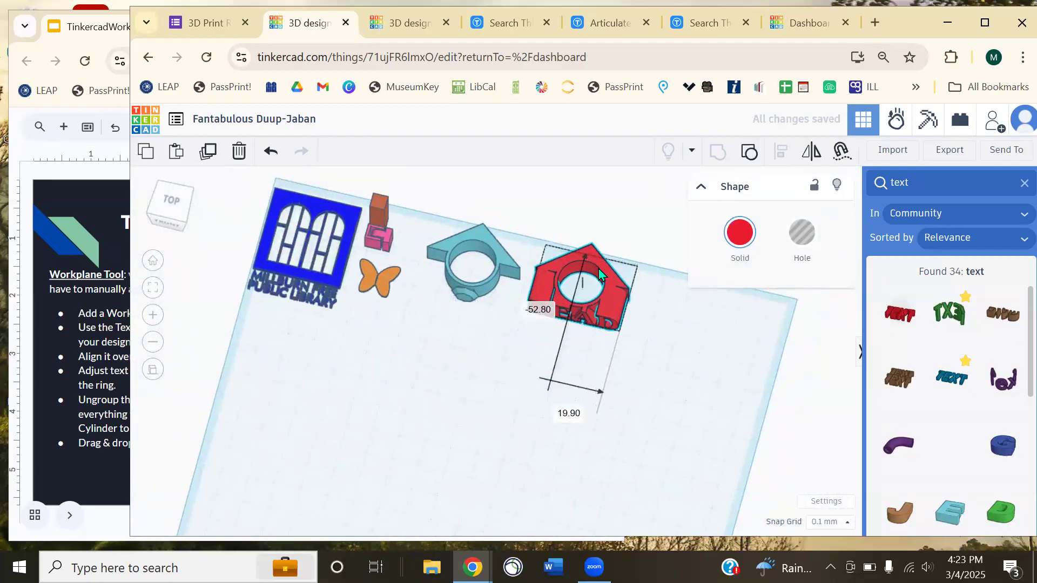
{"action": "left_click", "coordinate": [546, 361]}
{"action": "scroll", "coordinate": [553, 363], "scroll_direction": "up", "scroll_amount": 5}
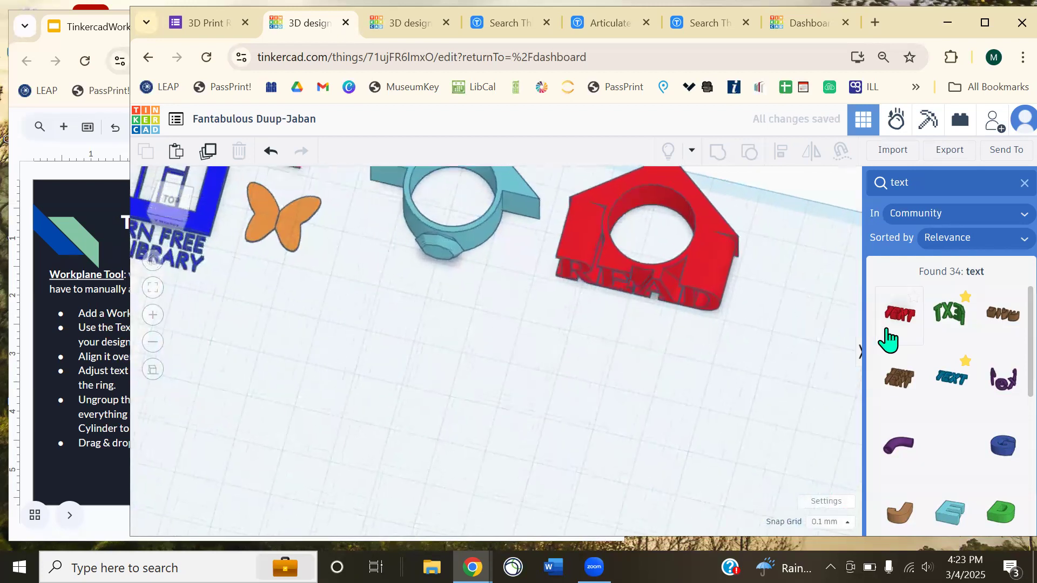
{"action": "left_click_drag", "start_coordinate": [953, 327], "coordinate": [494, 428]}
{"action": "left_click", "coordinate": [653, 451]}
{"action": "right_click_drag", "start_coordinate": [655, 452], "coordinate": [652, 278]}
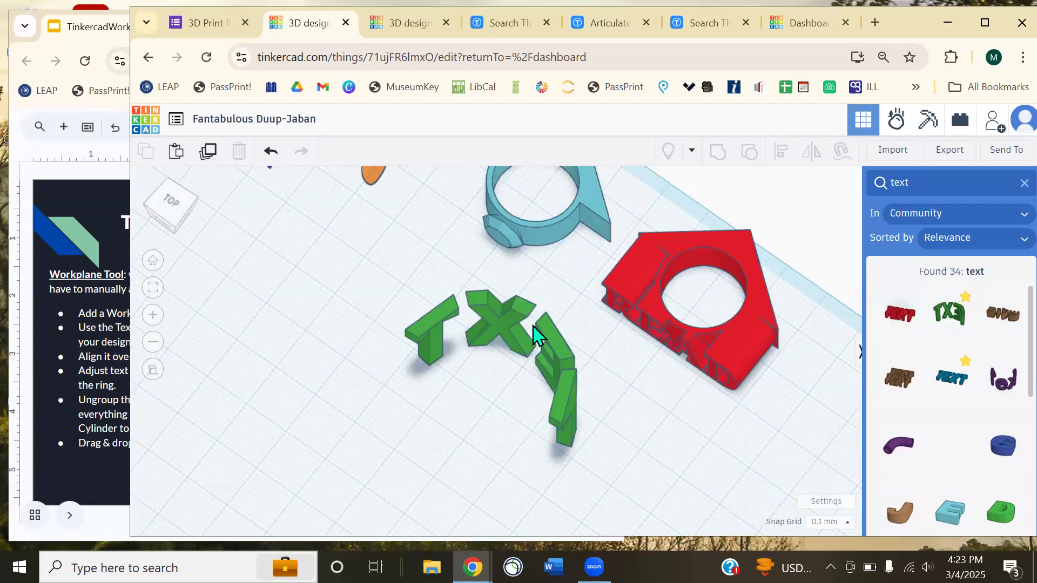
{"action": "left_click", "coordinate": [517, 333]}
{"action": "key", "text": "Delete"}
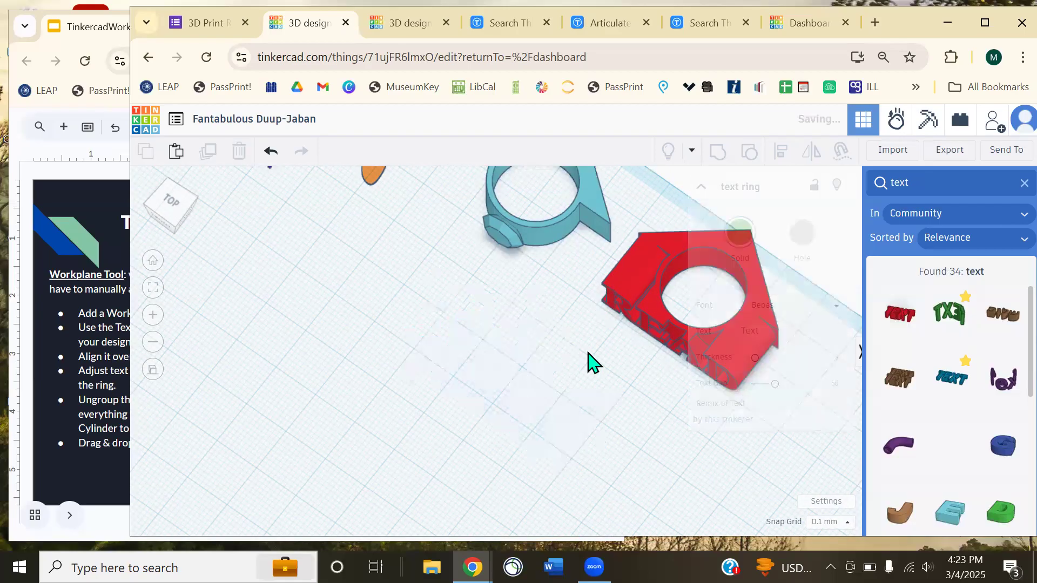
{"action": "left_click", "coordinate": [413, 305]}
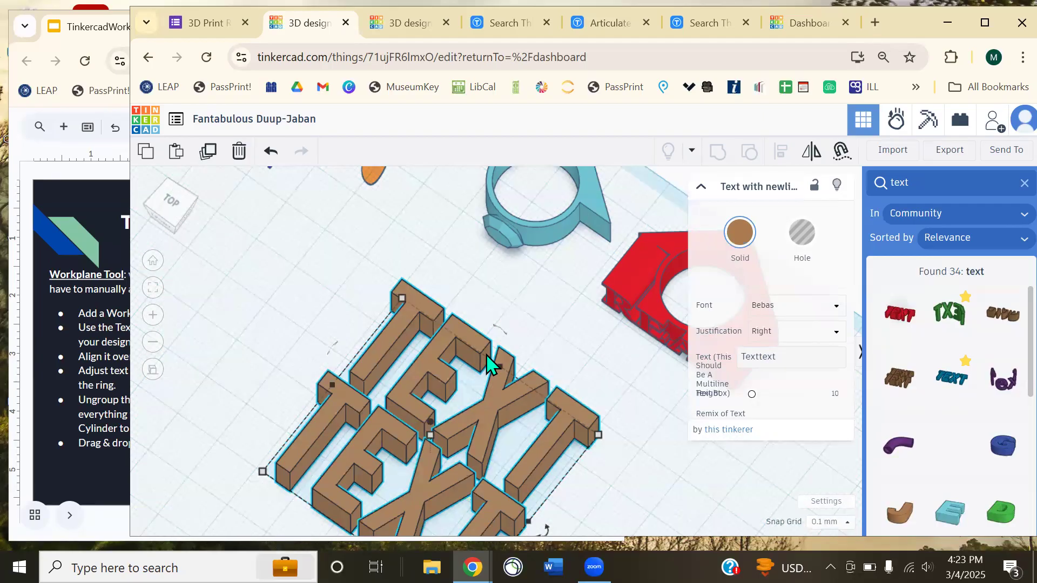
{"action": "left_click", "coordinate": [319, 278]}
{"action": "left_click", "coordinate": [381, 361]}
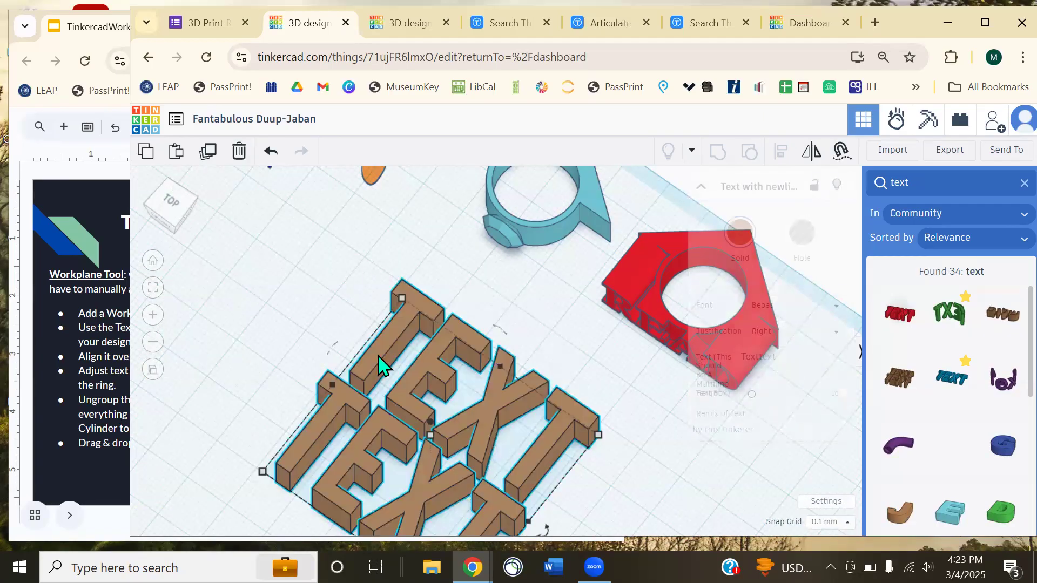
{"action": "key", "text": "Delete"}
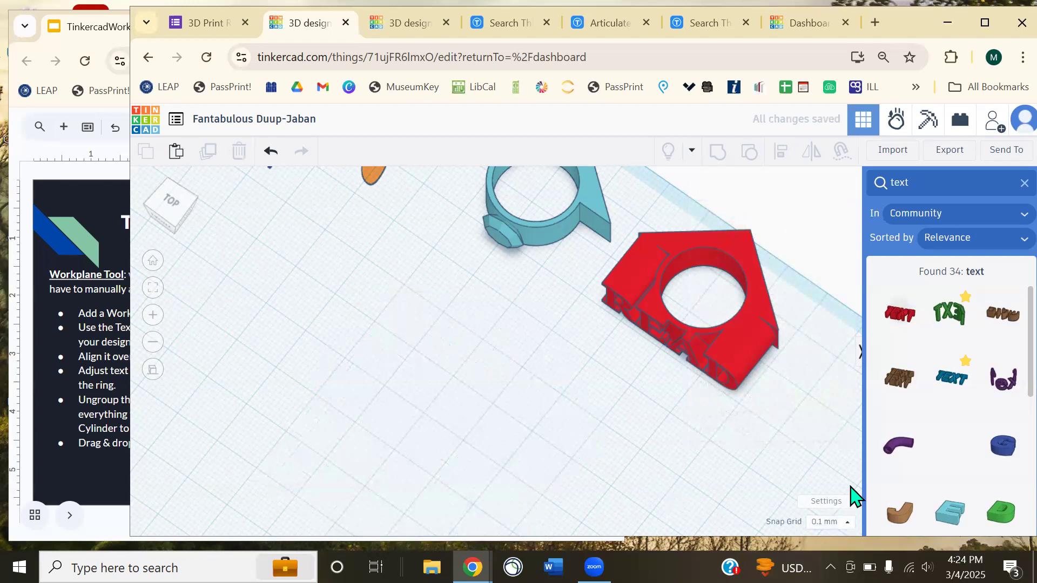
- Page through the workshop deck to the Plant Pot (Demo #2) slide
{"action": "left_click", "coordinate": [100, 184]}
{"action": "key", "text": "Page_Down"}
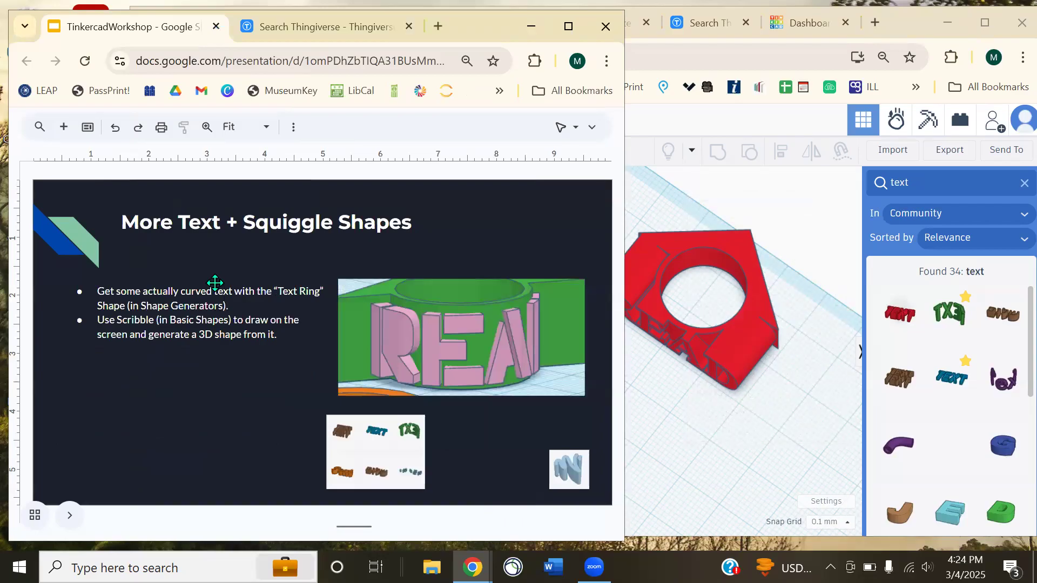
{"action": "key", "text": "Page_Down"}
{"action": "key", "text": "Page_Up"}
{"action": "key", "text": "Page_Up"}
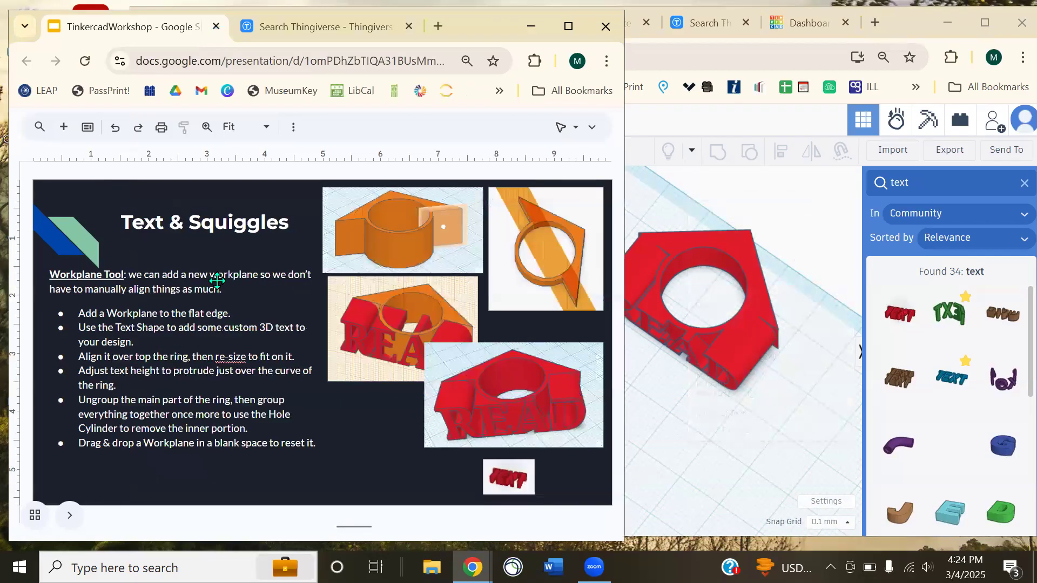
{"action": "key", "text": "Page_Down"}
{"action": "key", "text": "Page_Down"}
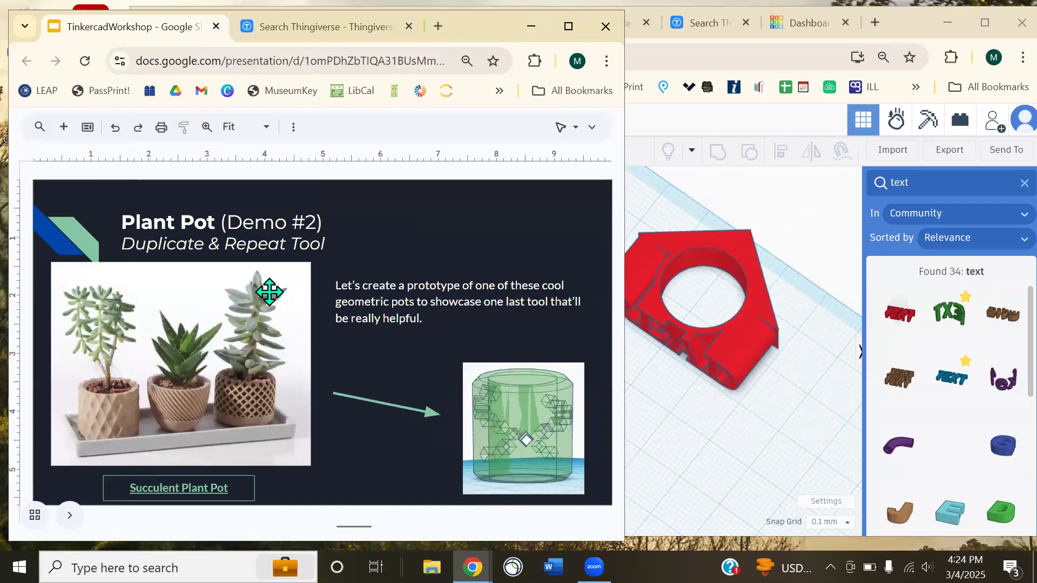
- Reframe the Tinkercad view to show all the designs, checking the slide deck in between
{"action": "left_click", "coordinate": [696, 222]}
{"action": "right_click_drag", "start_coordinate": [528, 308], "coordinate": [597, 284]}
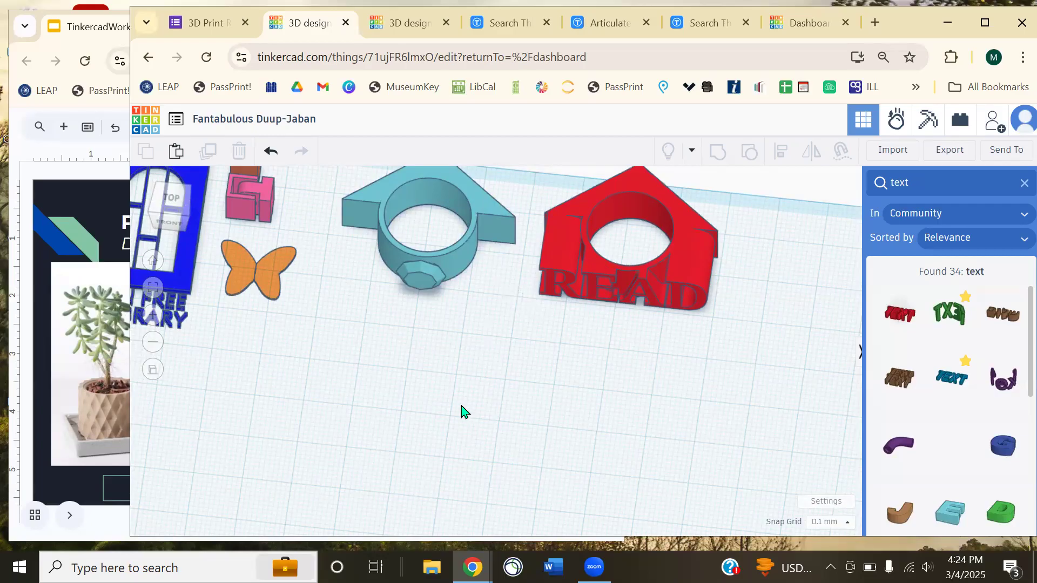
{"action": "middle_click_drag", "start_coordinate": [463, 412], "coordinate": [498, 366]}
{"action": "middle_click_drag", "start_coordinate": [378, 322], "coordinate": [426, 402]}
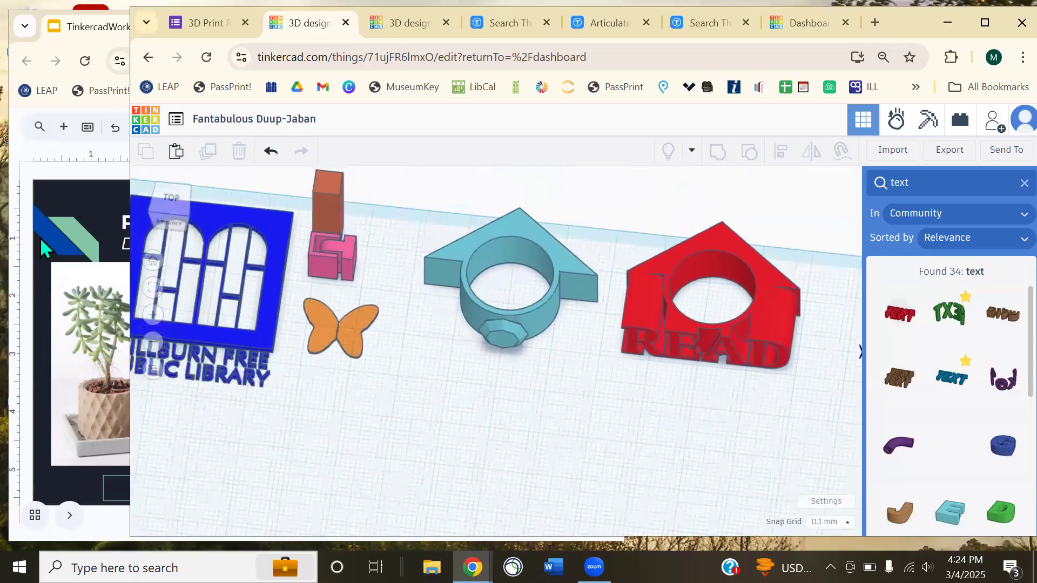
{"action": "left_click", "coordinate": [40, 238]}
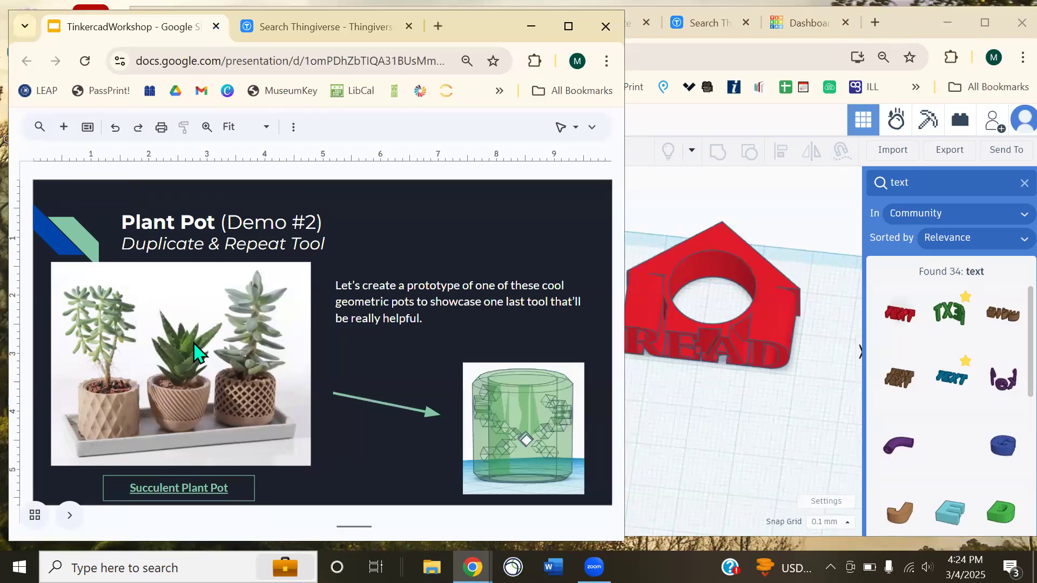
{"action": "scroll", "coordinate": [219, 418], "scroll_direction": "up", "scroll_amount": 1}
{"action": "scroll", "coordinate": [238, 407], "scroll_direction": "down", "scroll_amount": 1}
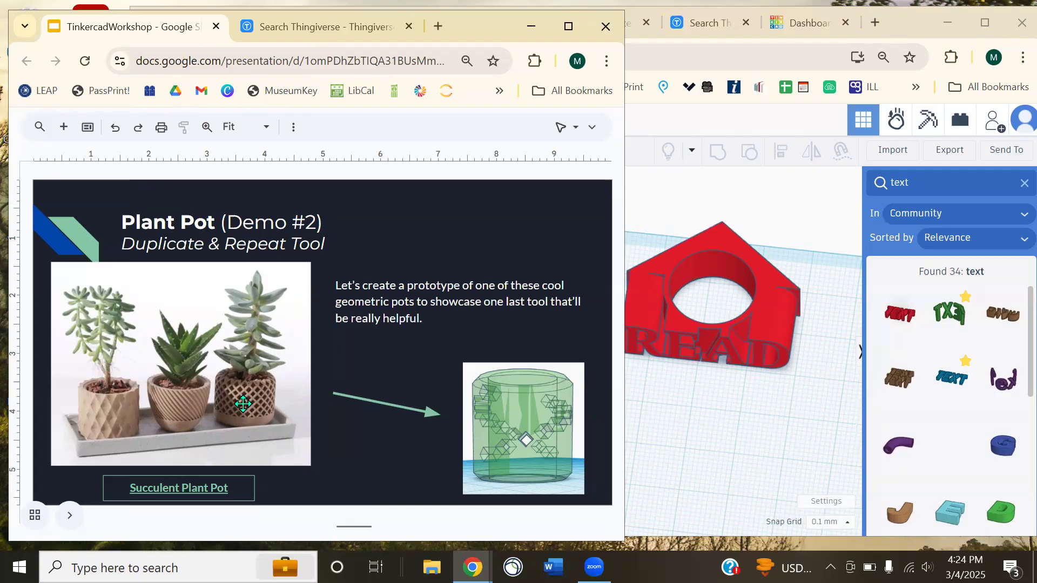
{"action": "left_click", "coordinate": [743, 442]}
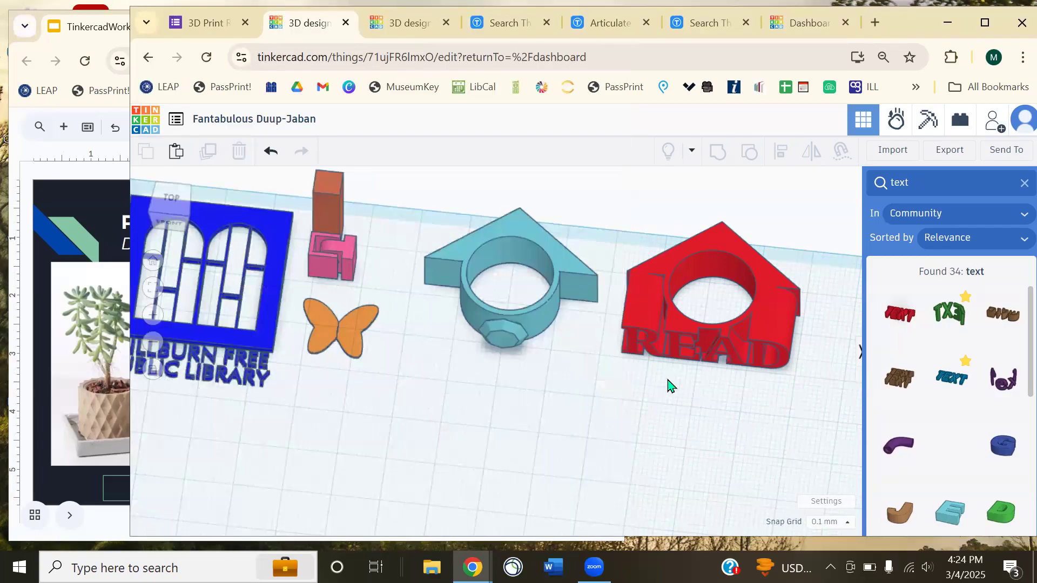
- Close the community text search and recentre the view on the whole row of designs
{"action": "middle_click_drag", "start_coordinate": [668, 380], "coordinate": [535, 302]}
{"action": "scroll", "coordinate": [534, 308], "scroll_direction": "down", "scroll_amount": 5}
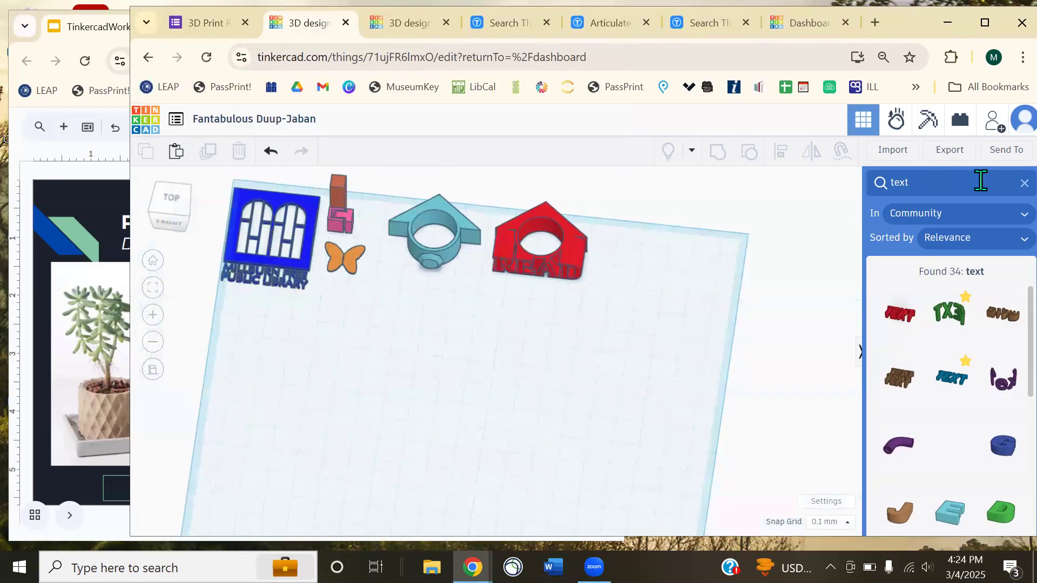
{"action": "left_click", "coordinate": [1022, 183]}
{"action": "middle_click_drag", "start_coordinate": [494, 377], "coordinate": [535, 345]}
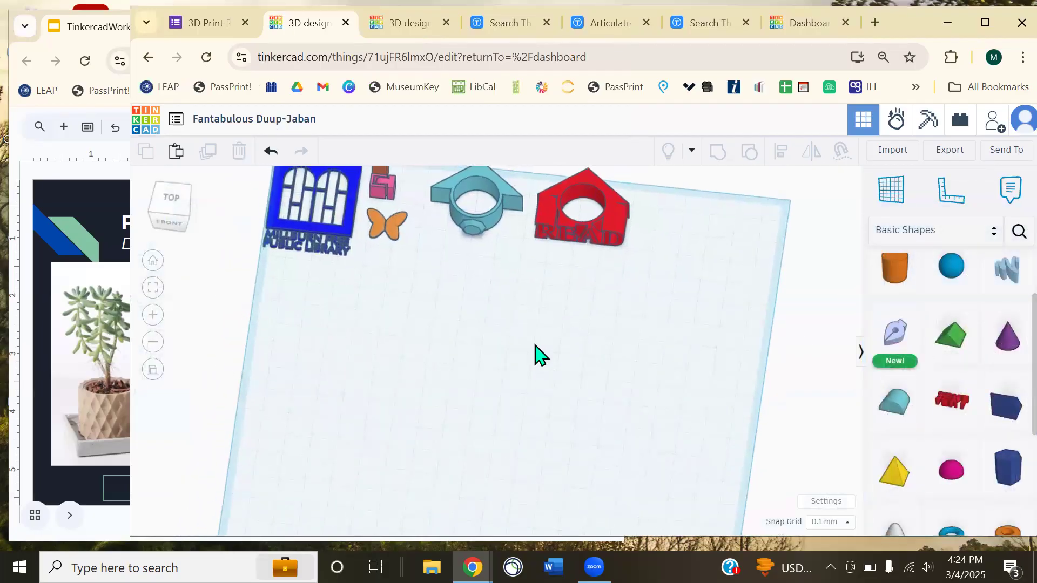
{"action": "right_click_drag", "start_coordinate": [534, 345], "coordinate": [561, 339]}
{"action": "left_click", "coordinate": [76, 180]}
{"action": "key", "text": "ctrl"}
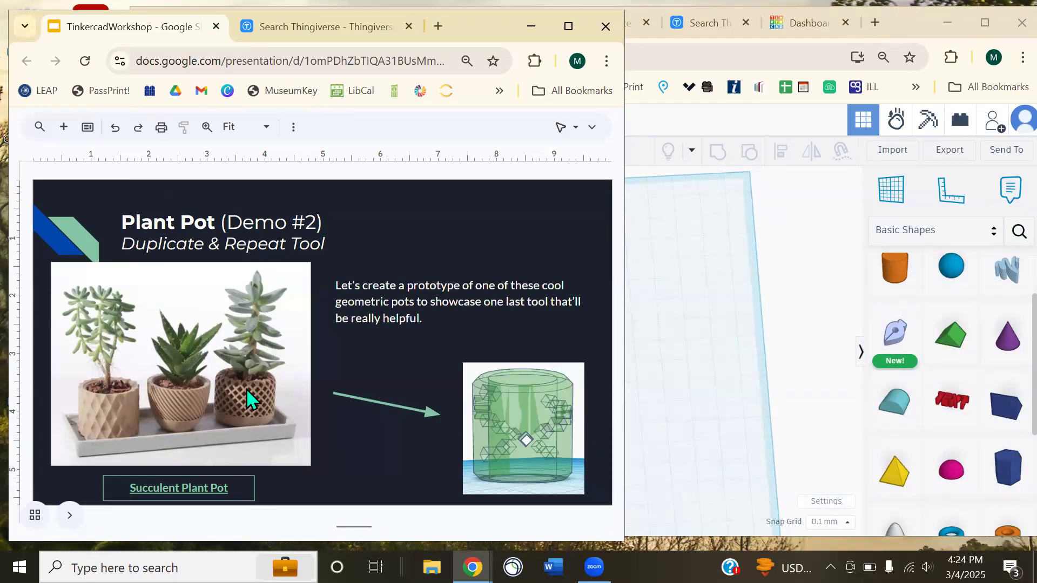
{"action": "left_click", "coordinate": [803, 306]}
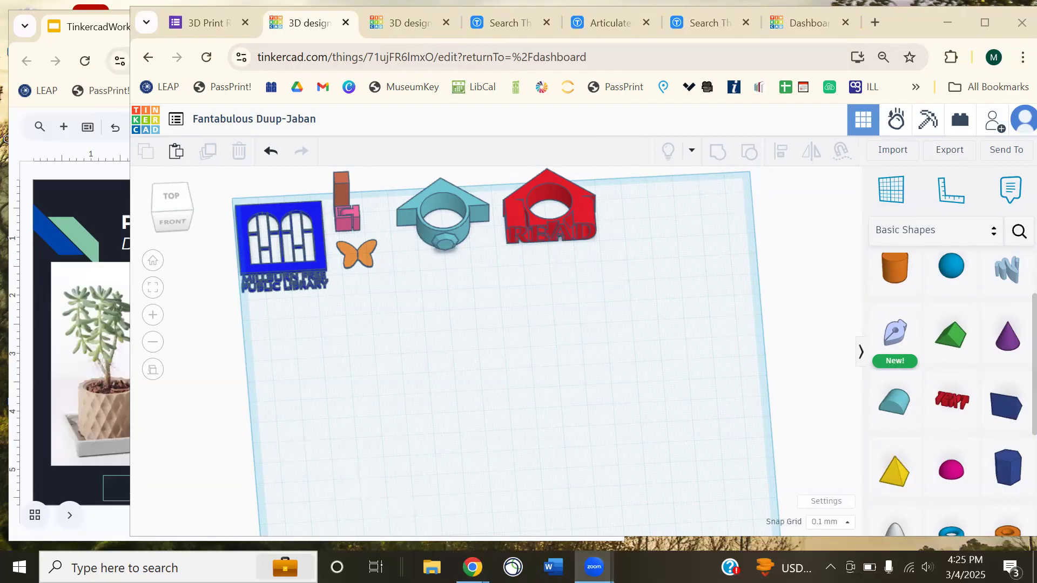
{"action": "left_click", "coordinate": [927, 567]}
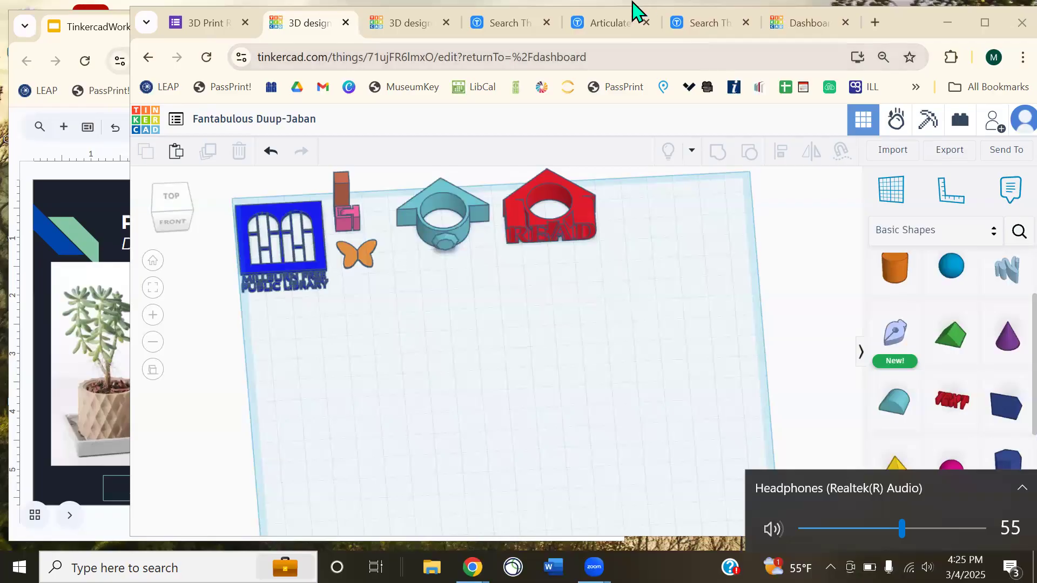
{"action": "left_click", "coordinate": [648, 344]}
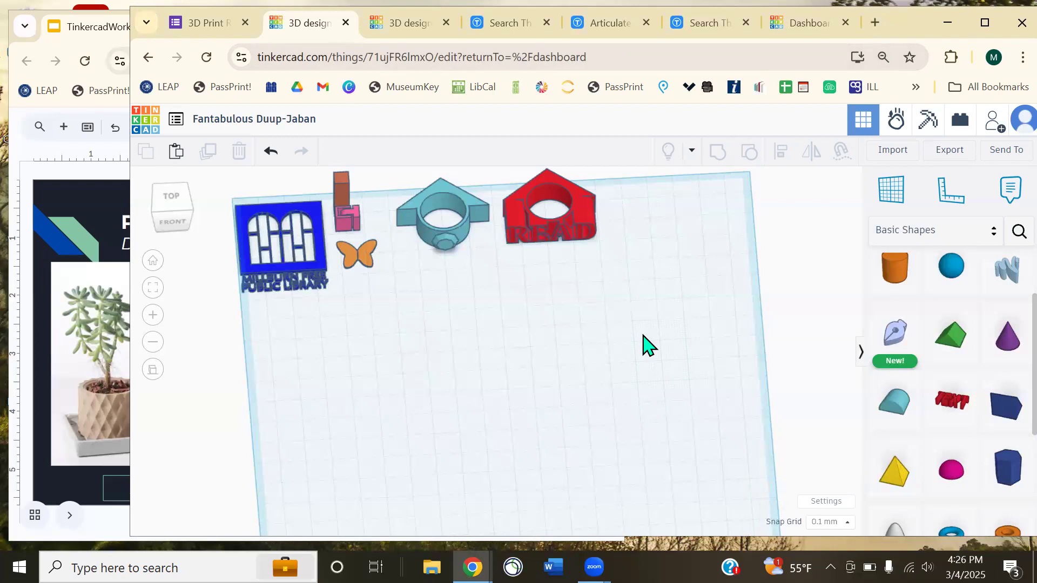
- Ungroup the red READ house model into its separate parts
{"action": "right_click_drag", "start_coordinate": [648, 344], "coordinate": [529, 321]}
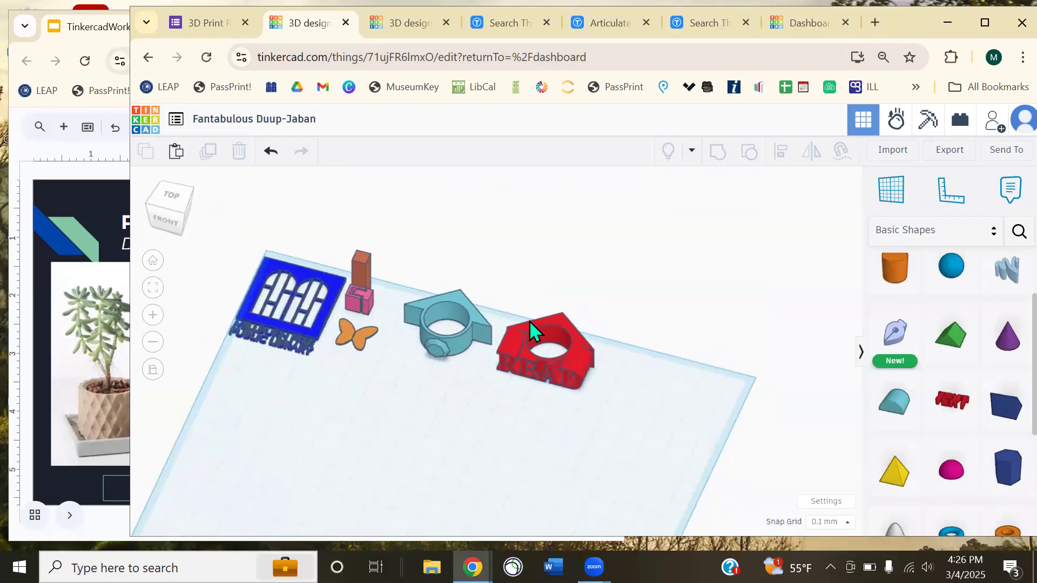
{"action": "scroll", "coordinate": [436, 391], "scroll_direction": "up", "scroll_amount": 5}
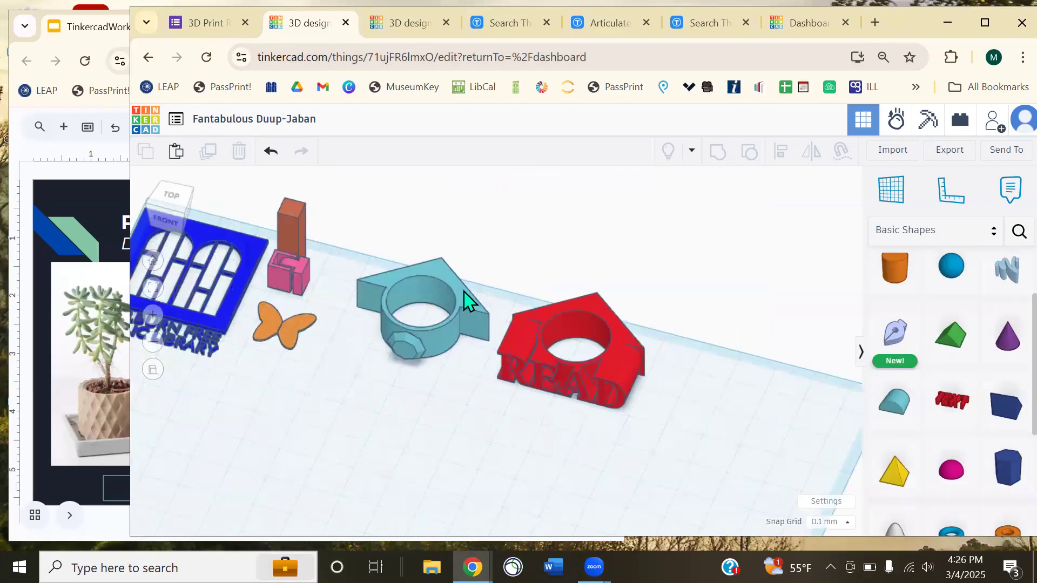
{"action": "left_click", "coordinate": [533, 346]}
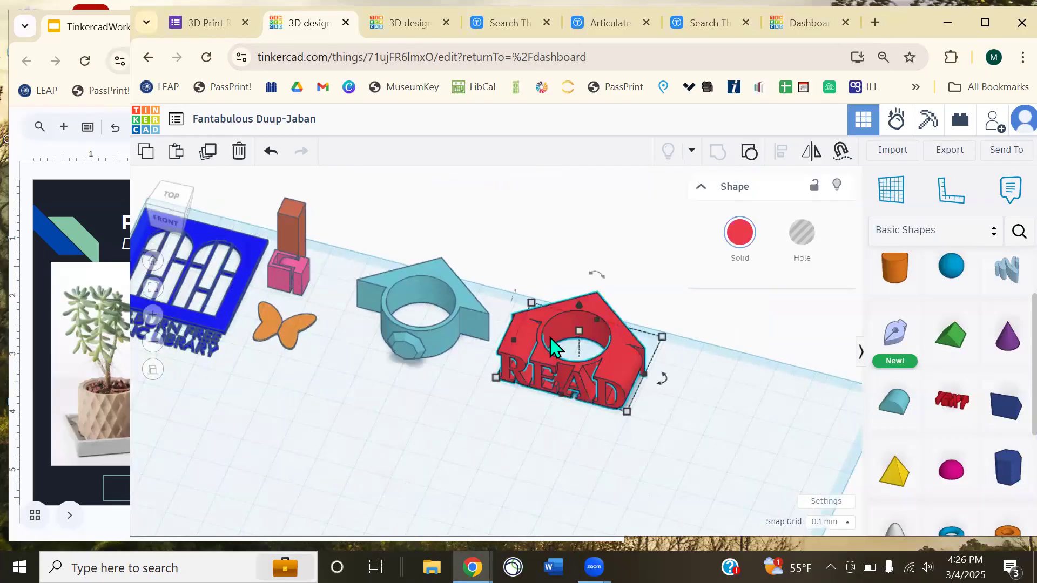
{"action": "left_click", "coordinate": [752, 153]}
{"action": "left_click", "coordinate": [671, 331]}
- Orbit around the separated READ lettering and green holder so the lettering faces forward
{"action": "right_click_drag", "start_coordinate": [671, 331], "coordinate": [620, 220]}
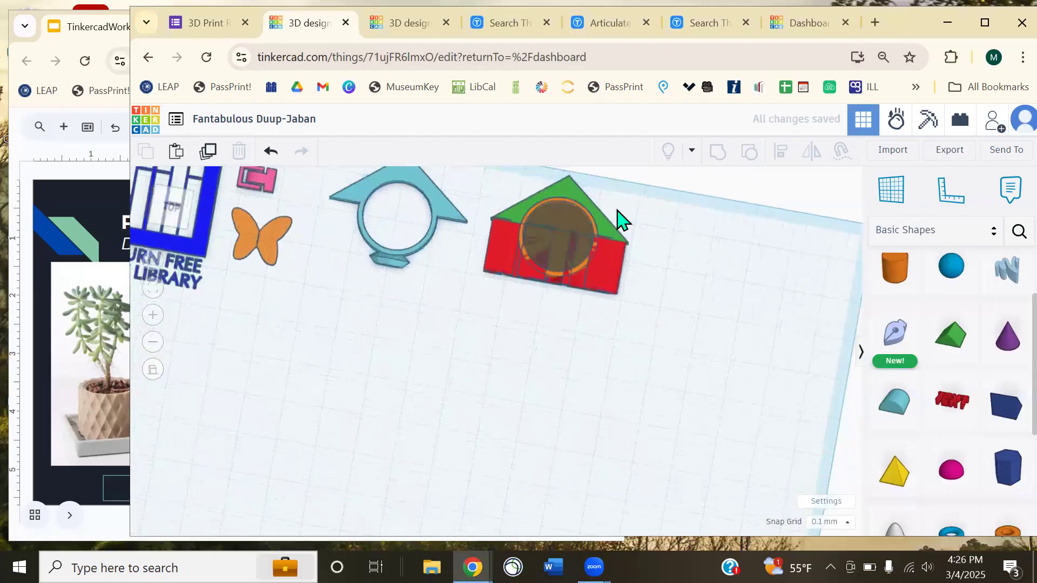
{"action": "left_click", "coordinate": [556, 219]}
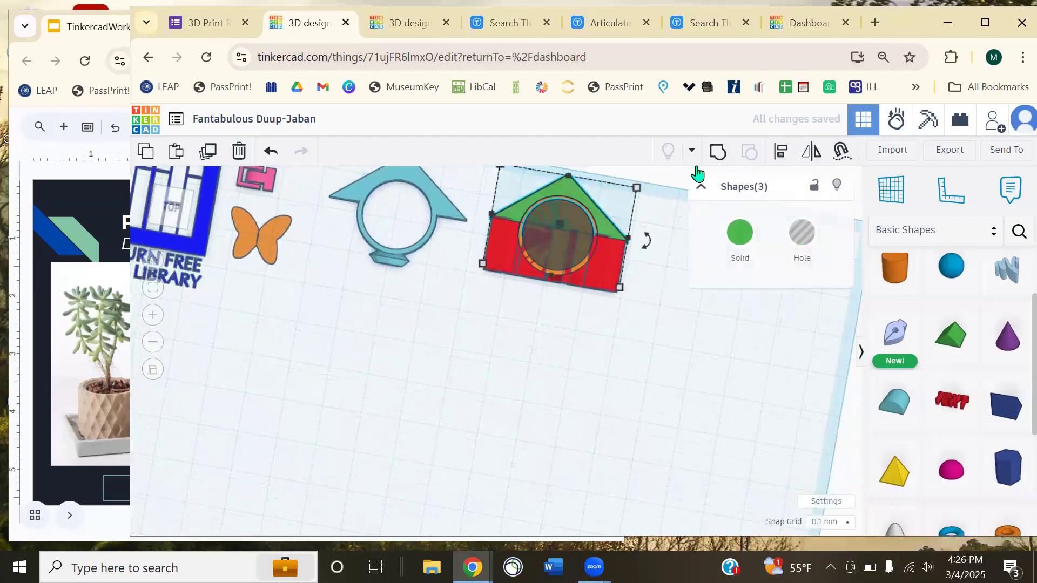
{"action": "left_click", "coordinate": [654, 315]}
{"action": "right_click_drag", "start_coordinate": [683, 283], "coordinate": [574, 370]}
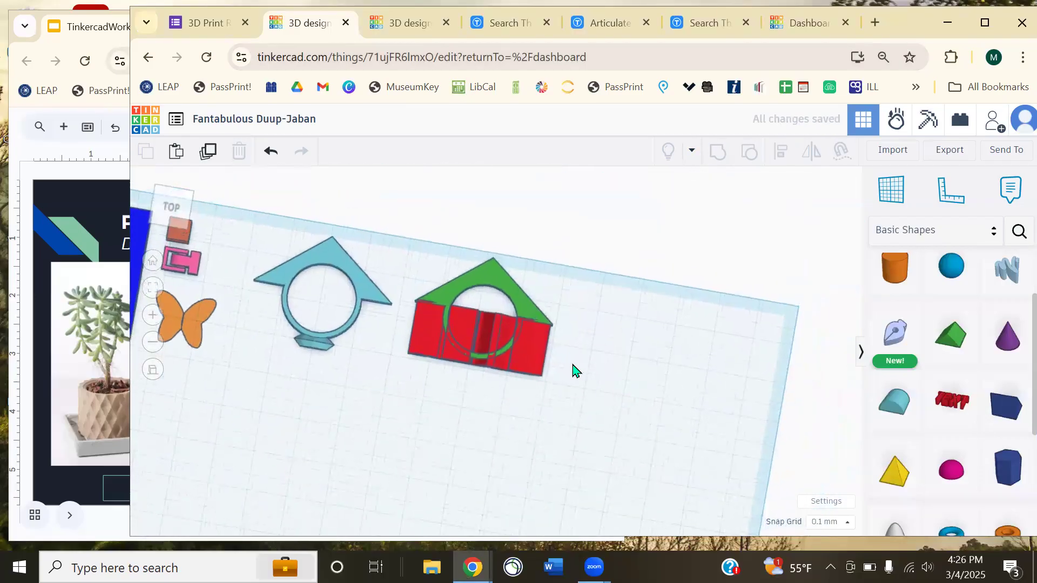
{"action": "scroll", "coordinate": [573, 371], "scroll_direction": "up", "scroll_amount": 4}
{"action": "right_click_drag", "start_coordinate": [657, 341], "coordinate": [564, 238]}
{"action": "scroll", "coordinate": [616, 317], "scroll_direction": "down", "scroll_amount": 3}
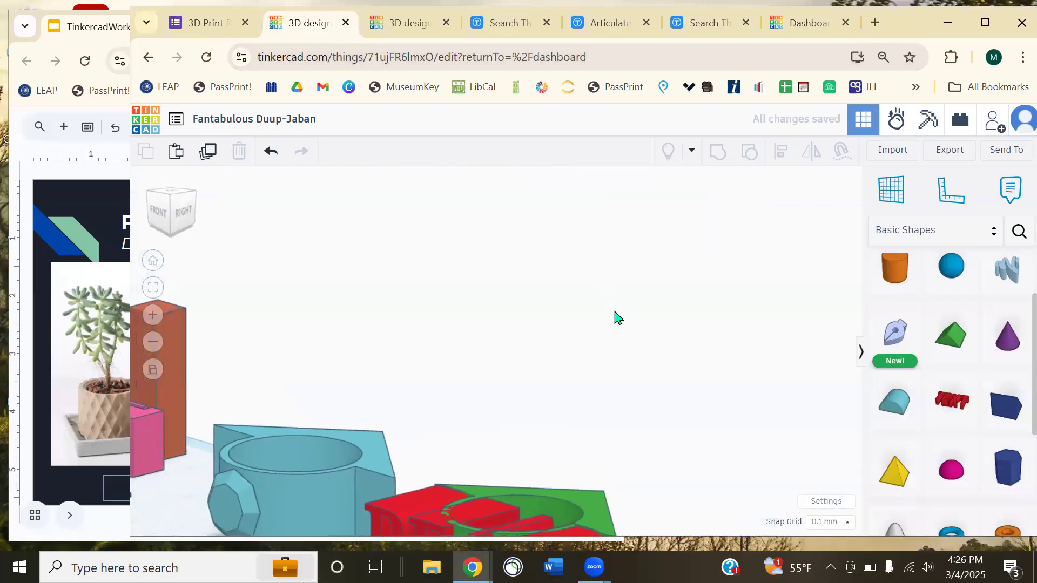
{"action": "right_click_drag", "start_coordinate": [618, 347], "coordinate": [527, 155]}
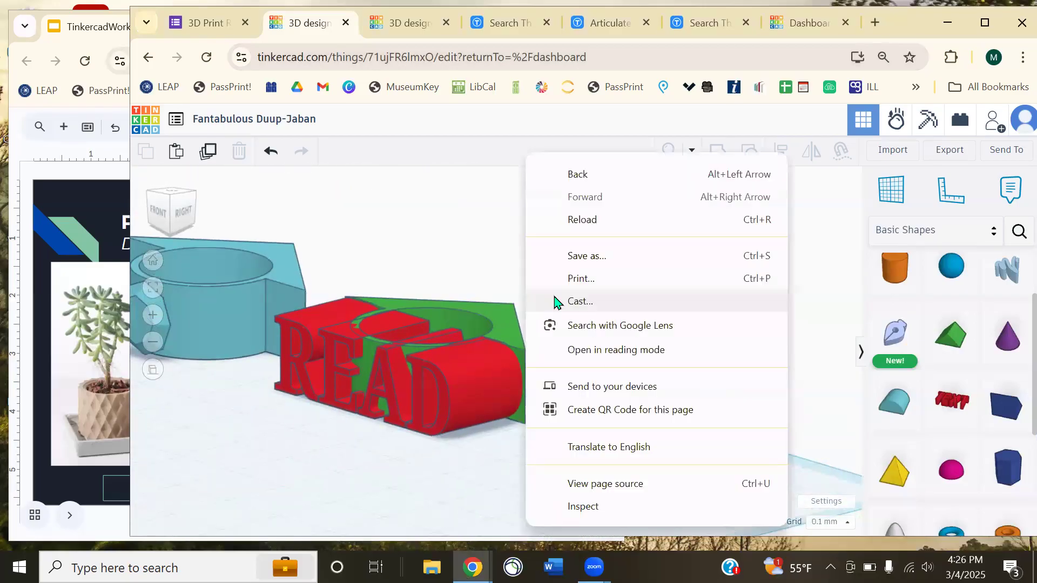
{"action": "left_click", "coordinate": [479, 259]}
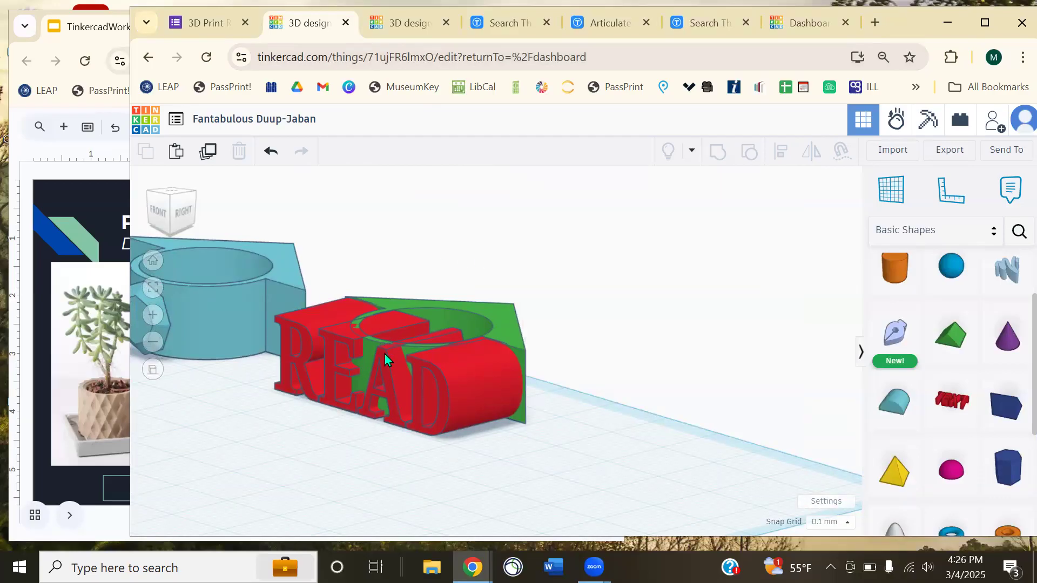
{"action": "right_click_drag", "start_coordinate": [605, 356], "coordinate": [584, 385]}
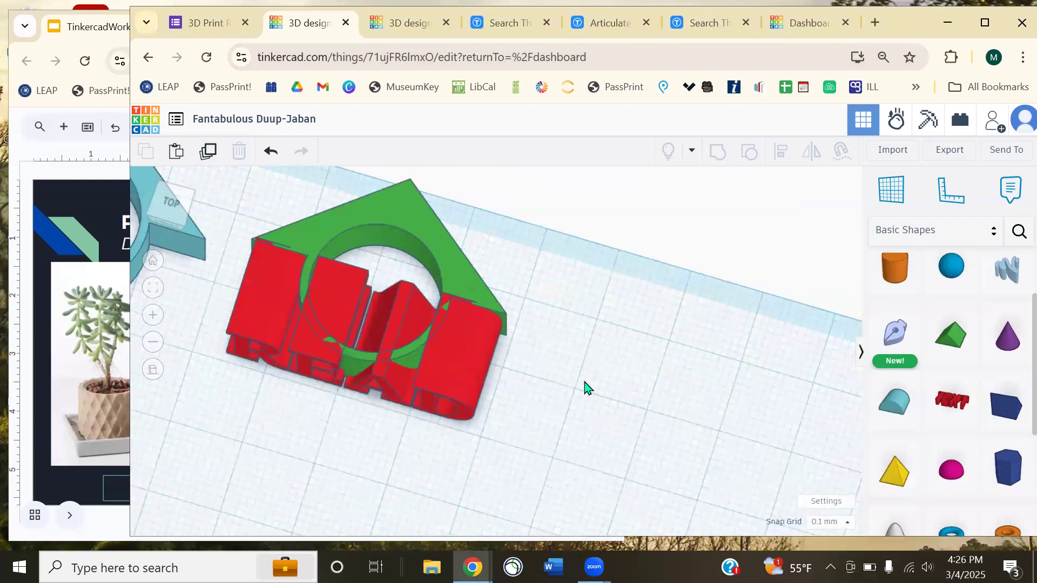
{"action": "middle_click_drag", "start_coordinate": [585, 385], "coordinate": [699, 410]}
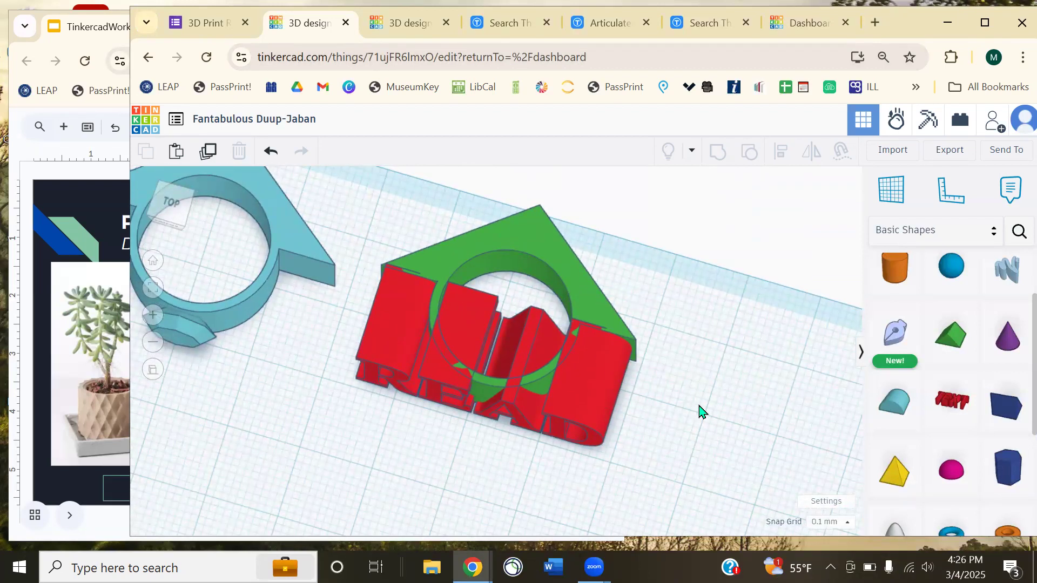
{"action": "right_click_drag", "start_coordinate": [689, 378], "coordinate": [611, 399]}
- Try nudging the READ text and green holder, undoing each trial move
{"action": "left_click", "coordinate": [601, 393]}
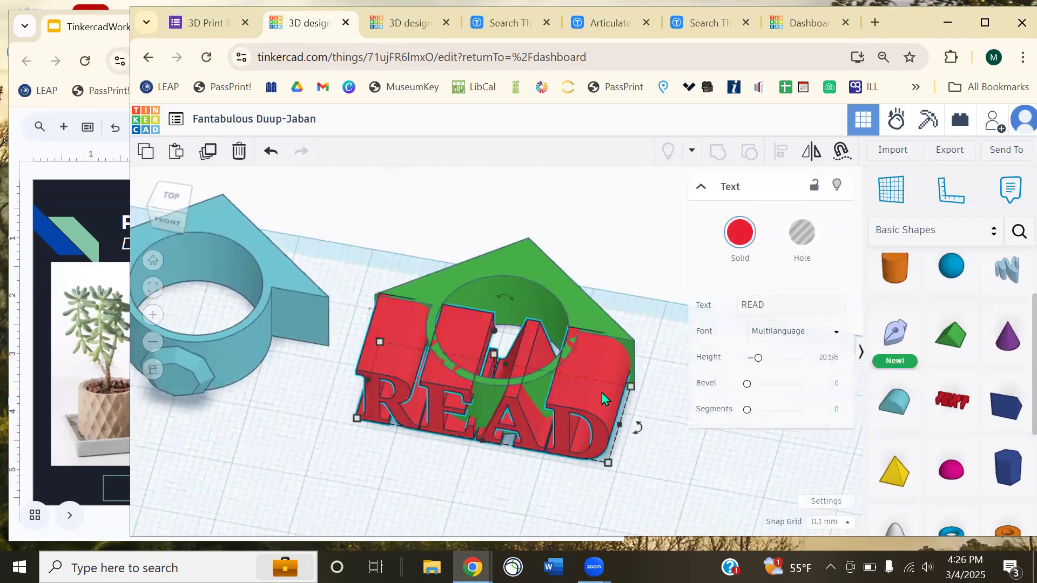
{"action": "left_click", "coordinate": [553, 283]}
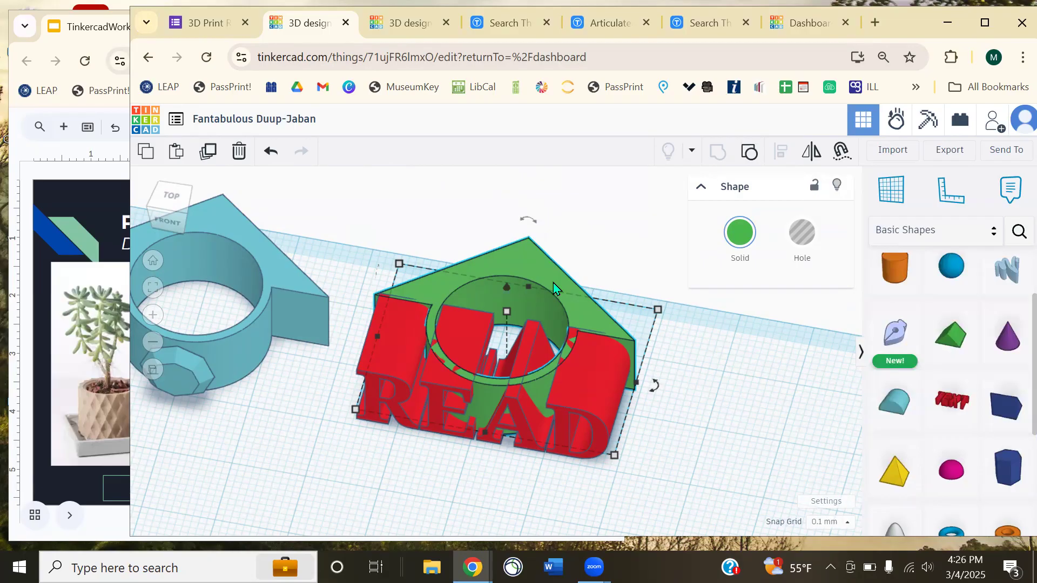
{"action": "left_click", "coordinate": [464, 395]}
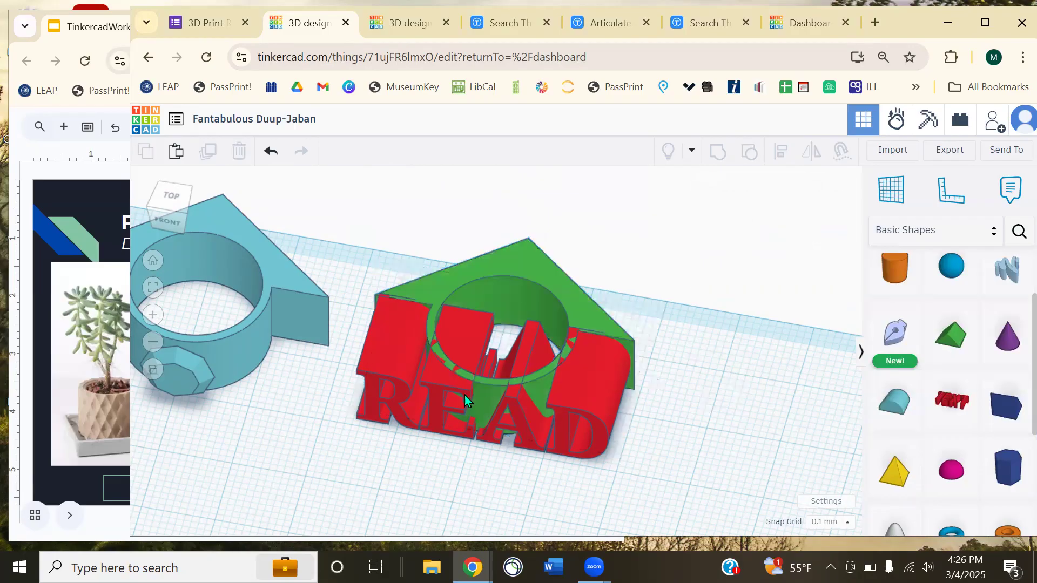
{"action": "left_click_drag", "start_coordinate": [461, 371], "coordinate": [408, 316]}
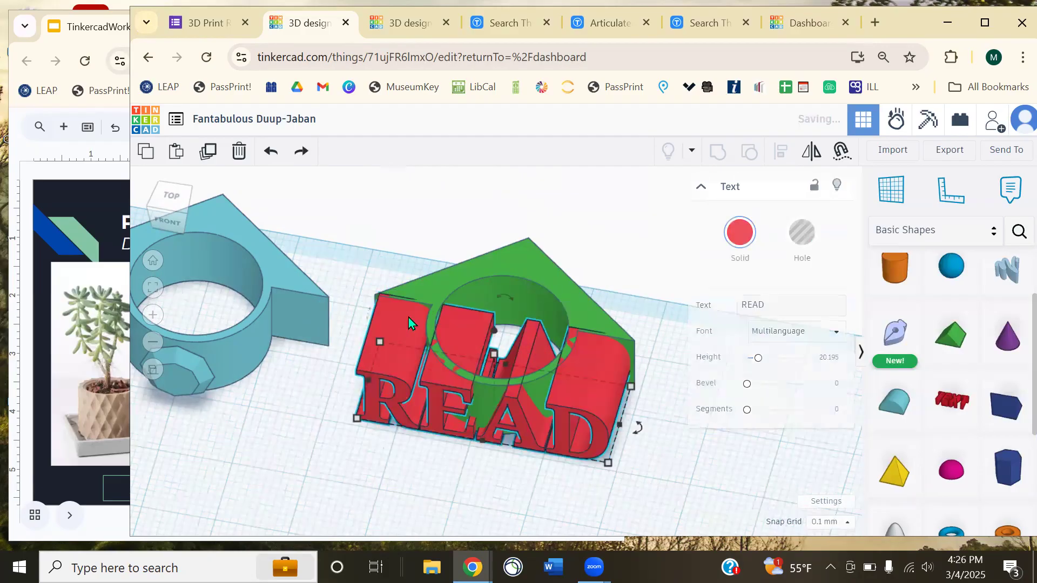
{"action": "left_click", "coordinate": [528, 257]}
{"action": "key", "text": "ctrl+z"}
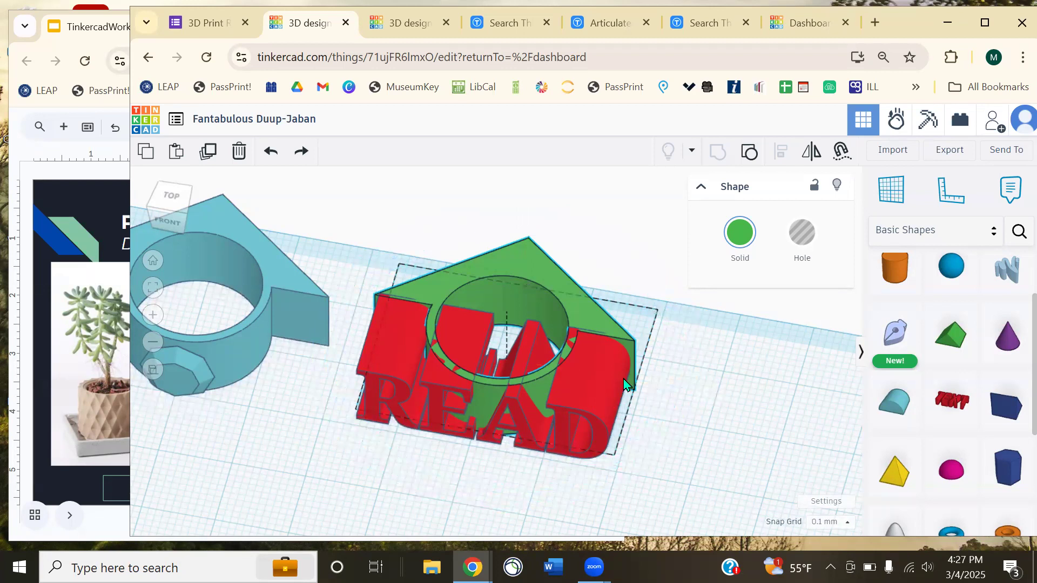
{"action": "left_click", "coordinate": [602, 403]}
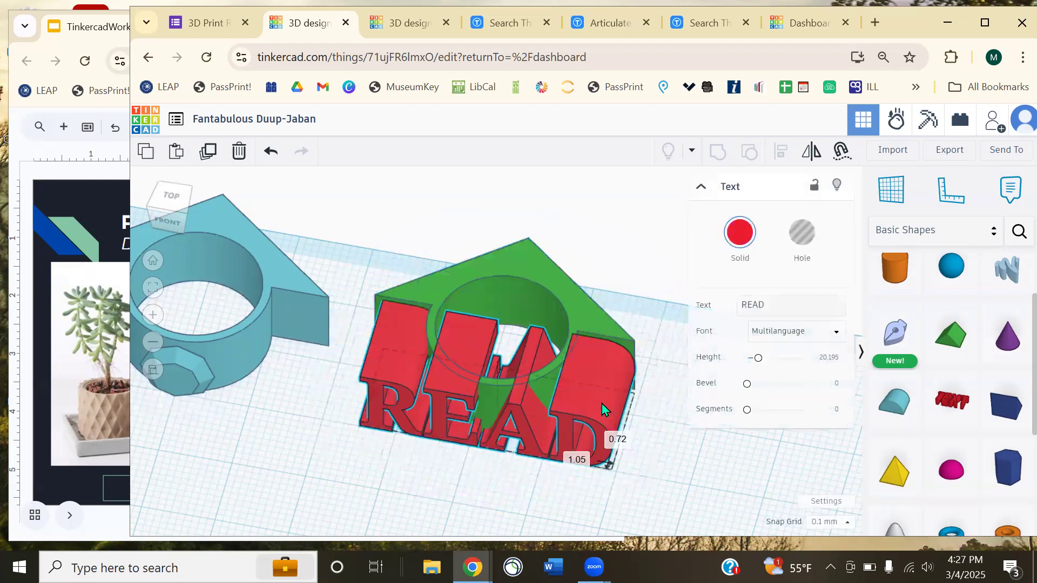
{"action": "key", "text": "ctrl+z"}
{"action": "left_click", "coordinate": [533, 275]}
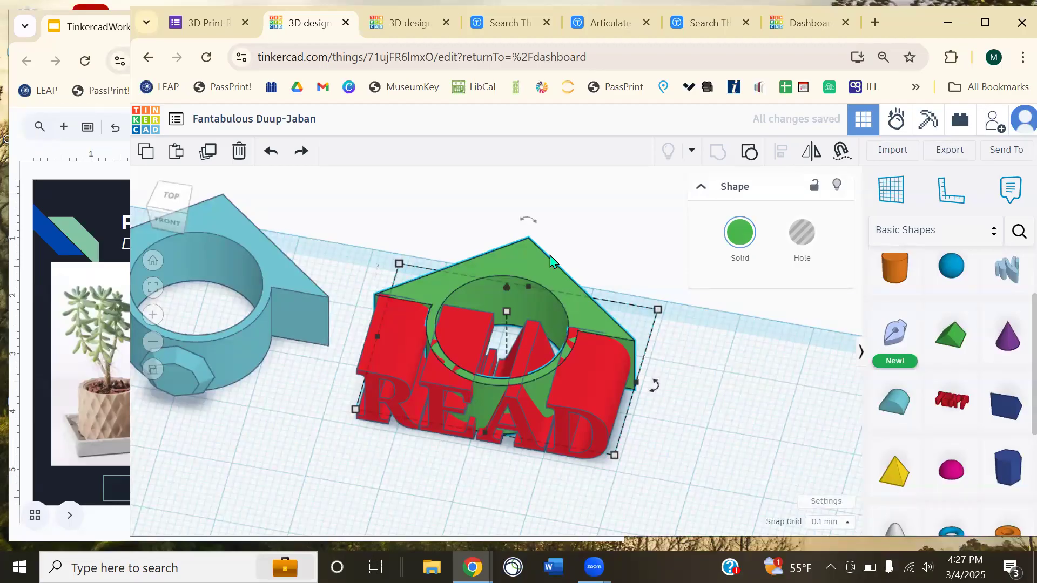
{"action": "mouse_move", "coordinate": [617, 407]}
{"action": "left_mouse_down"}
{"action": "mouse_move", "coordinate": [605, 403]}
{"action": "mouse_move", "coordinate": [614, 393]}
{"action": "left_mouse_up"}
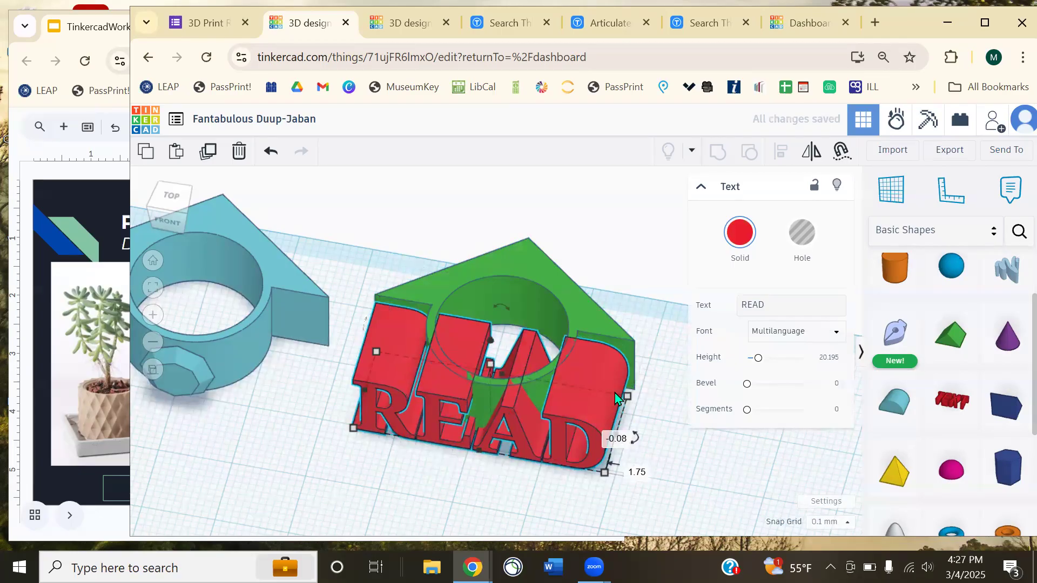
{"action": "key", "text": "ctrl+z"}
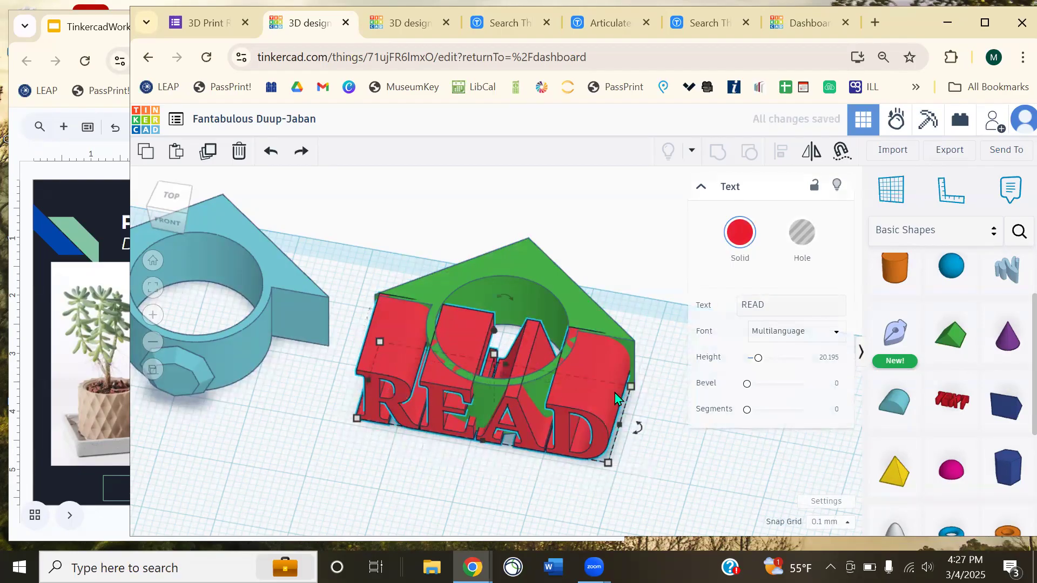
- Marquee-select the READ text and green holder and group them into one red piece
{"action": "left_click_drag", "start_coordinate": [636, 212], "coordinate": [539, 331]}
{"action": "key", "text": "ctrl+g"}
{"action": "left_click_drag", "start_coordinate": [661, 401], "coordinate": [696, 393]}
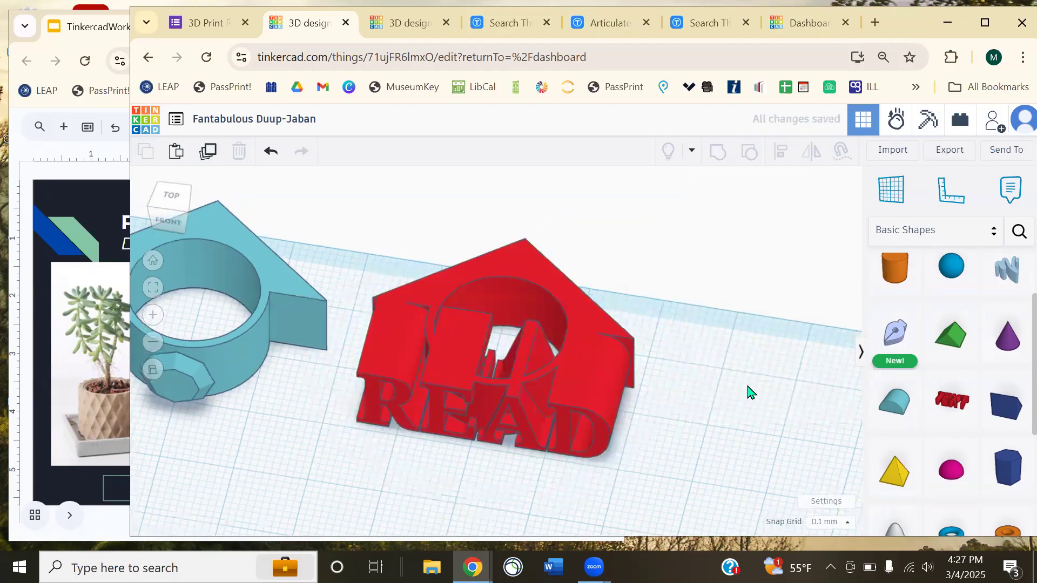
{"action": "right_click_drag", "start_coordinate": [750, 393], "coordinate": [704, 393]}
{"action": "middle_click_drag", "start_coordinate": [704, 393], "coordinate": [617, 281]}
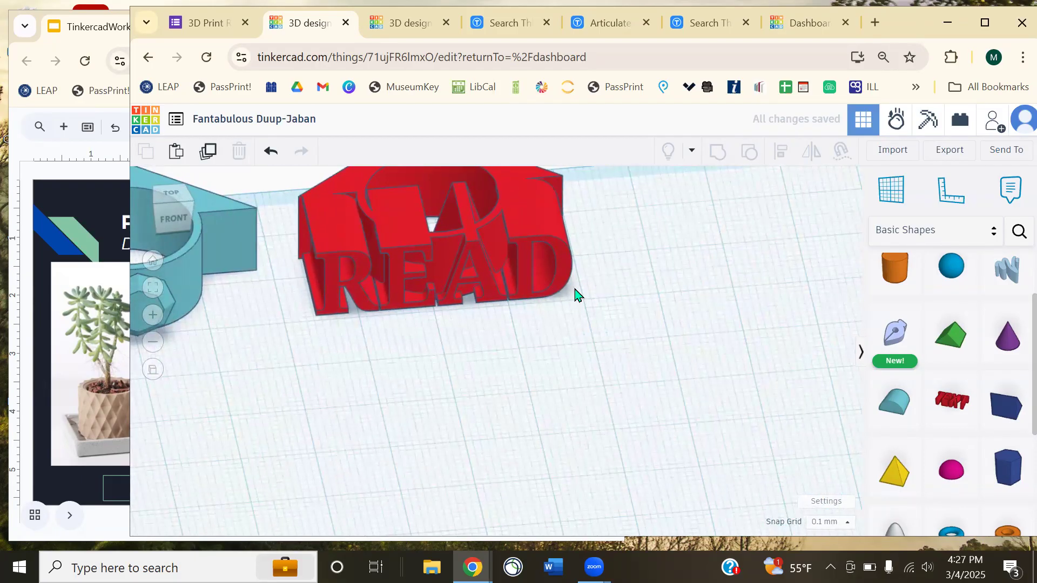
- Zoom out and bring the Plant Pot slide back to the front
{"action": "scroll", "coordinate": [595, 323], "scroll_direction": "down", "scroll_amount": 5}
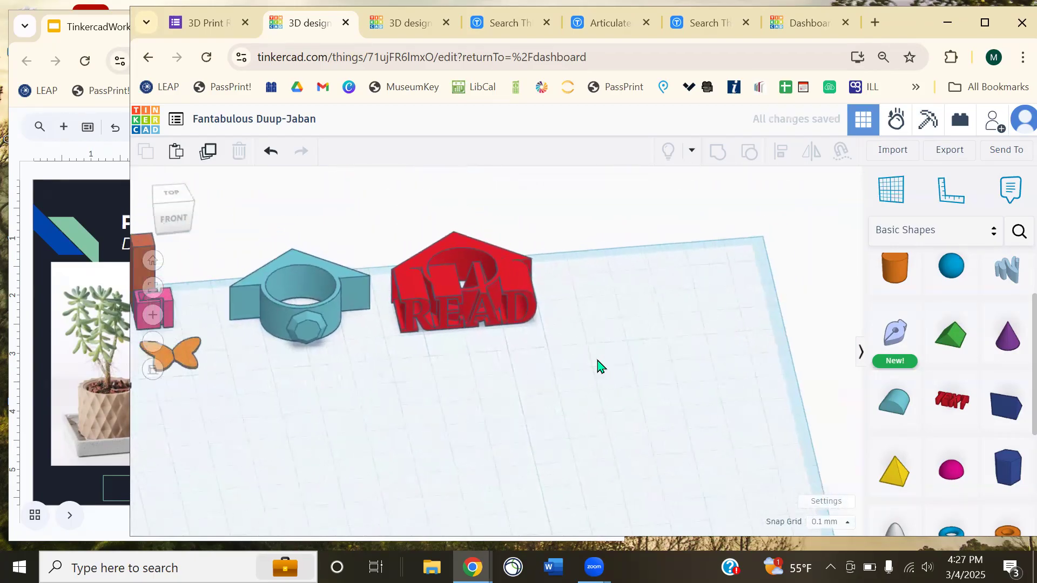
{"action": "left_click_drag", "start_coordinate": [899, 271], "coordinate": [480, 399]}
{"action": "left_click", "coordinate": [582, 361]}
{"action": "left_click", "coordinate": [43, 391]}
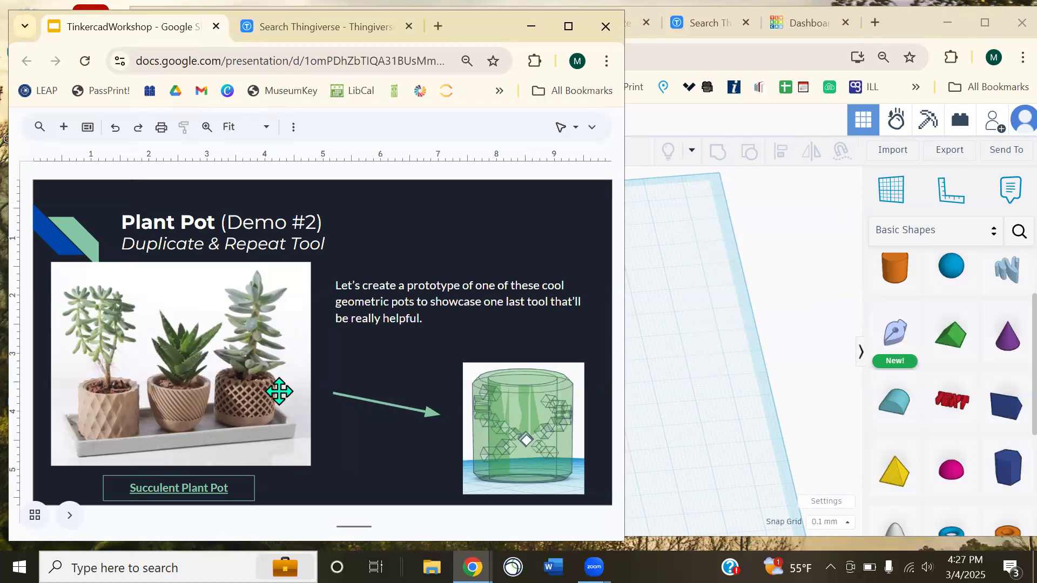
- Bring Tinkercad in front of the slides, then zoom and pan onto the orange cylinder
{"action": "left_click", "coordinate": [794, 362]}
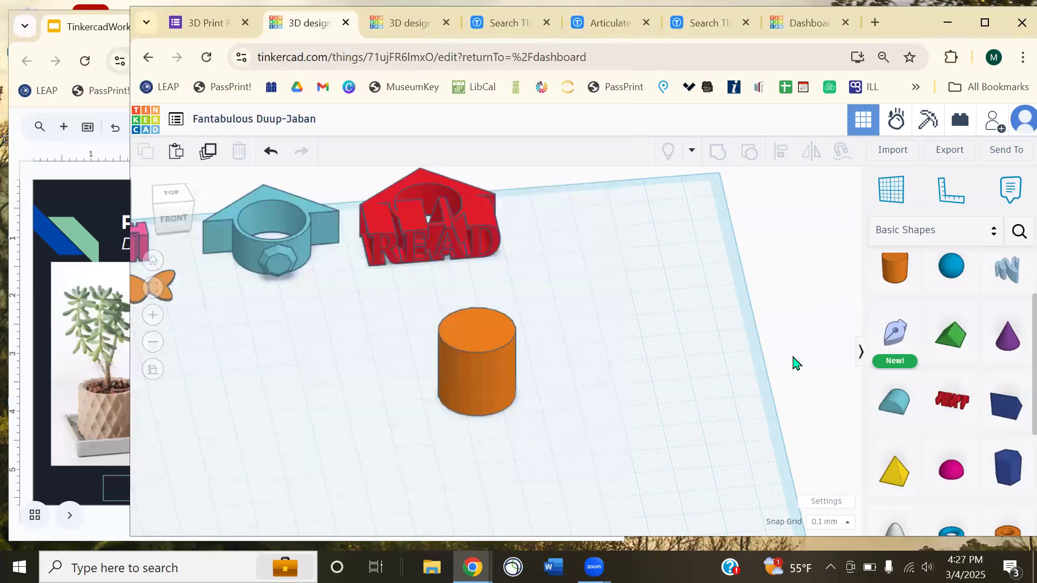
{"action": "scroll", "coordinate": [643, 367], "scroll_direction": "up", "scroll_amount": 5}
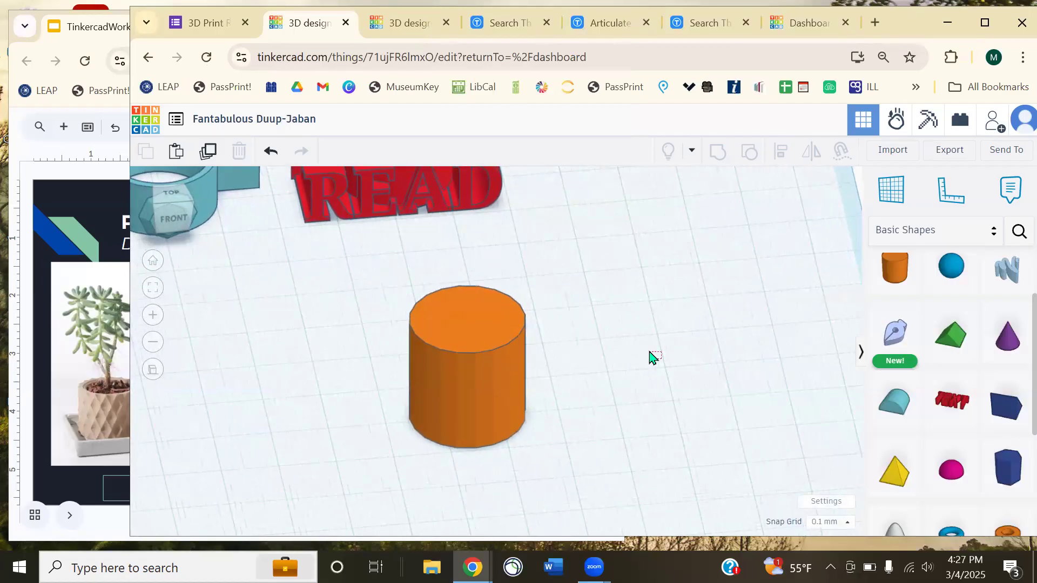
{"action": "middle_click_drag", "start_coordinate": [667, 362], "coordinate": [613, 324]}
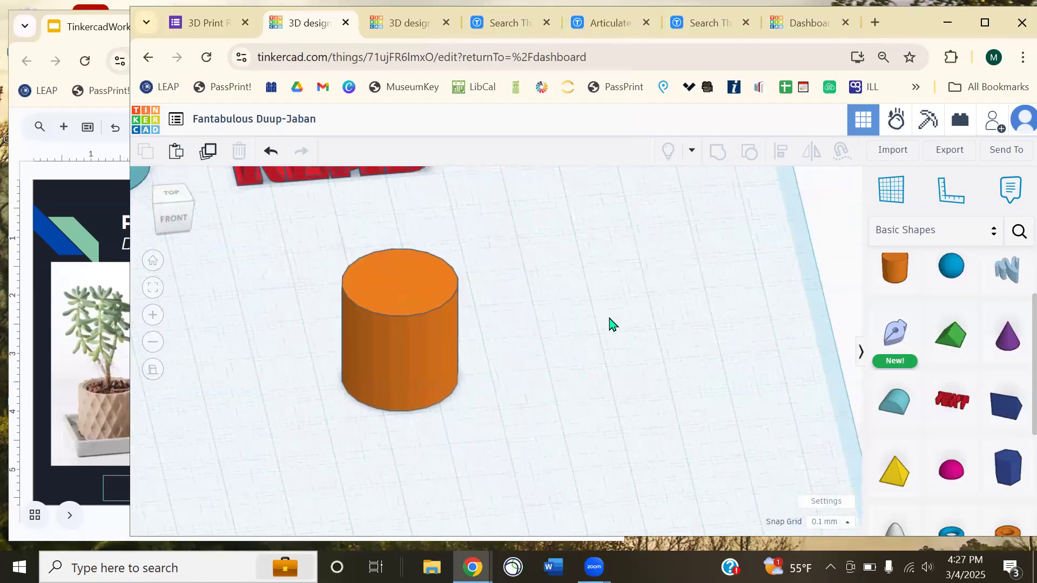
- Give the orange cylinder 64 sides and a bevel of about 1.049 in the shape inspector
{"action": "left_click", "coordinate": [426, 322]}
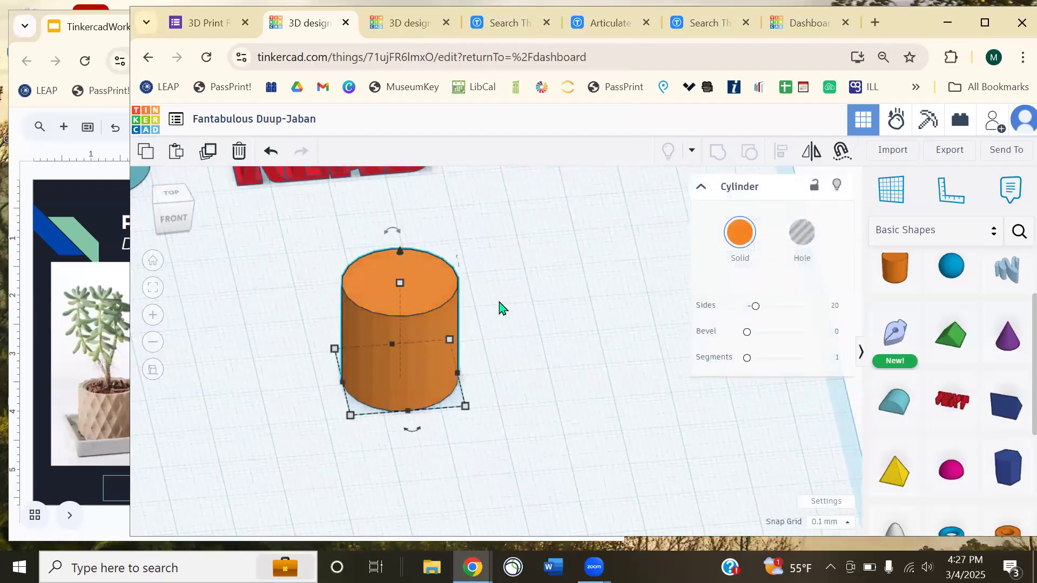
{"action": "scroll", "coordinate": [411, 362], "scroll_direction": "up", "scroll_amount": 5}
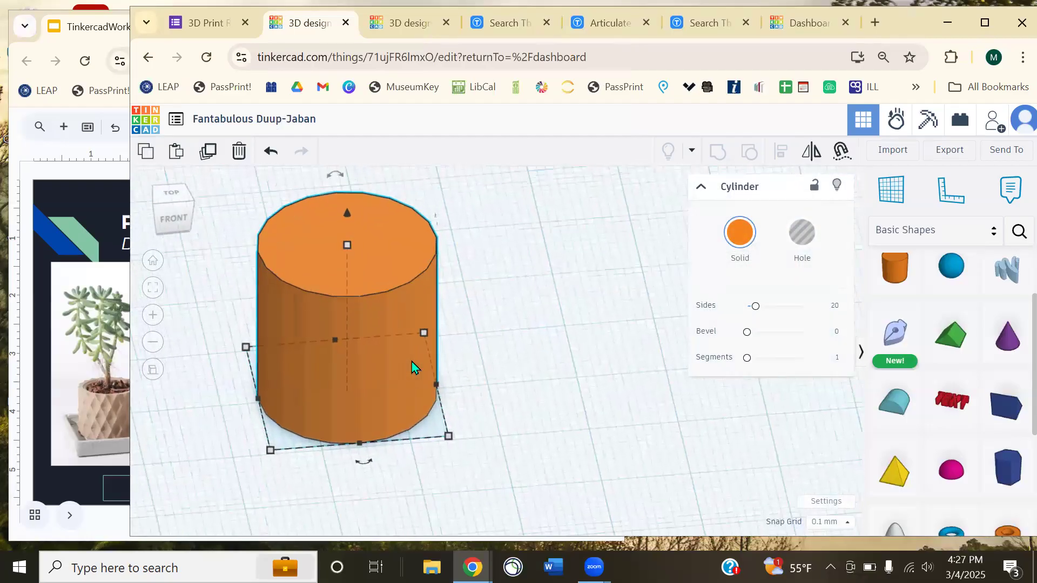
{"action": "middle_click_drag", "start_coordinate": [358, 398], "coordinate": [519, 264]}
{"action": "left_click_drag", "start_coordinate": [759, 315], "coordinate": [837, 318]}
{"action": "left_click_drag", "start_coordinate": [745, 331], "coordinate": [750, 327]}
{"action": "right_click_drag", "start_coordinate": [621, 297], "coordinate": [544, 353]}
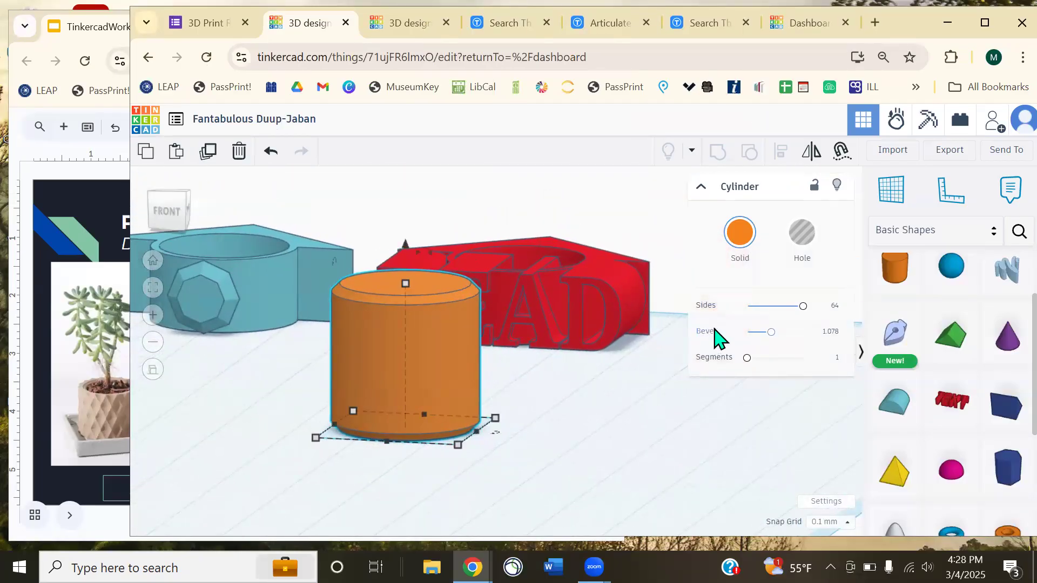
{"action": "mouse_move", "coordinate": [772, 333]}
{"action": "left_mouse_down"}
{"action": "mouse_move", "coordinate": [748, 337]}
{"action": "mouse_move", "coordinate": [852, 337]}
{"action": "mouse_move", "coordinate": [759, 337]}
{"action": "mouse_move", "coordinate": [770, 337]}
{"action": "left_mouse_up"}
{"action": "left_click", "coordinate": [601, 427]}
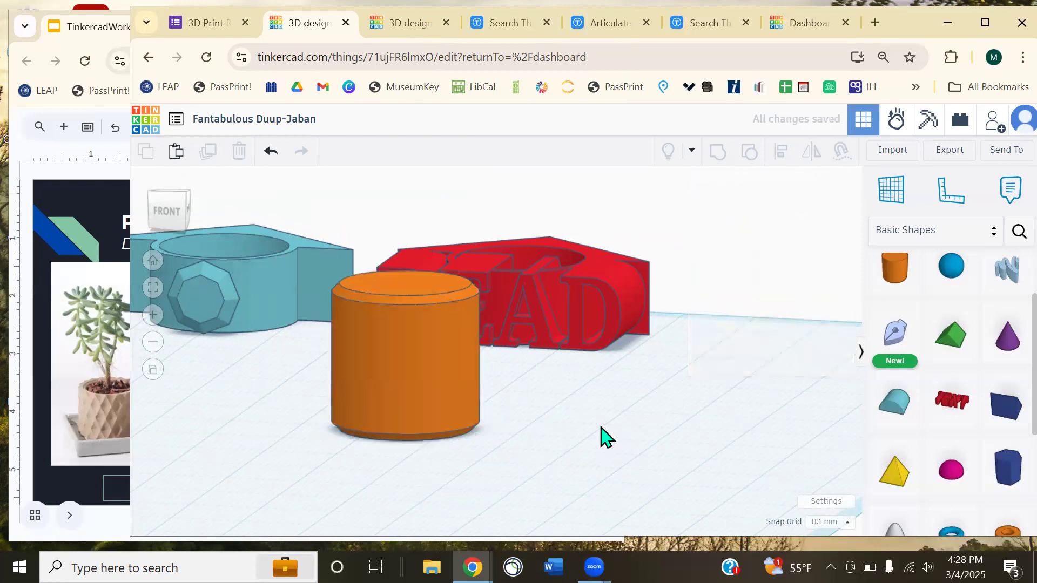
{"action": "left_click", "coordinate": [364, 370]}
{"action": "scroll", "coordinate": [433, 407], "scroll_direction": "down", "scroll_amount": 3}
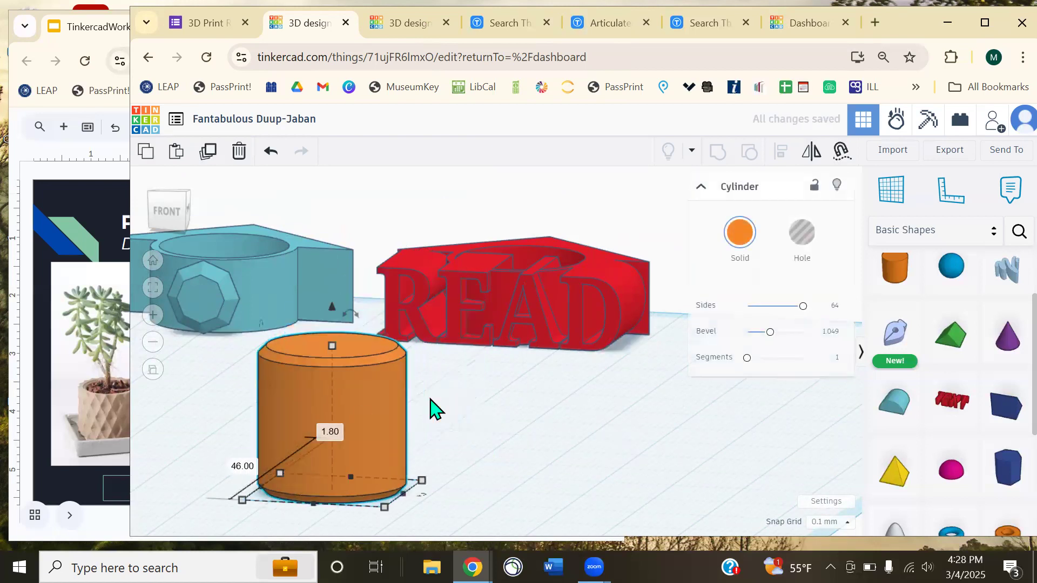
{"action": "right_click_drag", "start_coordinate": [566, 356], "coordinate": [620, 427]}
{"action": "middle_click_drag", "start_coordinate": [401, 348], "coordinate": [310, 286]}
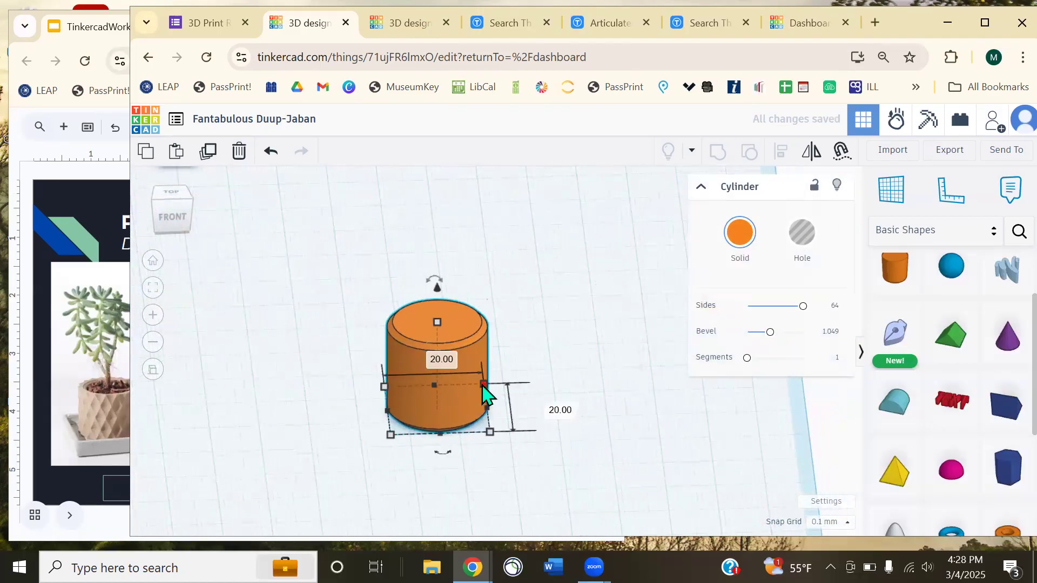
- Paste a copy of the cylinder as a hole and shrink its footprint to 16.20 mm
{"action": "key", "text": "ctrl+v"}
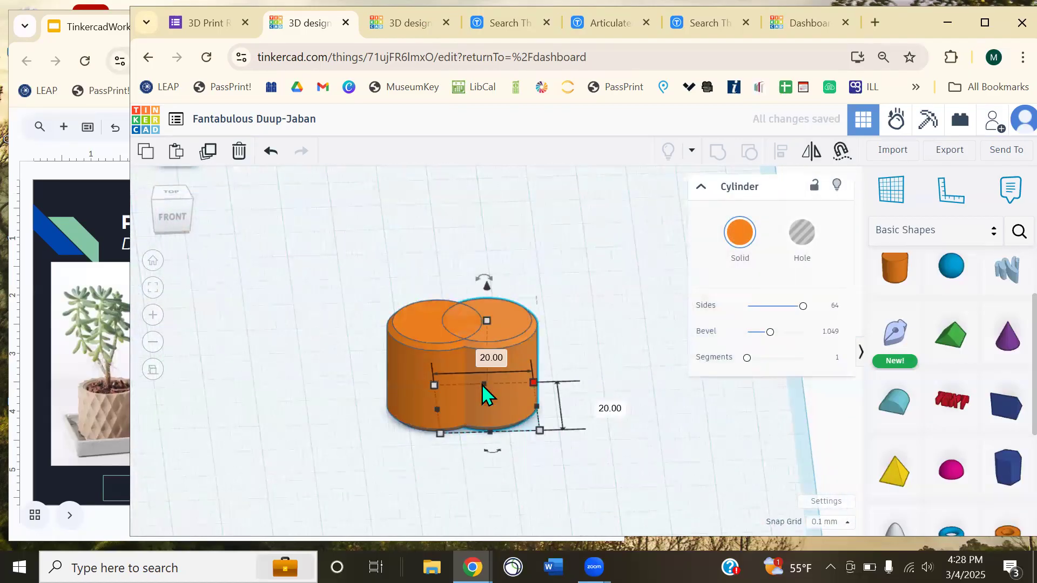
{"action": "left_click", "coordinate": [803, 240]}
{"action": "left_click", "coordinate": [611, 334]}
{"action": "left_click", "coordinate": [525, 349]}
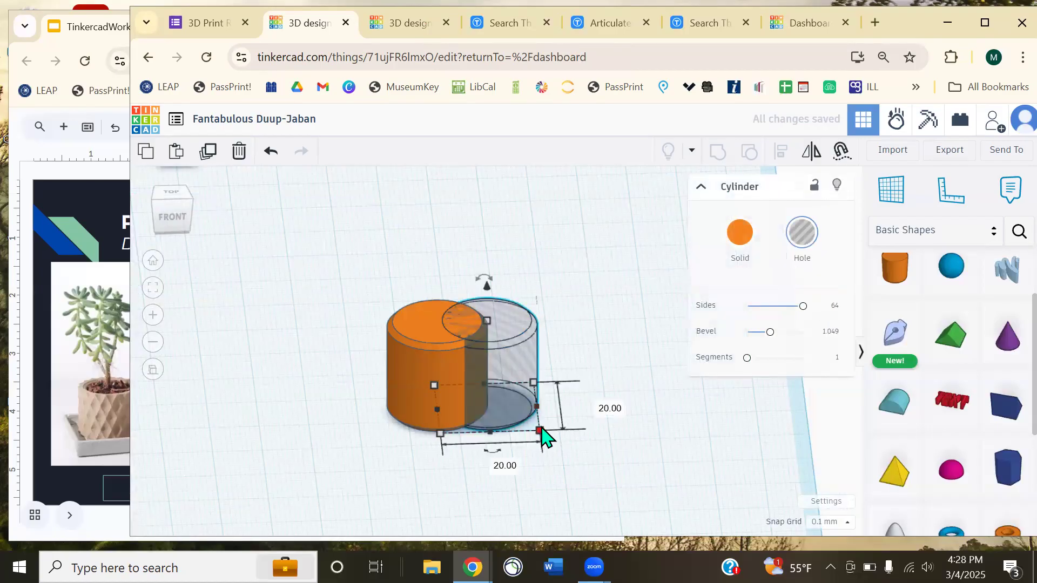
{"action": "left_click_drag", "start_coordinate": [540, 430], "coordinate": [532, 426]}
{"action": "left_click", "coordinate": [599, 343]}
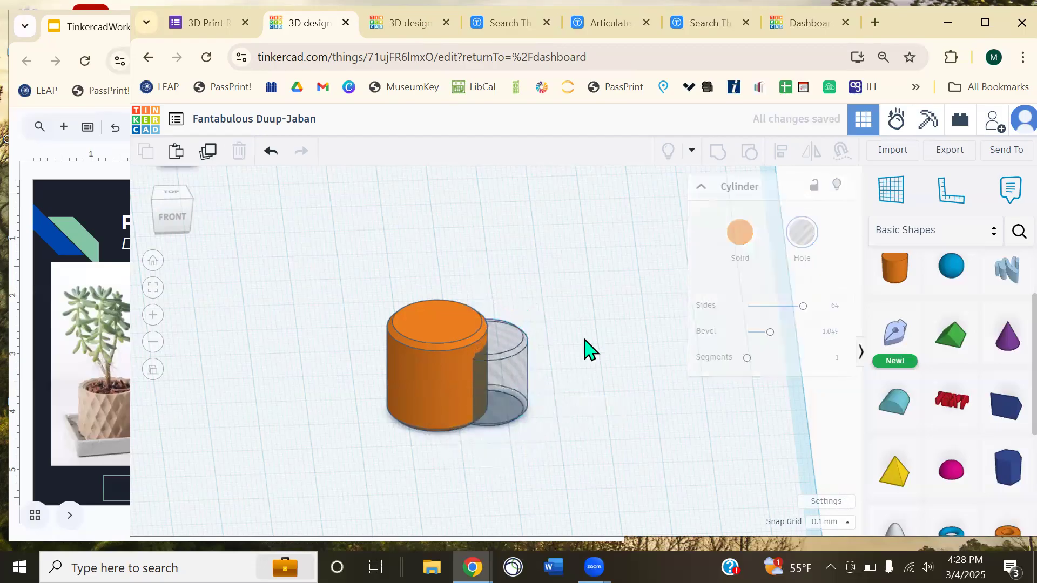
{"action": "left_click", "coordinate": [513, 365]}
{"action": "left_click_drag", "start_coordinate": [484, 312], "coordinate": [486, 280]}
{"action": "key", "text": "ctrl+z"}
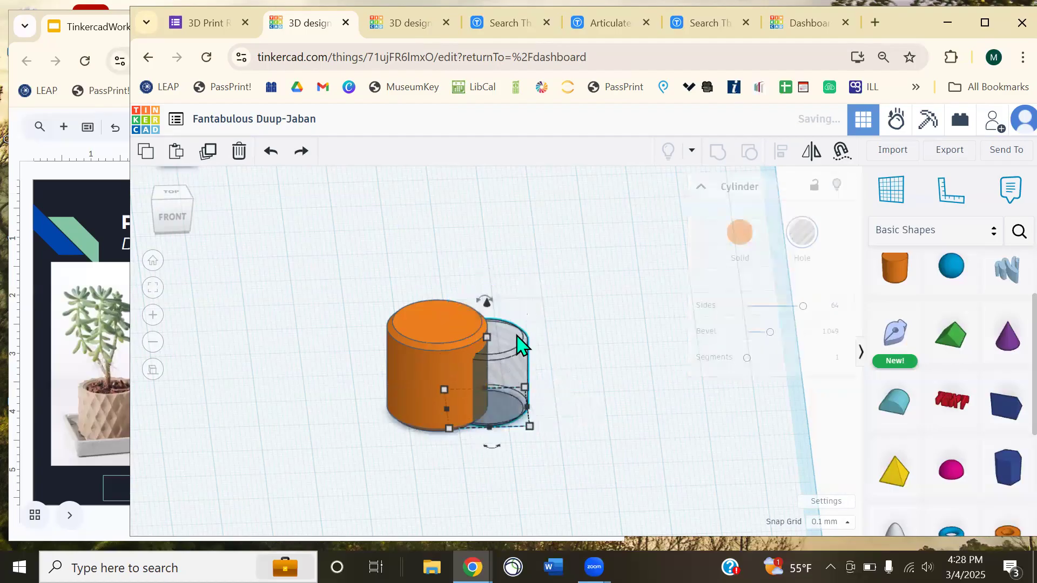
{"action": "left_click_drag", "start_coordinate": [486, 346], "coordinate": [507, 249]}
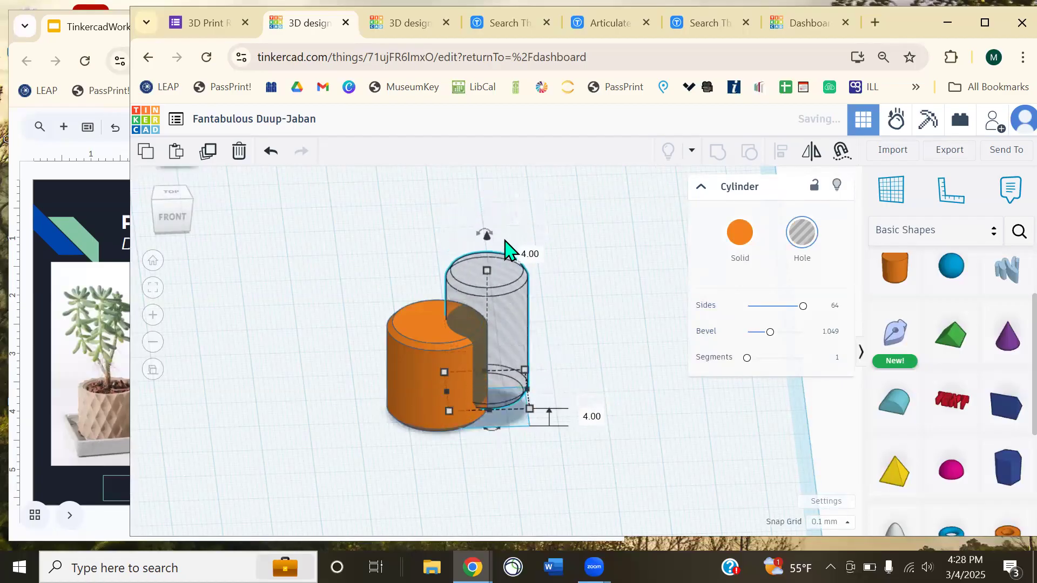
{"action": "key", "text": "ctrl+z"}
- Select both cylinders and use Align to centre the hole on both axes
{"action": "left_click", "coordinate": [592, 319]}
{"action": "right_click_drag", "start_coordinate": [592, 319], "coordinate": [577, 387]}
{"action": "right_click_drag", "start_coordinate": [599, 430], "coordinate": [602, 381]}
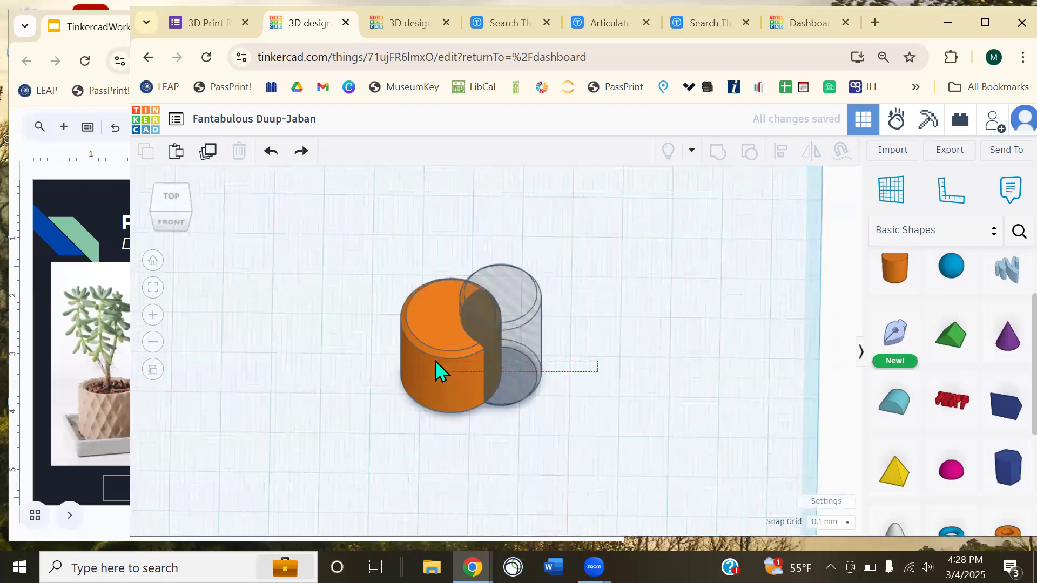
{"action": "left_click_drag", "start_coordinate": [435, 361], "coordinate": [436, 361]}
{"action": "left_click", "coordinate": [781, 153]}
{"action": "left_click", "coordinate": [470, 429]}
{"action": "left_click", "coordinate": [536, 375]}
{"action": "left_click", "coordinate": [585, 354]}
{"action": "right_click_drag", "start_coordinate": [585, 354], "coordinate": [530, 405]}
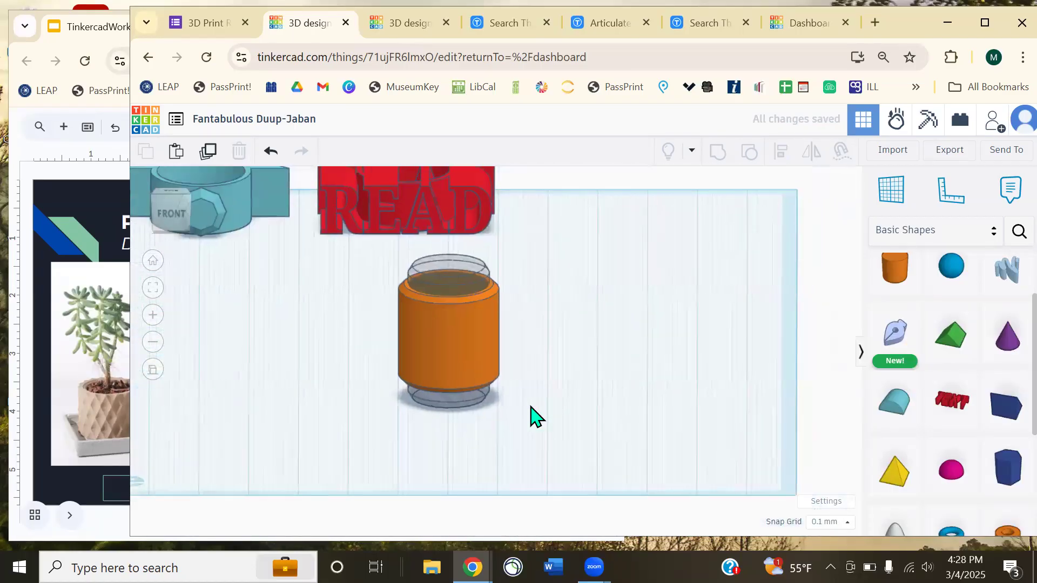
- Drop the orange cylinder to the workplane, trial-group it with the hole, then undo
{"action": "left_click", "coordinate": [473, 344]}
{"action": "key", "text": "d"}
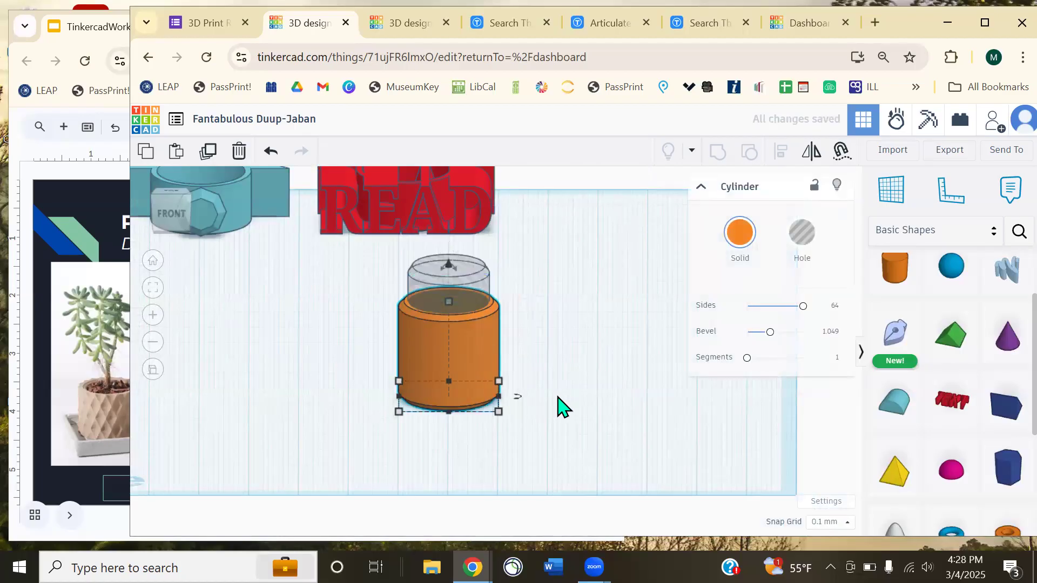
{"action": "left_click", "coordinate": [562, 409]}
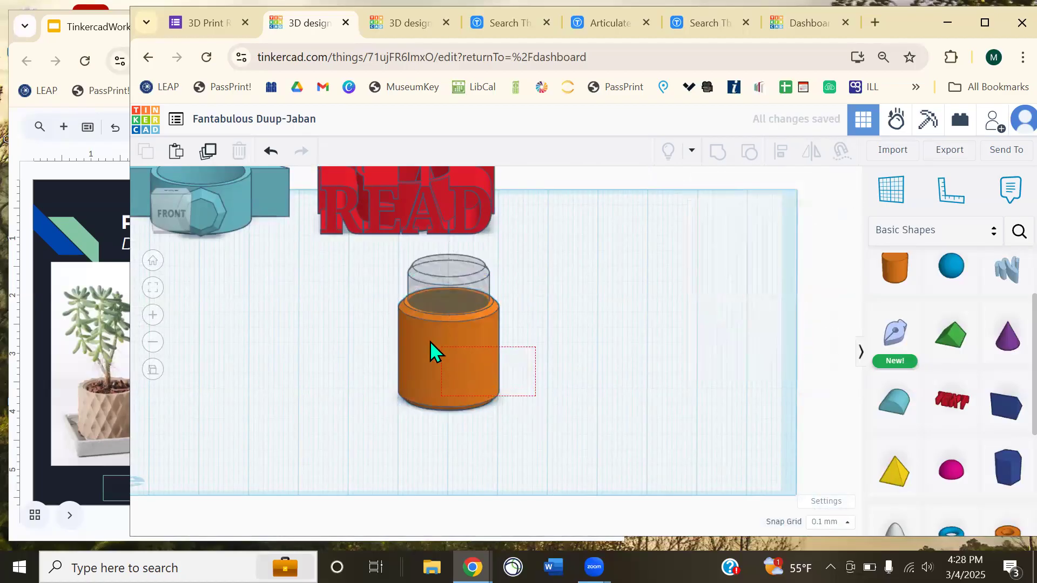
{"action": "left_click_drag", "start_coordinate": [430, 342], "coordinate": [397, 325]}
{"action": "left_click", "coordinate": [718, 152]}
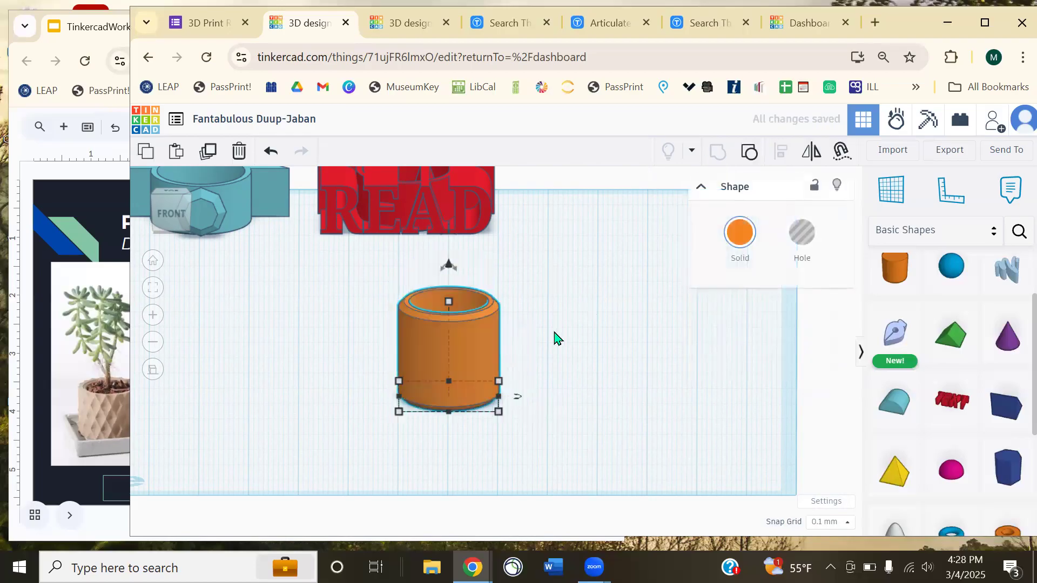
{"action": "left_click", "coordinate": [554, 338]}
{"action": "middle_click_drag", "start_coordinate": [542, 346], "coordinate": [566, 304]}
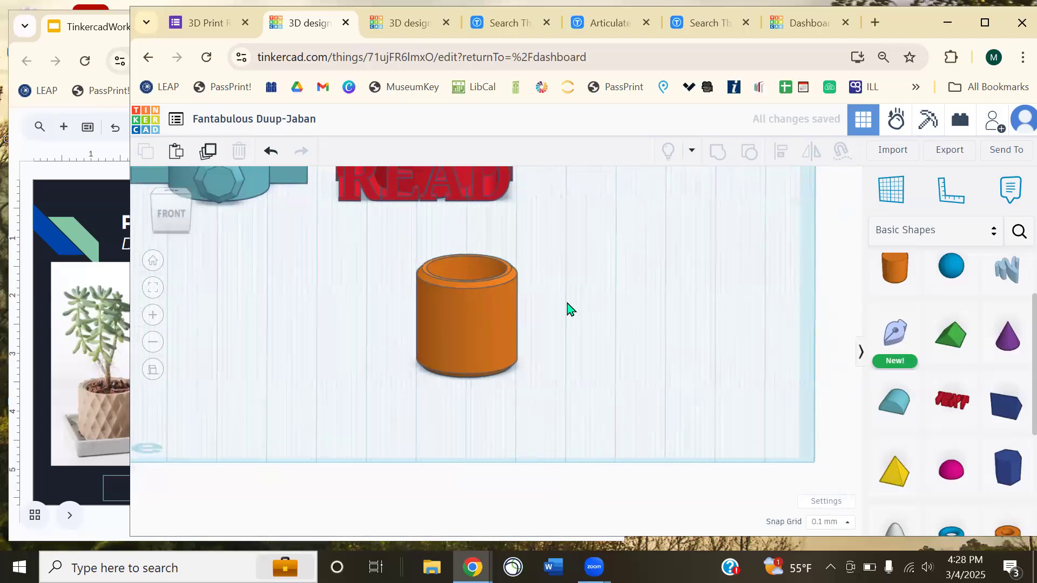
{"action": "right_click_drag", "start_coordinate": [568, 303], "coordinate": [550, 354]}
{"action": "middle_click_drag", "start_coordinate": [550, 314], "coordinate": [573, 238]}
{"action": "right_click_drag", "start_coordinate": [569, 254], "coordinate": [505, 378]}
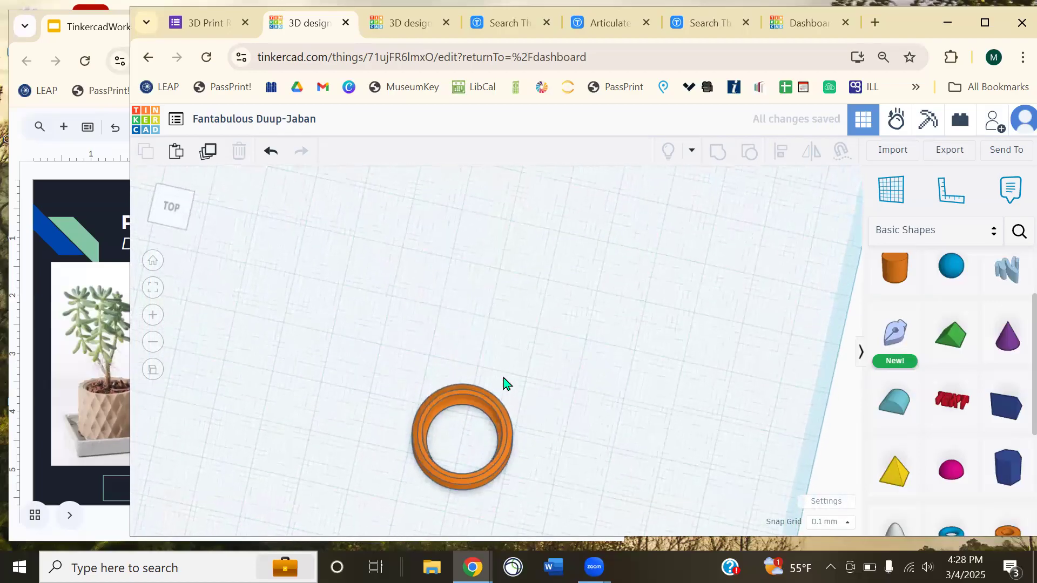
{"action": "middle_click_drag", "start_coordinate": [505, 377], "coordinate": [533, 306]}
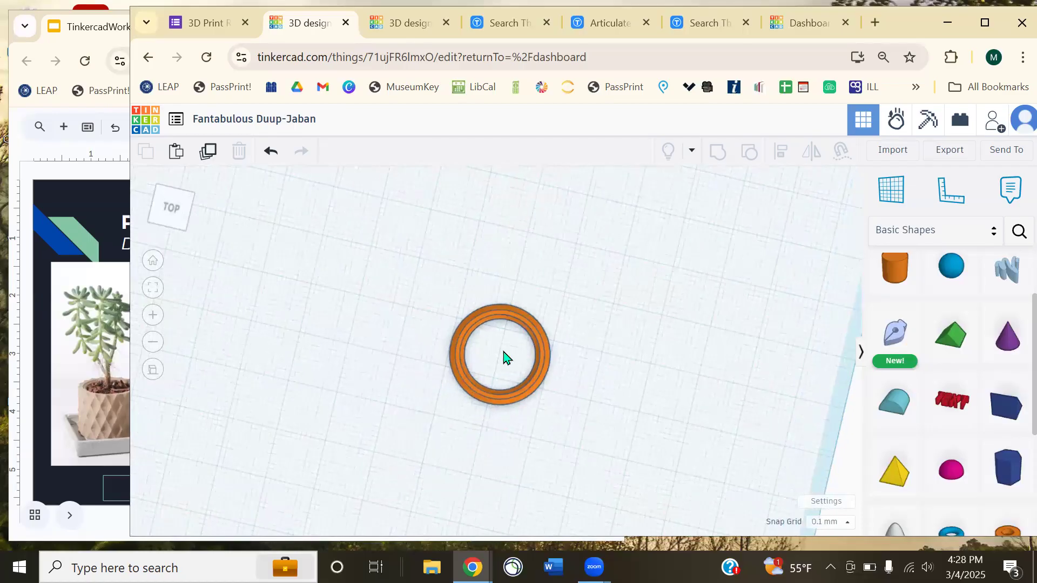
{"action": "key", "text": "ctrl+z"}
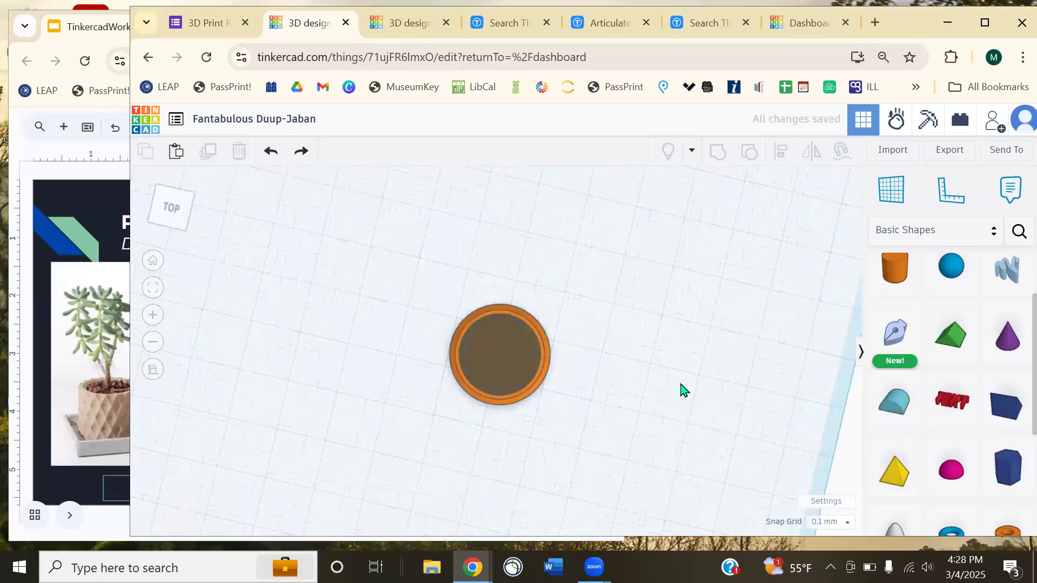
- Raise the hole's top, then group it with the orange cylinder into a hollow pot
{"action": "right_click_drag", "start_coordinate": [654, 357], "coordinate": [606, 217]}
{"action": "middle_click_drag", "start_coordinate": [574, 241], "coordinate": [518, 407]}
{"action": "left_click", "coordinate": [467, 304]}
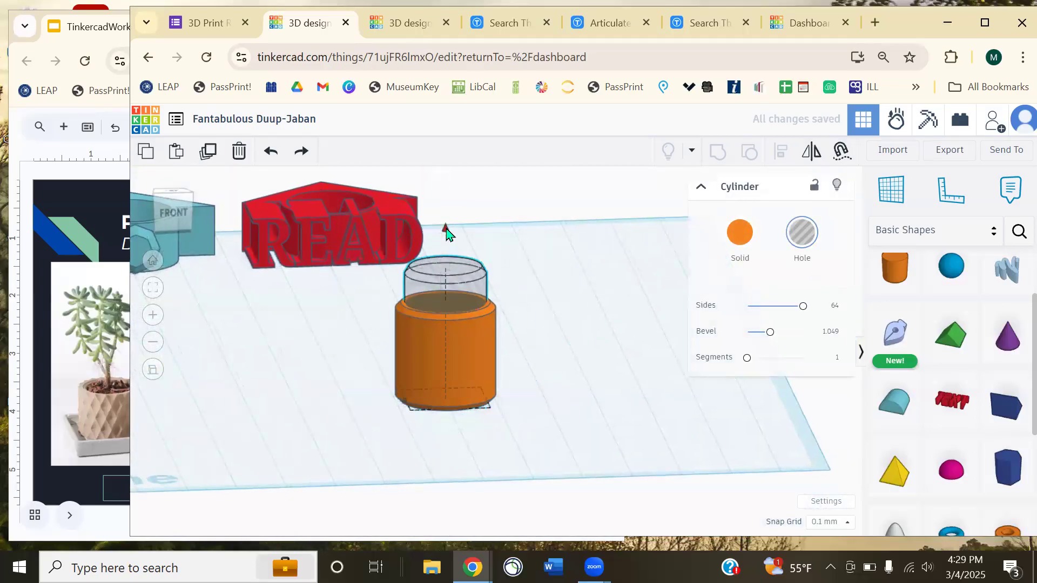
{"action": "left_click_drag", "start_coordinate": [447, 227], "coordinate": [449, 214]}
{"action": "right_click_drag", "start_coordinate": [535, 323], "coordinate": [495, 314]}
{"action": "left_click", "coordinate": [558, 457]}
{"action": "left_click_drag", "start_coordinate": [537, 428], "coordinate": [405, 337]}
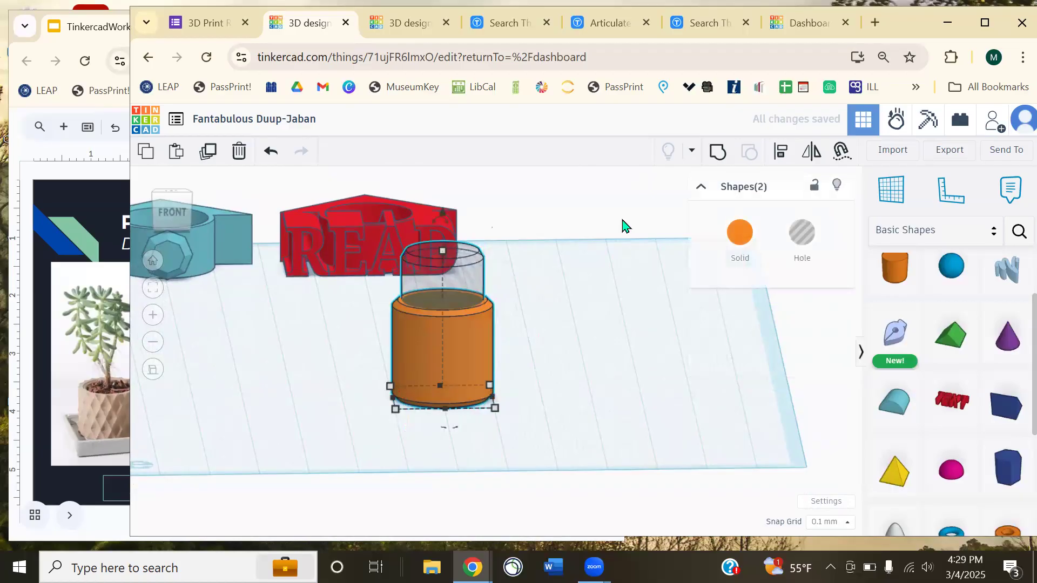
{"action": "left_click", "coordinate": [719, 156]}
{"action": "left_click", "coordinate": [551, 329]}
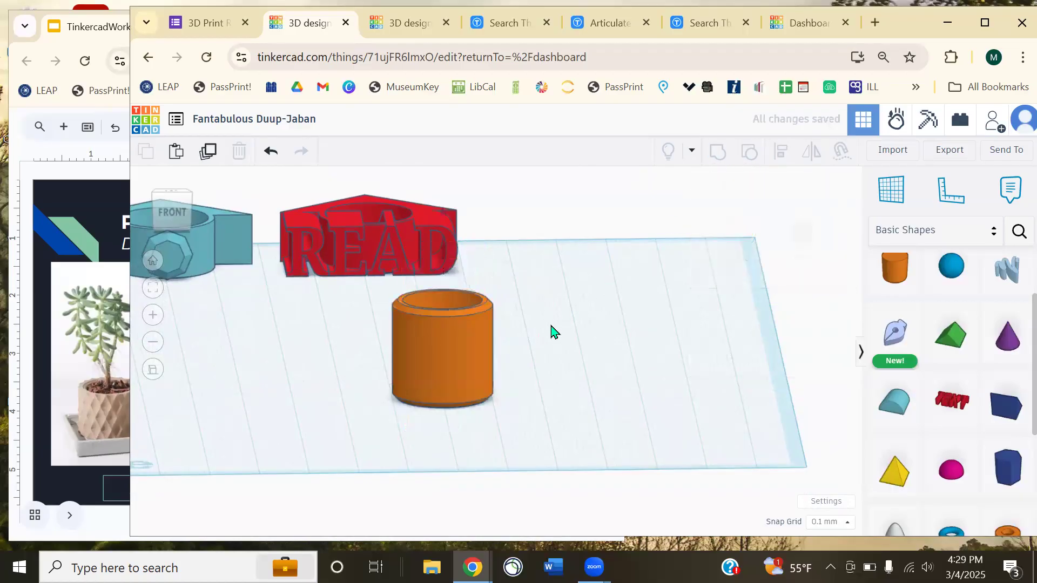
{"action": "right_click_drag", "start_coordinate": [552, 332], "coordinate": [313, 277]}
{"action": "scroll", "coordinate": [431, 396], "scroll_direction": "up", "scroll_amount": 5}
{"action": "left_click", "coordinate": [109, 183]}
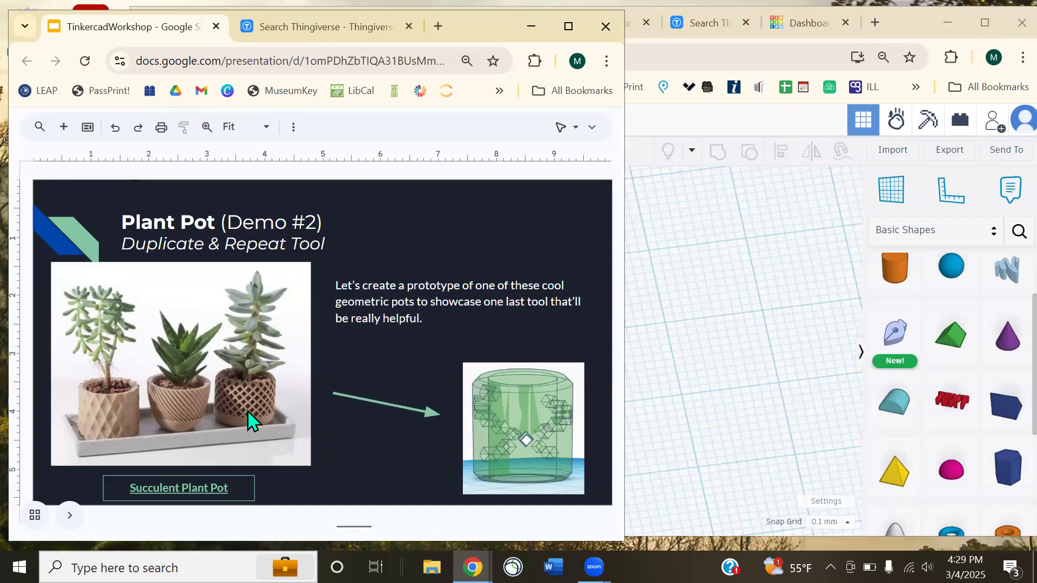
{"action": "left_click", "coordinate": [738, 376]}
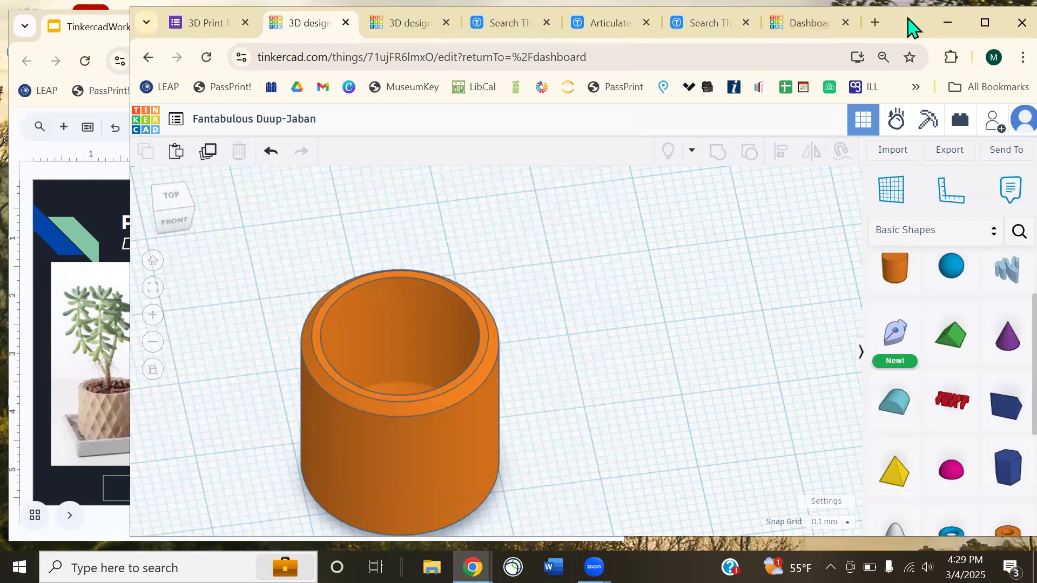
{"action": "left_click_drag", "start_coordinate": [907, 23], "coordinate": [897, 25]}
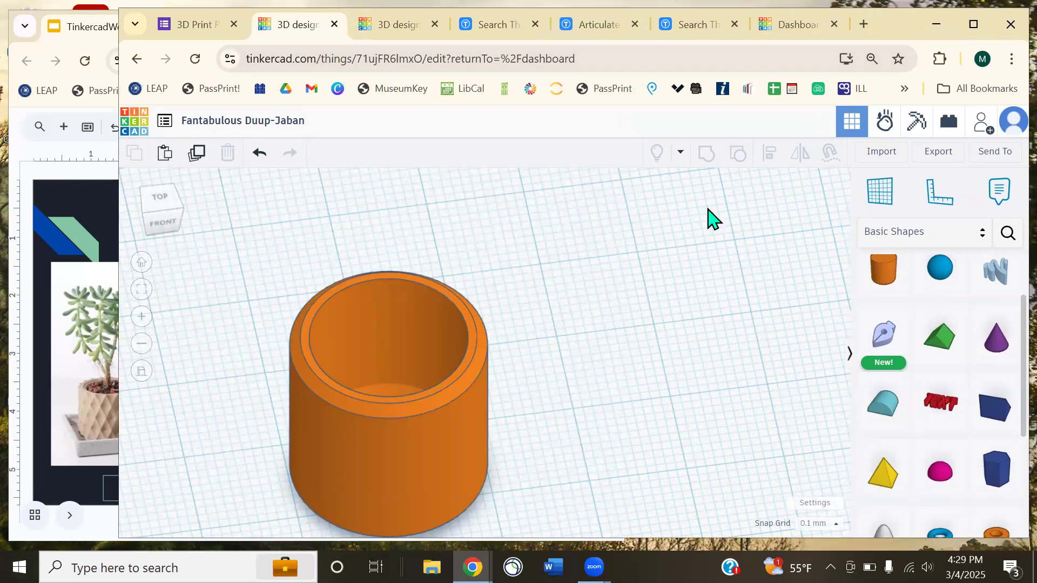
{"action": "middle_click_drag", "start_coordinate": [620, 351], "coordinate": [607, 253]}
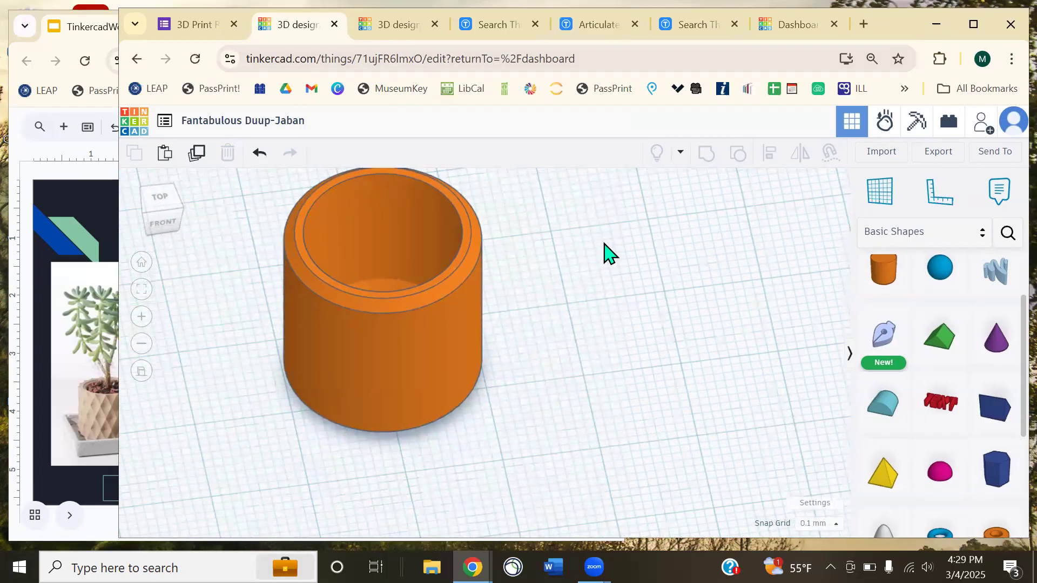
{"action": "left_click", "coordinate": [51, 173]}
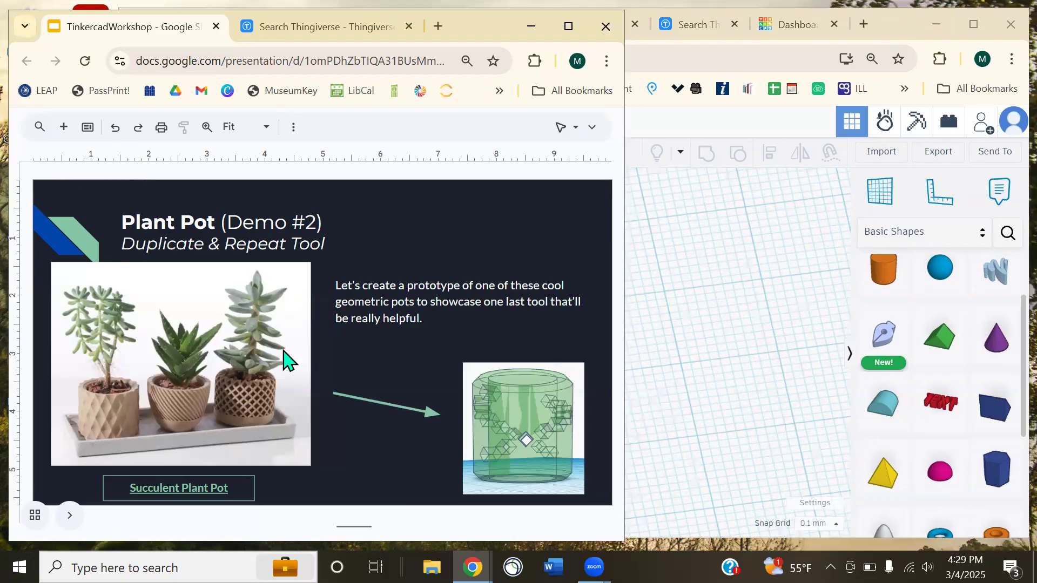
{"action": "left_click", "coordinate": [689, 341]}
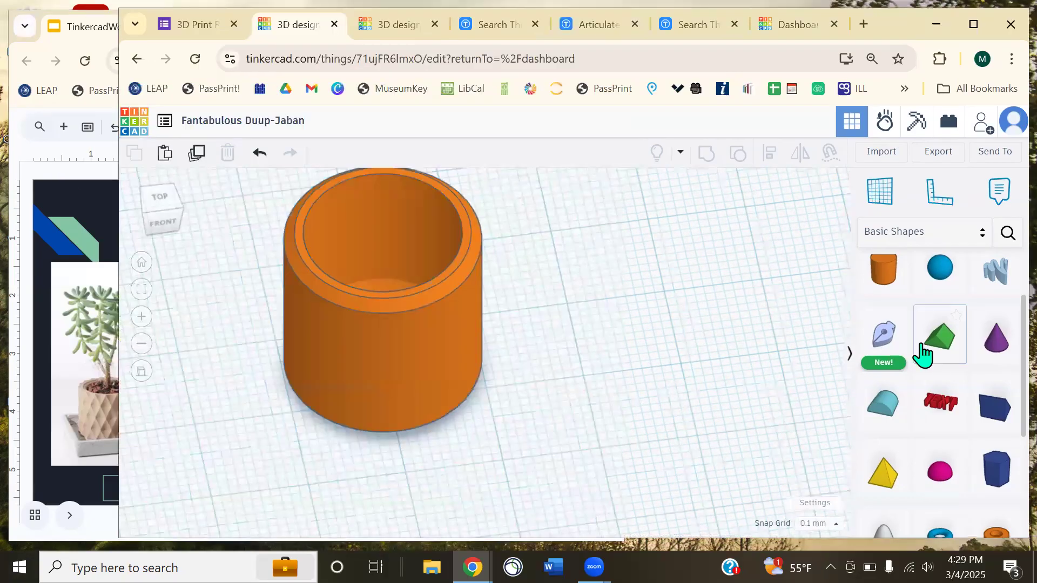
- Place a Box Hole on the workplane and enlarge the pot cylinder to about 30 mm
{"action": "scroll", "coordinate": [921, 352], "scroll_direction": "up", "scroll_amount": 2}
{"action": "left_click", "coordinate": [883, 285]}
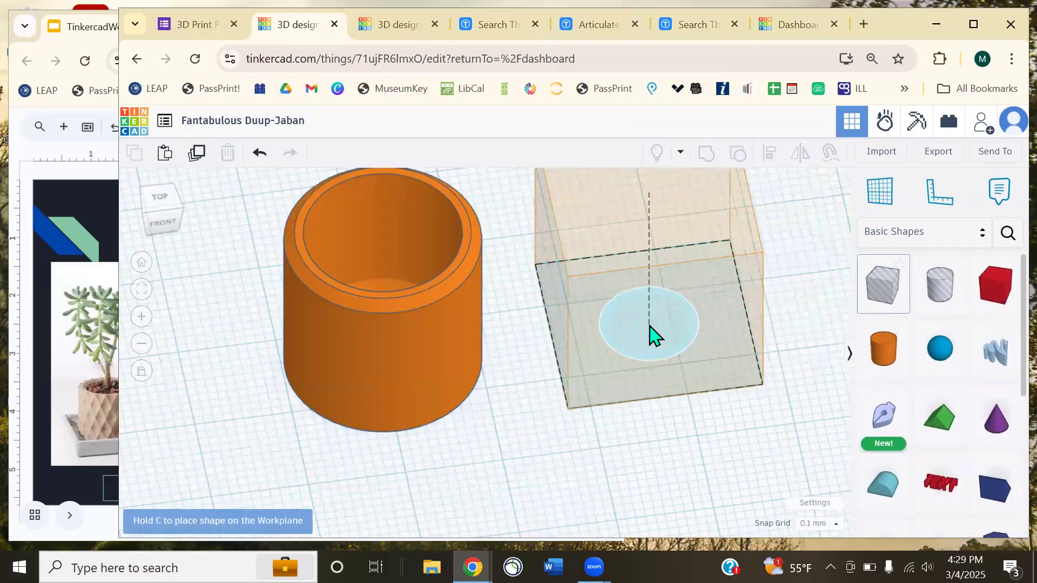
{"action": "left_click", "coordinate": [654, 336]}
{"action": "left_click", "coordinate": [516, 365]}
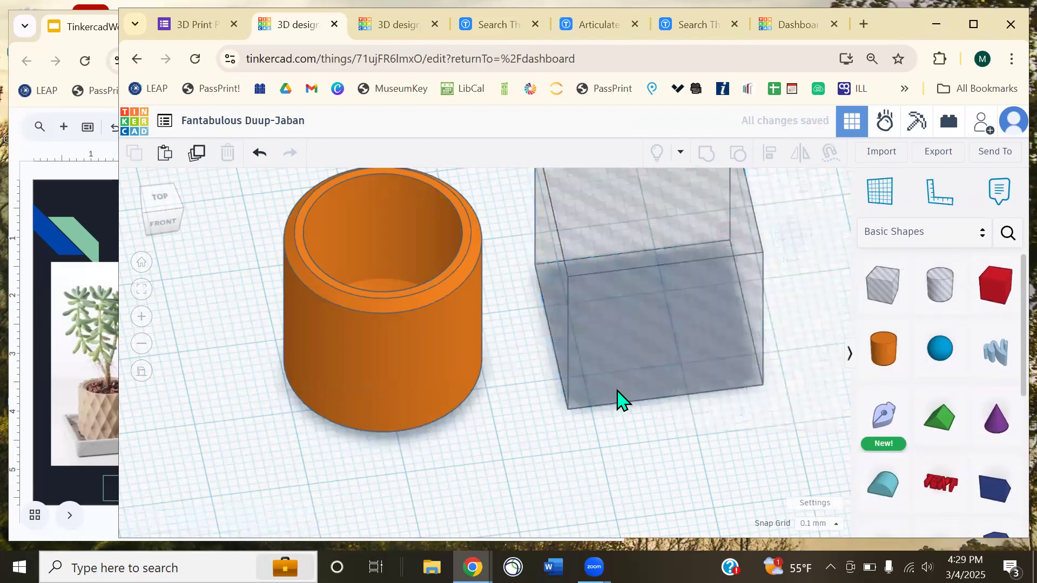
{"action": "scroll", "coordinate": [621, 400], "scroll_direction": "down", "scroll_amount": 3}
{"action": "left_click", "coordinate": [411, 388]}
{"action": "left_click_drag", "start_coordinate": [370, 416], "coordinate": [392, 410]}
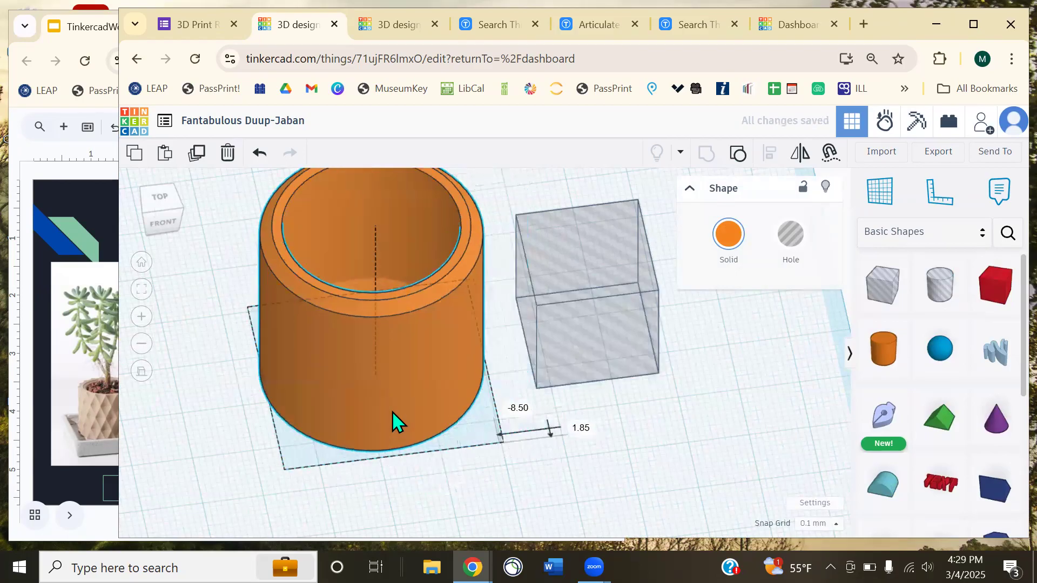
- Shrink the hole box to 4.60 × 4.60 mm and position it at the cylinder base
{"action": "left_click", "coordinate": [606, 412]}
{"action": "middle_click_drag", "start_coordinate": [606, 412], "coordinate": [577, 371]}
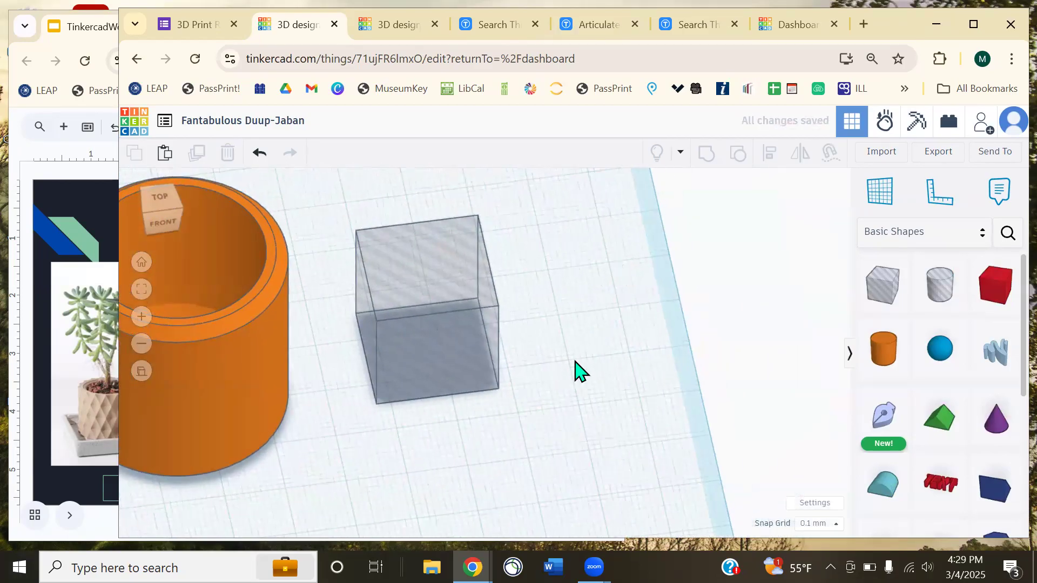
{"action": "right_click_drag", "start_coordinate": [577, 372], "coordinate": [509, 354]}
{"action": "left_click", "coordinate": [512, 331]}
{"action": "left_click_drag", "start_coordinate": [444, 237], "coordinate": [449, 305]}
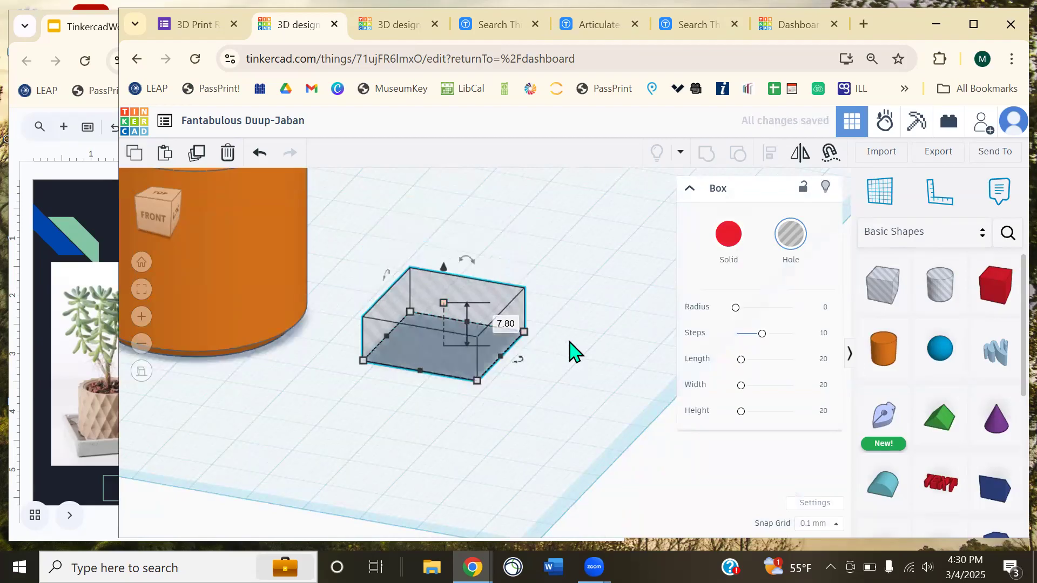
{"action": "key", "text": "ctrl+z"}
{"action": "left_click_drag", "start_coordinate": [524, 332], "coordinate": [466, 351], "text": "shift"}
{"action": "right_click_drag", "start_coordinate": [490, 319], "coordinate": [459, 327]}
{"action": "left_click_drag", "start_coordinate": [494, 348], "coordinate": [464, 365]}
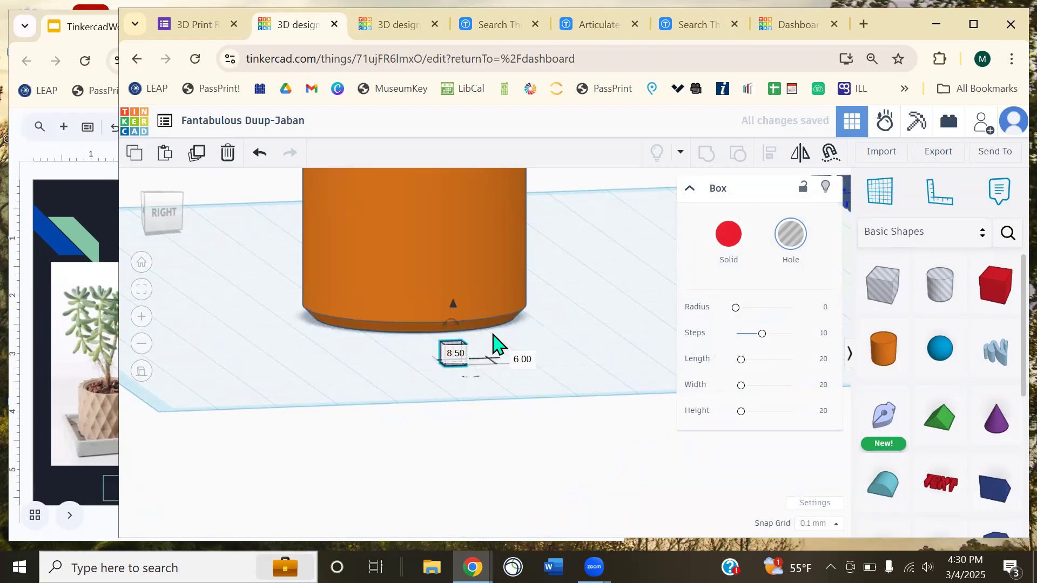
{"action": "scroll", "coordinate": [493, 355], "scroll_direction": "up", "scroll_amount": 3}
{"action": "mouse_move", "coordinate": [440, 381]}
{"action": "left_mouse_down"}
{"action": "mouse_move", "coordinate": [453, 394]}
{"action": "mouse_move", "coordinate": [491, 370]}
{"action": "mouse_move", "coordinate": [441, 382]}
{"action": "left_mouse_up"}
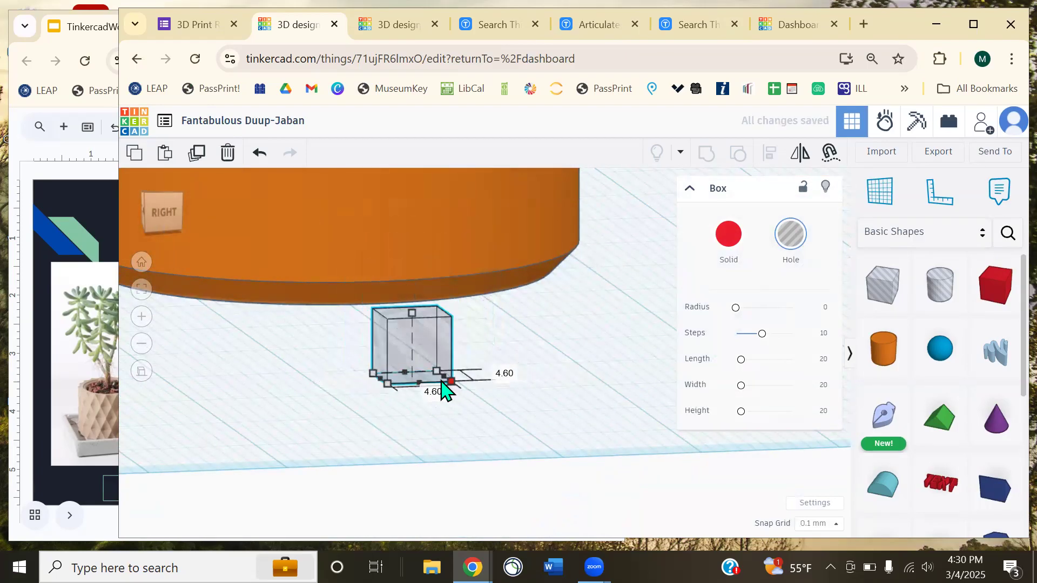
{"action": "left_click", "coordinate": [514, 377]}
- Check the Plant Pot reference slide, then rotate the small hole box 45°
{"action": "right_click_drag", "start_coordinate": [506, 376], "coordinate": [189, 364]}
{"action": "left_click", "coordinate": [50, 216]}
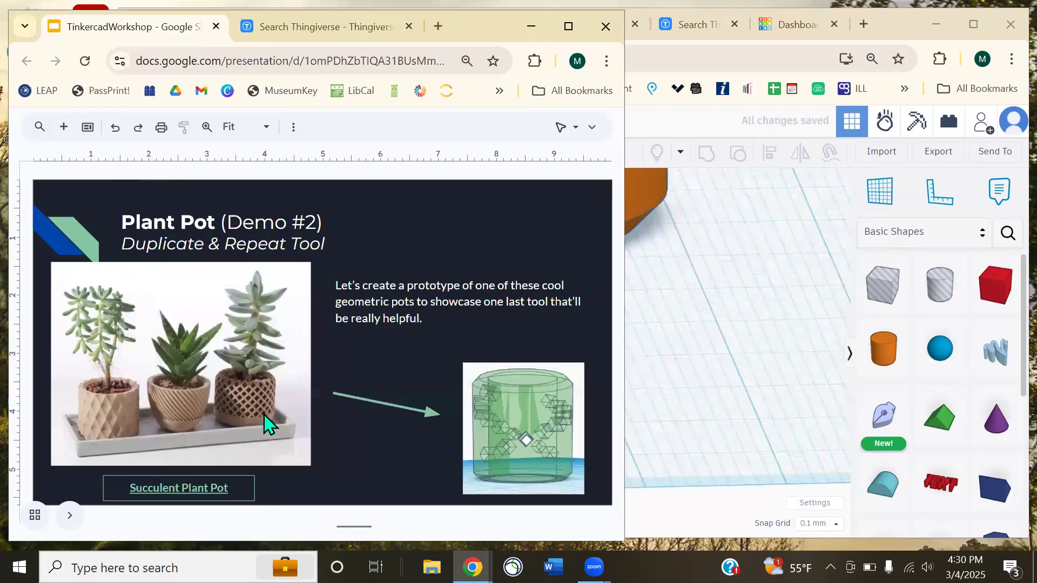
{"action": "left_click", "coordinate": [641, 405]}
{"action": "right_click_drag", "start_coordinate": [547, 385], "coordinate": [539, 360]}
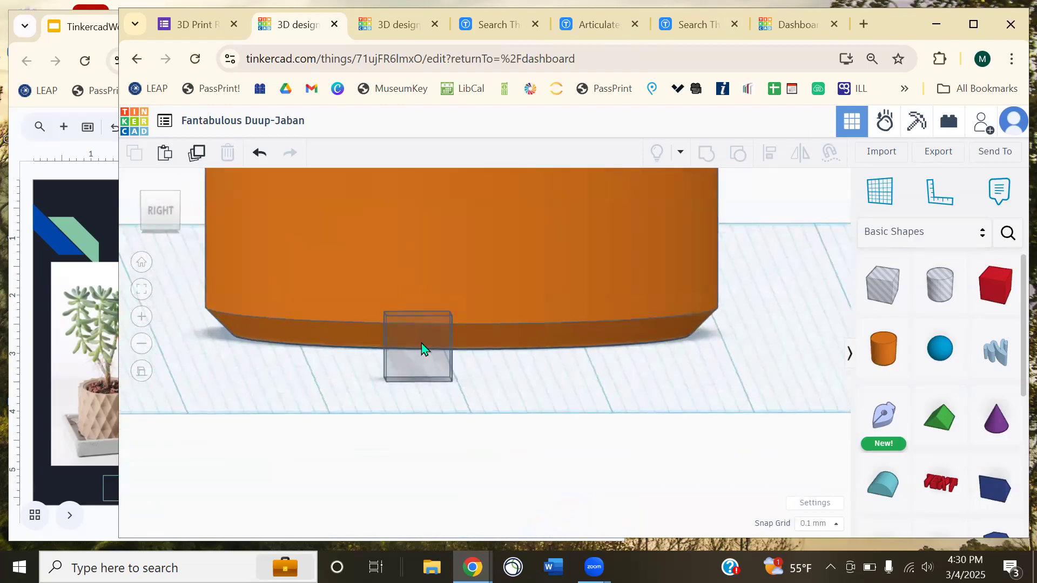
{"action": "left_click", "coordinate": [432, 332]}
{"action": "left_click_drag", "start_coordinate": [414, 296], "coordinate": [374, 304]}
{"action": "left_click", "coordinate": [551, 367]}
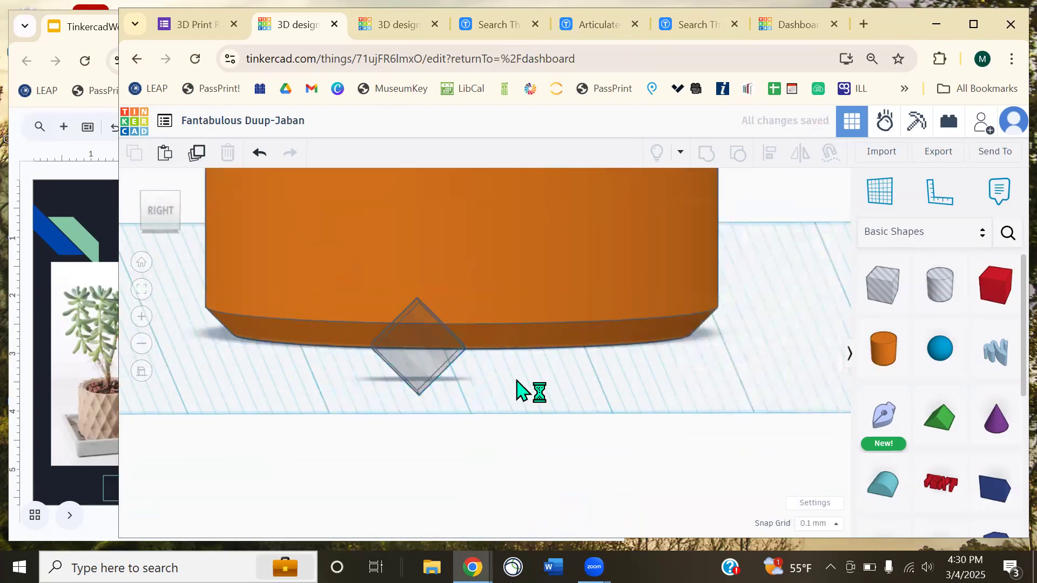
{"action": "scroll", "coordinate": [478, 405], "scroll_direction": "down", "scroll_amount": 2}
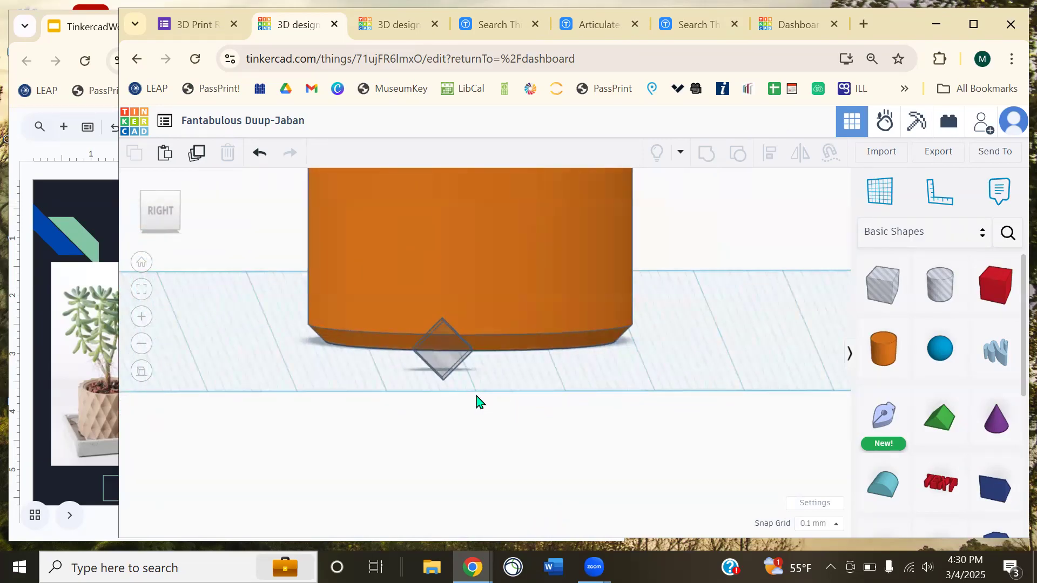
{"action": "right_click_drag", "start_coordinate": [476, 401], "coordinate": [514, 417]}
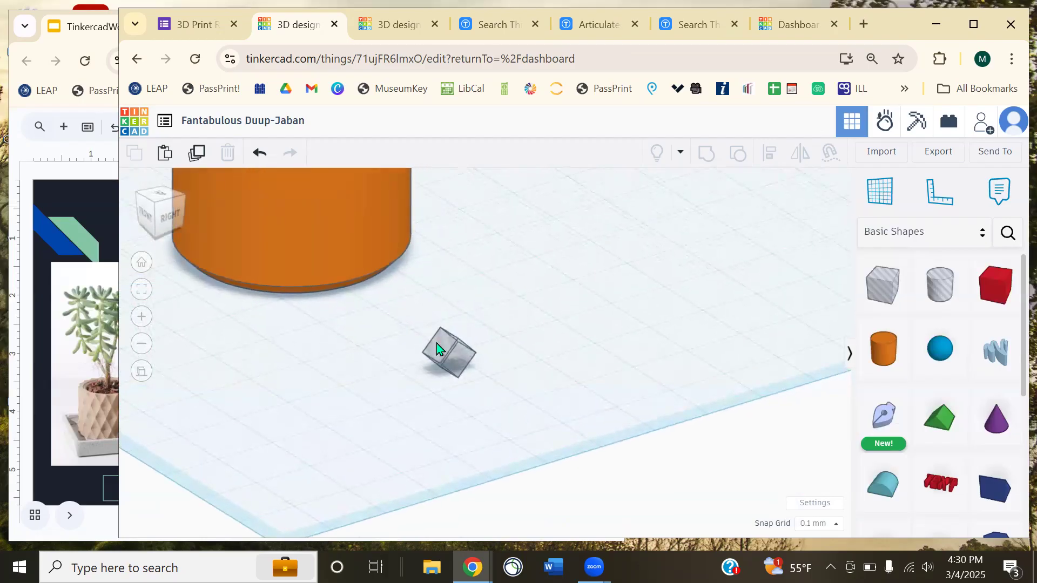
{"action": "left_click", "coordinate": [449, 354]}
{"action": "right_click_drag", "start_coordinate": [394, 400], "coordinate": [448, 421]}
- Move the hole box to the cylinder's edge and stretch it to 53.50 mm long
{"action": "scroll", "coordinate": [445, 427], "scroll_direction": "down", "scroll_amount": 3}
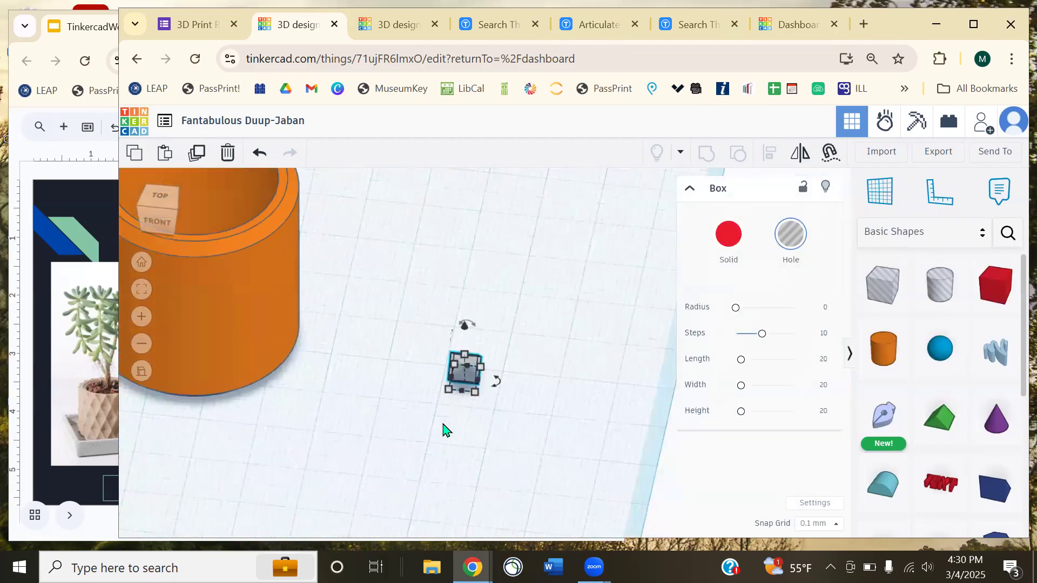
{"action": "scroll", "coordinate": [472, 384], "scroll_direction": "up", "scroll_amount": 3}
{"action": "left_click_drag", "start_coordinate": [474, 388], "coordinate": [279, 355]}
{"action": "right_click_drag", "start_coordinate": [279, 354], "coordinate": [298, 336]}
{"action": "left_click_drag", "start_coordinate": [278, 338], "coordinate": [641, 446]}
{"action": "right_click_drag", "start_coordinate": [641, 446], "coordinate": [405, 368]}
- Lengthen the bar to 152.30 mm and slide it back through the pot's base
{"action": "middle_click_drag", "start_coordinate": [402, 361], "coordinate": [345, 322]}
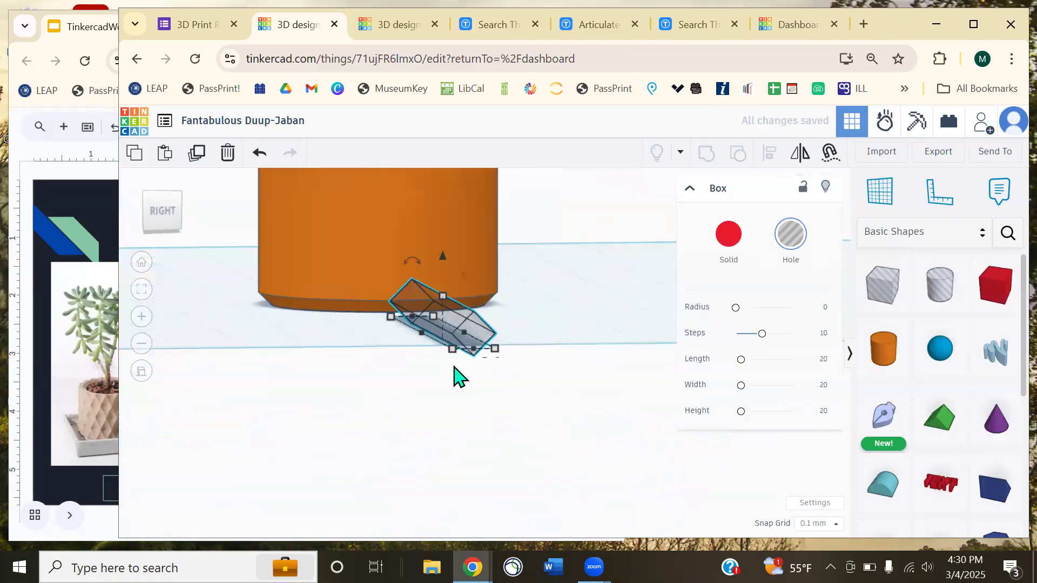
{"action": "left_click_drag", "start_coordinate": [474, 350], "coordinate": [508, 399]}
{"action": "left_click", "coordinate": [333, 354]}
{"action": "right_click_drag", "start_coordinate": [333, 354], "coordinate": [456, 398]}
{"action": "scroll", "coordinate": [433, 382], "scroll_direction": "down", "scroll_amount": 3}
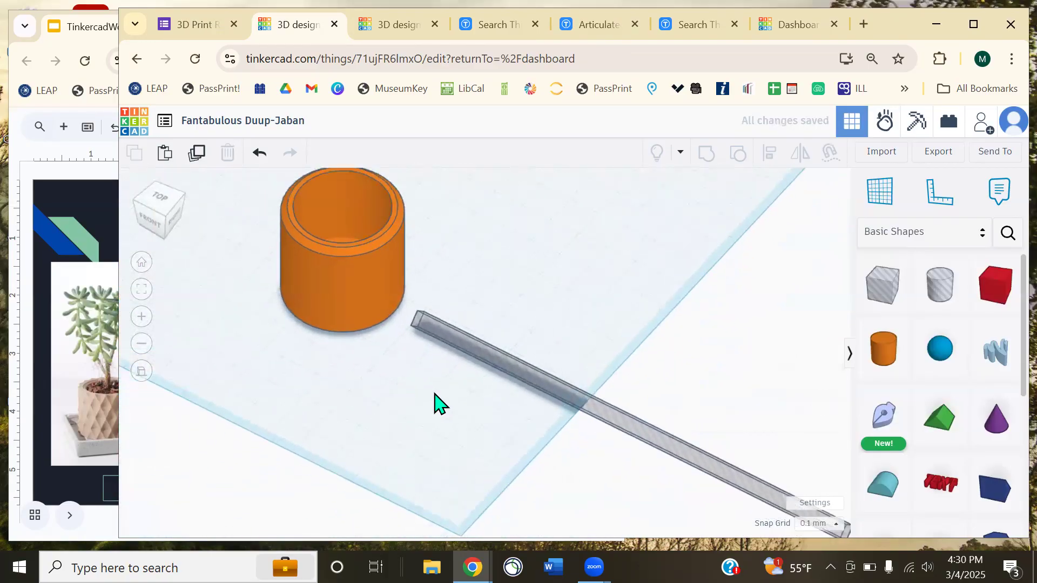
{"action": "left_click_drag", "start_coordinate": [523, 377], "coordinate": [312, 341]}
{"action": "left_click", "coordinate": [345, 373]}
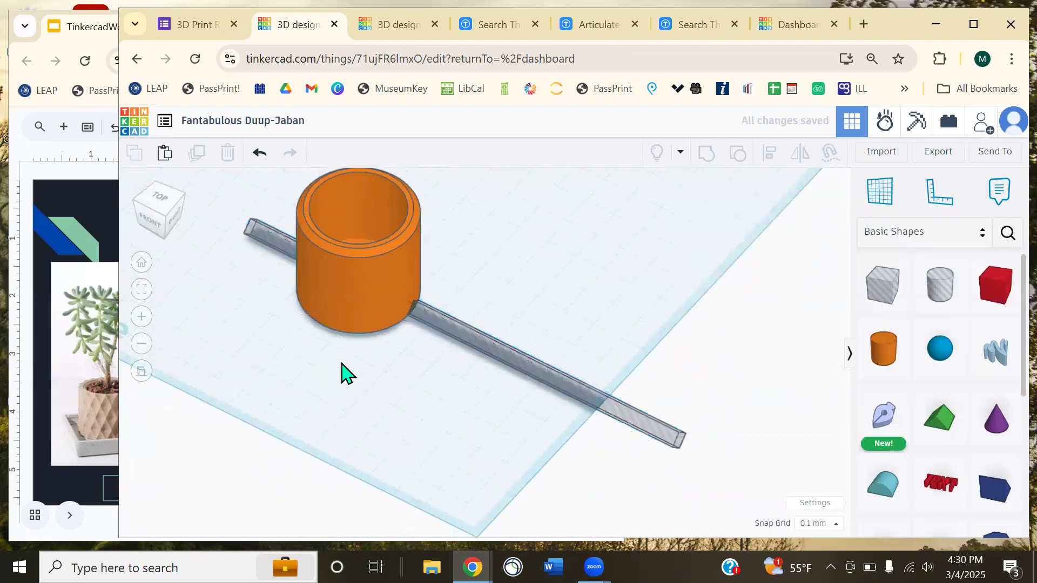
{"action": "right_click_drag", "start_coordinate": [391, 364], "coordinate": [613, 326]}
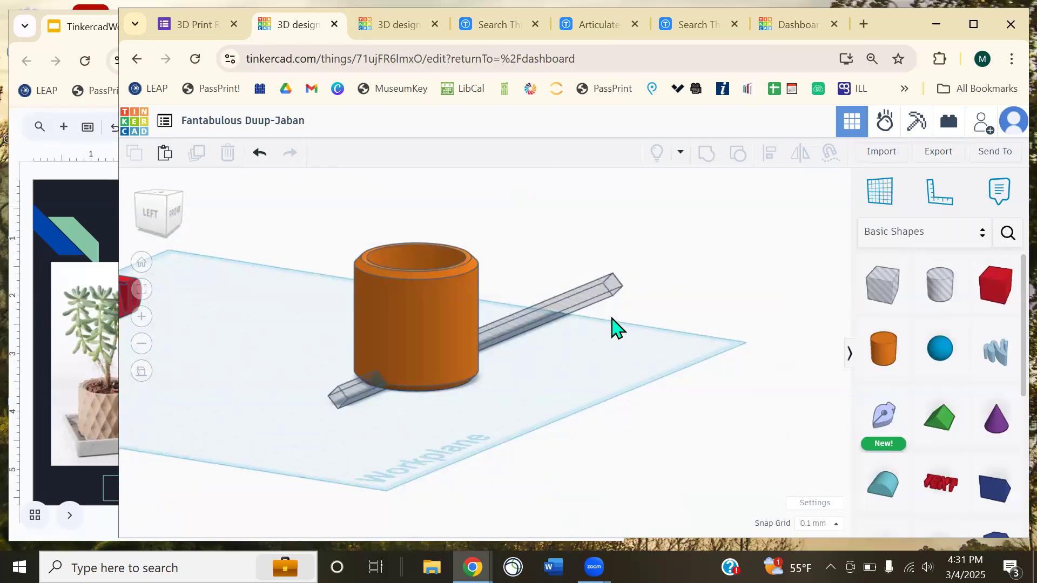
{"action": "scroll", "coordinate": [462, 296], "scroll_direction": "up", "scroll_amount": 3}
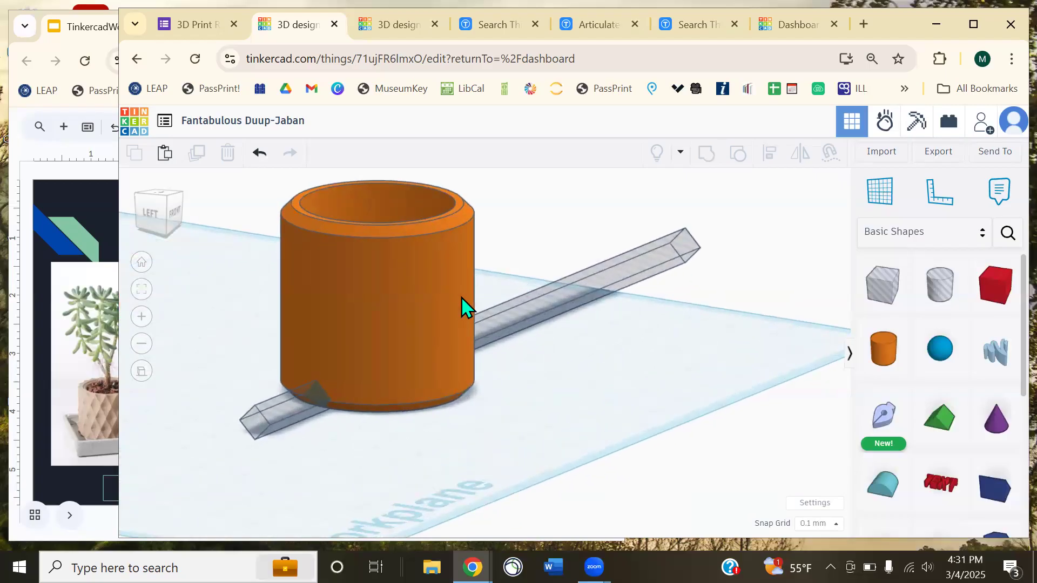
- Group the cylinder with the hole bar, inspect the notch, then undo the grouping
{"action": "right_click_drag", "start_coordinate": [519, 329], "coordinate": [358, 366]}
{"action": "key", "text": "ctrl+a"}
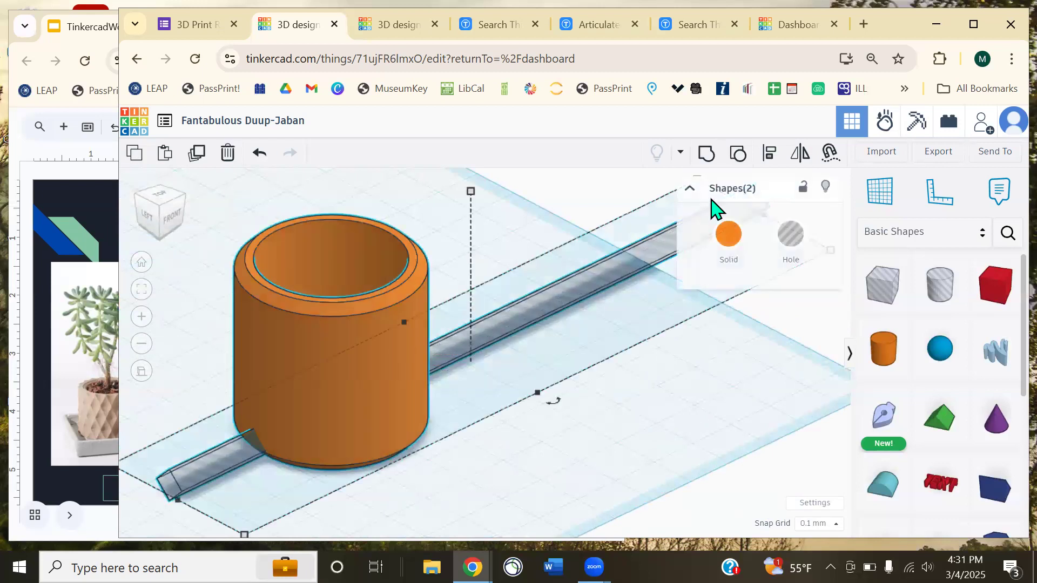
{"action": "left_click", "coordinate": [713, 165]}
{"action": "left_click", "coordinate": [594, 401]}
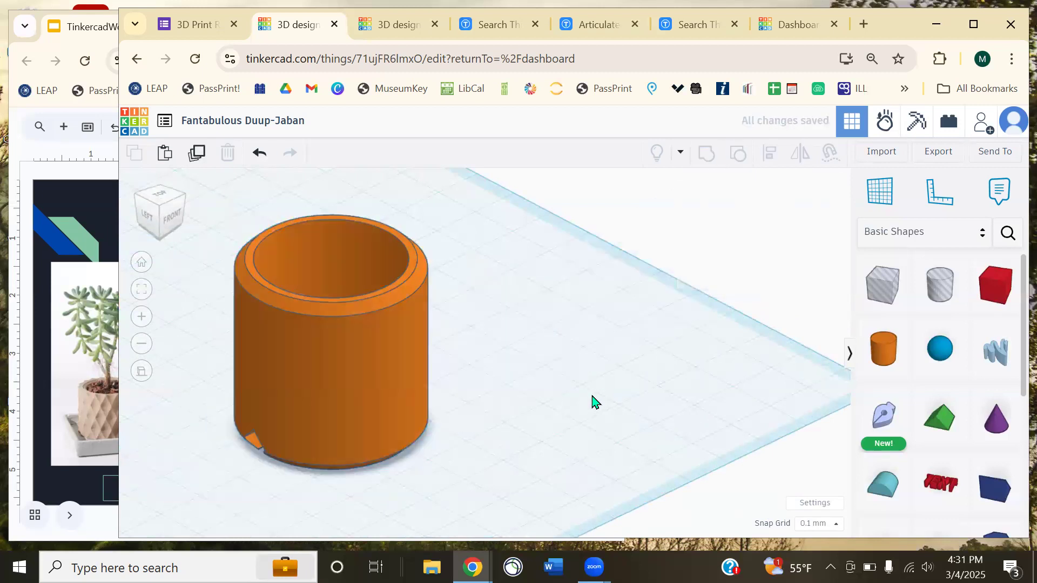
{"action": "right_click_drag", "start_coordinate": [791, 403], "coordinate": [516, 354]}
{"action": "middle_click_drag", "start_coordinate": [516, 348], "coordinate": [489, 392]}
{"action": "scroll", "coordinate": [474, 387], "scroll_direction": "up", "scroll_amount": 3}
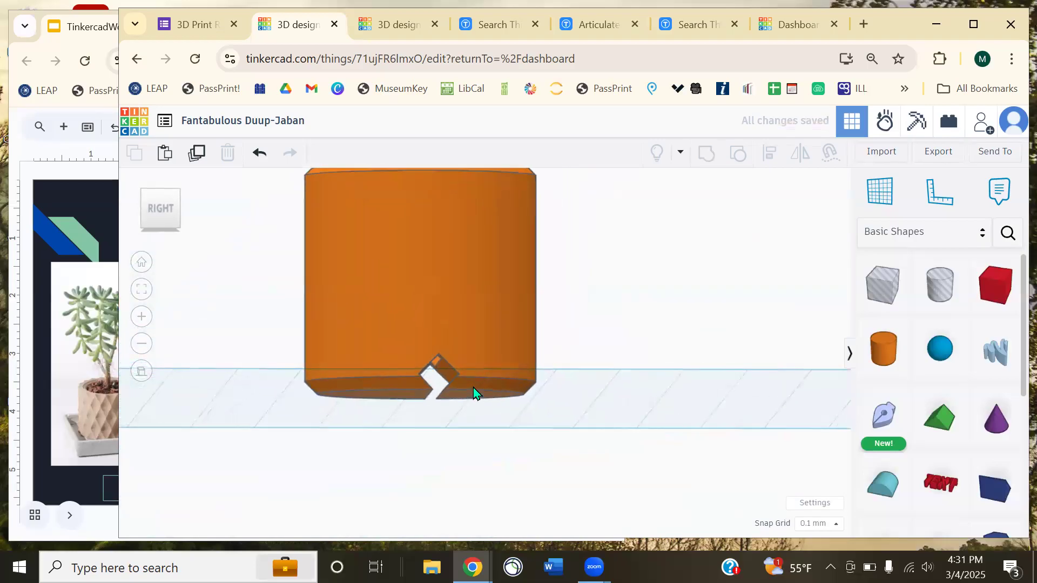
{"action": "left_click", "coordinate": [474, 387]}
{"action": "key", "text": "ctrl+z"}
- Use Align on the cylinder and hole bar to centre the bar under the cylinder
{"action": "right_click_drag", "start_coordinate": [597, 394], "coordinate": [601, 385]}
{"action": "scroll", "coordinate": [599, 384], "scroll_direction": "down", "scroll_amount": 3}
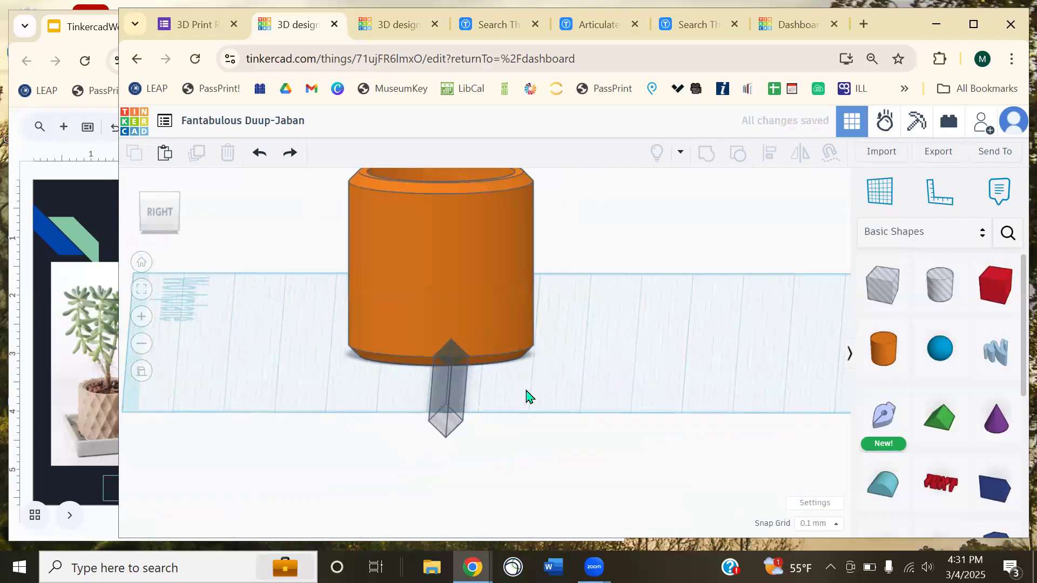
{"action": "left_click_drag", "start_coordinate": [406, 322], "coordinate": [342, 279]}
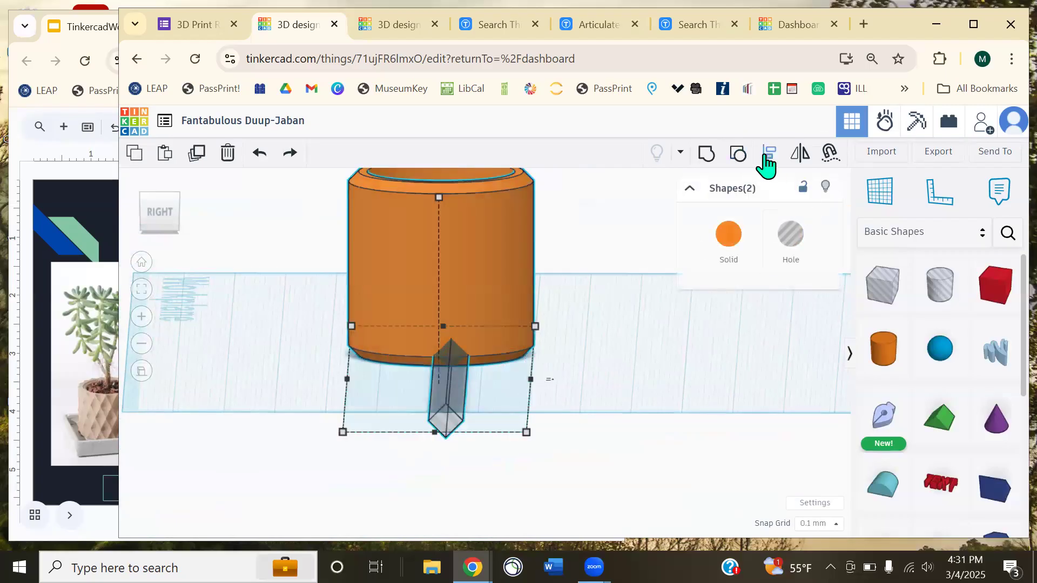
{"action": "right_click_drag", "start_coordinate": [604, 382], "coordinate": [592, 432]}
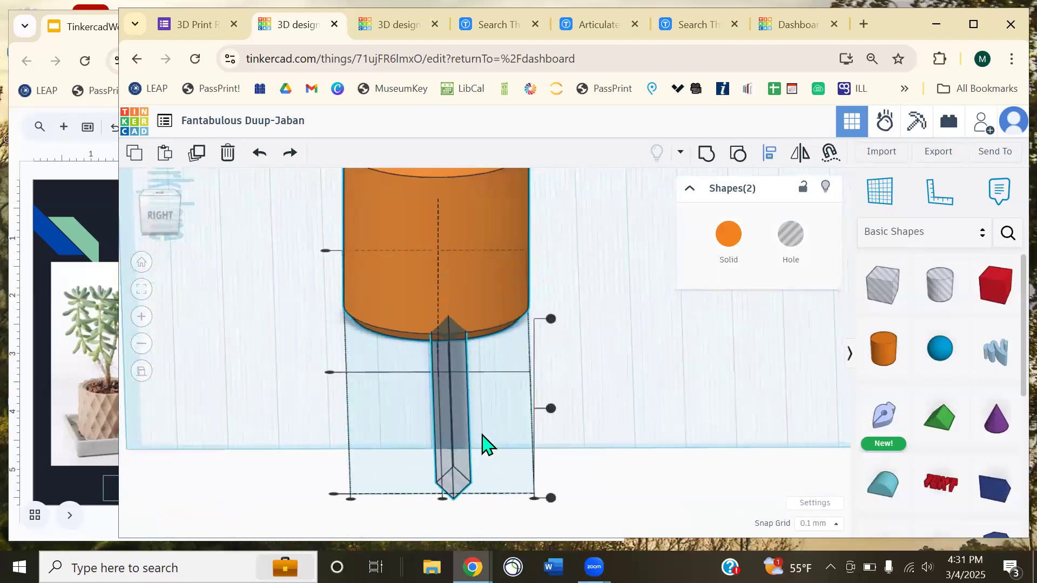
{"action": "left_click", "coordinate": [442, 503]}
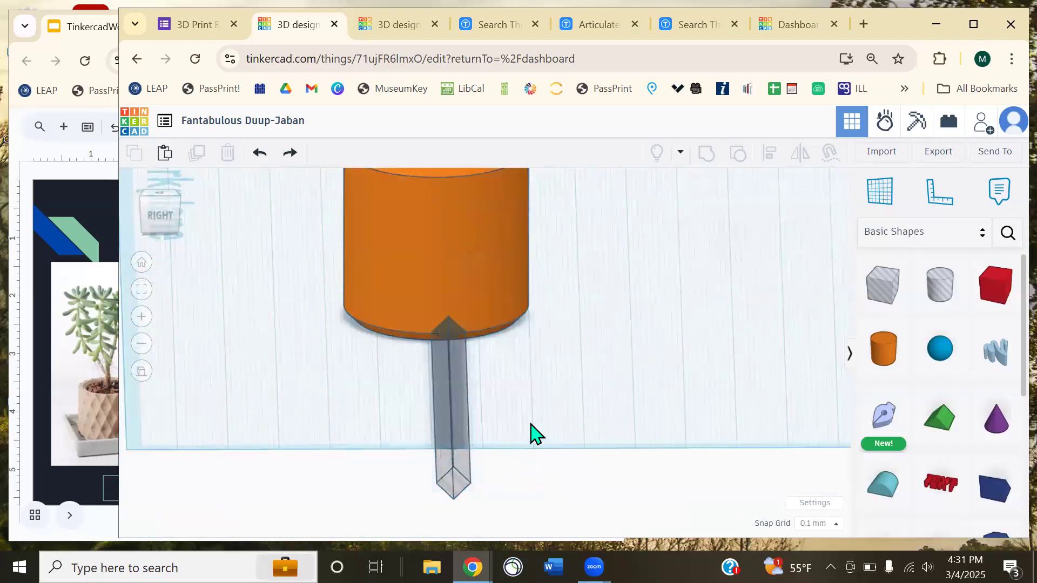
{"action": "middle_click_drag", "start_coordinate": [536, 387], "coordinate": [497, 351]}
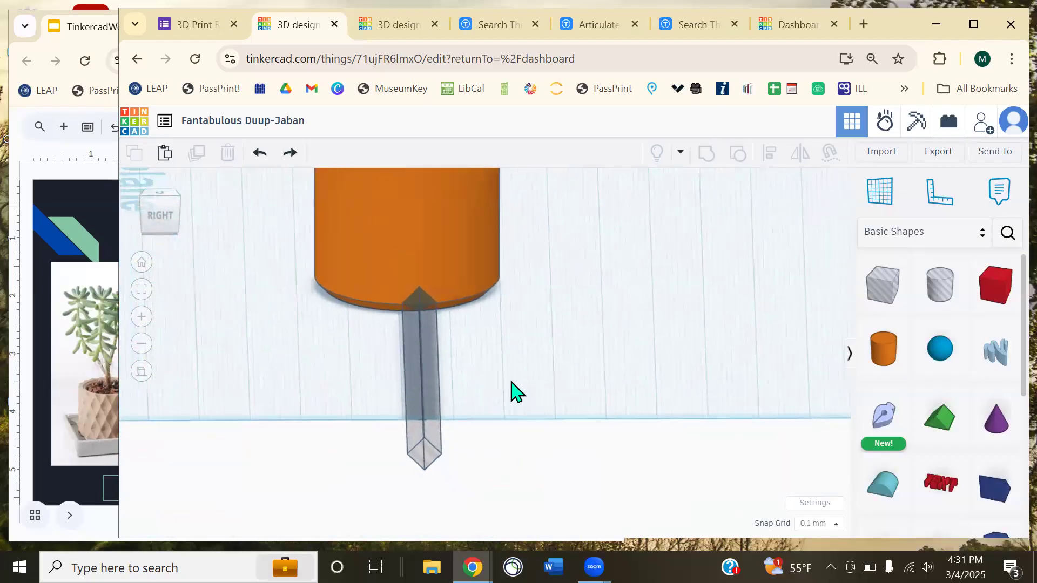
{"action": "right_click_drag", "start_coordinate": [512, 382], "coordinate": [505, 361]}
{"action": "left_click_drag", "start_coordinate": [505, 384], "coordinate": [346, 284]}
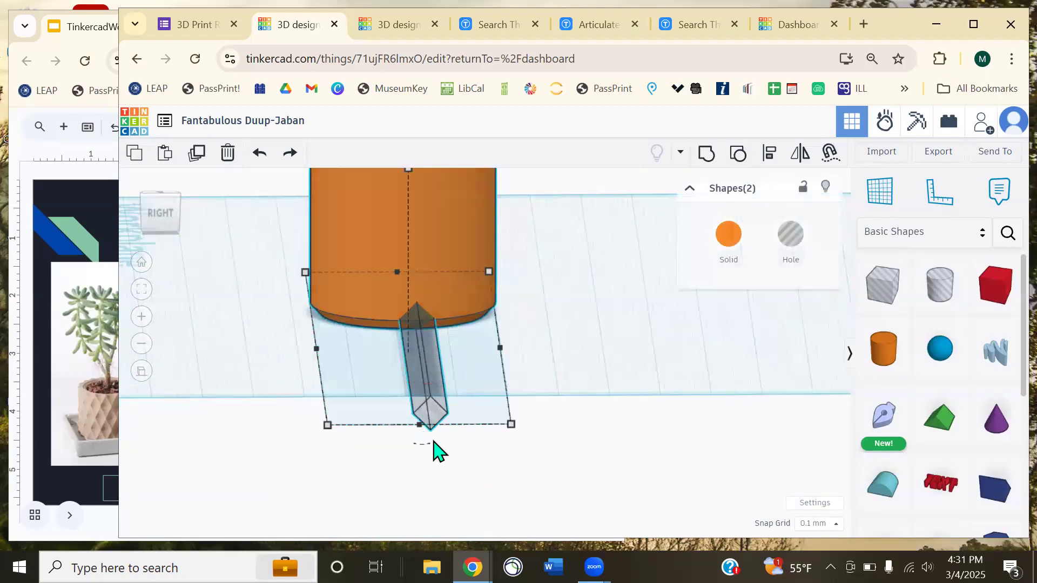
{"action": "left_click", "coordinate": [770, 165]}
{"action": "left_click", "coordinate": [423, 430]}
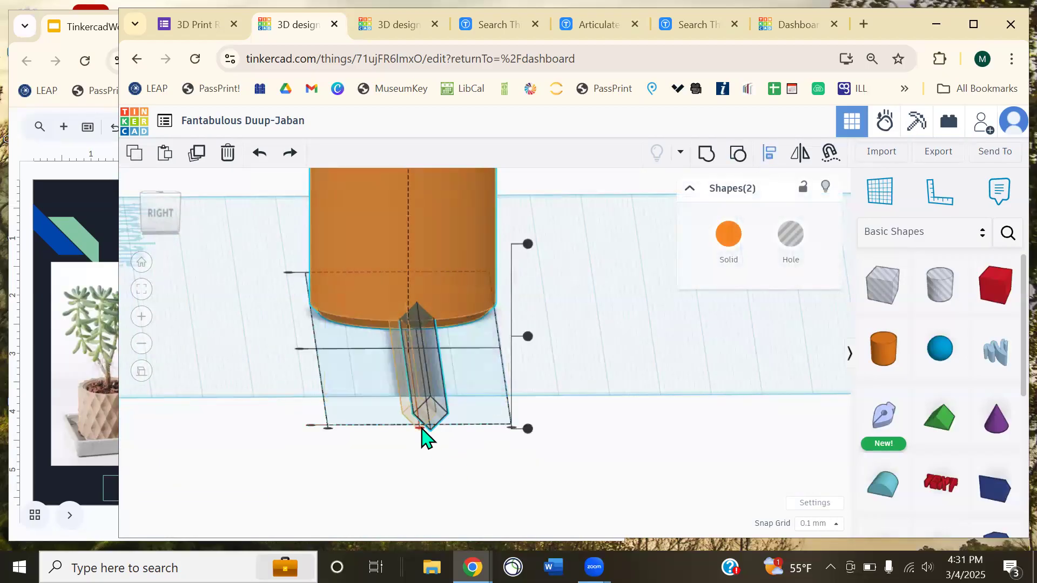
{"action": "left_click", "coordinate": [578, 388]}
{"action": "right_click_drag", "start_coordinate": [574, 381], "coordinate": [451, 342]}
{"action": "left_click", "coordinate": [412, 350]}
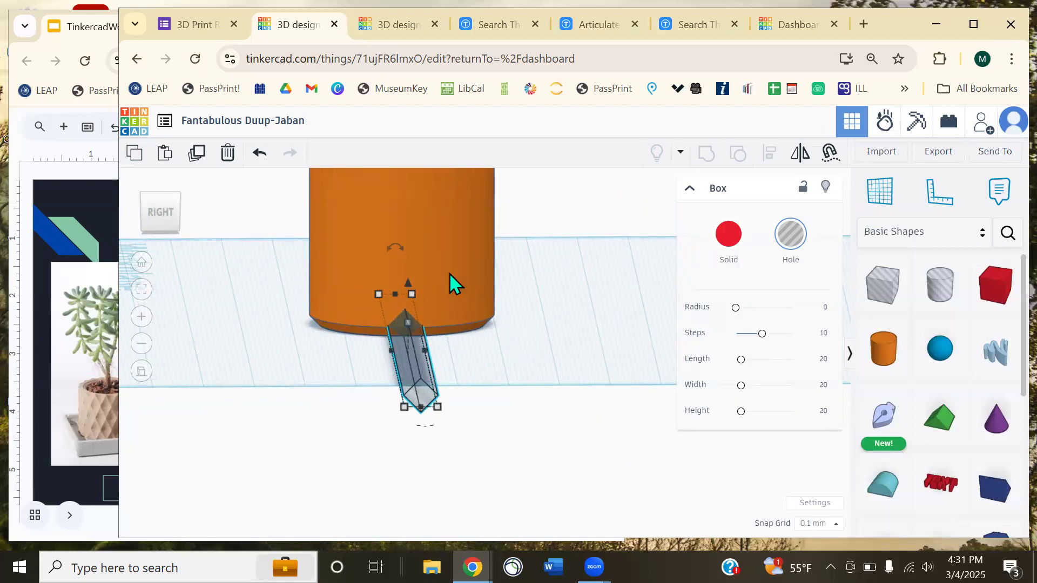
- Lower the hole box to -4.50 elevation so it passes through the cup's base
{"action": "left_click_drag", "start_coordinate": [408, 281], "coordinate": [427, 257]}
{"action": "left_click", "coordinate": [526, 261]}
{"action": "right_click_drag", "start_coordinate": [526, 262], "coordinate": [534, 291]}
{"action": "scroll", "coordinate": [497, 308], "scroll_direction": "up", "scroll_amount": 5}
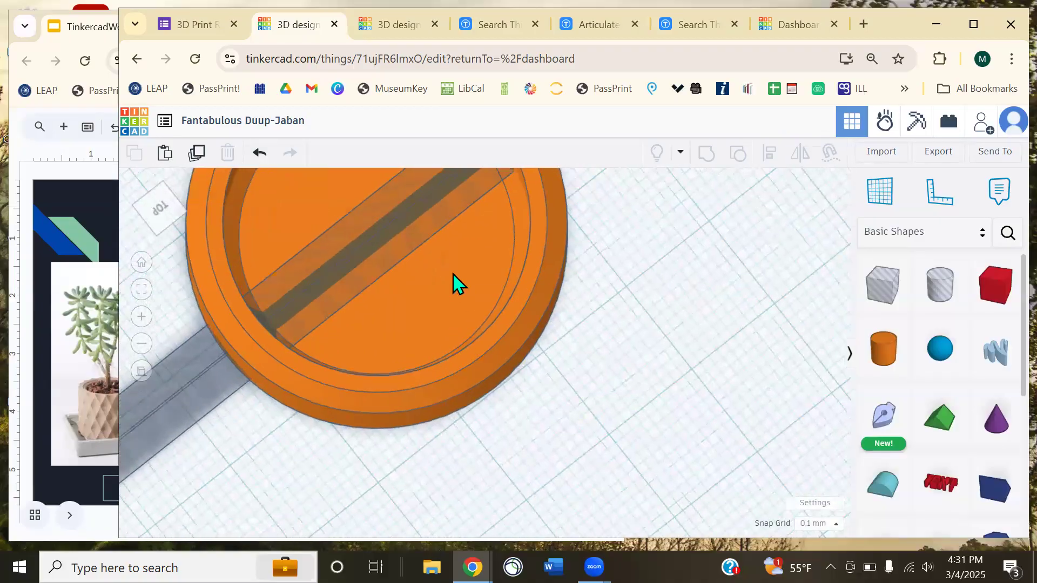
{"action": "right_click_drag", "start_coordinate": [410, 292], "coordinate": [462, 270]}
{"action": "left_click", "coordinate": [373, 265]}
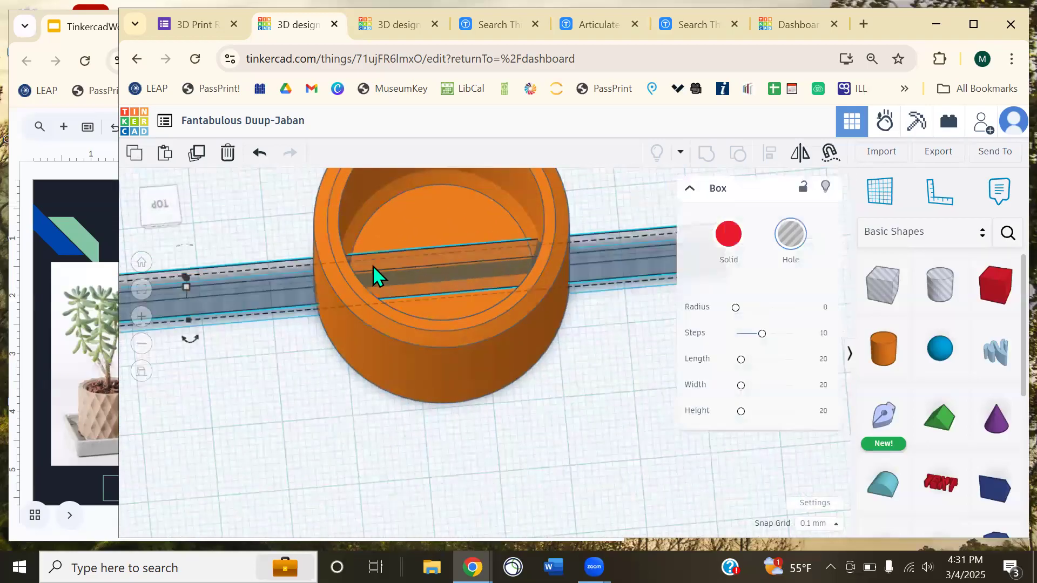
{"action": "mouse_move", "coordinate": [188, 279]}
{"action": "left_mouse_down"}
{"action": "mouse_move", "coordinate": [183, 268]}
{"action": "mouse_move", "coordinate": [191, 287]}
{"action": "mouse_move", "coordinate": [194, 276]}
{"action": "mouse_move", "coordinate": [200, 283]}
{"action": "left_mouse_up"}
{"action": "left_click", "coordinate": [323, 373]}
- Group the cup with the hole box, cutting a diamond notch through its lower wall
{"action": "right_click_drag", "start_coordinate": [323, 372], "coordinate": [485, 329]}
{"action": "right_click_drag", "start_coordinate": [399, 367], "coordinate": [435, 413]}
{"action": "left_click_drag", "start_coordinate": [278, 271], "coordinate": [540, 227]}
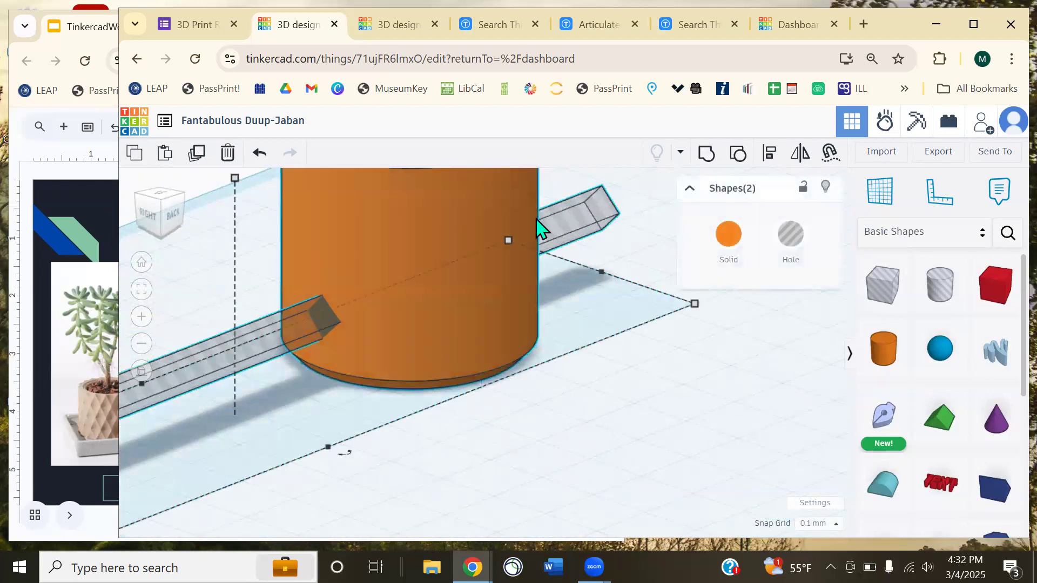
{"action": "left_click", "coordinate": [707, 154]}
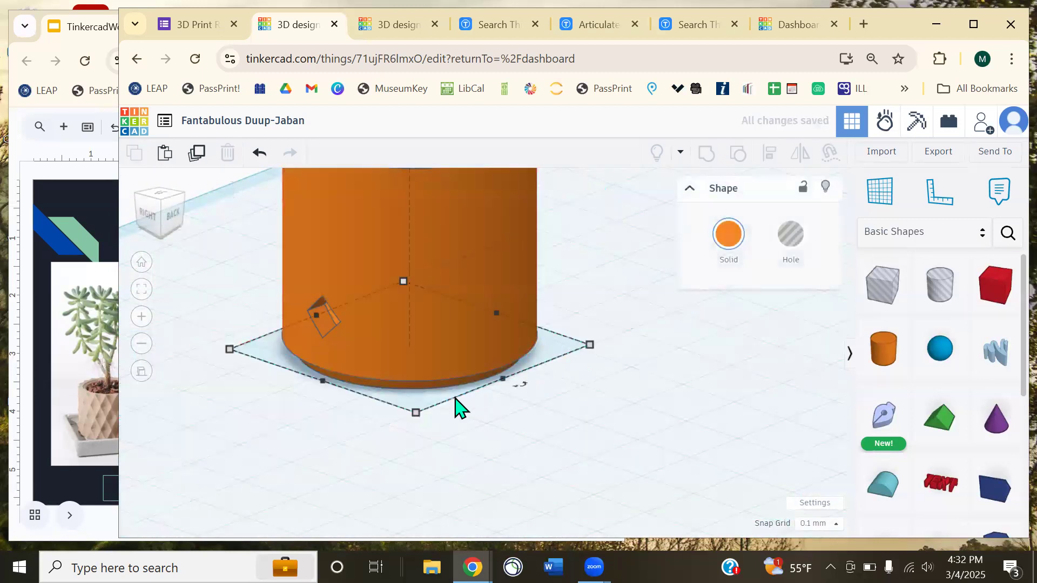
{"action": "left_click", "coordinate": [378, 412]}
{"action": "right_click_drag", "start_coordinate": [352, 413], "coordinate": [691, 314]}
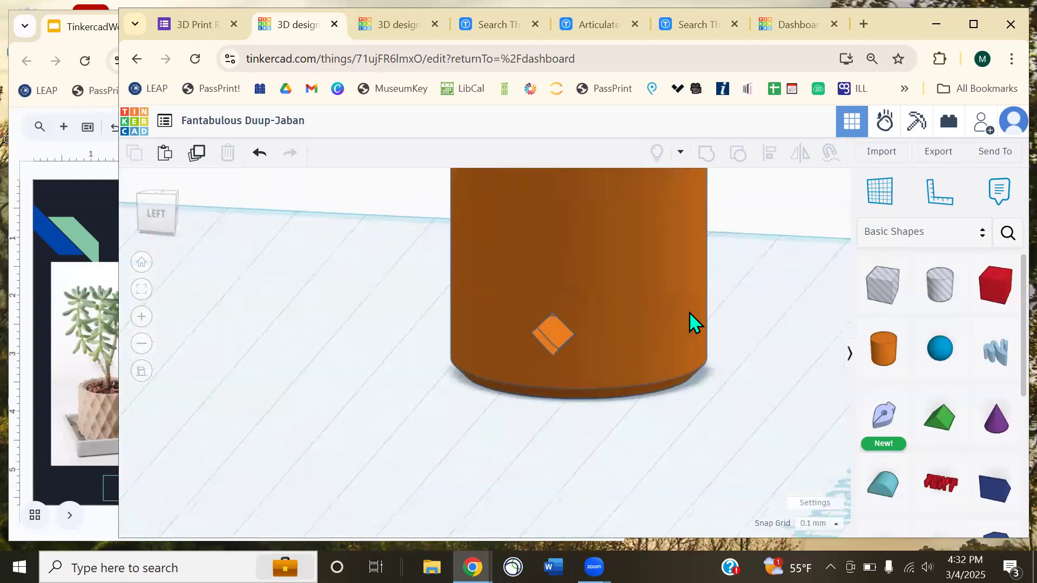
{"action": "left_click", "coordinate": [74, 196]}
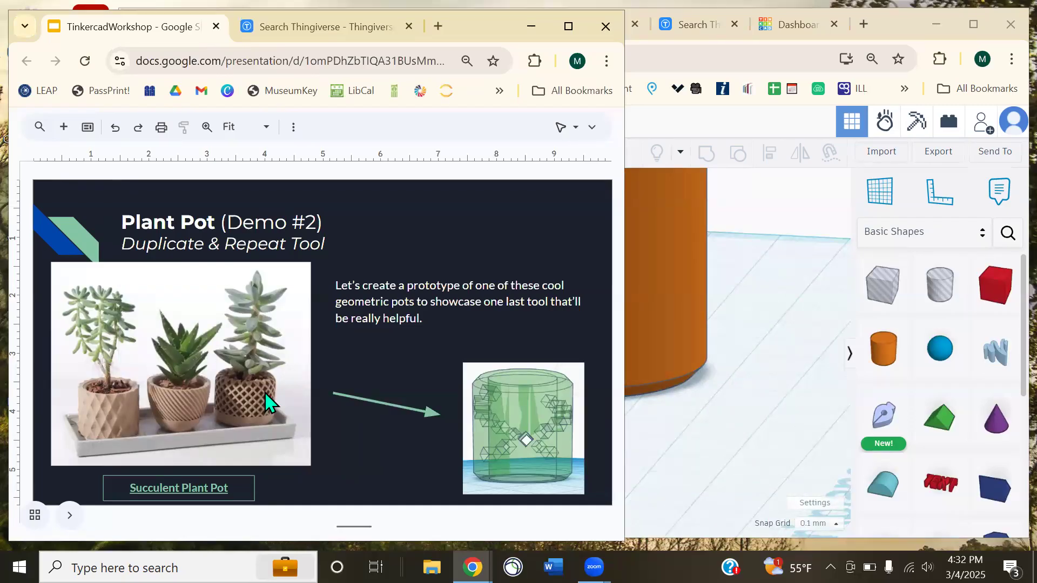
{"action": "left_click", "coordinate": [740, 335]}
- Ungroup the cup so the hole bar becomes a separate shape again
{"action": "left_click", "coordinate": [599, 356]}
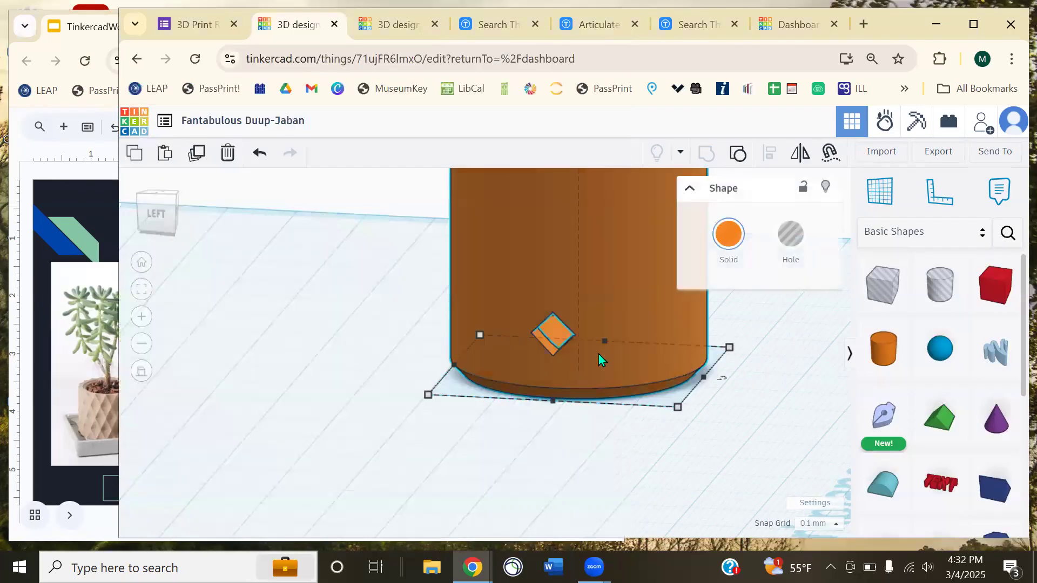
{"action": "middle_click_drag", "start_coordinate": [437, 411], "coordinate": [242, 356]}
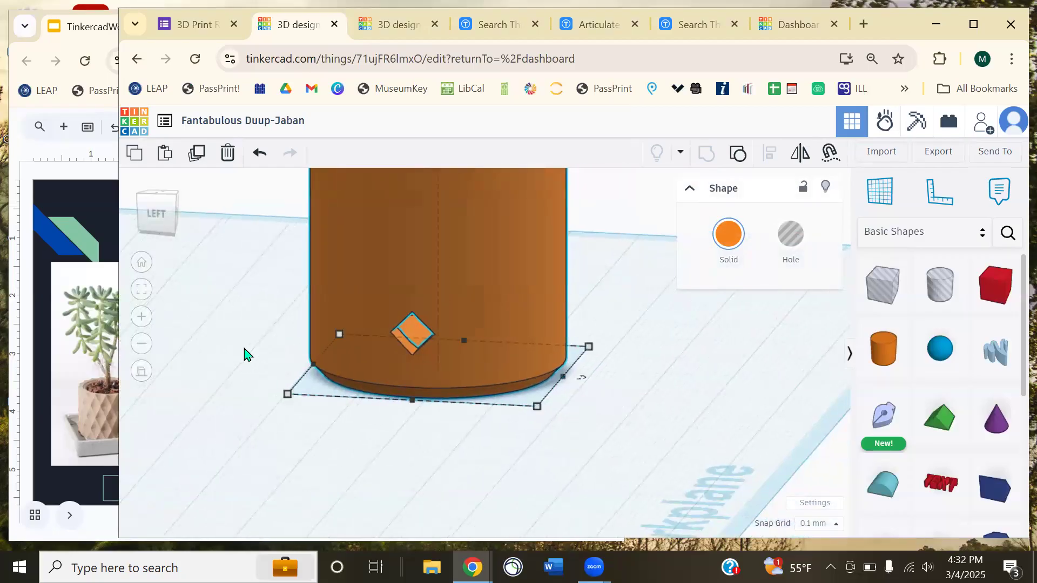
{"action": "scroll", "coordinate": [252, 357], "scroll_direction": "down", "scroll_amount": 3}
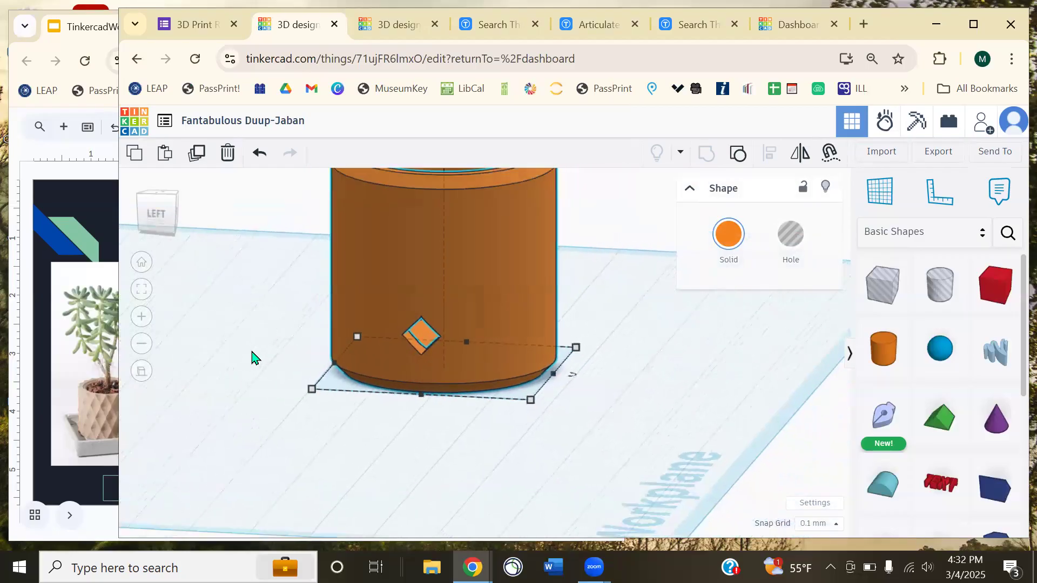
{"action": "left_click", "coordinate": [733, 160]}
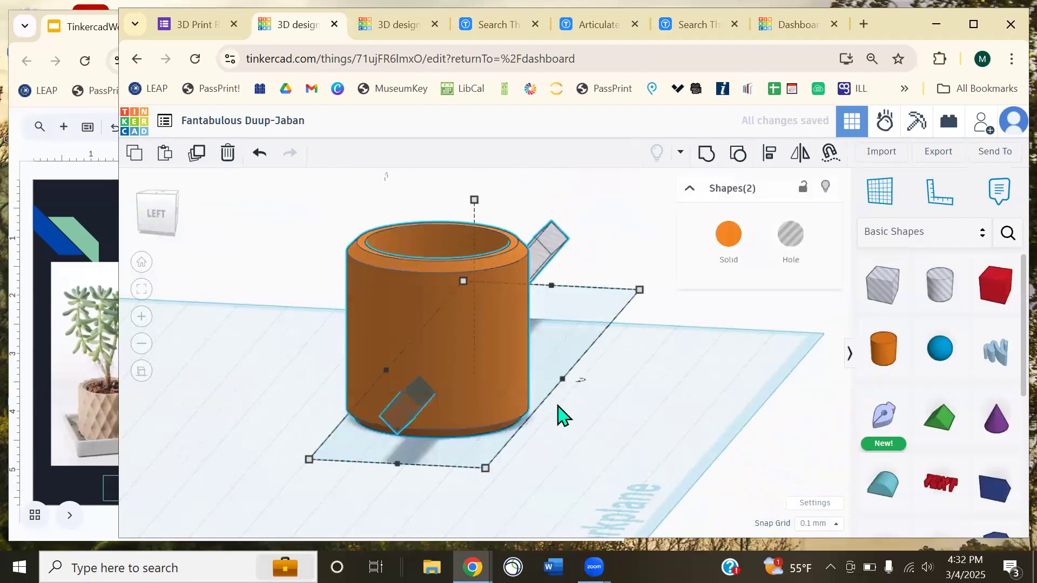
{"action": "left_click", "coordinate": [579, 397]}
- Nudge the long hole bar six steps left along its length through the cup
{"action": "mouse_move", "coordinate": [589, 354]}
{"action": "right_mouse_down"}
{"action": "mouse_move", "coordinate": [454, 419]}
{"action": "mouse_move", "coordinate": [424, 388]}
{"action": "mouse_move", "coordinate": [585, 335]}
{"action": "right_mouse_up"}
{"action": "left_click", "coordinate": [590, 328]}
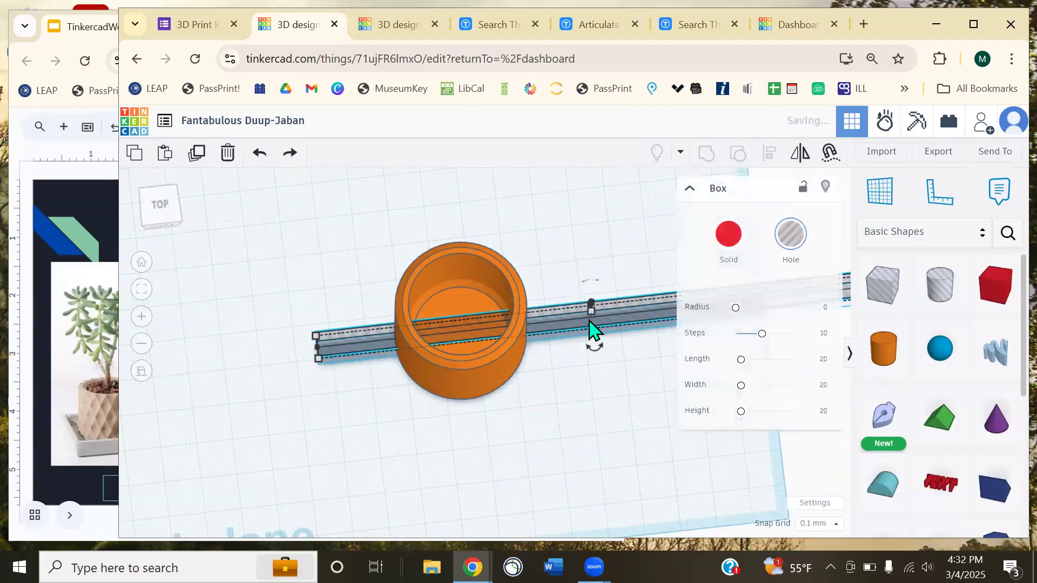
{"action": "key", "text": "Left"}
{"action": "key", "text": "Left"}
{"action": "key", "text": "Left"}
{"action": "key", "text": "Left"}
{"action": "key", "text": "Left"}
{"action": "key", "text": "Left"}
{"action": "key", "text": "Left"}
{"action": "key", "text": "Left"}
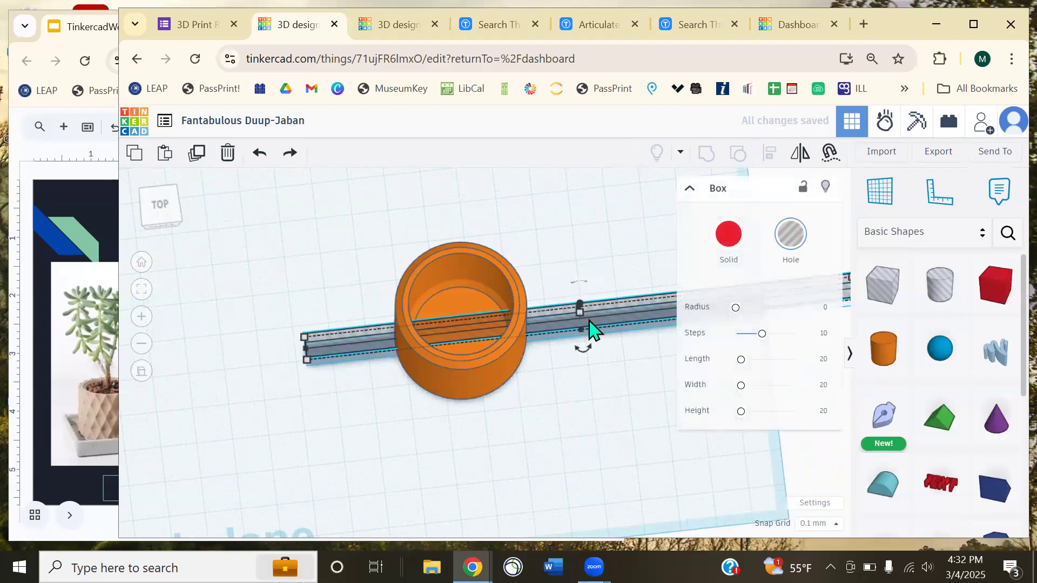
{"action": "key", "text": "Left"}
{"action": "key", "text": "Left"}
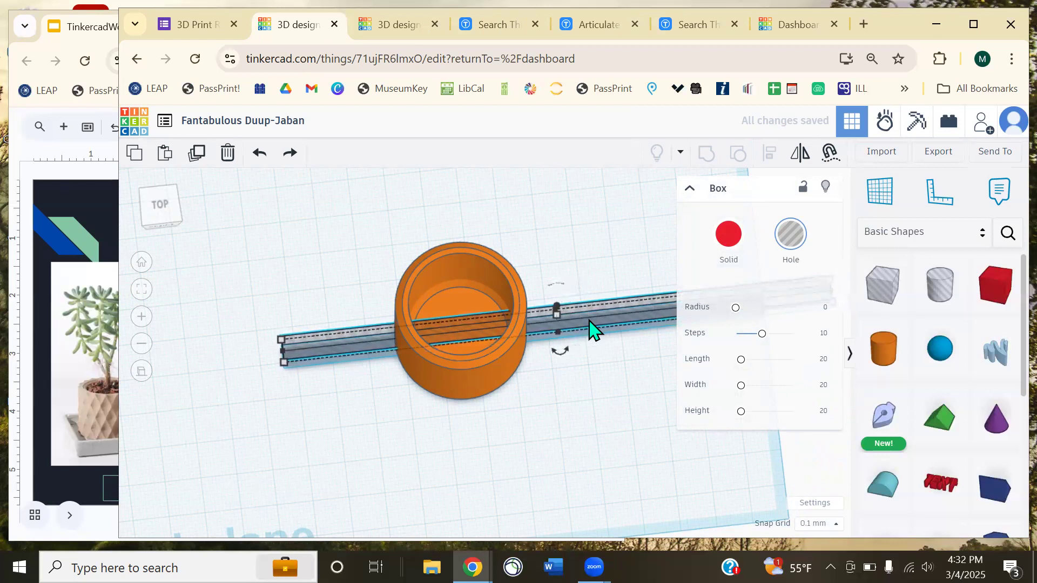
{"action": "key", "text": "Left"}
{"action": "key", "text": "Left"}
{"action": "key", "text": "Left"}
{"action": "key", "text": "Left"}
{"action": "key", "text": "Left"}
{"action": "key", "text": "Left"}
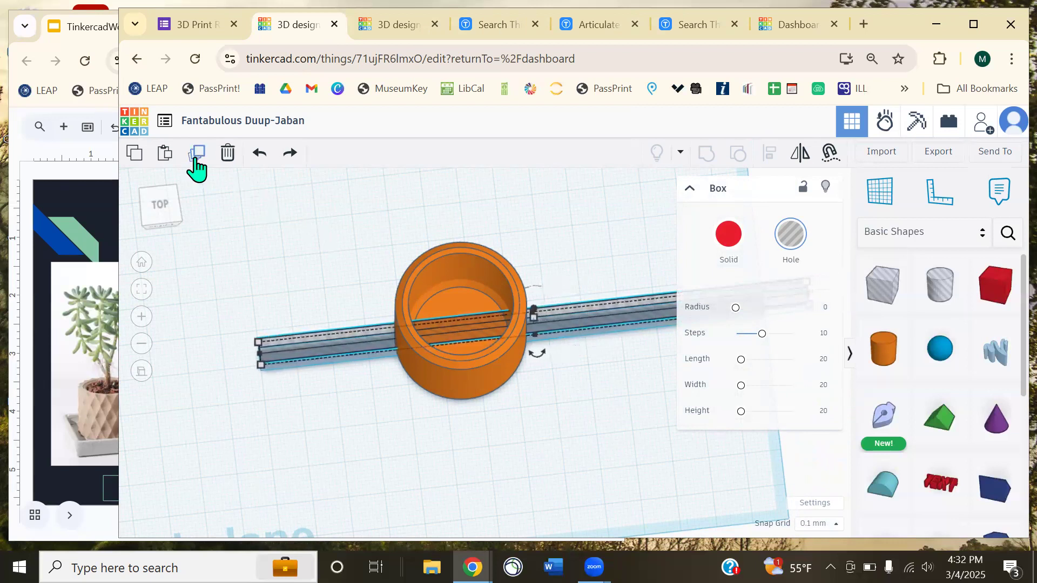
{"action": "key", "text": "Left"}
{"action": "key", "text": "Left"}
{"action": "key", "text": "Left"}
{"action": "key", "text": "Left"}
{"action": "key", "text": "Left"}
{"action": "key", "text": "Left"}
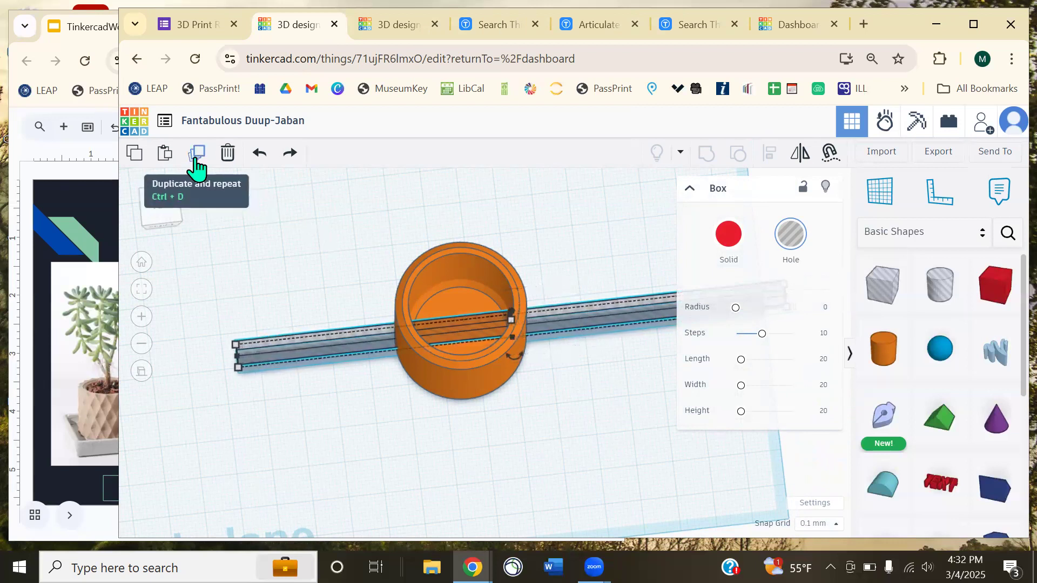
{"action": "key", "text": "Left"}
{"action": "key", "text": "Left"}
{"action": "key", "text": "Left"}
{"action": "key", "text": "Left"}
{"action": "key", "text": "Left"}
{"action": "key", "text": "Left"}
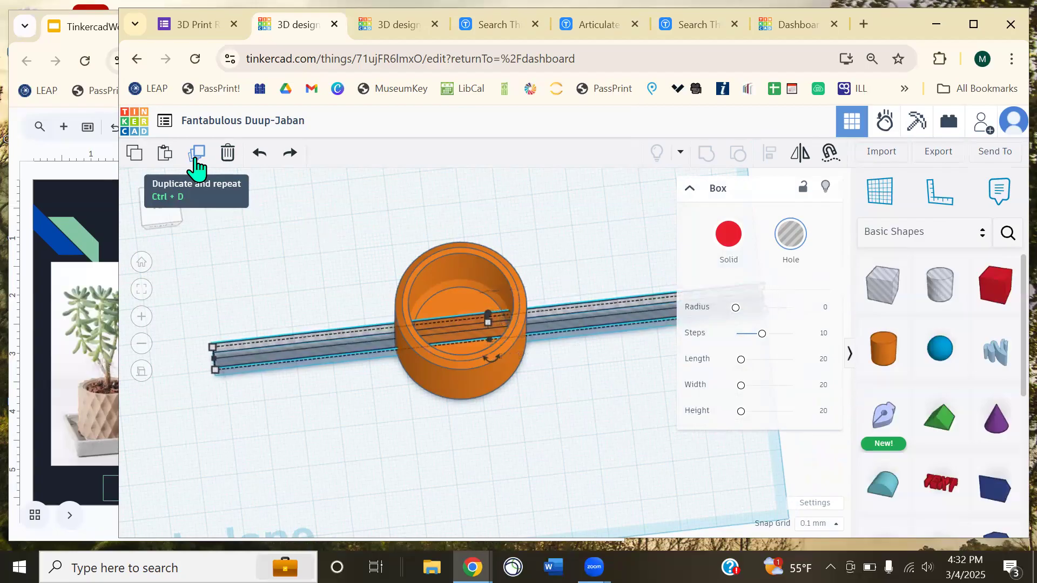
{"action": "key", "text": "Left"}
{"action": "key", "text": "Left"}
{"action": "key", "text": "Left"}
{"action": "key", "text": "Left"}
{"action": "key", "text": "Left"}
{"action": "key", "text": "Left"}
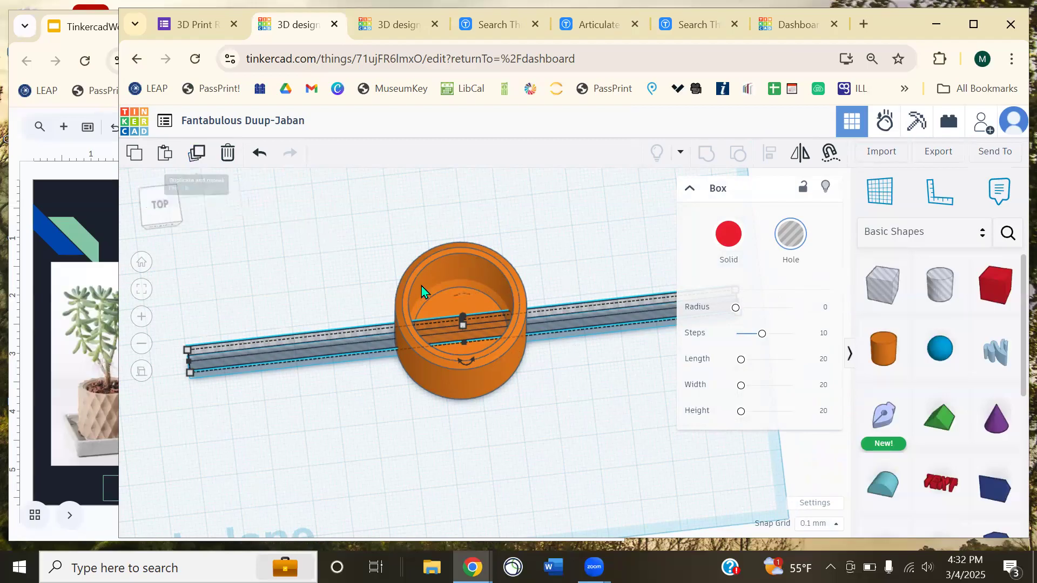
{"action": "left_click", "coordinate": [360, 265]}
{"action": "right_click_drag", "start_coordinate": [477, 338], "coordinate": [540, 329]}
{"action": "scroll", "coordinate": [594, 299], "scroll_direction": "up", "scroll_amount": 4}
{"action": "scroll", "coordinate": [521, 322], "scroll_direction": "down", "scroll_amount": 4}
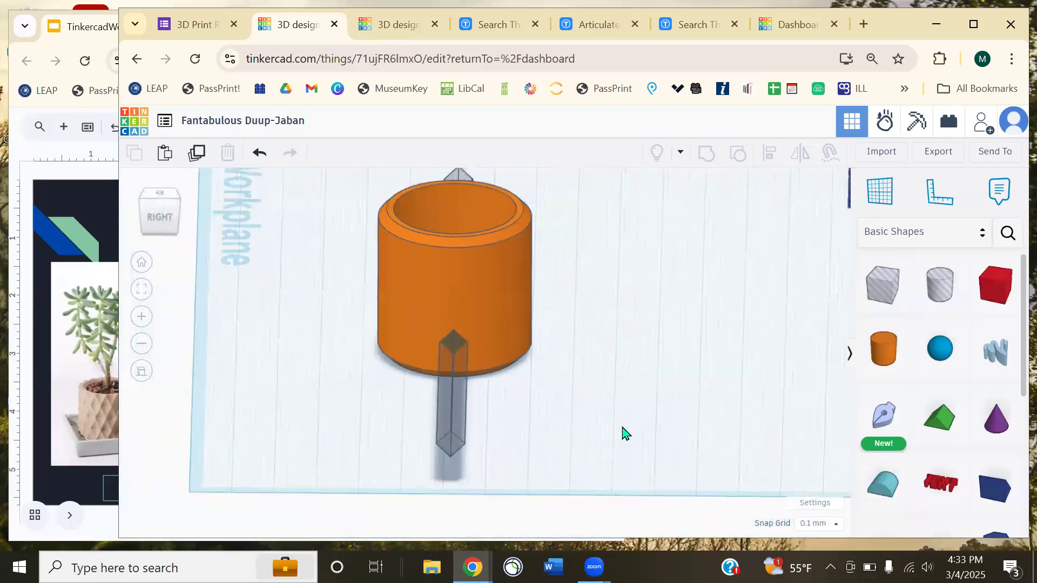
- Make two in-place duplicates of the hole bar
{"action": "left_click", "coordinate": [443, 402]}
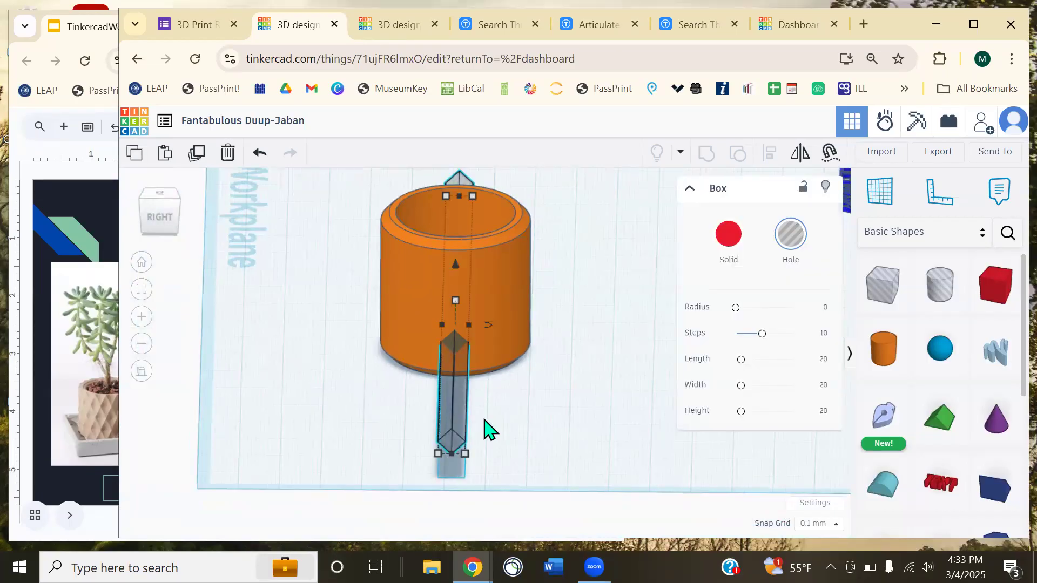
{"action": "left_click", "coordinate": [198, 156]}
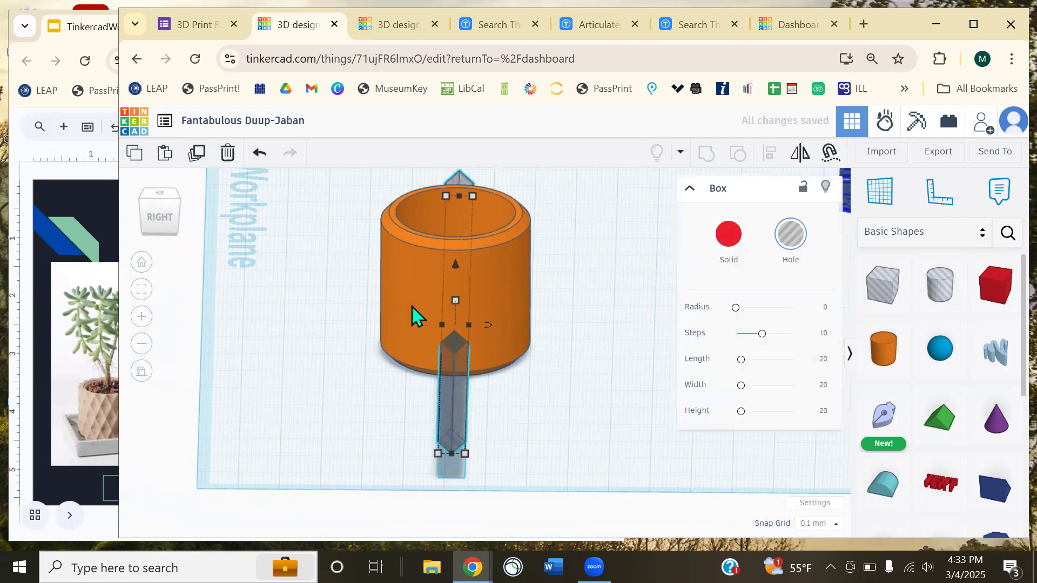
{"action": "scroll", "coordinate": [486, 405], "scroll_direction": "up", "scroll_amount": 5}
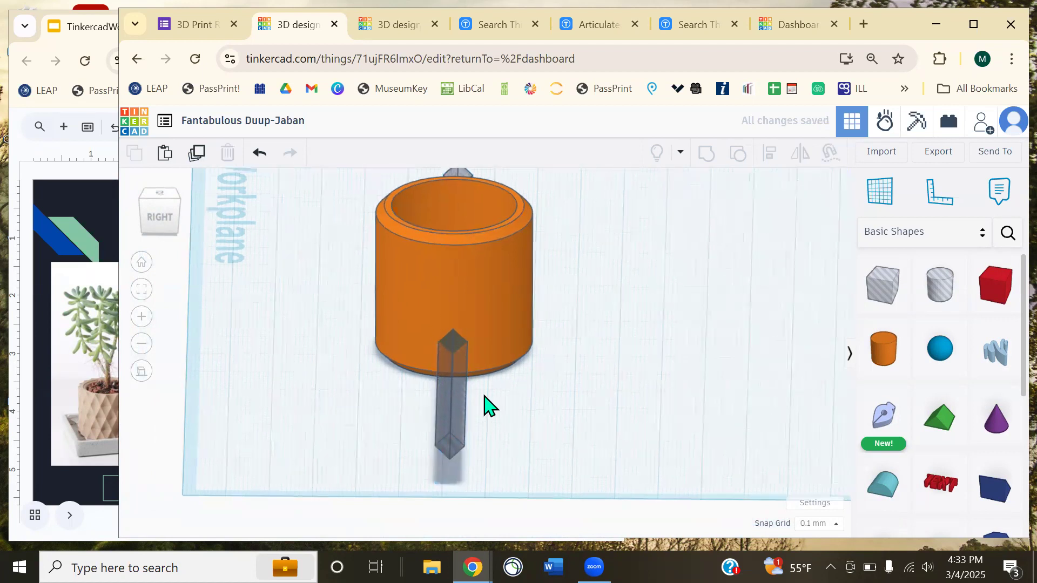
{"action": "left_click", "coordinate": [204, 157]}
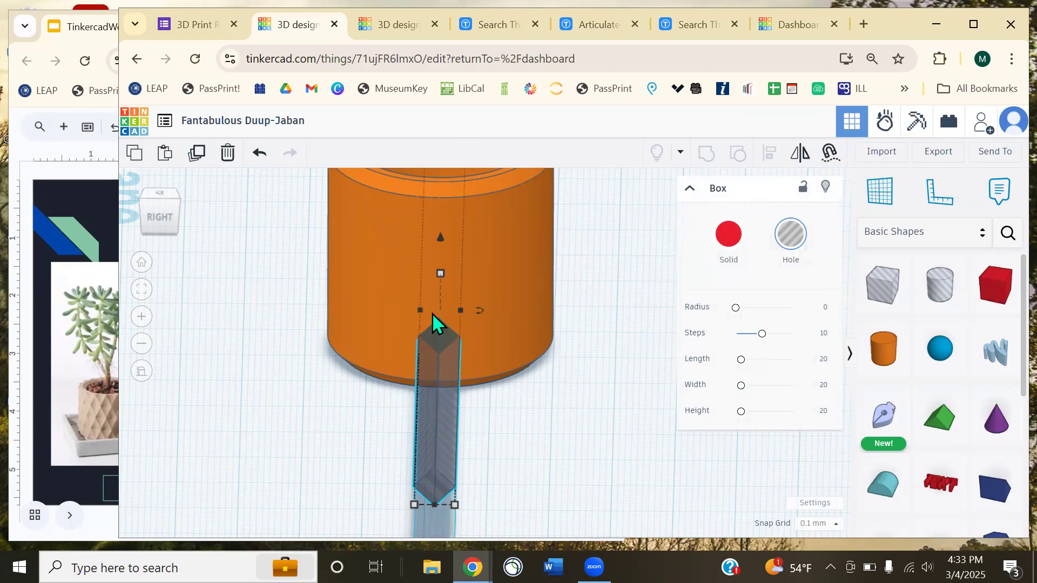
{"action": "middle_click_drag", "start_coordinate": [546, 392], "coordinate": [520, 385]}
{"action": "right_click_drag", "start_coordinate": [520, 384], "coordinate": [576, 419]}
{"action": "left_click", "coordinate": [576, 419]}
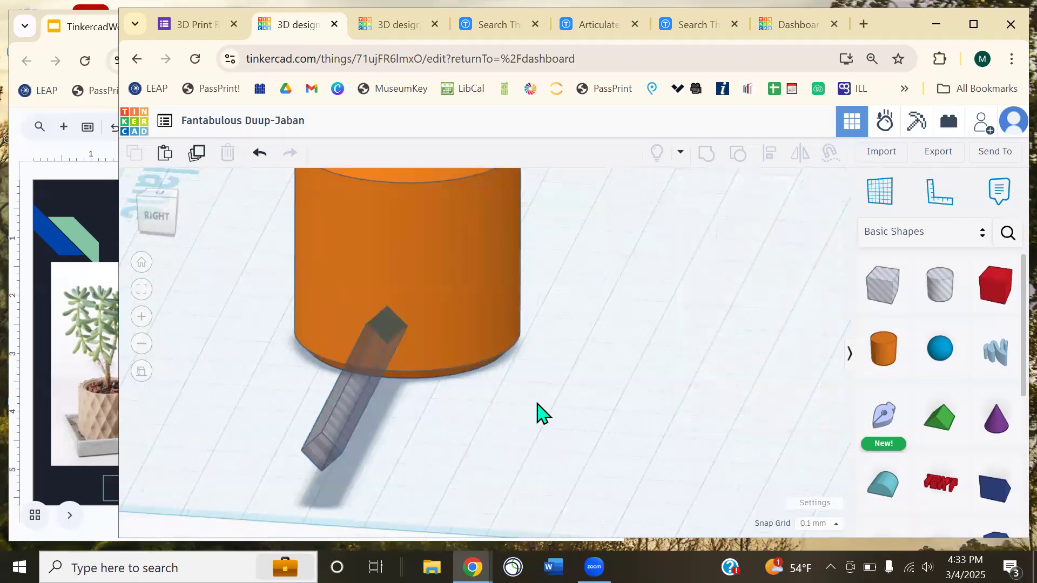
- Duplicate the hole box and rotate the copy -45° around the cylinder
{"action": "left_click", "coordinate": [350, 397]}
{"action": "left_click", "coordinate": [195, 156]}
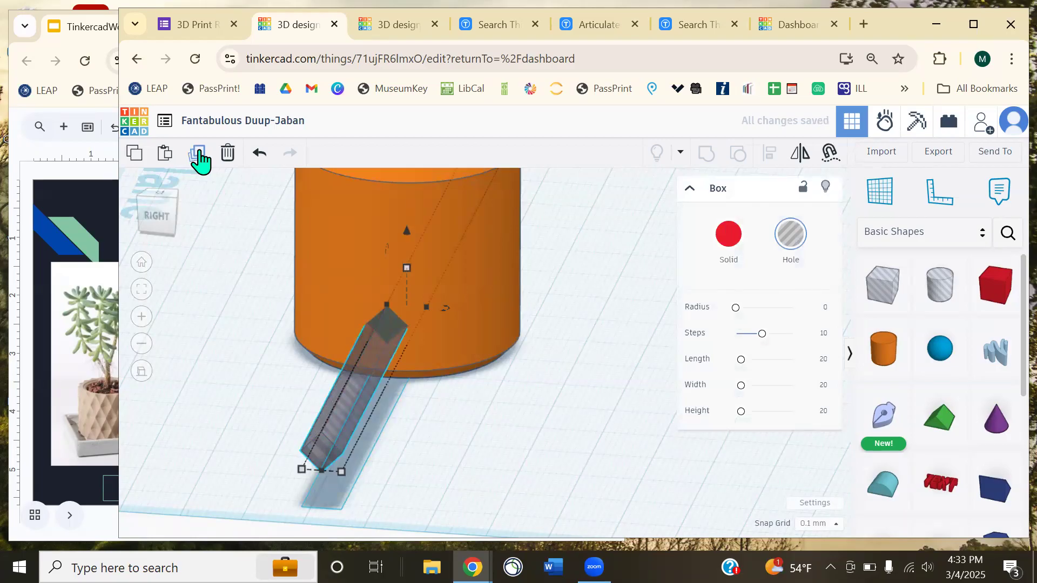
{"action": "left_click_drag", "start_coordinate": [446, 306], "coordinate": [204, 326]}
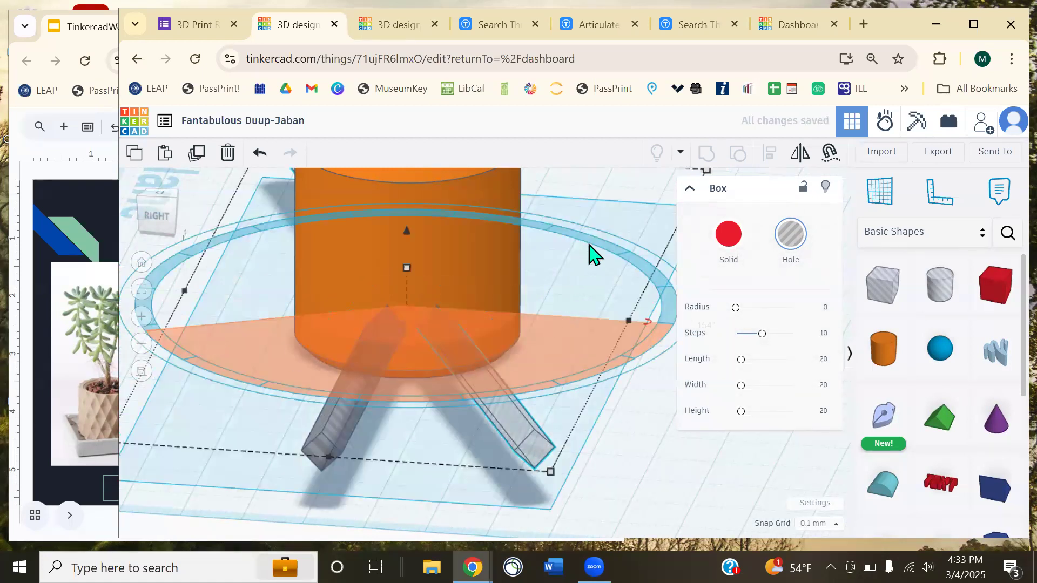
{"action": "right_click_drag", "start_coordinate": [621, 218], "coordinate": [554, 244]}
{"action": "scroll", "coordinate": [599, 218], "scroll_direction": "down", "scroll_amount": 4}
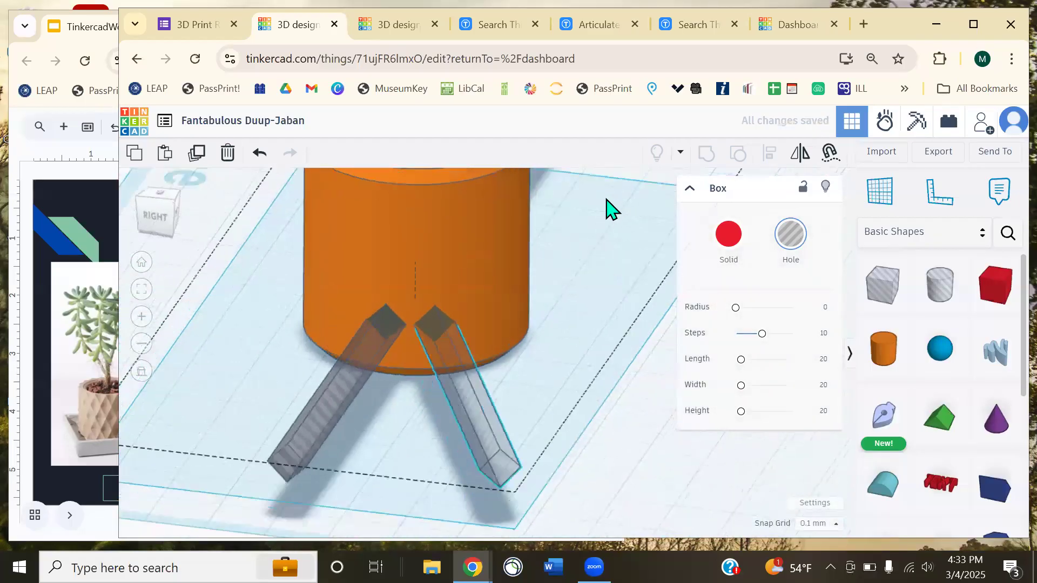
- Repeat the rotated copy five more times to complete the ring of bars around the pot
{"action": "left_click", "coordinate": [199, 155]}
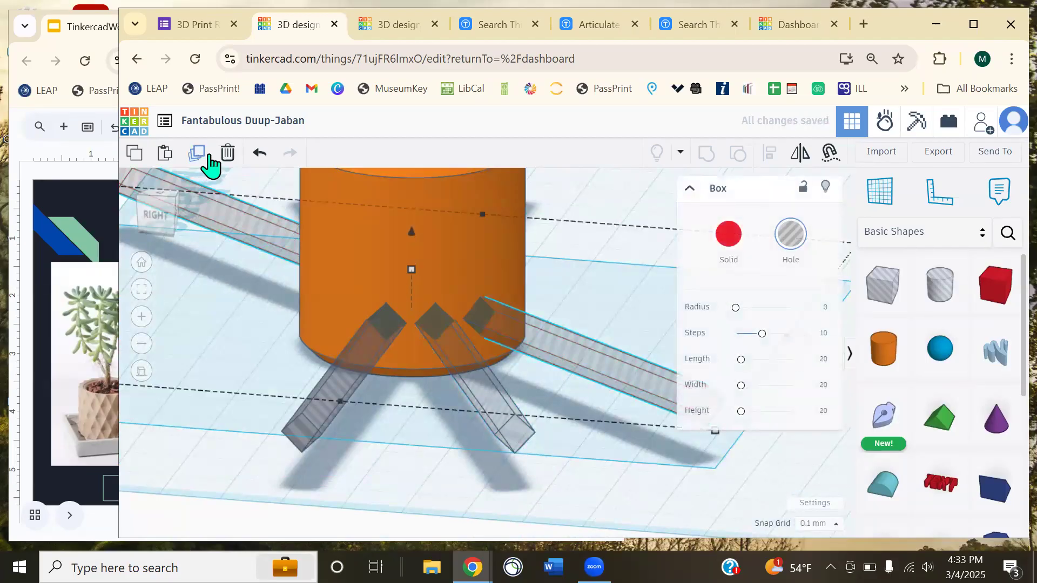
{"action": "left_click", "coordinate": [210, 162]}
{"action": "right_click_drag", "start_coordinate": [606, 236], "coordinate": [319, 197]}
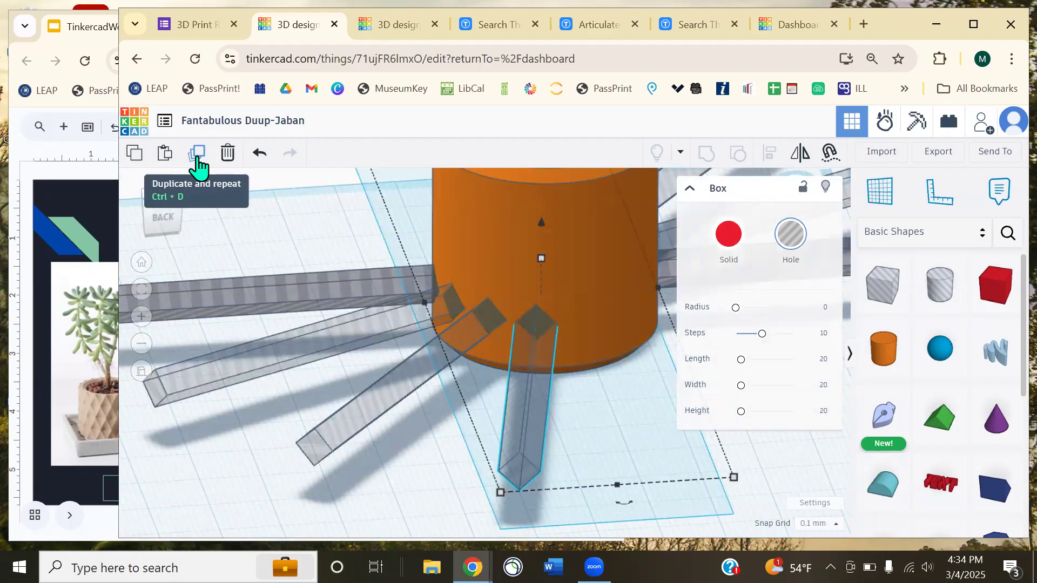
{"action": "left_click", "coordinate": [197, 164]}
{"action": "right_click_drag", "start_coordinate": [388, 358], "coordinate": [227, 361]}
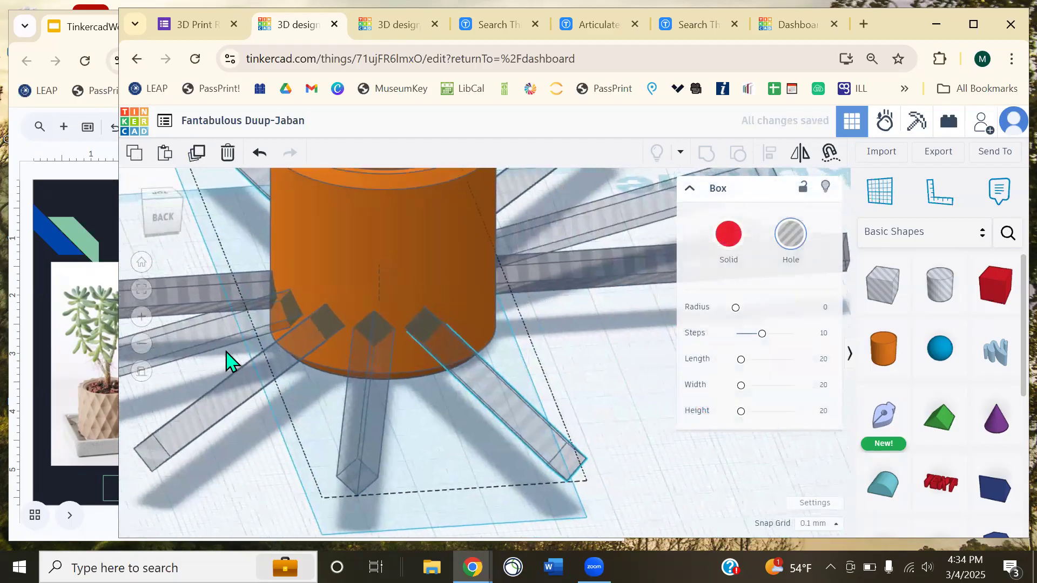
{"action": "left_click", "coordinate": [198, 157]}
{"action": "right_click_drag", "start_coordinate": [612, 330], "coordinate": [284, 185]}
{"action": "left_click", "coordinate": [199, 157]}
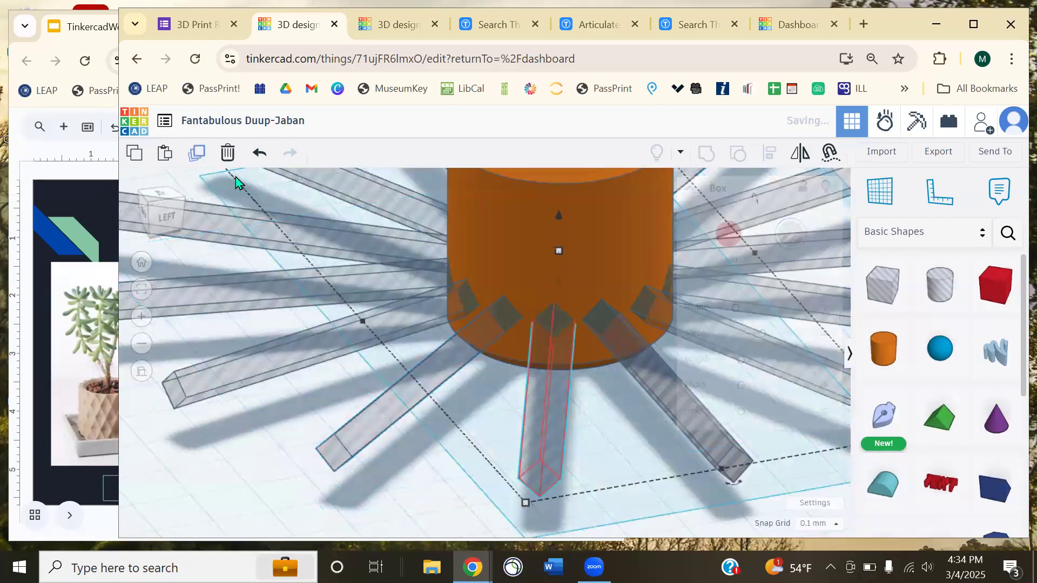
{"action": "left_click", "coordinate": [485, 505]}
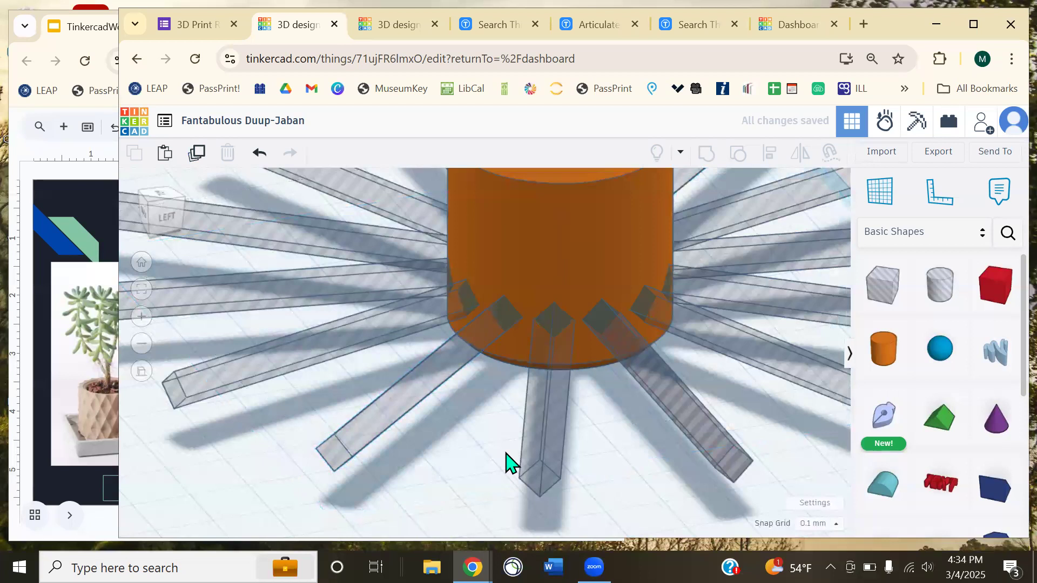
{"action": "right_click_drag", "start_coordinate": [542, 422], "coordinate": [466, 482]}
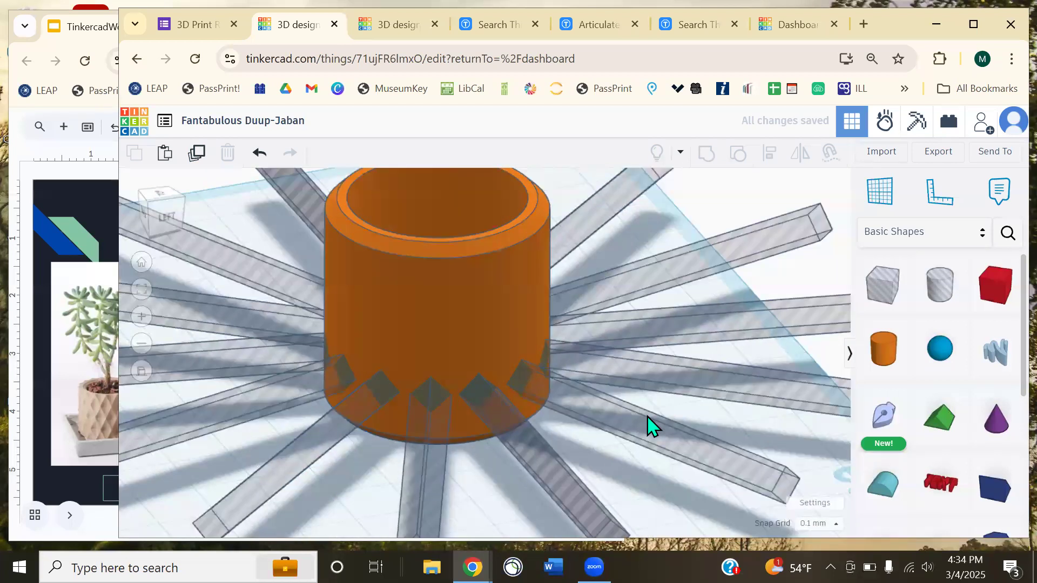
{"action": "left_click_drag", "start_coordinate": [682, 484], "coordinate": [695, 268]}
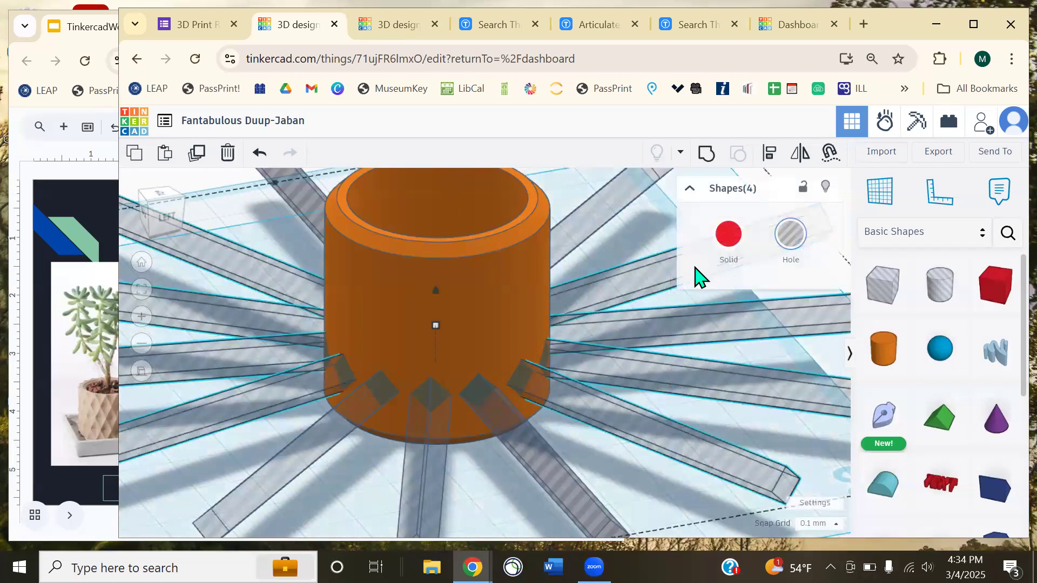
- From a top-down view, marquee-select the bars across the whole ring
{"action": "scroll", "coordinate": [276, 264], "scroll_direction": "down", "scroll_amount": 4}
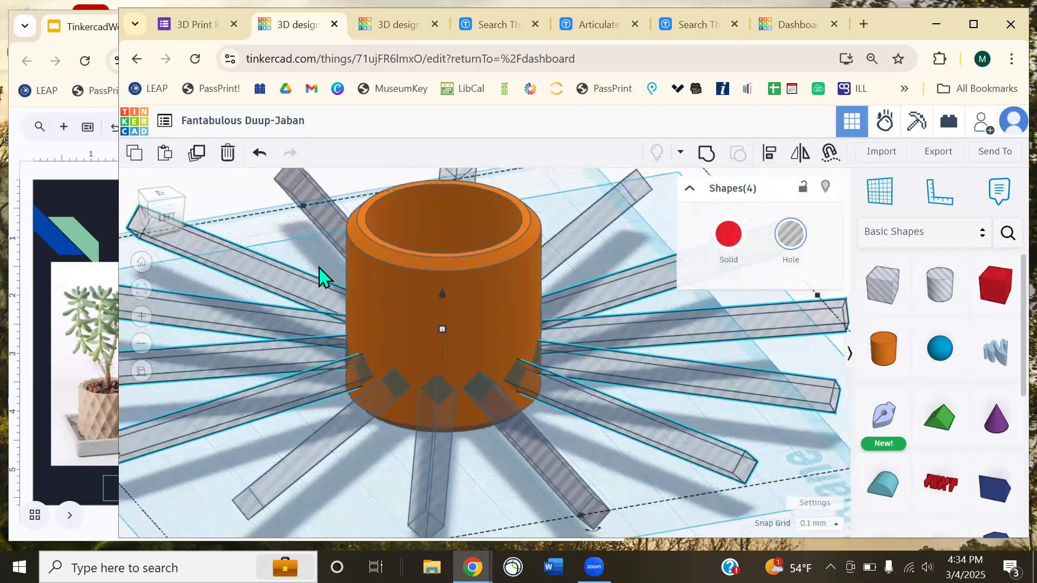
{"action": "left_click", "coordinate": [425, 211]}
{"action": "right_click_drag", "start_coordinate": [425, 211], "coordinate": [471, 299]}
{"action": "left_click_drag", "start_coordinate": [682, 459], "coordinate": [578, 169]}
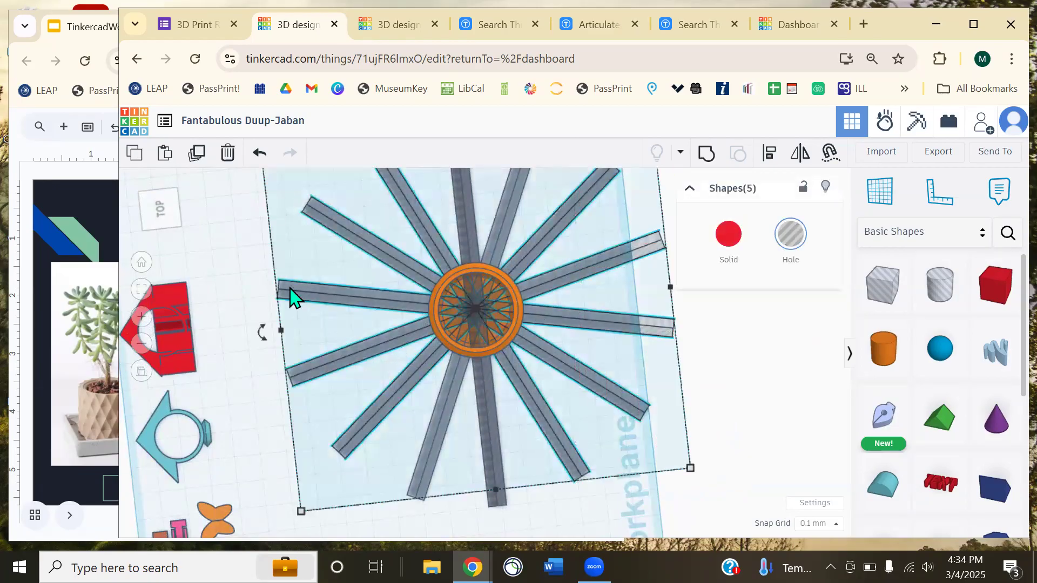
{"action": "left_click_drag", "start_coordinate": [246, 195], "coordinate": [366, 465], "text": "shift"}
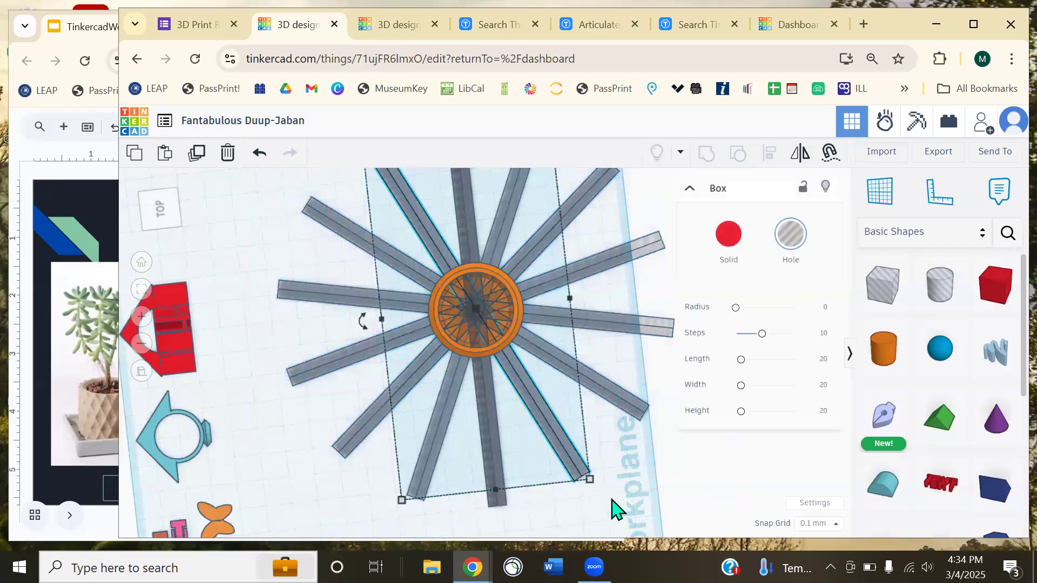
{"action": "left_click", "coordinate": [635, 478]}
{"action": "left_click_drag", "start_coordinate": [699, 474], "coordinate": [294, 154]}
- Reselect the full ring of bars, duplicate it and raise the copy up the pot's side
{"action": "right_click_drag", "start_coordinate": [723, 386], "coordinate": [397, 299]}
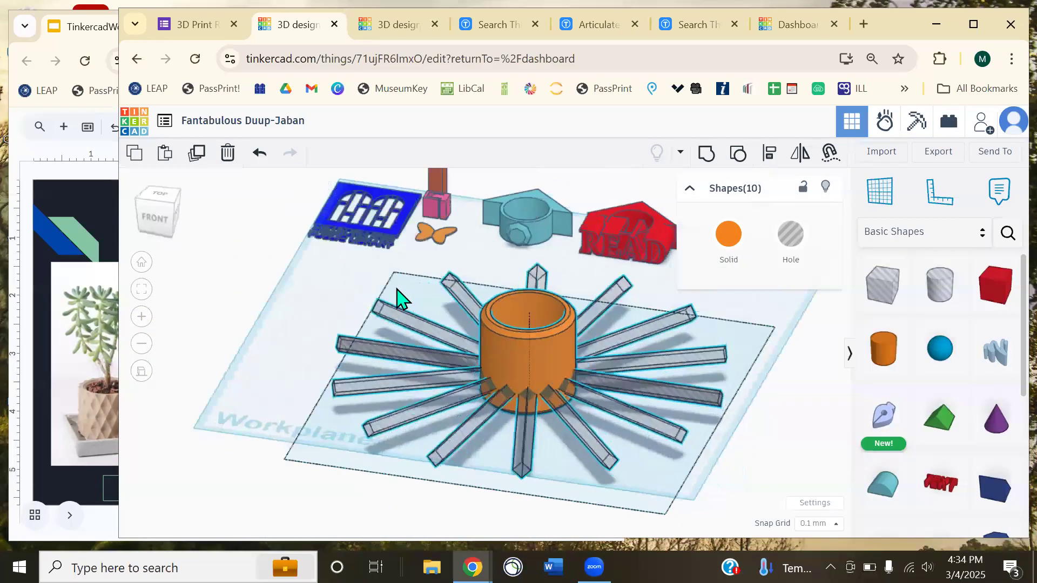
{"action": "scroll", "coordinate": [581, 364], "scroll_direction": "up", "scroll_amount": 4}
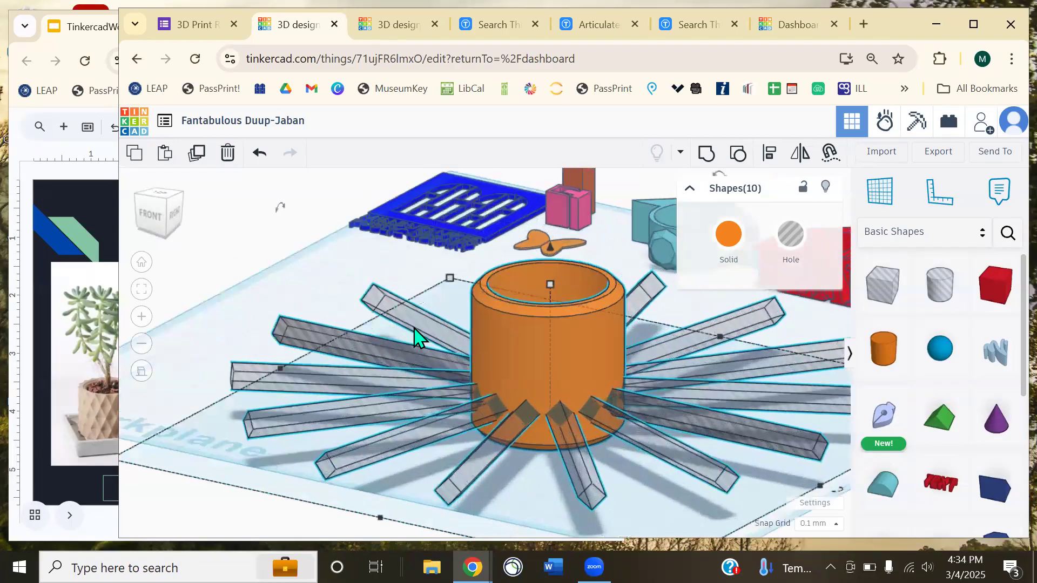
{"action": "middle_click_drag", "start_coordinate": [415, 338], "coordinate": [318, 301]}
{"action": "left_click", "coordinate": [707, 496]}
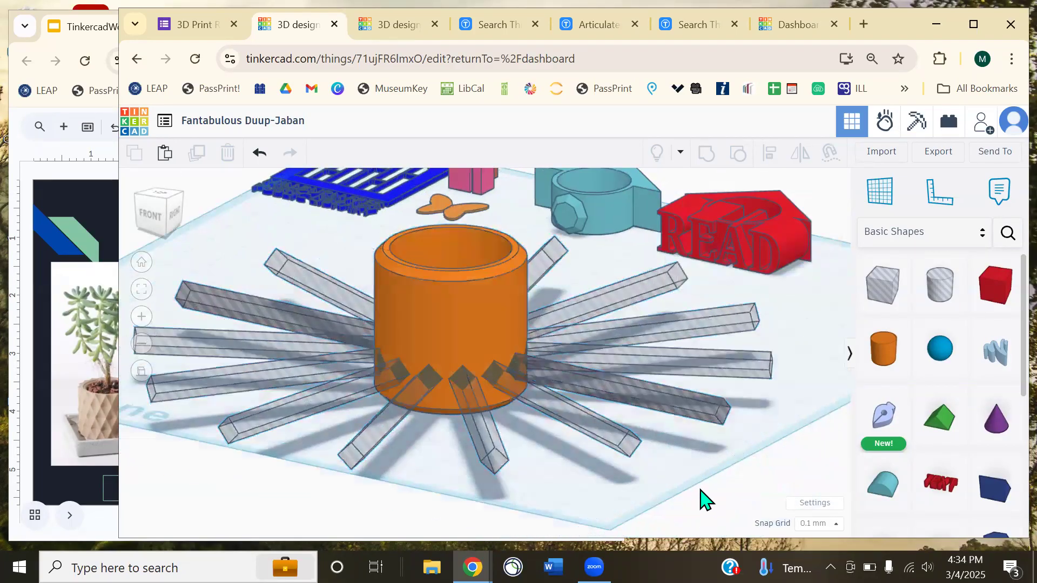
{"action": "left_click_drag", "start_coordinate": [573, 419], "coordinate": [249, 289]}
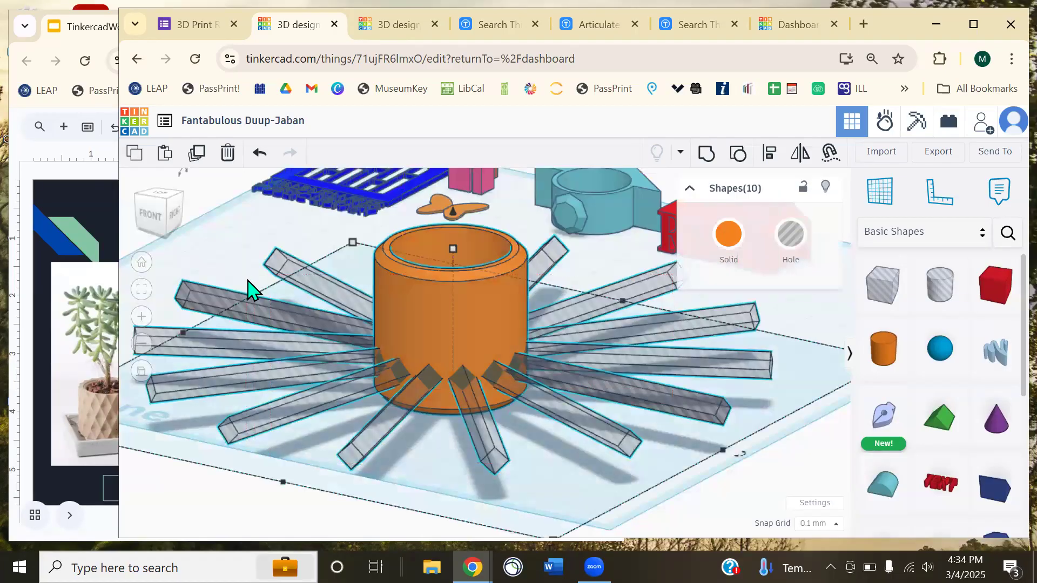
{"action": "left_click", "coordinate": [196, 162]}
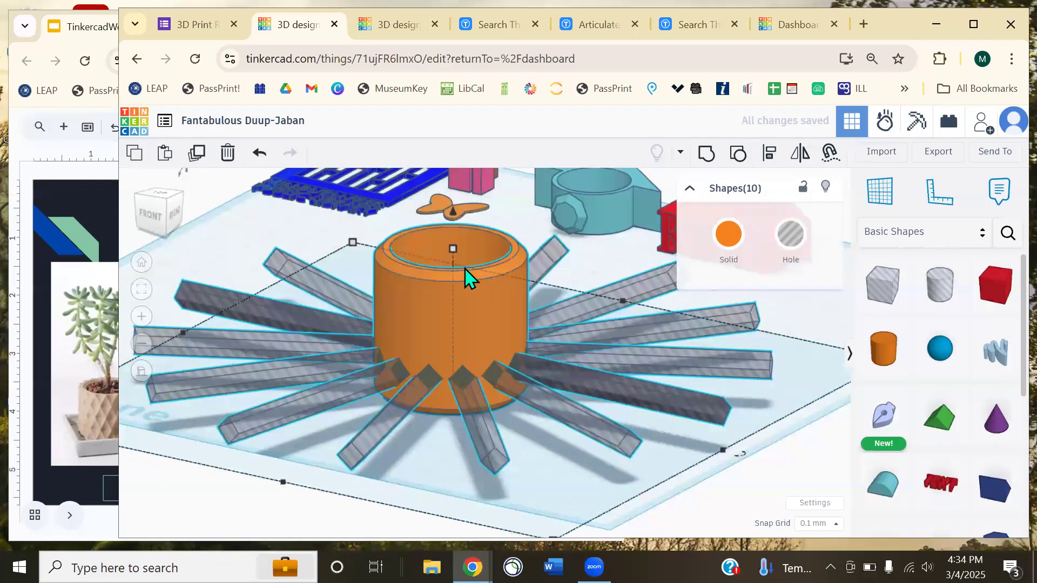
{"action": "left_click_drag", "start_coordinate": [452, 218], "coordinate": [483, 155]}
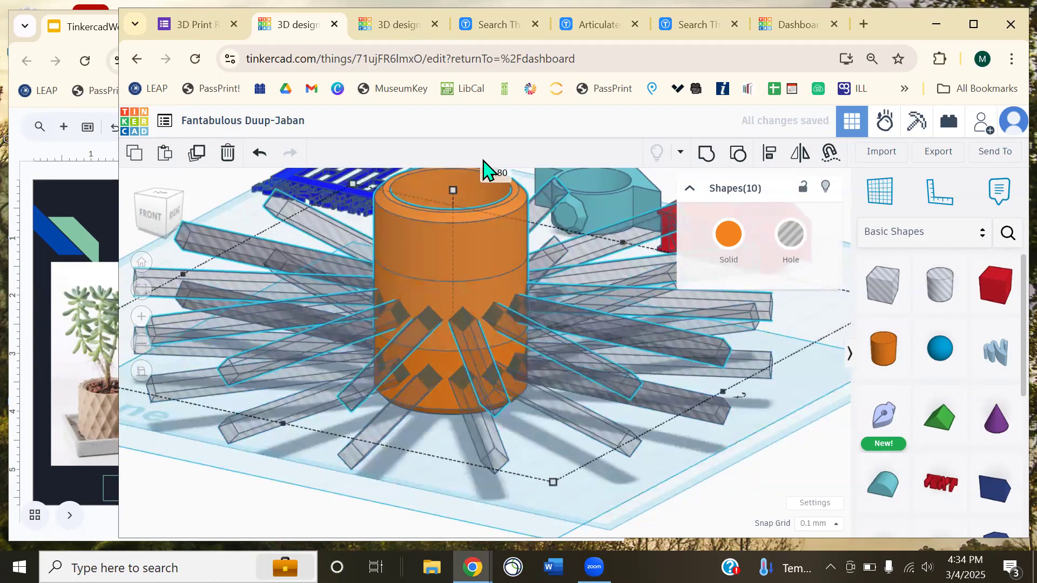
- Undo the lifted copy, select all bars except the pot, and undo a trial move
{"action": "key", "text": "ctrl+z"}
{"action": "left_click", "coordinate": [264, 237]}
{"action": "right_click_drag", "start_coordinate": [230, 246], "coordinate": [254, 266]}
{"action": "left_click_drag", "start_coordinate": [391, 301], "coordinate": [672, 535]}
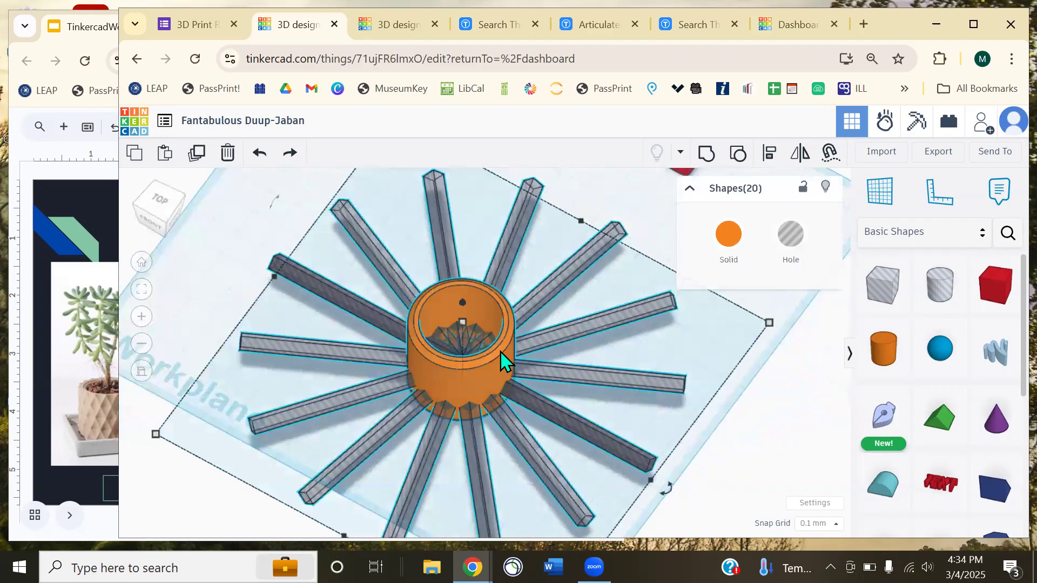
{"action": "left_click", "coordinate": [497, 365], "text": "shift"}
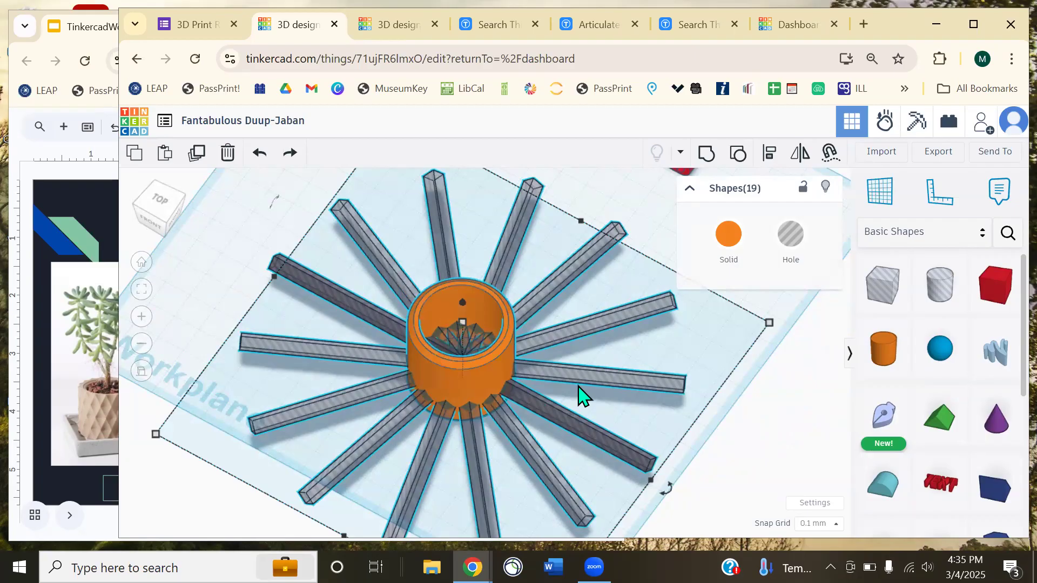
{"action": "left_click_drag", "start_coordinate": [570, 375], "coordinate": [619, 388]}
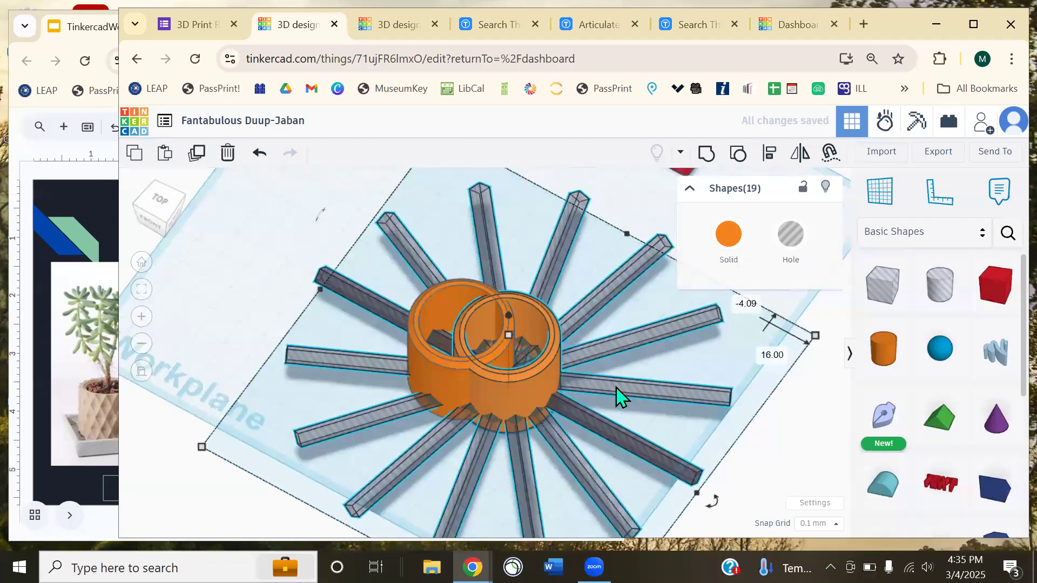
{"action": "key", "text": "ctrl+z"}
- Delete an accidental cylinder copy, reselect the bars without the pot, and undo another trial move
{"action": "left_click", "coordinate": [213, 303]}
{"action": "left_click_drag", "start_coordinate": [442, 373], "coordinate": [737, 424], "text": "alt"}
{"action": "key", "text": "Delete"}
{"action": "left_click_drag", "start_coordinate": [258, 198], "coordinate": [613, 503]}
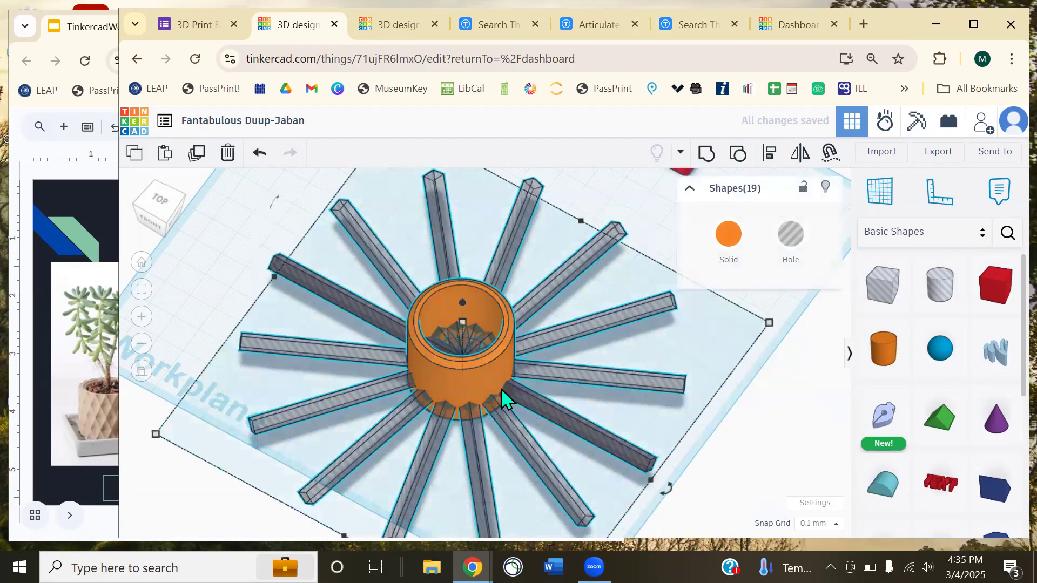
{"action": "left_click", "coordinate": [485, 374], "text": "shift"}
{"action": "left_click_drag", "start_coordinate": [571, 348], "coordinate": [569, 319]}
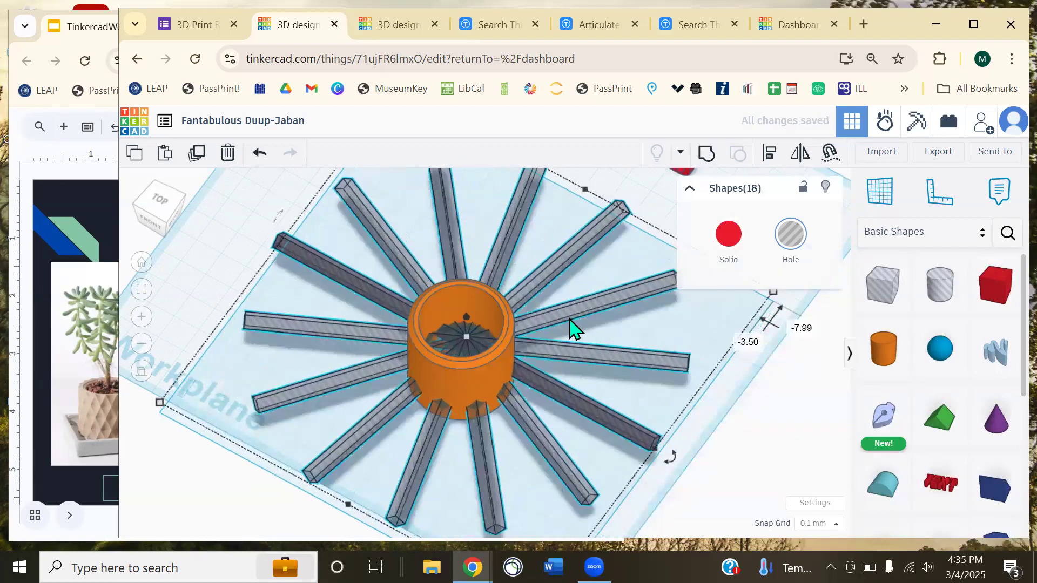
{"action": "key", "text": "ctrl+z"}
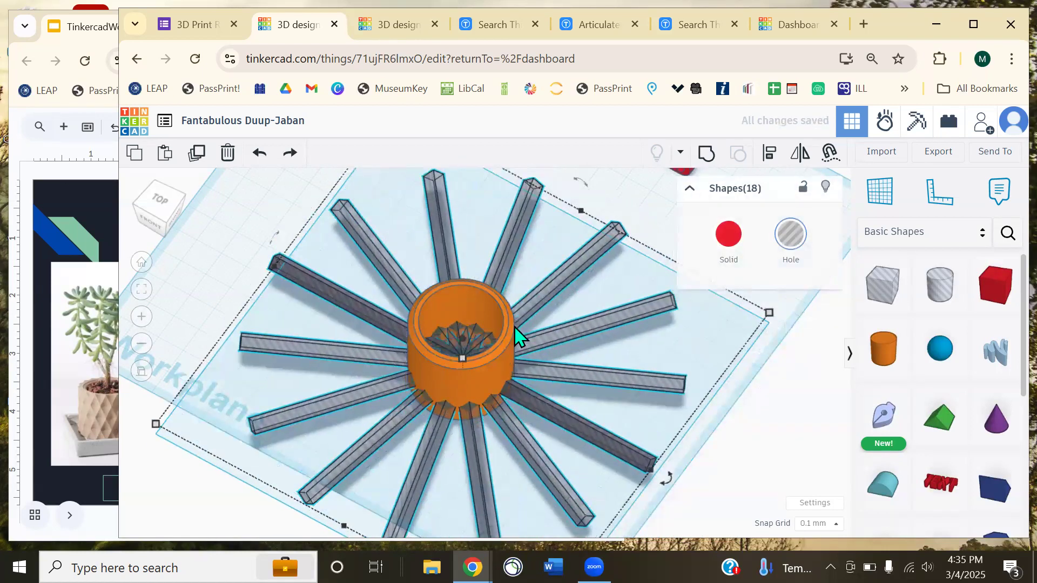
- Duplicate the 18 bars, raise the copy to 6.00 elevation and rotate it between the lower bars
{"action": "left_click", "coordinate": [198, 154]}
{"action": "right_click_drag", "start_coordinate": [740, 417], "coordinate": [688, 382]}
{"action": "left_click_drag", "start_coordinate": [458, 307], "coordinate": [460, 296]}
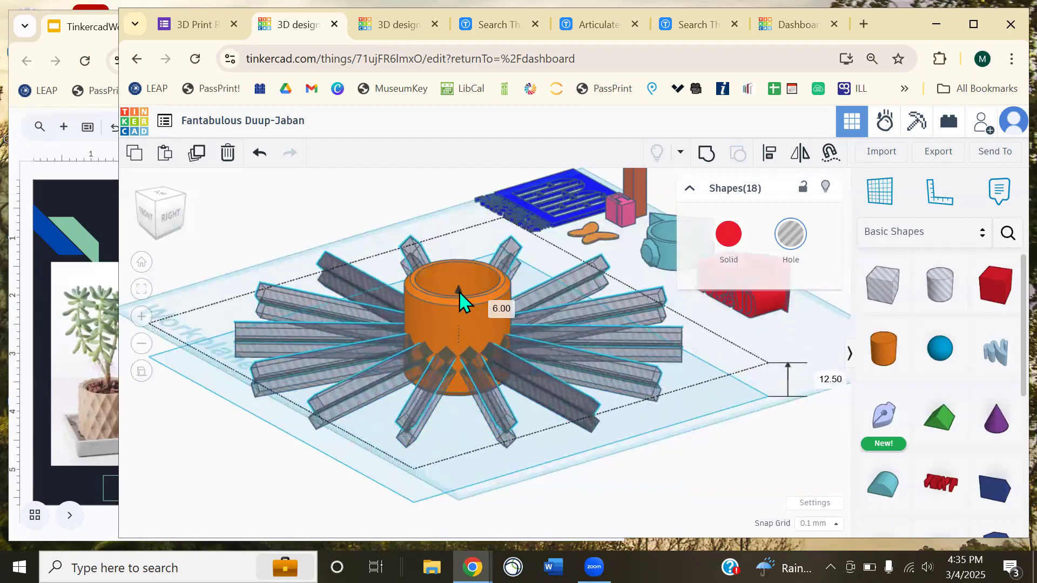
{"action": "scroll", "coordinate": [479, 366], "scroll_direction": "up", "scroll_amount": 3}
{"action": "middle_click_drag", "start_coordinate": [427, 438], "coordinate": [416, 418]}
{"action": "scroll", "coordinate": [559, 437], "scroll_direction": "down", "scroll_amount": 5}
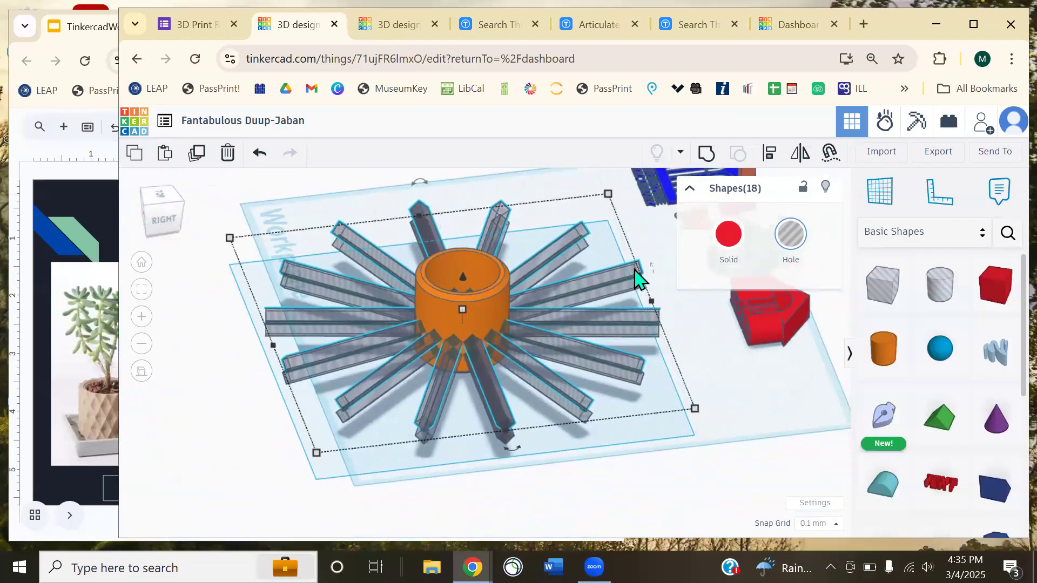
{"action": "right_click_drag", "start_coordinate": [595, 478], "coordinate": [539, 502]}
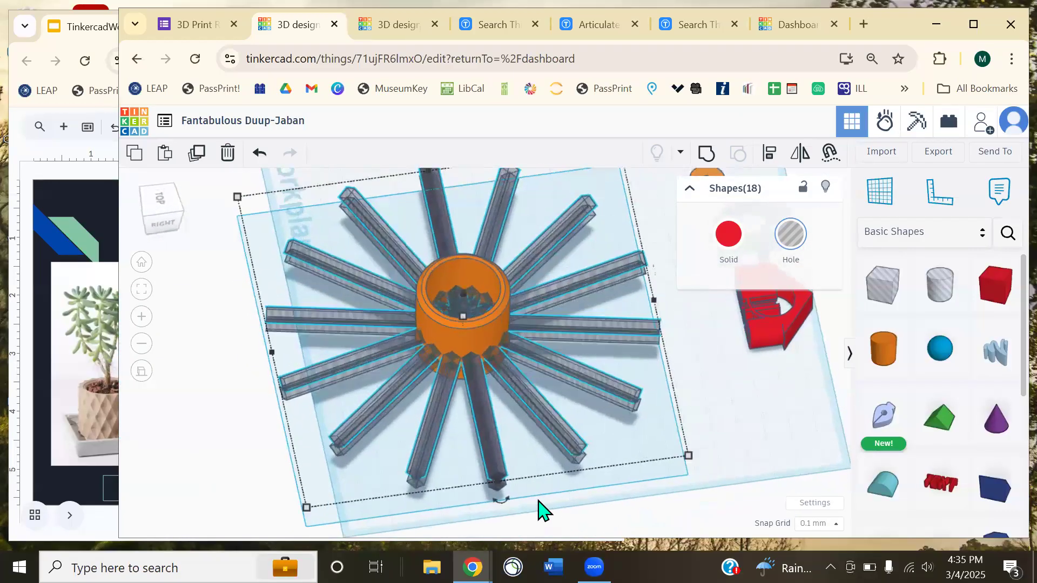
{"action": "left_click_drag", "start_coordinate": [495, 509], "coordinate": [726, 470]}
{"action": "right_click_drag", "start_coordinate": [726, 470], "coordinate": [540, 399]}
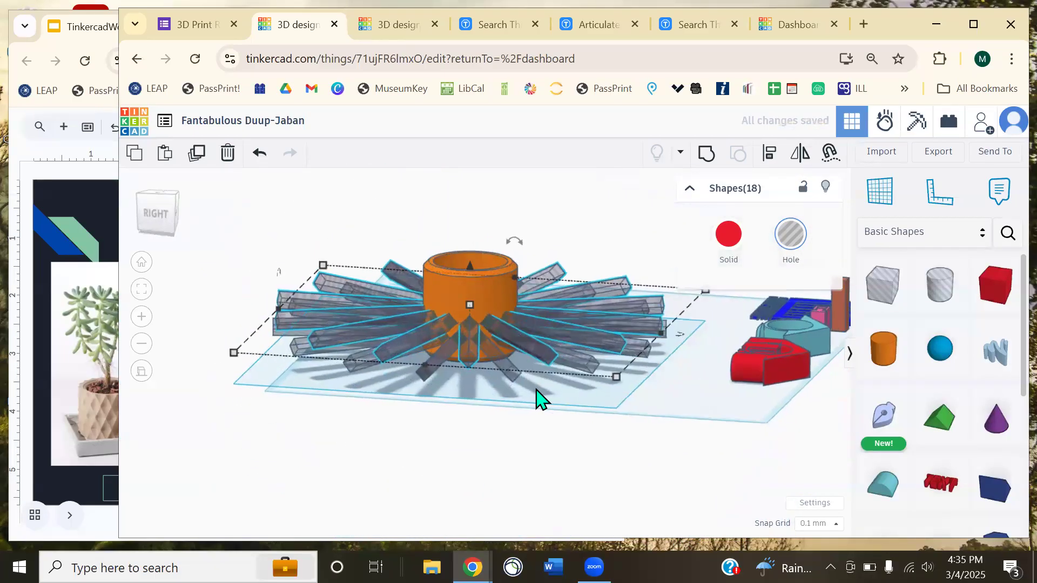
{"action": "scroll", "coordinate": [527, 419], "scroll_direction": "up", "scroll_amount": 8}
{"action": "right_click_drag", "start_coordinate": [473, 432], "coordinate": [273, 262]}
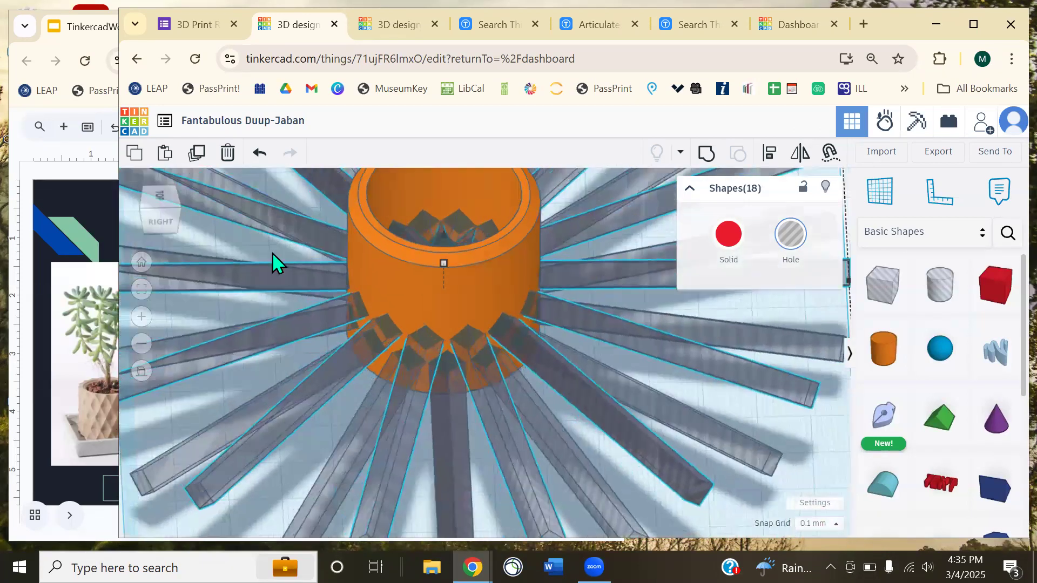
{"action": "left_click", "coordinate": [196, 154]}
{"action": "right_click_drag", "start_coordinate": [665, 426], "coordinate": [609, 389]}
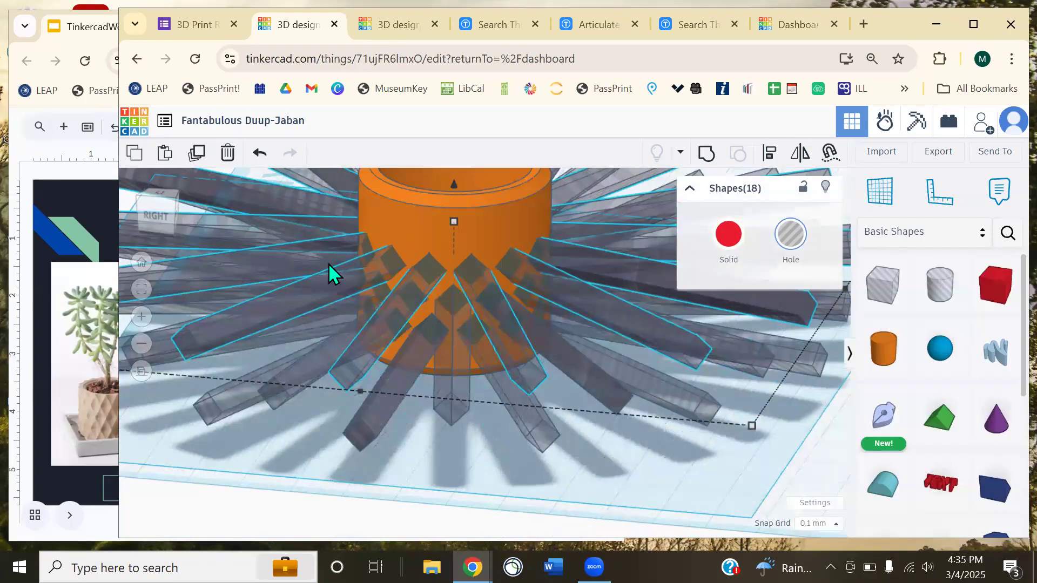
{"action": "left_click", "coordinate": [197, 154]}
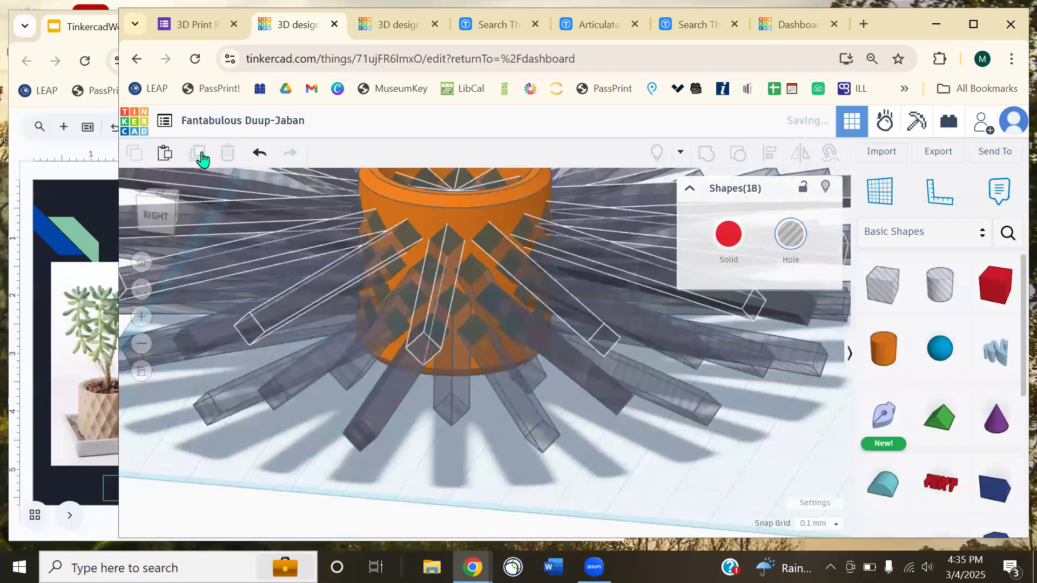
{"action": "left_click", "coordinate": [197, 155]}
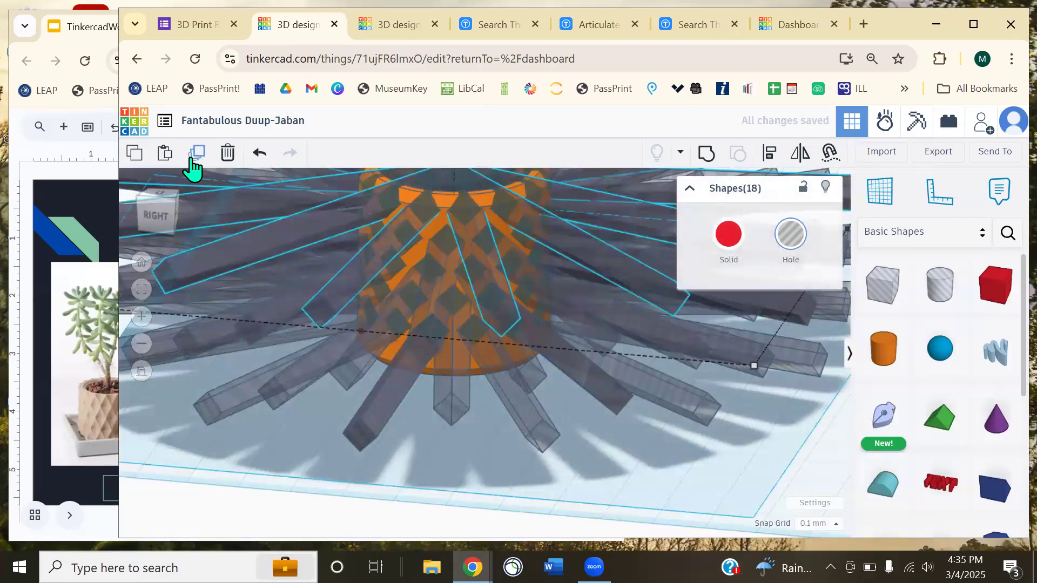
{"action": "right_click_drag", "start_coordinate": [408, 242], "coordinate": [402, 330]}
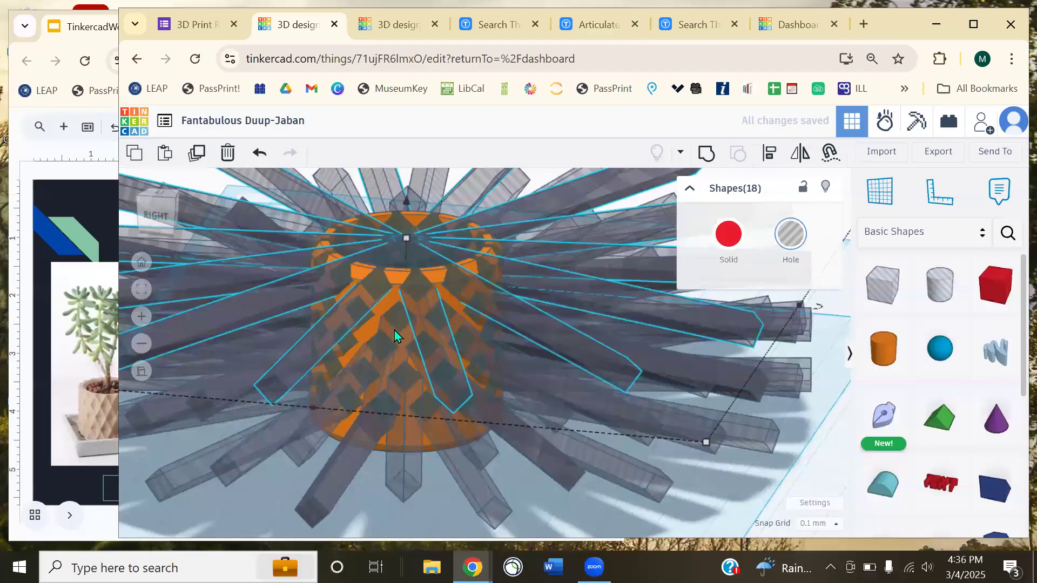
{"action": "key", "text": "ctrl+z"}
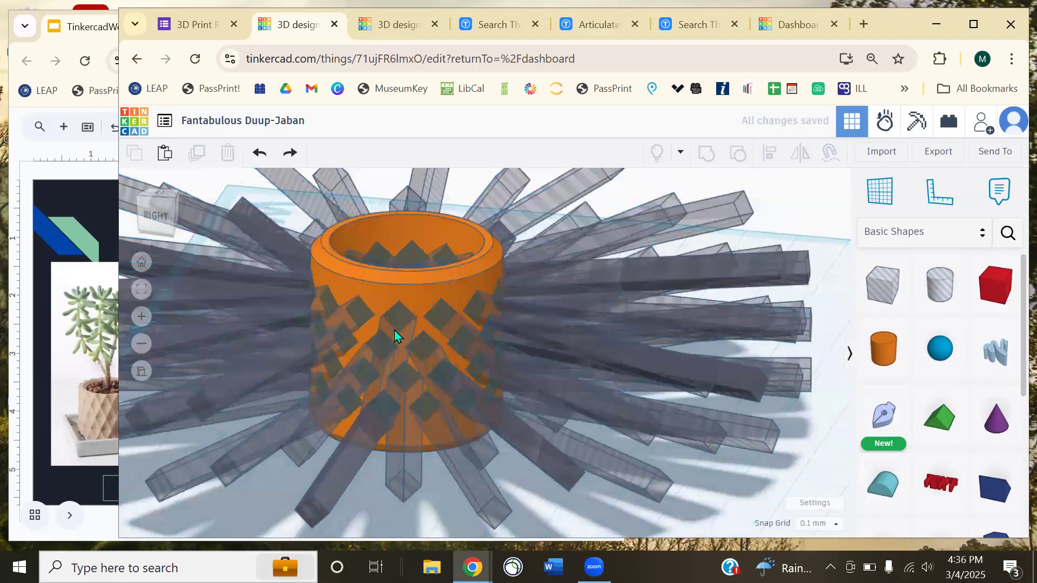
{"action": "scroll", "coordinate": [571, 276], "scroll_direction": "down", "scroll_amount": 5}
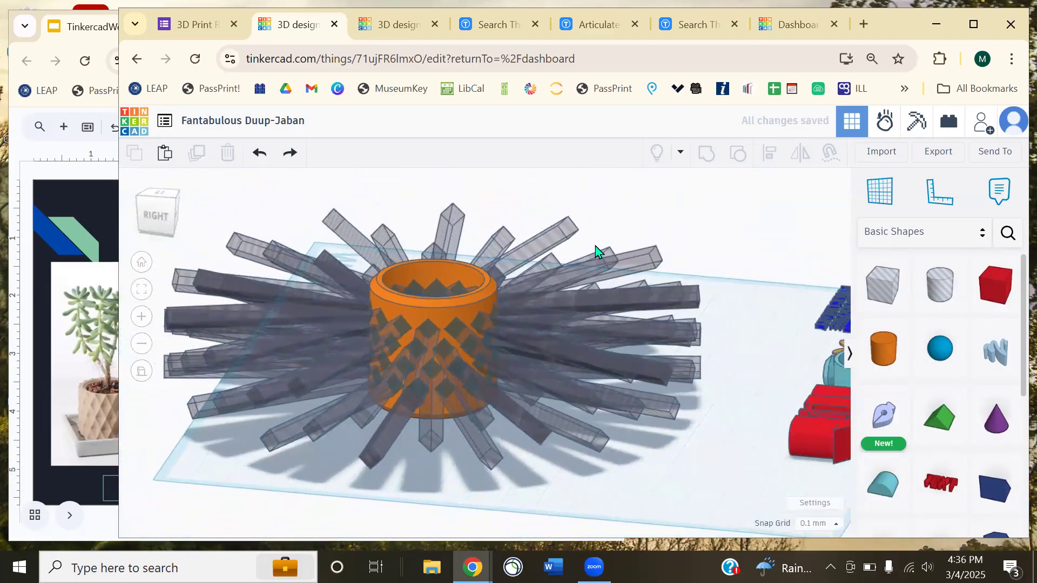
{"action": "right_click_drag", "start_coordinate": [709, 283], "coordinate": [655, 350]}
{"action": "right_click_drag", "start_coordinate": [733, 365], "coordinate": [685, 430]}
{"action": "scroll", "coordinate": [627, 398], "scroll_direction": "down", "scroll_amount": 5}
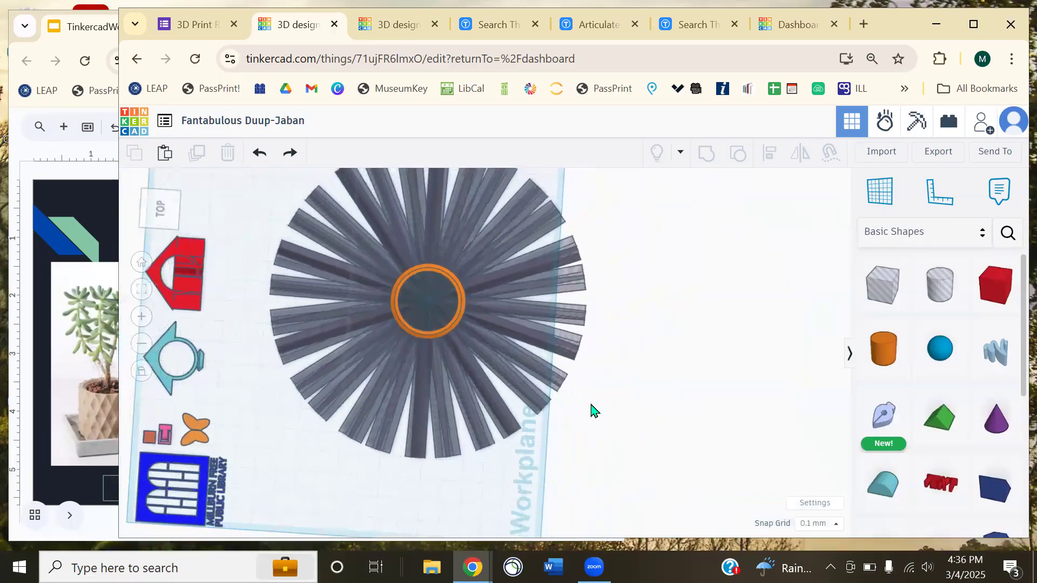
- Group the pot and all 73 spoke shapes with Ctrl+G into one lattice pot
{"action": "left_click_drag", "start_coordinate": [311, 169], "coordinate": [311, 169]}
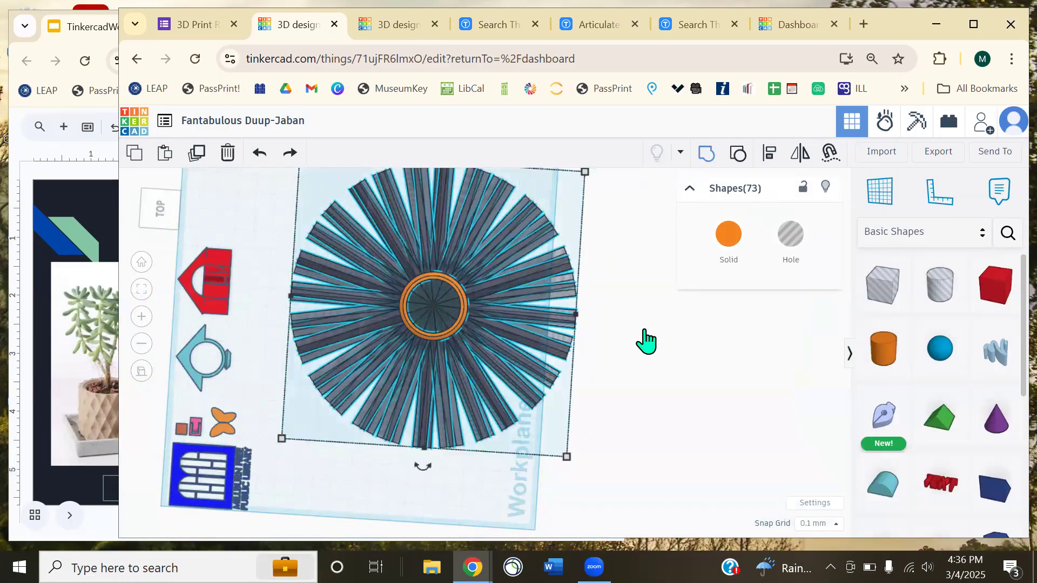
{"action": "key", "text": "ctrl+g"}
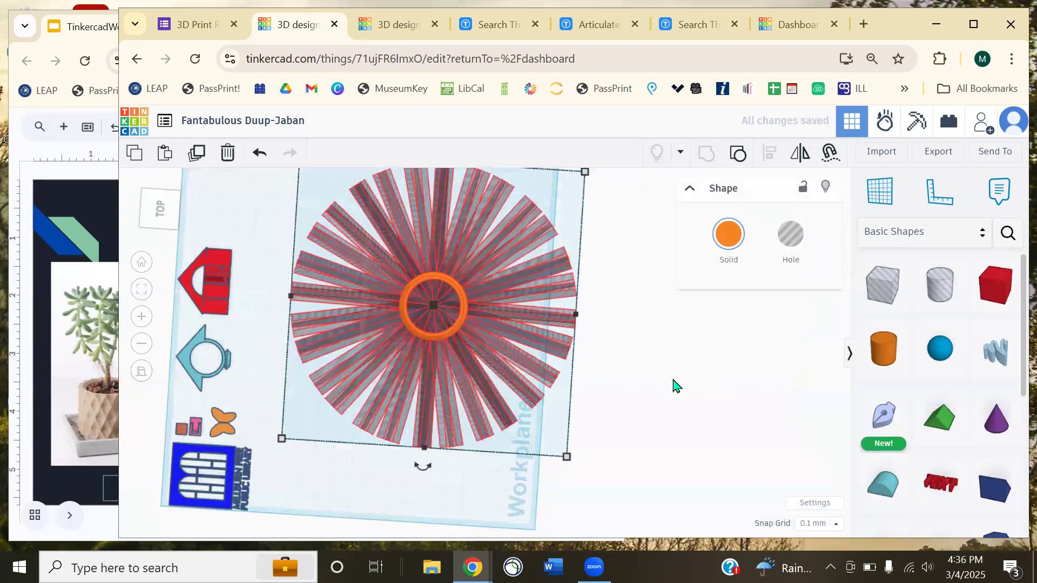
{"action": "right_click_drag", "start_coordinate": [668, 397], "coordinate": [495, 359]}
{"action": "scroll", "coordinate": [495, 359], "scroll_direction": "up", "scroll_amount": 5}
{"action": "left_click", "coordinate": [530, 351]}
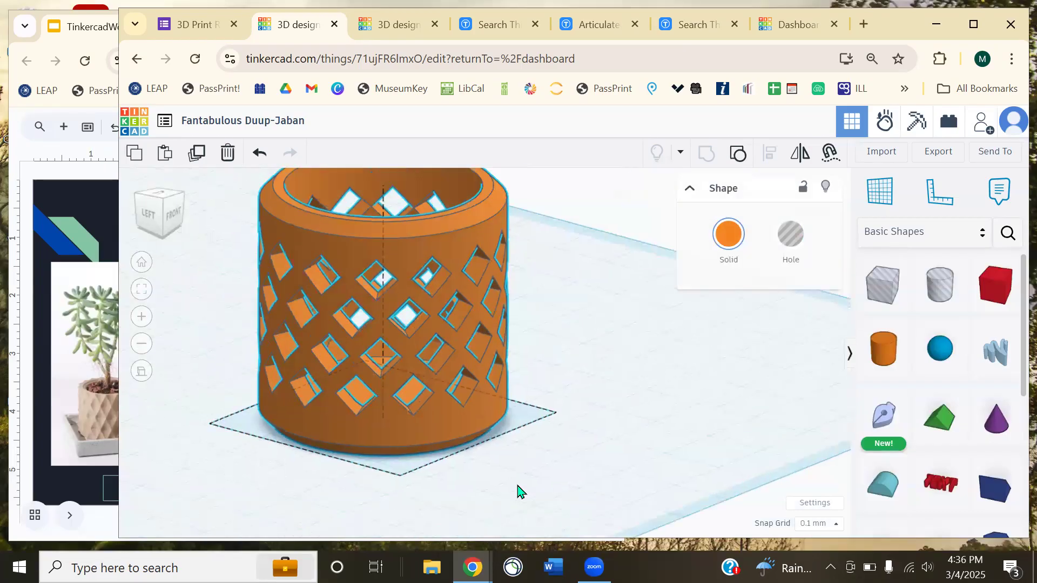
{"action": "right_click_drag", "start_coordinate": [603, 393], "coordinate": [512, 382]}
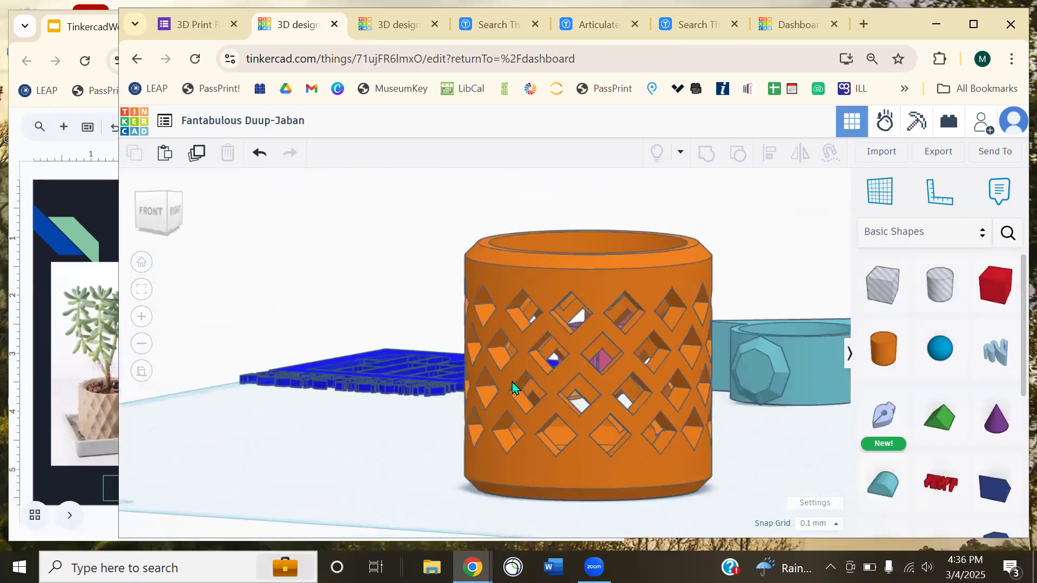
{"action": "right_click_drag", "start_coordinate": [675, 384], "coordinate": [278, 177]}
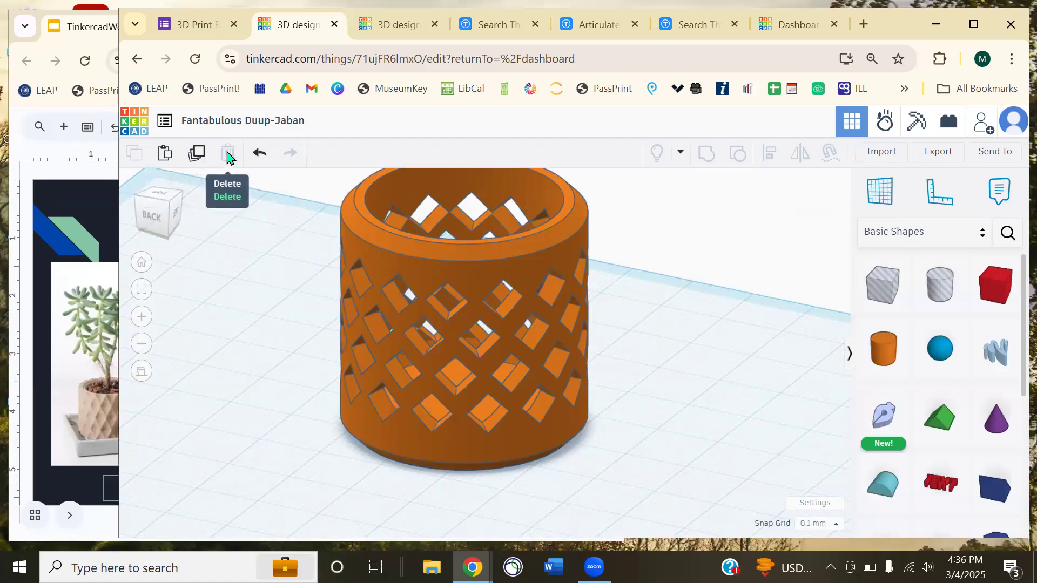
{"action": "right_click_drag", "start_coordinate": [789, 286], "coordinate": [607, 360]}
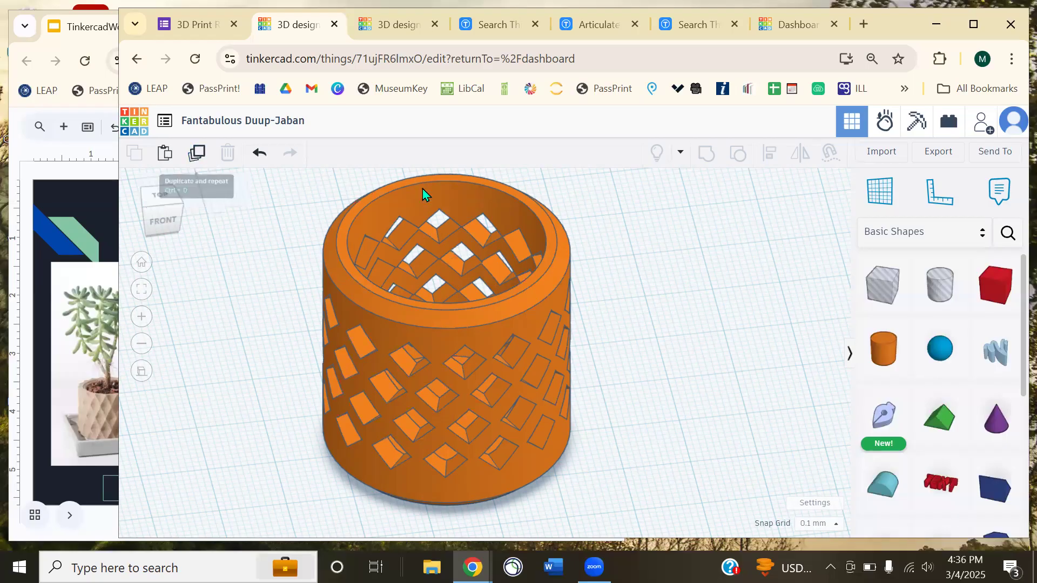
- Try copying and shifting the lattice pot, undoing the misplaced copies
{"action": "left_click", "coordinate": [382, 324]}
{"action": "left_click", "coordinate": [208, 163]}
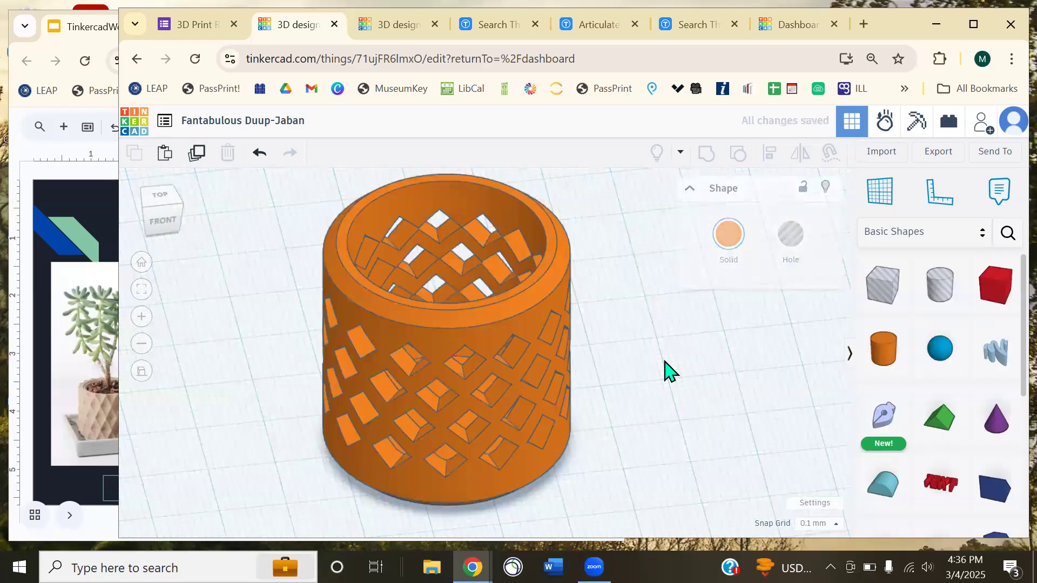
{"action": "left_click_drag", "start_coordinate": [505, 340], "coordinate": [383, 322]}
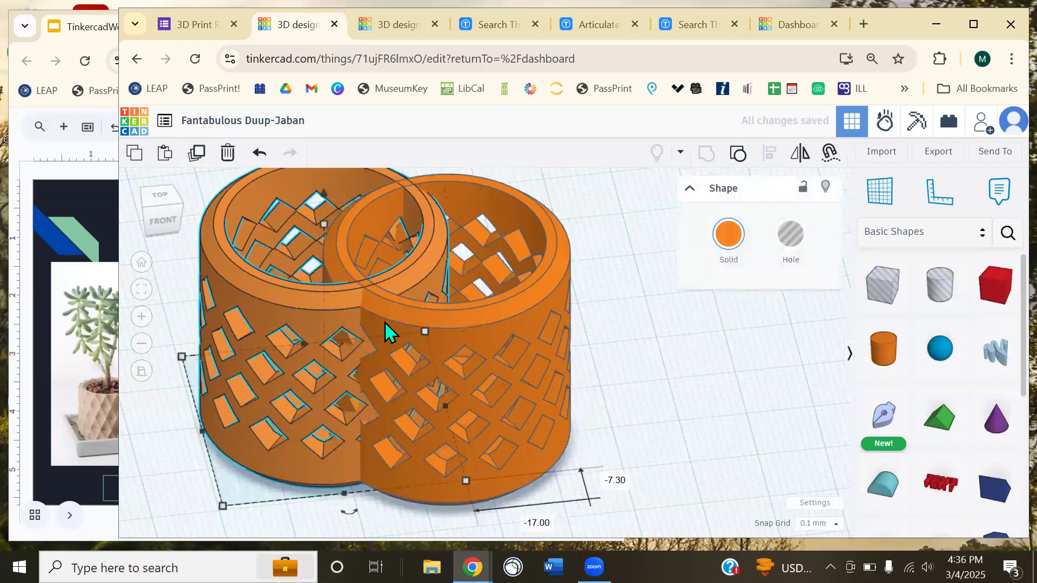
{"action": "key", "text": "ctrl+z"}
{"action": "left_click_drag", "start_coordinate": [474, 289], "coordinate": [510, 334]}
{"action": "left_click", "coordinate": [198, 153]}
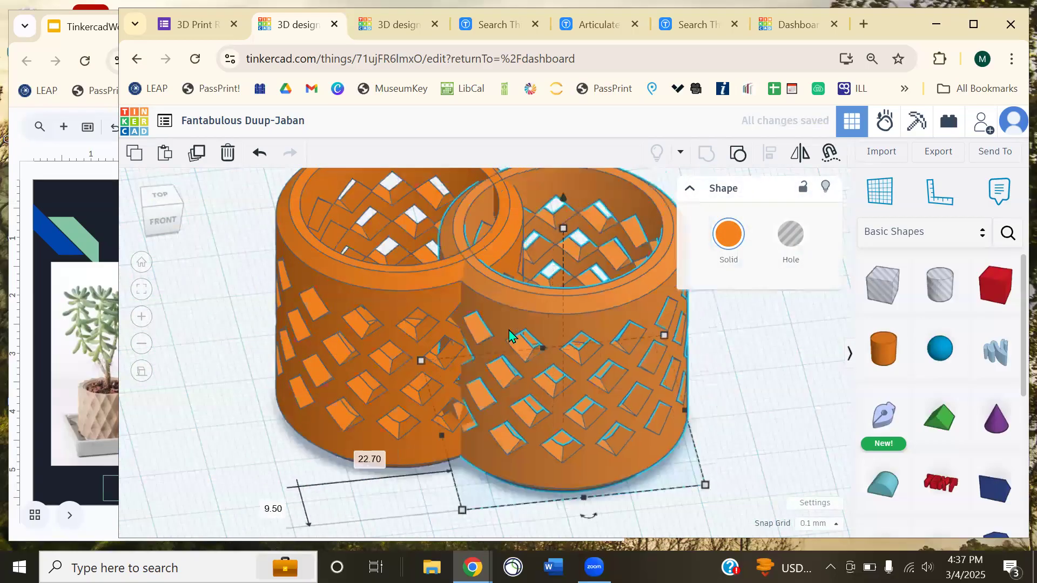
{"action": "key", "text": "ctrl+z"}
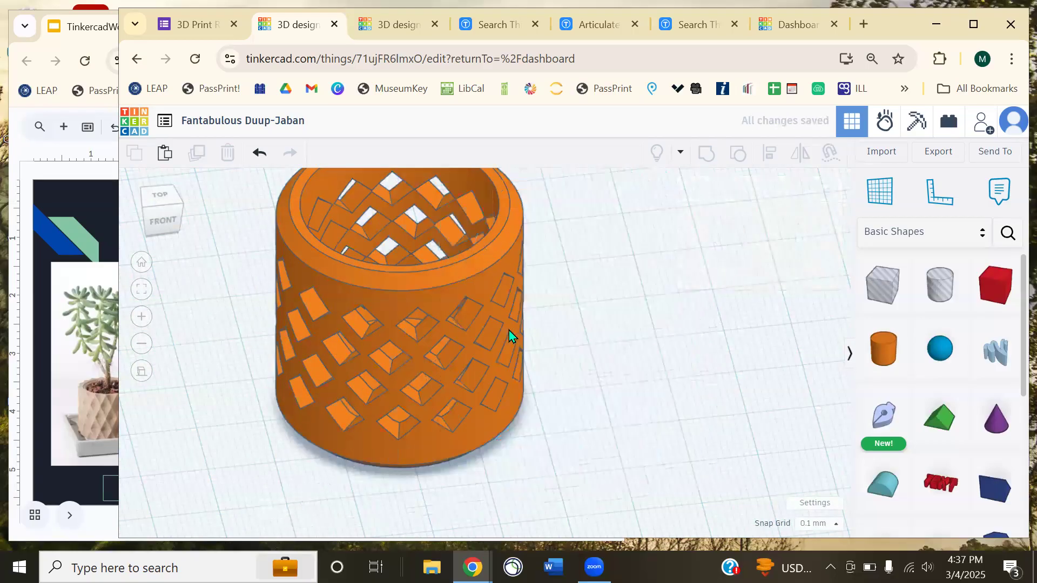
- Copy the pot offset to the right, repeat it three times, then undo the repeated copies
{"action": "left_click", "coordinate": [421, 302]}
{"action": "left_click", "coordinate": [198, 152]}
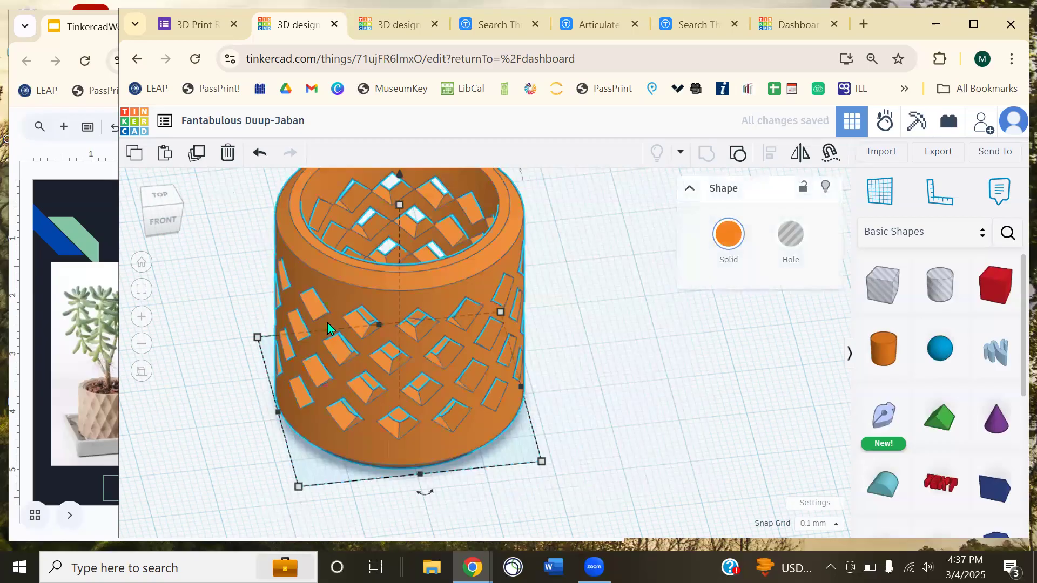
{"action": "left_click_drag", "start_coordinate": [421, 363], "coordinate": [480, 377]}
{"action": "left_click", "coordinate": [199, 157]}
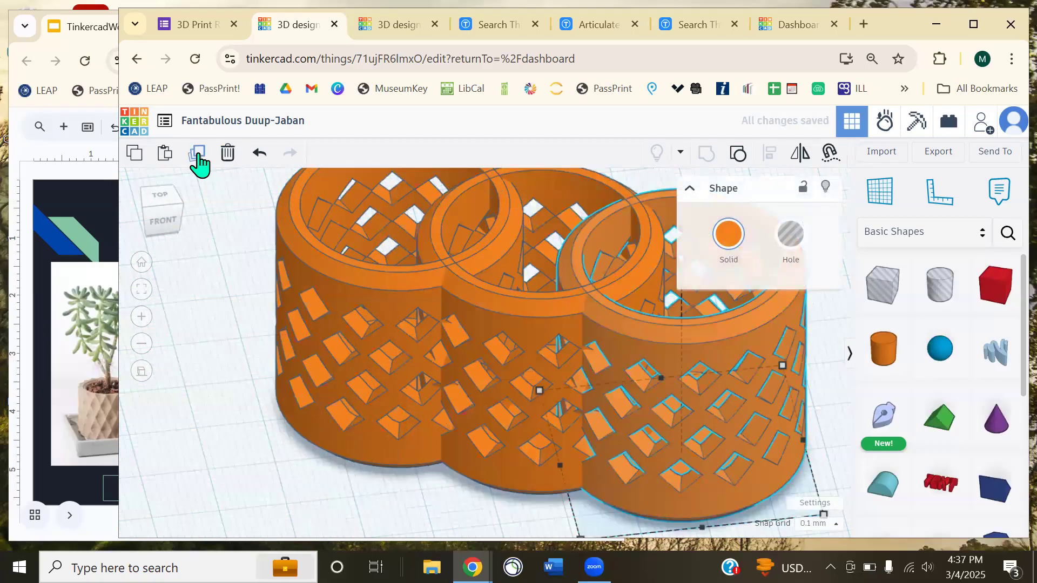
{"action": "left_click", "coordinate": [199, 156]}
{"action": "left_click", "coordinate": [199, 157]}
{"action": "scroll", "coordinate": [415, 382], "scroll_direction": "down", "scroll_amount": 8}
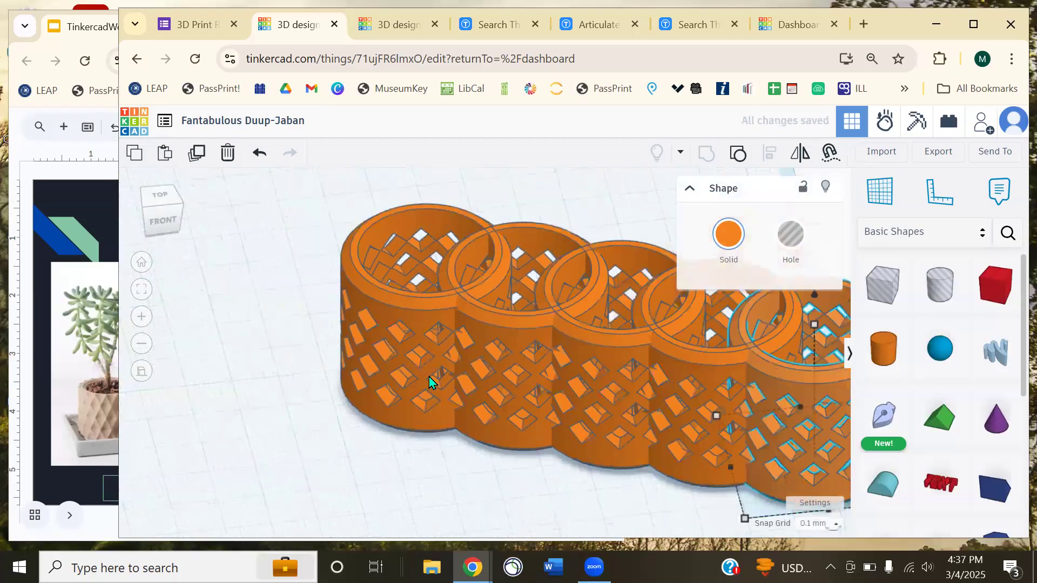
{"action": "right_click_drag", "start_coordinate": [505, 462], "coordinate": [340, 473]}
{"action": "key", "text": "ctrl+z"}
{"action": "key", "text": "ctrl+z"}
{"action": "key", "text": "ctrl+z"}
{"action": "key", "text": "ctrl+z"}
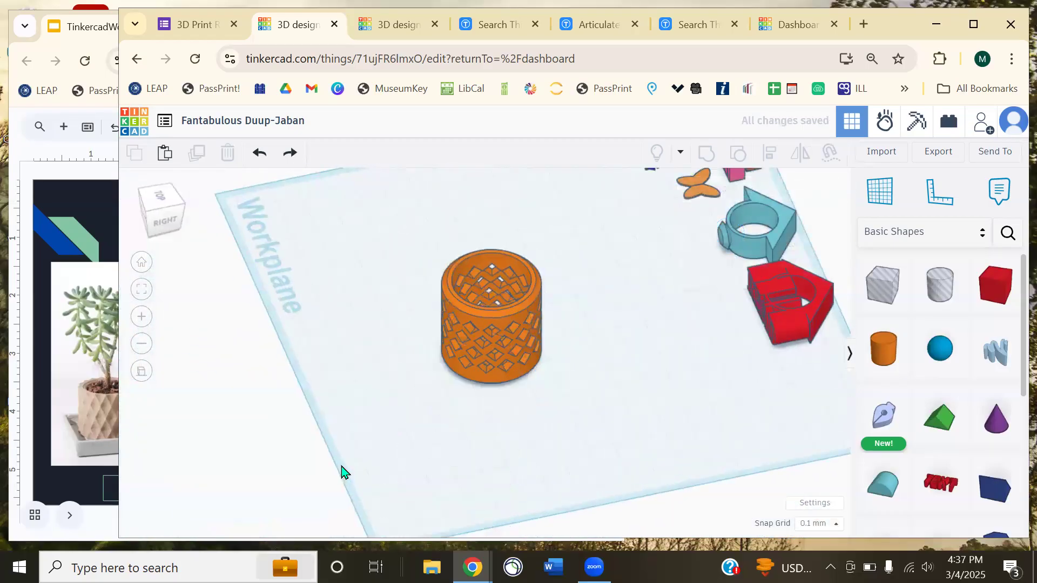
- Pull the leftover copy away from the lattice pot and delete it
{"action": "right_click_drag", "start_coordinate": [343, 395], "coordinate": [504, 449]}
{"action": "left_click_drag", "start_coordinate": [432, 365], "coordinate": [663, 258]}
{"action": "key", "text": "Delete"}
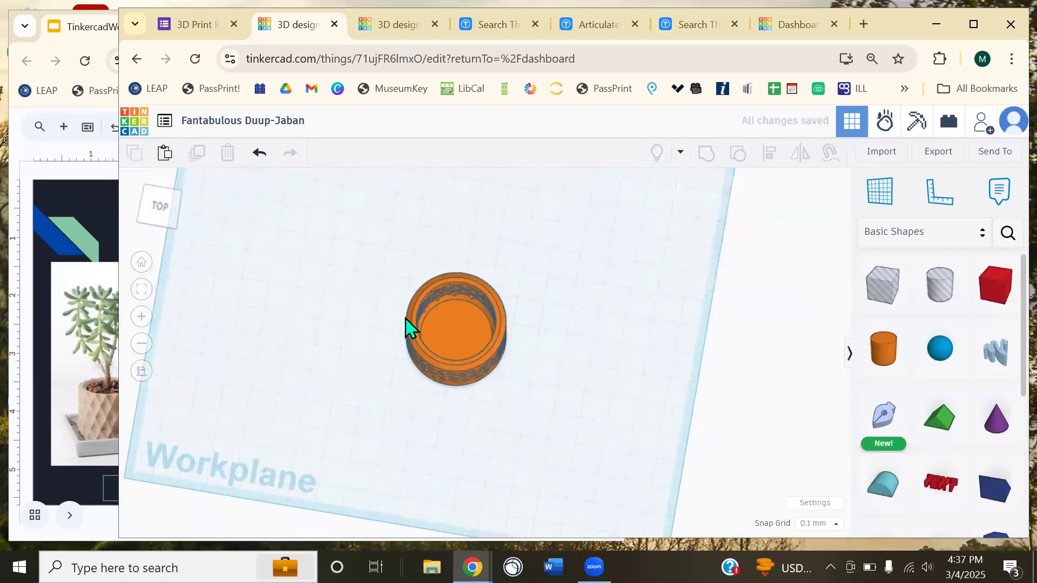
- Stretch the remaining pot to about 60 tall, view it, then undo the height change
{"action": "left_click", "coordinate": [458, 322]}
{"action": "scroll", "coordinate": [439, 349], "scroll_direction": "up", "scroll_amount": 3}
{"action": "right_click_drag", "start_coordinate": [643, 423], "coordinate": [626, 351]}
{"action": "mouse_move", "coordinate": [463, 250]}
{"action": "left_click_drag", "start_coordinate": [461, 250], "coordinate": [459, 155]}
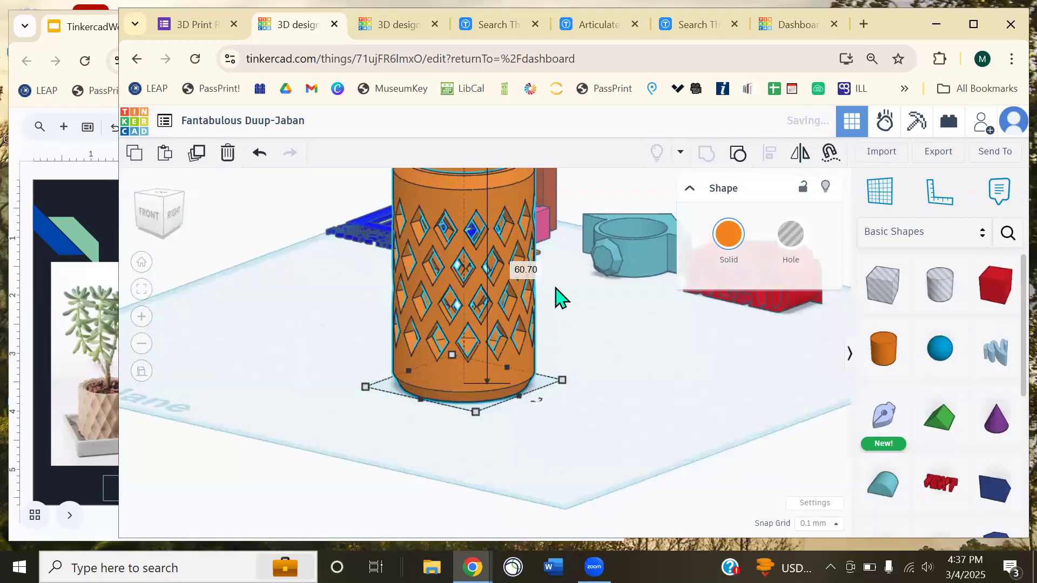
{"action": "left_click", "coordinate": [597, 355]}
{"action": "middle_click_drag", "start_coordinate": [594, 361], "coordinate": [543, 445]}
{"action": "right_click_drag", "start_coordinate": [539, 411], "coordinate": [413, 353]}
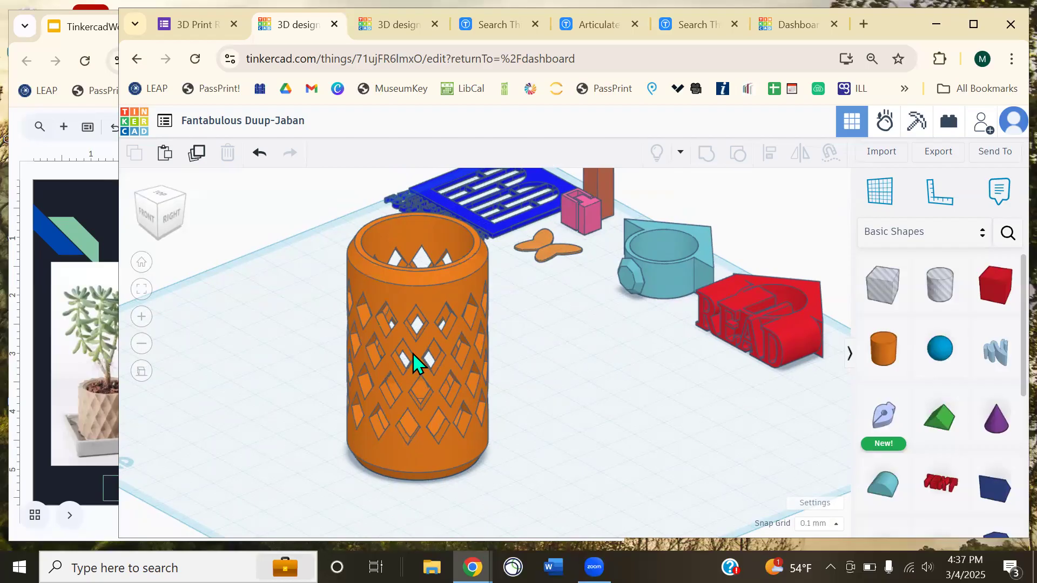
{"action": "mouse_move", "coordinate": [413, 353]}
{"action": "right_mouse_down"}
{"action": "mouse_move", "coordinate": [436, 361]}
{"action": "mouse_move", "coordinate": [414, 355]}
{"action": "mouse_move", "coordinate": [412, 335]}
{"action": "right_mouse_up"}
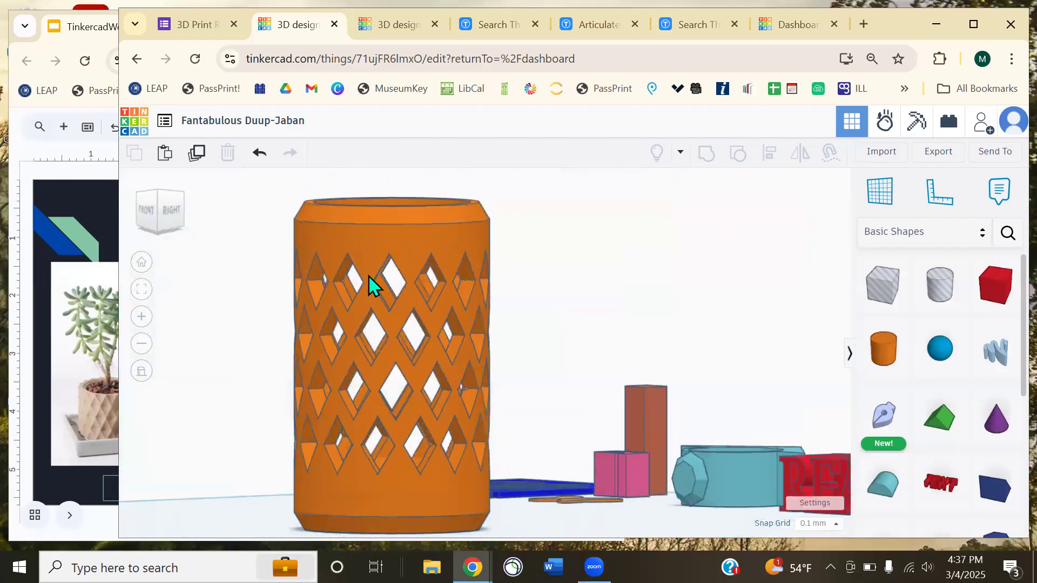
{"action": "key", "text": "ctrl+z"}
- Place the pot at the end of the row, then bring the workshop slides forward
{"action": "right_click_drag", "start_coordinate": [426, 273], "coordinate": [432, 364]}
{"action": "left_click_drag", "start_coordinate": [432, 365], "coordinate": [583, 239]}
{"action": "scroll", "coordinate": [523, 307], "scroll_direction": "down", "scroll_amount": 3}
{"action": "left_click_drag", "start_coordinate": [533, 307], "coordinate": [614, 211]}
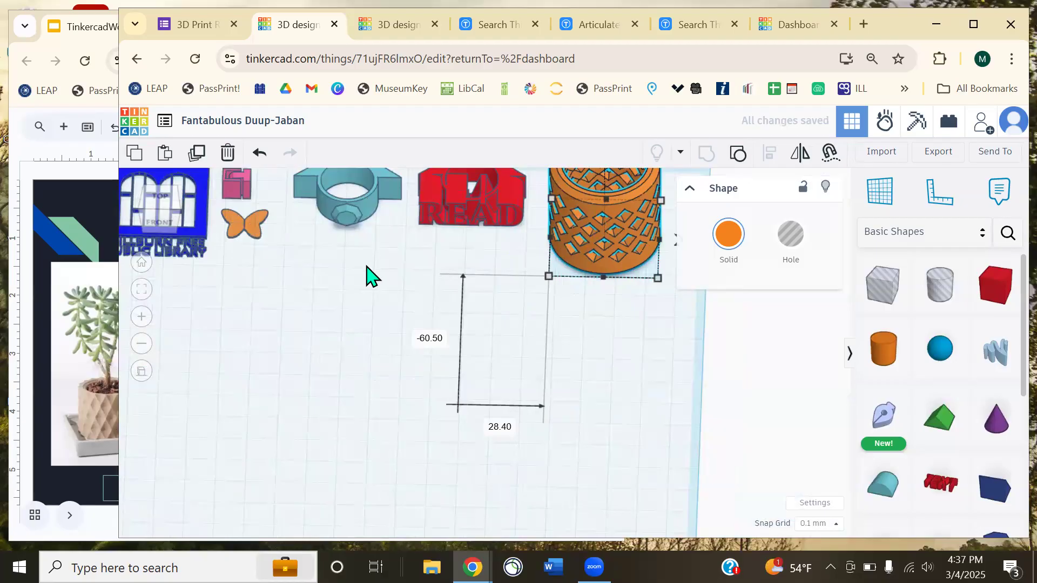
{"action": "right_click_drag", "start_coordinate": [371, 278], "coordinate": [340, 249]}
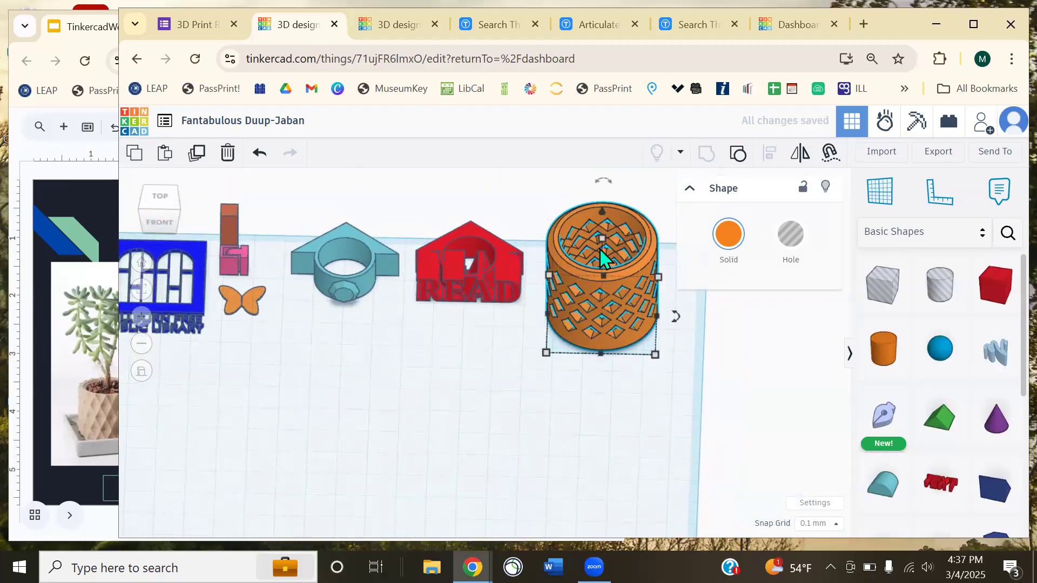
{"action": "left_click", "coordinate": [92, 177]}
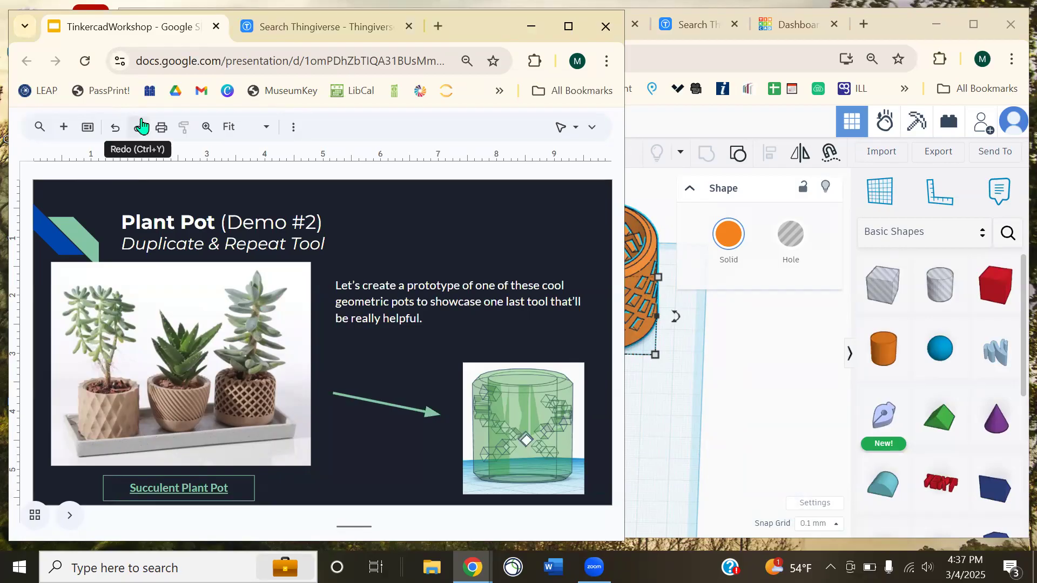
- After a brief look at Tinkercad, scroll the deck past Import .SVG to Editing Community Things
{"action": "key", "text": "alt+Tab"}
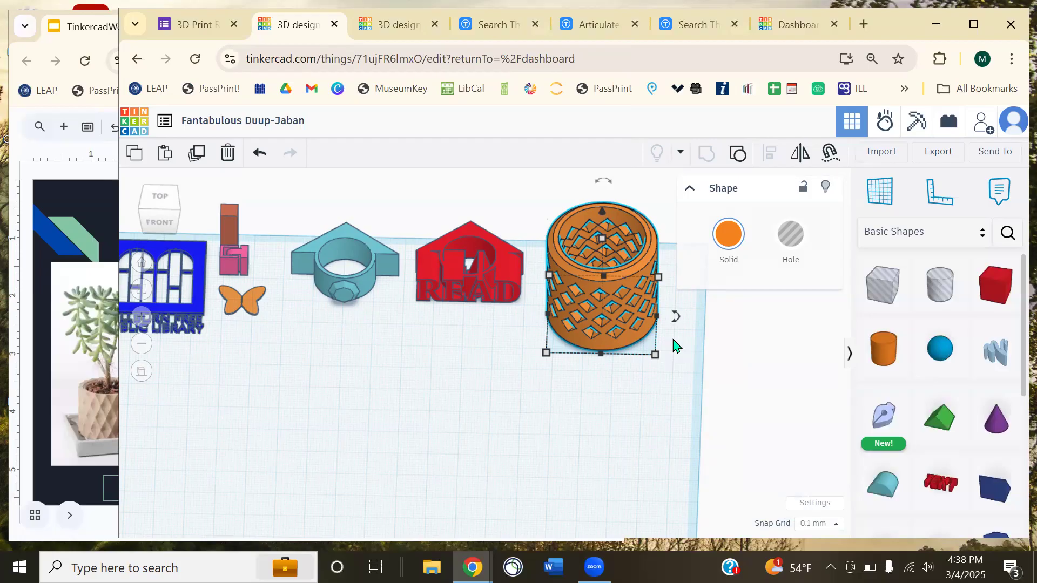
{"action": "left_click", "coordinate": [99, 180]}
{"action": "scroll", "coordinate": [315, 360], "scroll_direction": "down", "scroll_amount": 1}
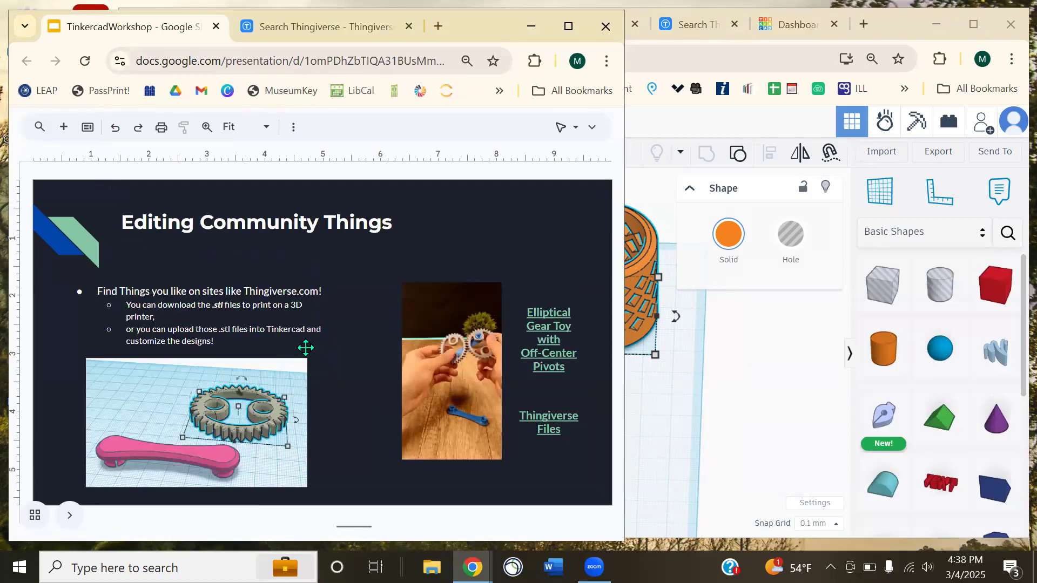
{"action": "scroll", "coordinate": [299, 345], "scroll_direction": "down", "scroll_amount": 1}
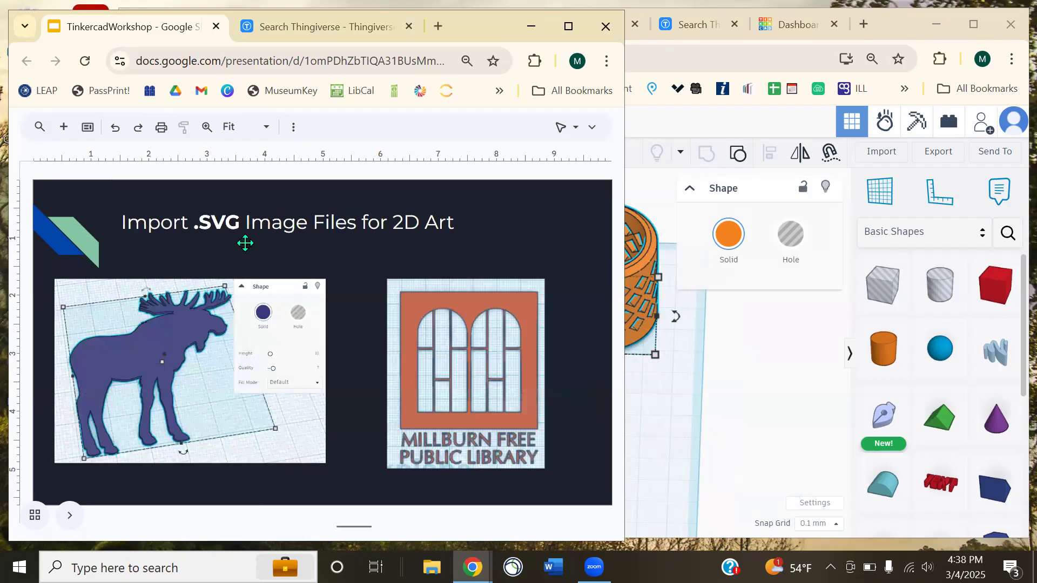
- Back in Tinkercad, look at the shape import options, then pan toward the library logo
{"action": "left_click", "coordinate": [745, 122]}
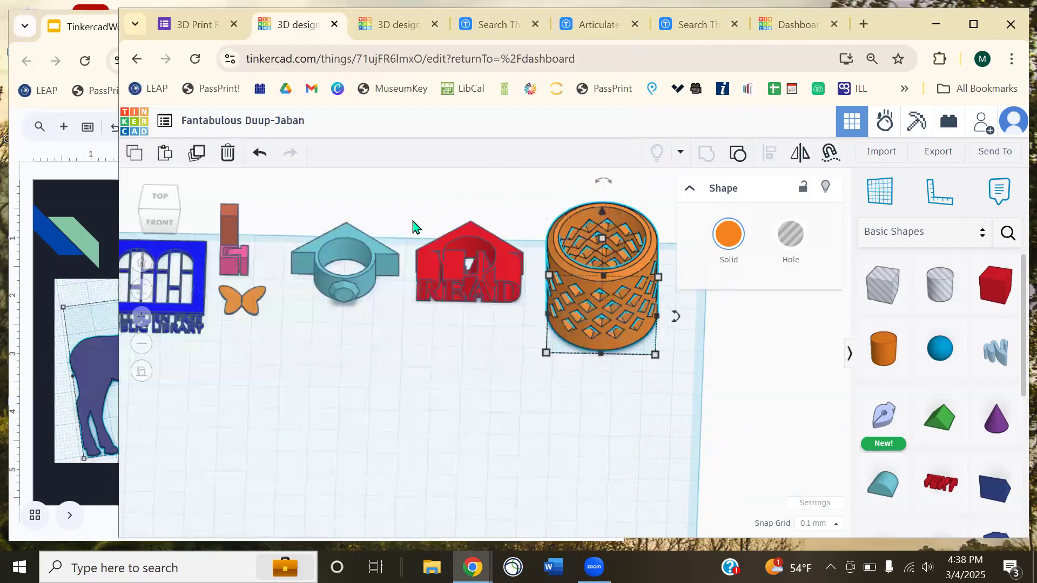
{"action": "left_click", "coordinate": [890, 154]}
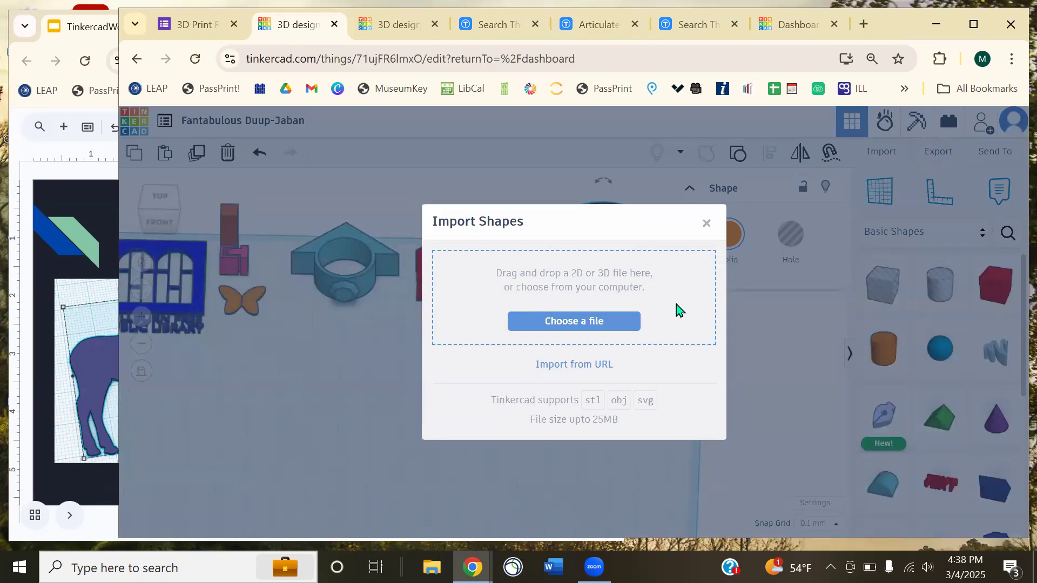
{"action": "left_click", "coordinate": [707, 223]}
{"action": "middle_click_drag", "start_coordinate": [336, 359], "coordinate": [574, 431]}
{"action": "scroll", "coordinate": [498, 467], "scroll_direction": "up", "scroll_amount": 5}
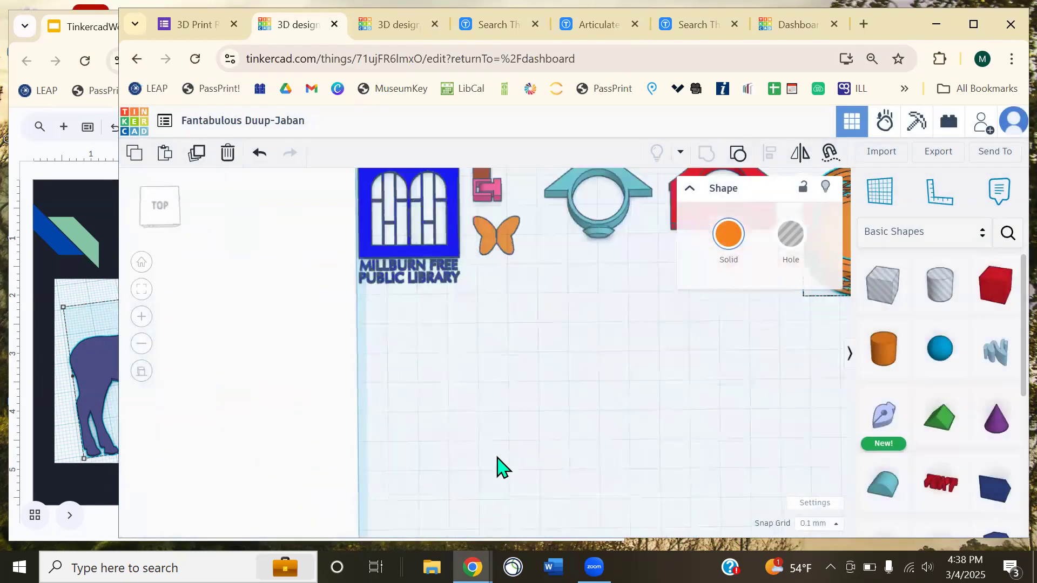
{"action": "scroll", "coordinate": [443, 346], "scroll_direction": "down", "scroll_amount": 4}
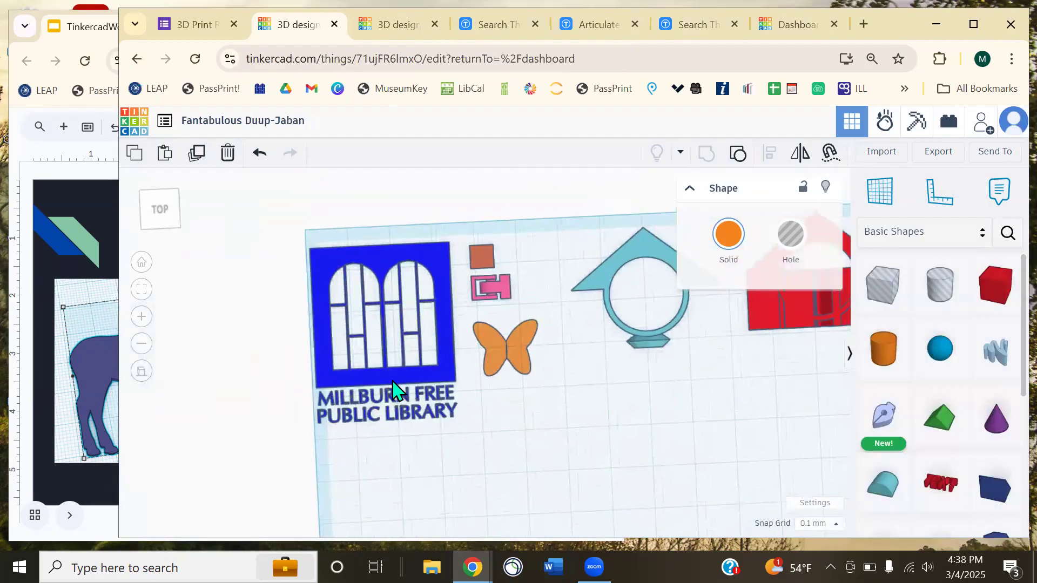
- Try a taller library logo, undo it, and switch to Thingiverse's 'articulated' results
{"action": "left_click", "coordinate": [398, 389]}
{"action": "right_click_drag", "start_coordinate": [502, 402], "coordinate": [410, 375]}
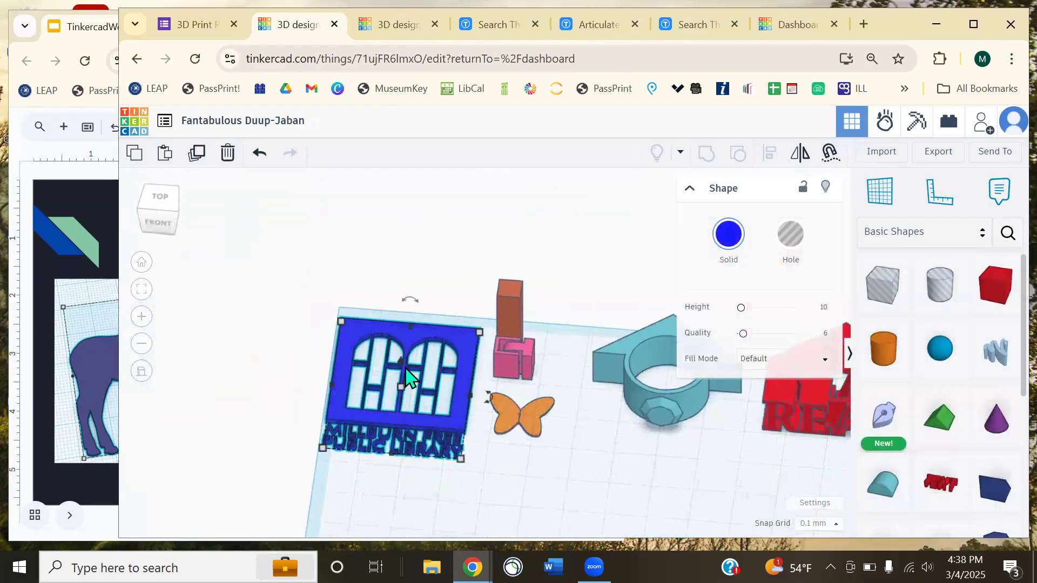
{"action": "left_click_drag", "start_coordinate": [404, 390], "coordinate": [417, 310]}
{"action": "key", "text": "ctrl+z"}
{"action": "left_click", "coordinate": [521, 492]}
{"action": "right_click_drag", "start_coordinate": [523, 486], "coordinate": [519, 413]}
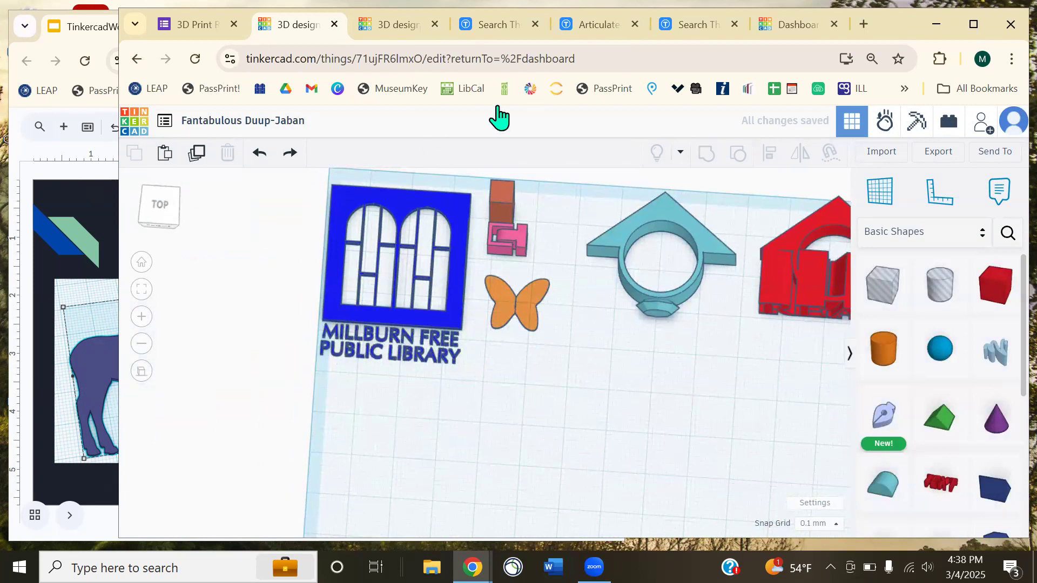
{"action": "left_click", "coordinate": [485, 34]}
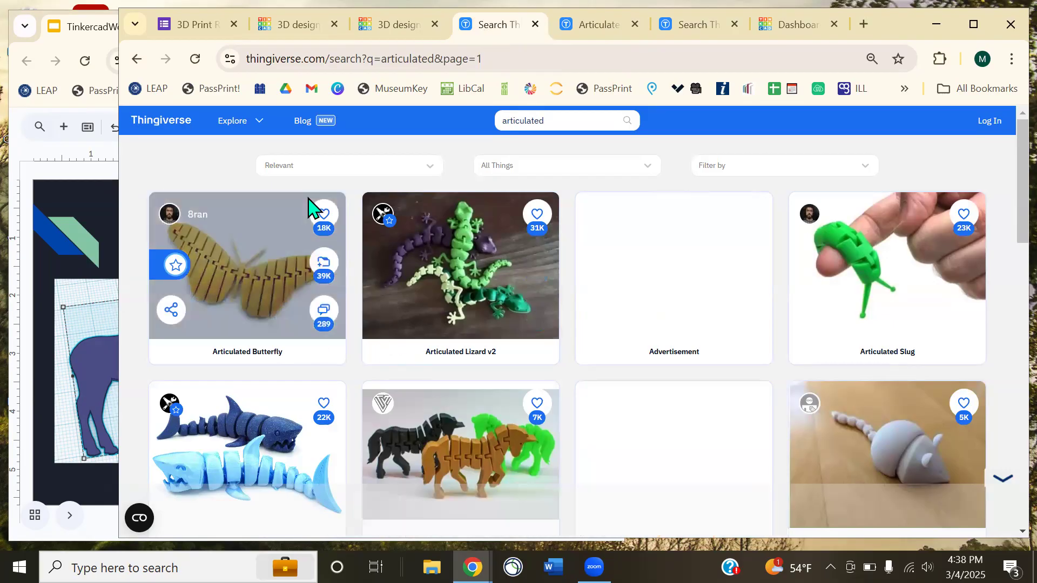
- Scroll the 'articulated' results and open the Articulated Slug page, closing the survey ad
{"action": "left_click", "coordinate": [162, 127]}
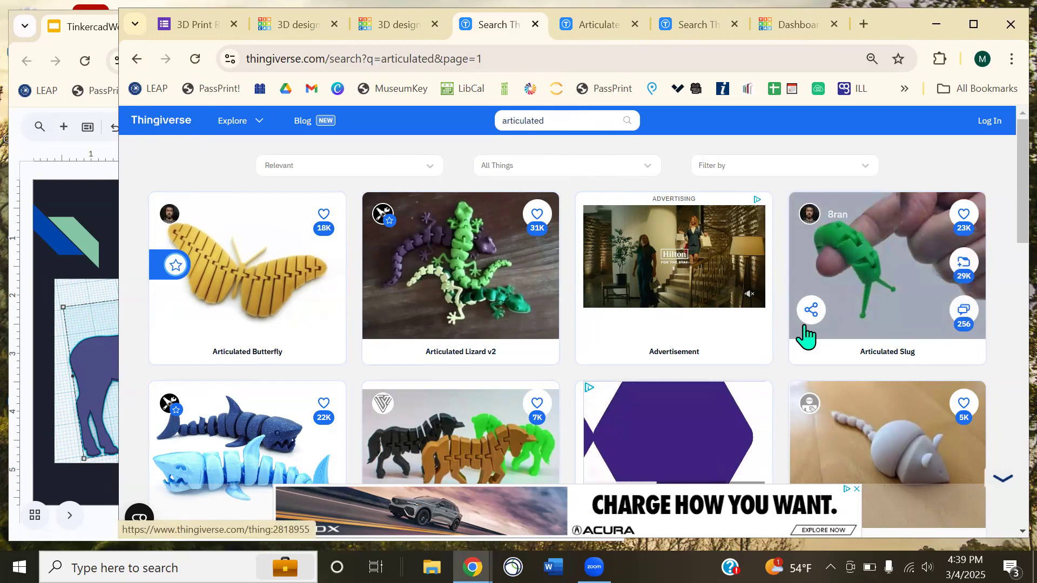
{"action": "scroll", "coordinate": [718, 345], "scroll_direction": "down", "scroll_amount": 3}
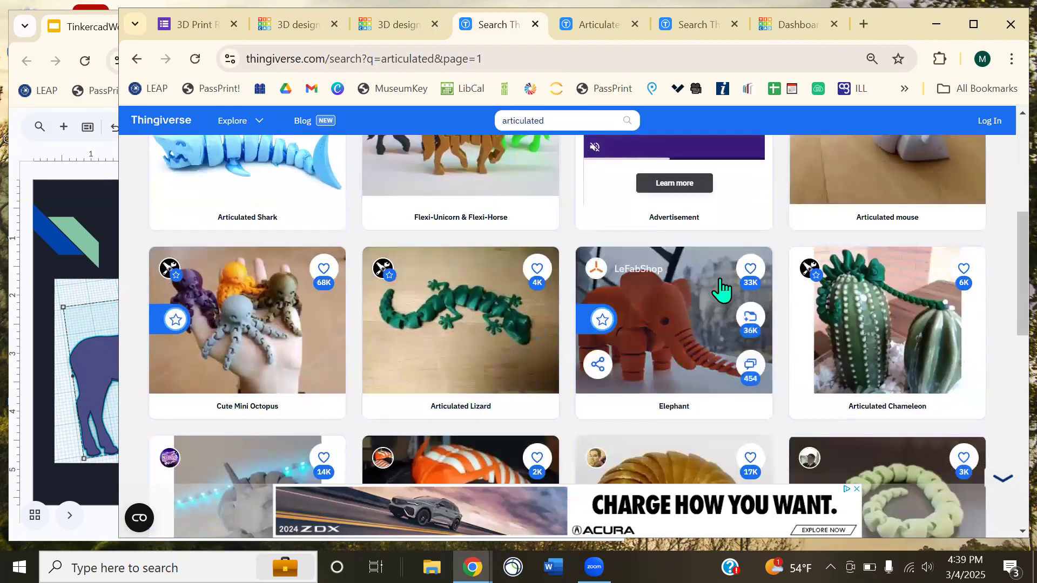
{"action": "scroll", "coordinate": [713, 297], "scroll_direction": "down", "scroll_amount": 5}
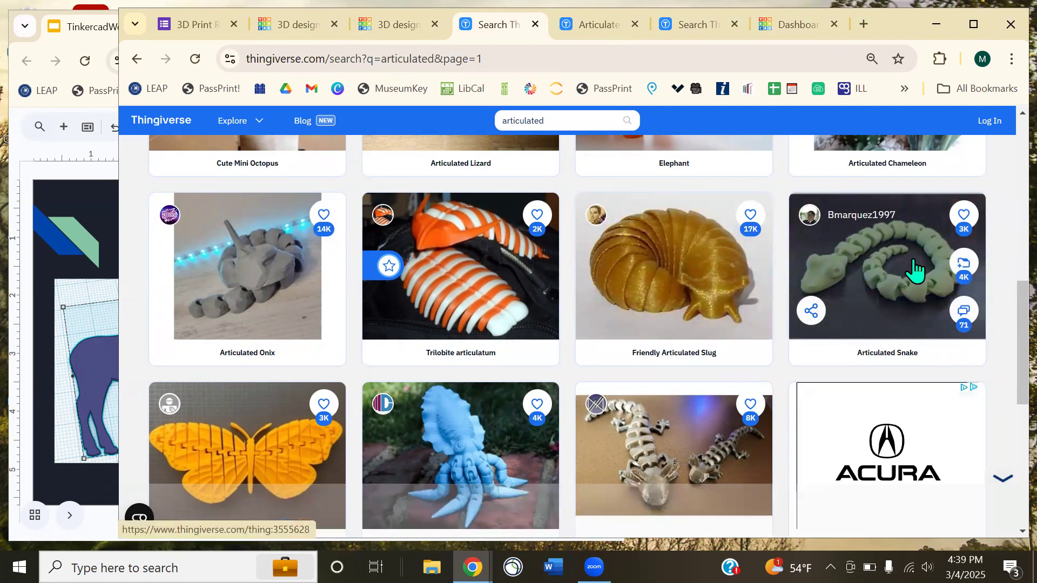
{"action": "scroll", "coordinate": [614, 318], "scroll_direction": "down", "scroll_amount": 5}
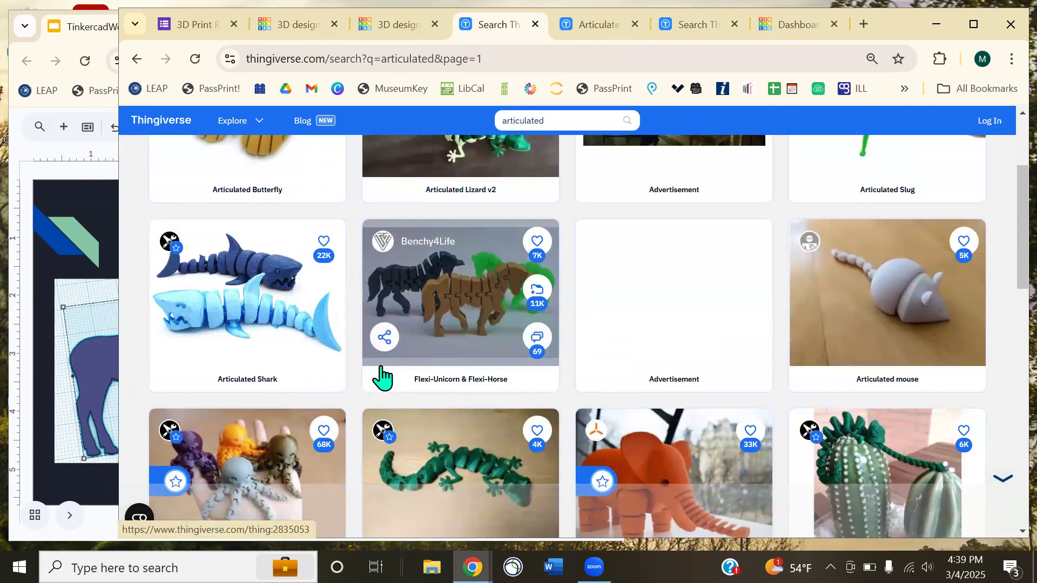
{"action": "scroll", "coordinate": [383, 372], "scroll_direction": "up", "scroll_amount": 3}
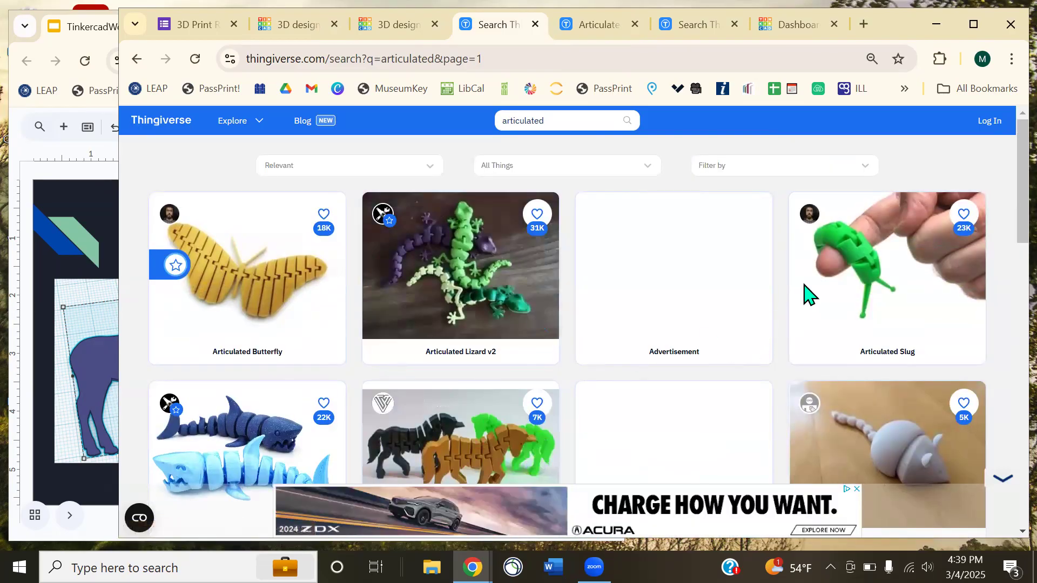
{"action": "left_click", "coordinate": [875, 268]}
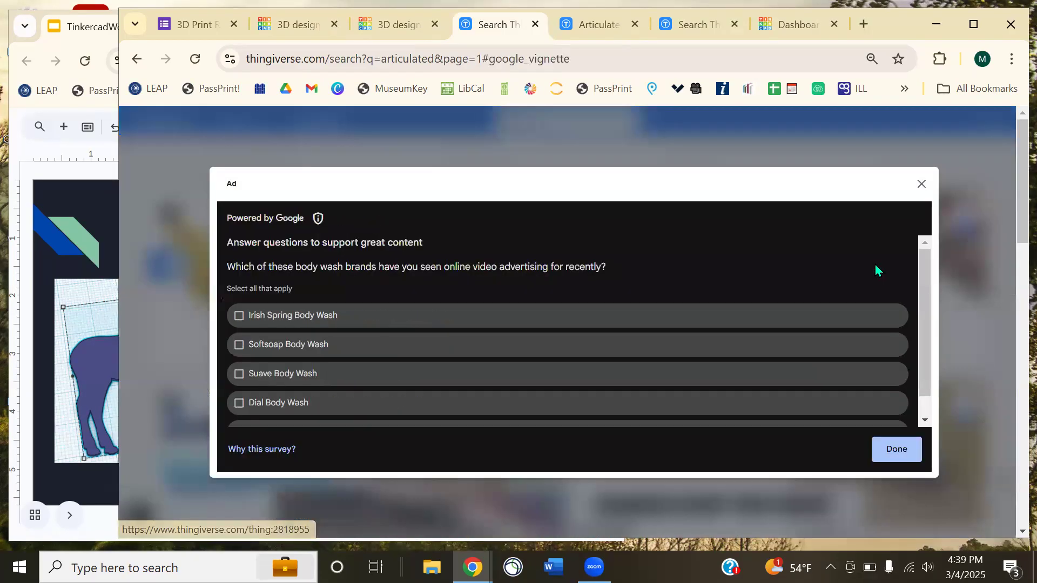
{"action": "left_click", "coordinate": [922, 184]}
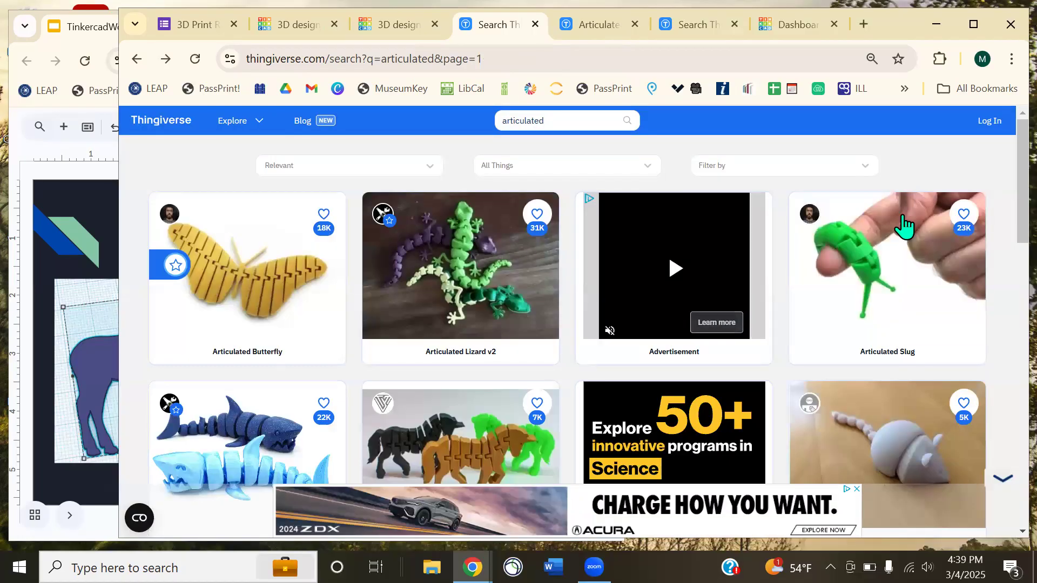
{"action": "left_click", "coordinate": [832, 270]}
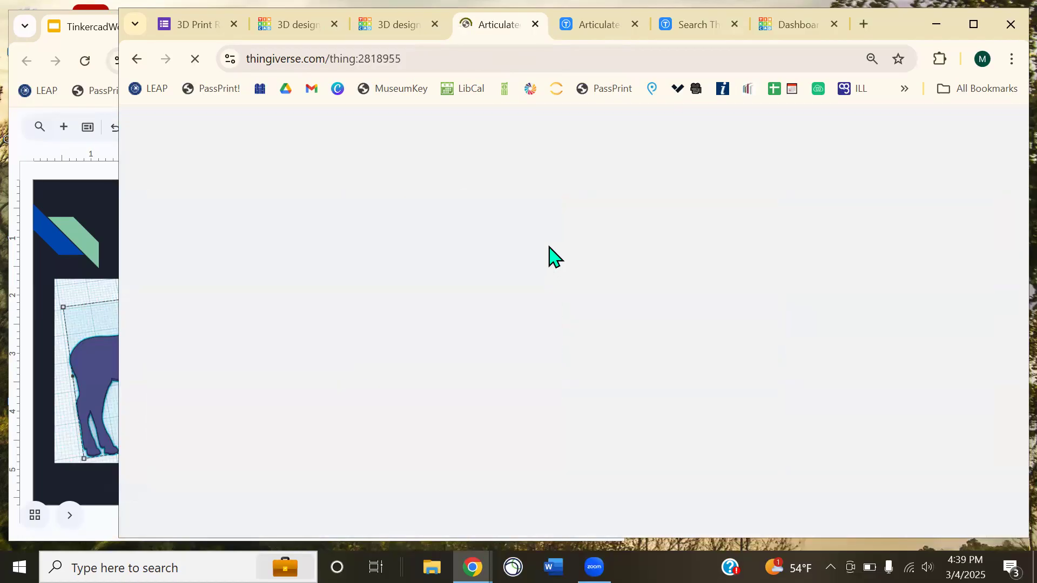
- Browse the Articulated Slug gallery, checking the preview image's options
{"action": "scroll", "coordinate": [540, 251], "scroll_direction": "down", "scroll_amount": 3}
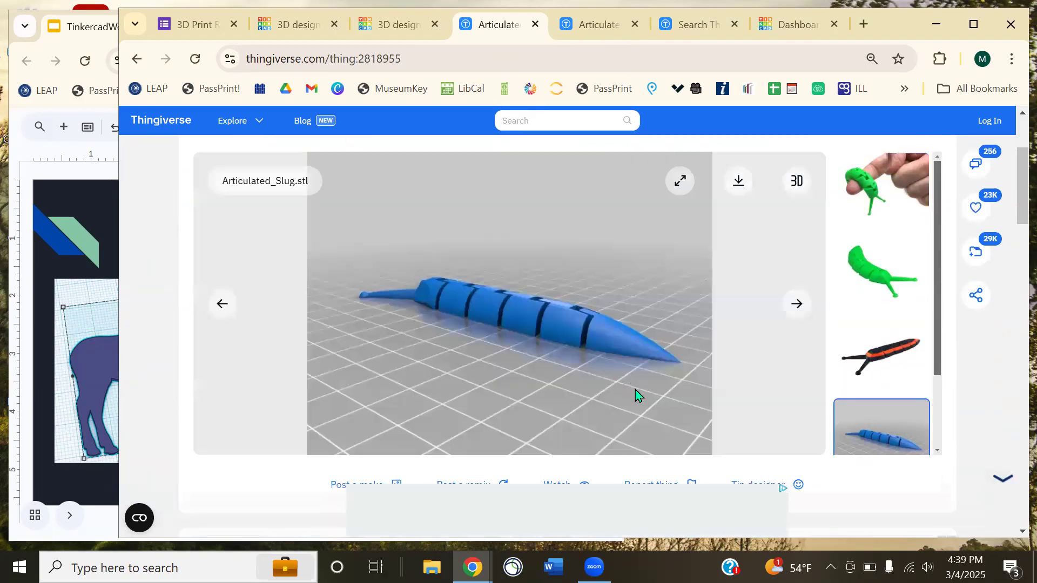
{"action": "right_click", "coordinate": [636, 390]}
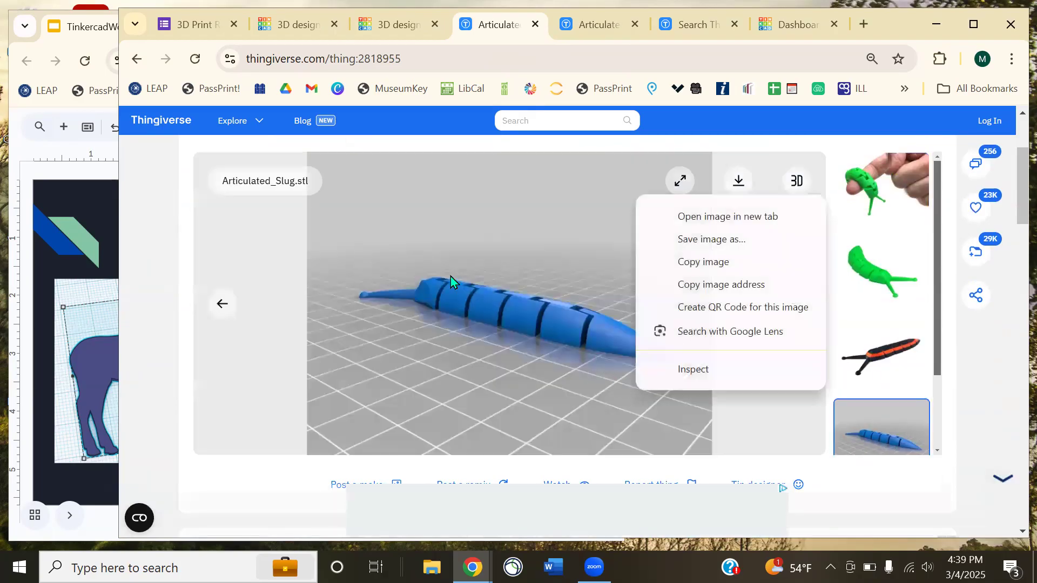
{"action": "left_click", "coordinate": [461, 311]}
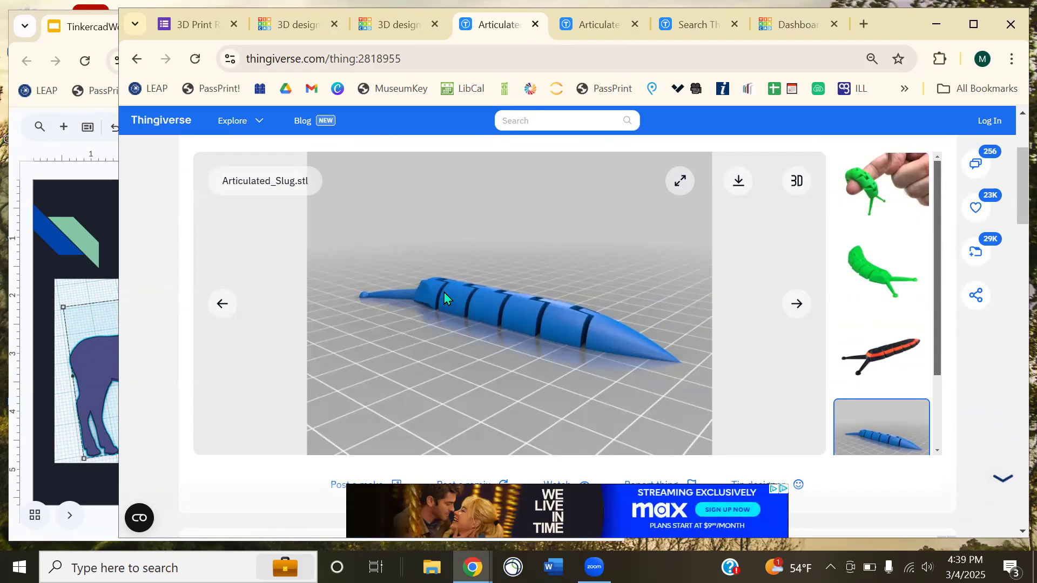
- Review the Articulated Anything! page title and hinge STL files, then return to Tinkercad
{"action": "left_click", "coordinate": [604, 27]}
{"action": "scroll", "coordinate": [611, 238], "scroll_direction": "up", "scroll_amount": 3}
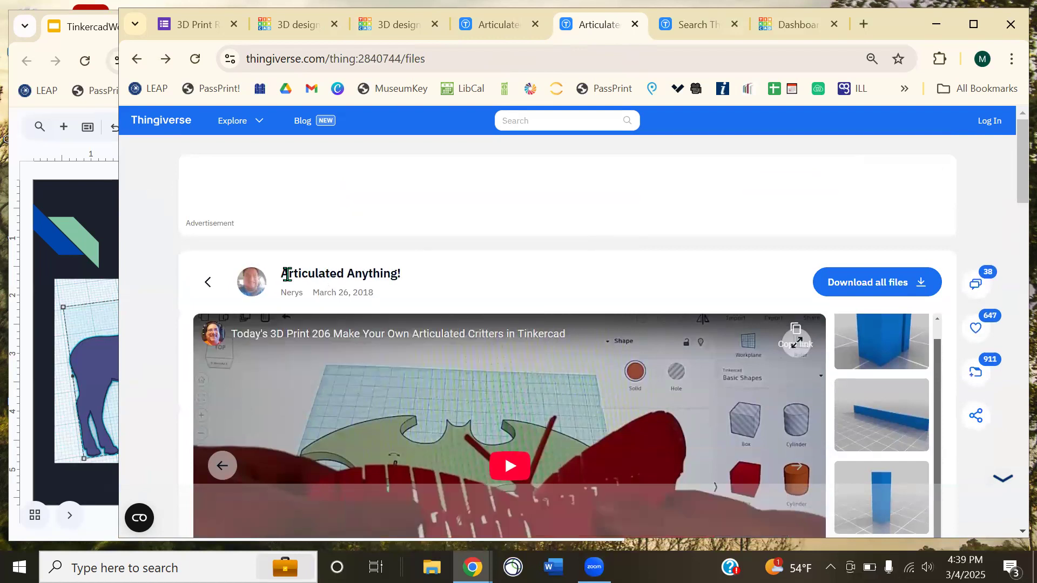
{"action": "left_click_drag", "start_coordinate": [282, 273], "coordinate": [397, 273]}
{"action": "scroll", "coordinate": [456, 275], "scroll_direction": "down", "scroll_amount": 4}
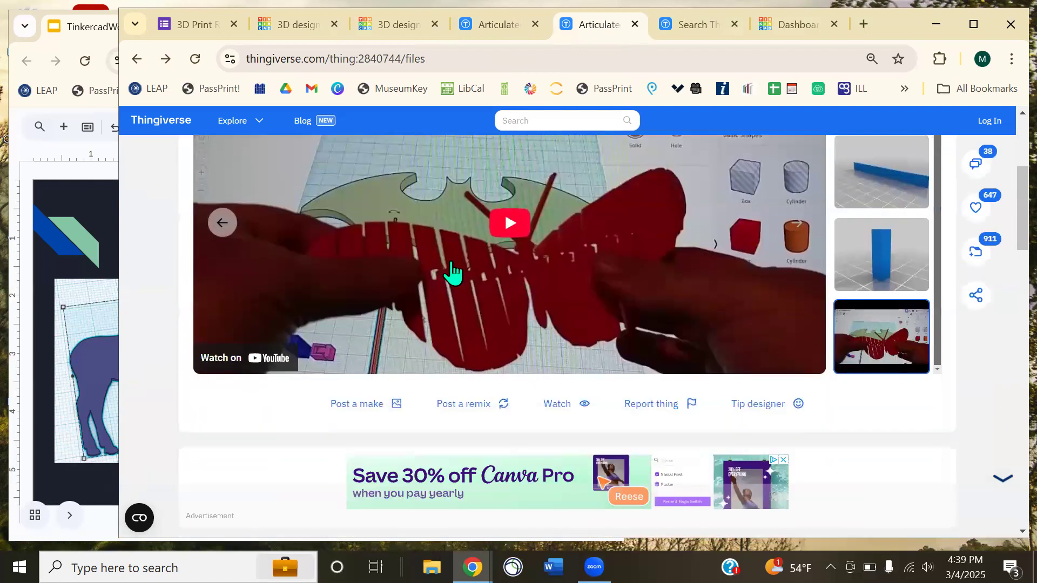
{"action": "scroll", "coordinate": [446, 268], "scroll_direction": "up", "scroll_amount": 2}
{"action": "left_click", "coordinate": [416, 201]}
{"action": "left_click_drag", "start_coordinate": [417, 202], "coordinate": [288, 196]}
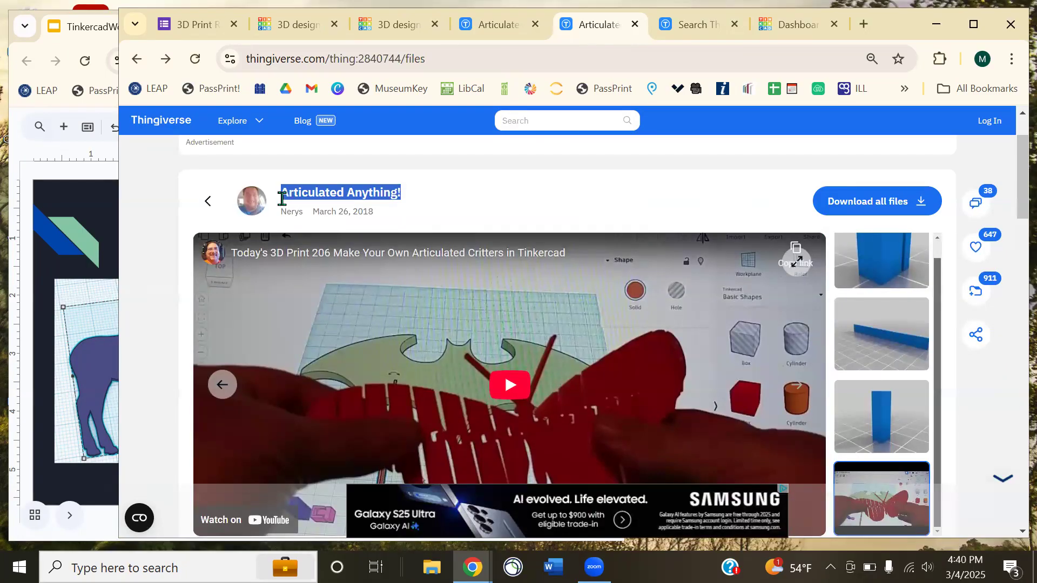
{"action": "scroll", "coordinate": [452, 245], "scroll_direction": "down", "scroll_amount": 12}
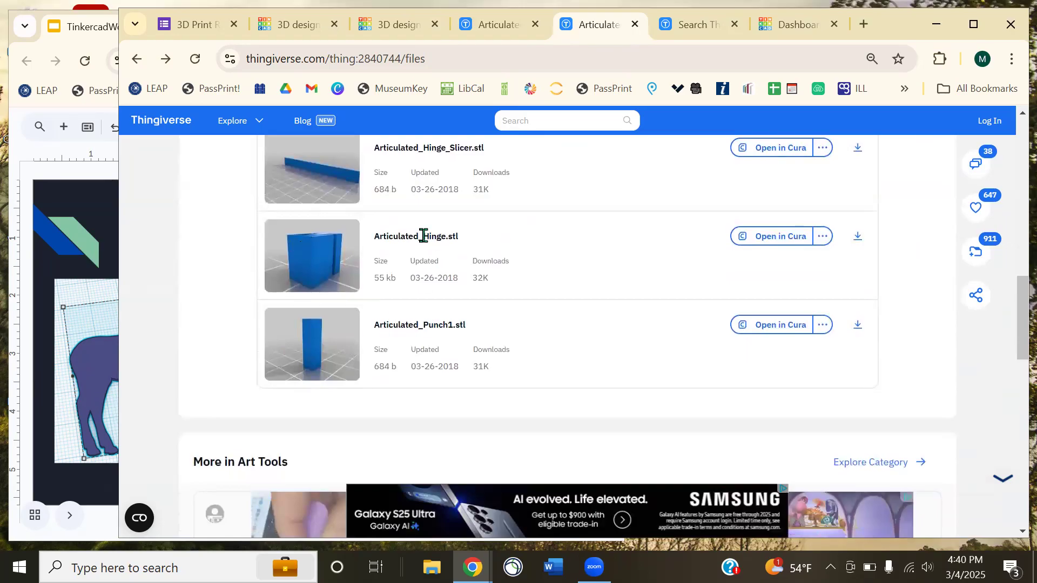
{"action": "left_click", "coordinate": [299, 25]}
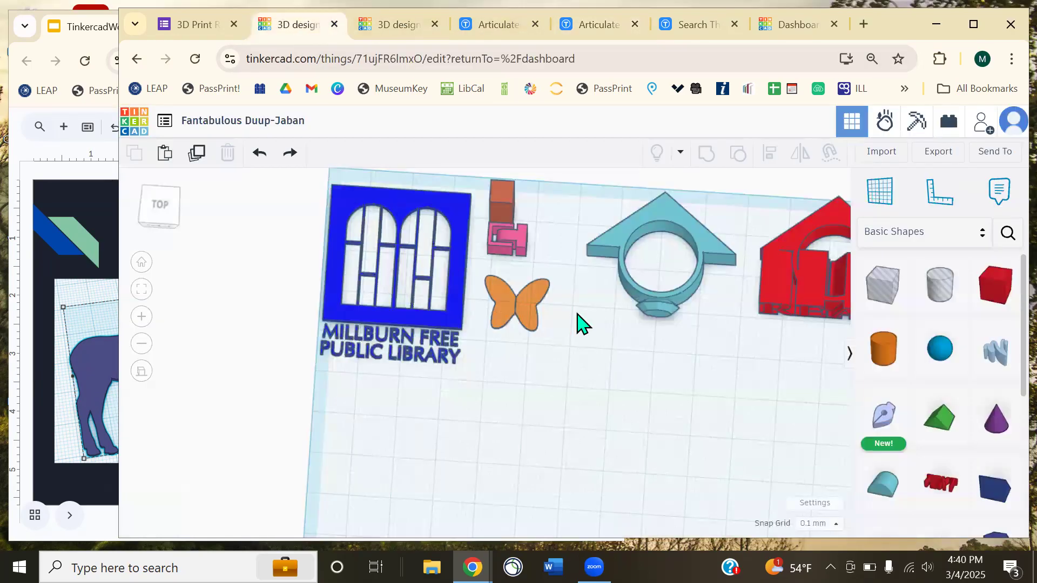
- Move the pink hinge piece into open workplane space and orbit around it
{"action": "left_click_drag", "start_coordinate": [515, 243], "coordinate": [594, 471]}
{"action": "middle_click_drag", "start_coordinate": [678, 467], "coordinate": [471, 379]}
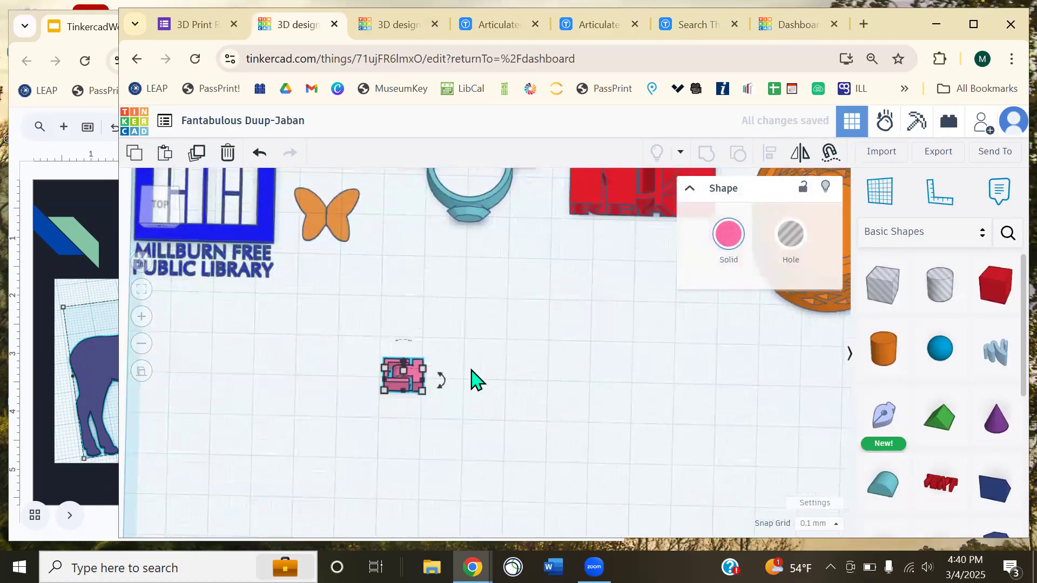
{"action": "left_click", "coordinate": [504, 392]}
{"action": "right_click_drag", "start_coordinate": [436, 413], "coordinate": [405, 428]}
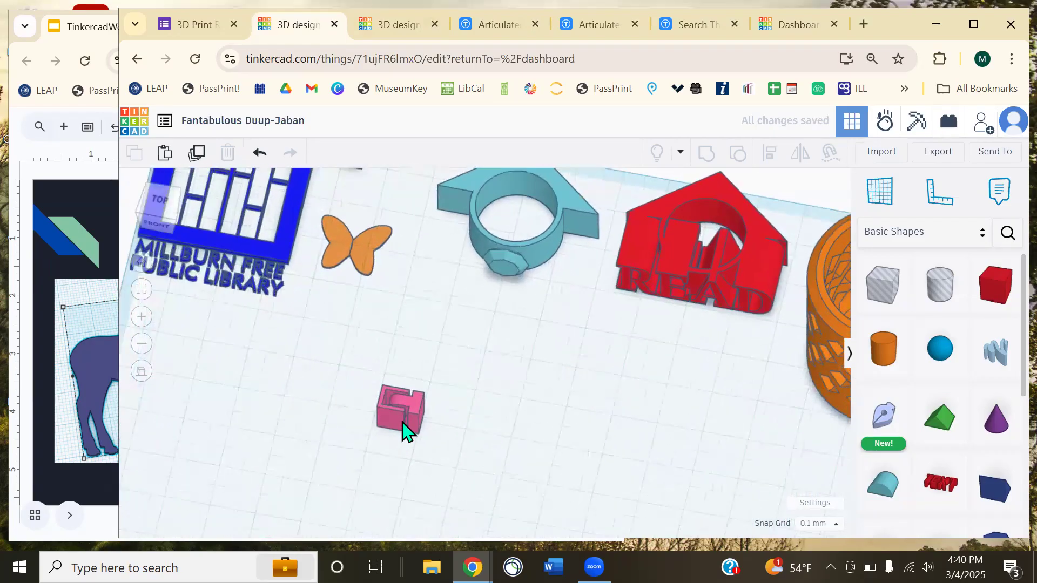
{"action": "scroll", "coordinate": [405, 430], "scroll_direction": "up", "scroll_amount": 5}
{"action": "middle_click_drag", "start_coordinate": [409, 431], "coordinate": [539, 127]}
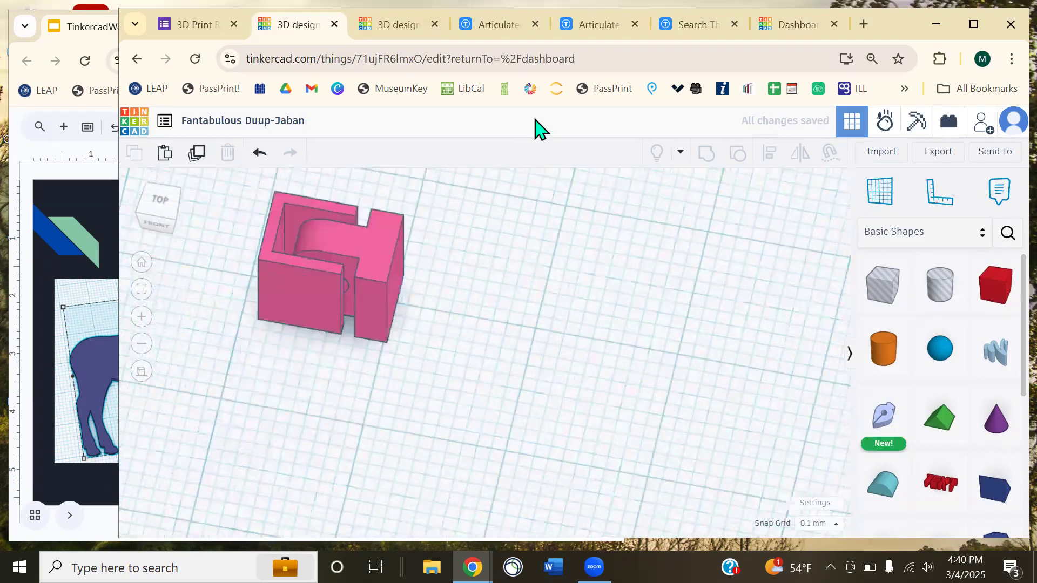
{"action": "scroll", "coordinate": [435, 300], "scroll_direction": "up", "scroll_amount": 2}
{"action": "scroll", "coordinate": [436, 301], "scroll_direction": "up", "scroll_amount": 5}
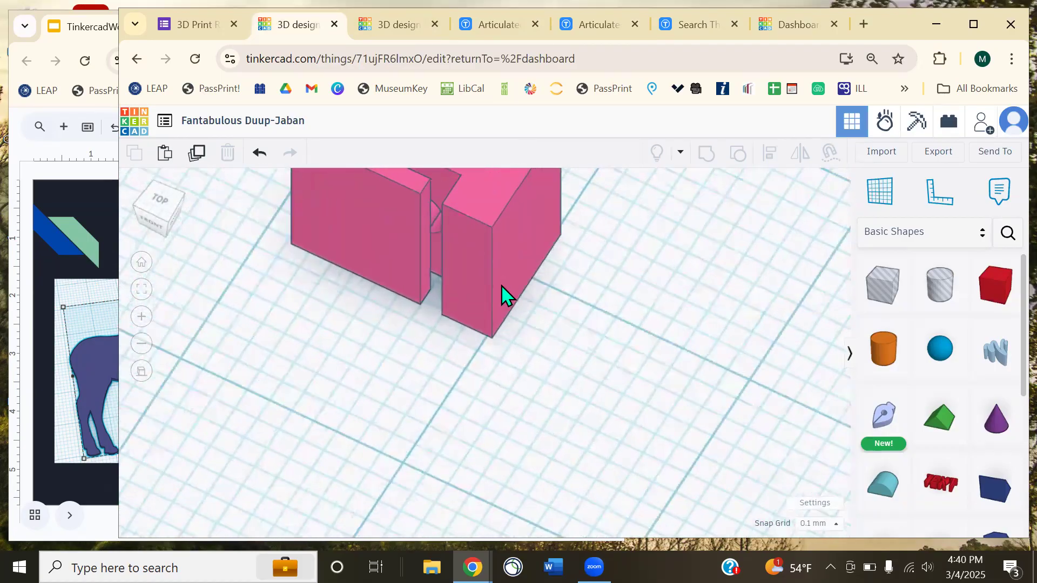
{"action": "right_click_drag", "start_coordinate": [525, 247], "coordinate": [482, 106]}
{"action": "mouse_move", "coordinate": [492, 302]}
{"action": "right_mouse_down"}
{"action": "mouse_move", "coordinate": [453, 302]}
{"action": "mouse_move", "coordinate": [520, 296]}
{"action": "mouse_move", "coordinate": [504, 287]}
{"action": "right_mouse_up"}
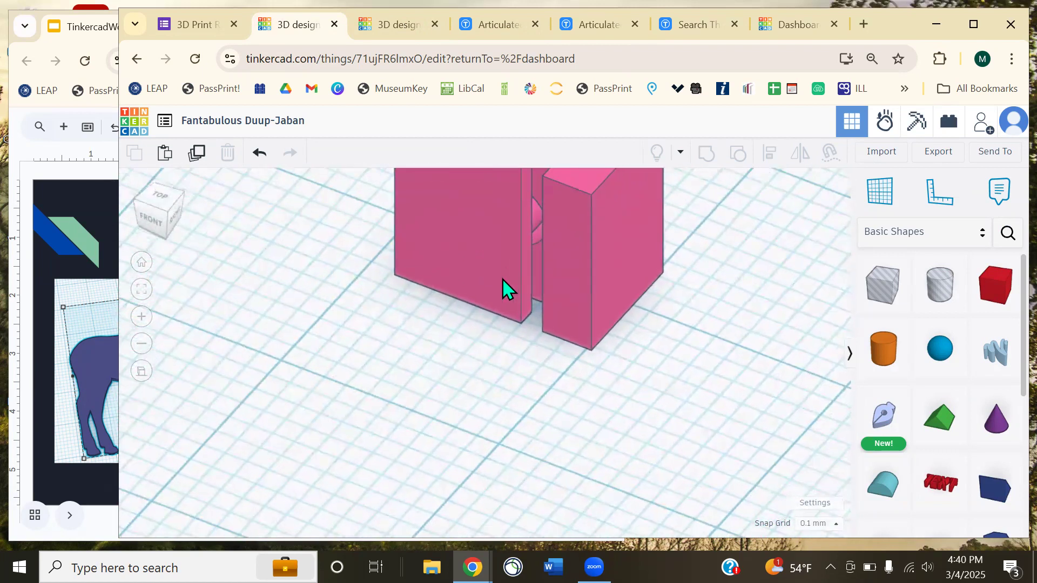
- Fit the view to the pink hinge piece and orbit to a top-down look
{"action": "left_click", "coordinate": [505, 287]}
{"action": "left_click", "coordinate": [142, 290]}
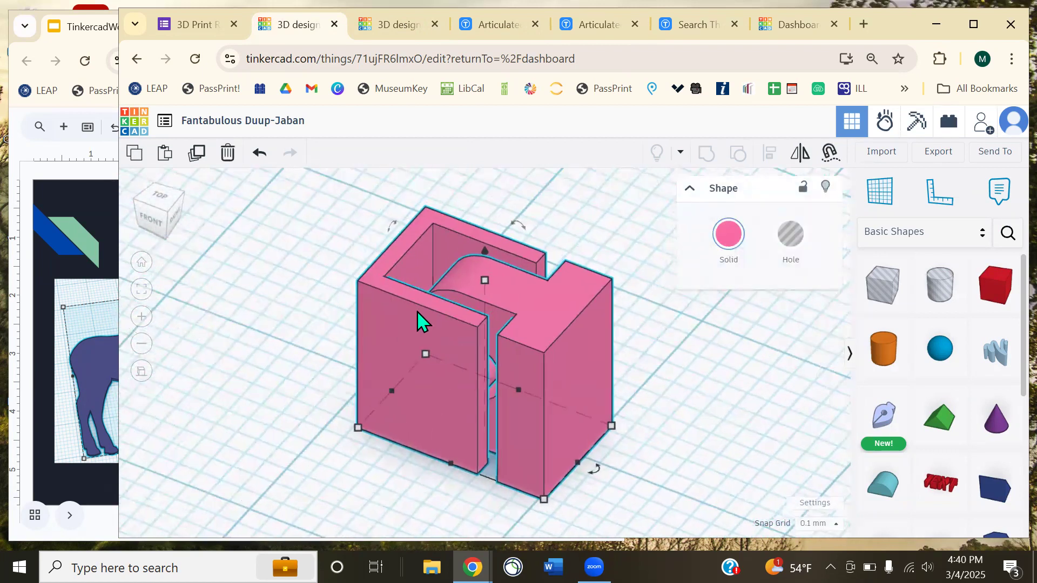
{"action": "right_click_drag", "start_coordinate": [387, 342], "coordinate": [249, 345]}
{"action": "right_click_drag", "start_coordinate": [189, 339], "coordinate": [165, 330]}
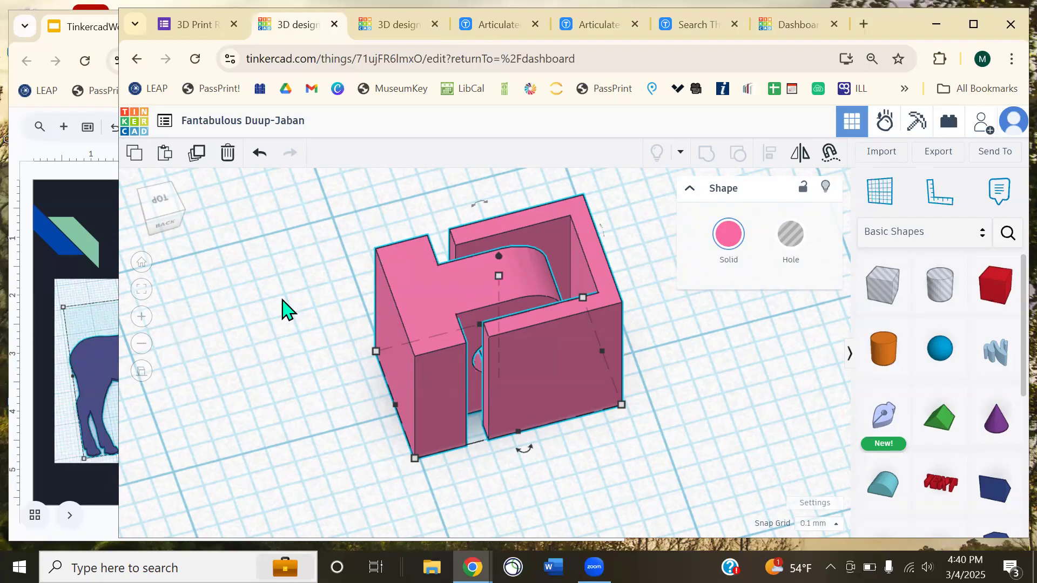
- Zoom out and nudge the pink hinge block slightly left, beside the butterfly and library sign
{"action": "right_click_drag", "start_coordinate": [230, 316], "coordinate": [563, 371]}
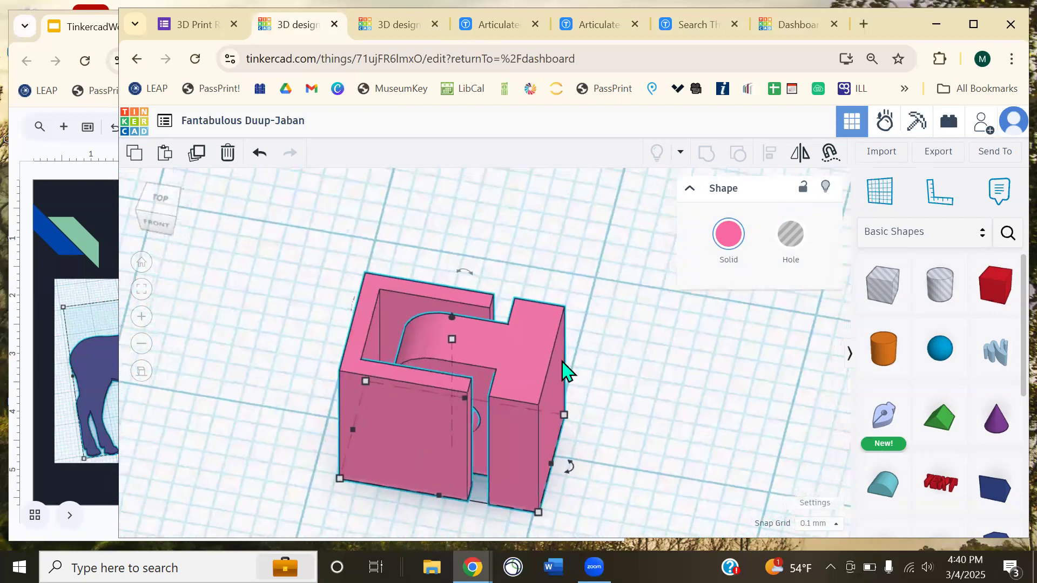
{"action": "scroll", "coordinate": [554, 359], "scroll_direction": "down", "scroll_amount": 6}
{"action": "left_click", "coordinate": [553, 359]}
{"action": "left_click_drag", "start_coordinate": [462, 341], "coordinate": [266, 312]}
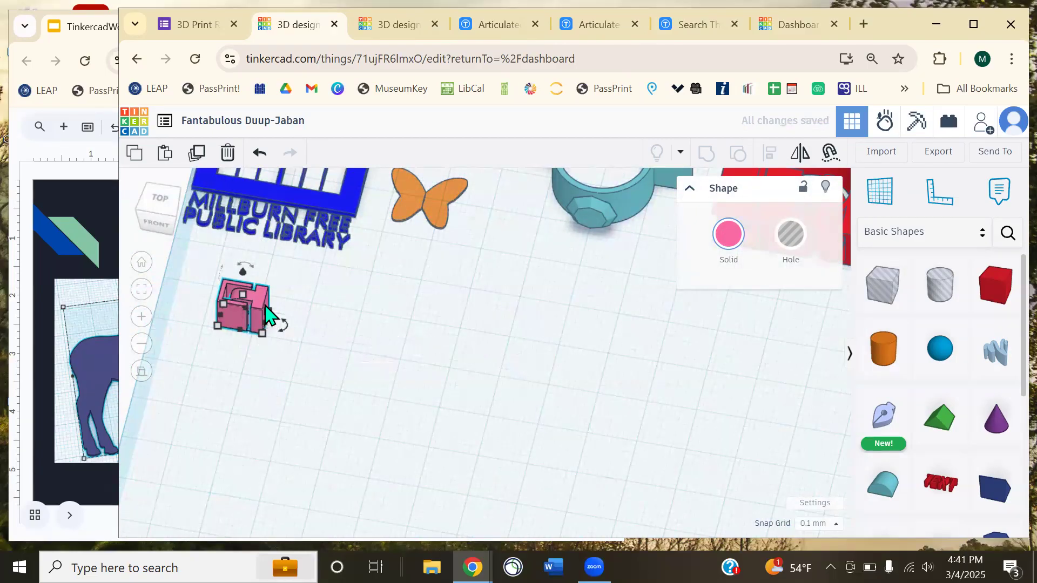
{"action": "scroll", "coordinate": [469, 302], "scroll_direction": "down", "scroll_amount": 2}
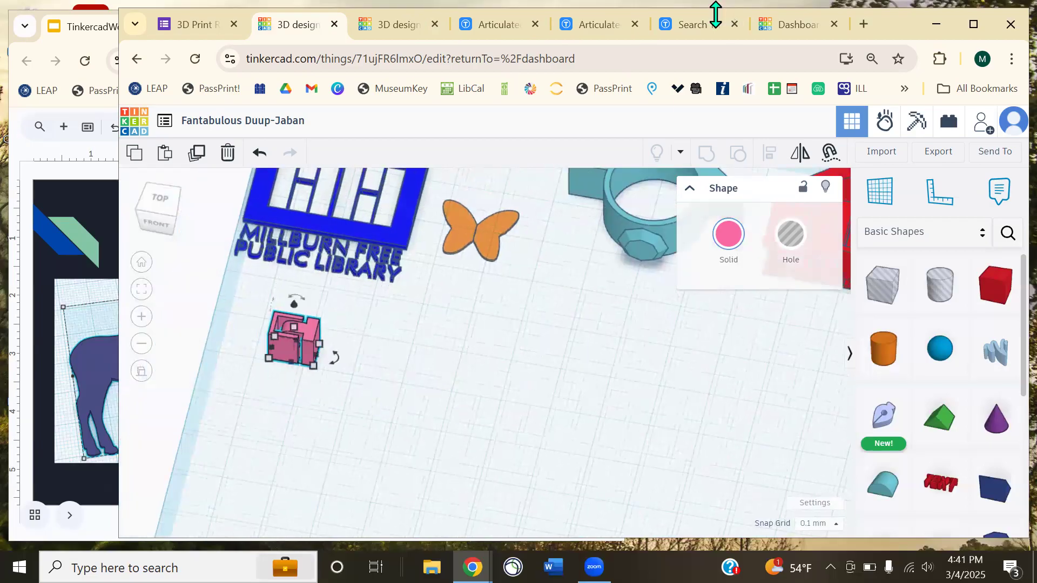
{"action": "left_click", "coordinate": [696, 25]}
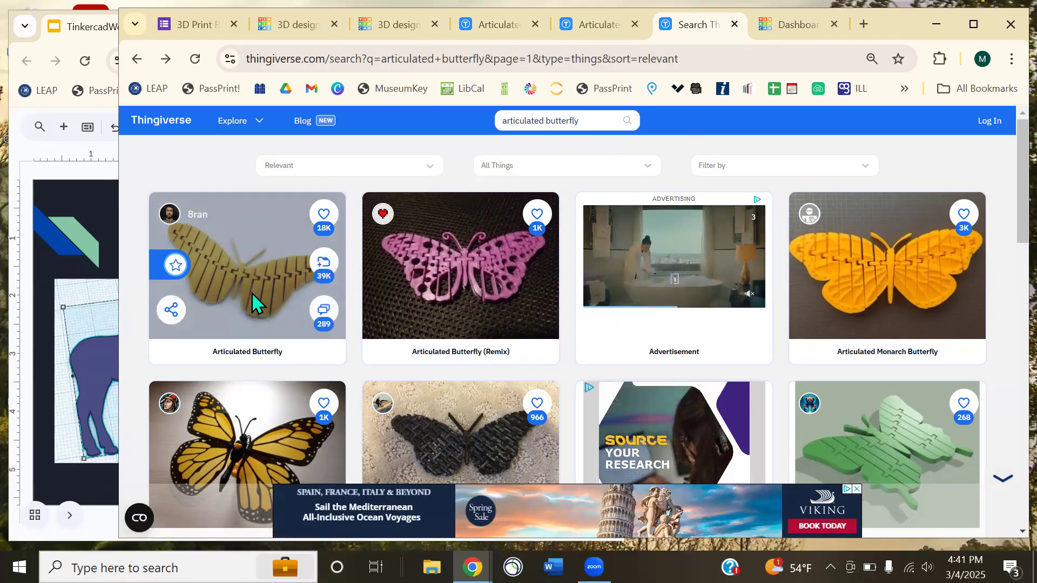
- Check the Articulated Butterfly files on Thingiverse, then return to the Fantabulous Duup-Jaban design
{"action": "left_click", "coordinate": [596, 26]}
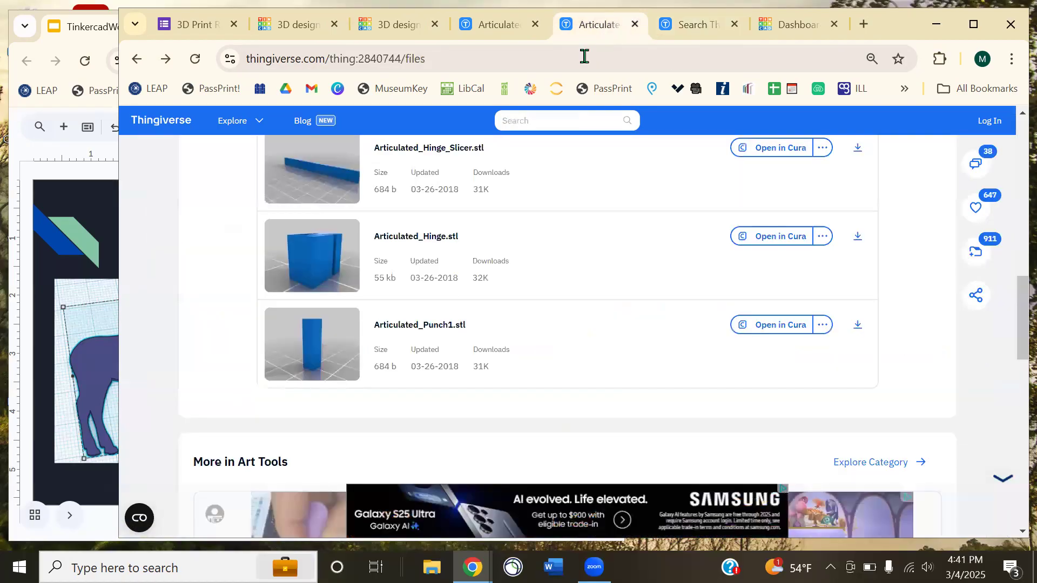
{"action": "left_click", "coordinate": [399, 26]}
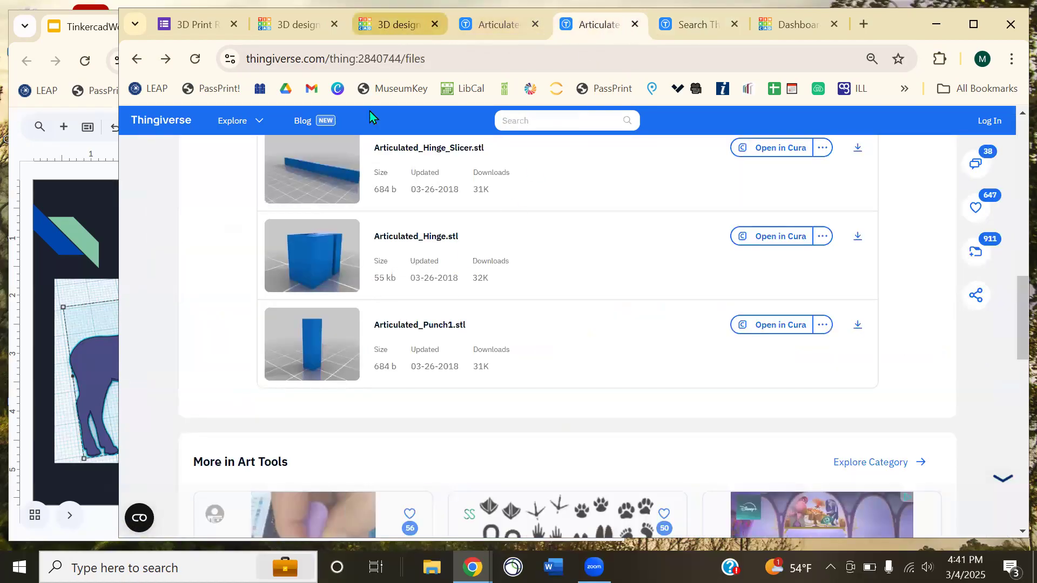
{"action": "left_click", "coordinate": [294, 25]}
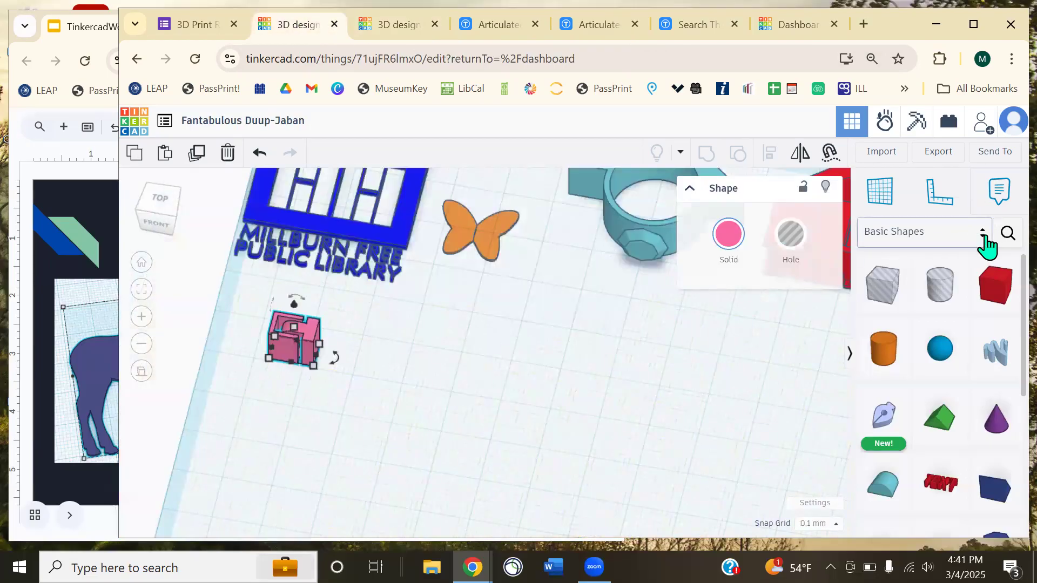
- Search Community shapes for BUTTERFLY and place the result on the workplane
{"action": "left_click", "coordinate": [1005, 233]}
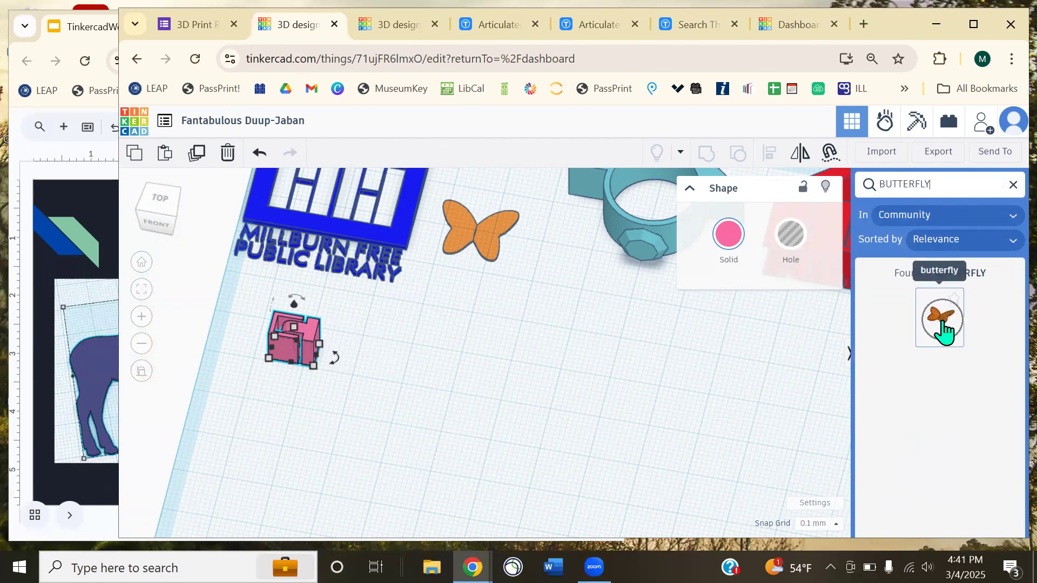
{"action": "left_click", "coordinate": [463, 246]}
{"action": "left_click_drag", "start_coordinate": [464, 246], "coordinate": [513, 440]}
{"action": "scroll", "coordinate": [589, 357], "scroll_direction": "down", "scroll_amount": 3}
{"action": "middle_click_drag", "start_coordinate": [587, 346], "coordinate": [430, 249]}
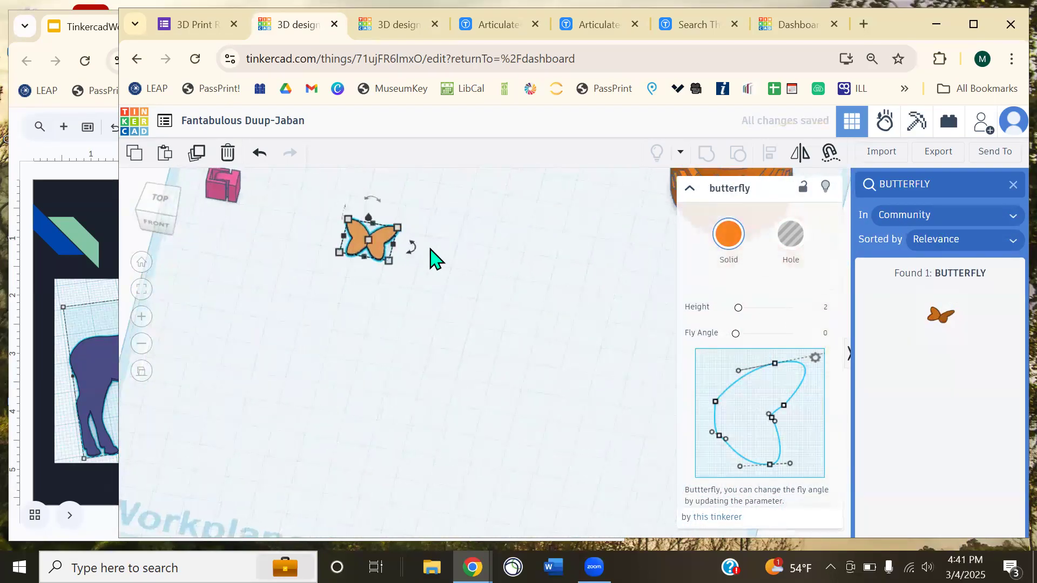
- Try stretching the butterfly taller to 16.58, then undo it
{"action": "left_click_drag", "start_coordinate": [374, 243], "coordinate": [402, 293]}
{"action": "key", "text": "ctrl+z"}
{"action": "left_click", "coordinate": [433, 283]}
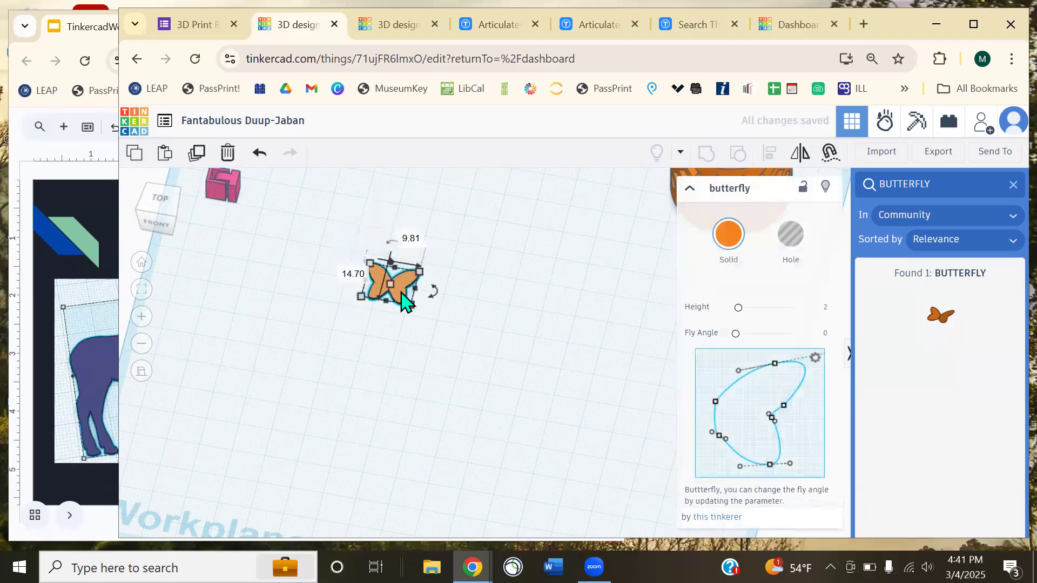
{"action": "right_click_drag", "start_coordinate": [479, 320], "coordinate": [485, 344]}
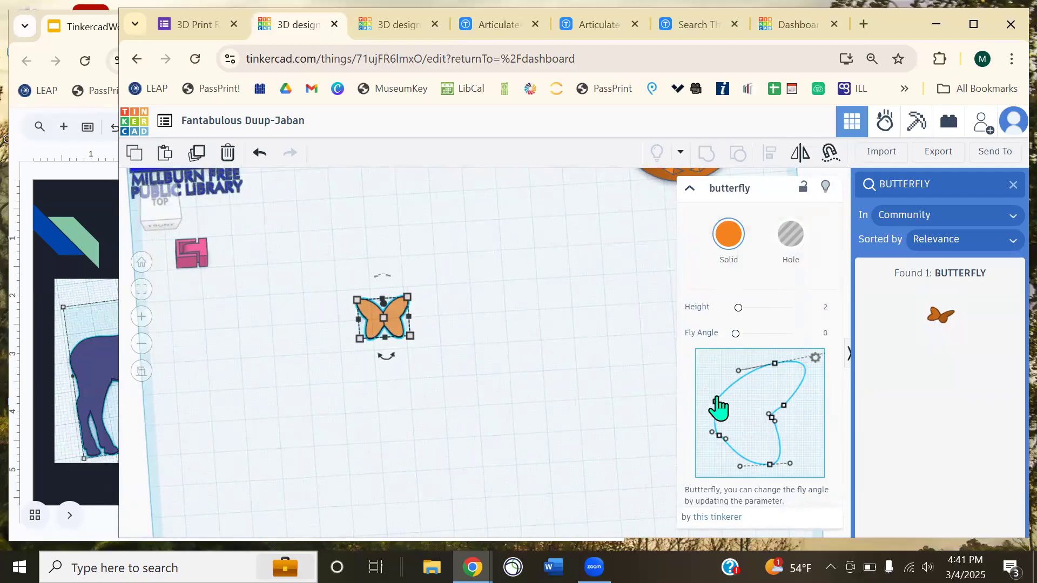
- Try reshaping the butterfly's wing outline curve, undo it, and view the butterfly from the front
{"action": "left_click_drag", "start_coordinate": [713, 402], "coordinate": [691, 374]}
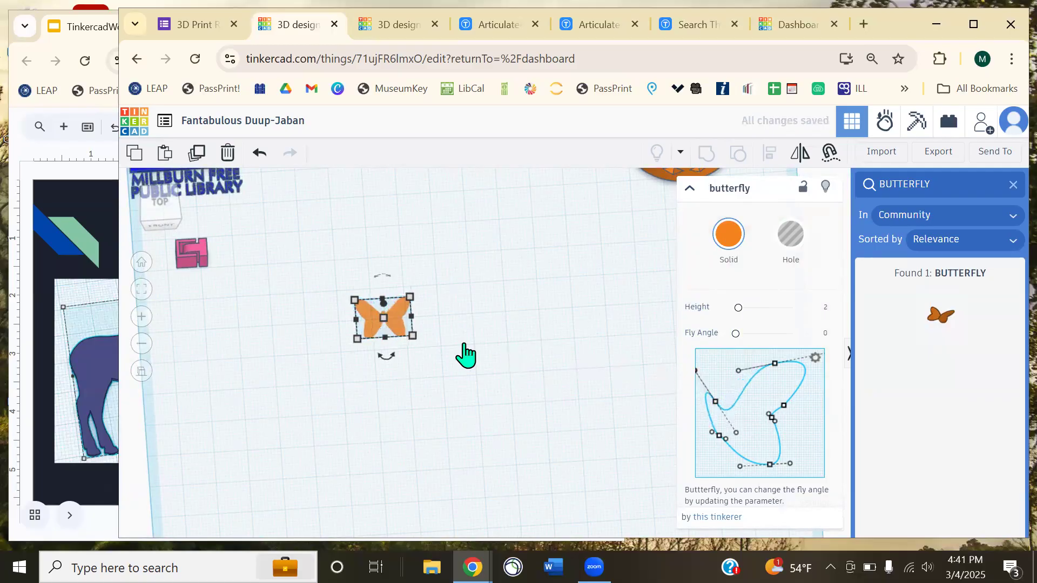
{"action": "scroll", "coordinate": [465, 353], "scroll_direction": "up", "scroll_amount": 1}
{"action": "scroll", "coordinate": [469, 355], "scroll_direction": "up", "scroll_amount": 6}
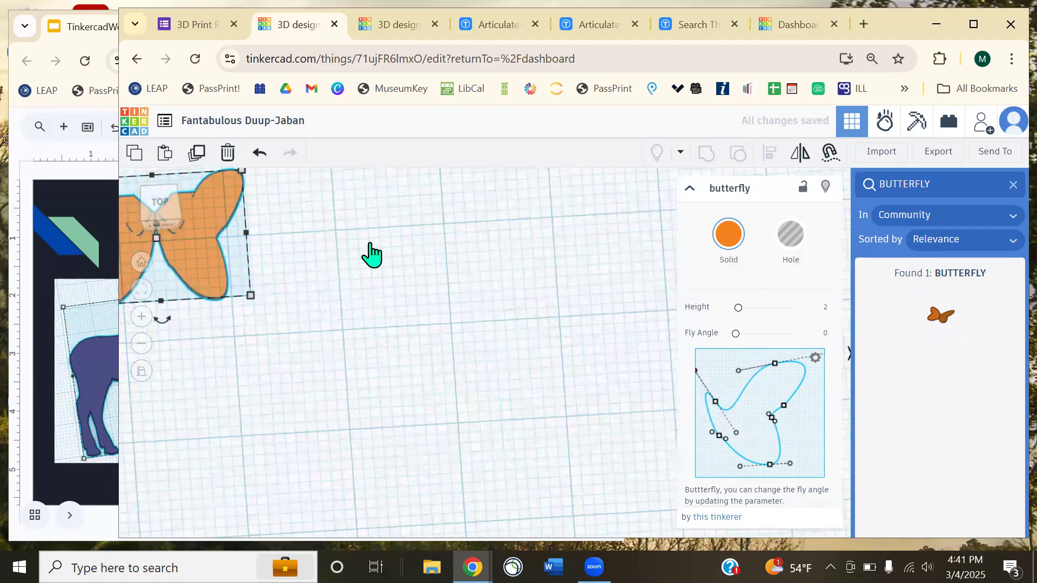
{"action": "middle_click_drag", "start_coordinate": [371, 250], "coordinate": [659, 356]}
{"action": "key", "text": "ctrl+z"}
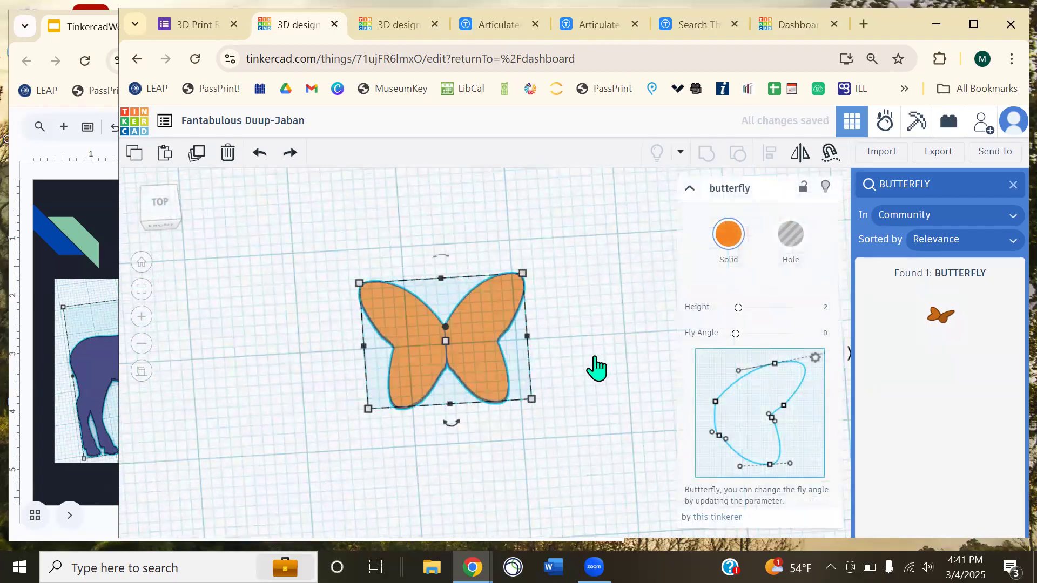
{"action": "scroll", "coordinate": [598, 367], "scroll_direction": "up", "scroll_amount": 1}
{"action": "middle_click_drag", "start_coordinate": [592, 407], "coordinate": [593, 377]}
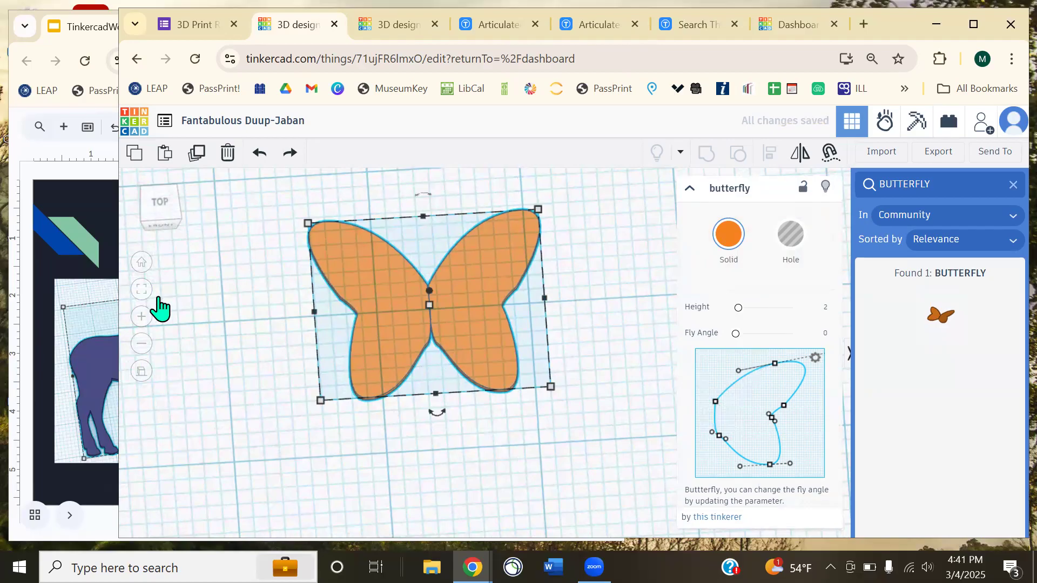
{"action": "middle_click_drag", "start_coordinate": [486, 396], "coordinate": [538, 441]}
{"action": "scroll", "coordinate": [537, 442], "scroll_direction": "up", "scroll_amount": 1}
{"action": "mouse_move", "coordinate": [540, 451]}
{"action": "right_mouse_down"}
{"action": "mouse_move", "coordinate": [537, 482]}
{"action": "mouse_move", "coordinate": [523, 454]}
{"action": "right_mouse_up"}
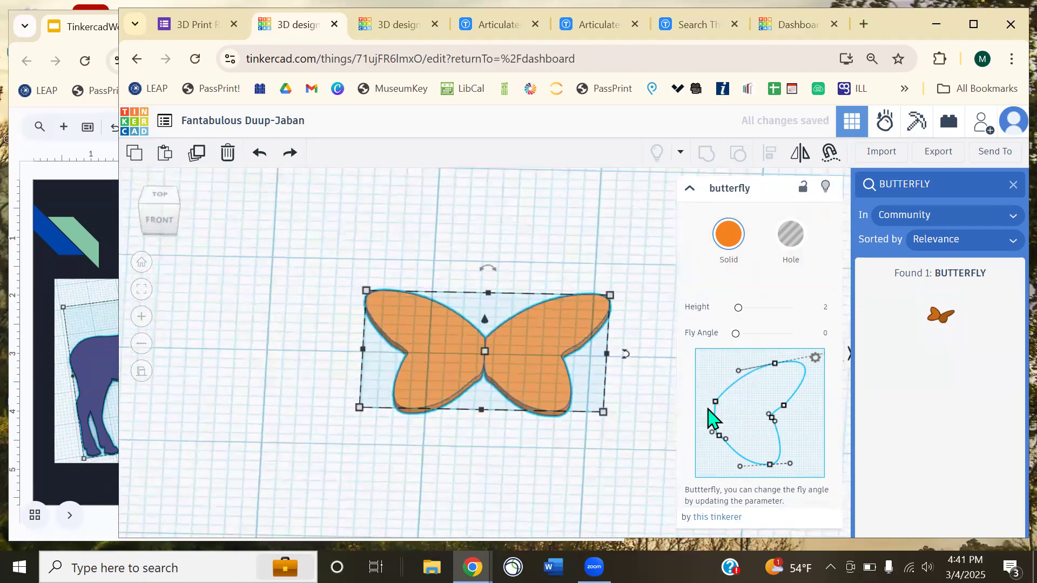
- Experiment with the wing profile points and long pointed lower wings, then undo the change
{"action": "left_click_drag", "start_coordinate": [744, 372], "coordinate": [721, 367]}
{"action": "mouse_move", "coordinate": [721, 439]}
{"action": "left_mouse_down"}
{"action": "mouse_move", "coordinate": [712, 460]}
{"action": "mouse_move", "coordinate": [718, 440]}
{"action": "left_mouse_up"}
{"action": "left_click_drag", "start_coordinate": [789, 462], "coordinate": [856, 504]}
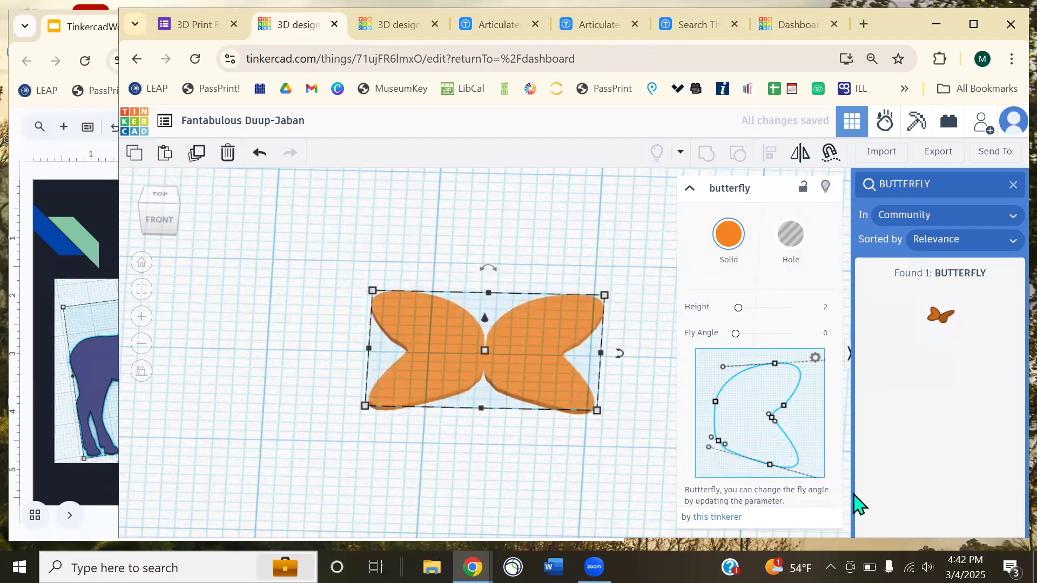
{"action": "left_click", "coordinate": [619, 479]}
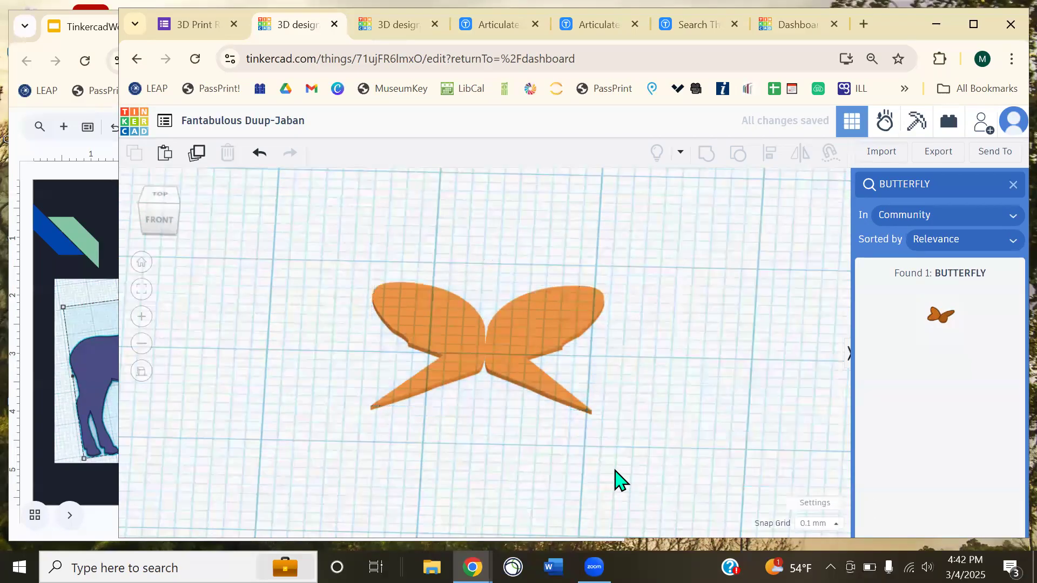
{"action": "key", "text": "ctrl+z"}
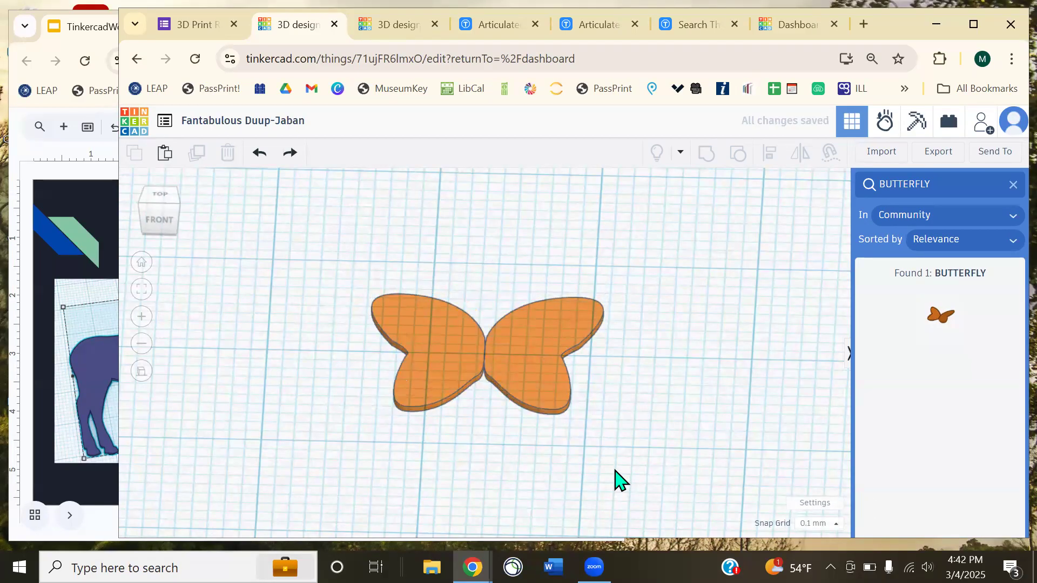
- Scale the butterfly up to about 62 wide and raise its wings to fly angle 27
{"action": "scroll", "coordinate": [576, 470], "scroll_direction": "down", "scroll_amount": 4}
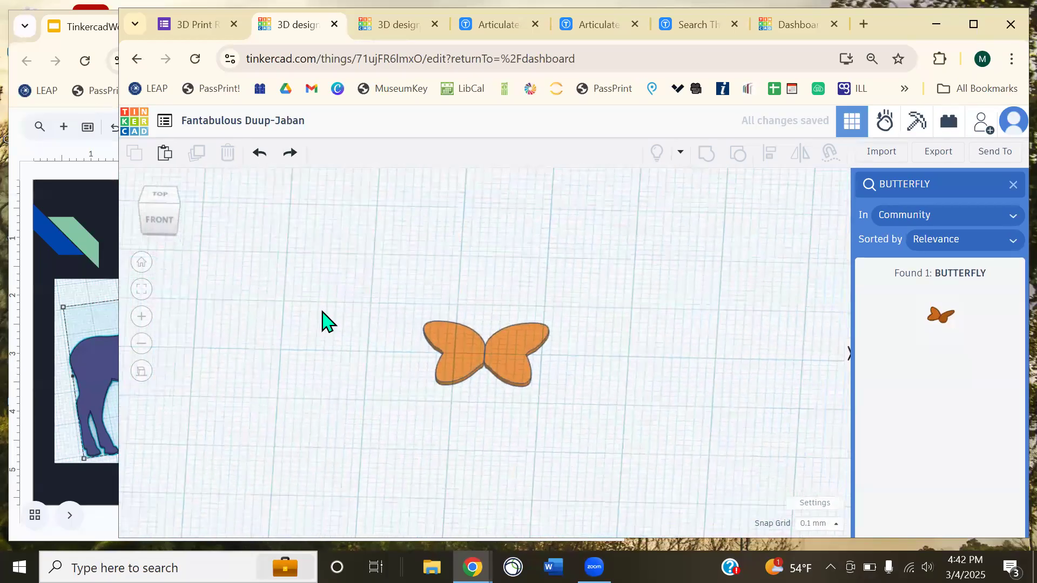
{"action": "left_click", "coordinate": [484, 369]}
{"action": "left_click_drag", "start_coordinate": [545, 385], "coordinate": [705, 498], "text": "alt+shift"}
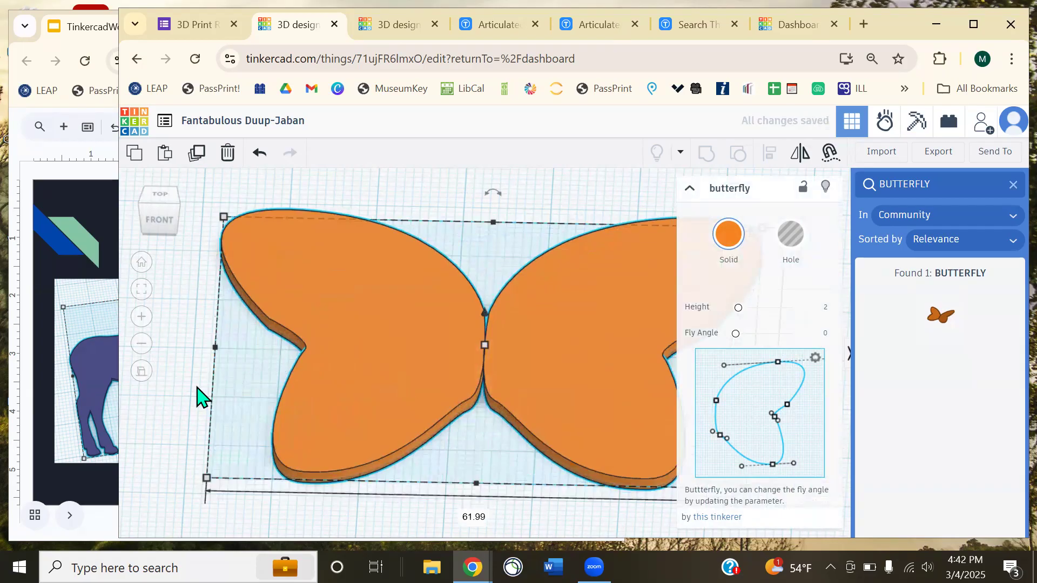
{"action": "right_click_drag", "start_coordinate": [540, 367], "coordinate": [655, 333]}
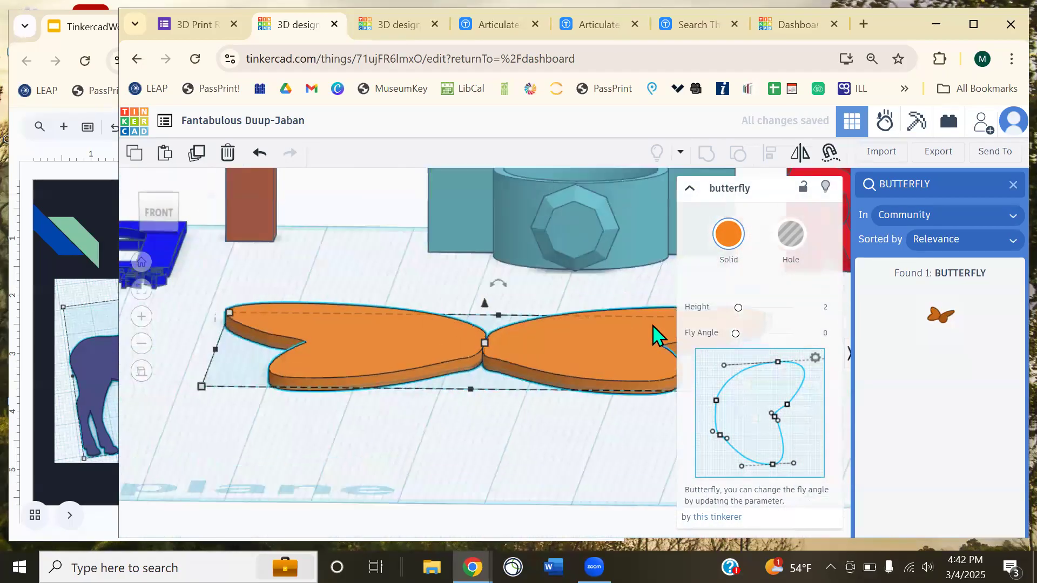
{"action": "mouse_move", "coordinate": [736, 334]}
{"action": "left_mouse_down"}
{"action": "mouse_move", "coordinate": [808, 340]}
{"action": "mouse_move", "coordinate": [773, 348]}
{"action": "mouse_move", "coordinate": [739, 334]}
{"action": "mouse_move", "coordinate": [794, 338]}
{"action": "mouse_move", "coordinate": [734, 346]}
{"action": "left_mouse_up"}
- Bring the pink box over to sit just below the butterfly
{"action": "left_click", "coordinate": [484, 426]}
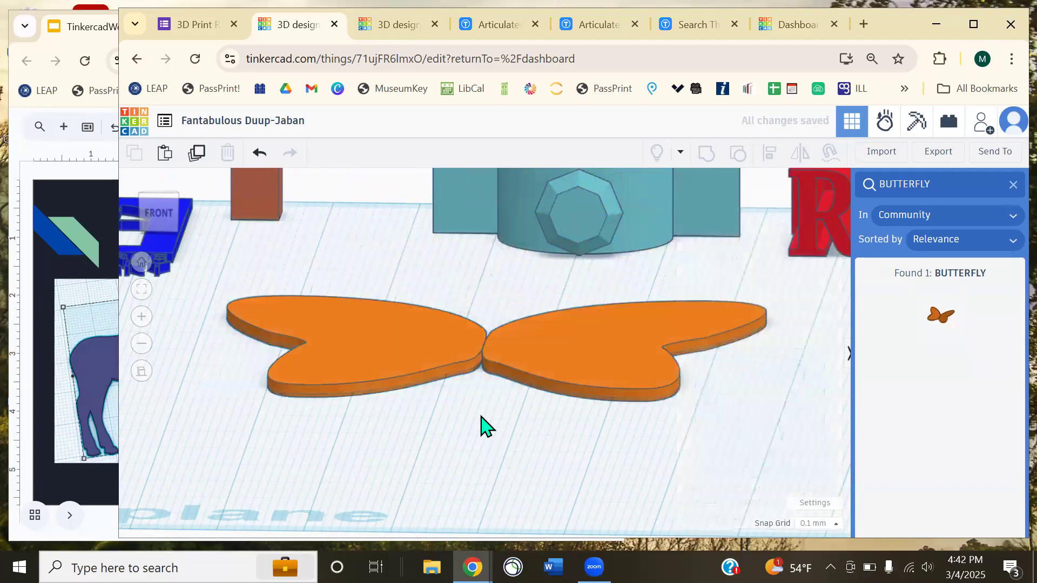
{"action": "scroll", "coordinate": [491, 430], "scroll_direction": "down", "scroll_amount": 5}
{"action": "left_click_drag", "start_coordinate": [194, 327], "coordinate": [472, 419]}
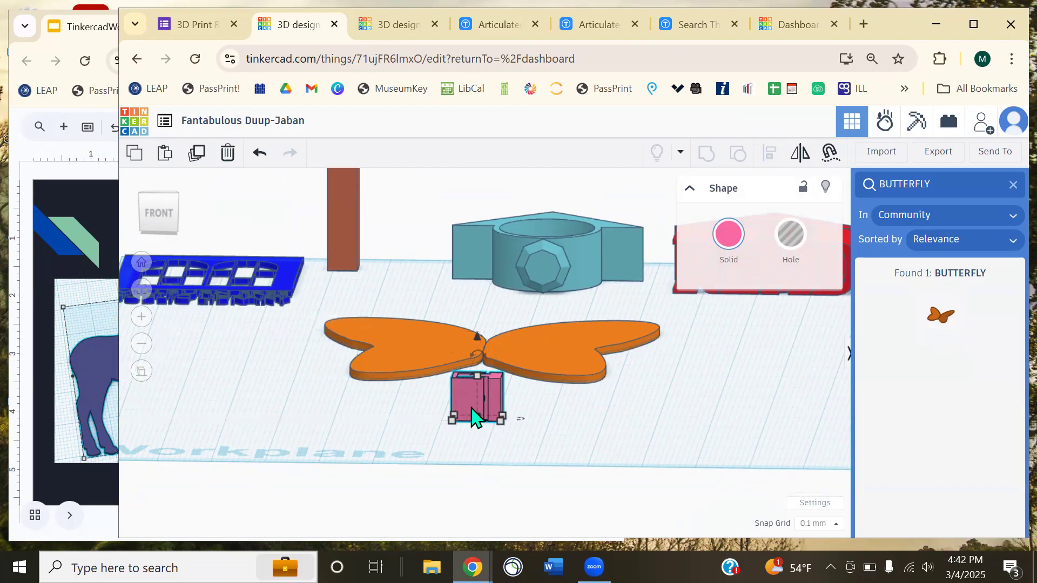
- From a top view, move the pink box onto the butterfly's centre and lower it to 1.70
{"action": "right_click_drag", "start_coordinate": [553, 399], "coordinate": [514, 465]}
{"action": "scroll", "coordinate": [542, 454], "scroll_direction": "up", "scroll_amount": 2}
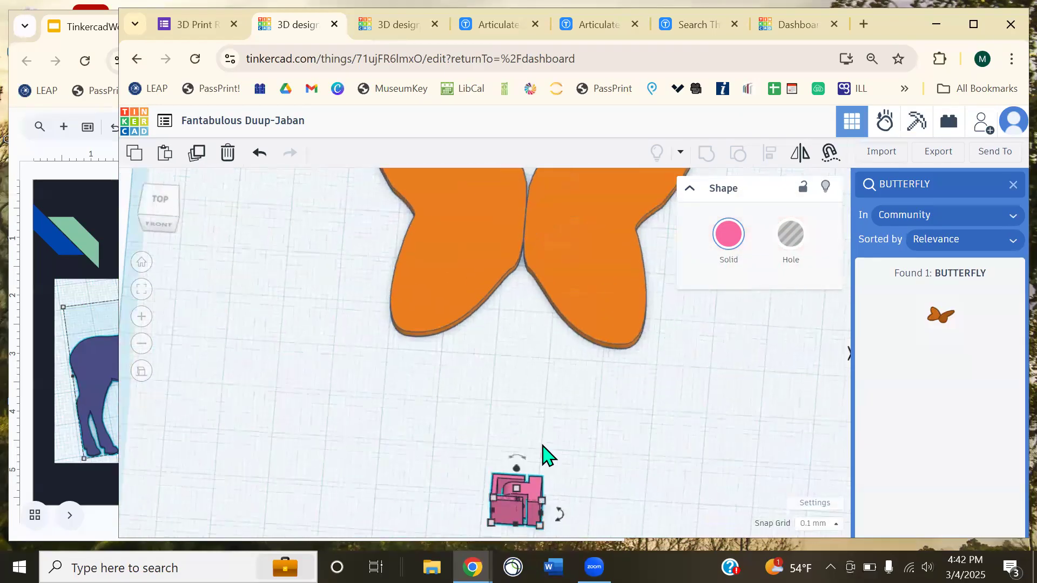
{"action": "left_click_drag", "start_coordinate": [529, 499], "coordinate": [545, 212]}
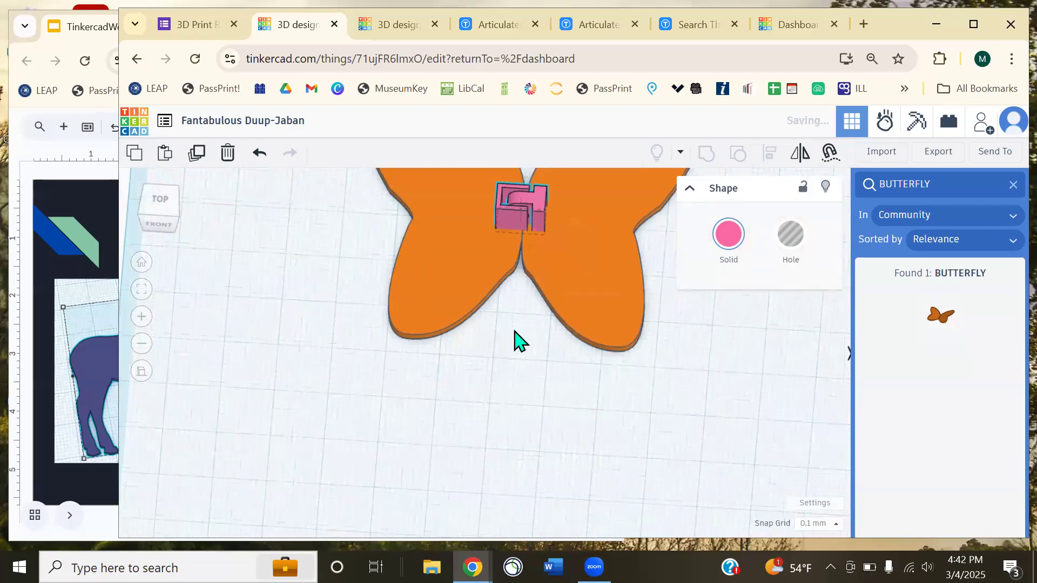
{"action": "key", "text": "f"}
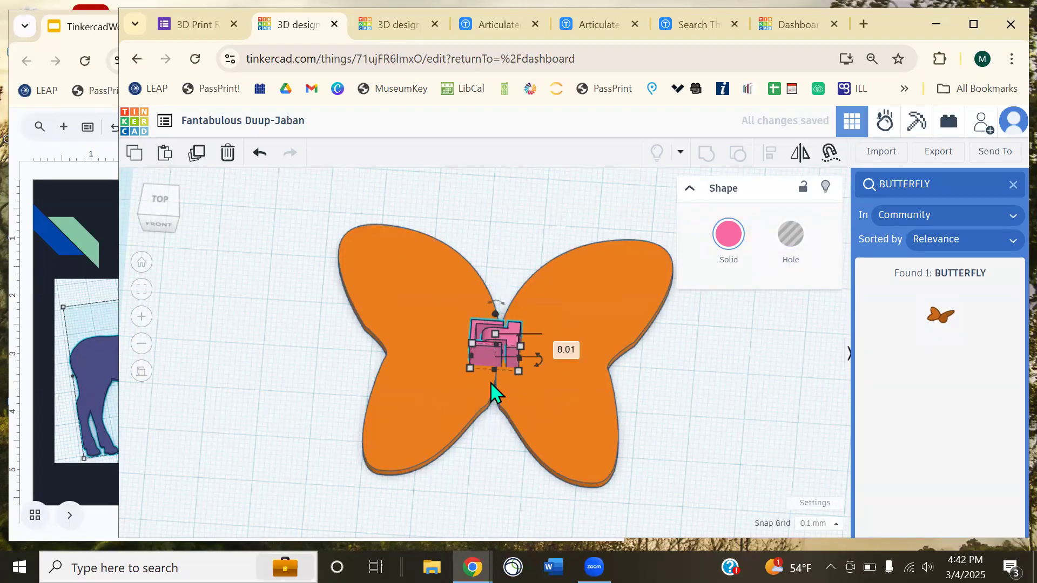
{"action": "scroll", "coordinate": [492, 384], "scroll_direction": "up", "scroll_amount": 5}
{"action": "left_click_drag", "start_coordinate": [509, 309], "coordinate": [511, 356]}
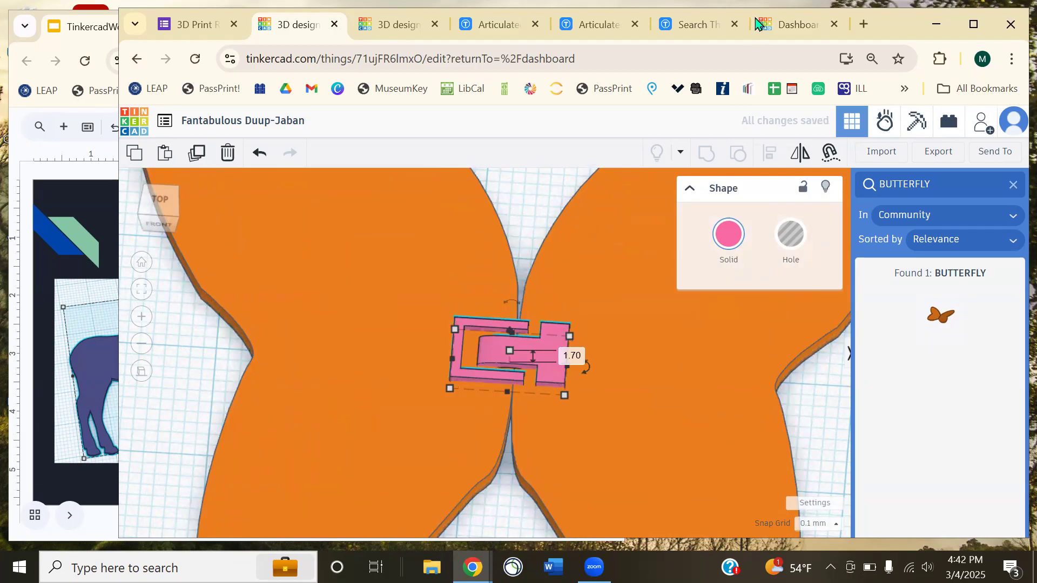
- Glance at the Thingiverse articulated butterfly results, then return to the Tinkercad design
{"action": "left_click", "coordinate": [701, 28]}
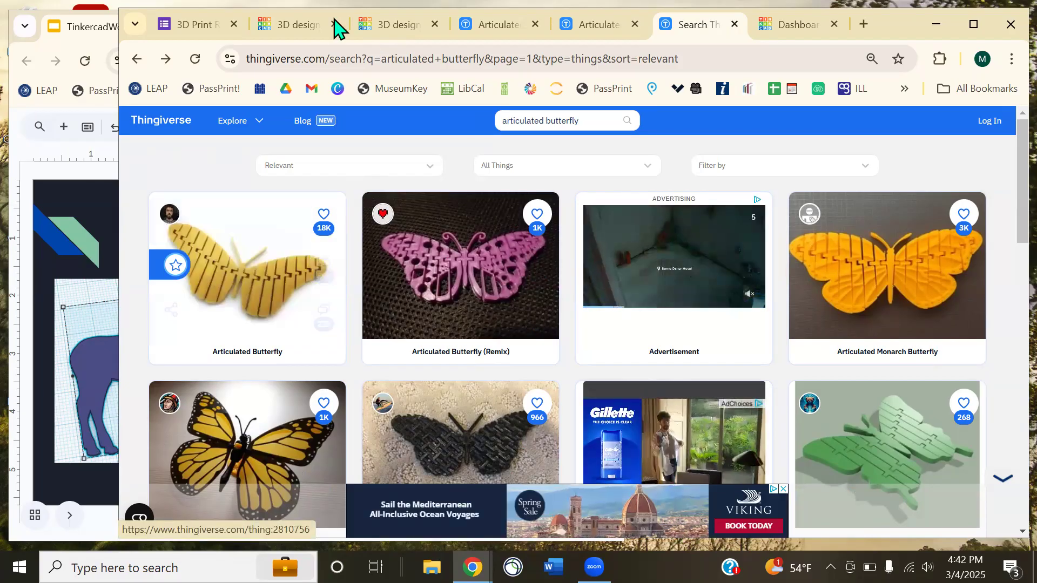
{"action": "left_click", "coordinate": [302, 25]}
{"action": "scroll", "coordinate": [585, 302], "scroll_direction": "down", "scroll_amount": 5}
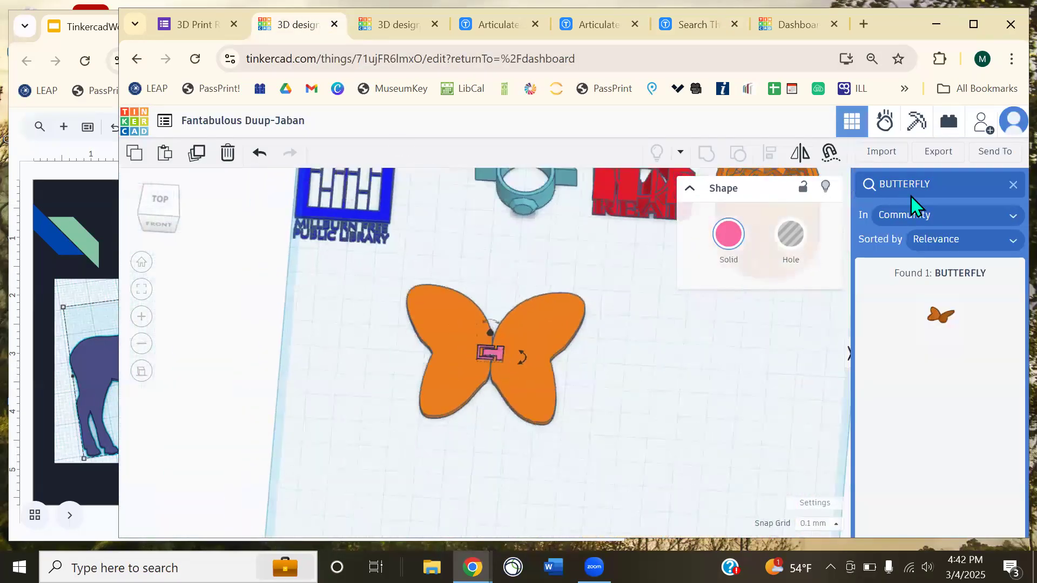
- Place a new box on the butterfly and narrow it into a thin strip
{"action": "left_click", "coordinate": [1012, 185]}
{"action": "left_click_drag", "start_coordinate": [892, 297], "coordinate": [533, 394]}
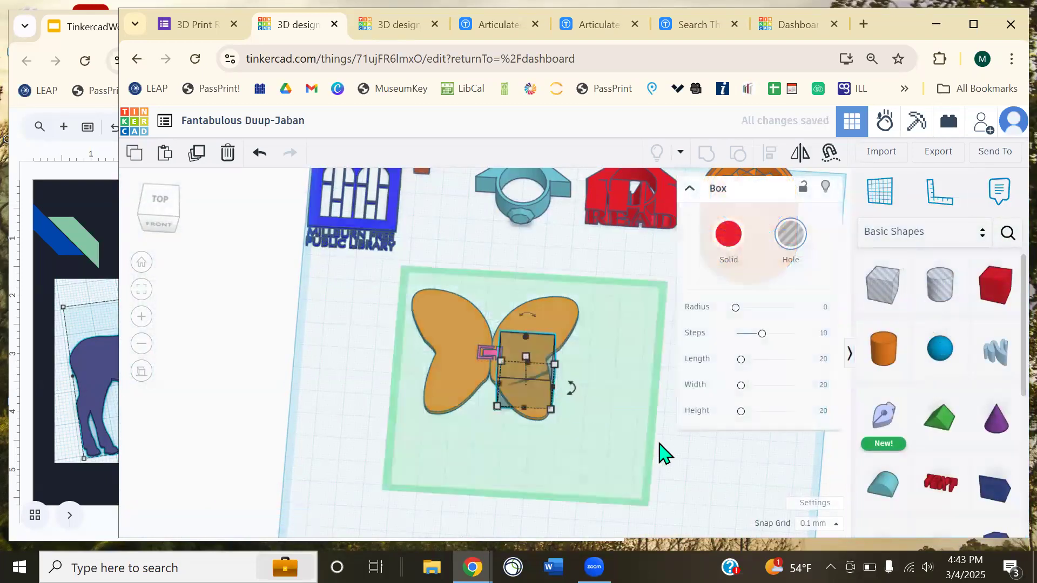
{"action": "scroll", "coordinate": [549, 428], "scroll_direction": "up", "scroll_amount": 5}
{"action": "left_click_drag", "start_coordinate": [612, 417], "coordinate": [562, 440]}
{"action": "scroll", "coordinate": [576, 343], "scroll_direction": "down", "scroll_amount": 1}
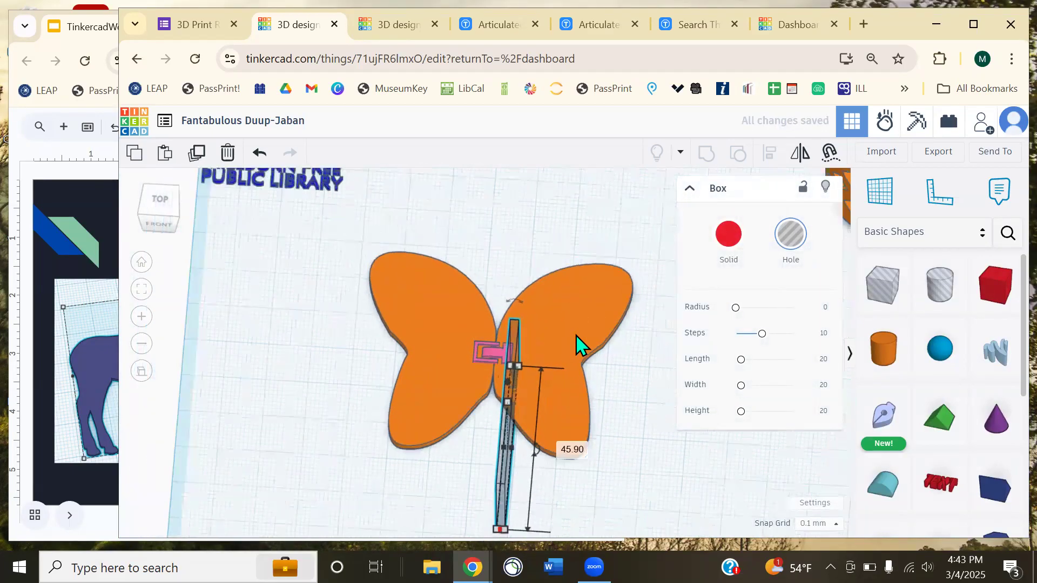
{"action": "scroll", "coordinate": [577, 344], "scroll_direction": "down", "scroll_amount": 2}
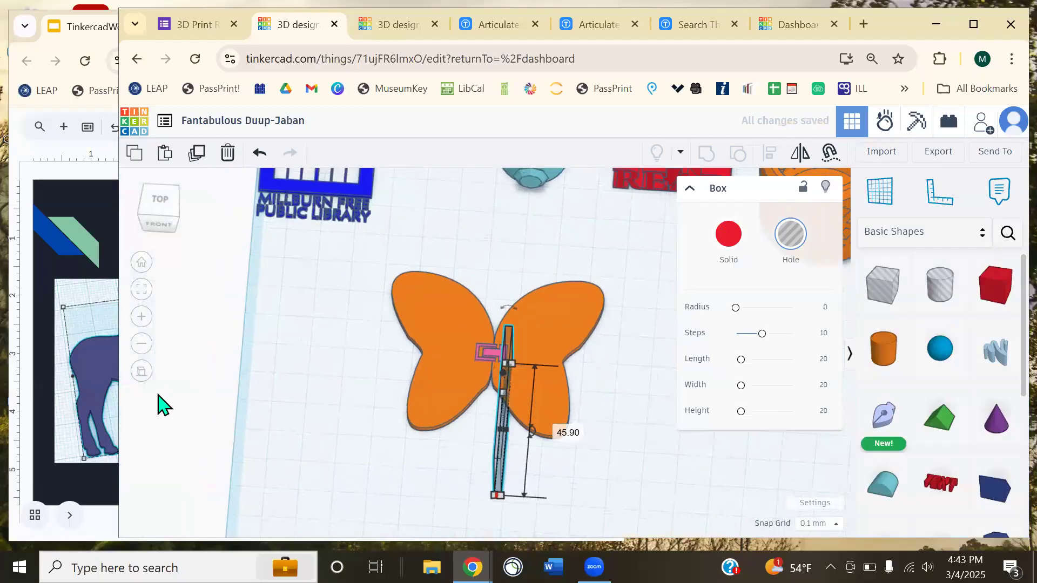
- In orthographic view, lengthen the strip to 73.90 and move it across the butterfly's centre
{"action": "left_click", "coordinate": [138, 373]}
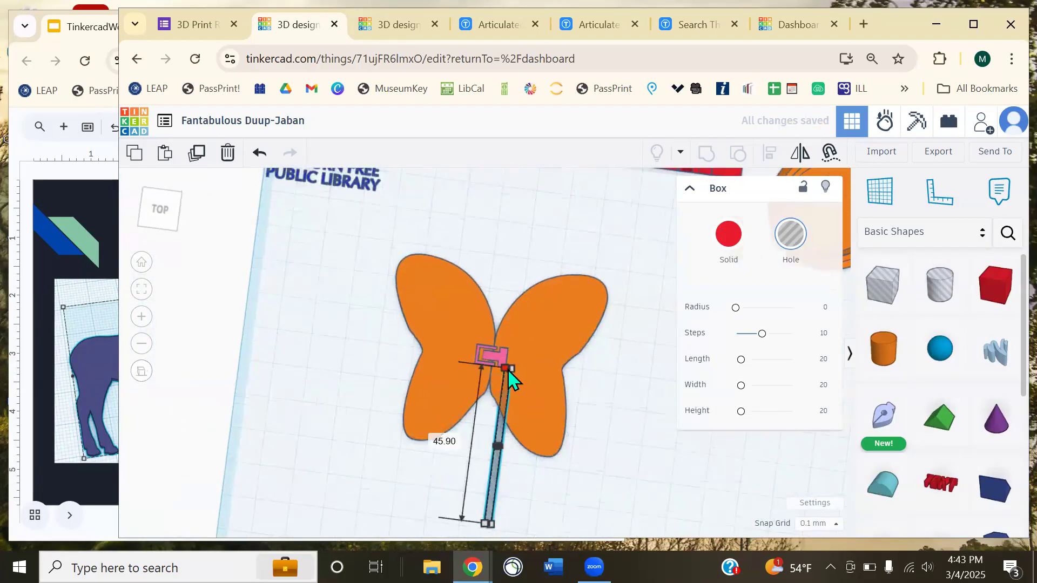
{"action": "scroll", "coordinate": [526, 400], "scroll_direction": "up", "scroll_amount": 4}
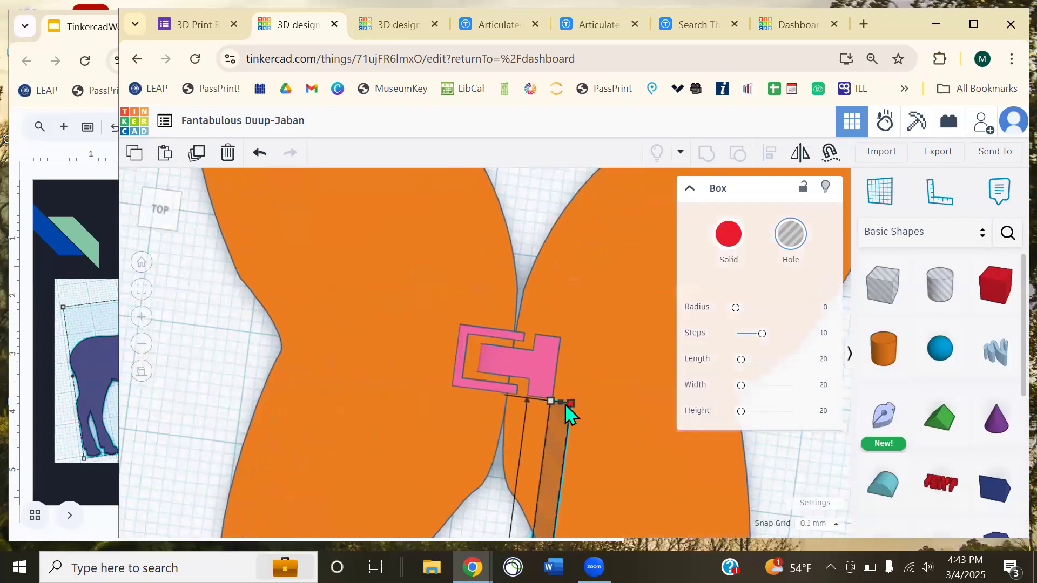
{"action": "left_click_drag", "start_coordinate": [563, 408], "coordinate": [574, 208]}
{"action": "scroll", "coordinate": [514, 312], "scroll_direction": "down", "scroll_amount": 2}
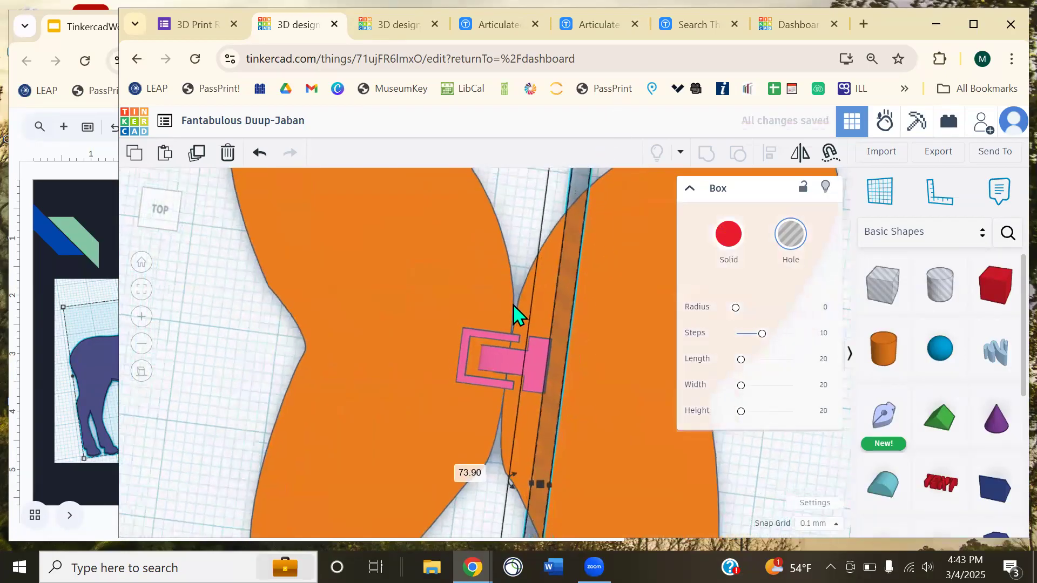
{"action": "scroll", "coordinate": [524, 286], "scroll_direction": "down", "scroll_amount": 3}
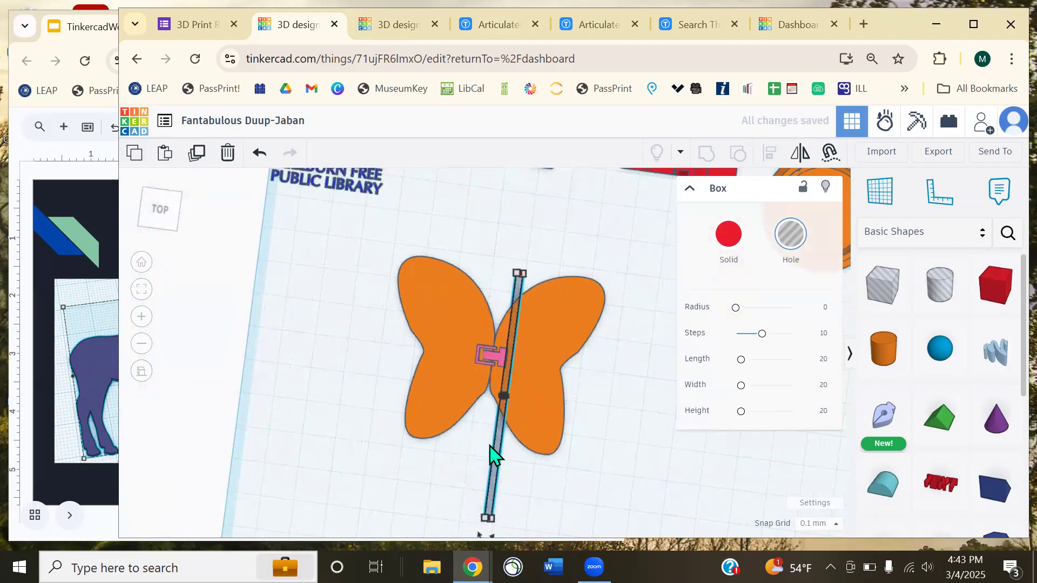
{"action": "right_click_drag", "start_coordinate": [372, 474], "coordinate": [401, 479]}
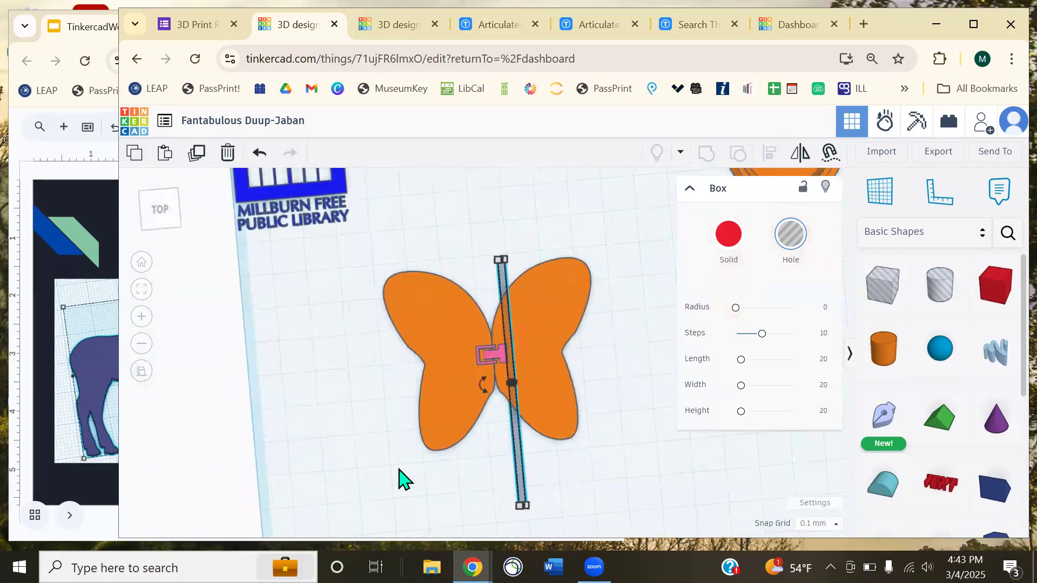
{"action": "key", "text": "Up"}
{"action": "left_click_drag", "start_coordinate": [517, 416], "coordinate": [503, 413]}
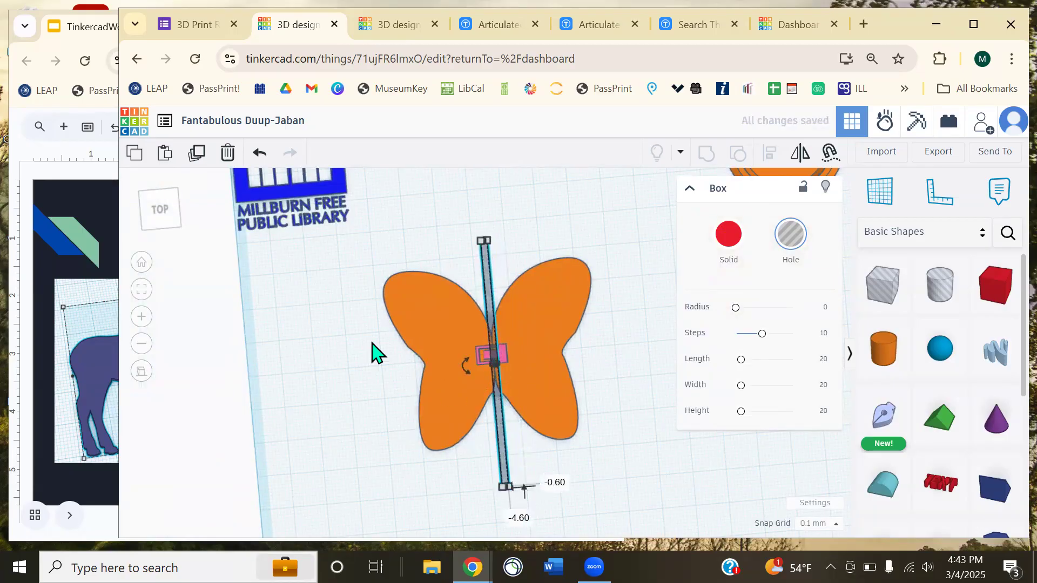
{"action": "left_click", "coordinate": [198, 165]}
- Duplicate the hole strip into six evenly spaced parallel strips across the right wing
{"action": "left_click", "coordinate": [198, 165]}
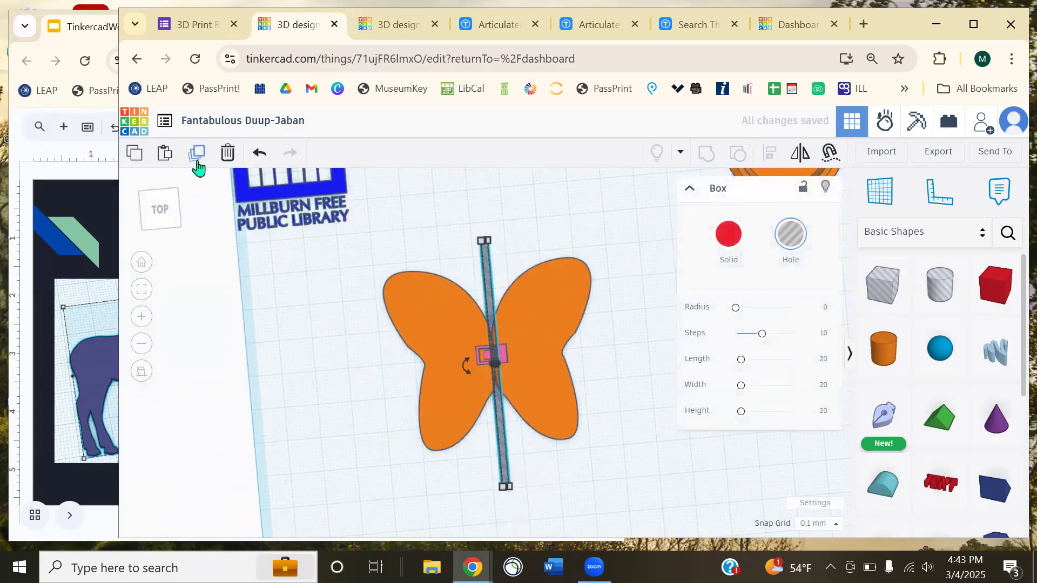
{"action": "key", "text": "Right"}
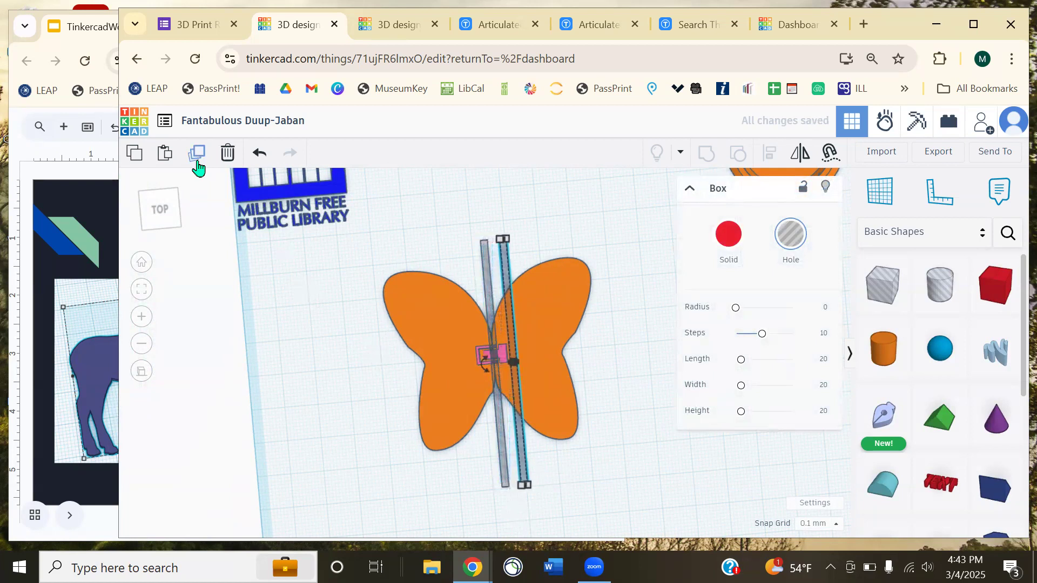
{"action": "left_click", "coordinate": [198, 153]}
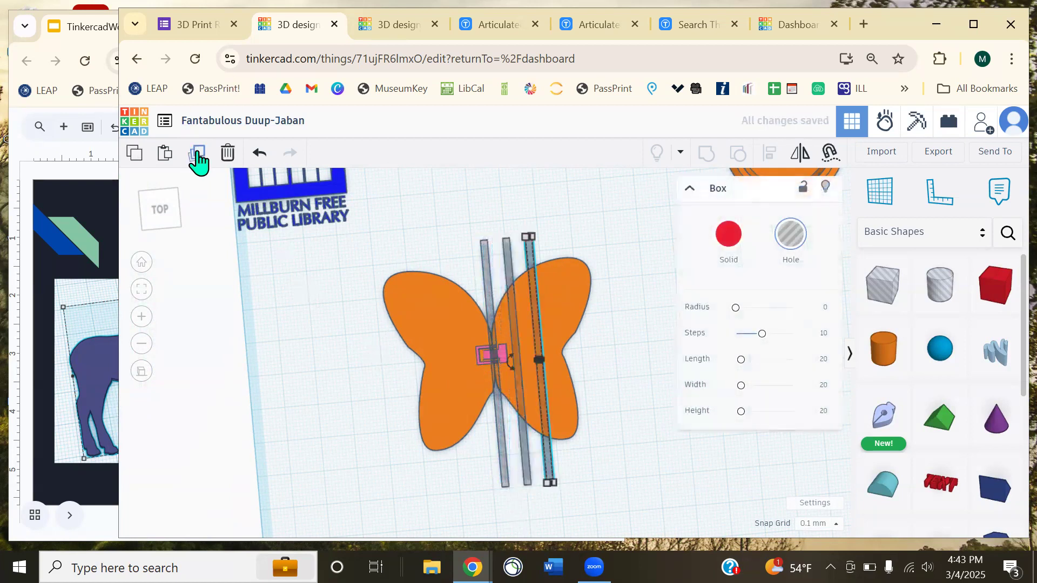
{"action": "left_click", "coordinate": [198, 155]}
{"action": "left_click", "coordinate": [198, 155]}
{"action": "left_click", "coordinate": [197, 154]}
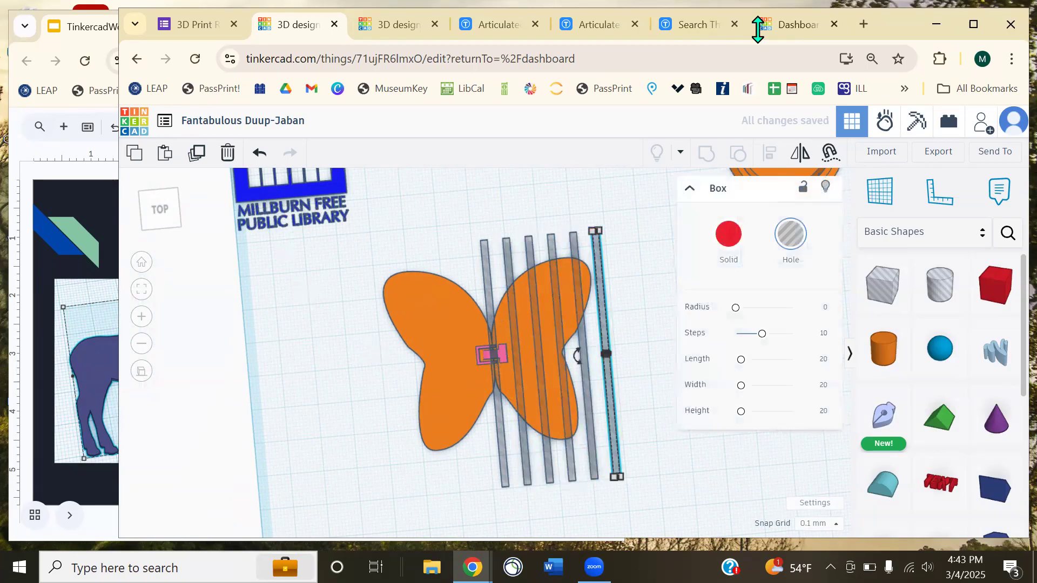
- Check the Thingiverse butterfly results, then return to the Tinkercad design
{"action": "left_click", "coordinate": [691, 24]}
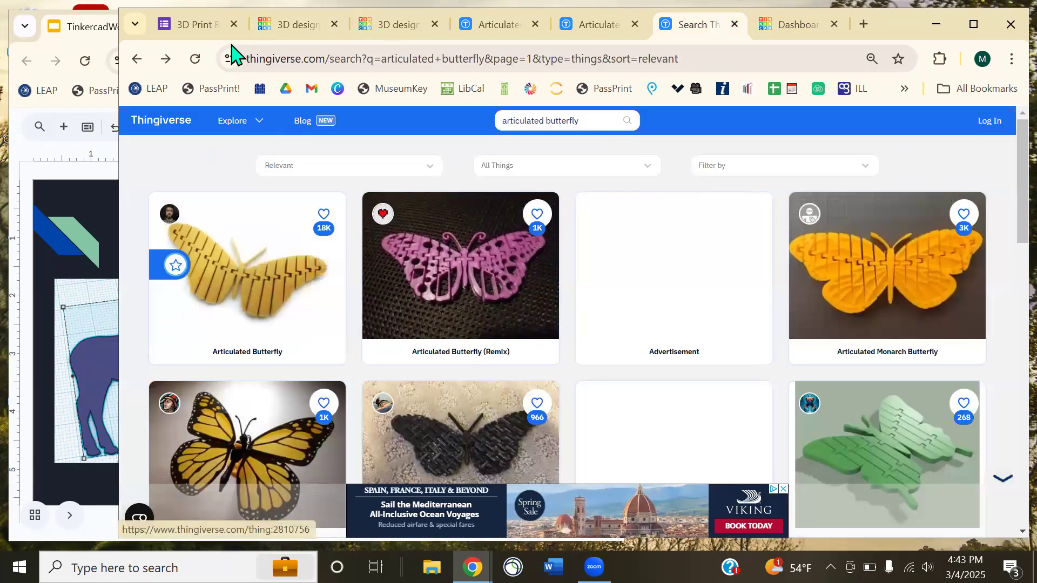
{"action": "left_click", "coordinate": [215, 27]}
{"action": "left_click", "coordinate": [292, 28]}
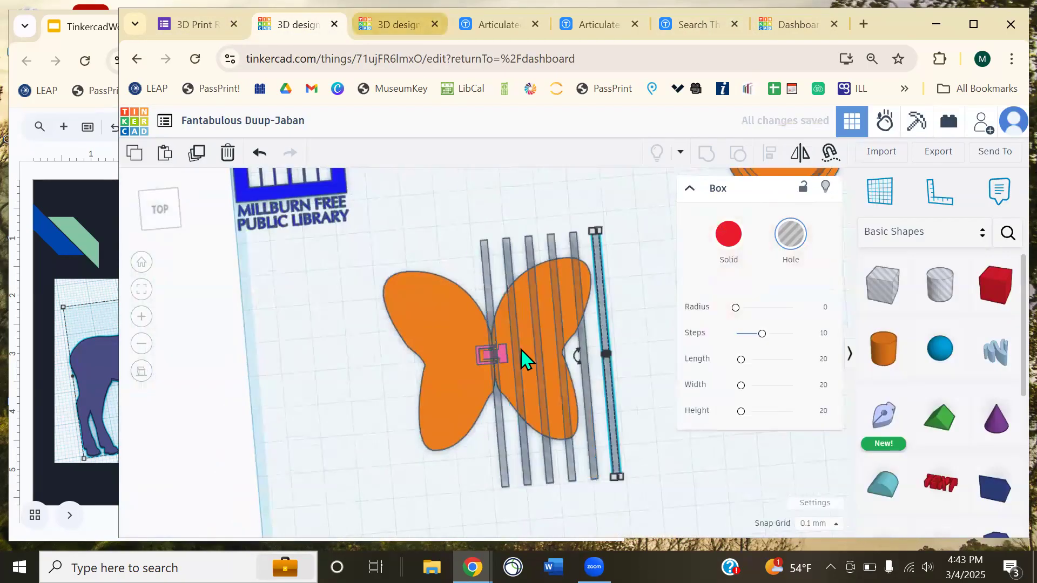
- Try moving the pink centre piece, then undo so it stays in place
{"action": "left_click", "coordinate": [488, 366]}
{"action": "left_click", "coordinate": [489, 360]}
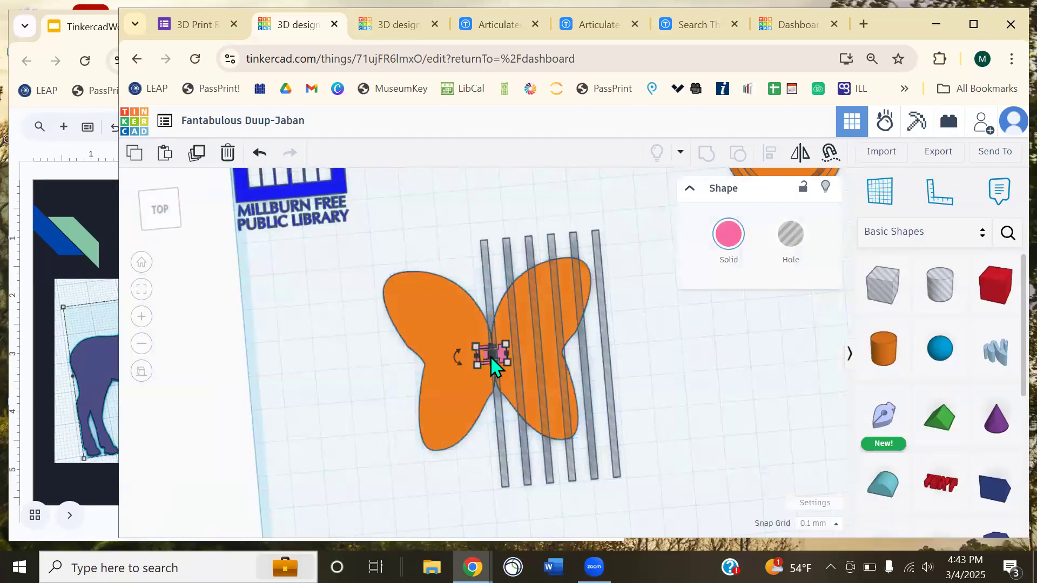
{"action": "mouse_move", "coordinate": [506, 363]}
{"action": "left_mouse_down"}
{"action": "mouse_move", "coordinate": [507, 338]}
{"action": "mouse_move", "coordinate": [517, 347]}
{"action": "left_mouse_up"}
{"action": "key", "text": "ctrl+z"}
{"action": "left_click", "coordinate": [787, 405]}
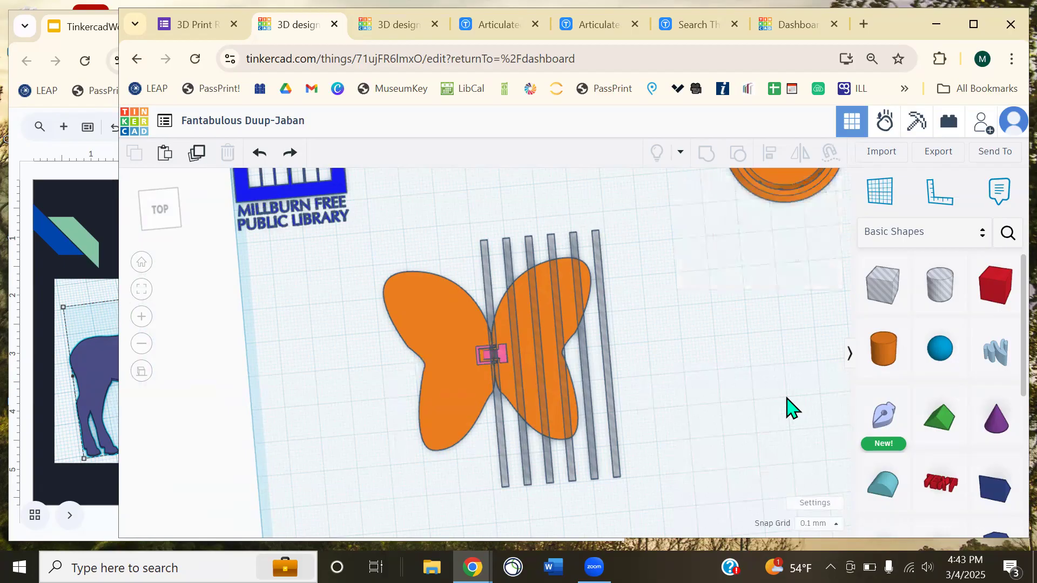
- Look over the Dashboard and Thingiverse hinge files, then return to the butterfly design
{"action": "left_click", "coordinate": [808, 26]}
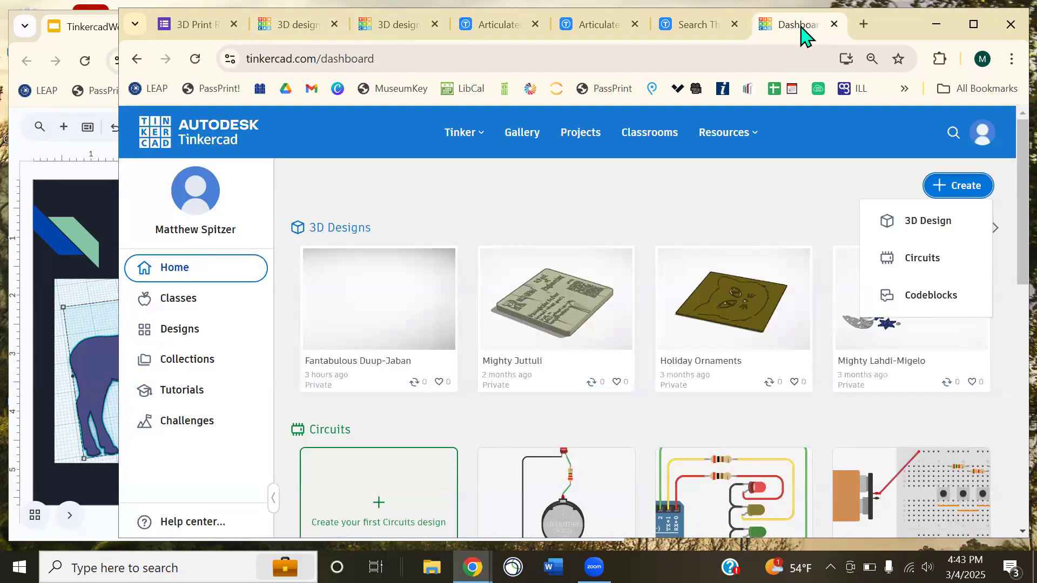
{"action": "left_click", "coordinate": [691, 30]}
{"action": "left_click", "coordinate": [600, 28]}
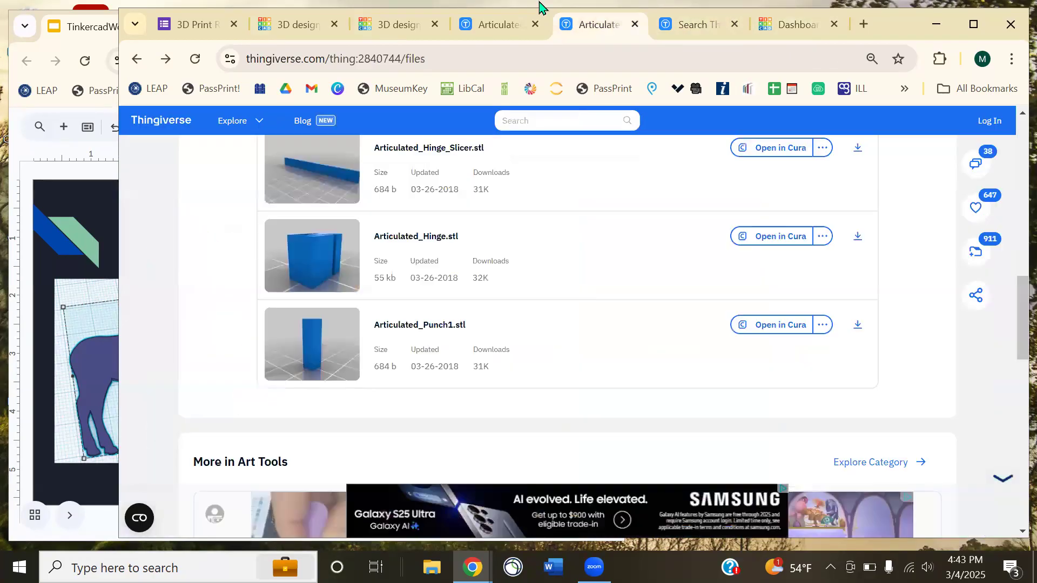
{"action": "left_click", "coordinate": [288, 31]}
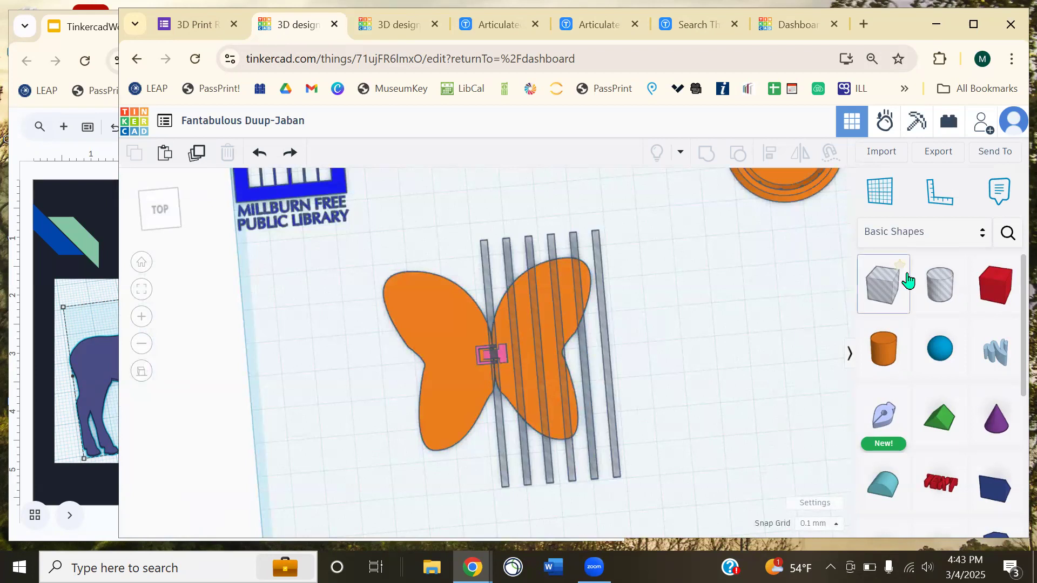
- Add a Sketch beside the butterfly with one open line, finish it, and start a shape search
{"action": "scroll", "coordinate": [921, 302], "scroll_direction": "down", "scroll_amount": 3}
{"action": "scroll", "coordinate": [922, 309], "scroll_direction": "down", "scroll_amount": 2}
{"action": "scroll", "coordinate": [925, 307], "scroll_direction": "up", "scroll_amount": 5}
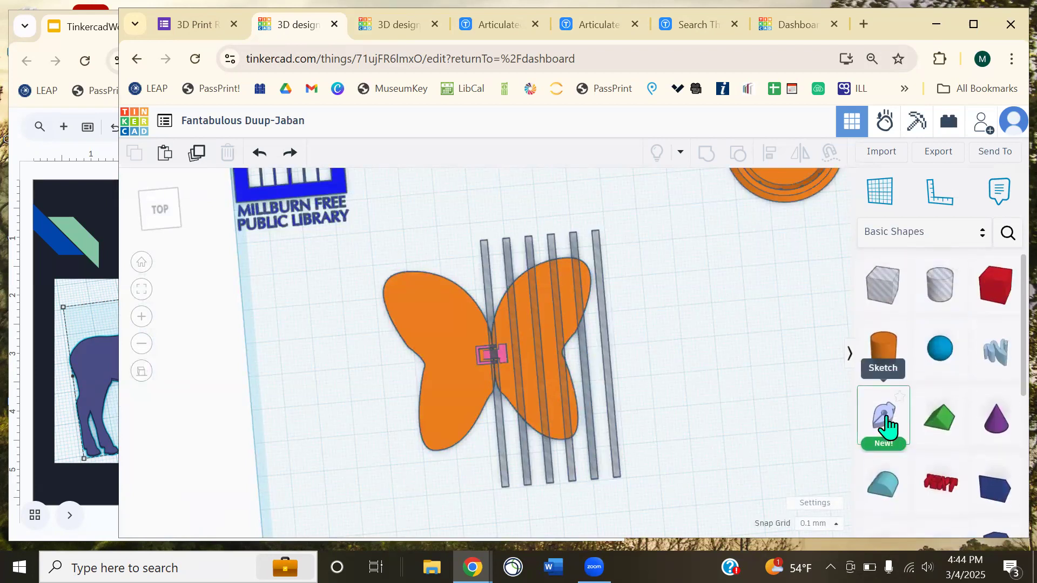
{"action": "mouse_move", "coordinate": [886, 427]}
{"action": "left_mouse_down"}
{"action": "mouse_move", "coordinate": [655, 370]}
{"action": "mouse_move", "coordinate": [685, 342]}
{"action": "left_mouse_up"}
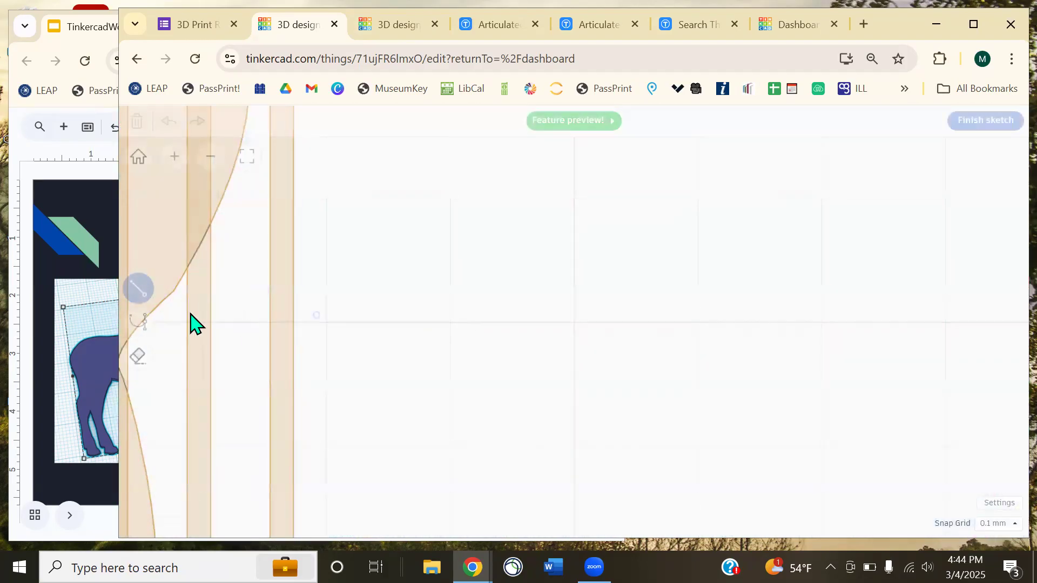
{"action": "left_click", "coordinate": [562, 359]}
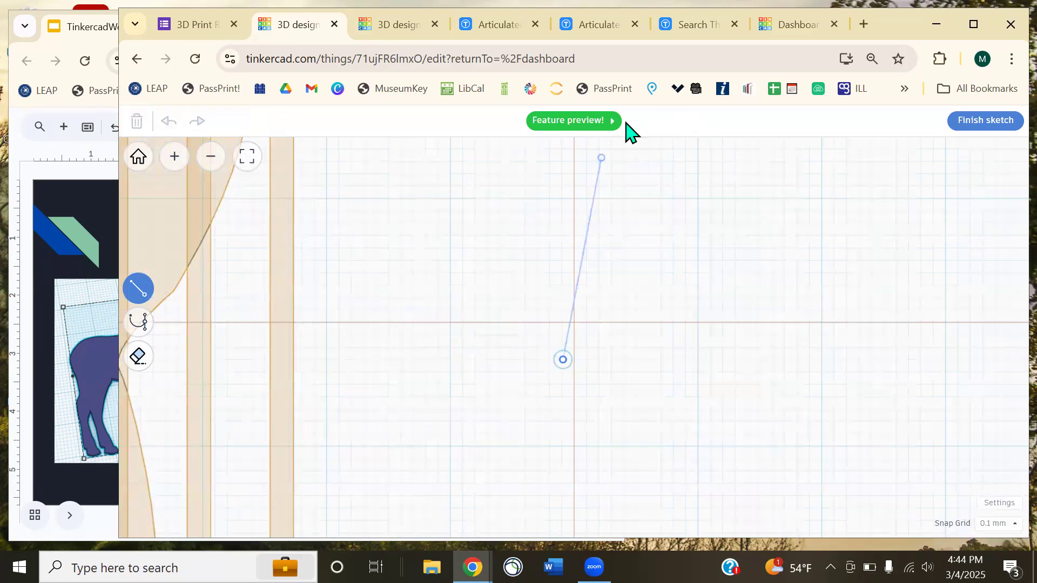
{"action": "left_click", "coordinate": [565, 123]}
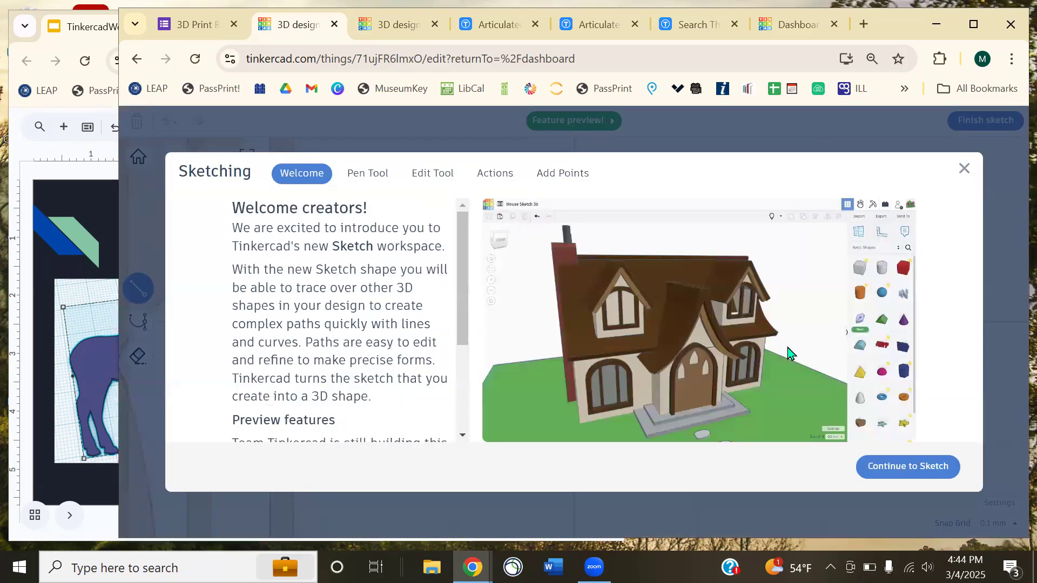
{"action": "left_click", "coordinate": [907, 467]}
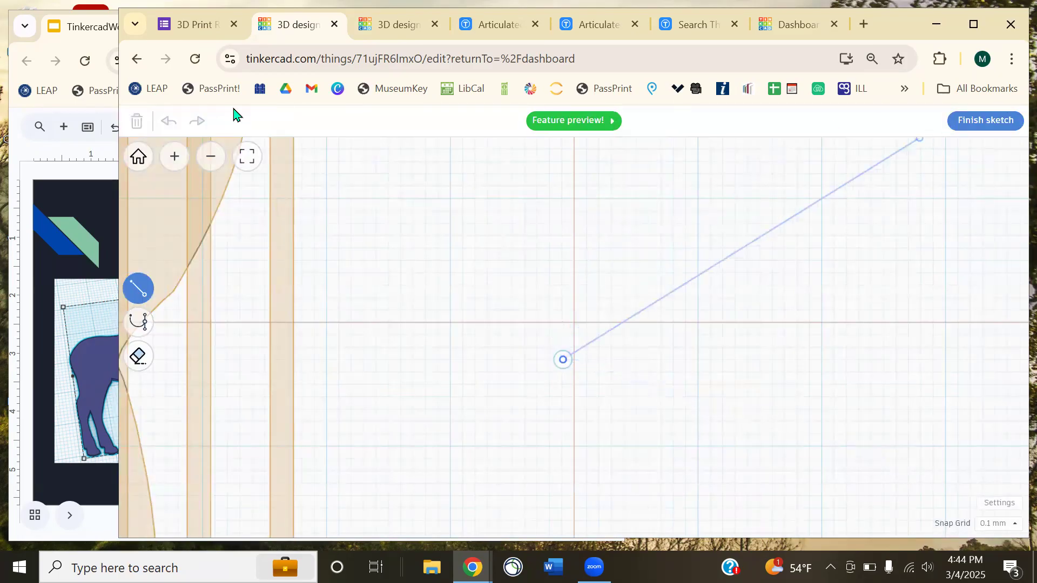
{"action": "left_click", "coordinate": [971, 125]}
{"action": "left_click", "coordinate": [1006, 235]}
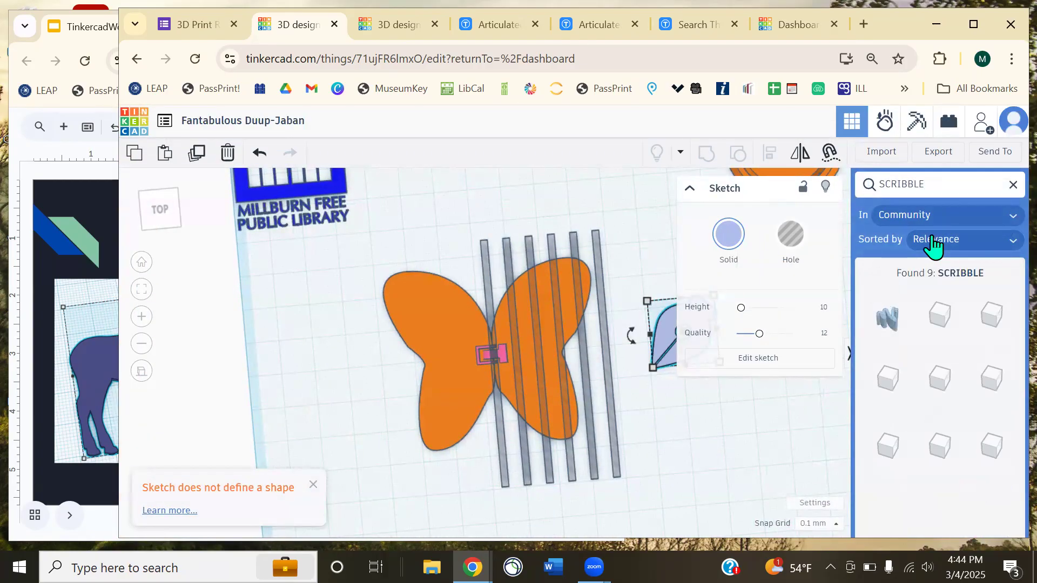
- Draw a looping freehand Scribble and set the solid shape beside the butterfly's left wing
{"action": "left_click_drag", "start_coordinate": [878, 330], "coordinate": [308, 328]}
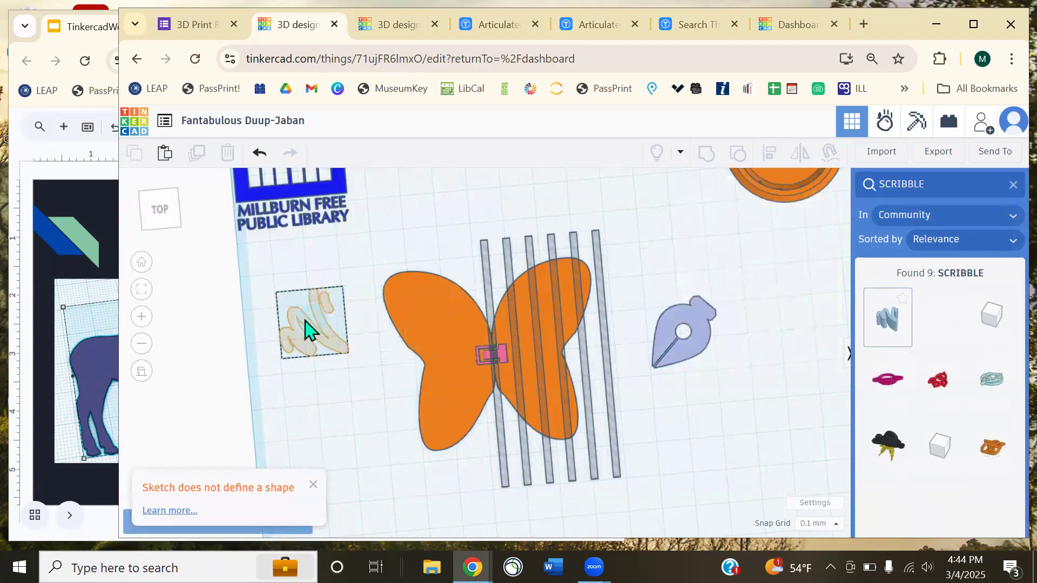
{"action": "mouse_move", "coordinate": [458, 243]}
{"action": "left_mouse_down"}
{"action": "mouse_move", "coordinate": [561, 231]}
{"action": "mouse_move", "coordinate": [545, 294]}
{"action": "mouse_move", "coordinate": [634, 322]}
{"action": "left_mouse_up"}
{"action": "mouse_move", "coordinate": [537, 300]}
{"action": "left_mouse_down"}
{"action": "mouse_move", "coordinate": [488, 338]}
{"action": "mouse_move", "coordinate": [635, 331]}
{"action": "mouse_move", "coordinate": [672, 273]}
{"action": "mouse_move", "coordinate": [534, 380]}
{"action": "mouse_move", "coordinate": [452, 293]}
{"action": "mouse_move", "coordinate": [497, 296]}
{"action": "left_mouse_up"}
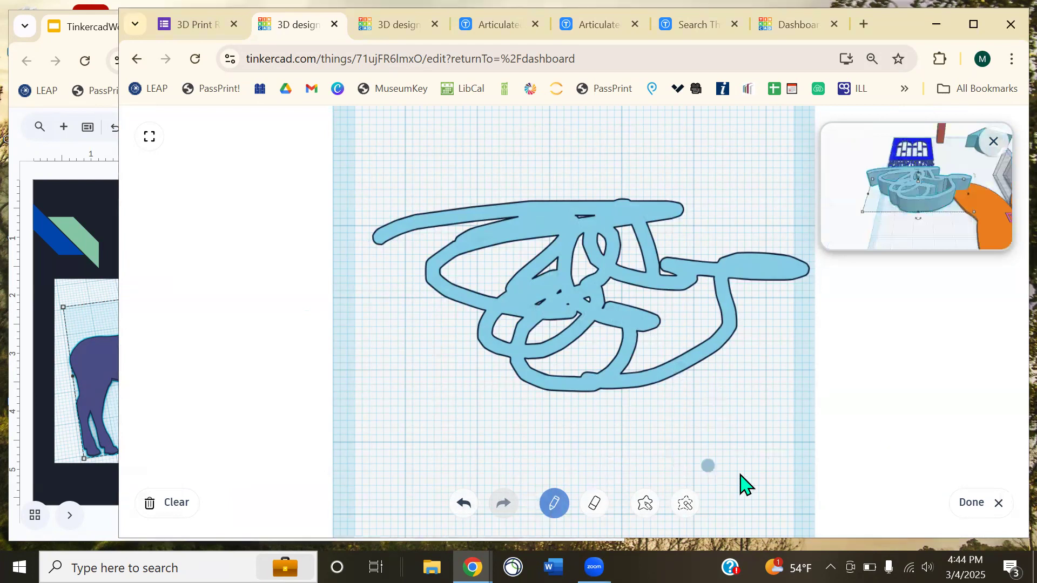
{"action": "left_click", "coordinate": [980, 505]}
{"action": "mouse_move", "coordinate": [569, 486]}
{"action": "right_mouse_down"}
{"action": "mouse_move", "coordinate": [574, 463]}
{"action": "mouse_move", "coordinate": [497, 393]}
{"action": "right_mouse_up"}
{"action": "mouse_move", "coordinate": [498, 393]}
{"action": "left_mouse_down"}
{"action": "mouse_move", "coordinate": [652, 386]}
{"action": "mouse_move", "coordinate": [583, 454]}
{"action": "mouse_move", "coordinate": [569, 448]}
{"action": "left_mouse_up"}
{"action": "mouse_move", "coordinate": [630, 508]}
{"action": "right_mouse_down"}
{"action": "mouse_move", "coordinate": [598, 509]}
{"action": "mouse_move", "coordinate": [942, 281]}
{"action": "right_mouse_up"}
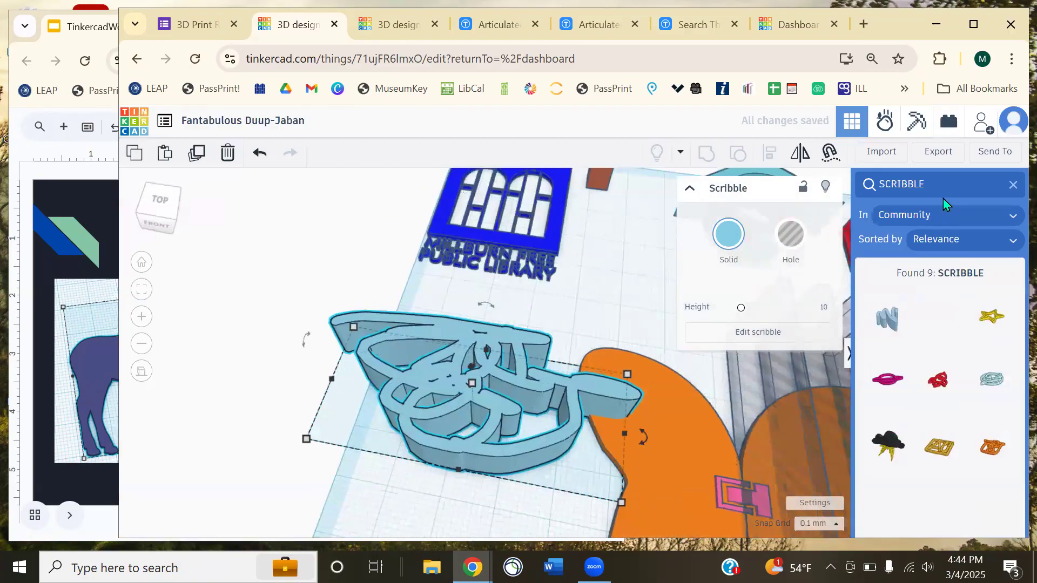
- Search the community shapes for THREAD, then HINGE, and finally SOCKET
{"action": "left_click", "coordinate": [1012, 185]}
{"action": "scroll", "coordinate": [929, 340], "scroll_direction": "down", "scroll_amount": 5}
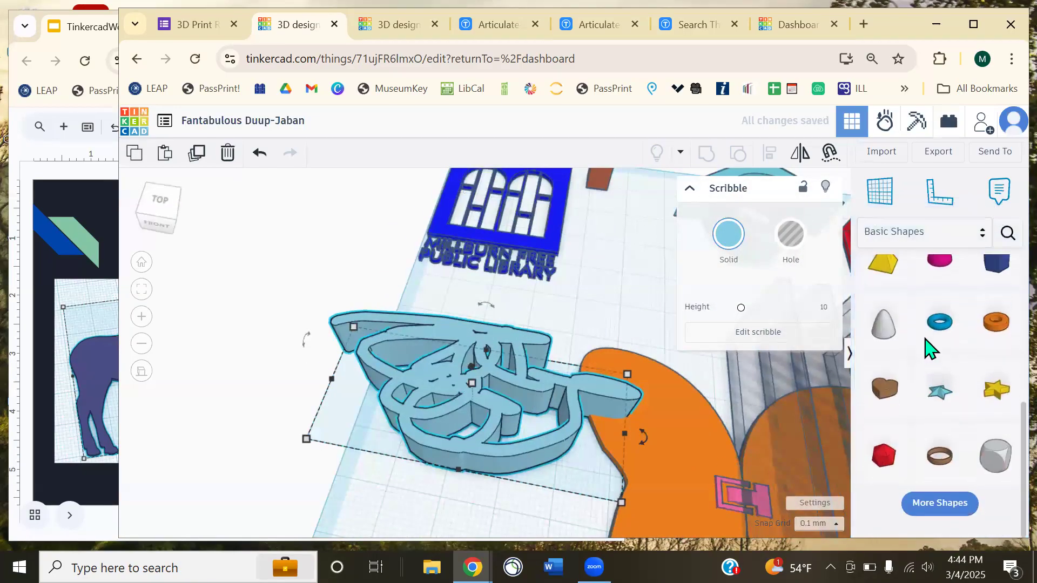
{"action": "left_click", "coordinate": [942, 229]}
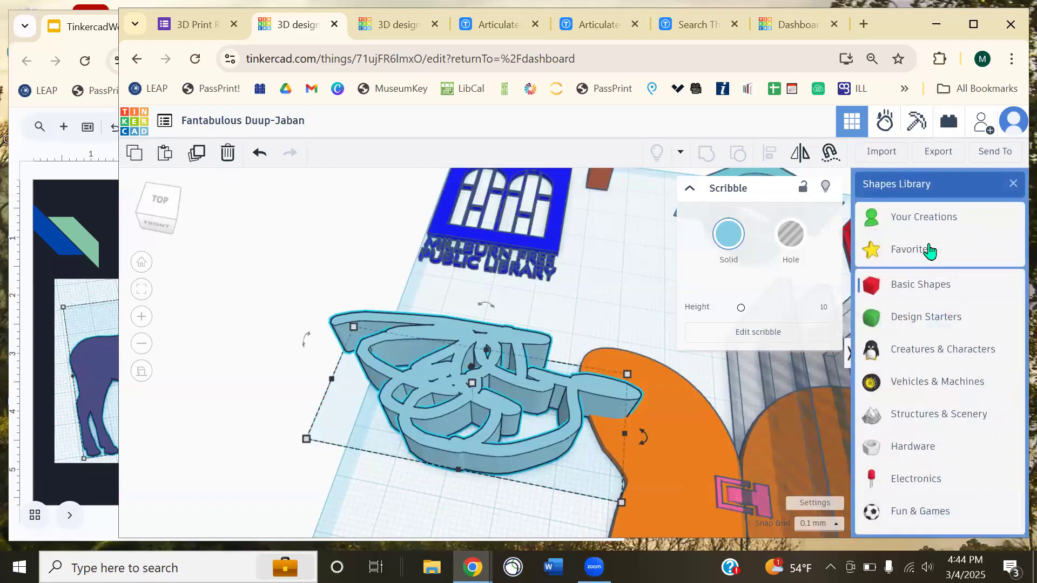
{"action": "left_click", "coordinate": [956, 240]}
{"action": "left_click", "coordinate": [996, 240]}
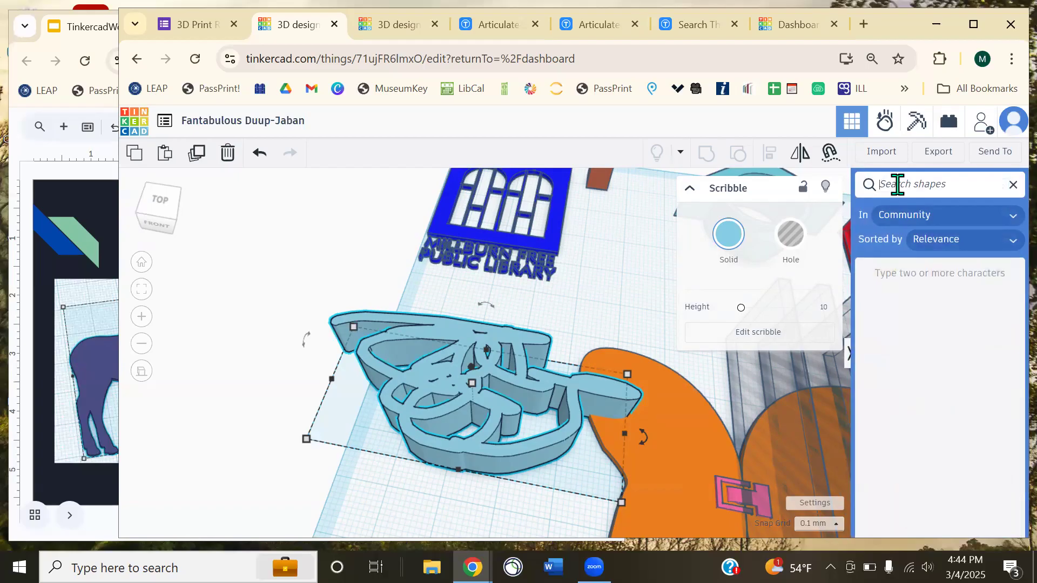
{"action": "type", "text": "THREAD"}
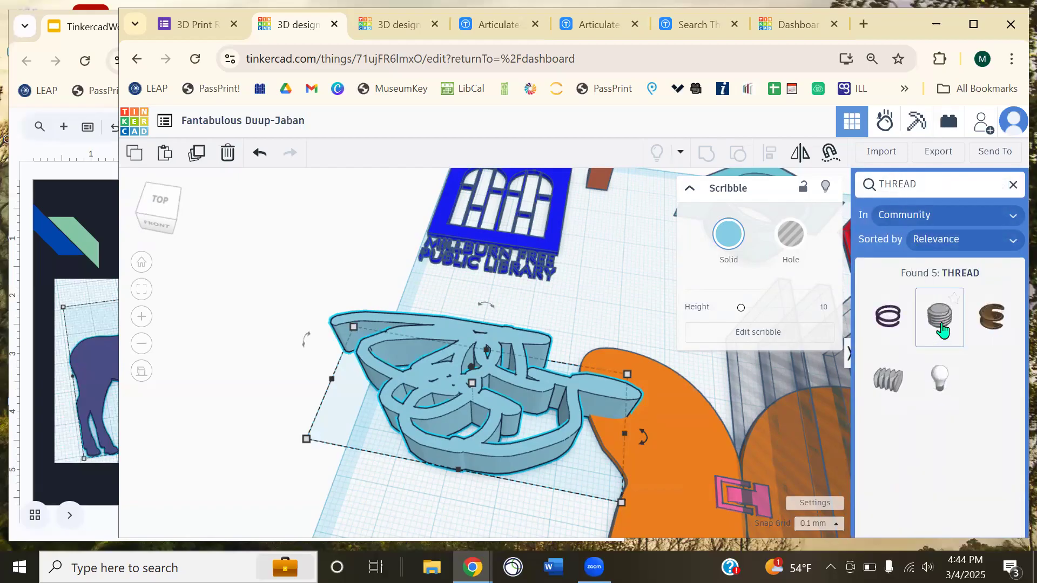
{"action": "key", "text": "ctrl+a"}
{"action": "type", "text": "HINGE"}
{"action": "double_click", "coordinate": [922, 185]}
{"action": "type", "text": "SOCKET"}
{"action": "key", "text": "Return"}
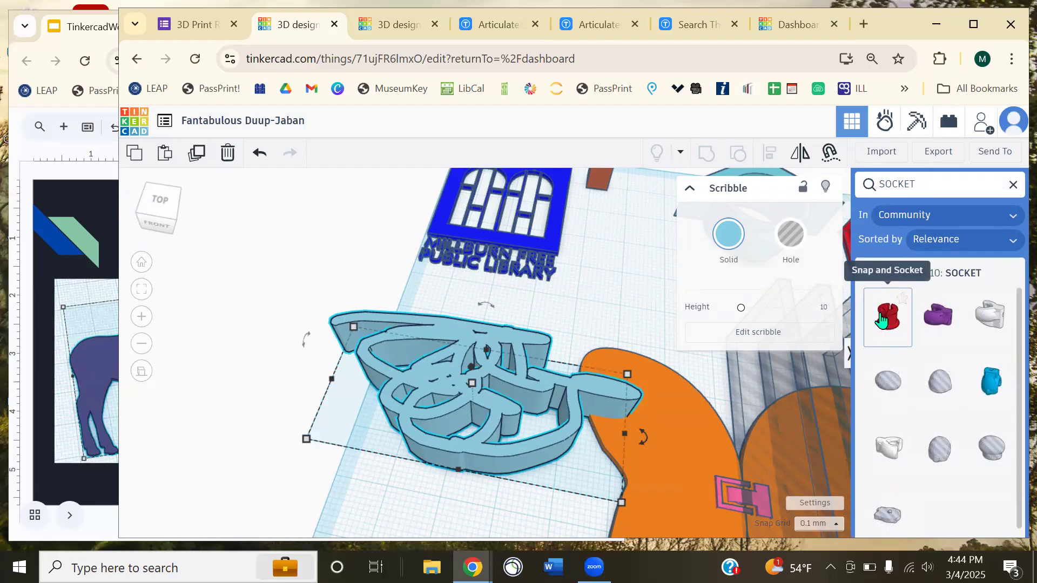
- Drop the Snap and Socket shape onto the workplane and inspect it from the front
{"action": "left_click", "coordinate": [882, 319]}
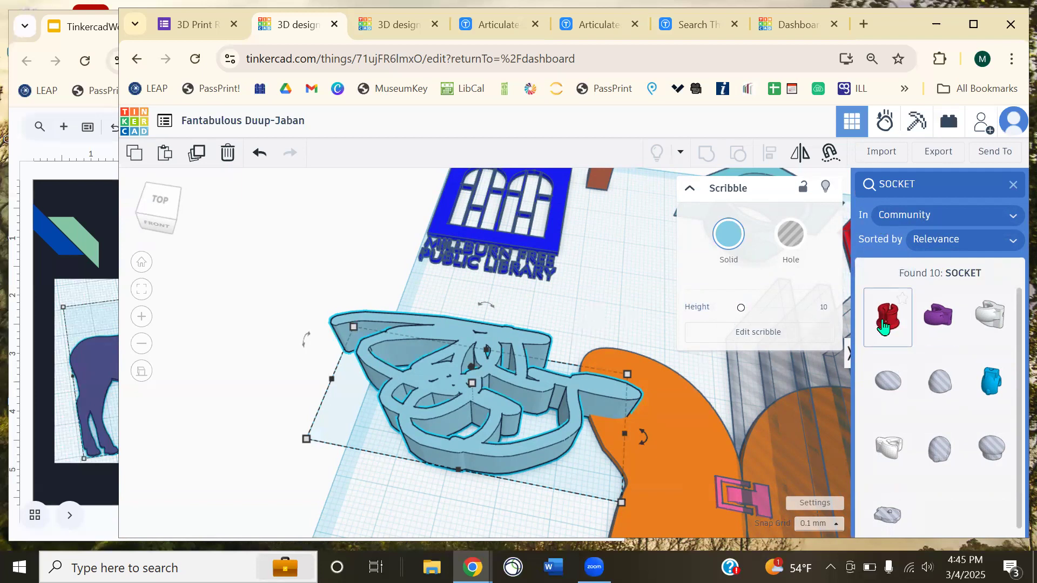
{"action": "left_click", "coordinate": [621, 313]}
{"action": "right_click_drag", "start_coordinate": [609, 349], "coordinate": [663, 389]}
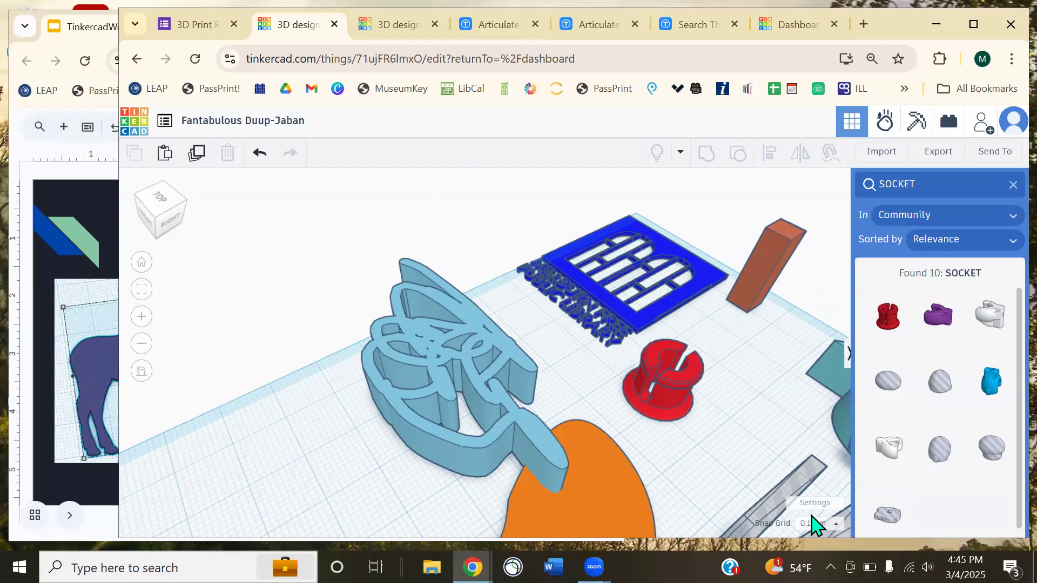
{"action": "right_click_drag", "start_coordinate": [367, 406], "coordinate": [546, 382]}
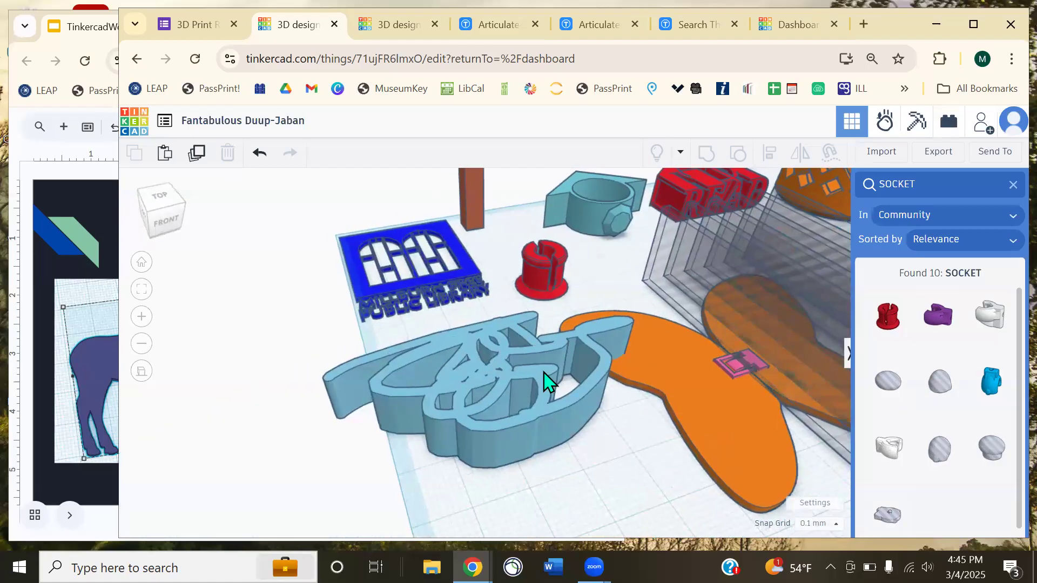